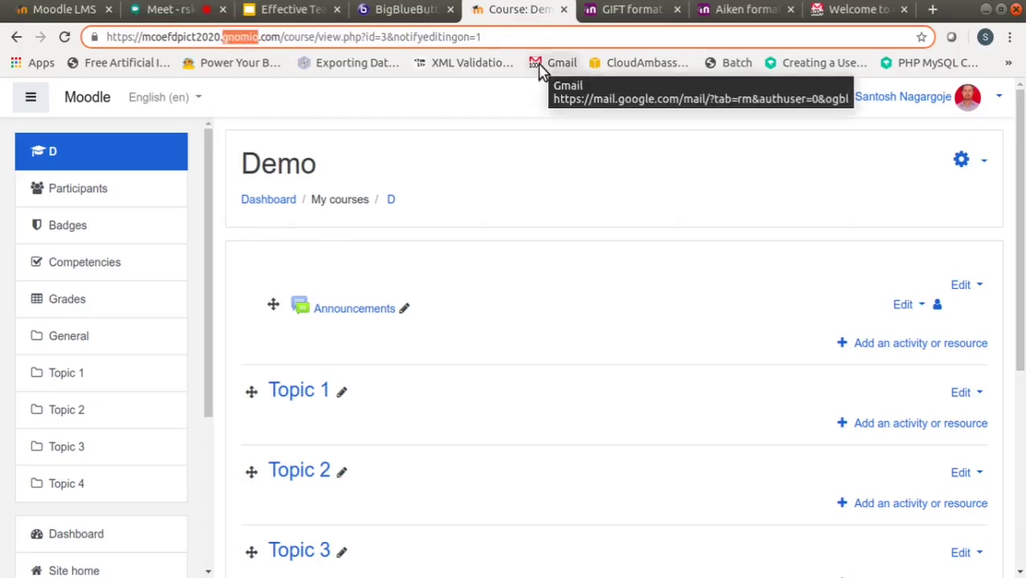
Load gnomio.com in a new Firefox tab, which shows a maintenance notice.
mouse_move(527, 576)
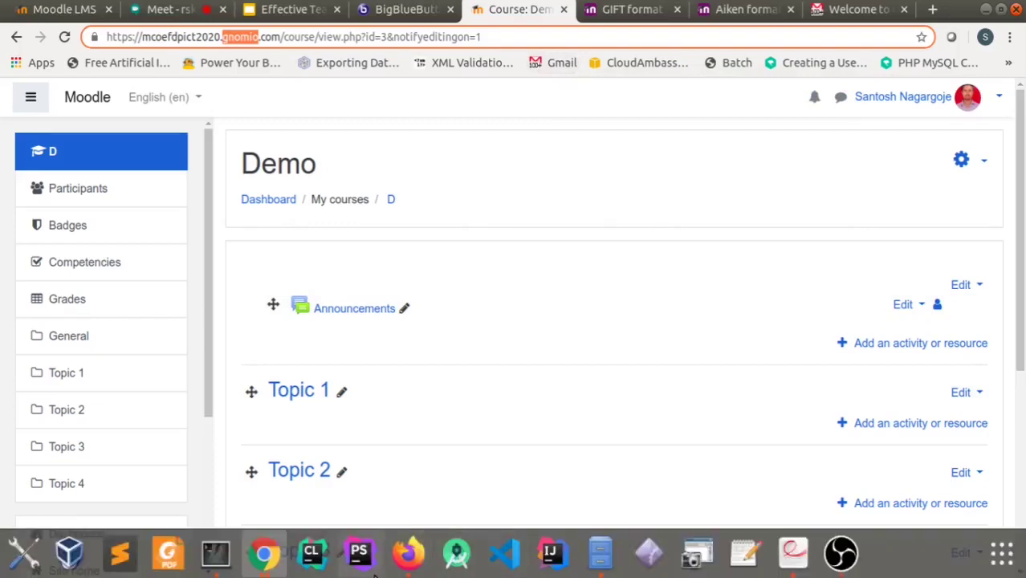
click(408, 552)
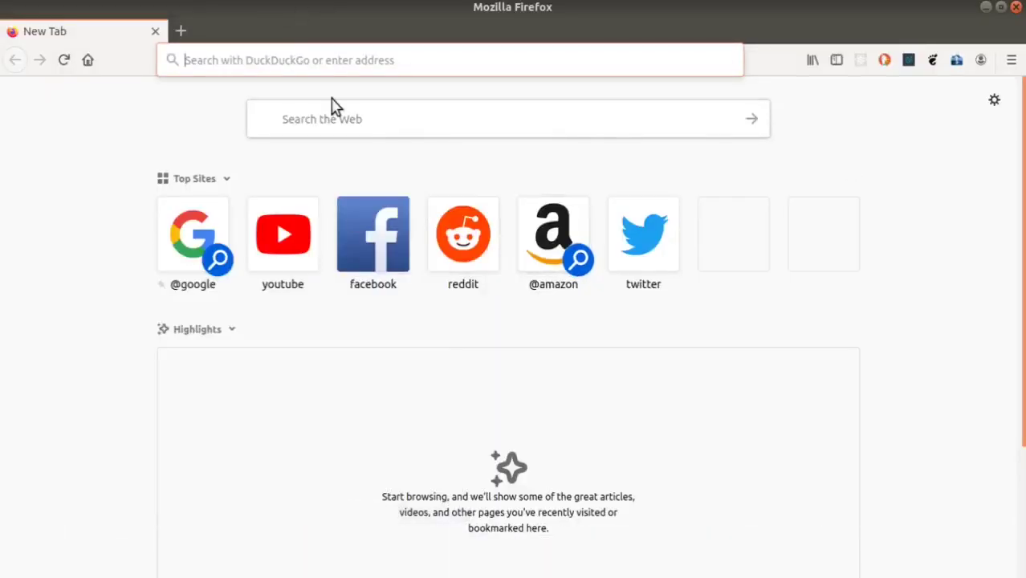
text(gnomio.com)
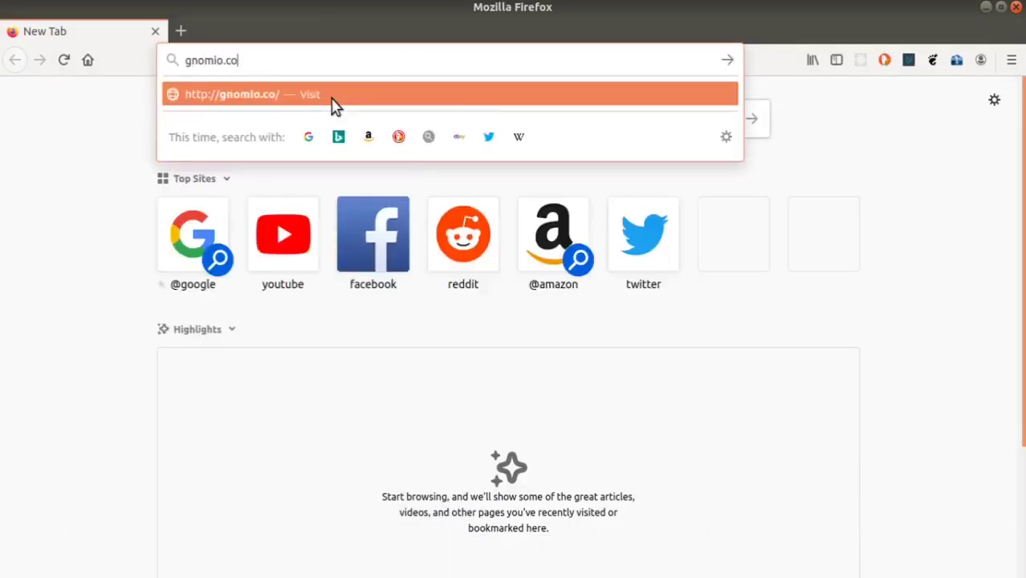
key(Return)
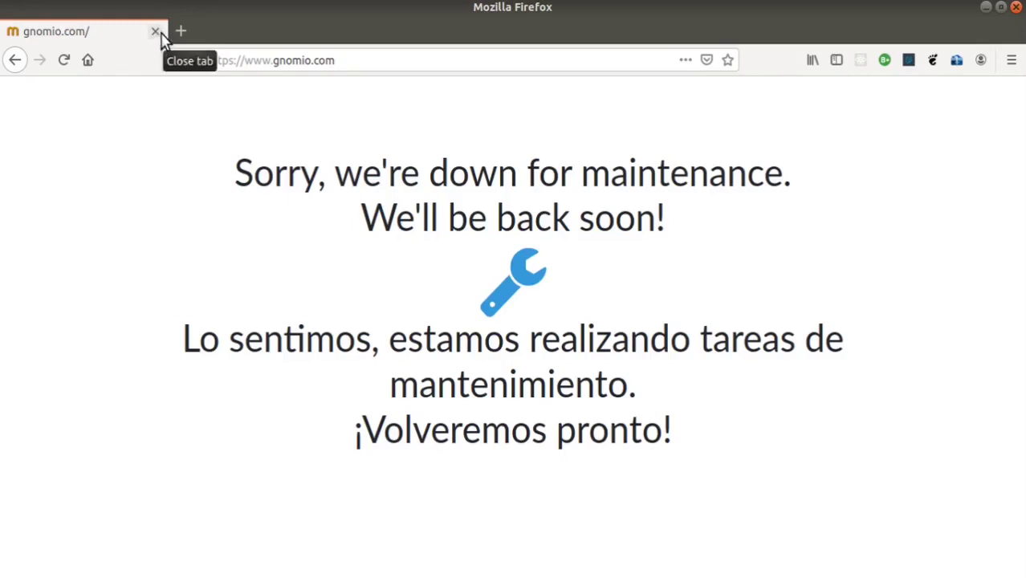
triple_click(493, 186)
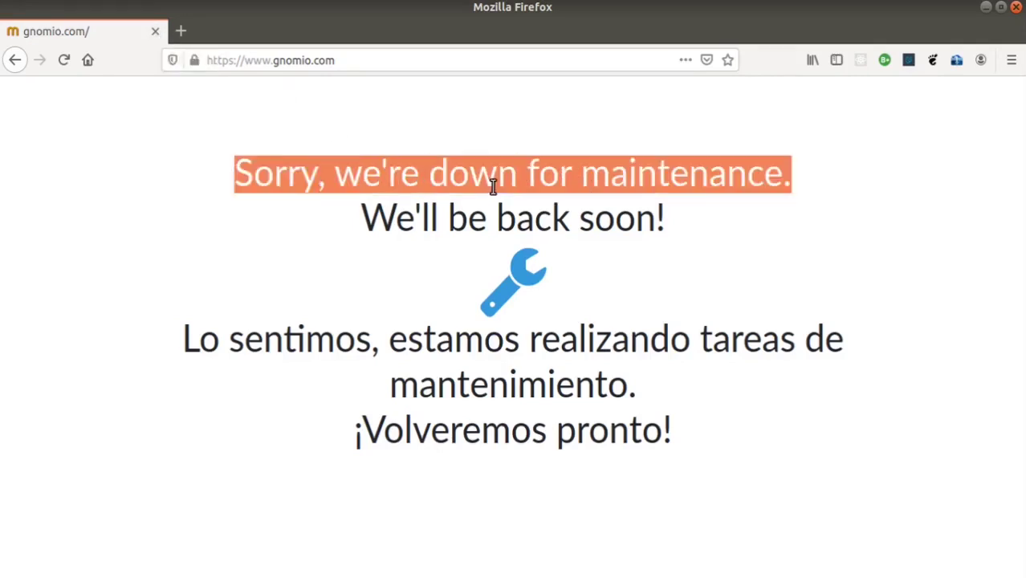
triple_click(561, 228)
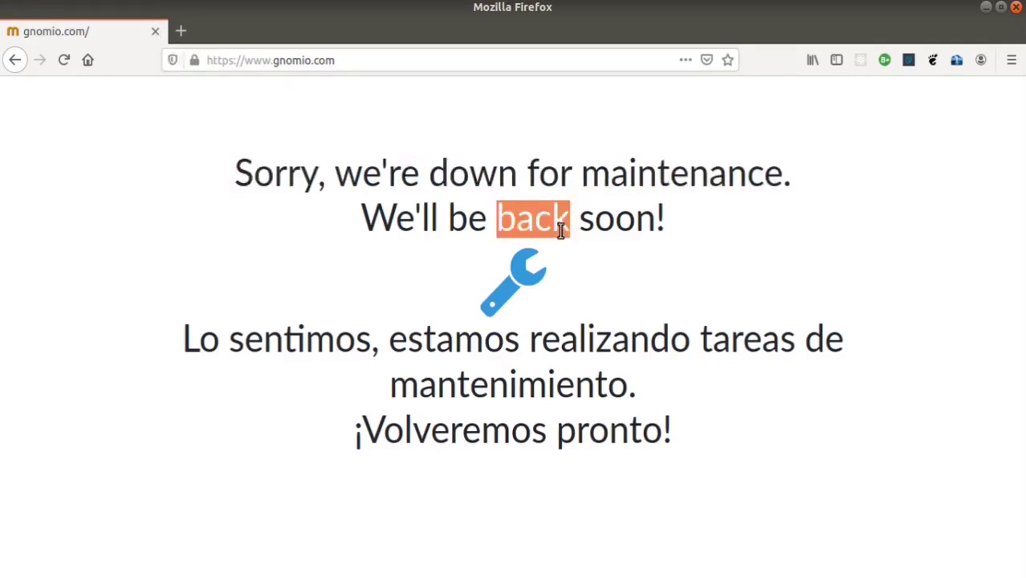
triple_click(482, 185)
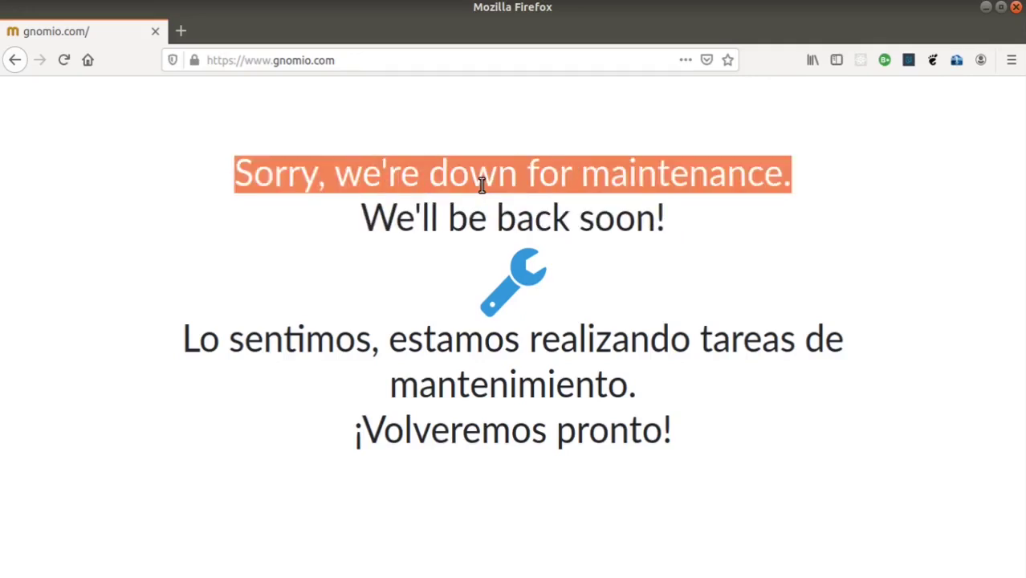
triple_click(482, 184)
click(540, 60)
key(Return)
Close Firefox, reload the Moodle course page and log out from the user menu.
click(156, 32)
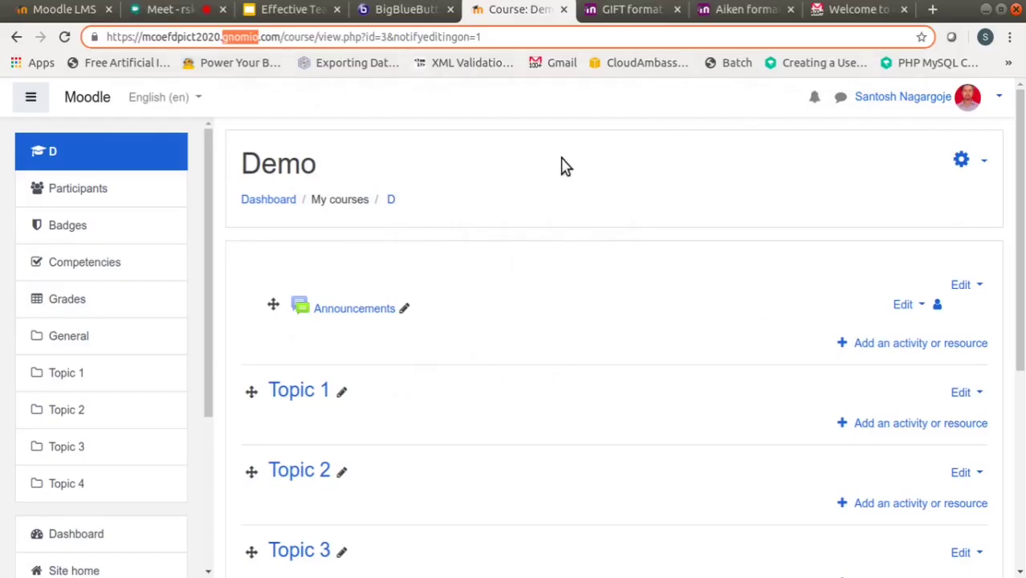
key(Return)
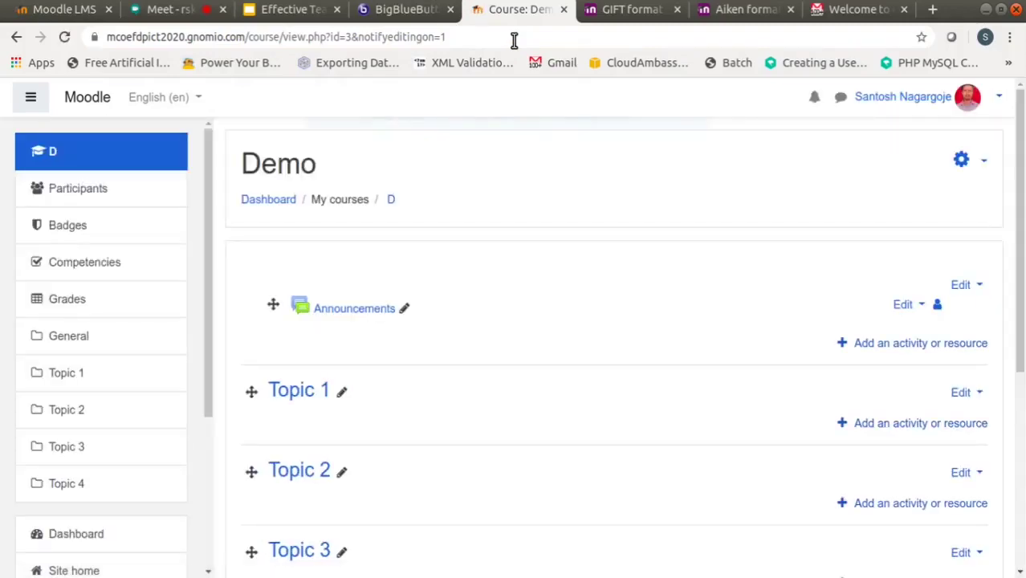
click(978, 105)
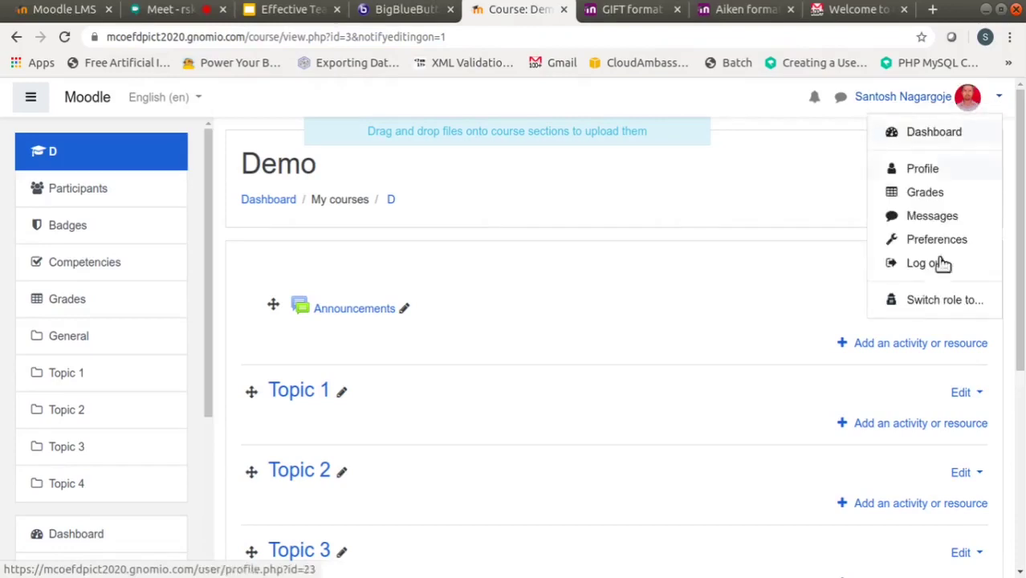
click(918, 266)
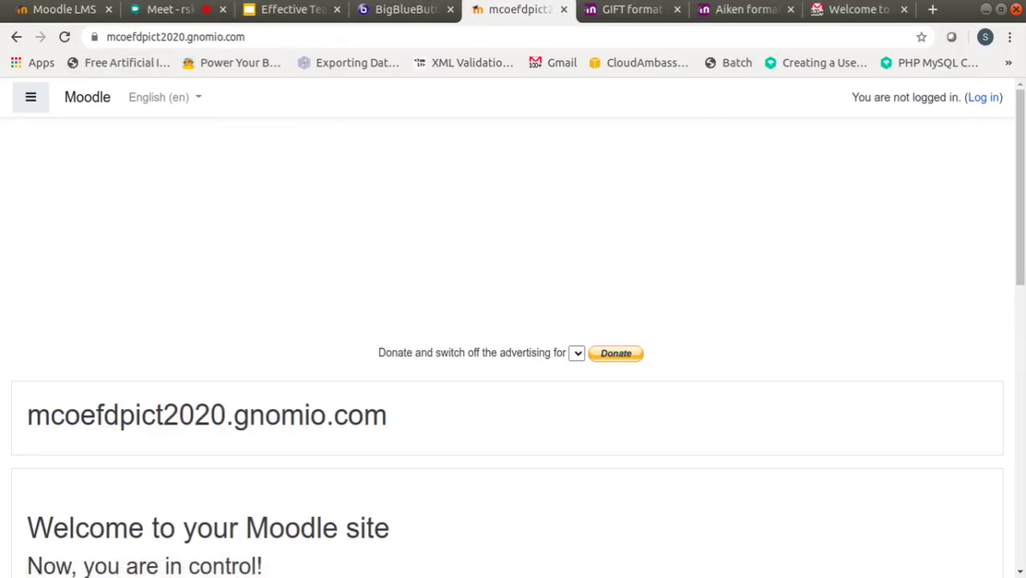
Check the site address and the admin login details in the Gnomio welcome email.
click(534, 190)
drag(183, 37, 100, 46)
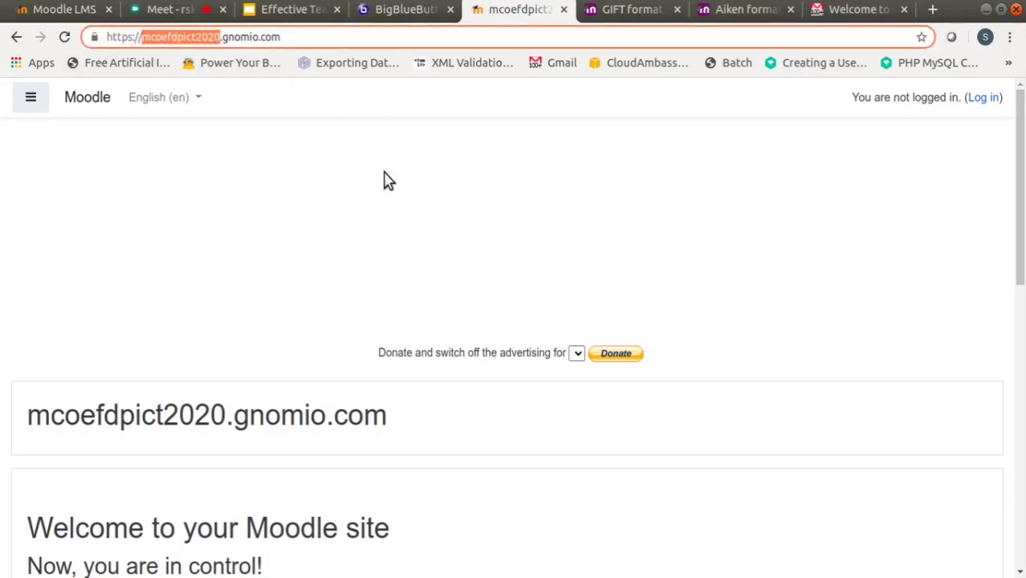
click(574, 173)
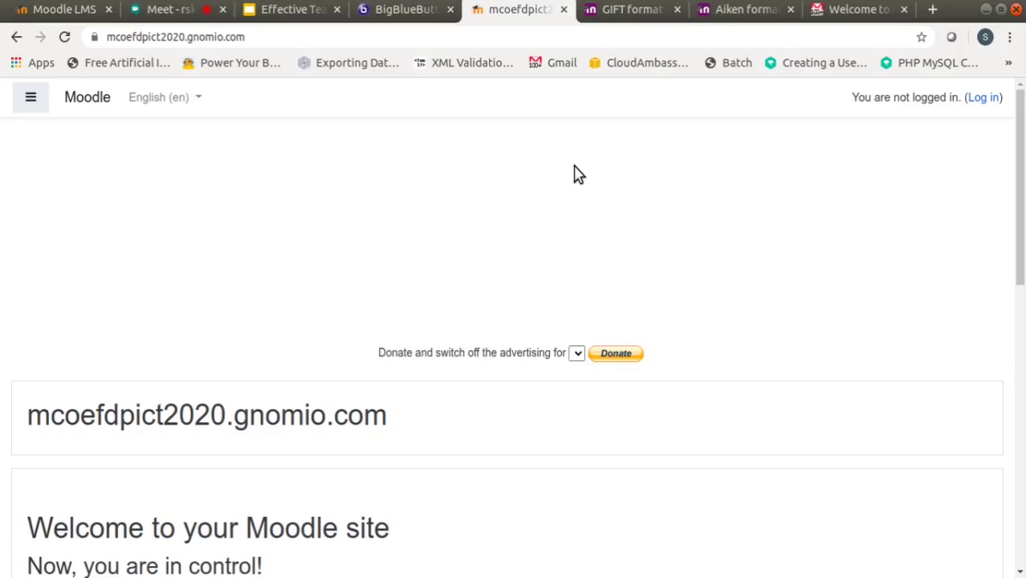
click(853, 11)
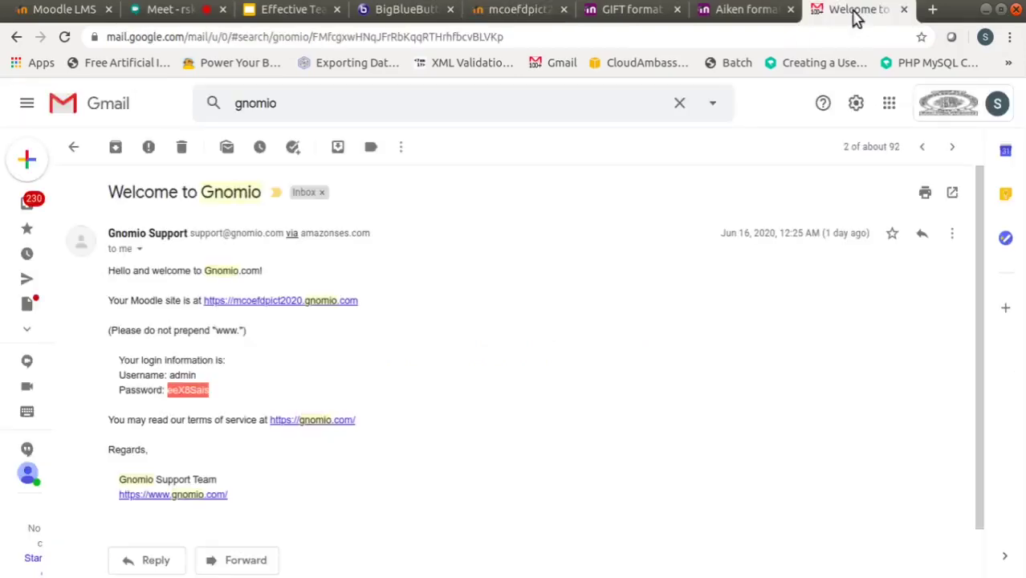
click(164, 375)
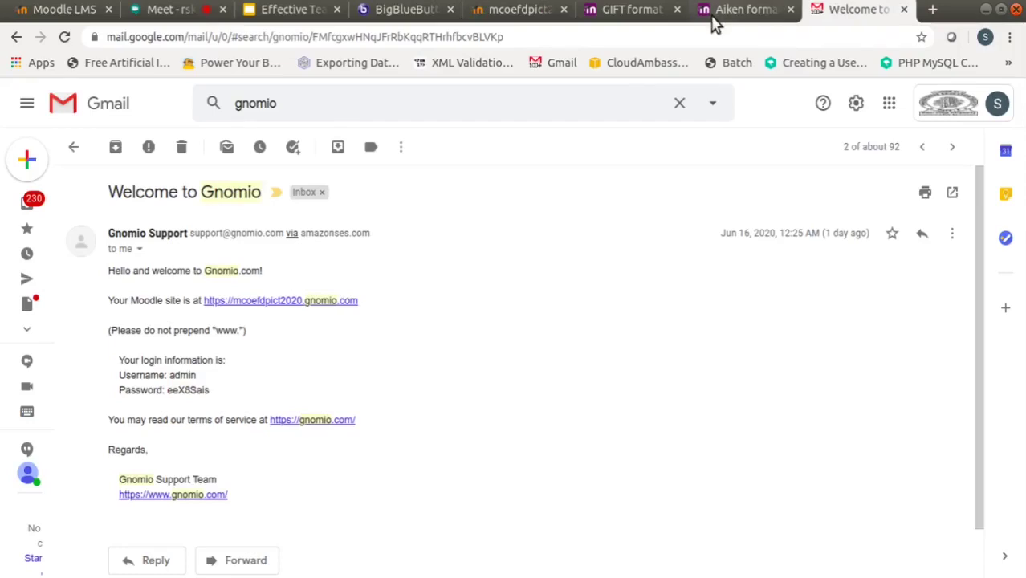
click(712, 16)
Log in on the Moodle login page with the admin username and password.
click(476, 13)
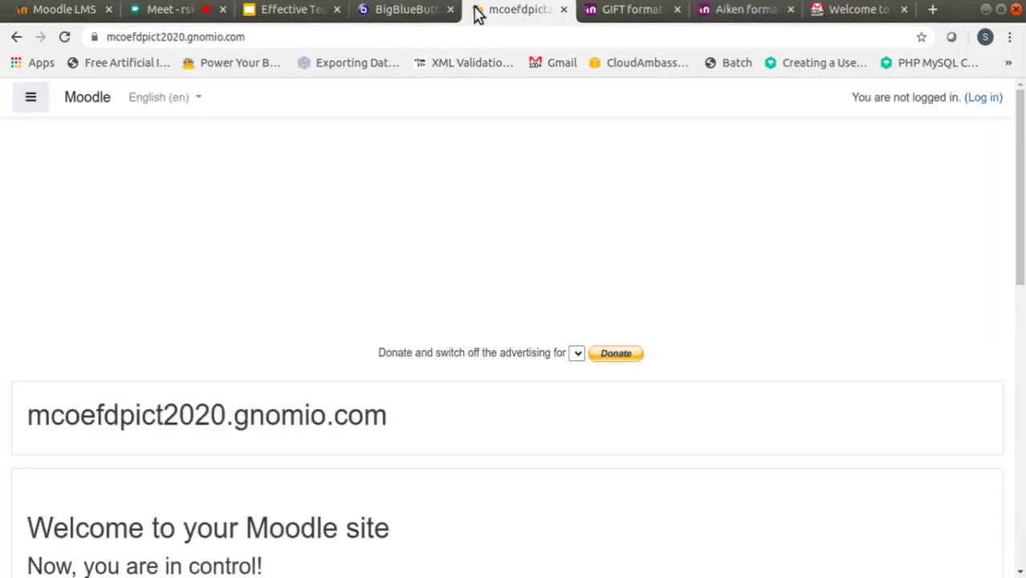
click(991, 101)
click(460, 215)
text(santosh.nagargoje)
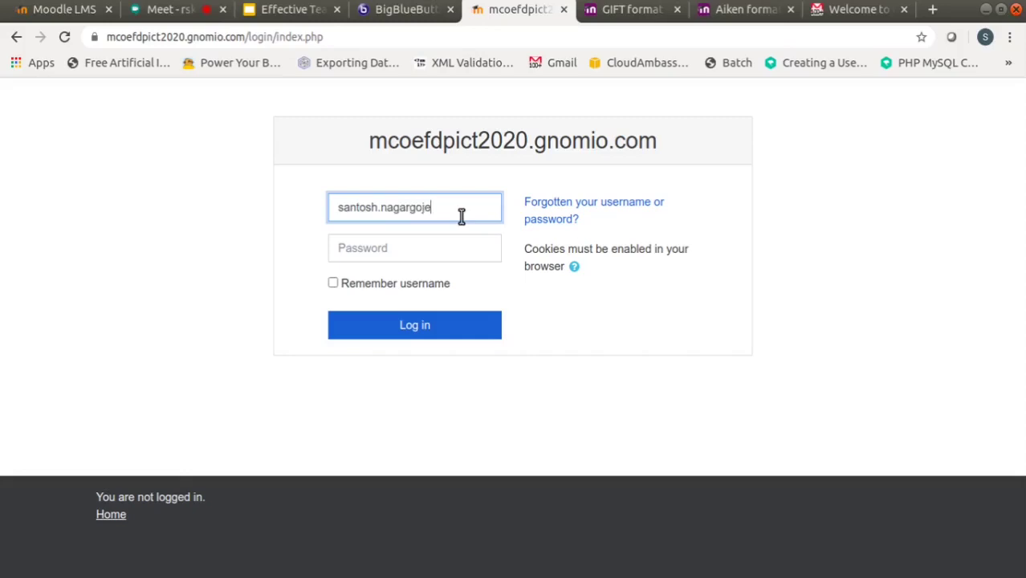
key(Tab)
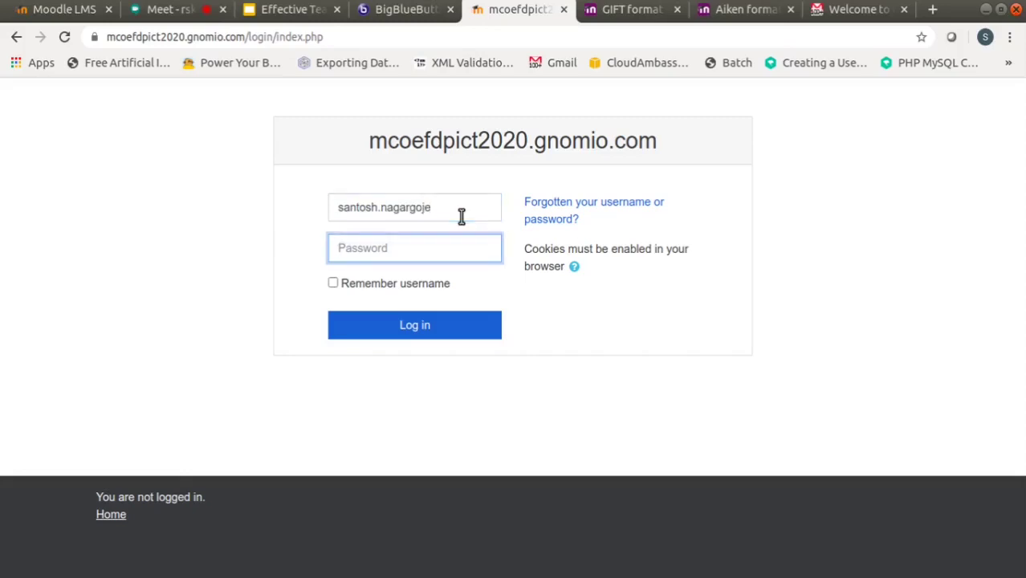
text(*********)
key(Return)
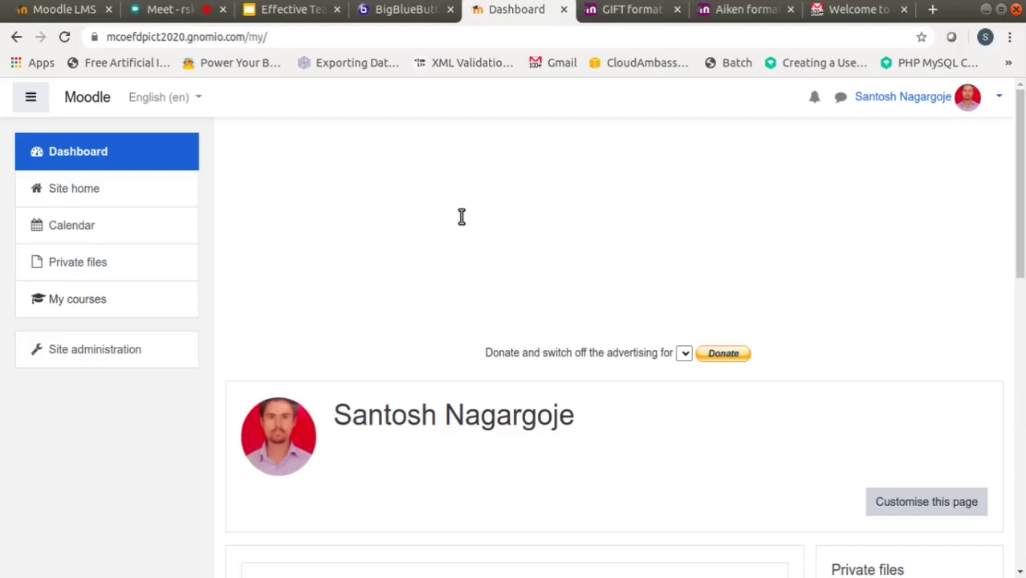
Switch the Course overview filter from Past to Future to reveal the Demo course card.
drag(1023, 219, 1022, 450)
scroll(987, 297, up, 6)
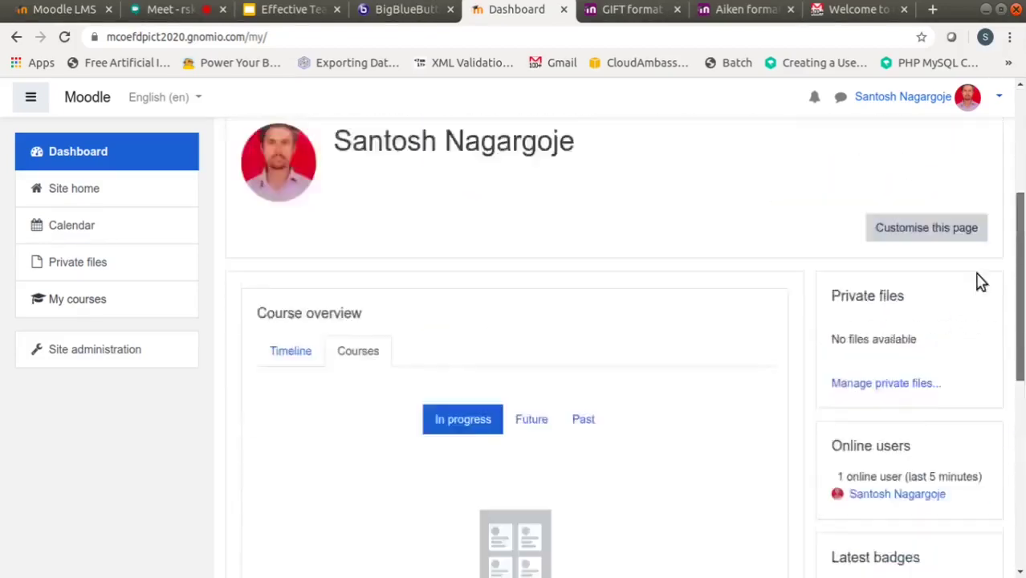
scroll(966, 301, down, 2)
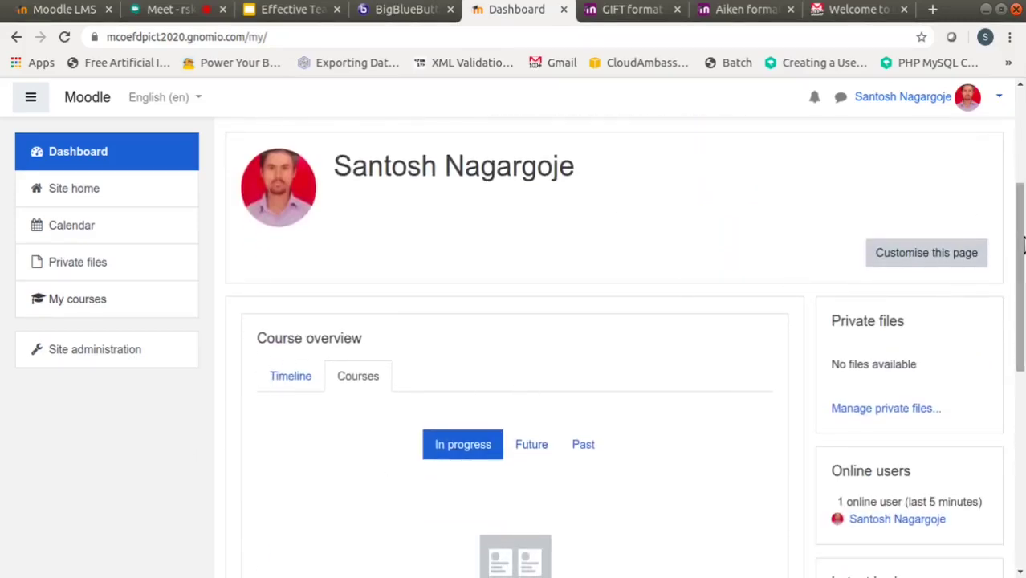
drag(1021, 249, 1021, 301)
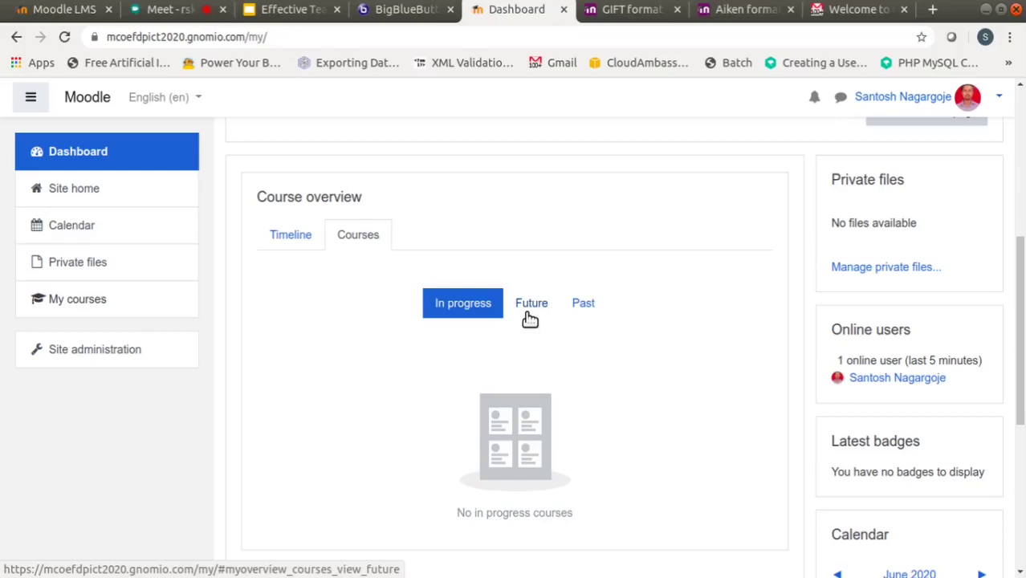
click(585, 306)
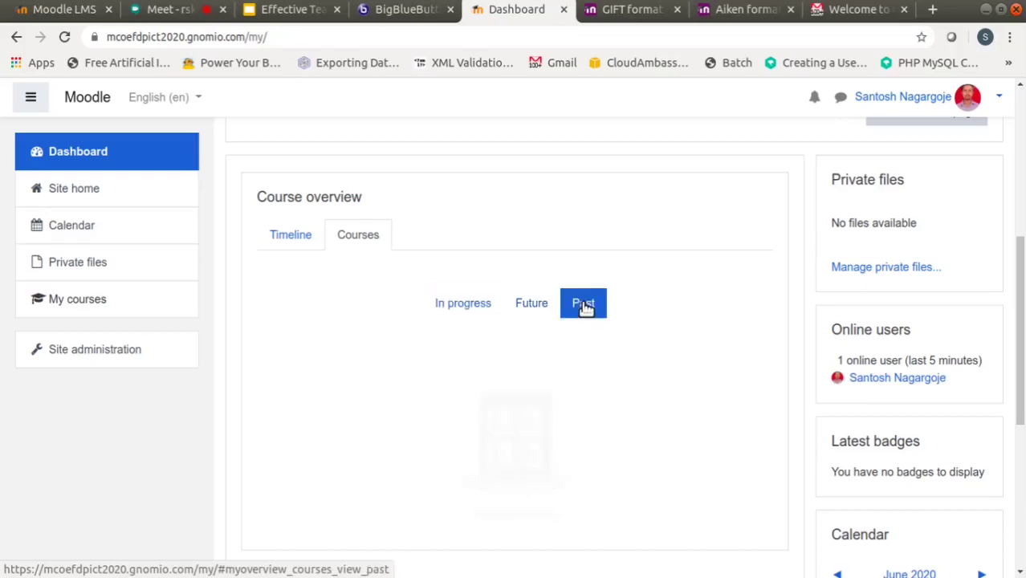
click(531, 308)
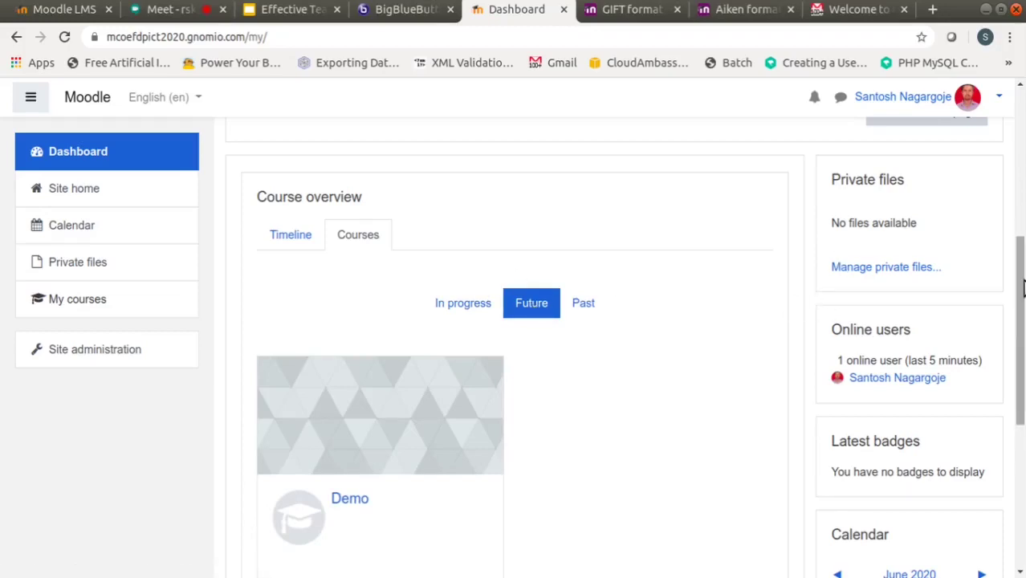
scroll(1023, 289, down, 2)
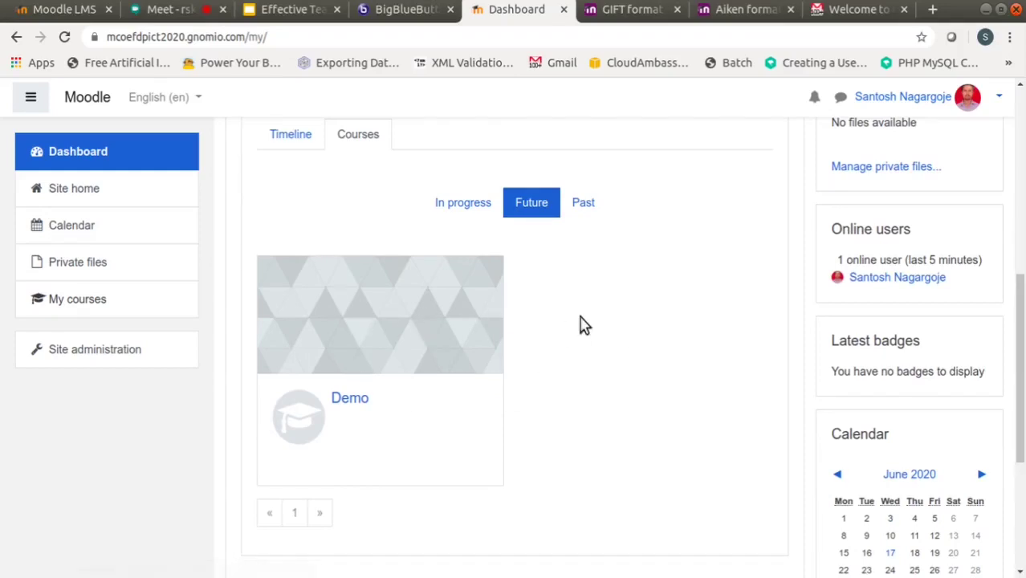
drag(1022, 365, 1023, 158)
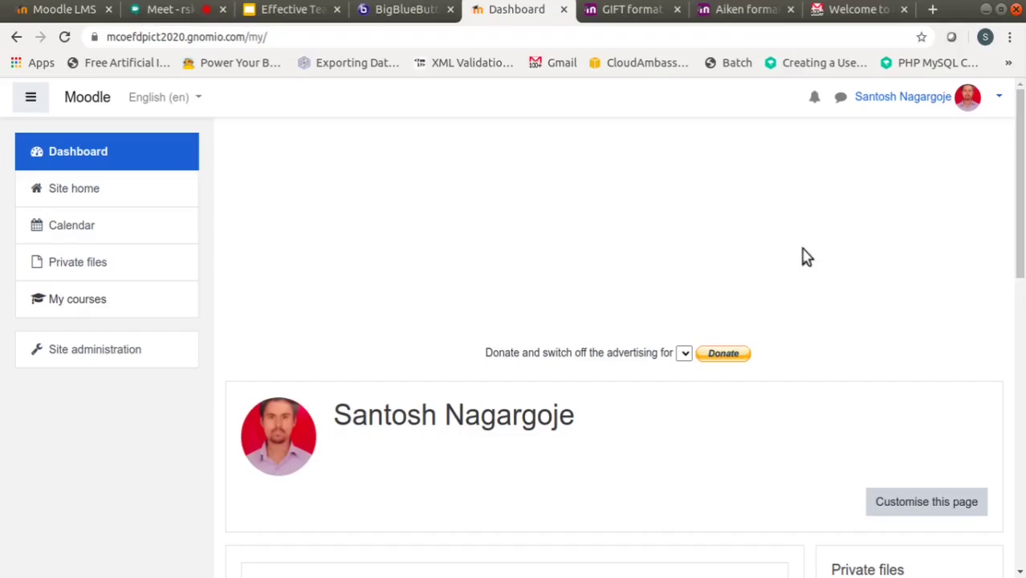
Open Course and category management from Site administration.
click(65, 361)
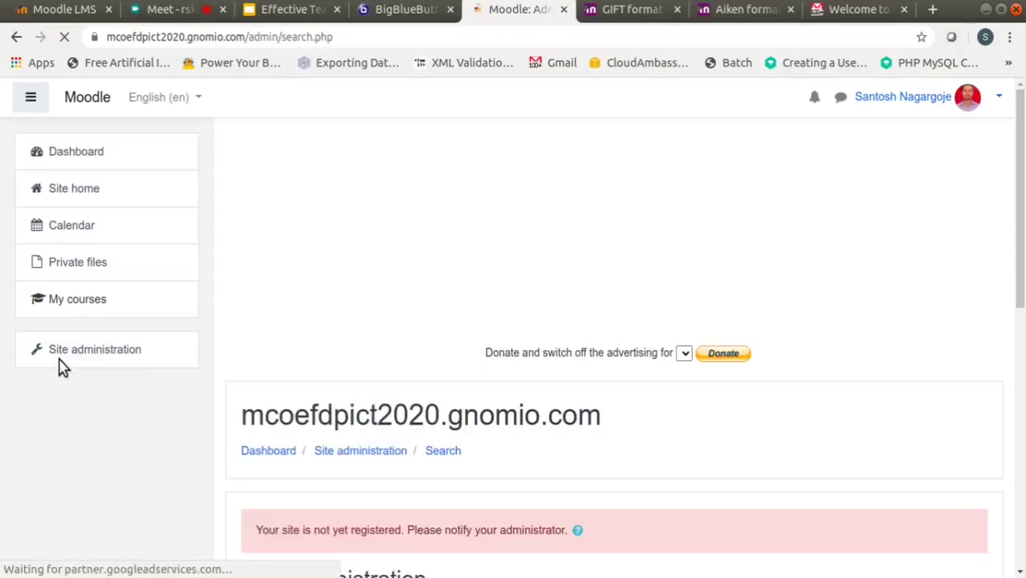
drag(1019, 231, 1019, 327)
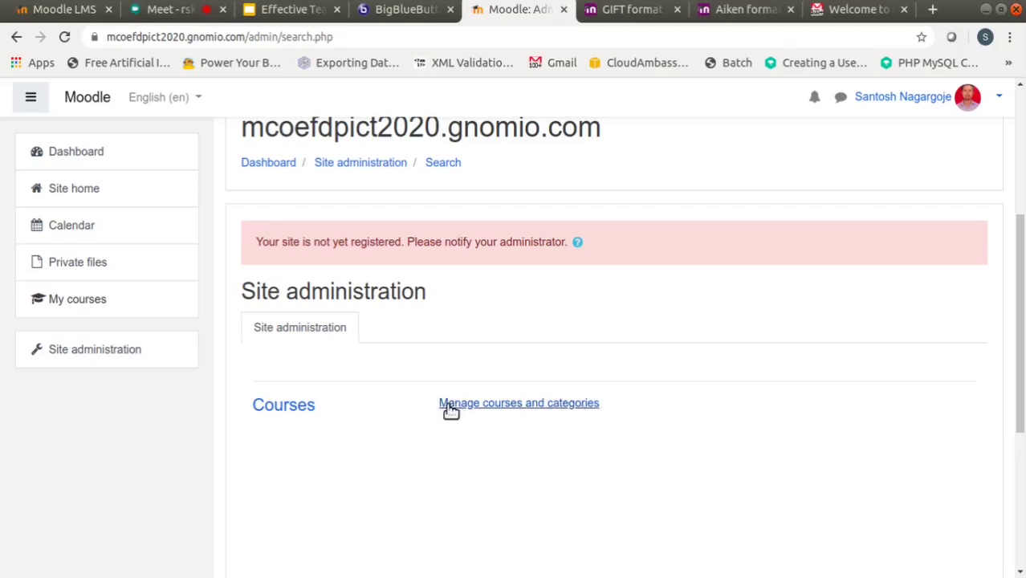
click(560, 406)
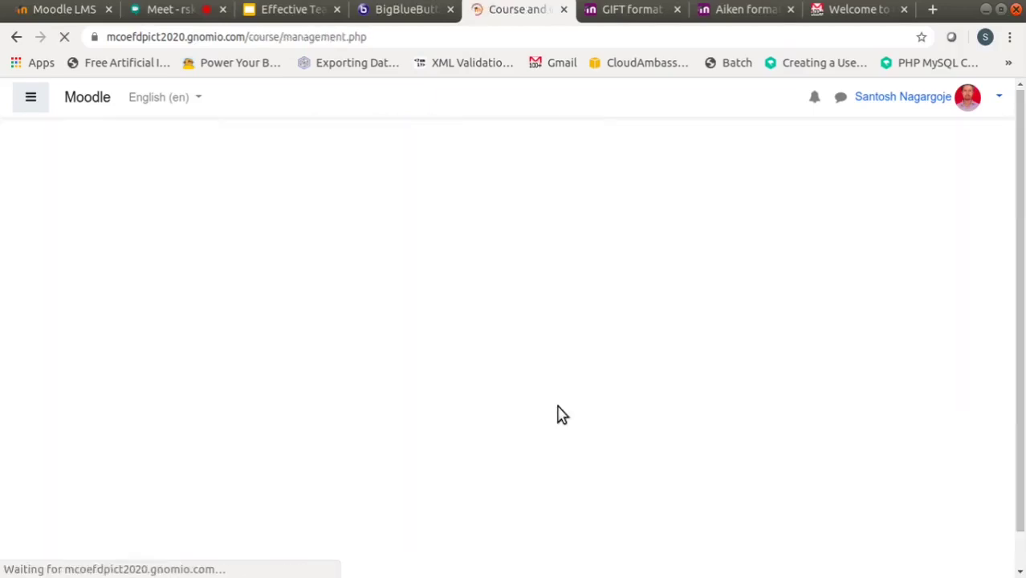
scroll(1011, 254, down, 1)
scroll(1011, 254, up, 1)
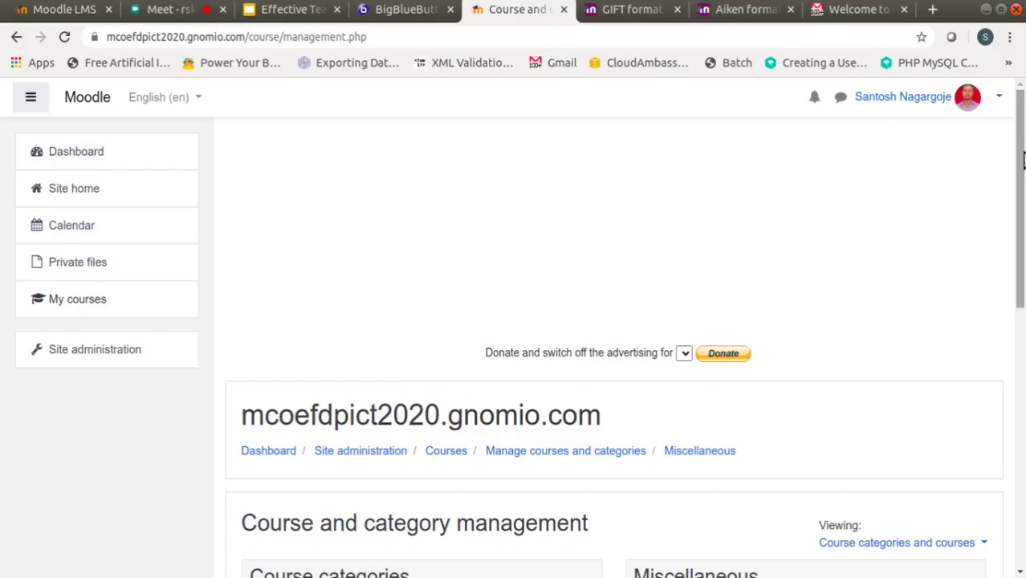
scroll(1023, 161, down, 1)
scroll(1013, 156, up, 1)
drag(1022, 193, 1022, 347)
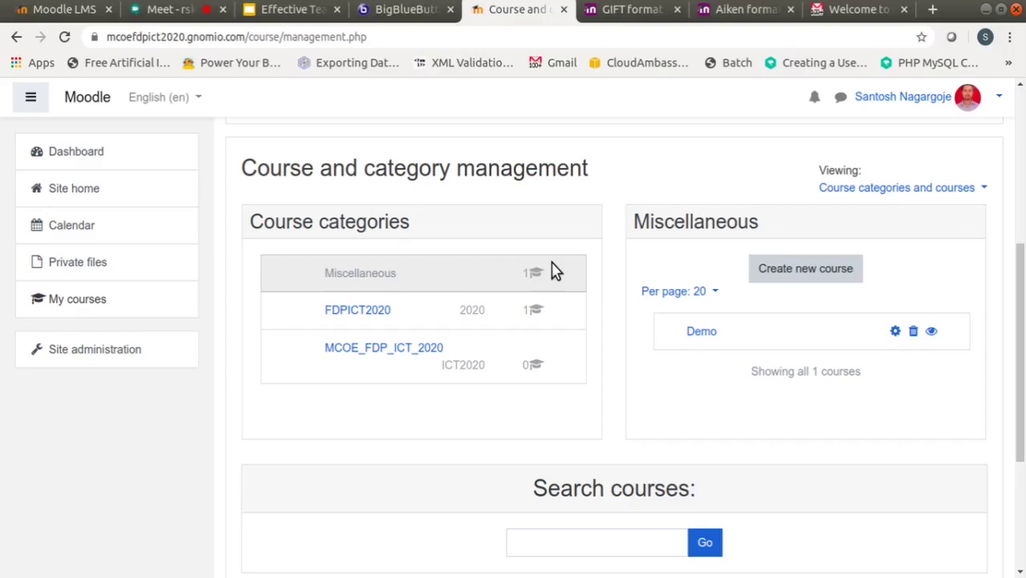
Select the FDPICT2020 category and begin a new course in it.
click(347, 315)
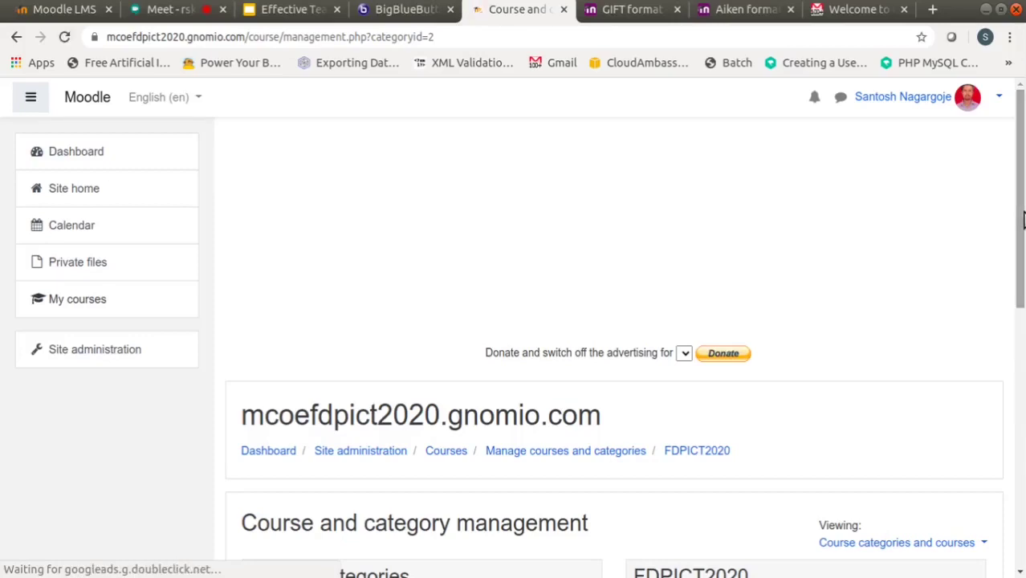
drag(1021, 221, 1021, 377)
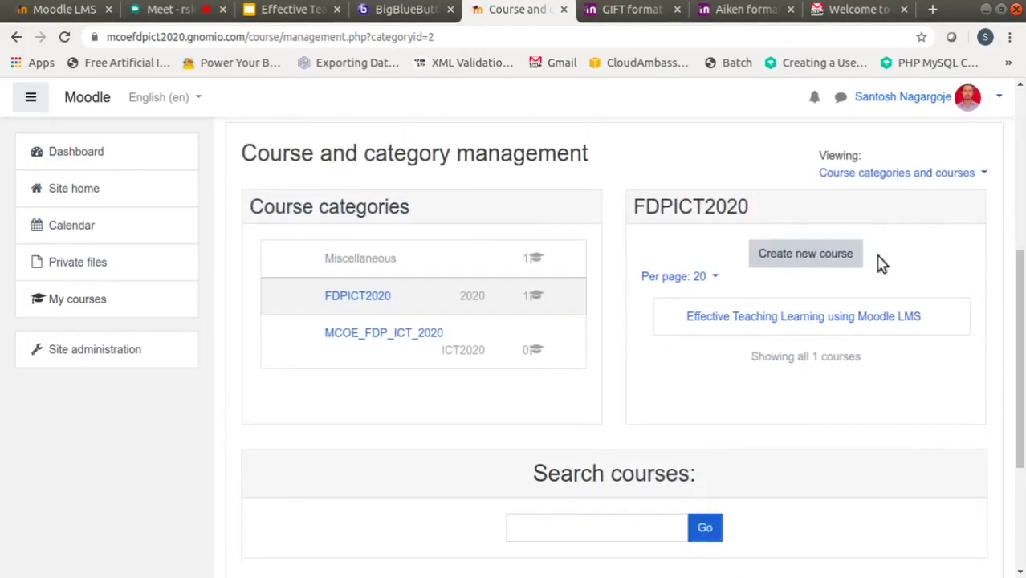
click(674, 206)
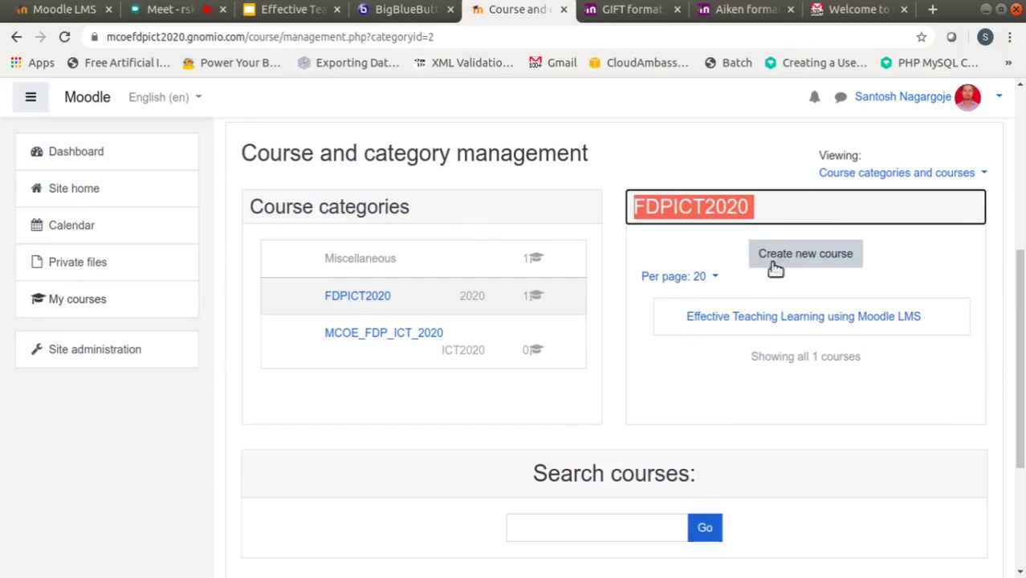
key(Escape)
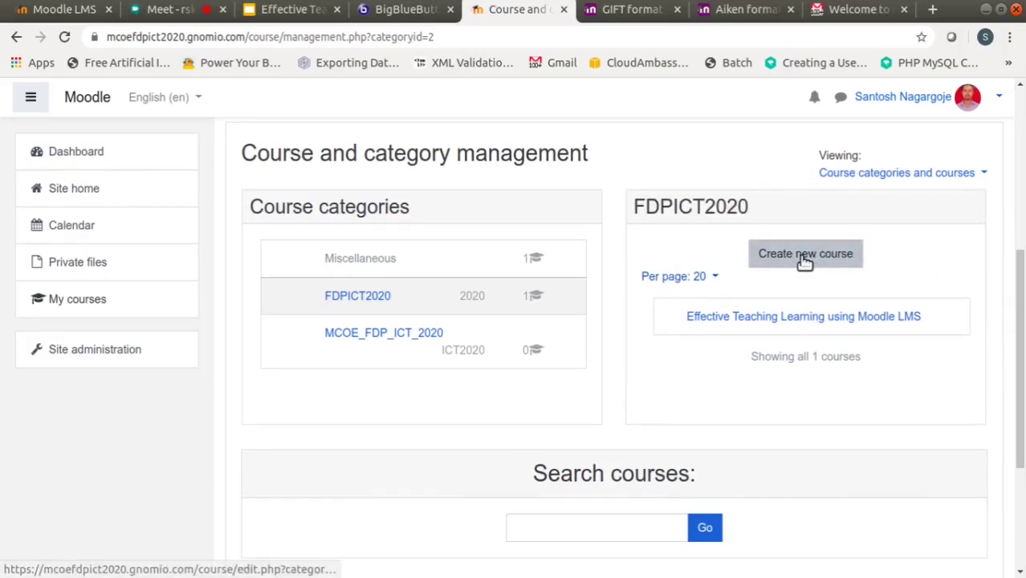
click(805, 261)
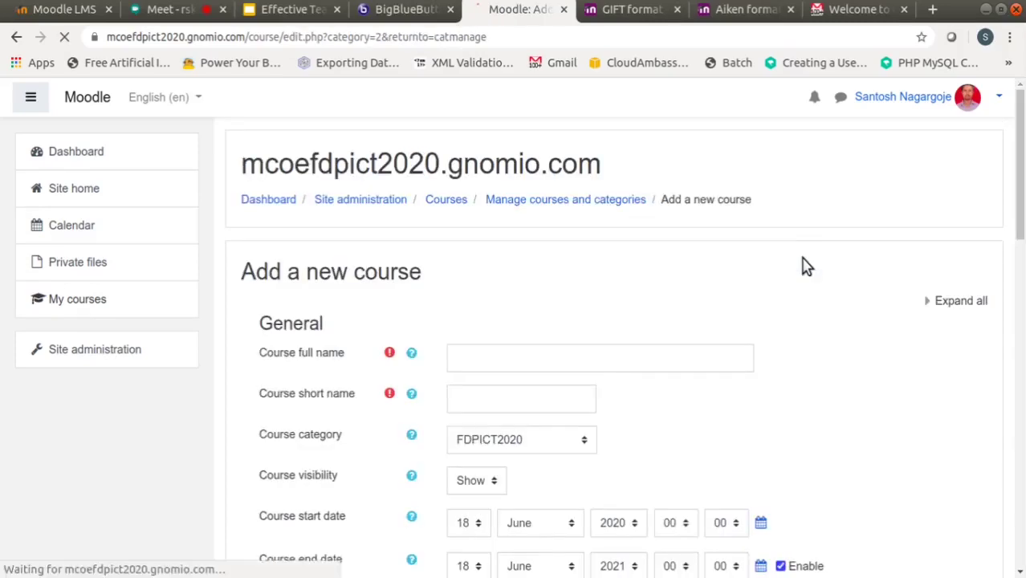
Enter 'Web Technology' as the course full name and 'WT' as the short name.
drag(1022, 142, 1020, 175)
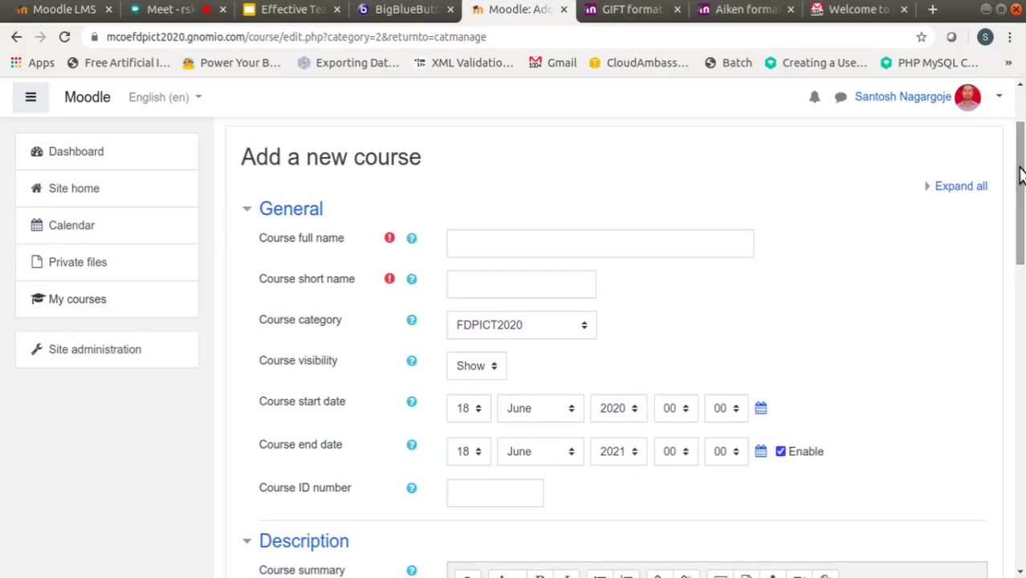
click(473, 285)
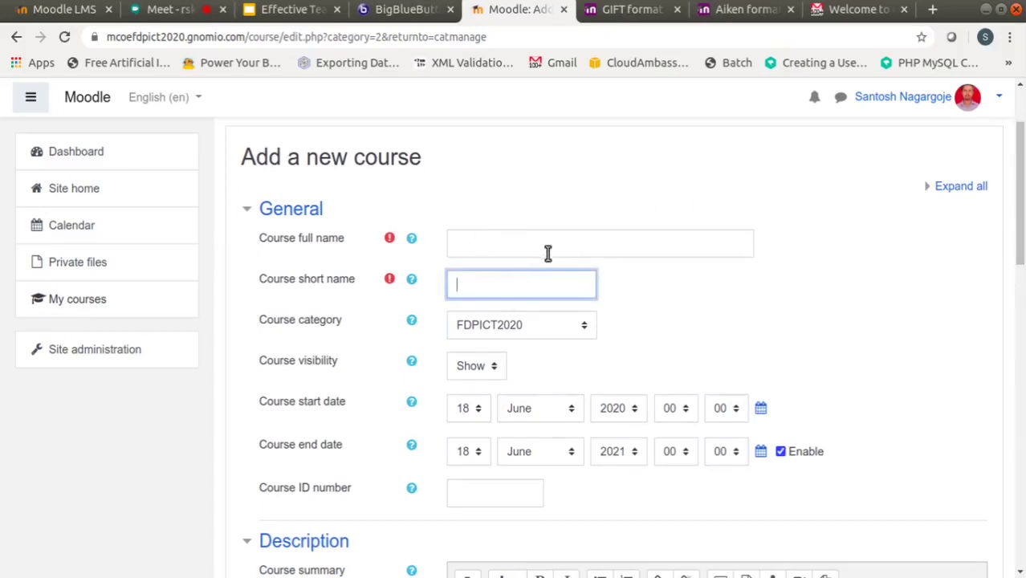
click(555, 249)
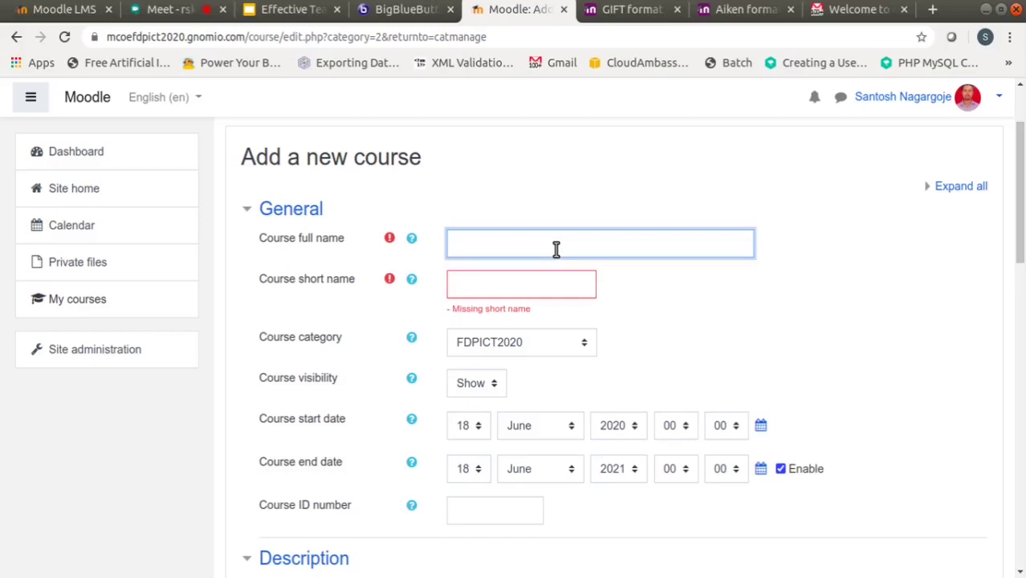
text(Web Technology)
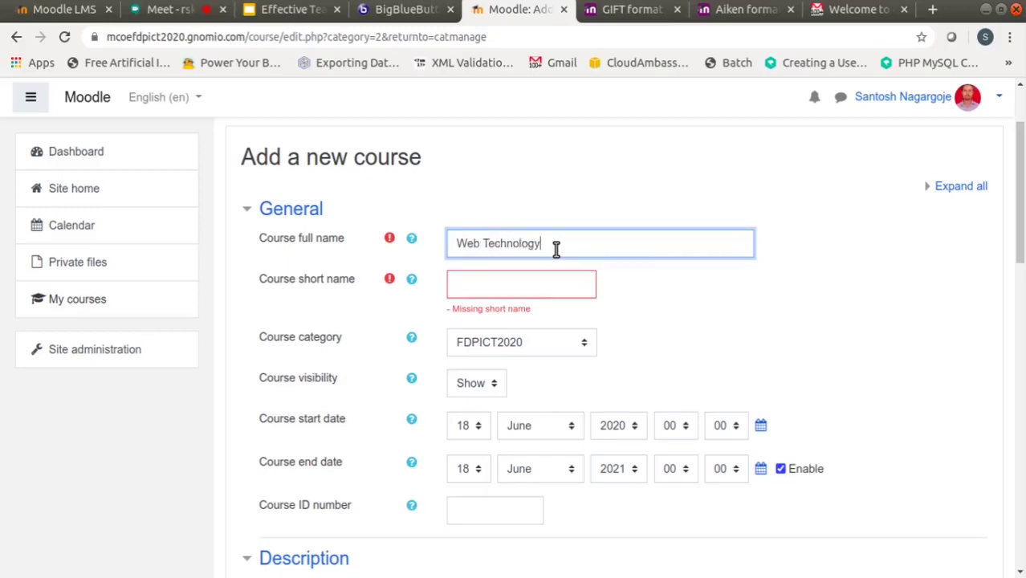
click(488, 287)
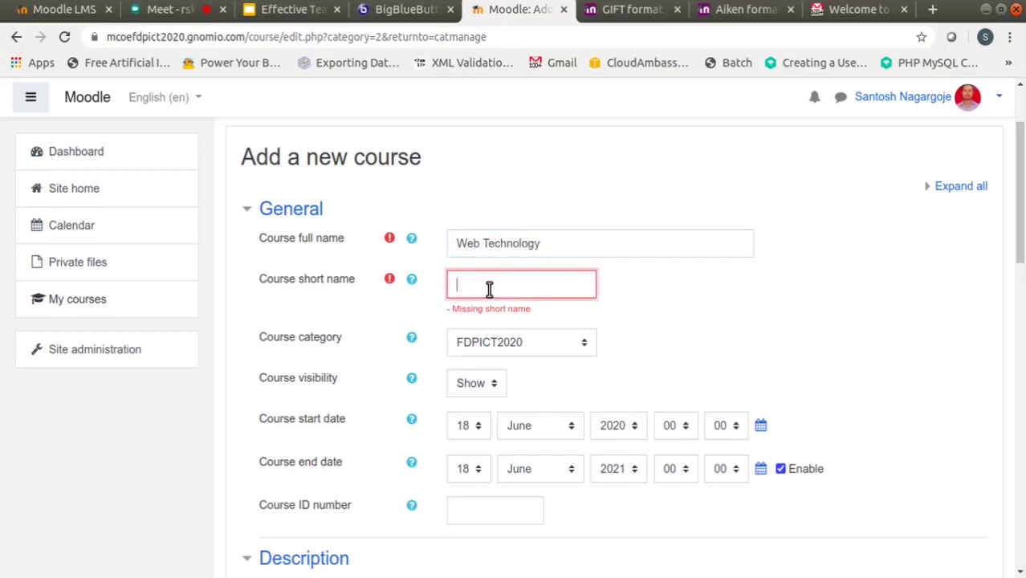
text(WT)
click(765, 287)
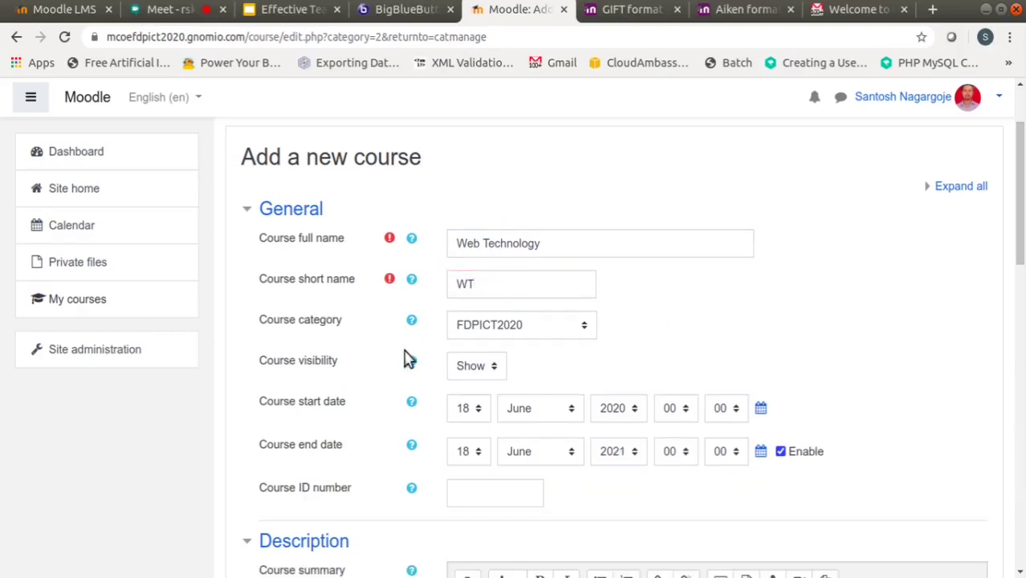
Keep the course category FDPICT2020 and visibility set to Show.
click(489, 334)
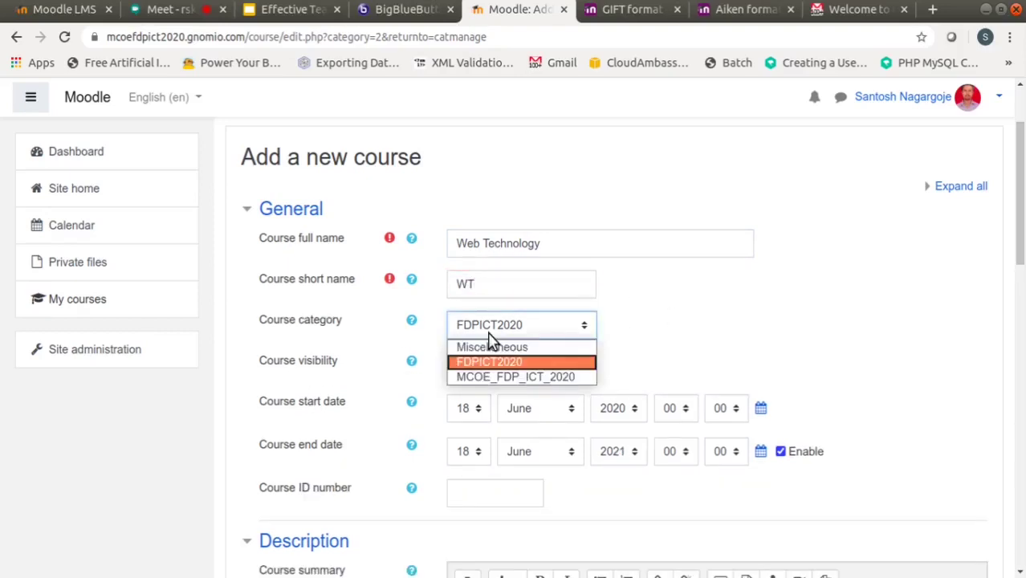
click(489, 334)
click(491, 337)
click(554, 333)
click(732, 334)
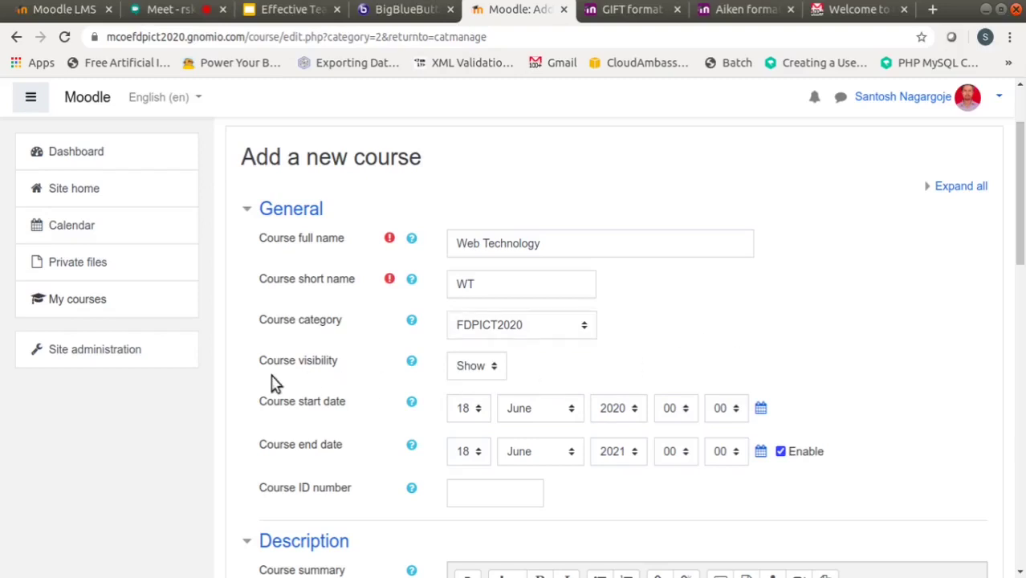
click(486, 377)
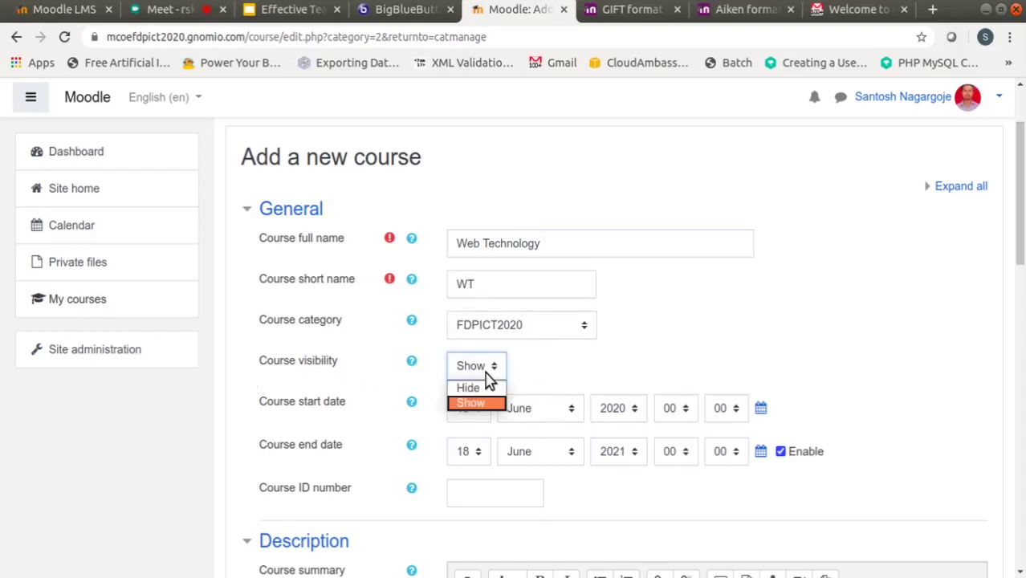
click(479, 388)
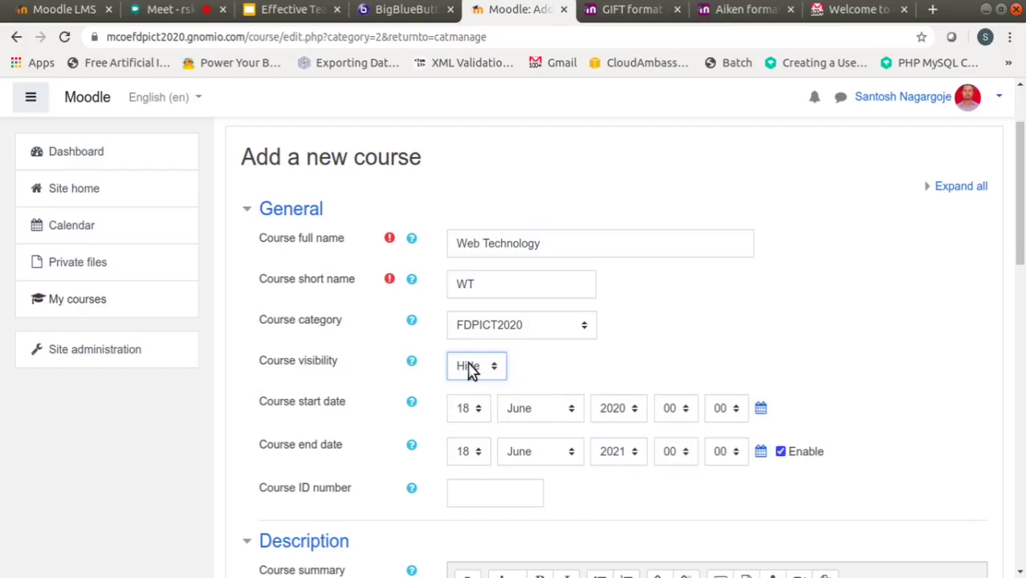
click(472, 368)
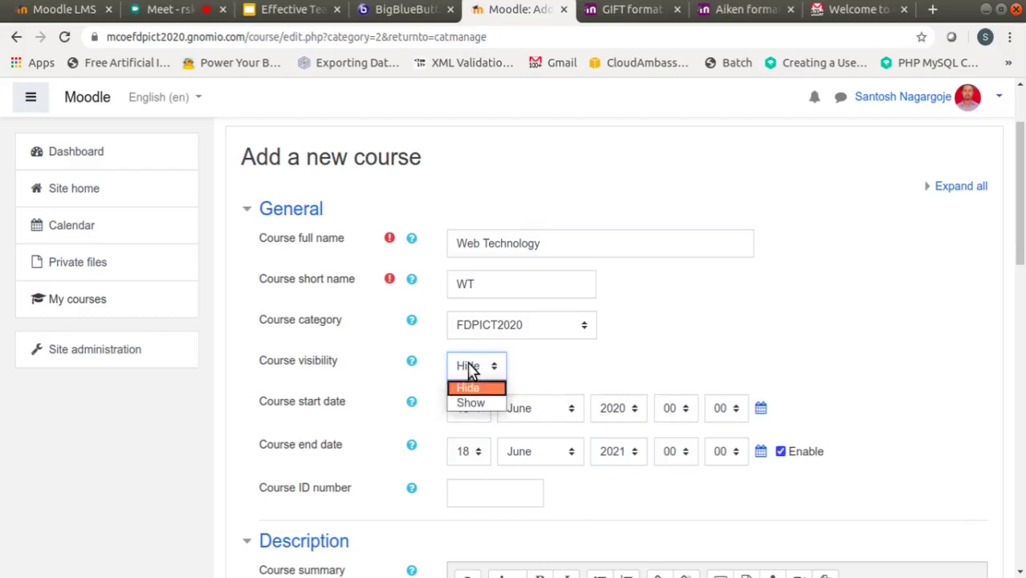
click(474, 404)
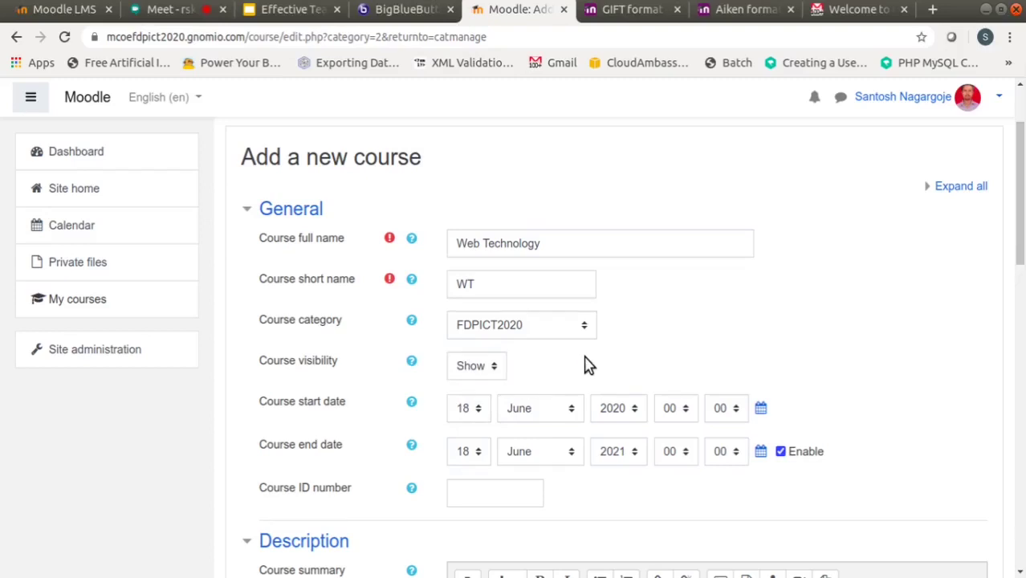
Set the course start date to 17 June 2020.
scroll(586, 365, down, 1)
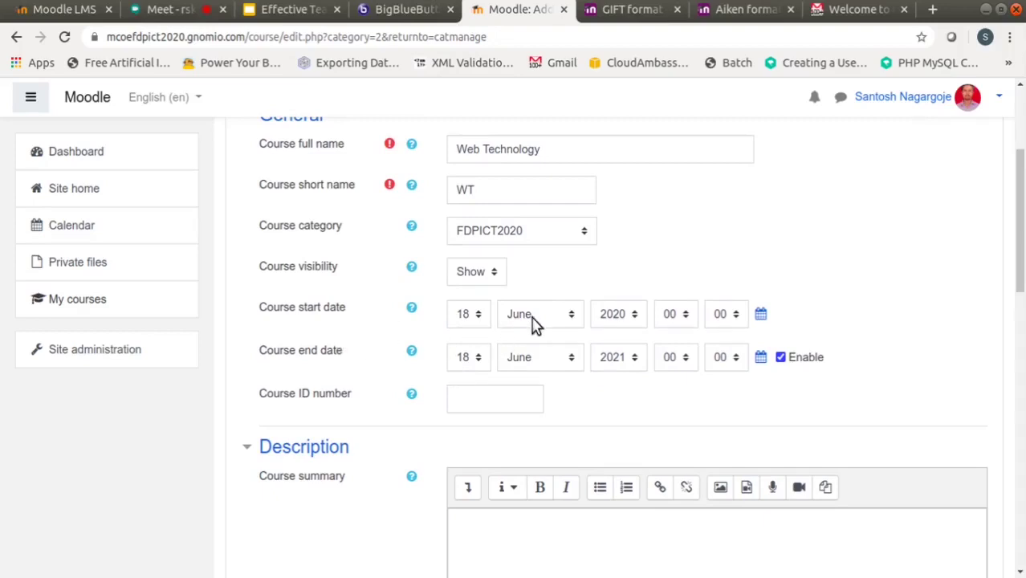
click(480, 316)
click(469, 243)
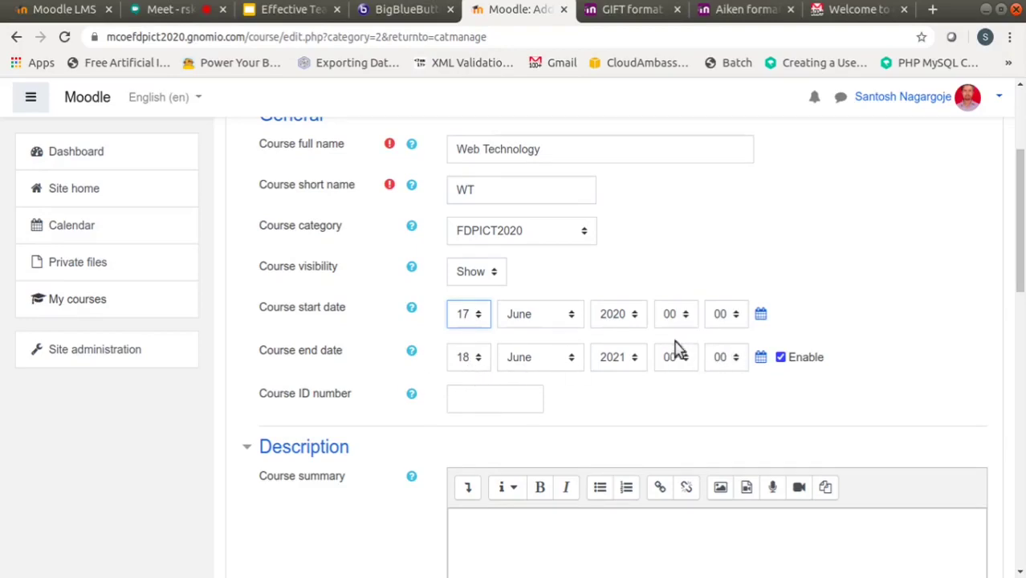
click(637, 435)
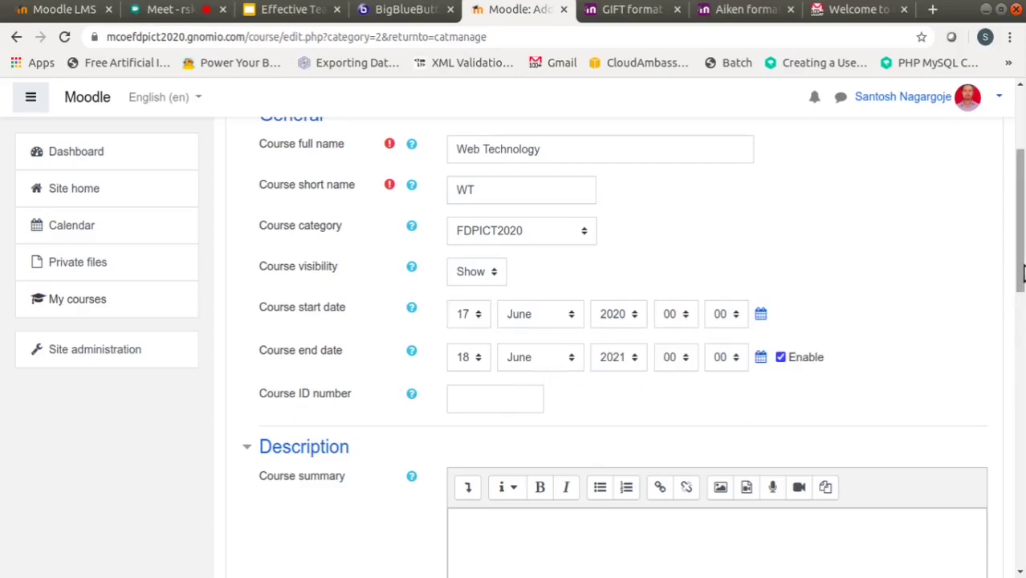
scroll(1021, 293, down, 1)
click(506, 330)
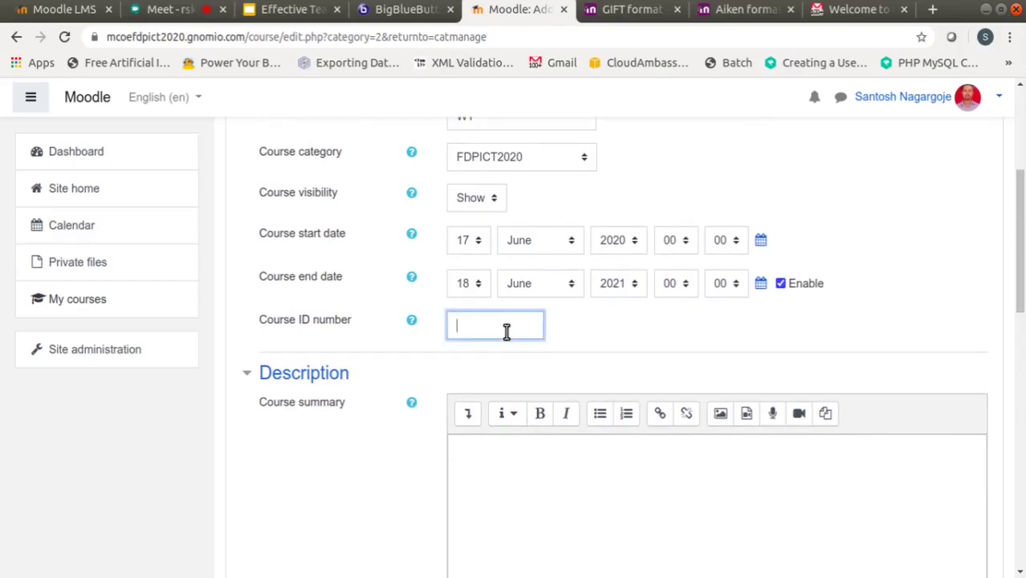
Enter 310246 as the course ID number.
text(310)
text(246)
click(744, 344)
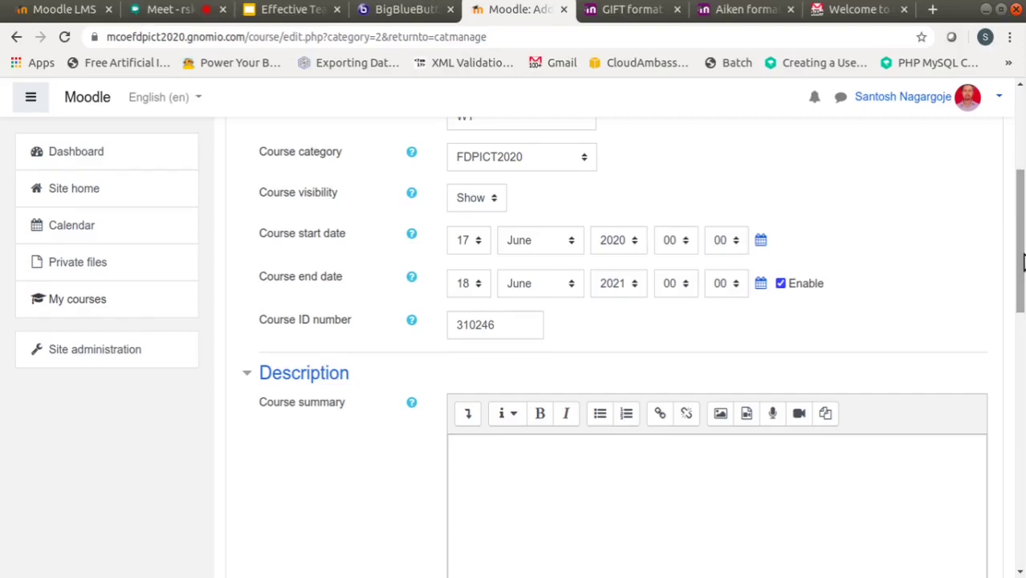
Write the course summary 'This course is teaching web technology concepts.'.
scroll(1021, 260, down, 3)
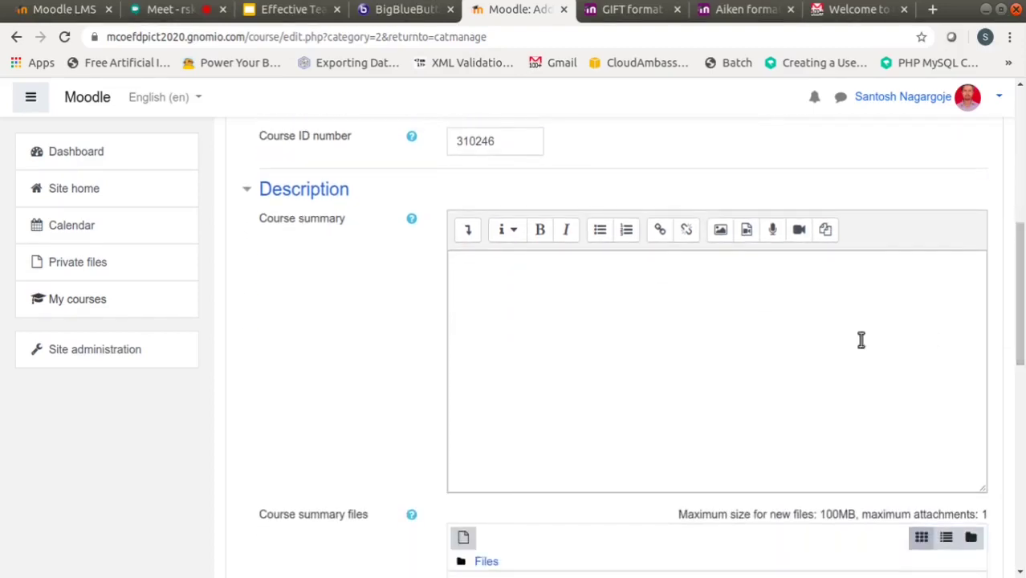
click(671, 341)
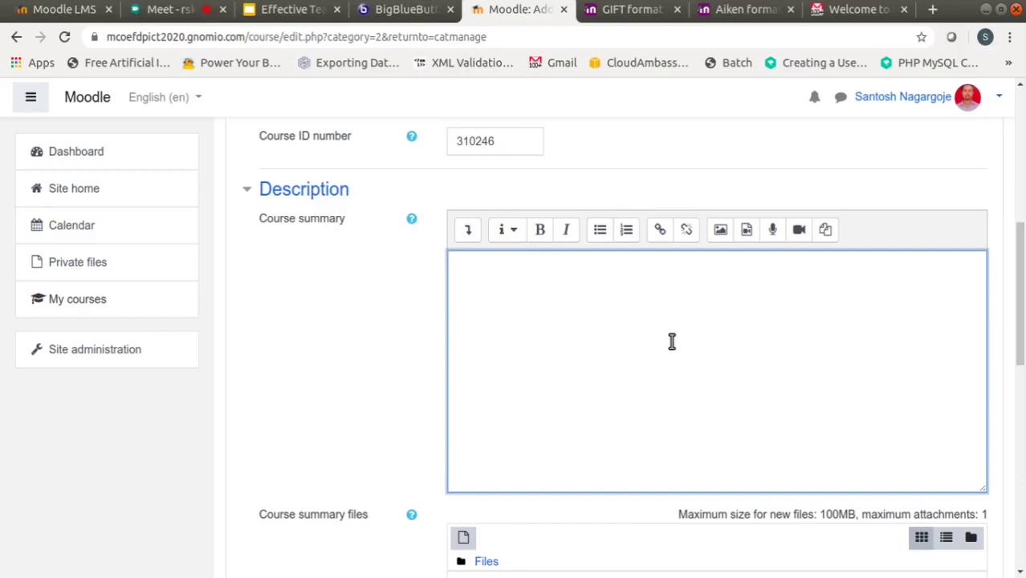
text(This course is teachi)
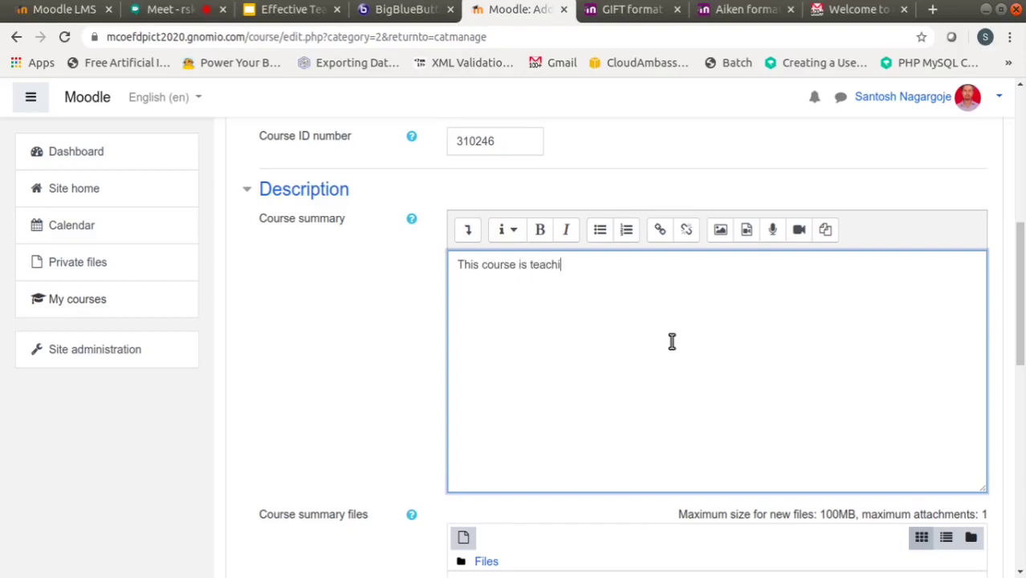
text(ng web technol)
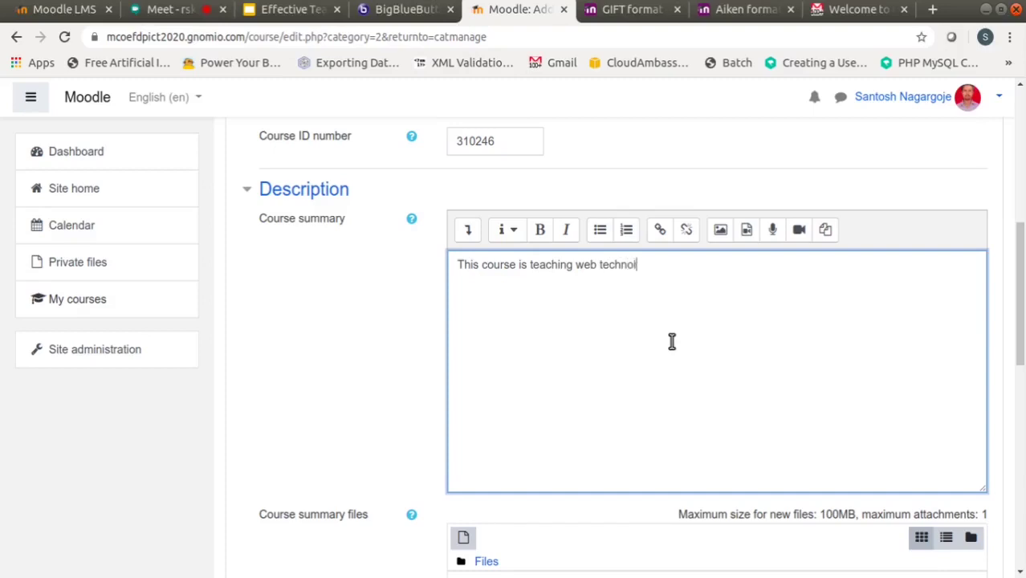
text(ogy concepts.)
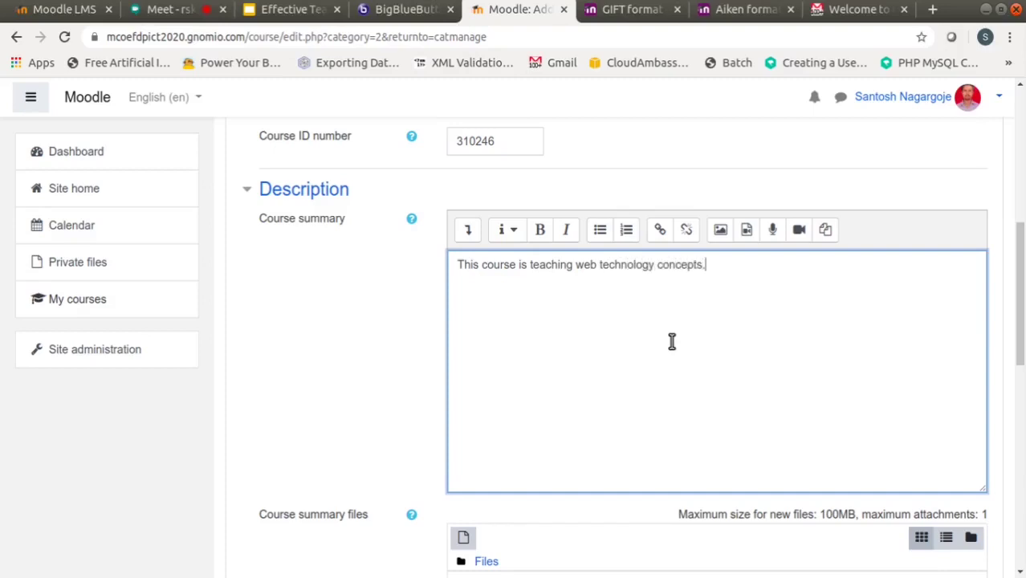
key(Return)
click(744, 230)
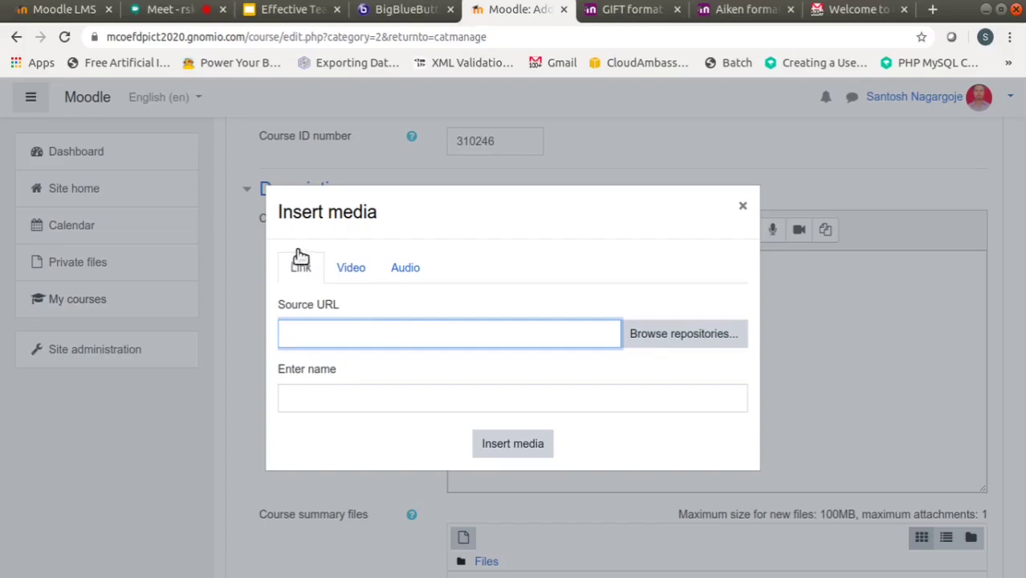
click(354, 268)
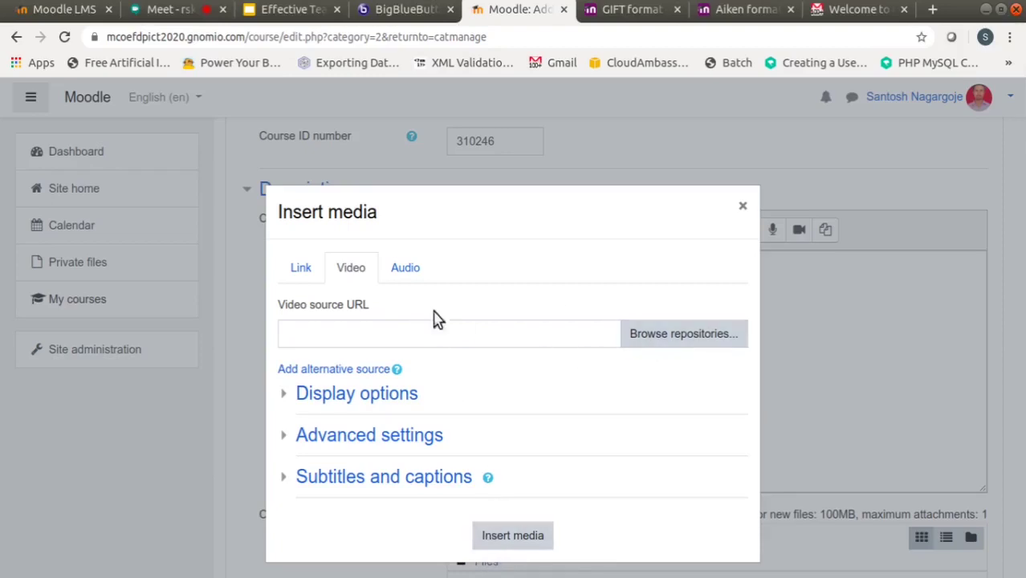
click(405, 268)
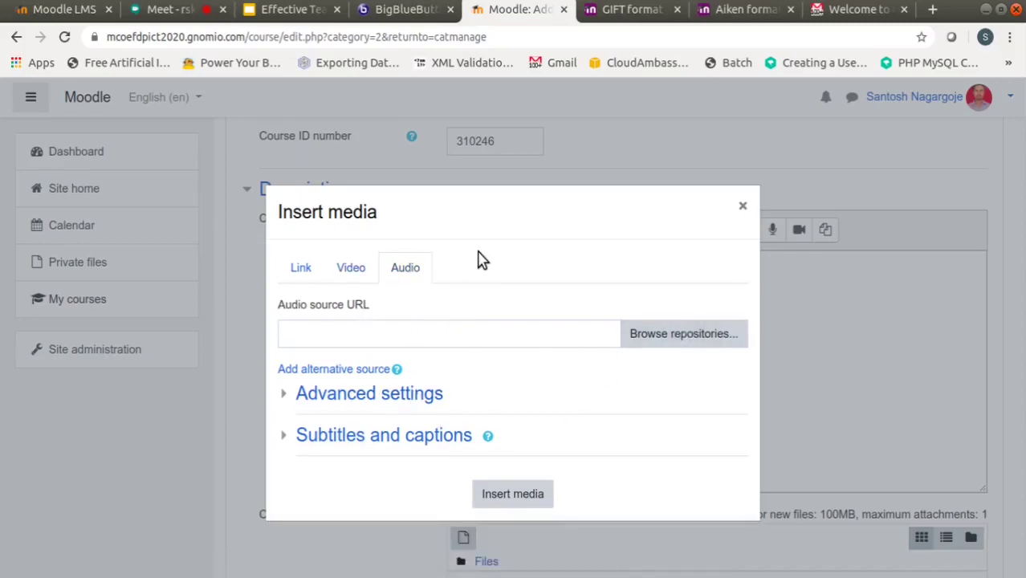
click(739, 211)
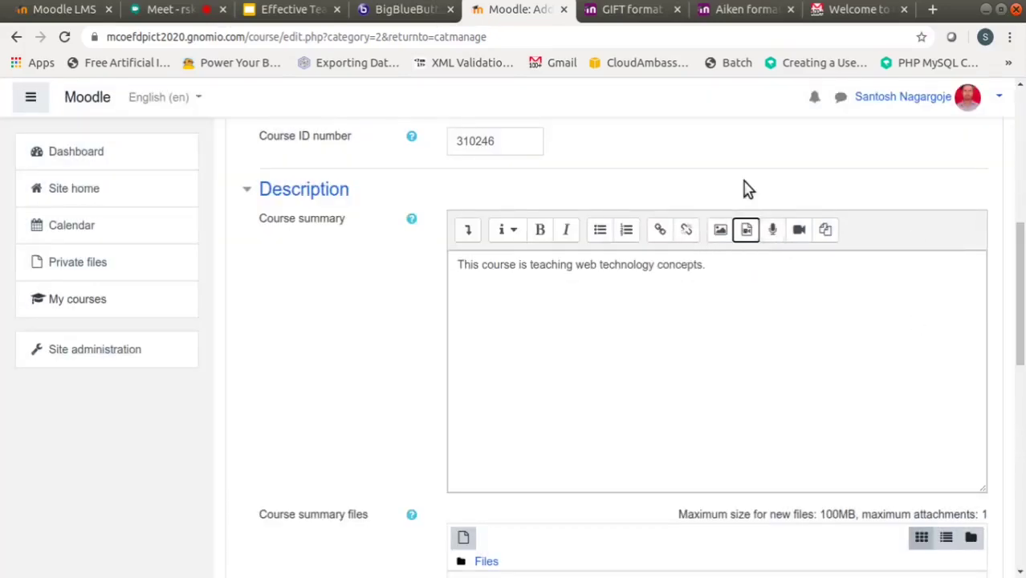
Place the cursor at the end of the existing summary sentence in the editor.
click(861, 182)
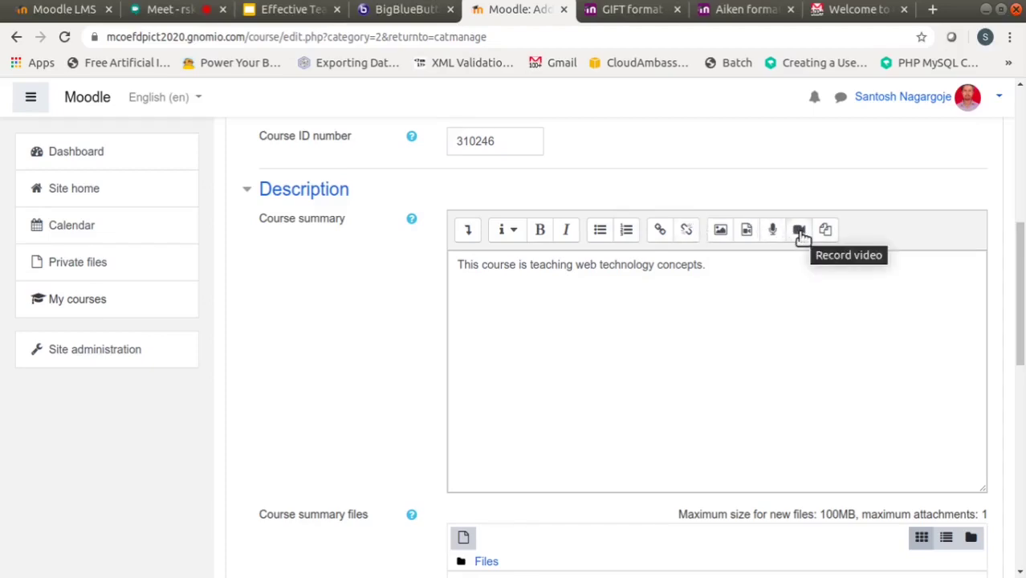
click(590, 310)
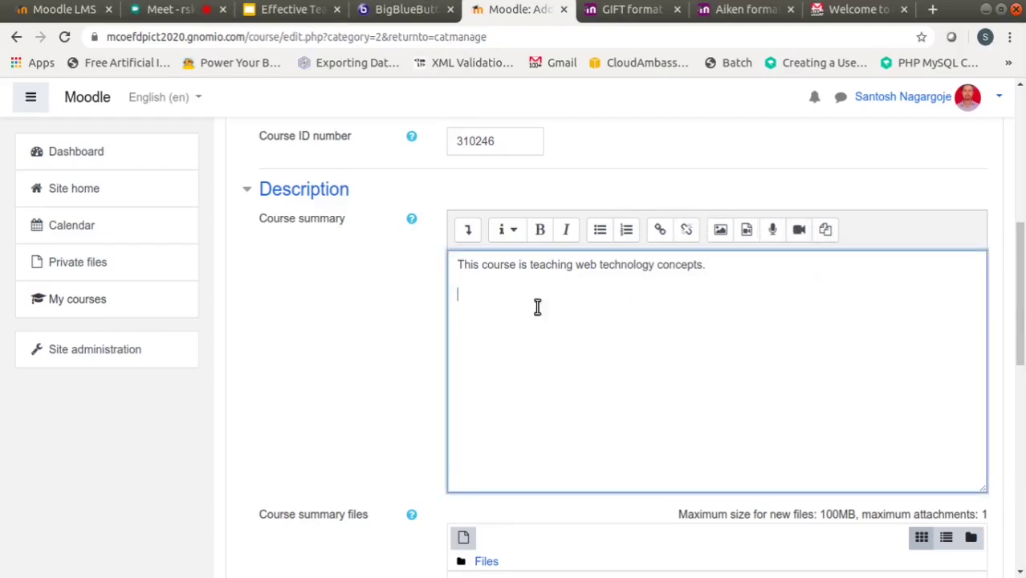
click(468, 231)
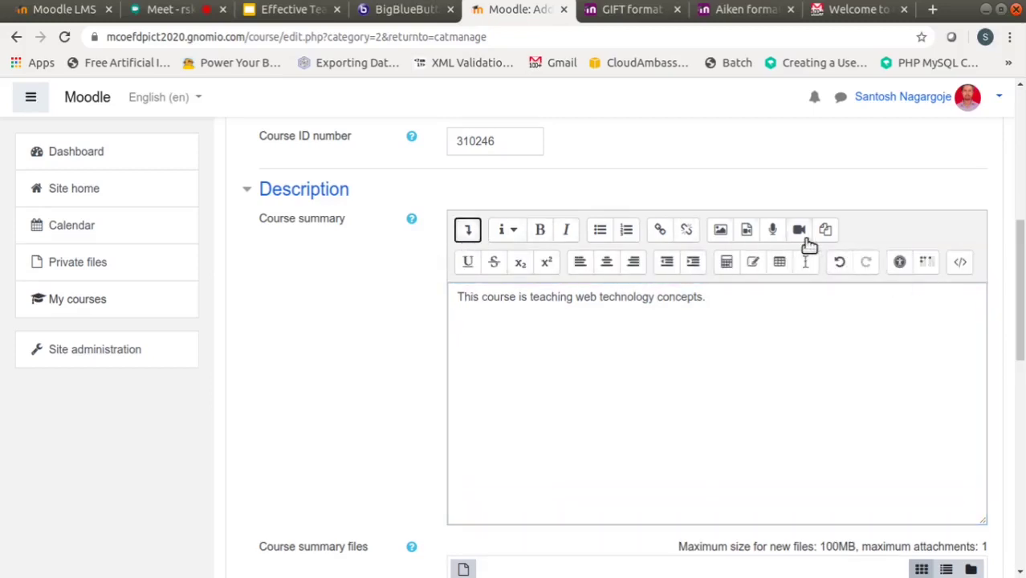
click(467, 231)
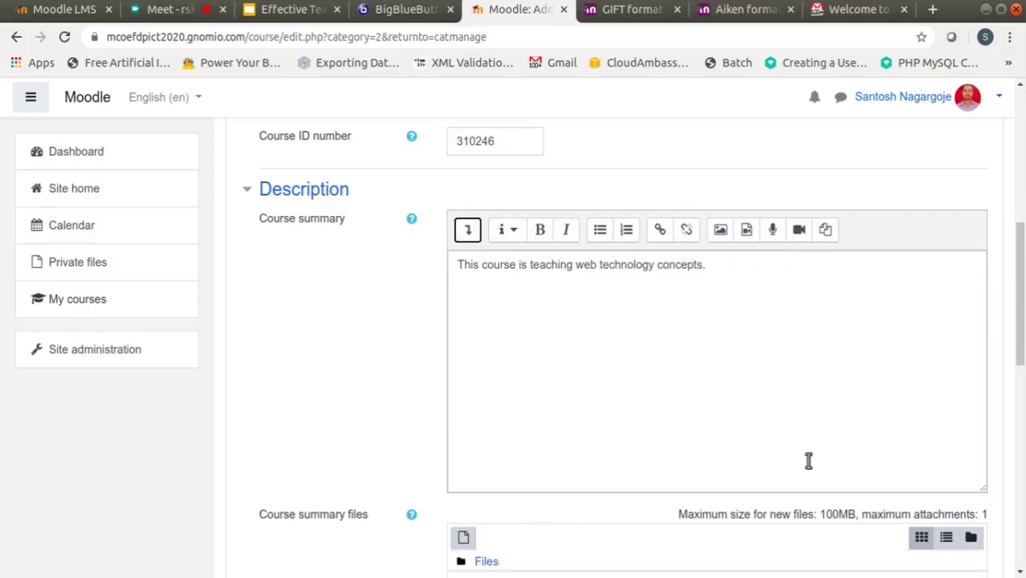
scroll(891, 286, down, 2)
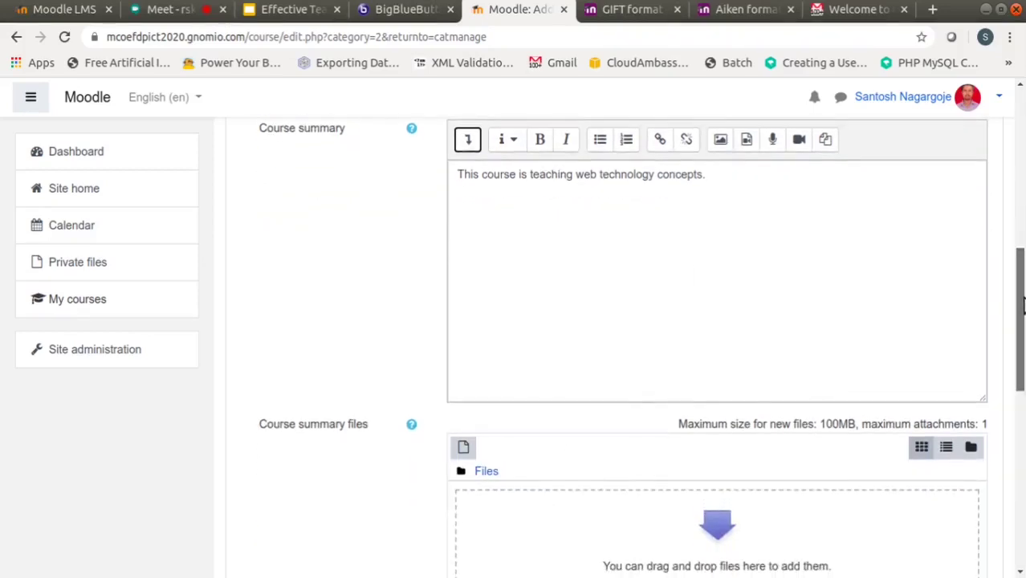
triple_click(592, 177)
click(760, 175)
Add 'After learning this course, Students will be able to' and '1. Develop a simple web application.'.
key(Return)
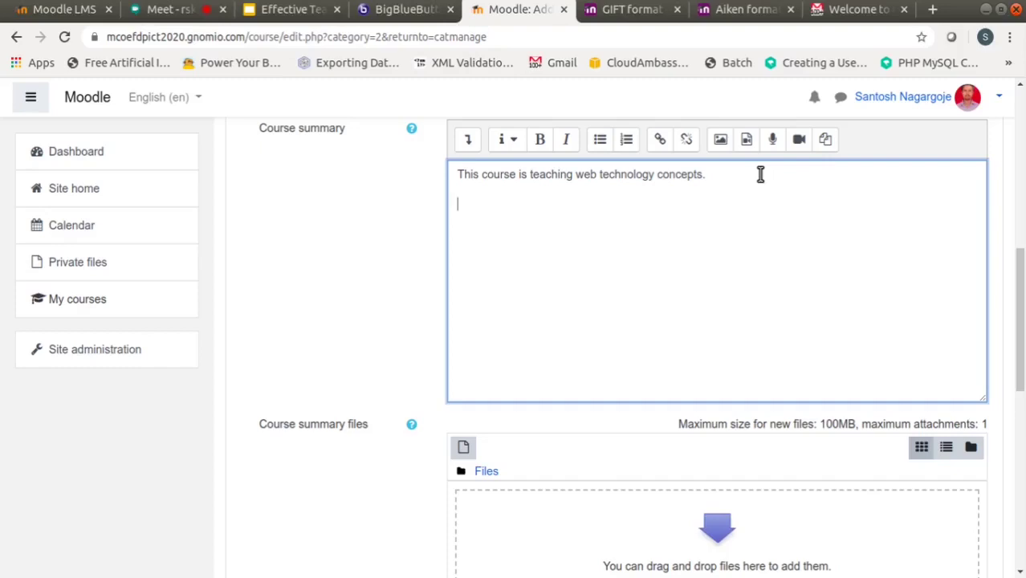
text(After learnign )
text(t)
key(BackSpace)
key(BackSpace)
key(BackSpace)
key(BackSpace)
key(BackSpace)
text(ing )
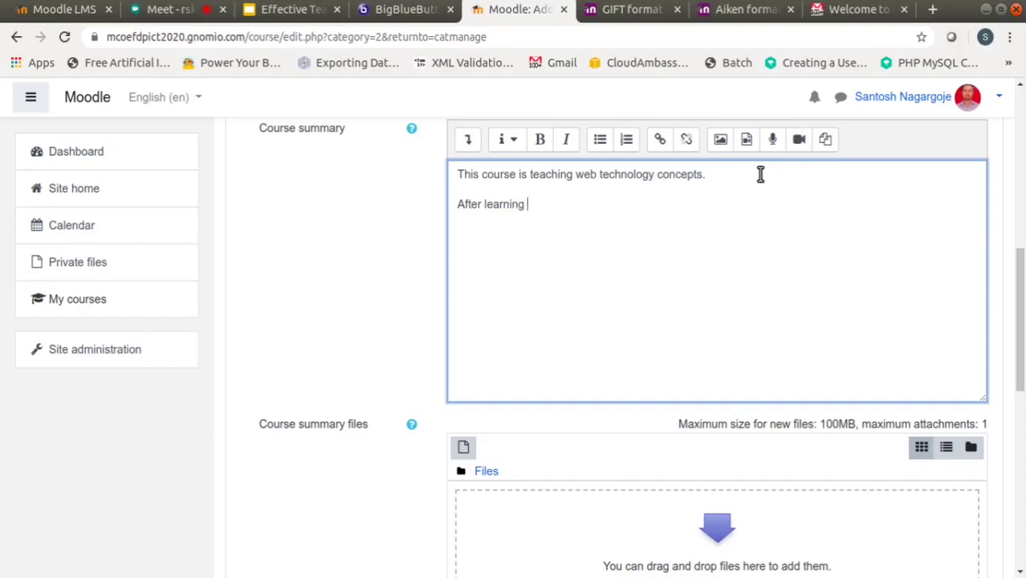
text(this course, Studen)
key(BackSpace)
text(ent)
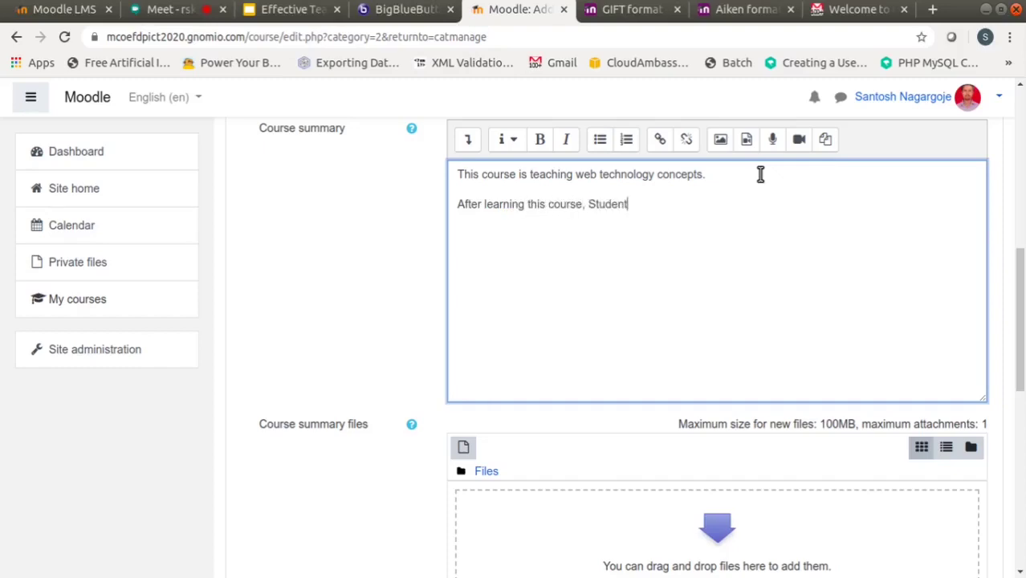
text(s will be able to)
key(Return)
text(1. Develop a si)
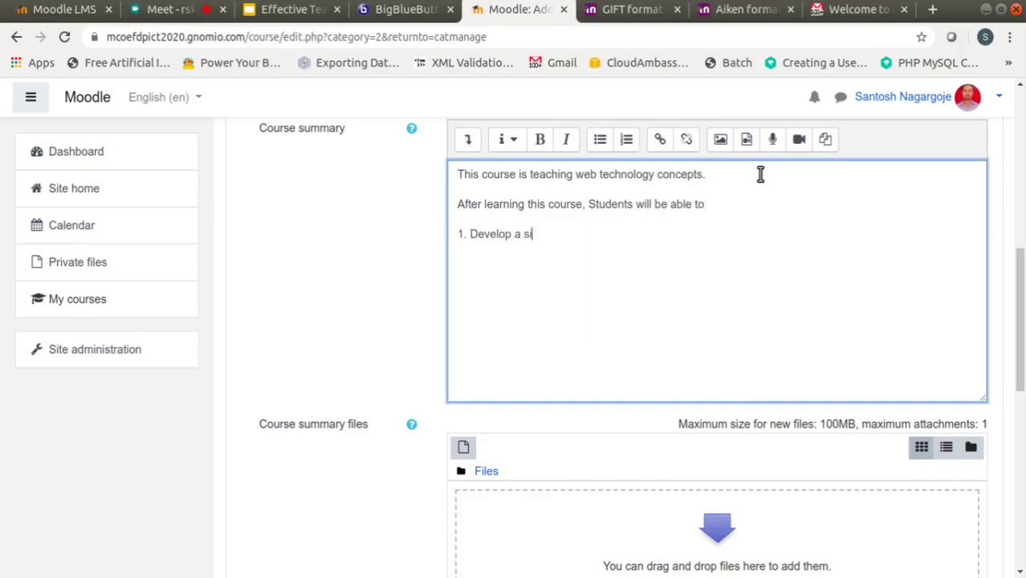
text(mple web application.)
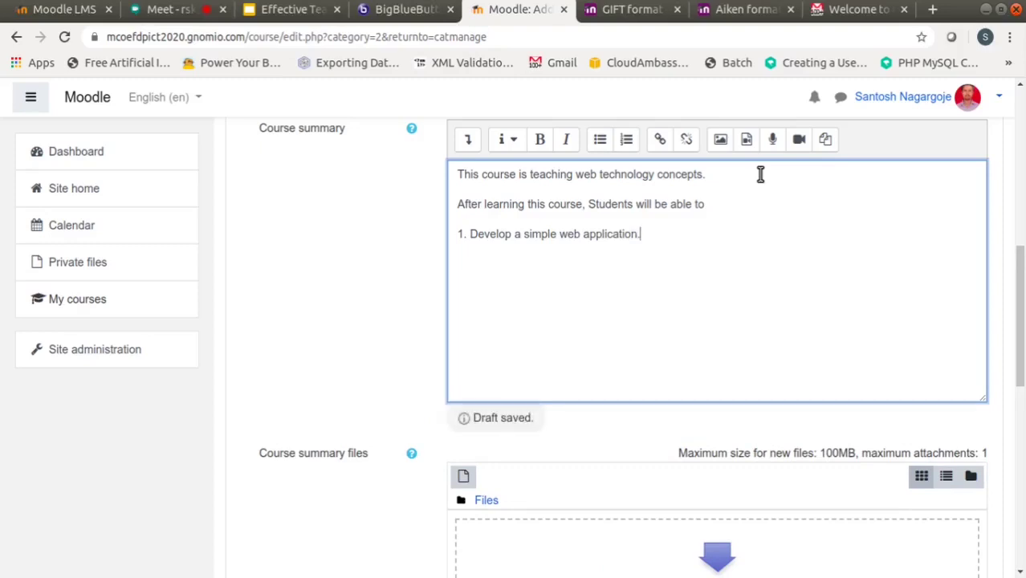
drag(1021, 285, 1022, 358)
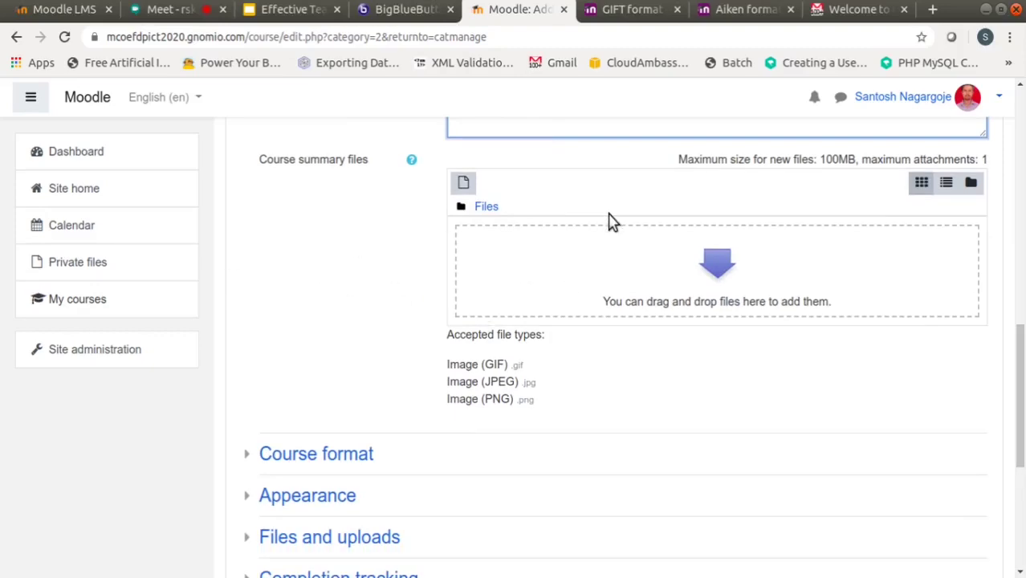
mouse_move(1021, 358)
mouse_down()
mouse_move(1022, 397)
mouse_move(1009, 330)
mouse_move(1007, 346)
mouse_up()
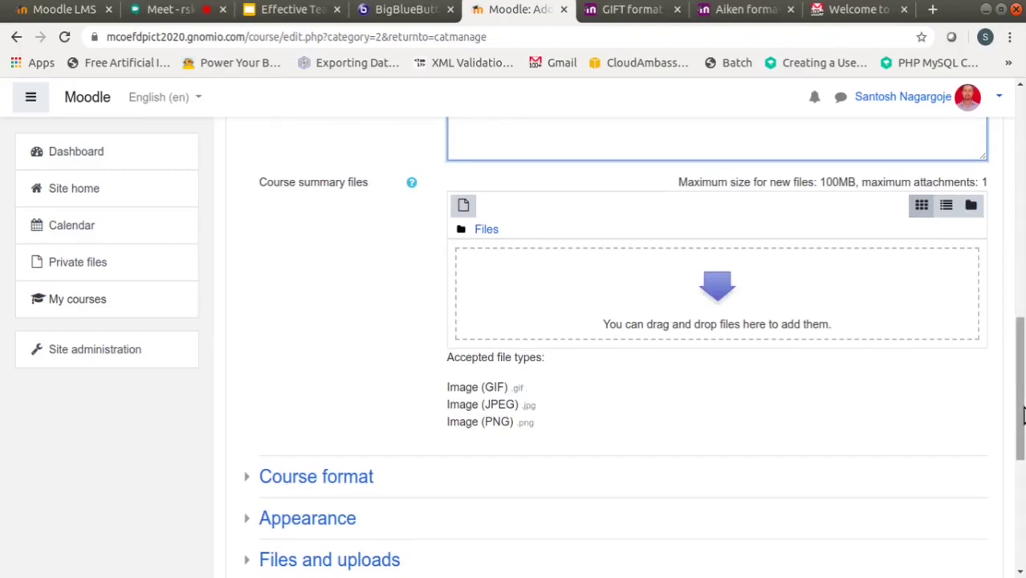
drag(1022, 414, 1016, 480)
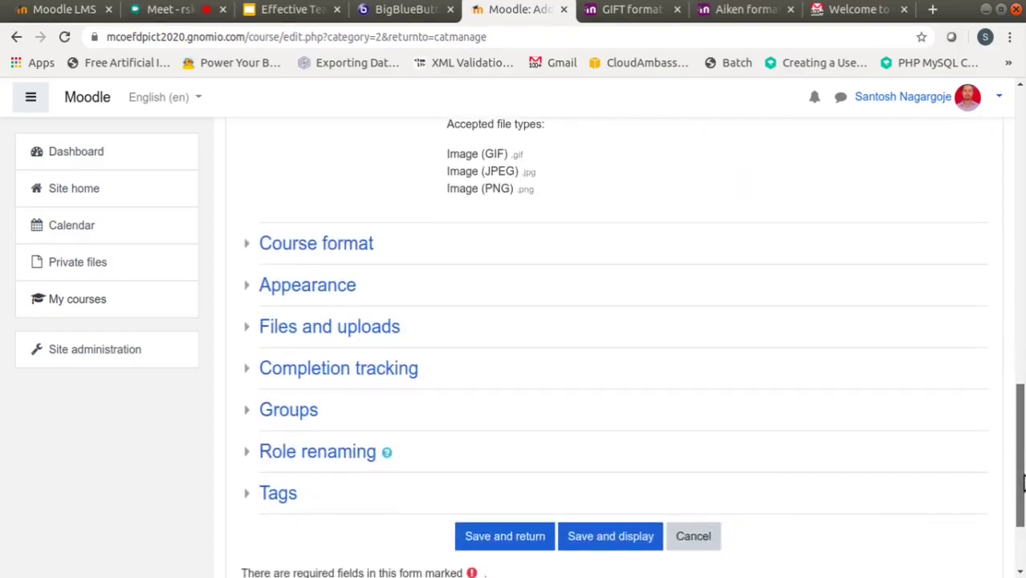
Expand Course format and keep Topics format as the course format.
click(339, 238)
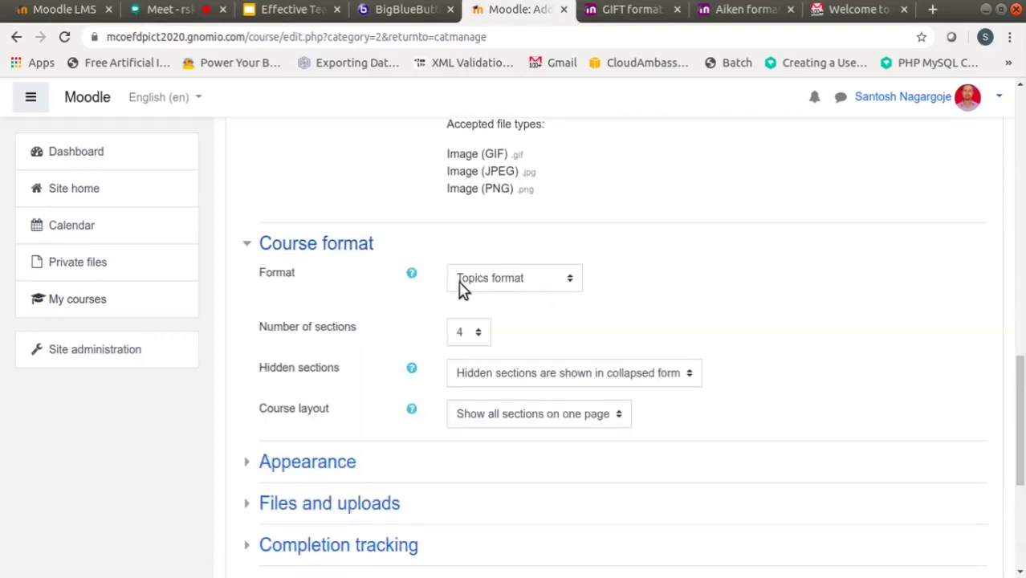
click(518, 282)
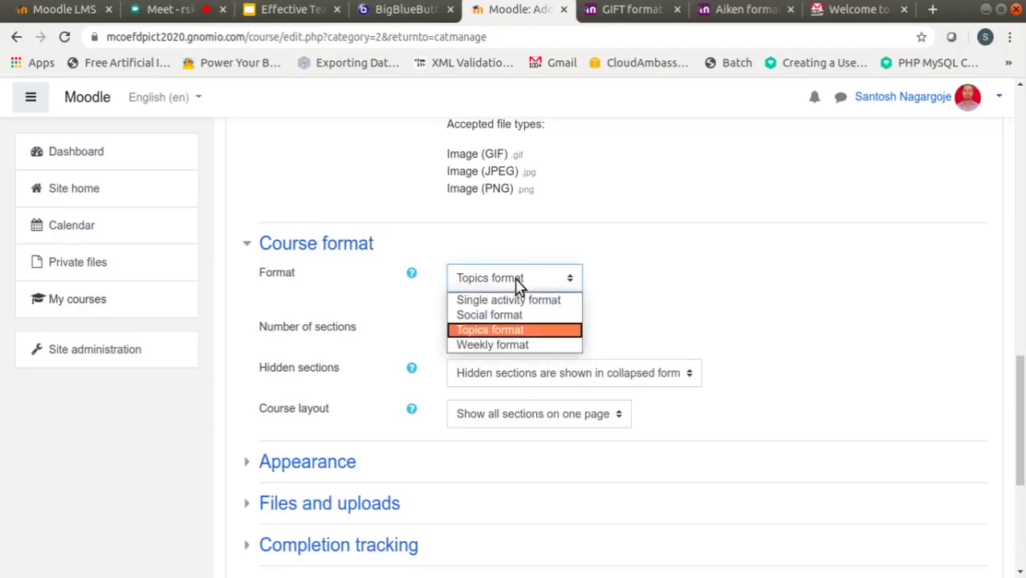
click(489, 330)
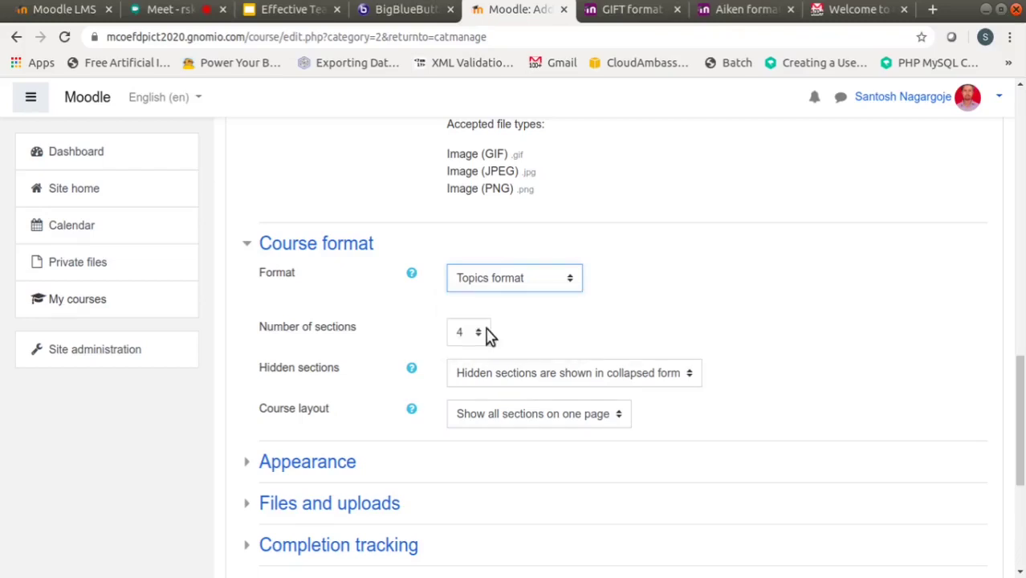
click(474, 281)
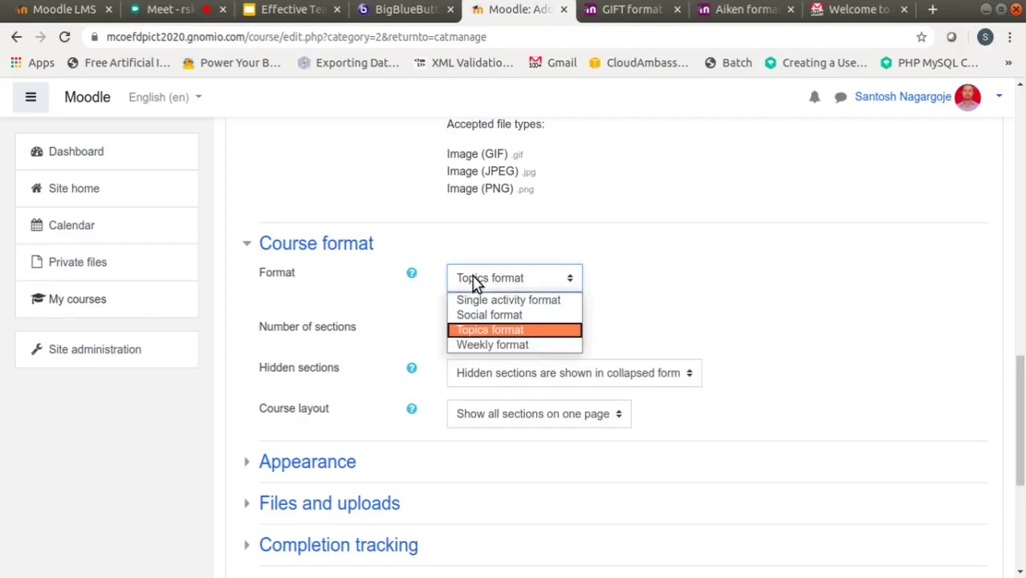
click(507, 331)
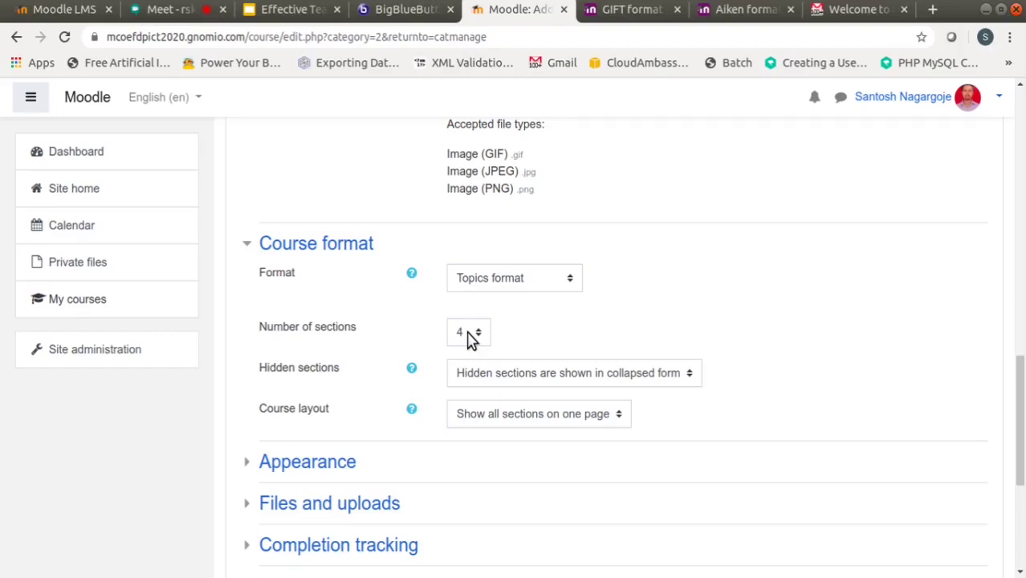
Keep 4 sections, hidden sections collapsed, and all sections shown on one page.
click(472, 336)
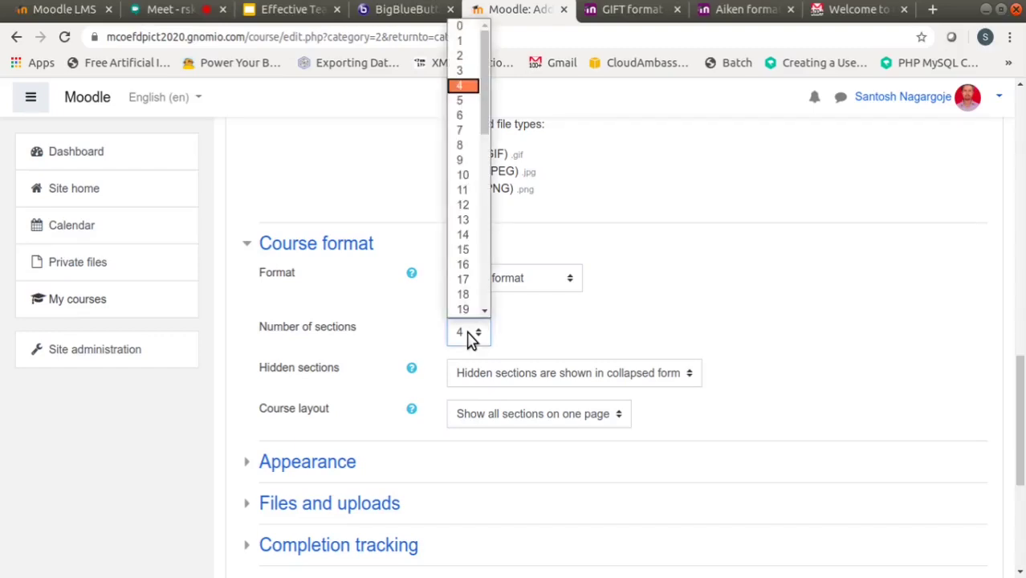
mouse_move(488, 129)
mouse_down()
mouse_move(489, 293)
mouse_move(488, 140)
mouse_up()
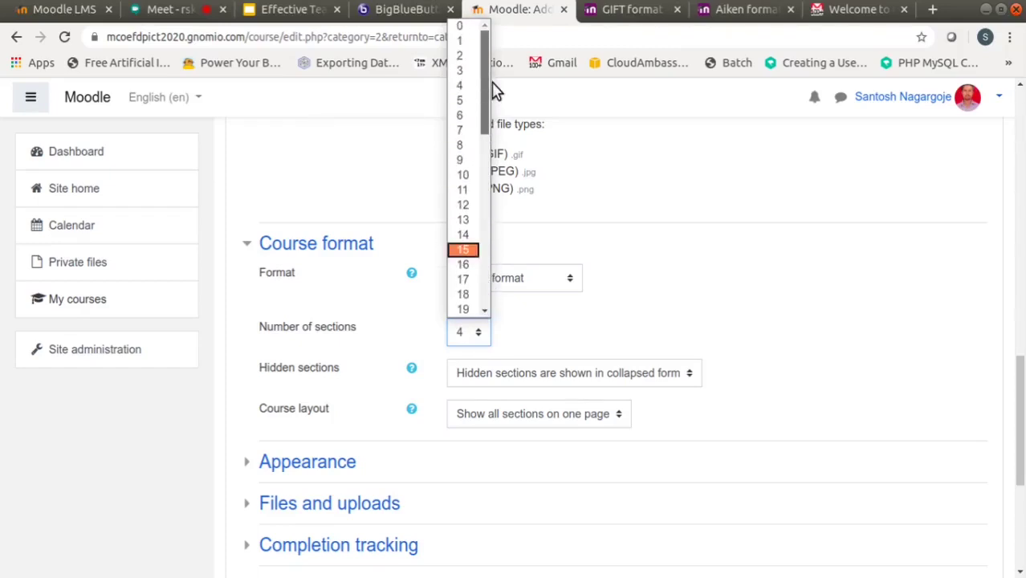
click(705, 253)
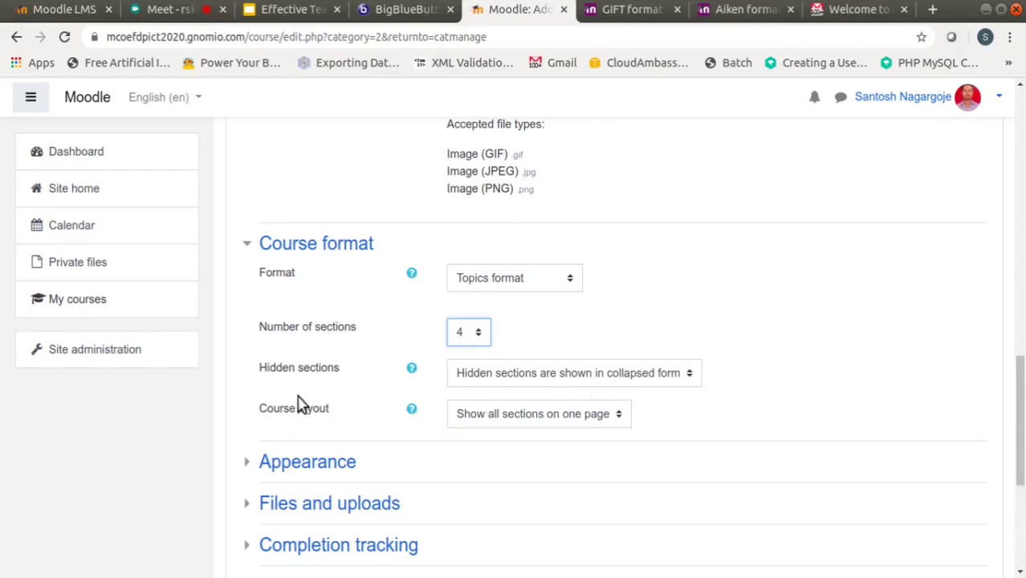
click(564, 381)
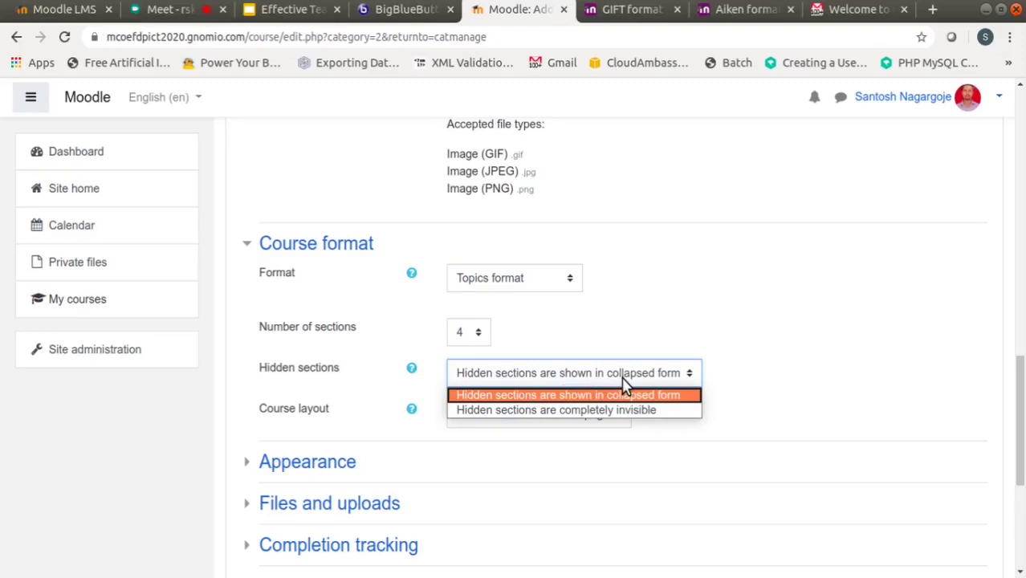
click(541, 396)
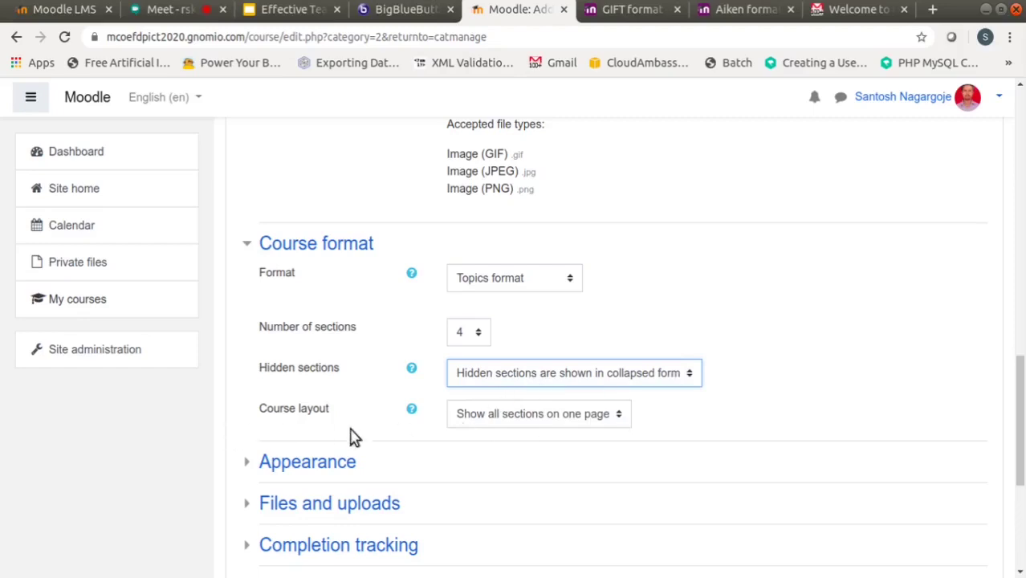
click(552, 413)
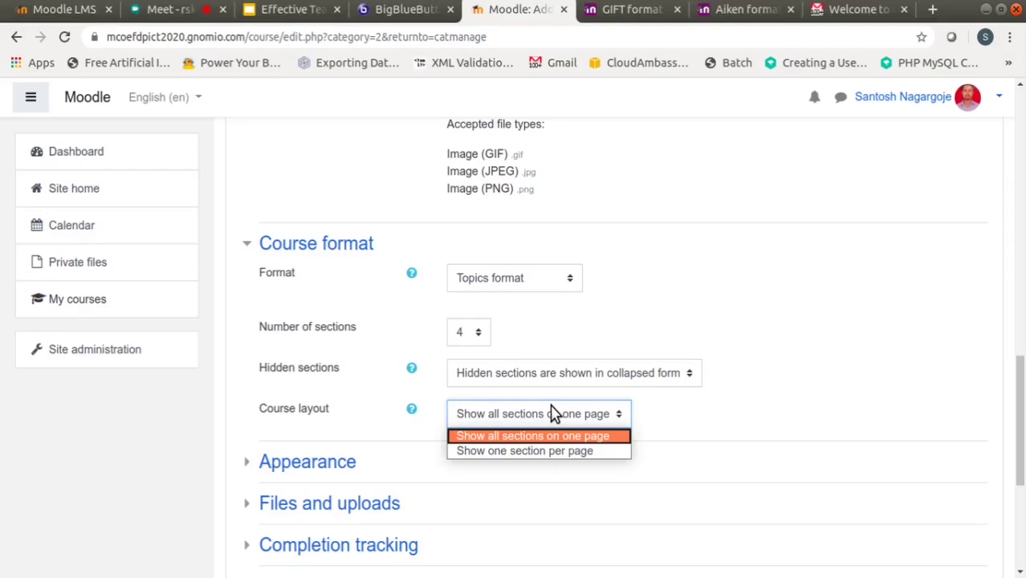
click(859, 411)
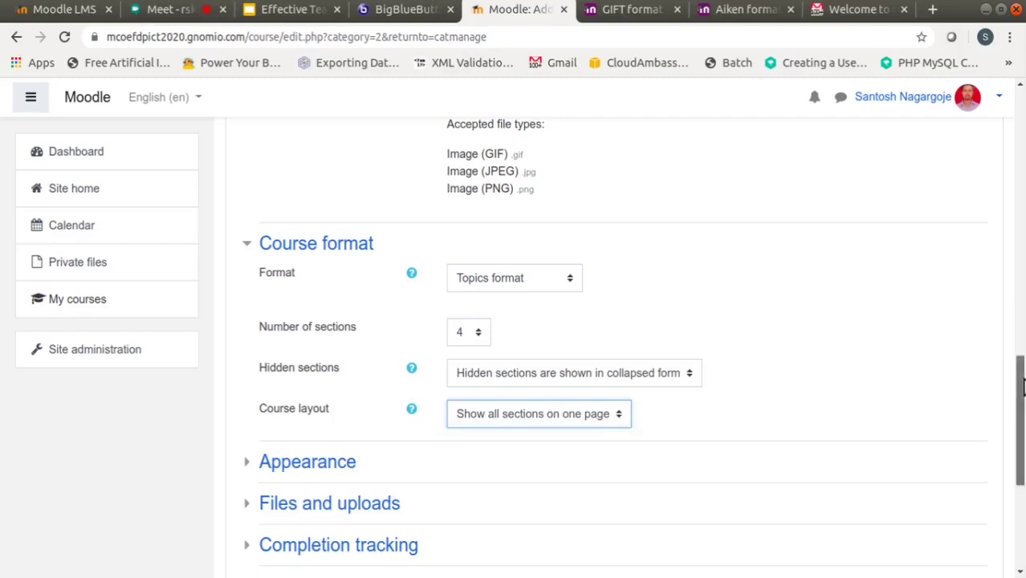
Expand Appearance and leave the course language and calendar type unforced.
scroll(1021, 386, down, 3)
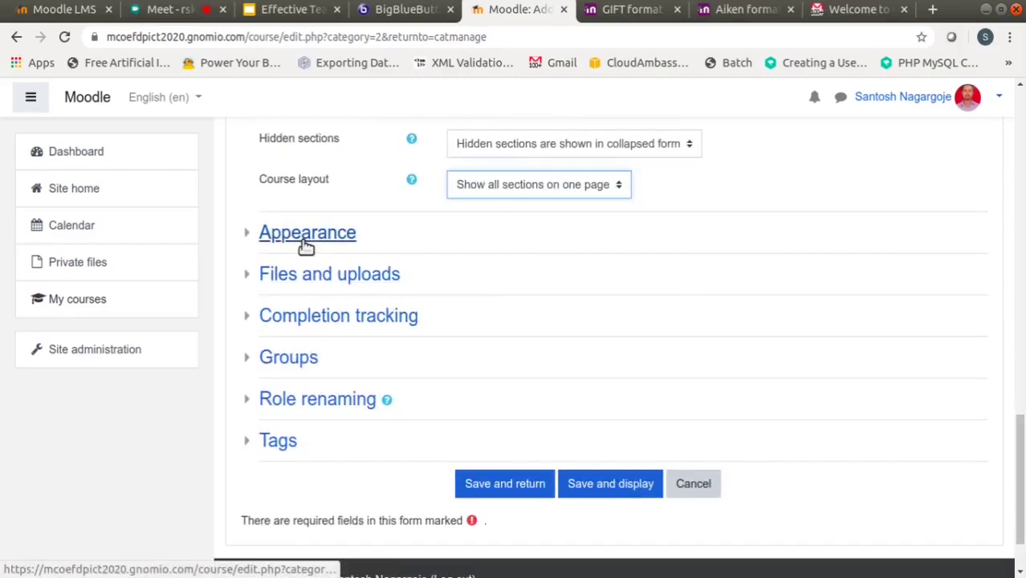
click(306, 234)
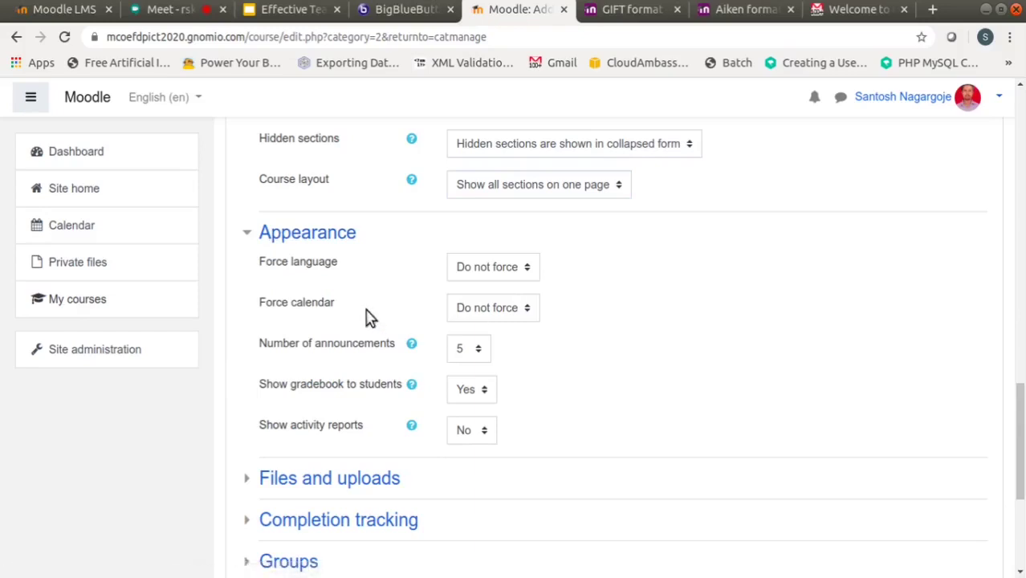
click(481, 271)
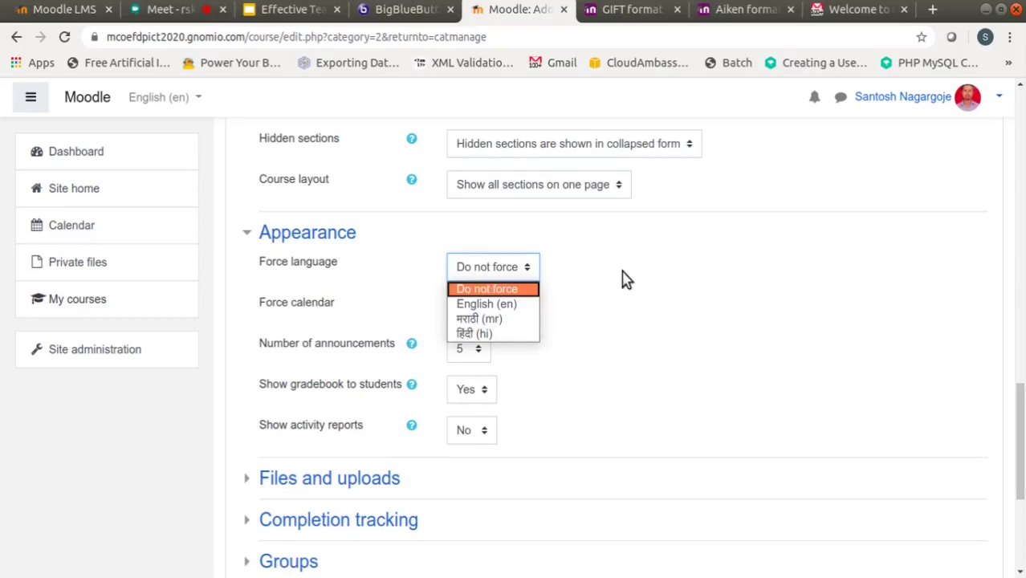
click(567, 289)
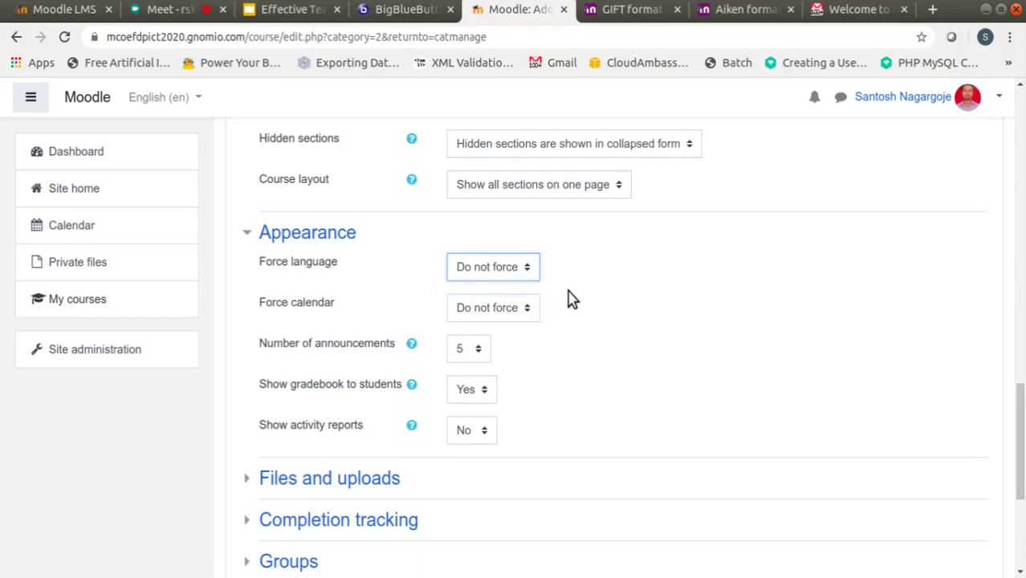
click(499, 316)
click(499, 317)
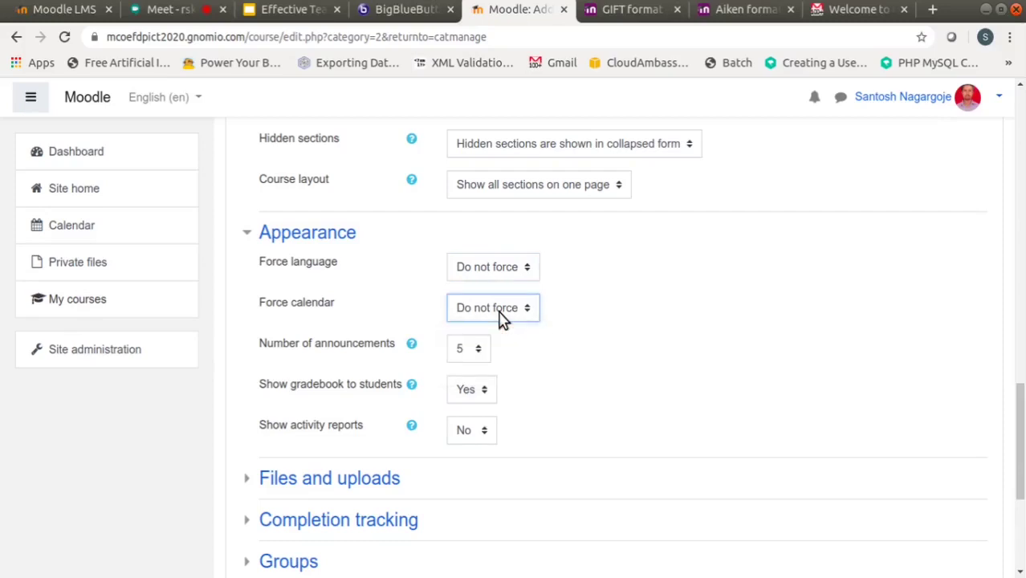
click(499, 318)
click(499, 317)
click(585, 376)
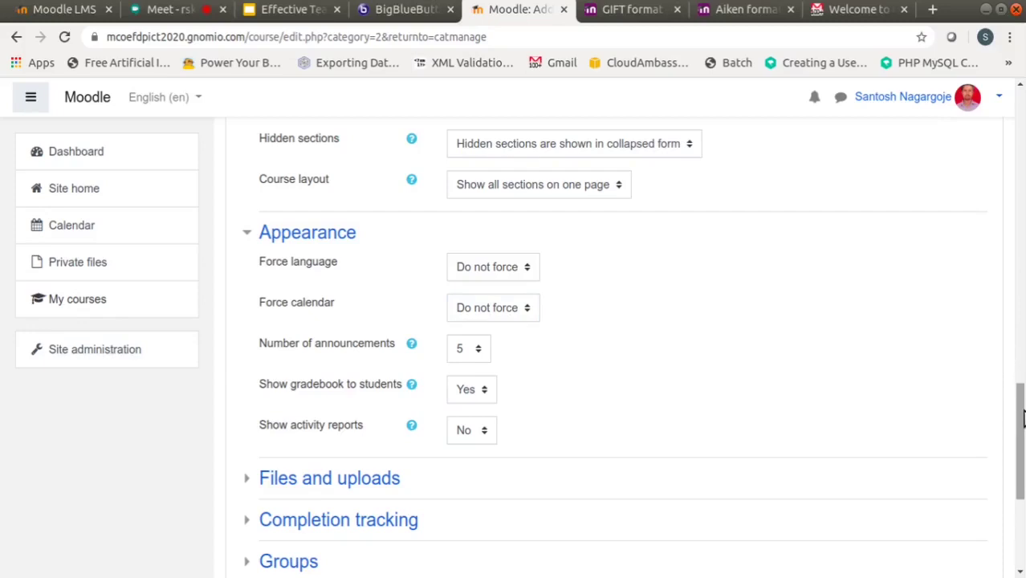
drag(1021, 417, 1020, 450)
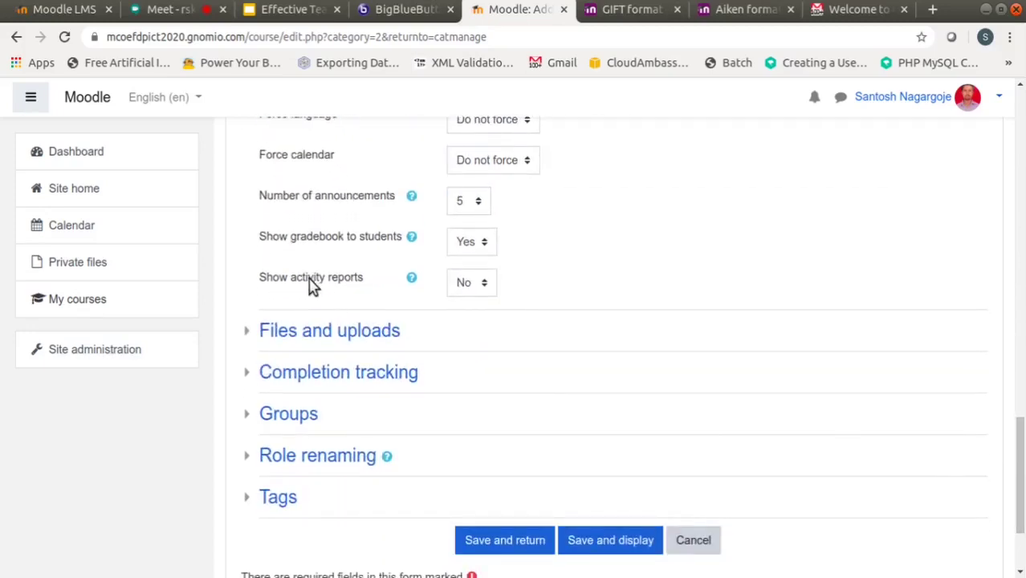
Keep gradebook shown to students and activity reports at No, after reading their help.
click(464, 250)
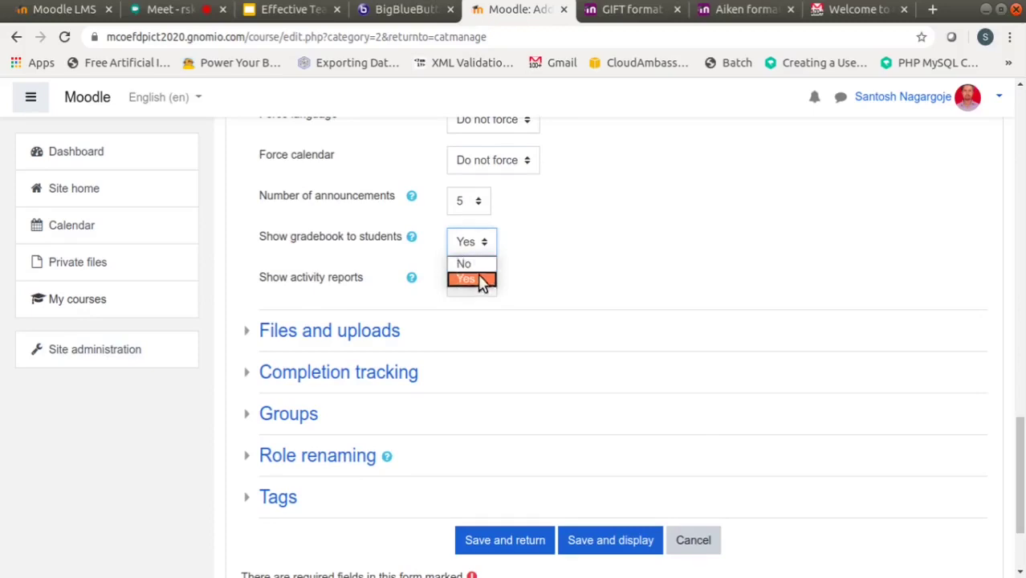
click(473, 279)
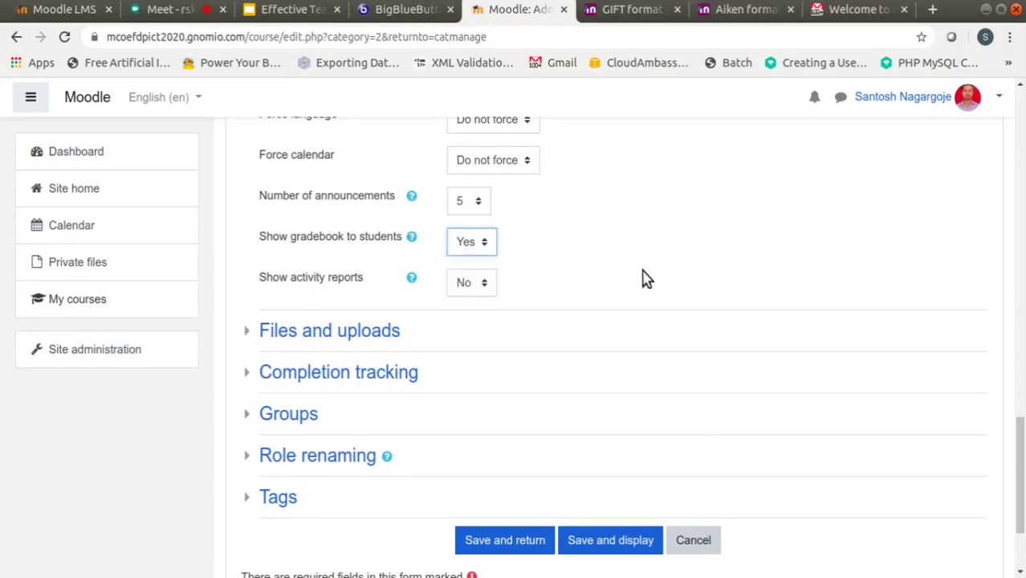
click(454, 289)
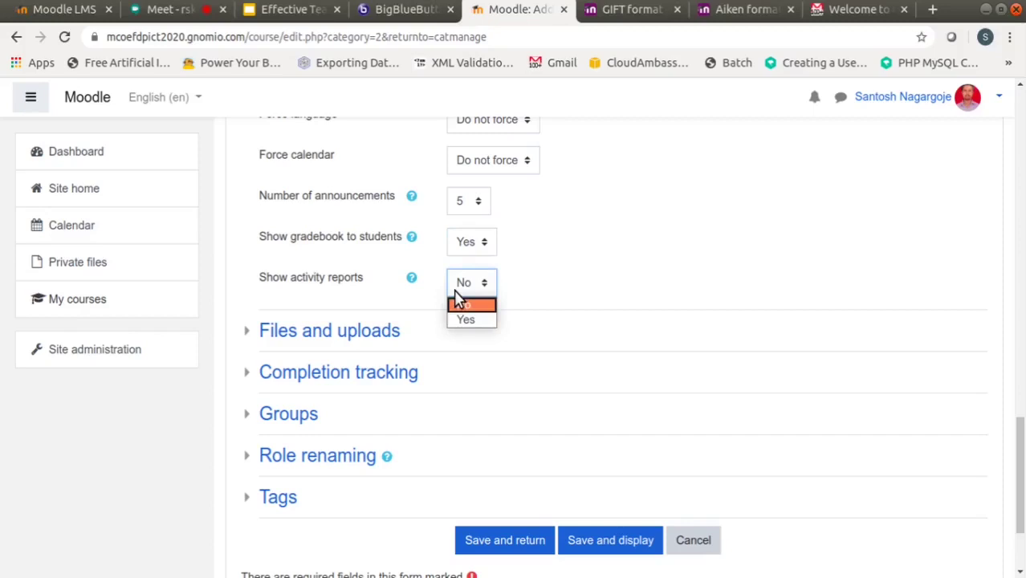
click(413, 284)
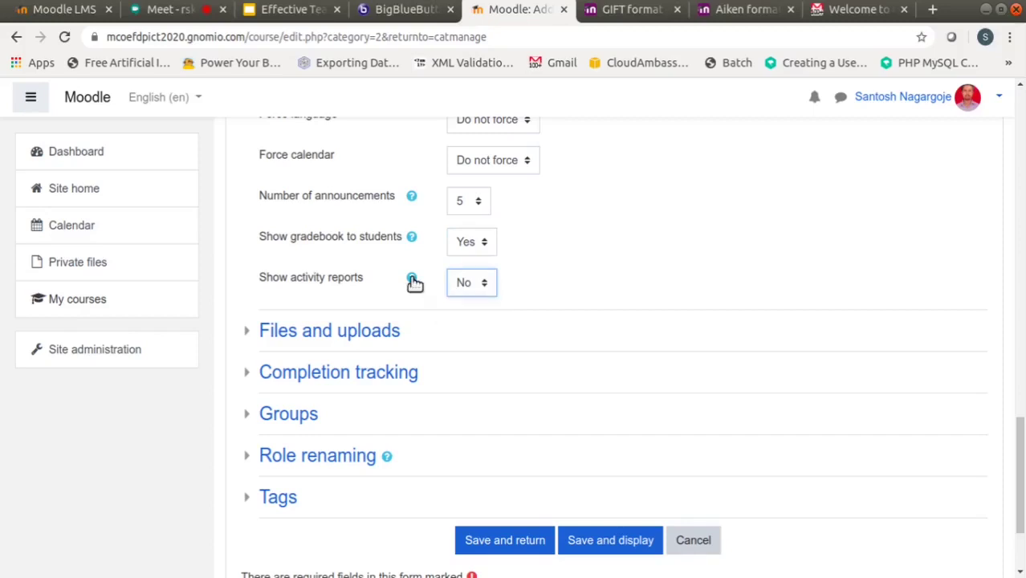
click(411, 281)
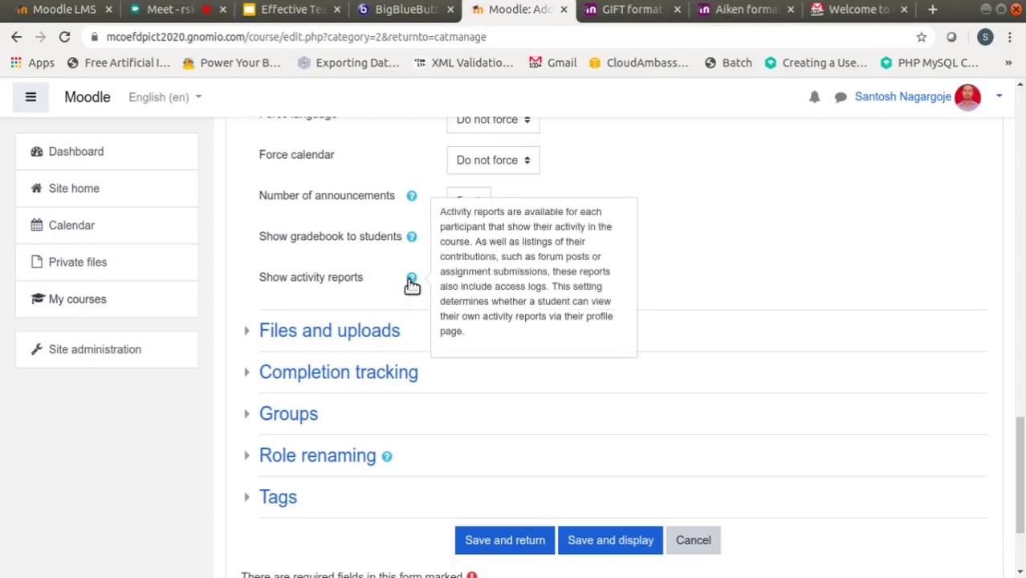
click(375, 286)
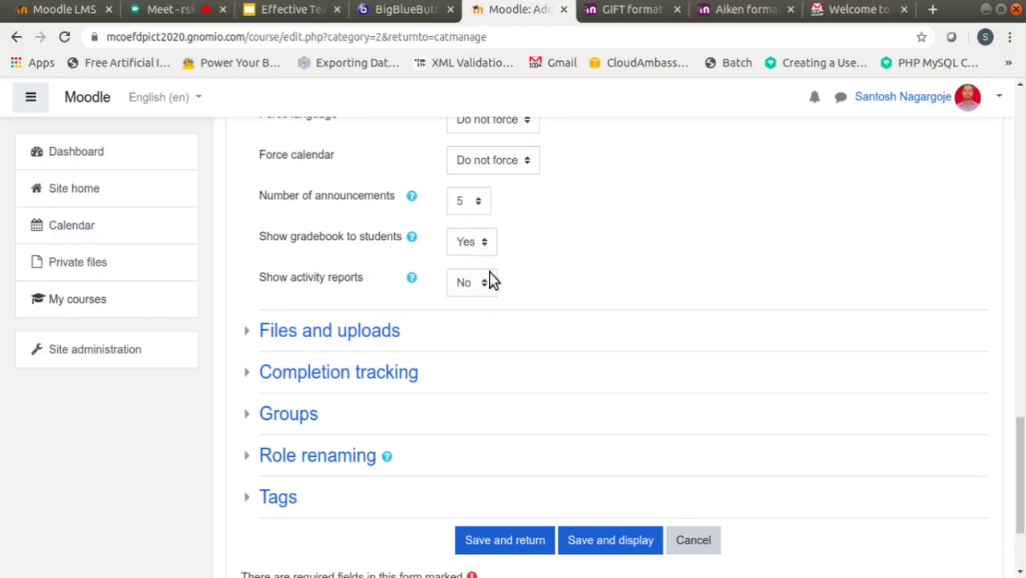
click(491, 296)
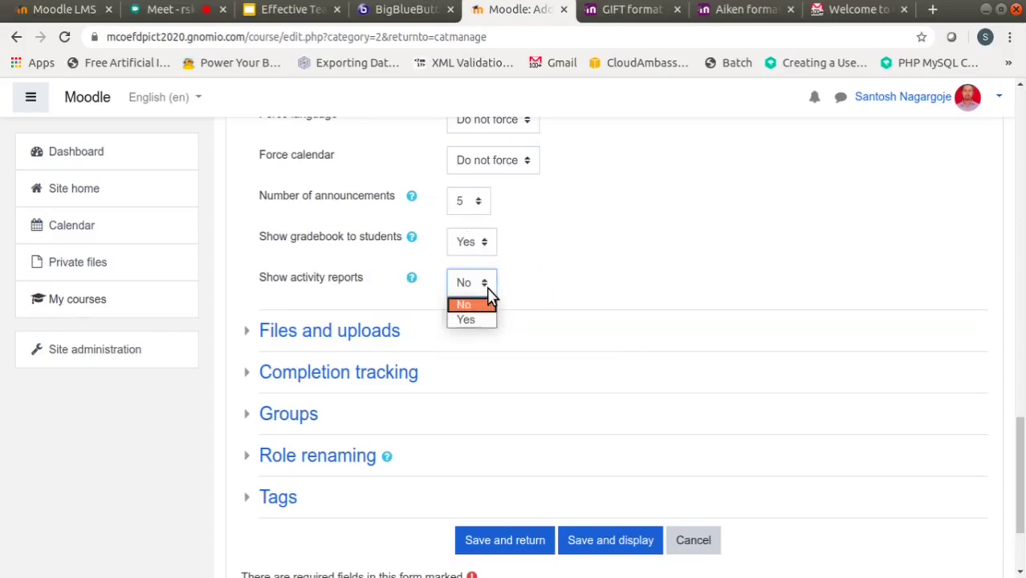
click(489, 301)
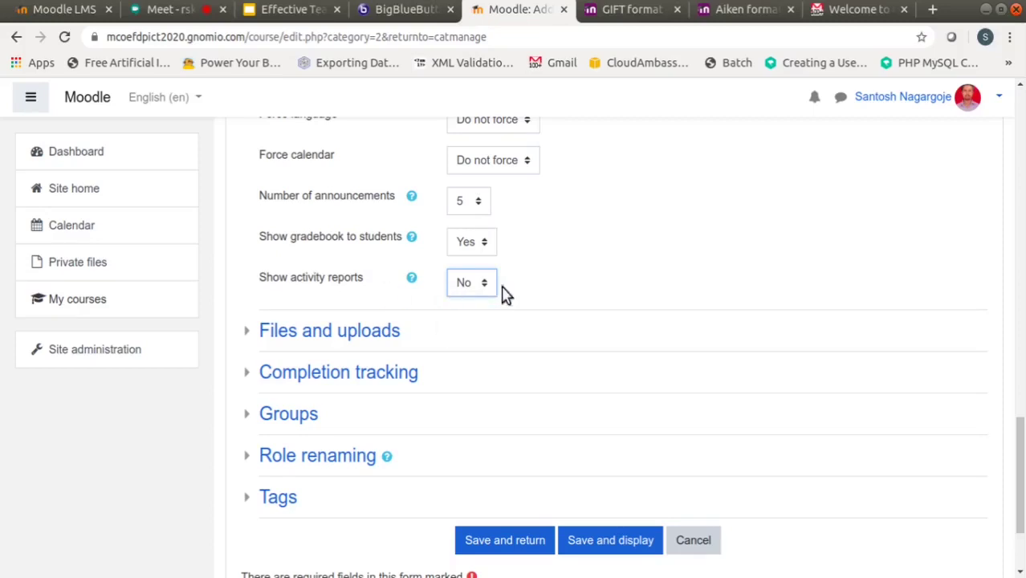
click(413, 281)
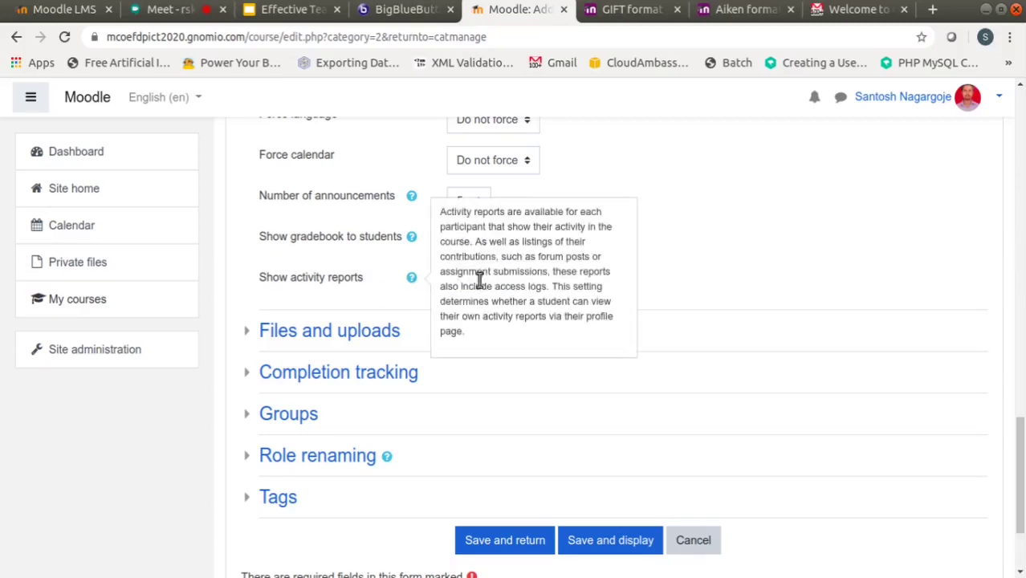
click(780, 274)
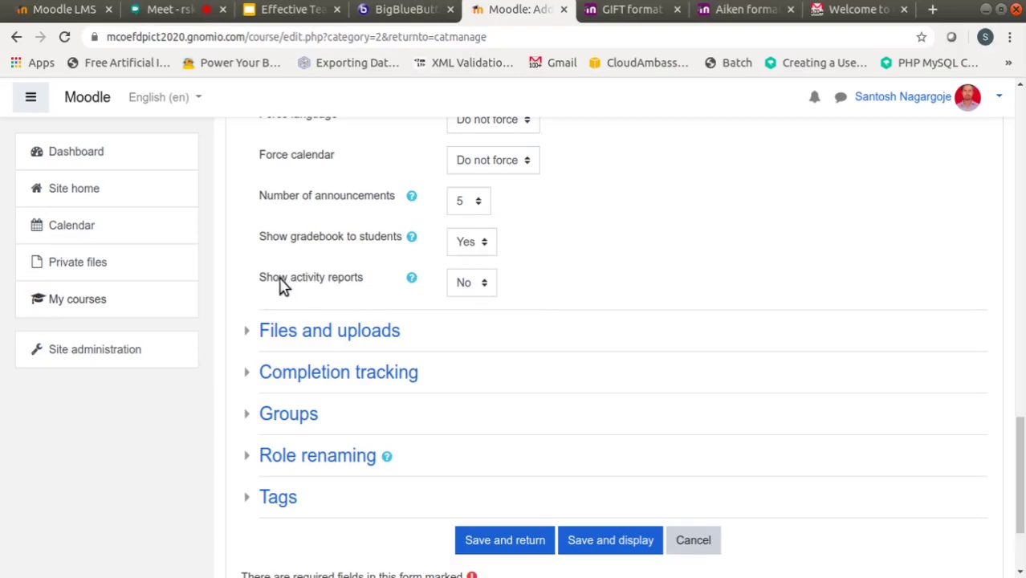
click(412, 279)
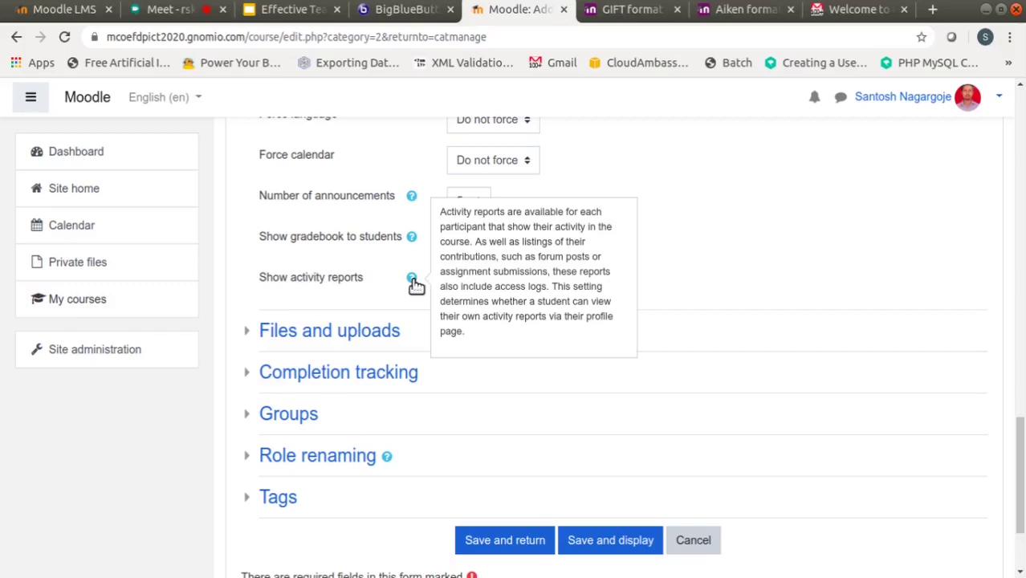
click(783, 288)
click(313, 336)
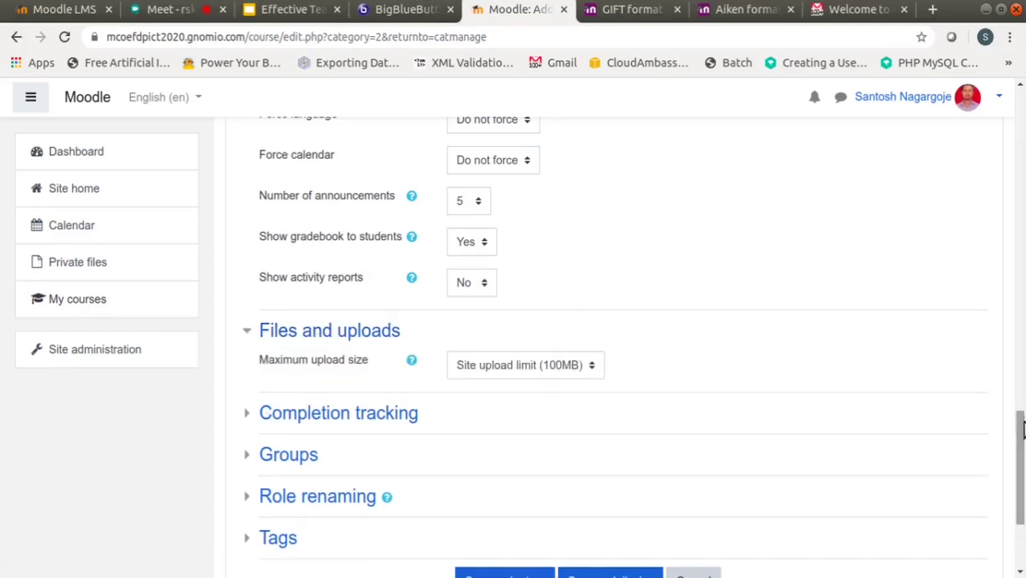
Choose 20MB as the course's maximum upload size.
scroll(1021, 427, down, 2)
click(521, 295)
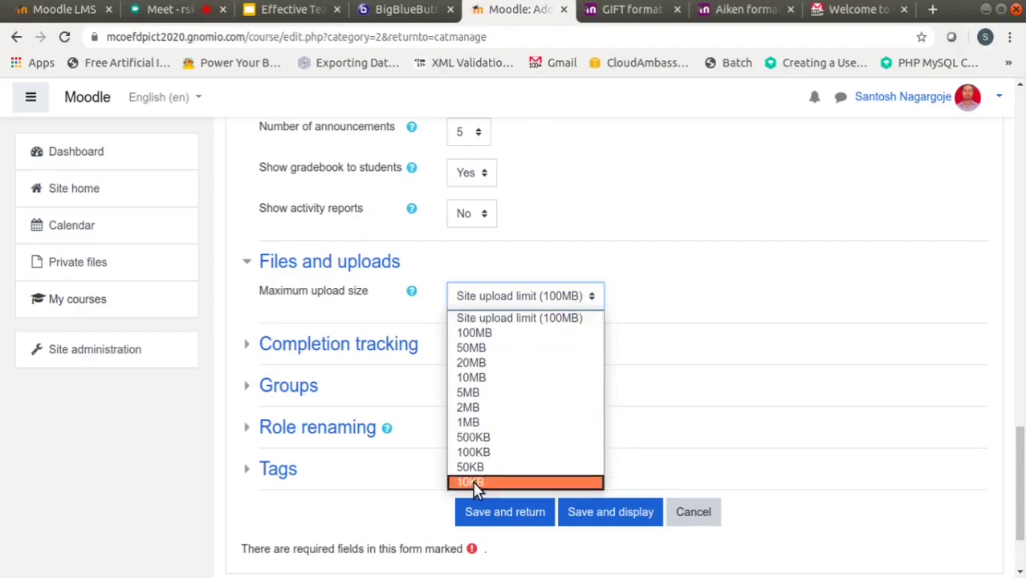
click(481, 362)
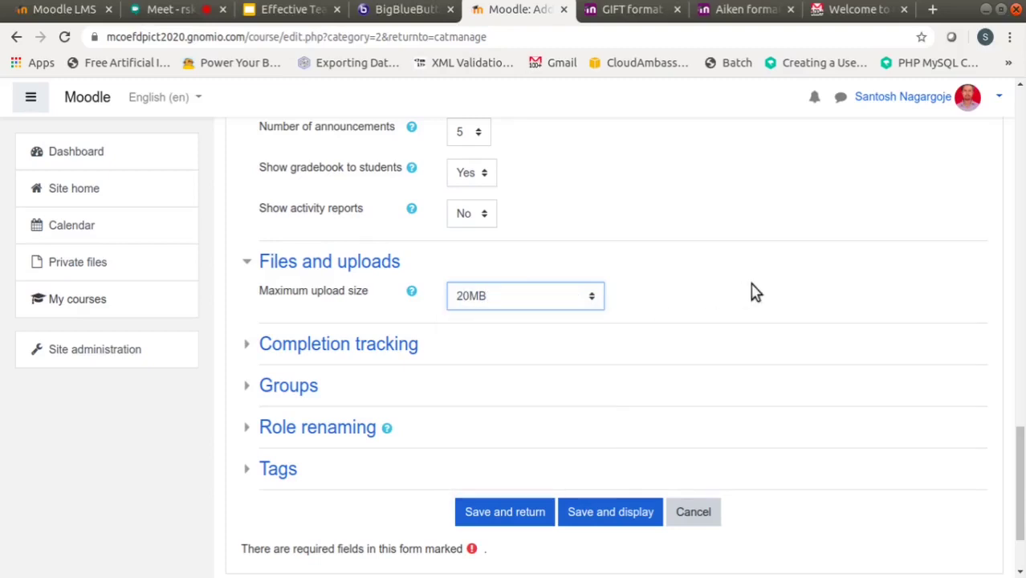
click(318, 356)
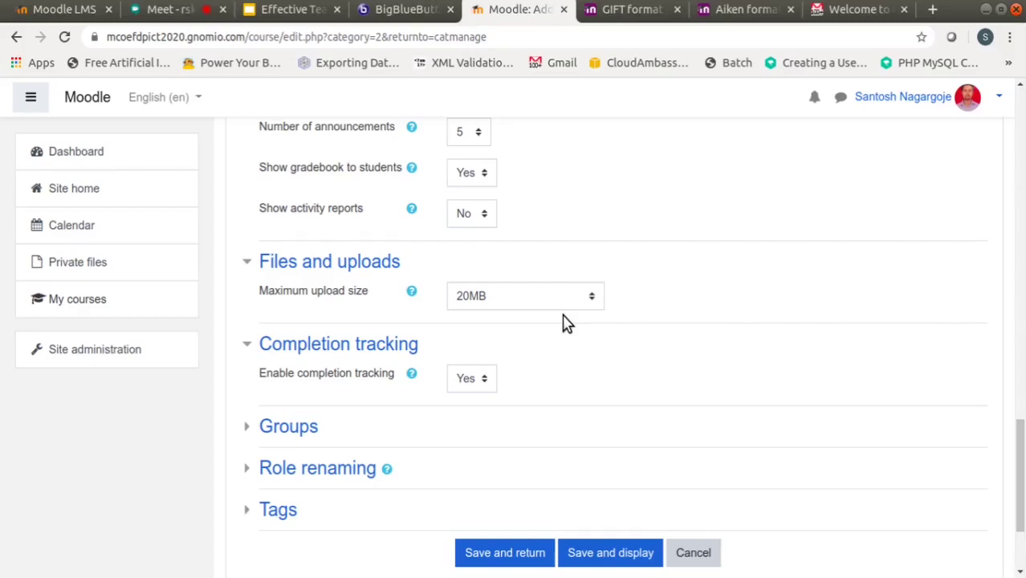
Keep Enable completion tracking set to Yes.
click(482, 381)
click(482, 387)
click(483, 388)
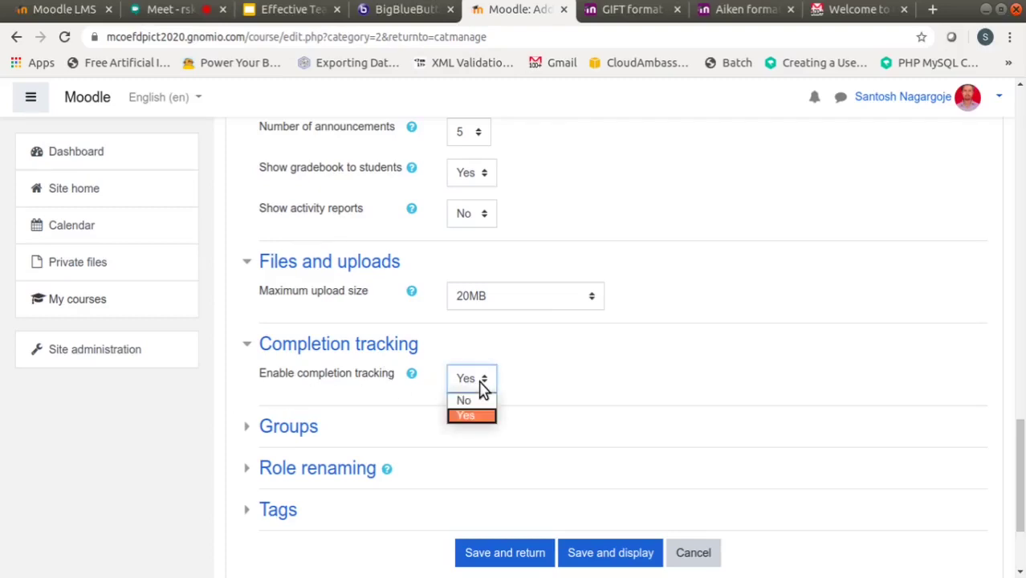
click(678, 390)
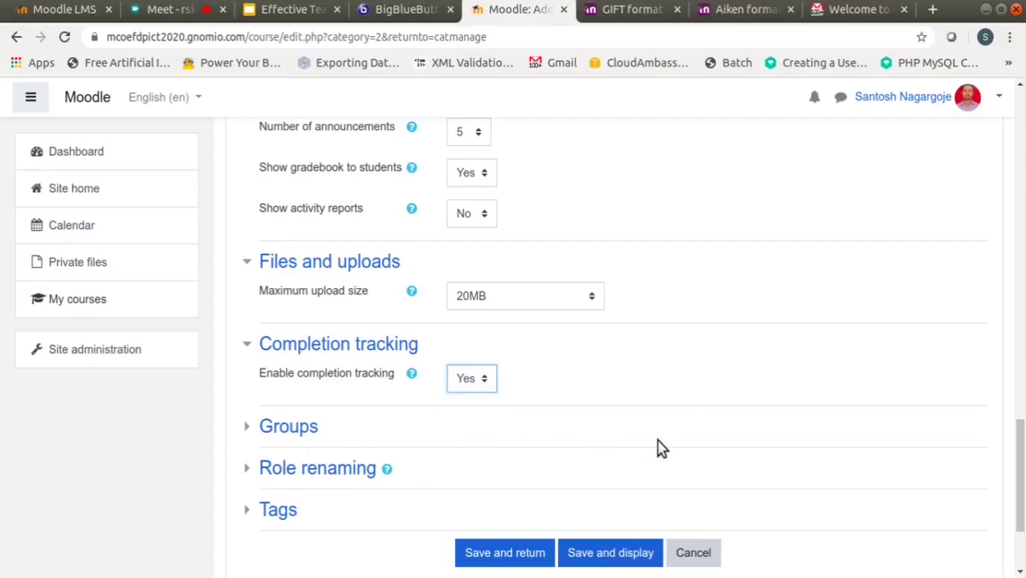
Keep group mode at No groups under Groups, then expand Role renaming.
scroll(1021, 458, down, 3)
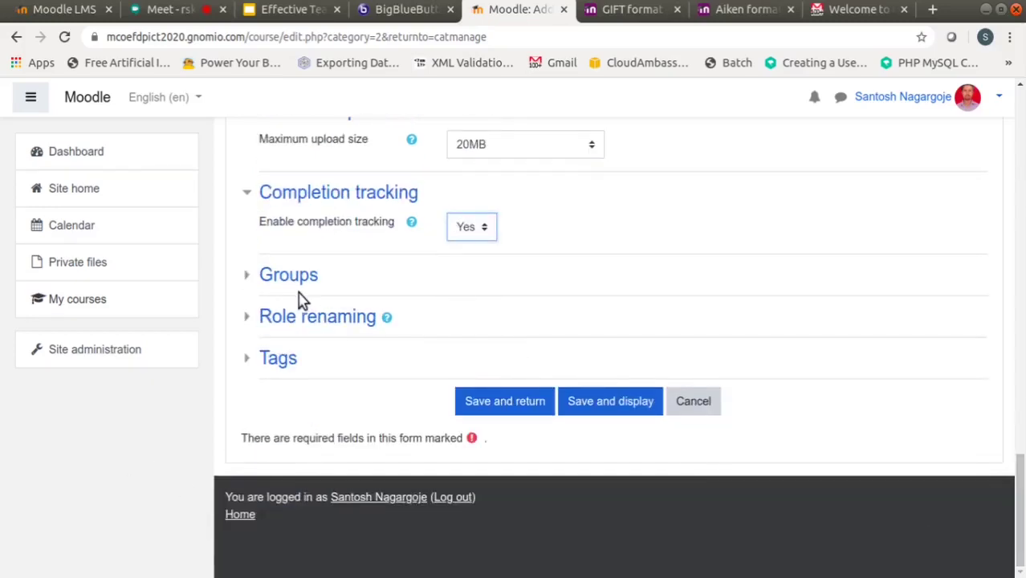
click(289, 275)
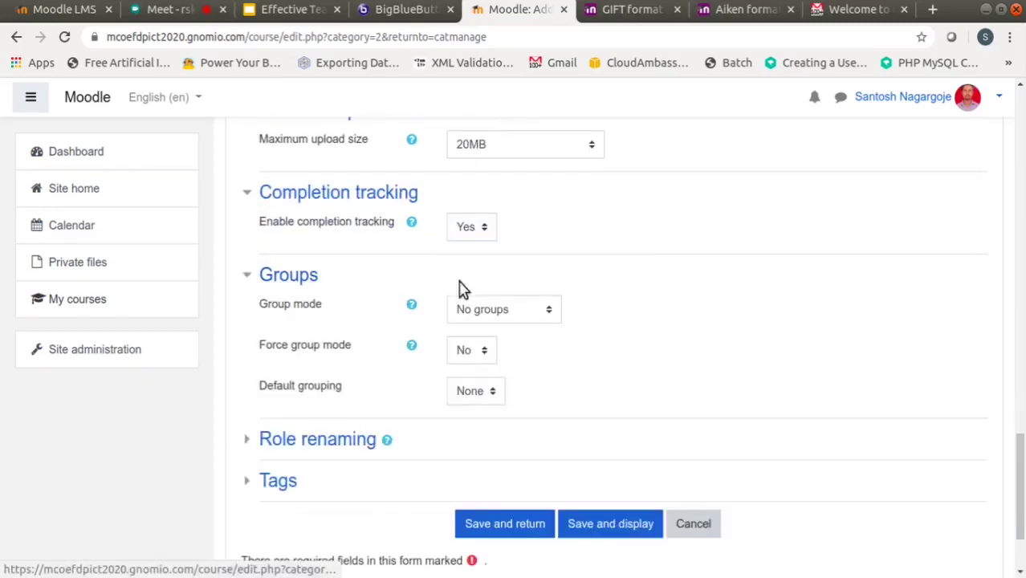
click(289, 275)
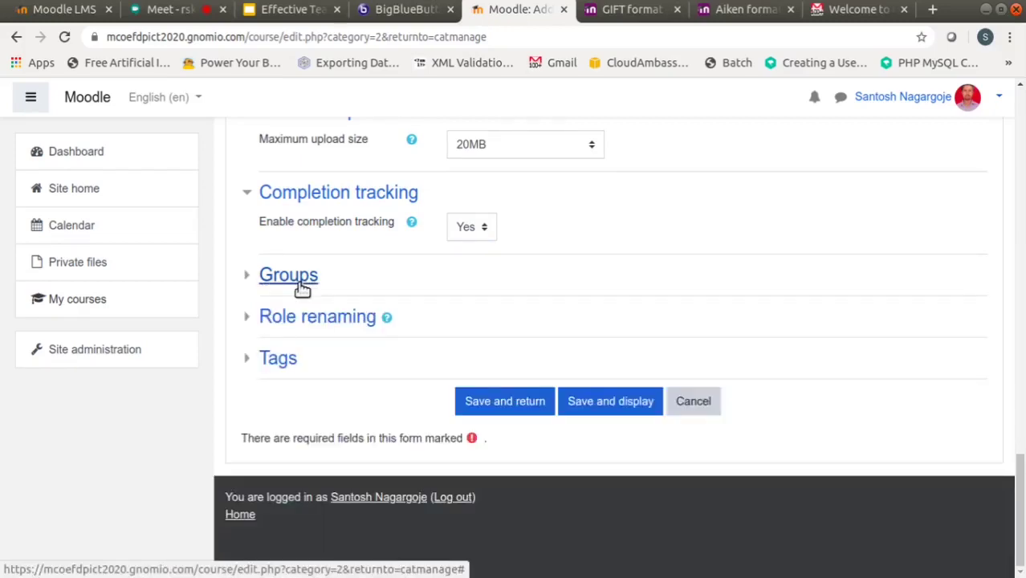
click(302, 287)
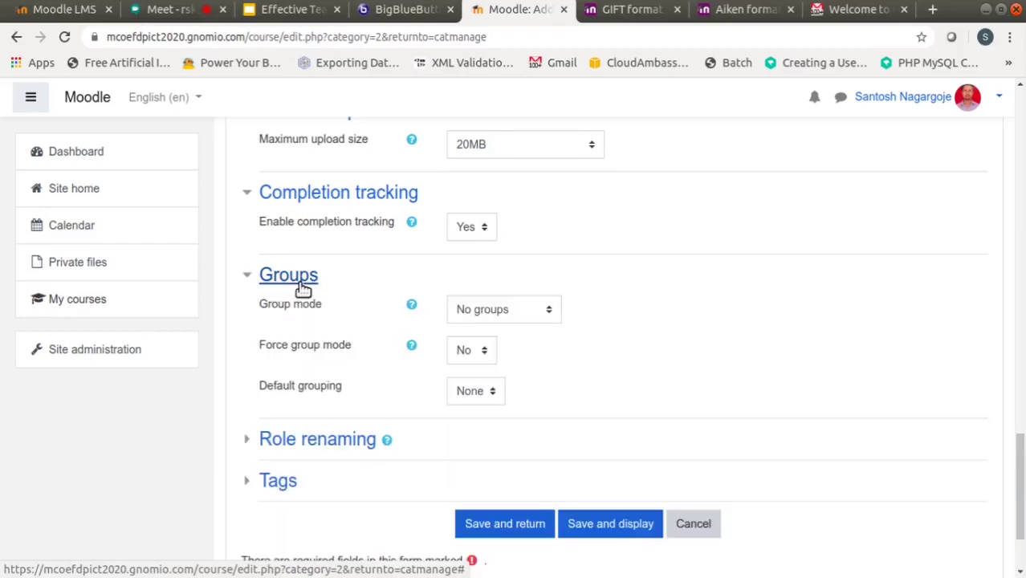
click(508, 315)
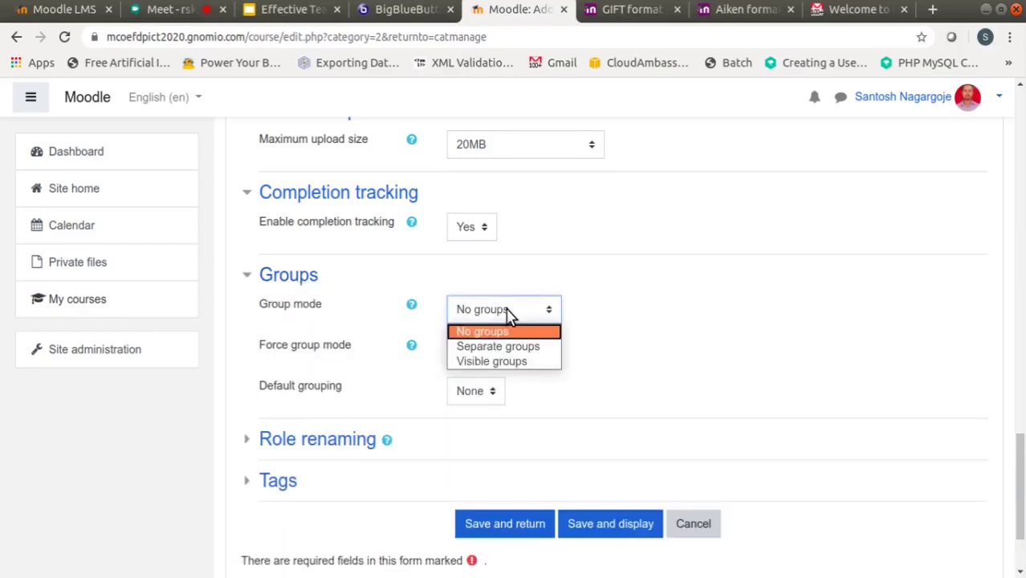
click(508, 315)
click(752, 321)
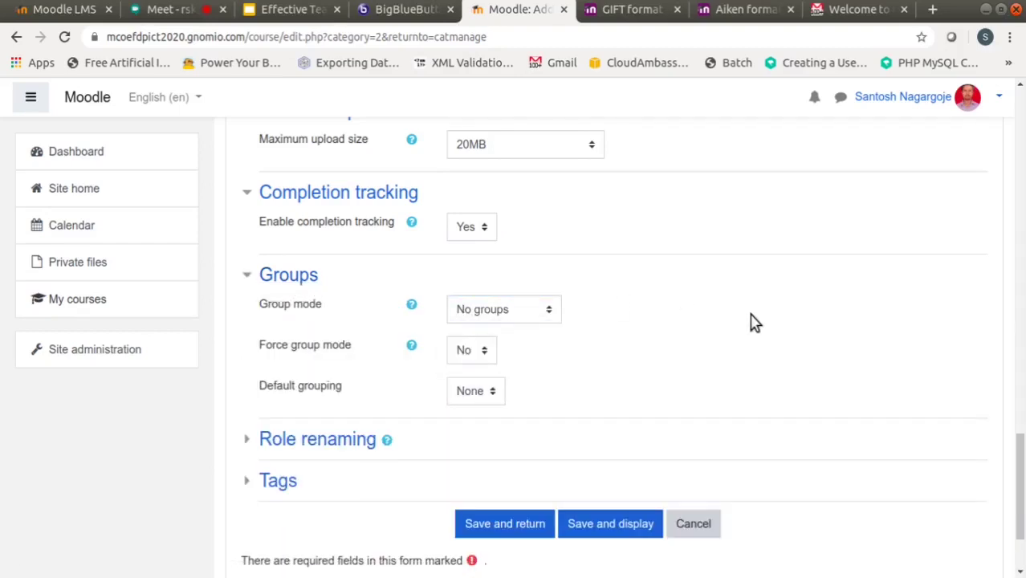
click(294, 440)
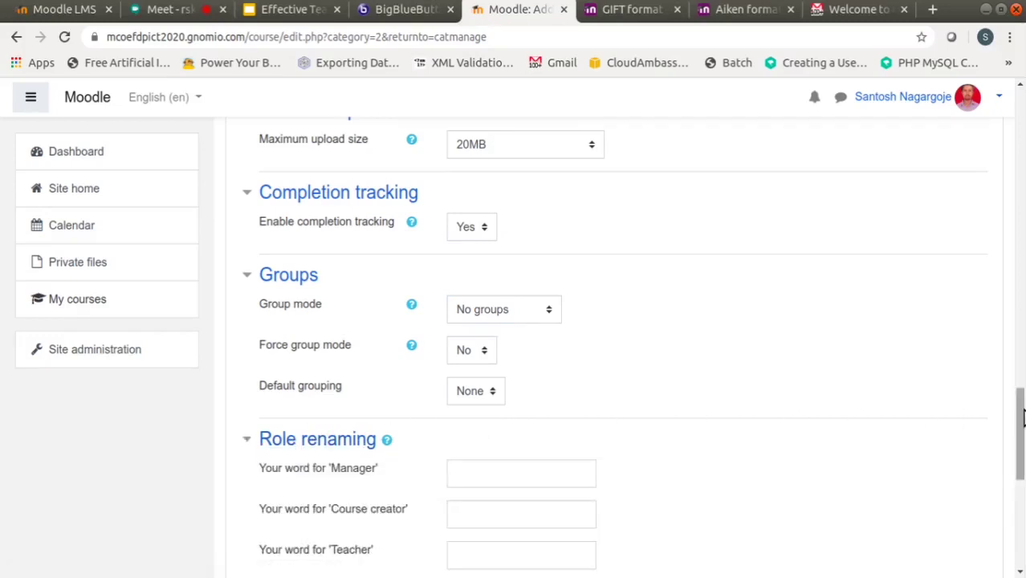
Rename the Course creator role to 'Resource Person'.
drag(1021, 417, 1021, 441)
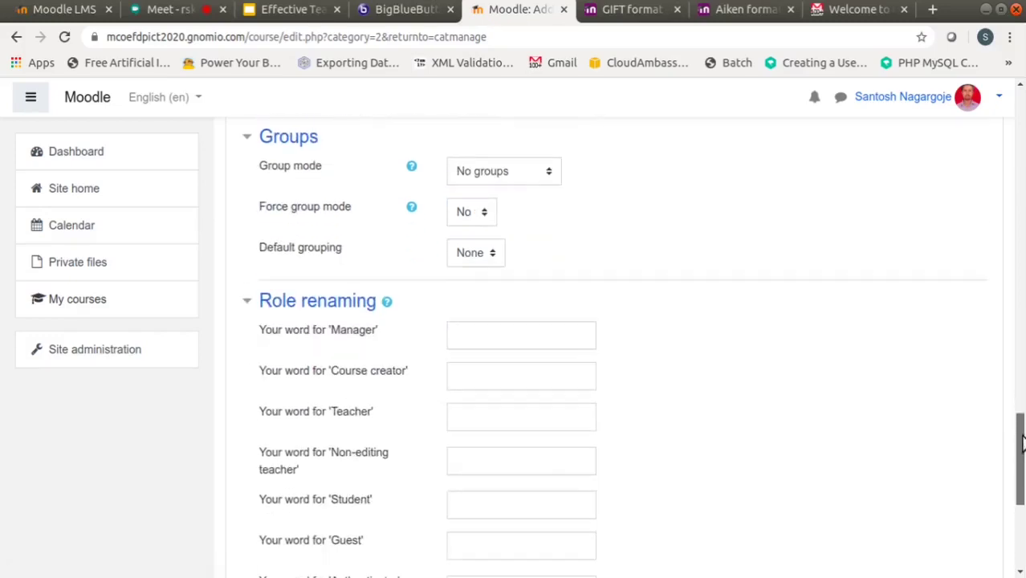
click(305, 138)
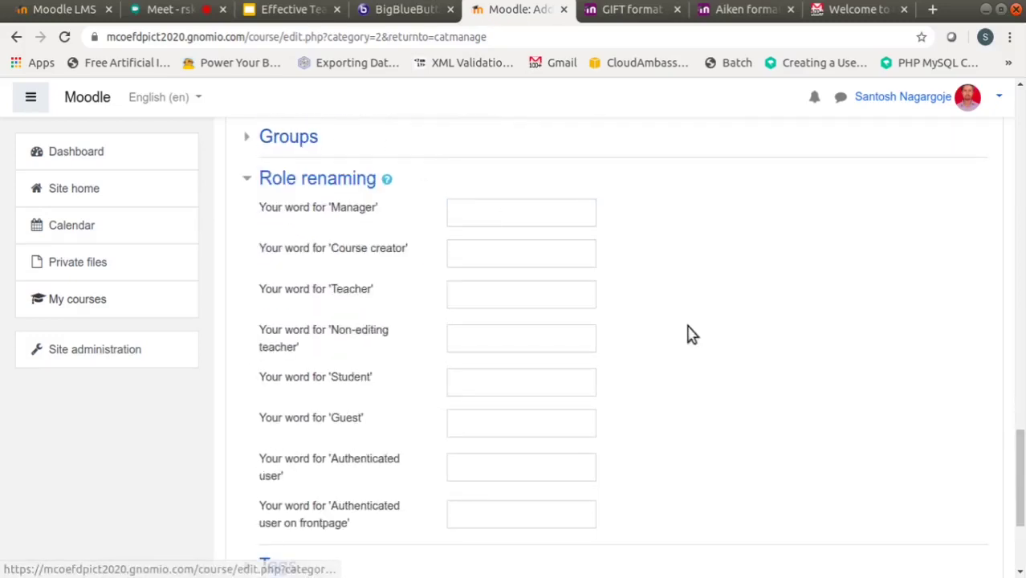
click(499, 301)
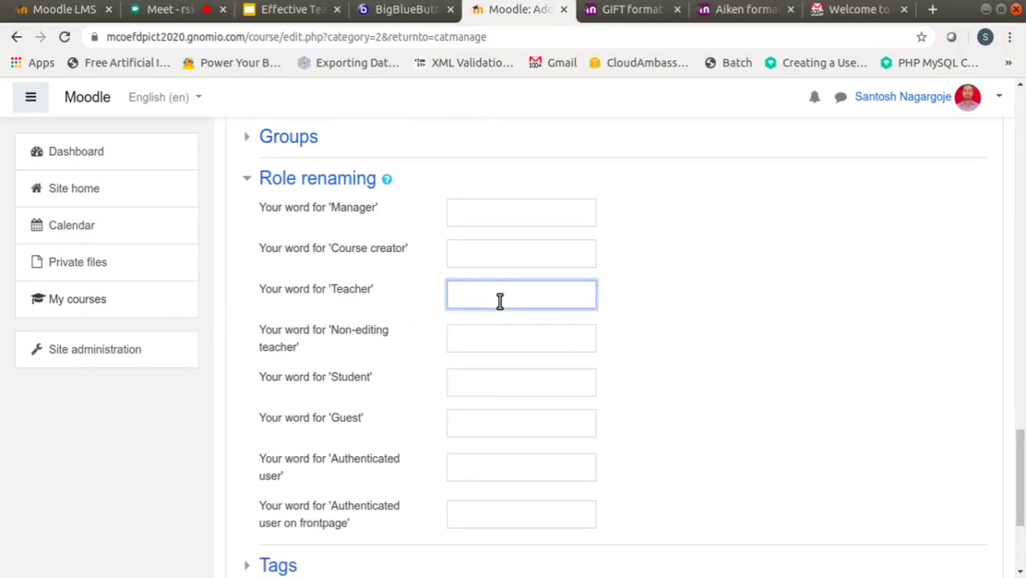
click(495, 256)
text(Resource Person)
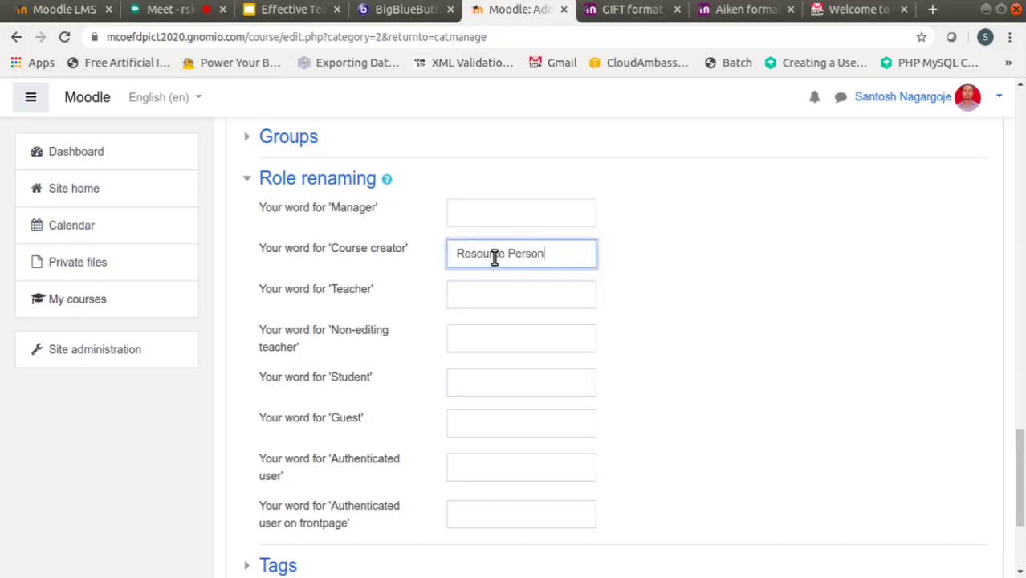
click(830, 289)
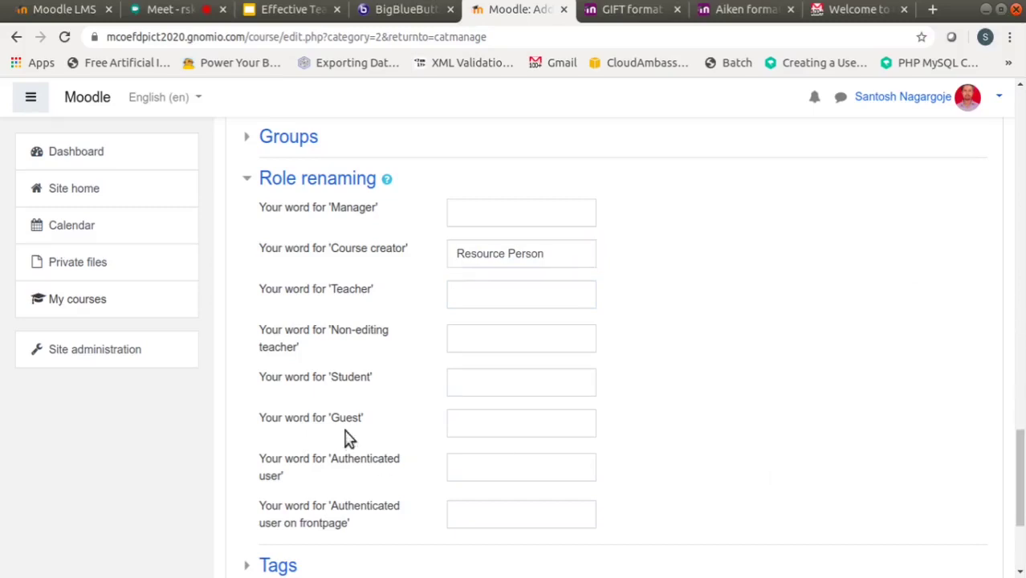
Rename the Student role to 'Participants'.
click(511, 392)
text(Trainer)
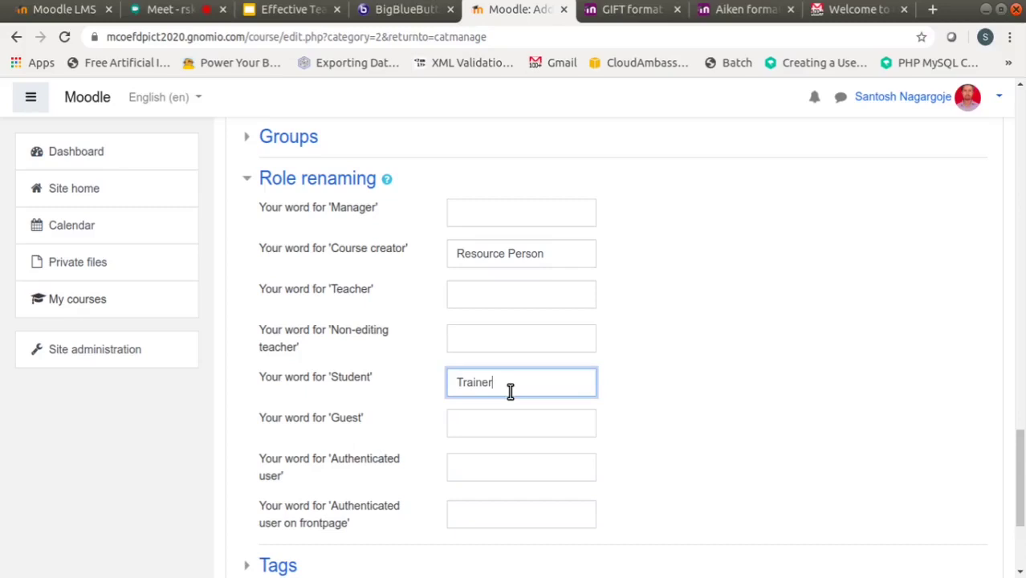
double_click(513, 382)
text(a)
key(BackSpace)
text(T)
key(BackSpace)
text(Participants)
click(817, 392)
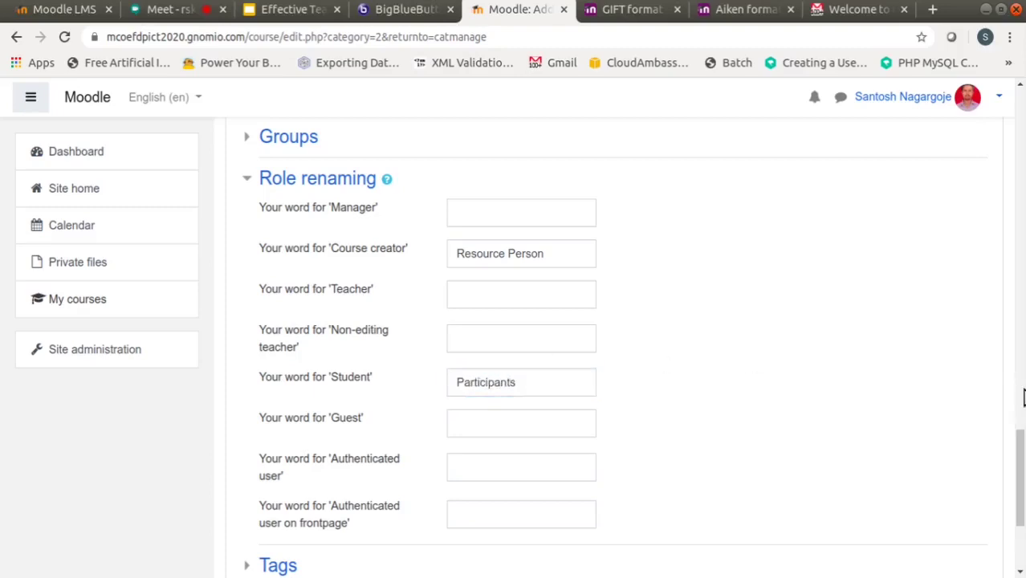
scroll(1021, 488, down, 1)
scroll(1021, 488, up, 1)
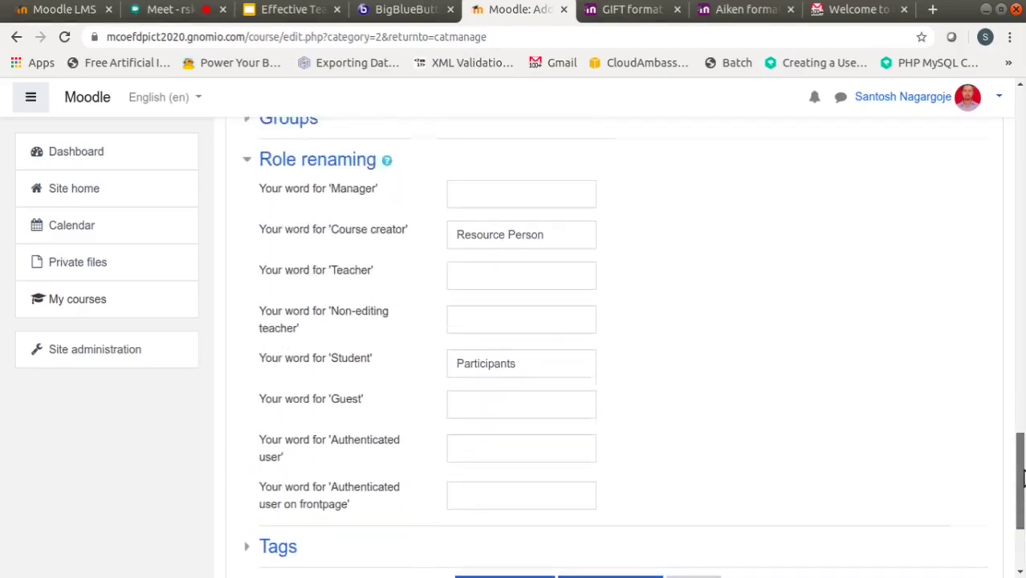
scroll(691, 468, down, 2)
Expand Tags and add 'Demo' and 'FDP' as the course's tags.
click(274, 407)
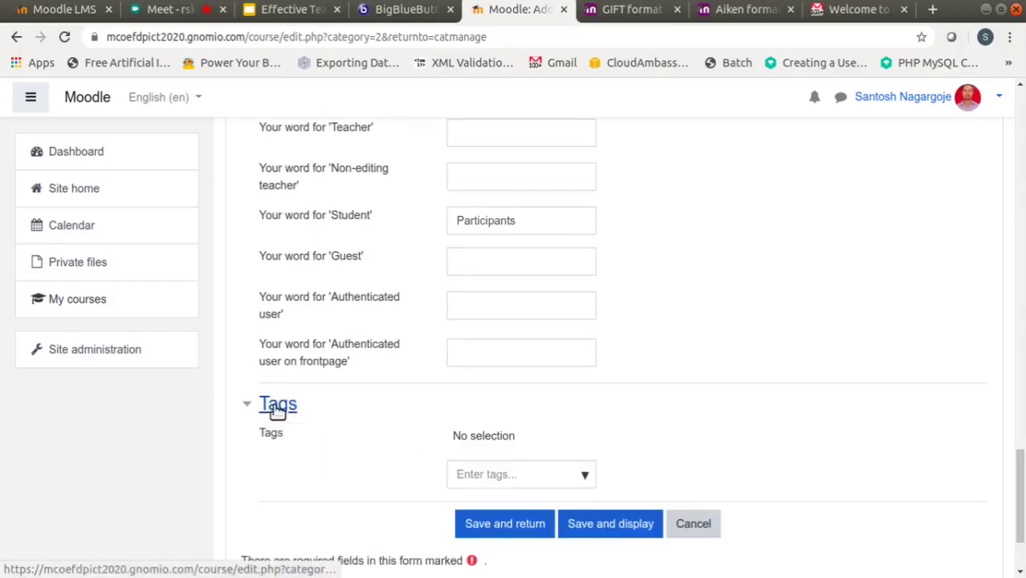
scroll(1021, 506, down, 2)
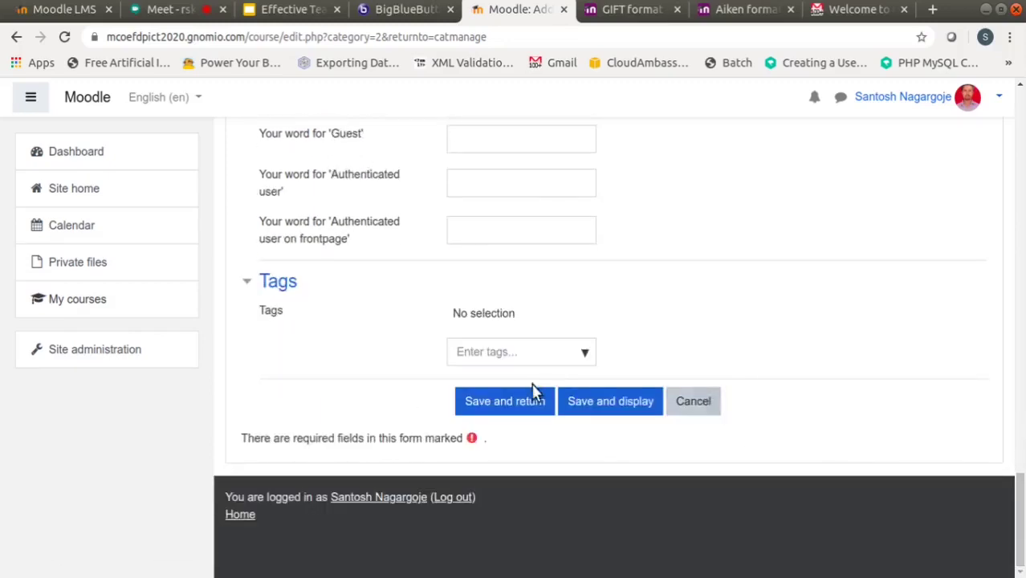
click(510, 351)
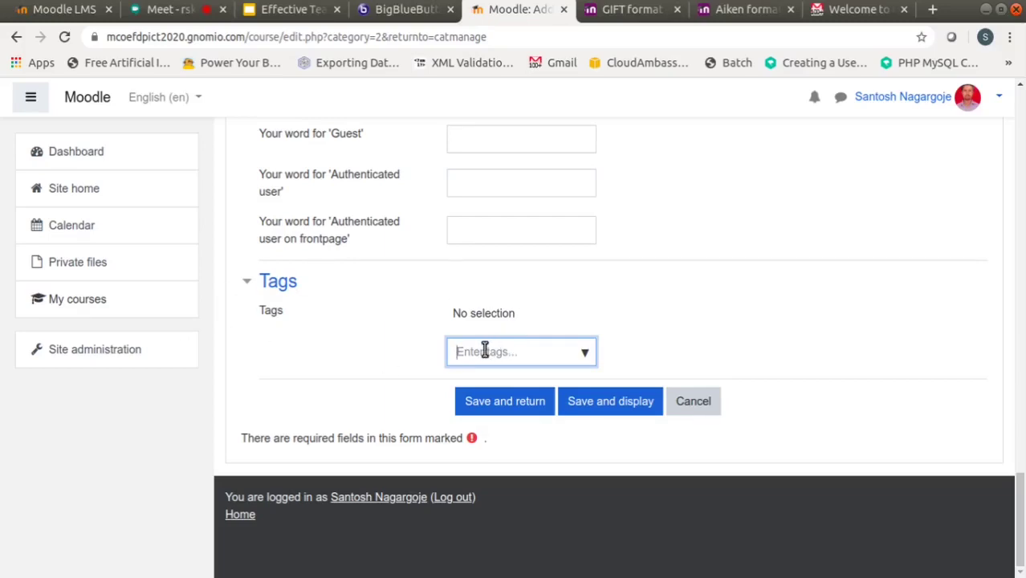
text(Demo)
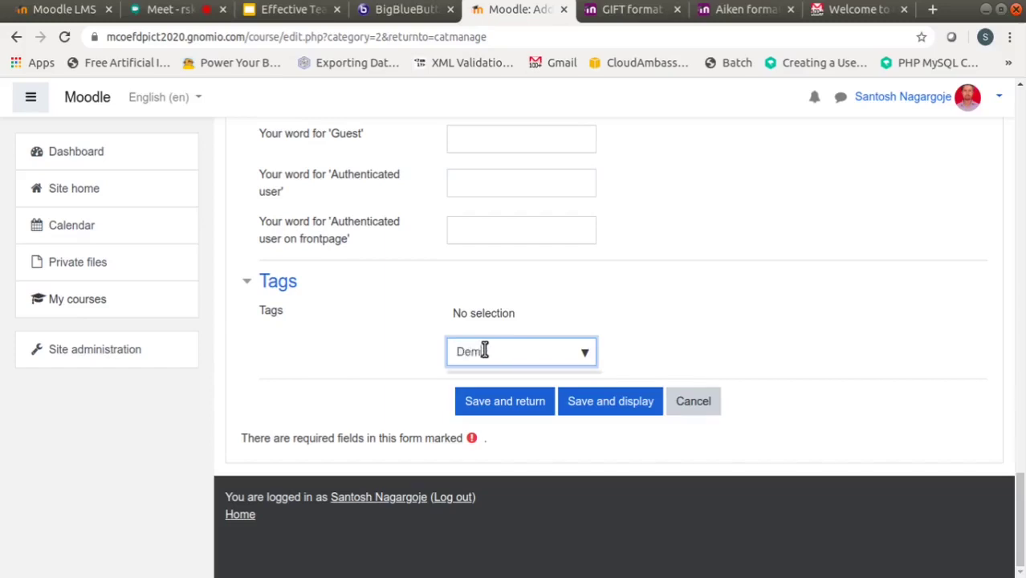
key(Return)
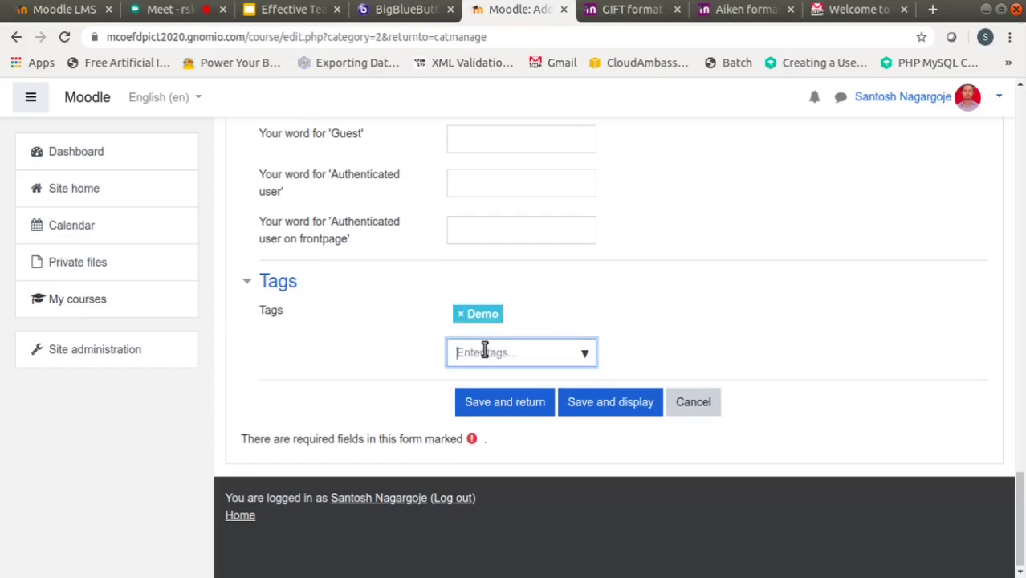
text(FDP)
key(Return)
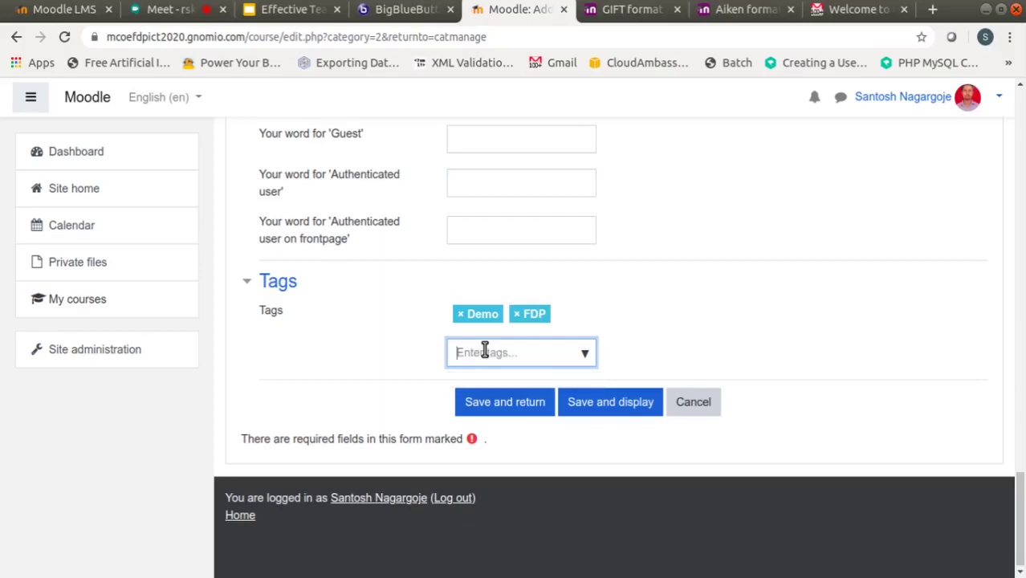
click(840, 320)
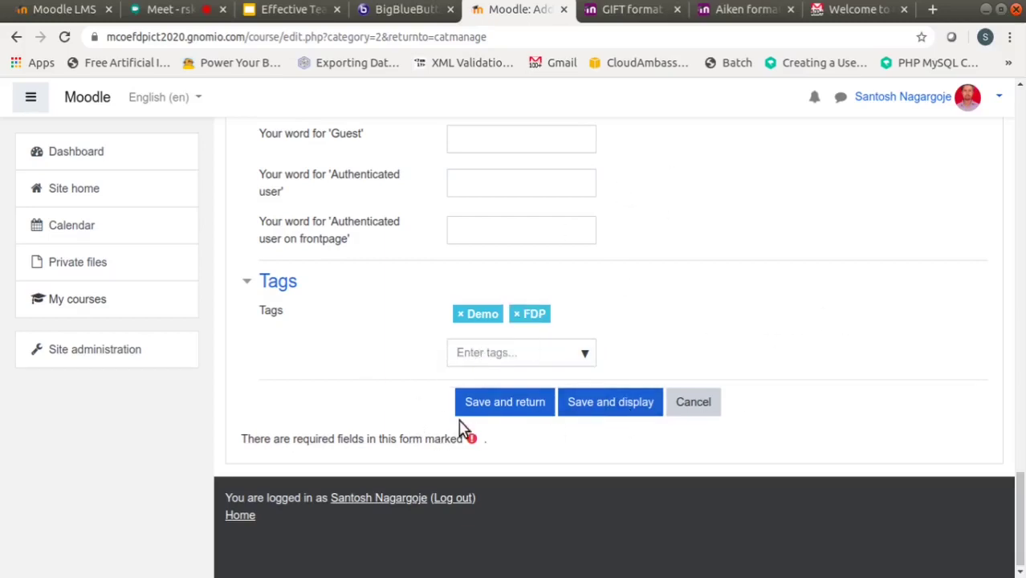
Save the course and look over the WT page's Announcements and Topics 1–4.
click(602, 405)
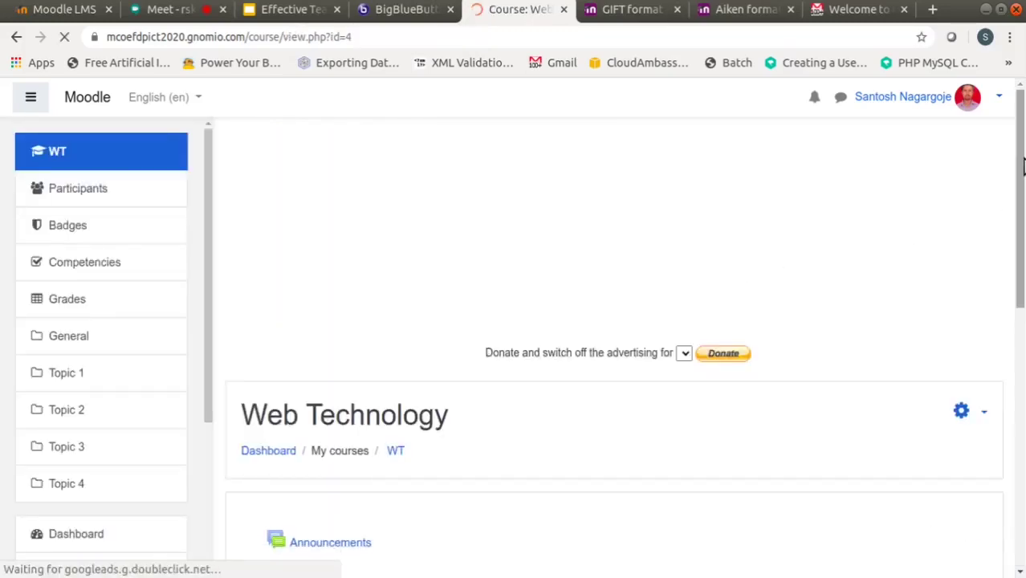
drag(1023, 166, 1023, 286)
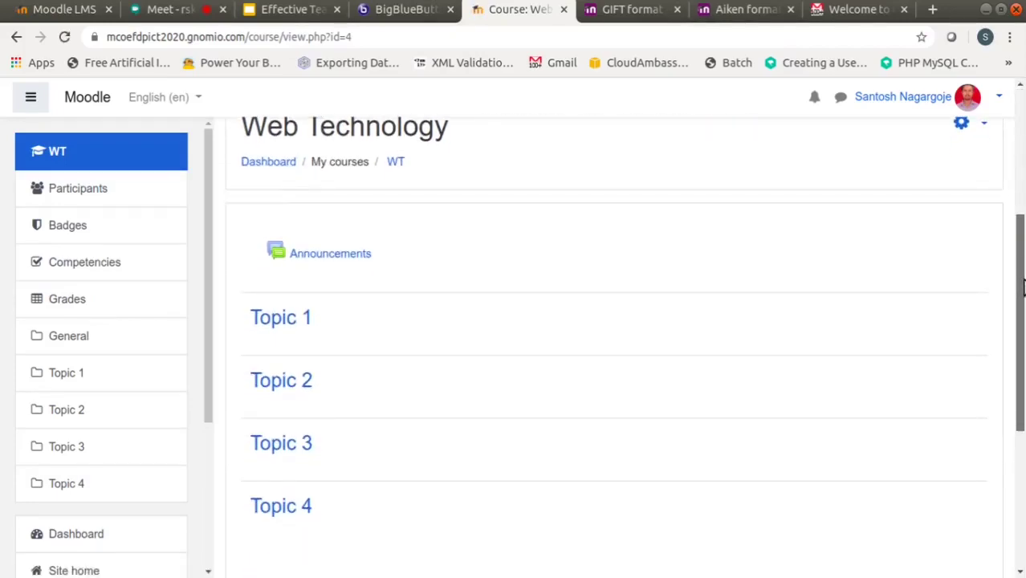
drag(1023, 309, 950, 273)
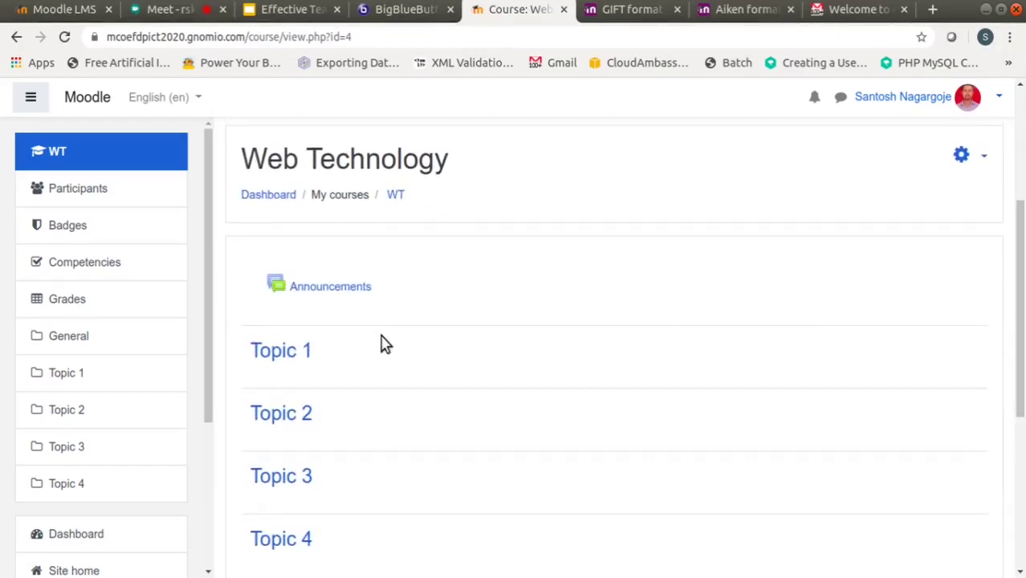
mouse_move(1023, 294)
mouse_down()
mouse_move(996, 179)
mouse_move(1003, 293)
mouse_up()
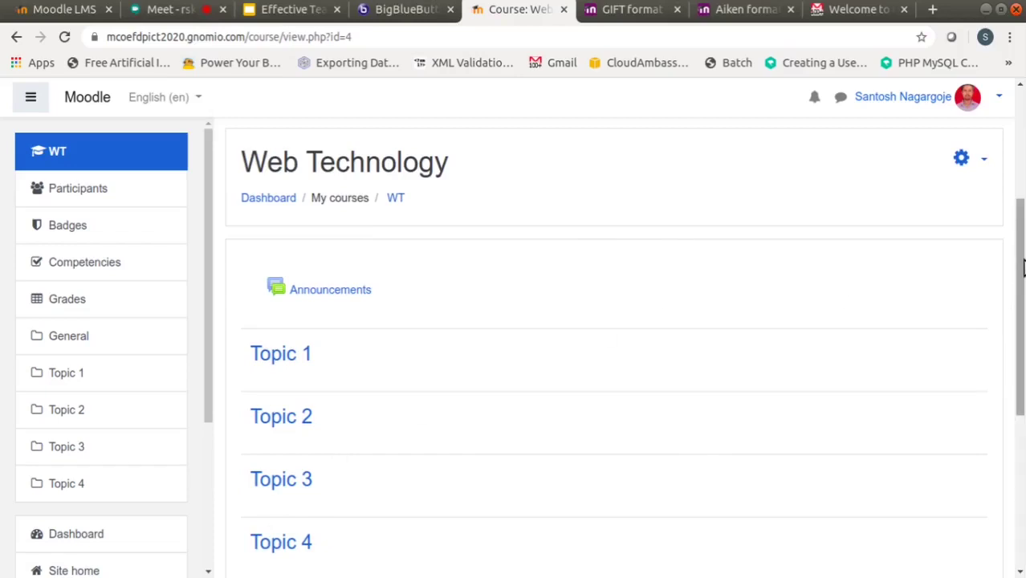
scroll(1022, 269, down, 1)
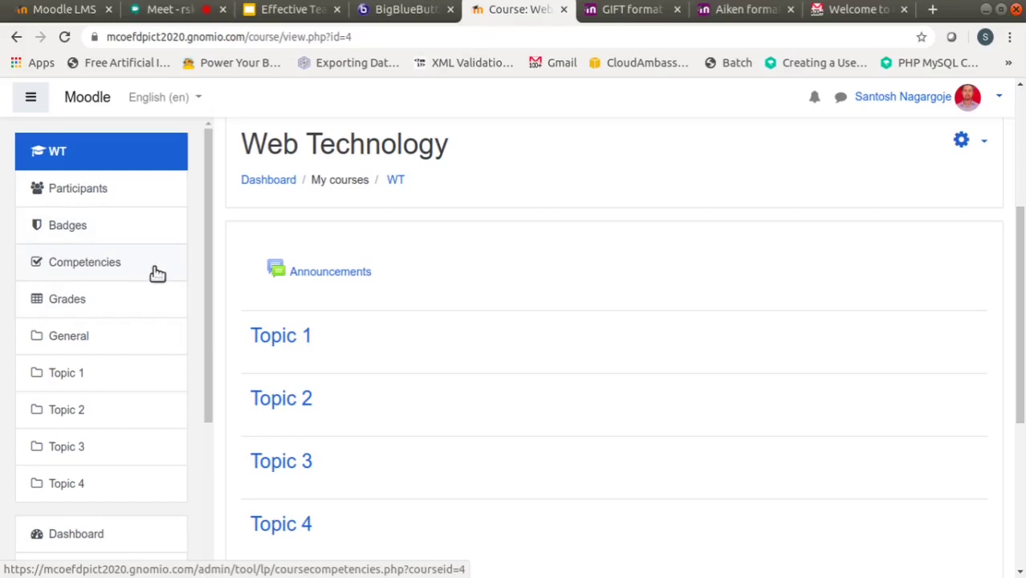
drag(206, 268, 206, 305)
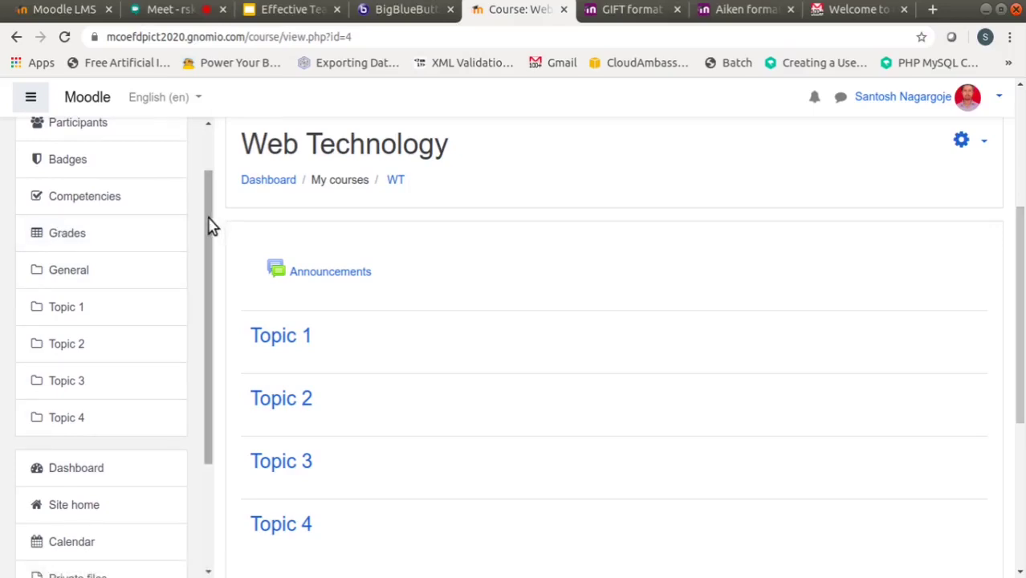
drag(210, 222, 206, 240)
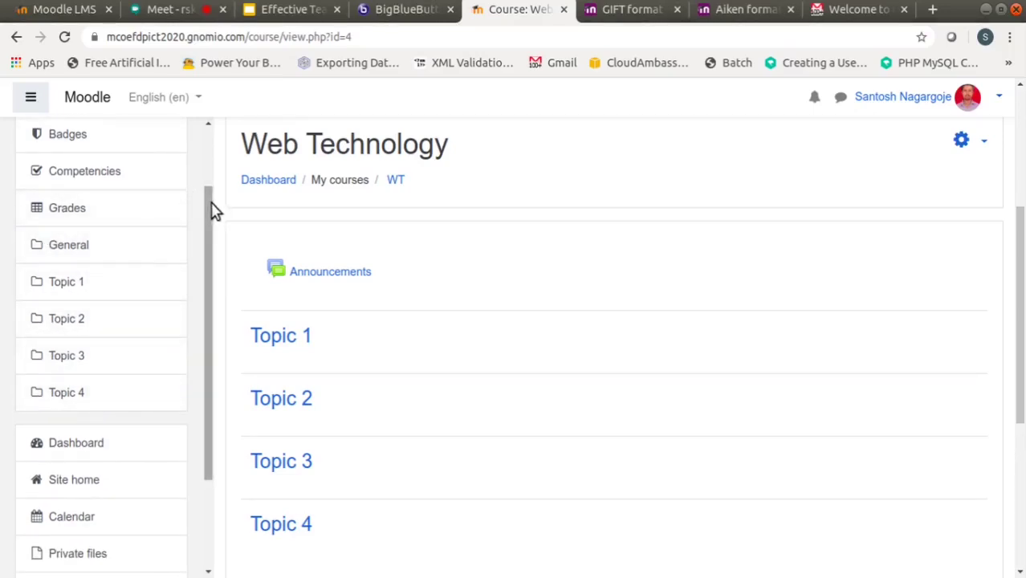
drag(211, 213, 200, 156)
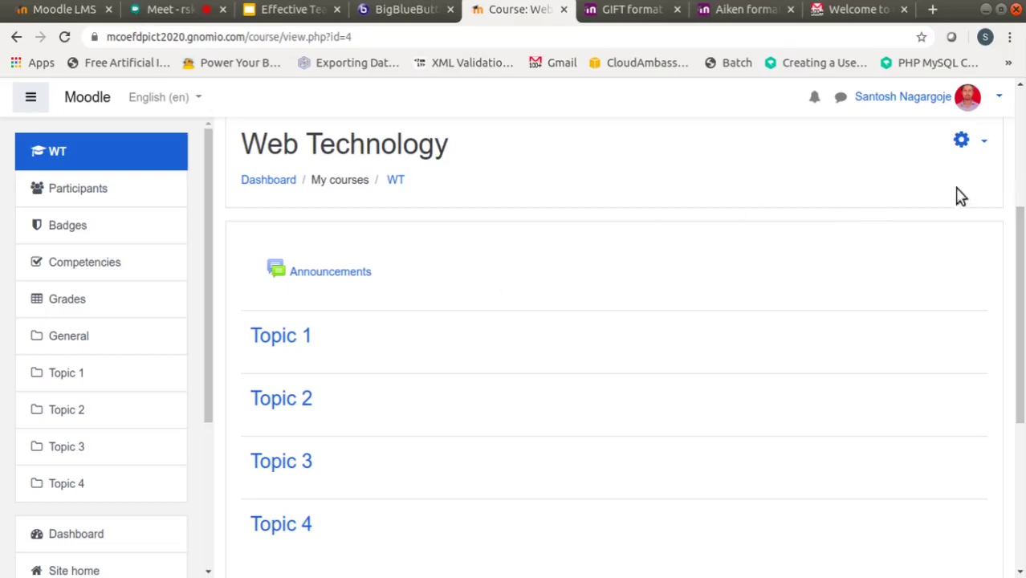
drag(1019, 223, 1020, 204)
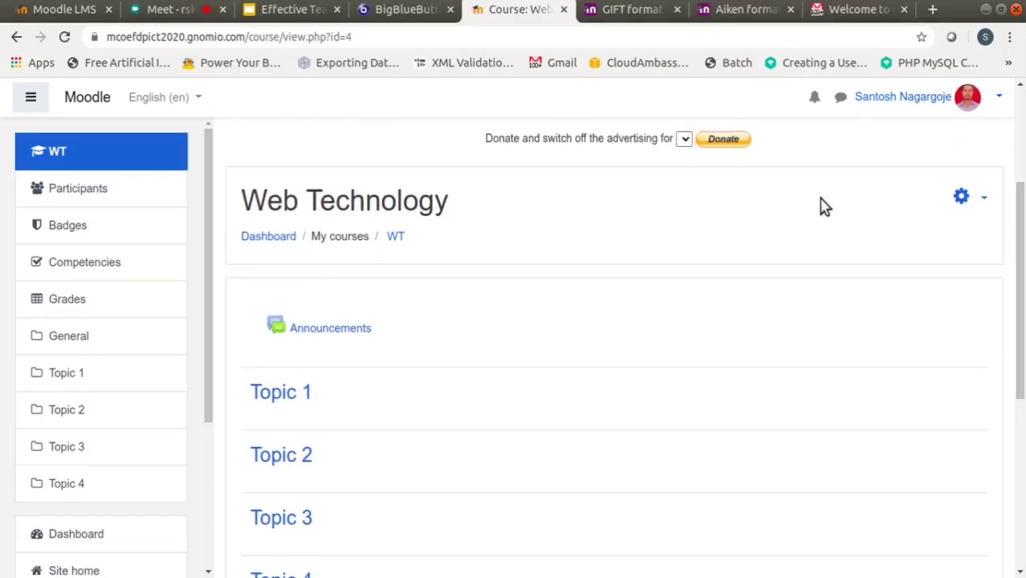
click(961, 200)
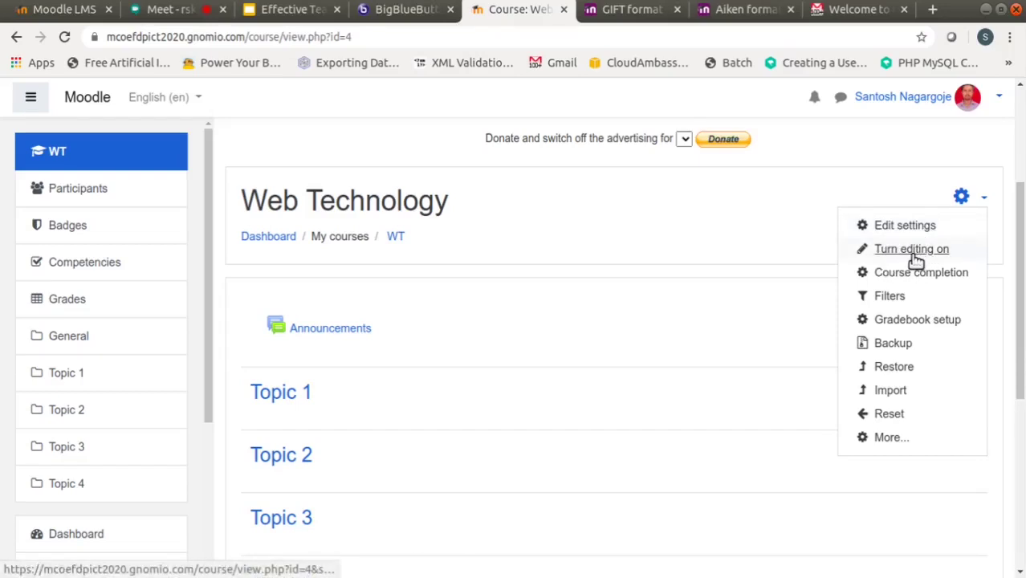
Turn course editing on and rename the Announcements forum in place to 'Notices'.
click(915, 254)
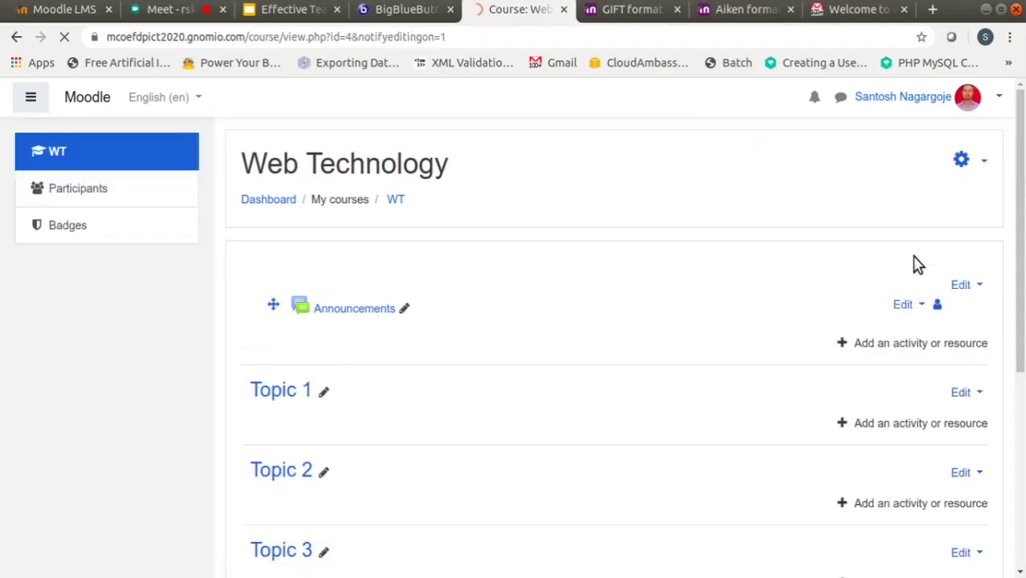
drag(1023, 227, 1022, 267)
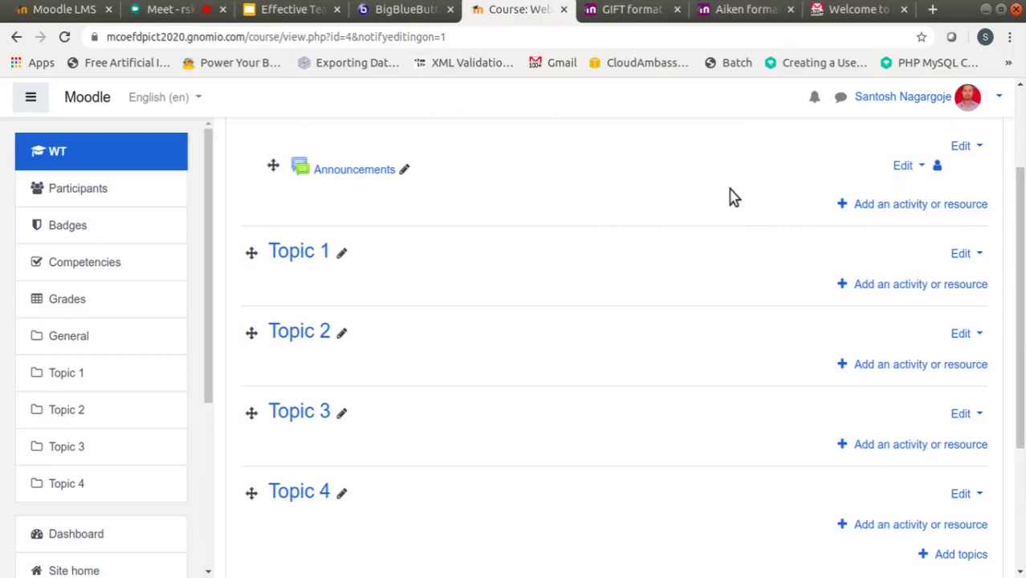
drag(1021, 194, 1022, 183)
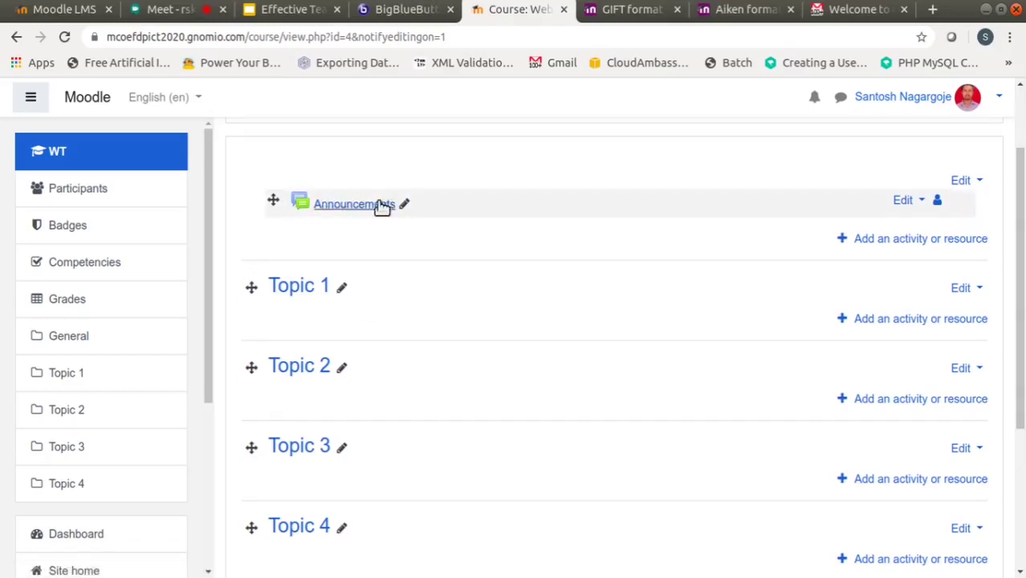
click(404, 204)
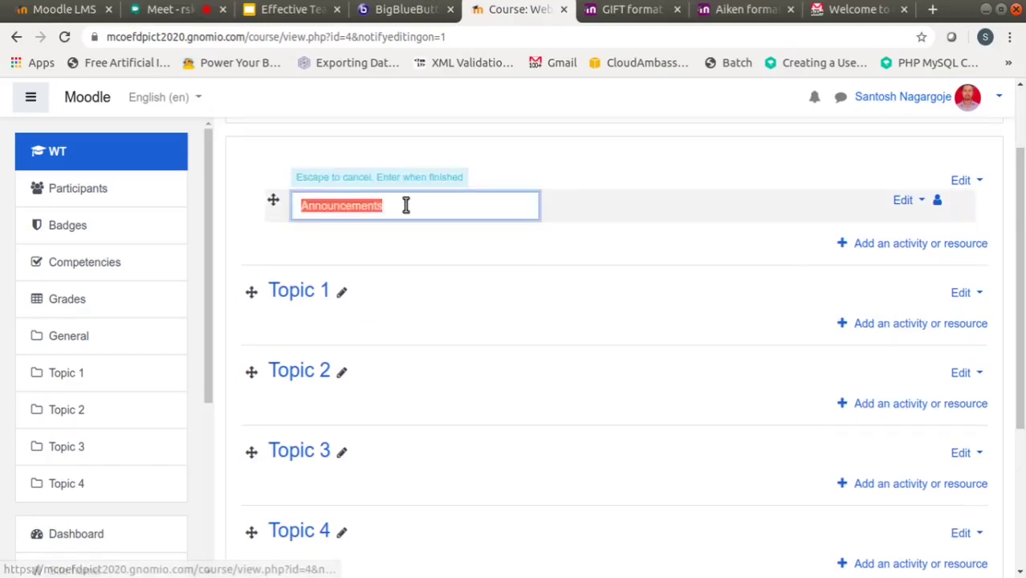
key(BackSpace)
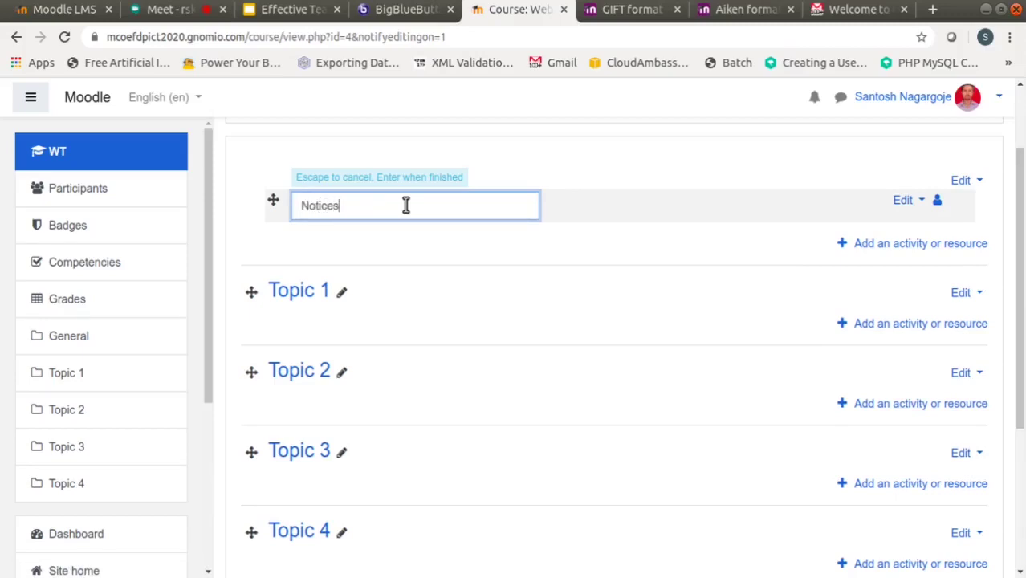
key(Escape)
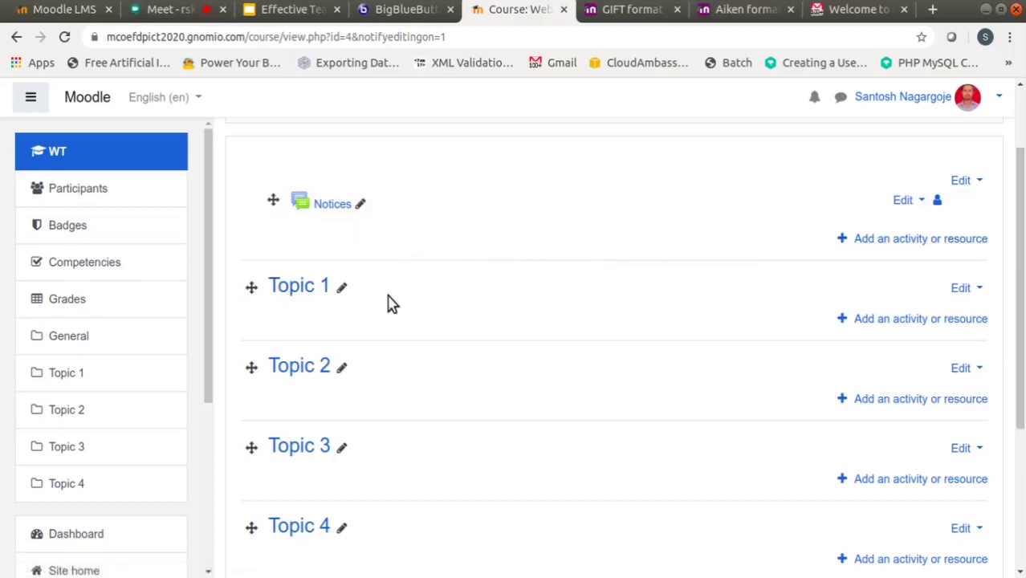
Rename Topic 1 to 'Introduction to Web Technology'.
click(342, 287)
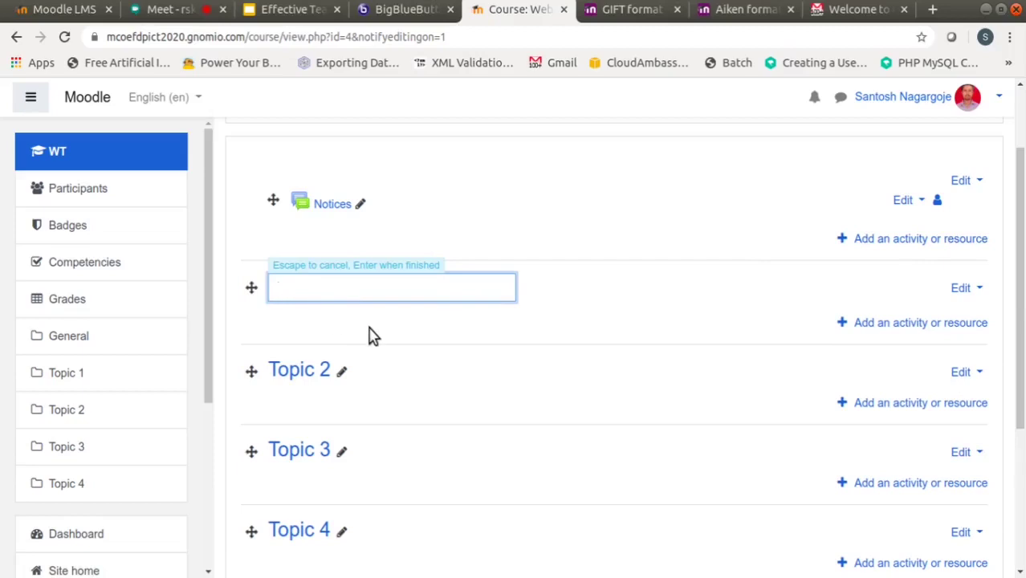
key(Escape)
click(339, 290)
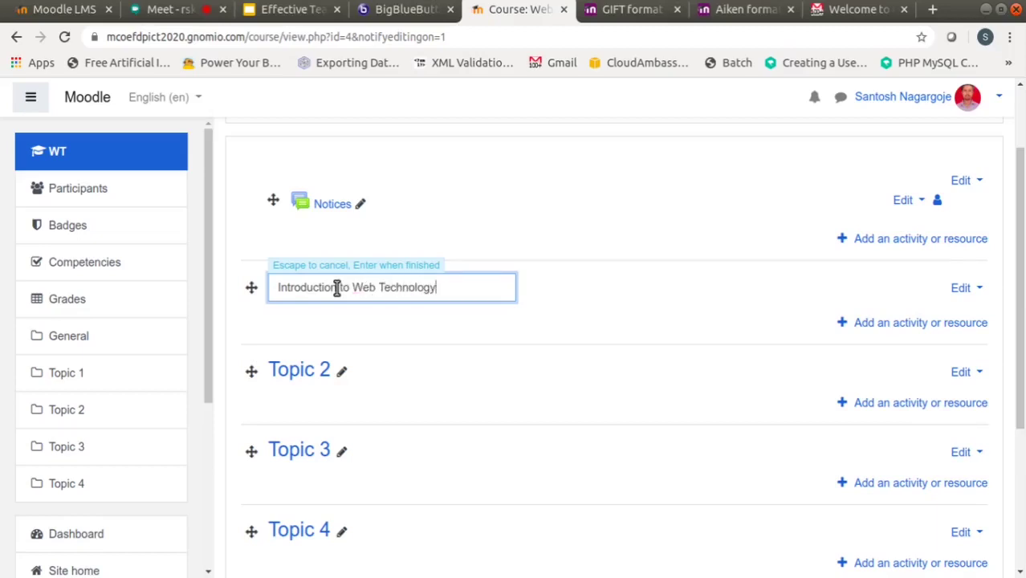
key(Return)
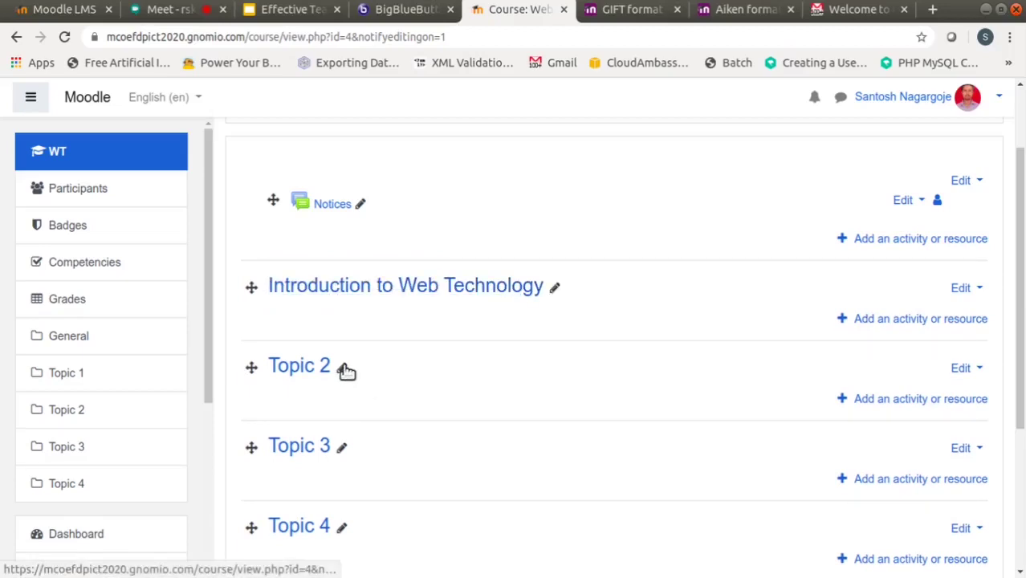
Rename Topic 2 to 'Client Side Technologies'.
click(343, 368)
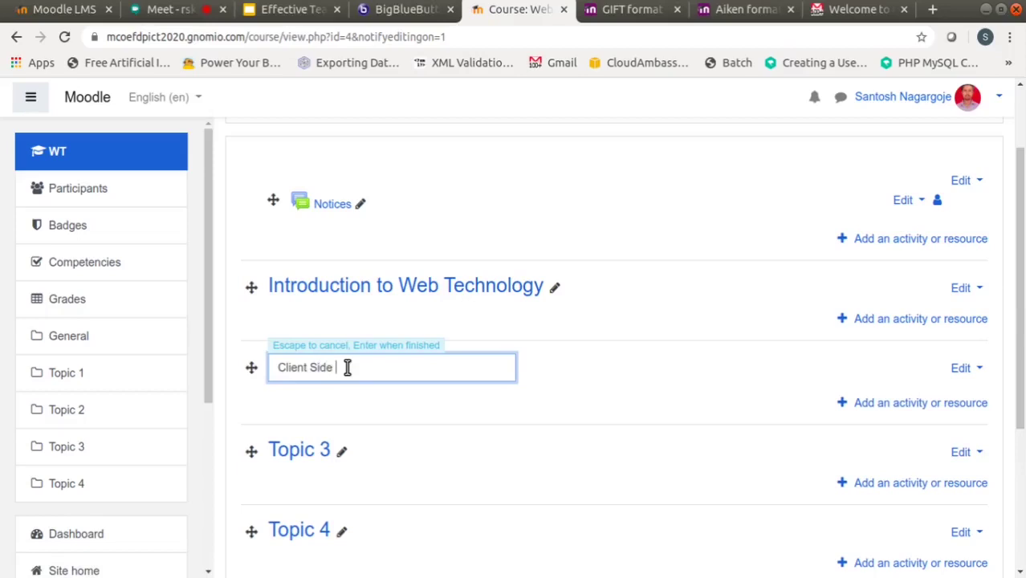
text(Client Side Technologies)
key(Return)
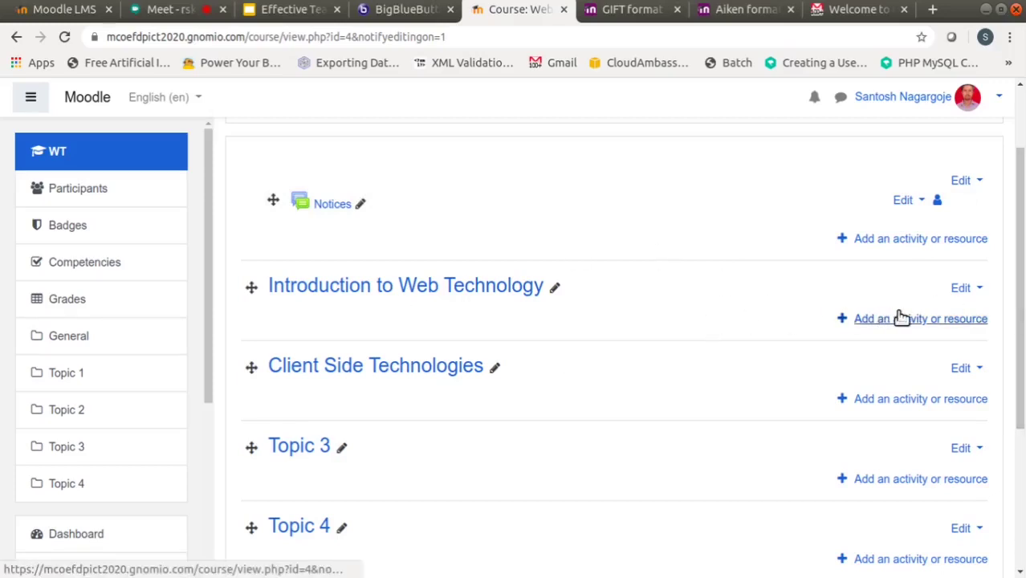
scroll(1021, 273, up, 3)
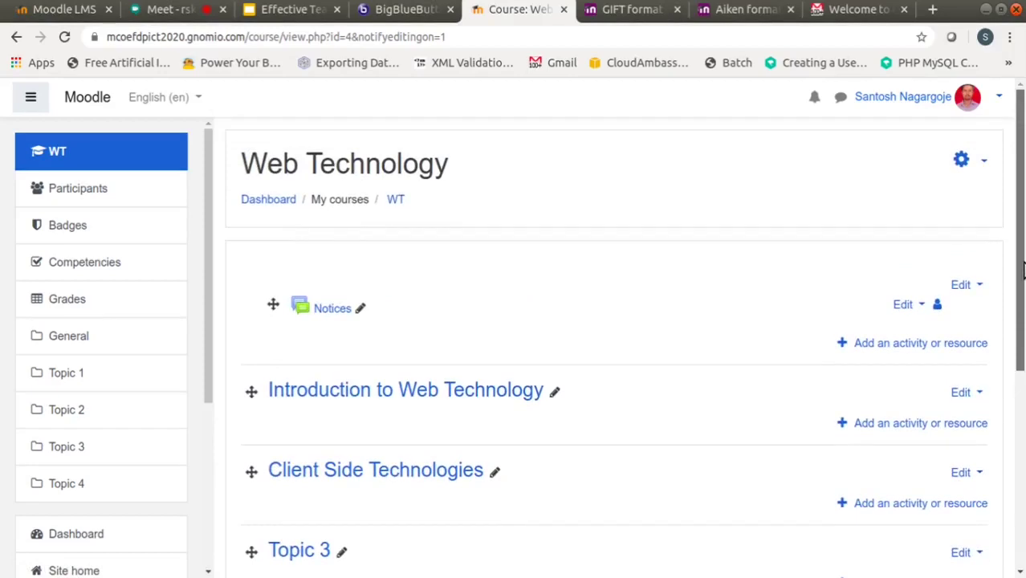
scroll(1021, 272, down, 2)
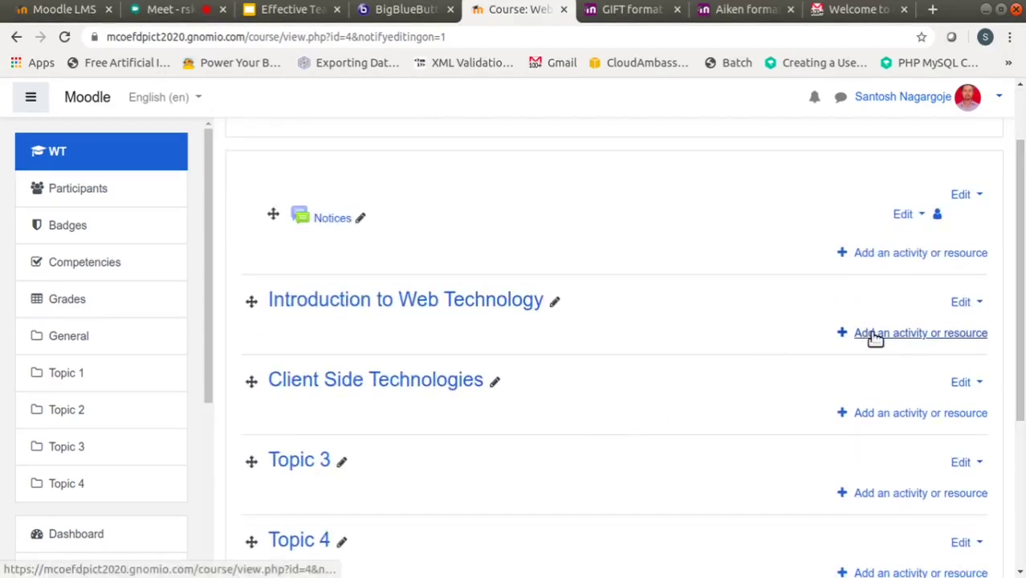
scroll(1017, 265, up, 2)
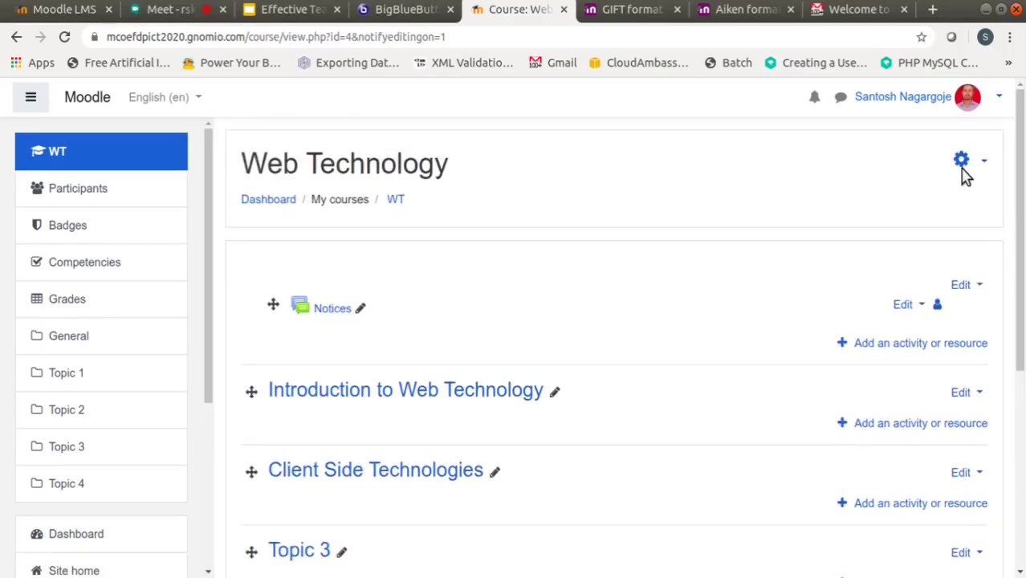
Reopen the WT course settings and save them with completion tracking on Yes.
click(962, 167)
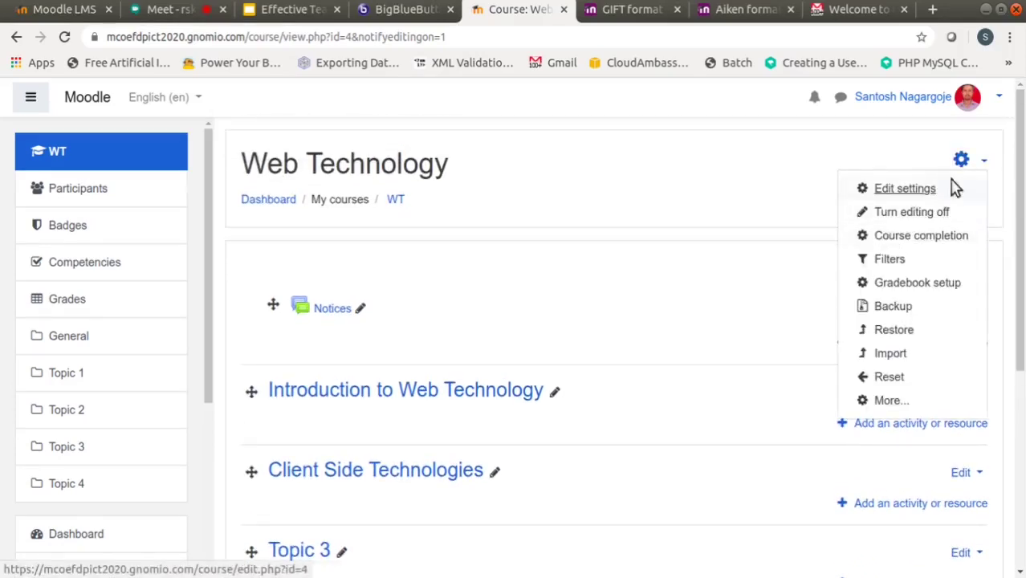
click(905, 191)
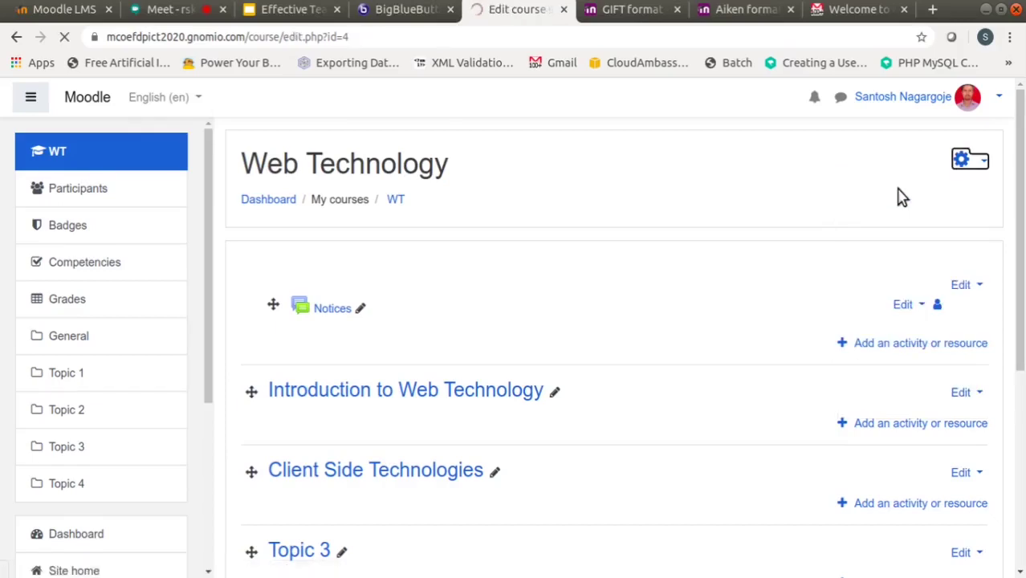
drag(1020, 205, 1021, 444)
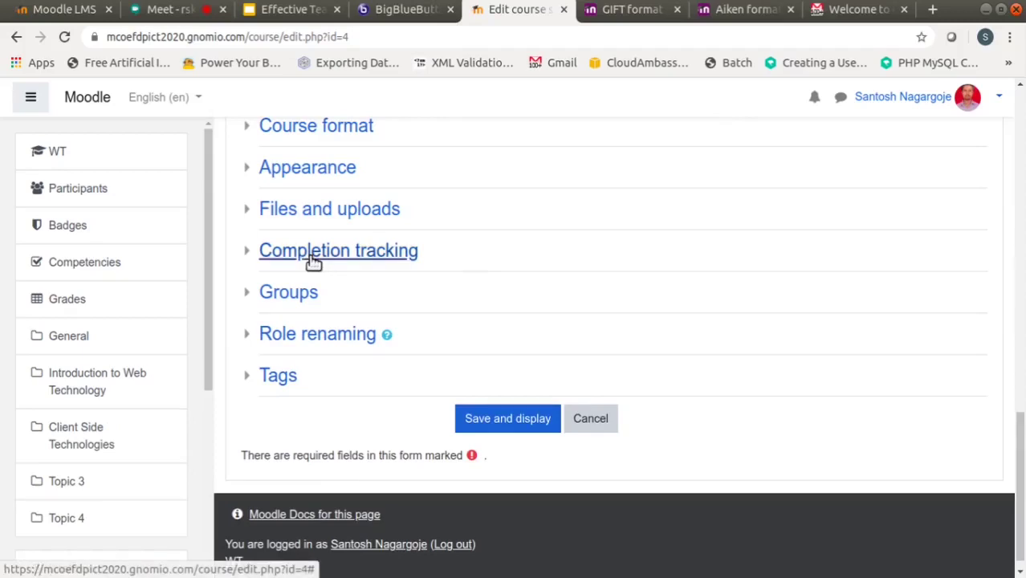
click(314, 257)
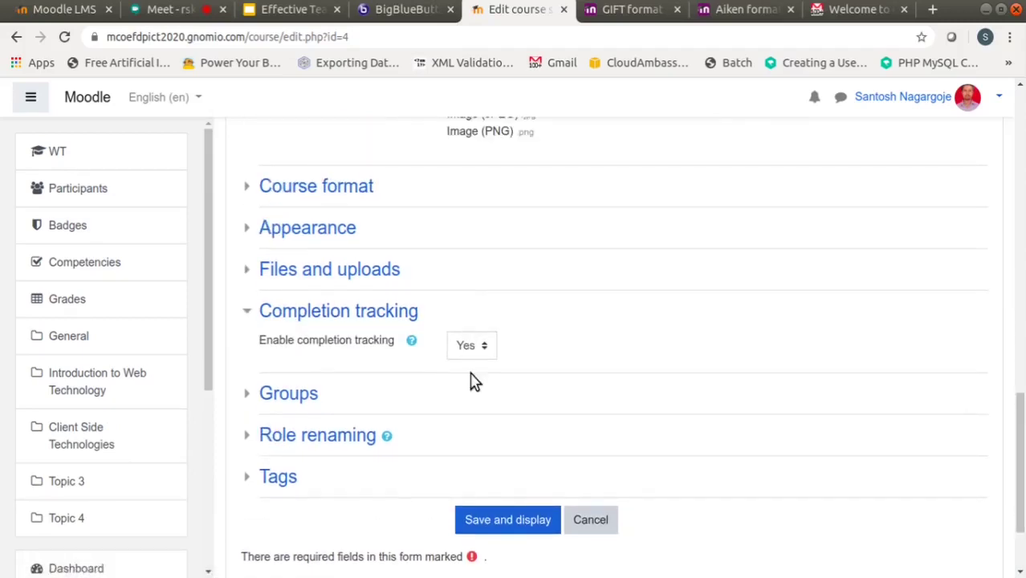
click(520, 520)
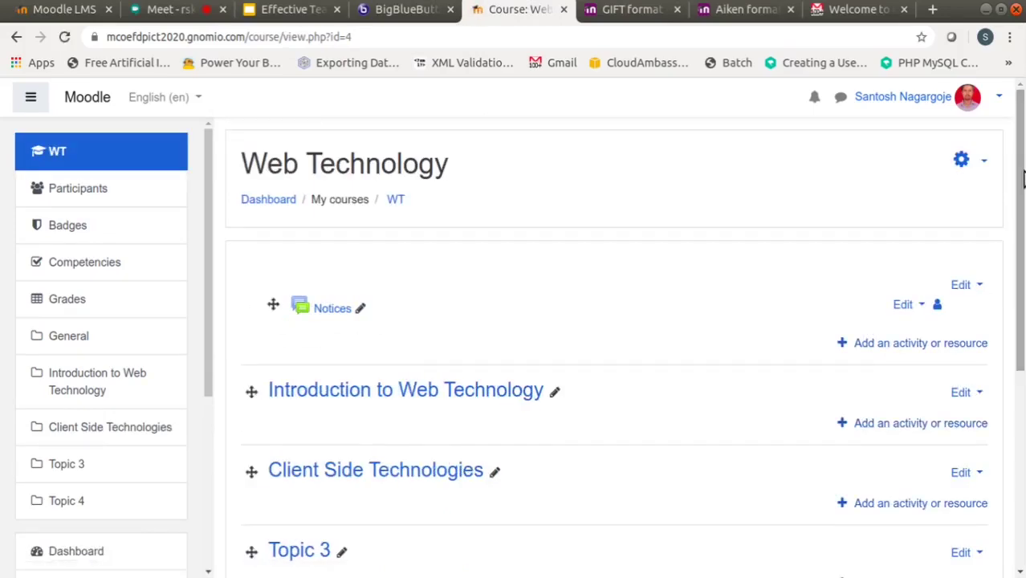
Hide the course navigation drawer and scroll down the course topics.
click(31, 97)
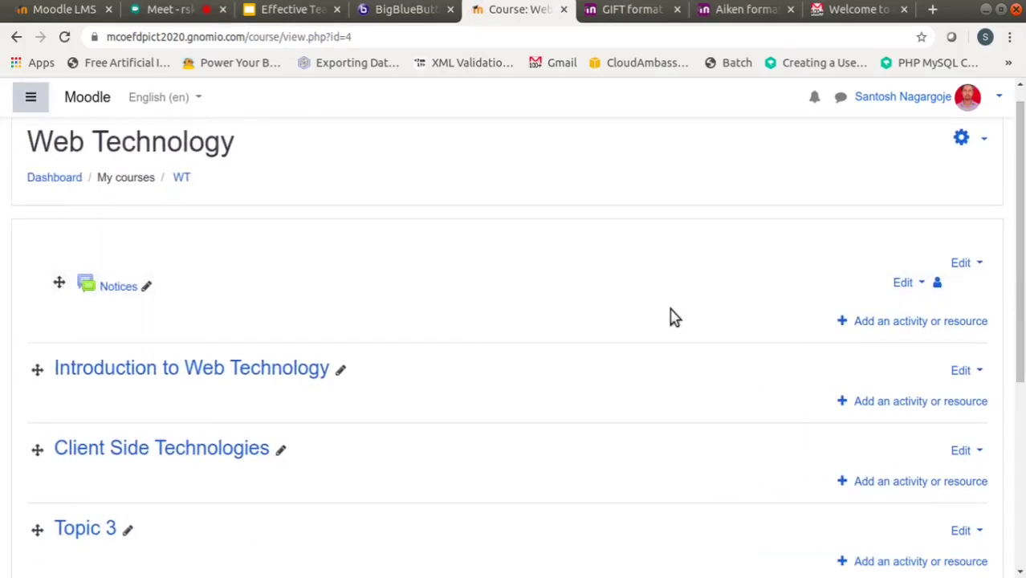
scroll(1020, 367, down, 1)
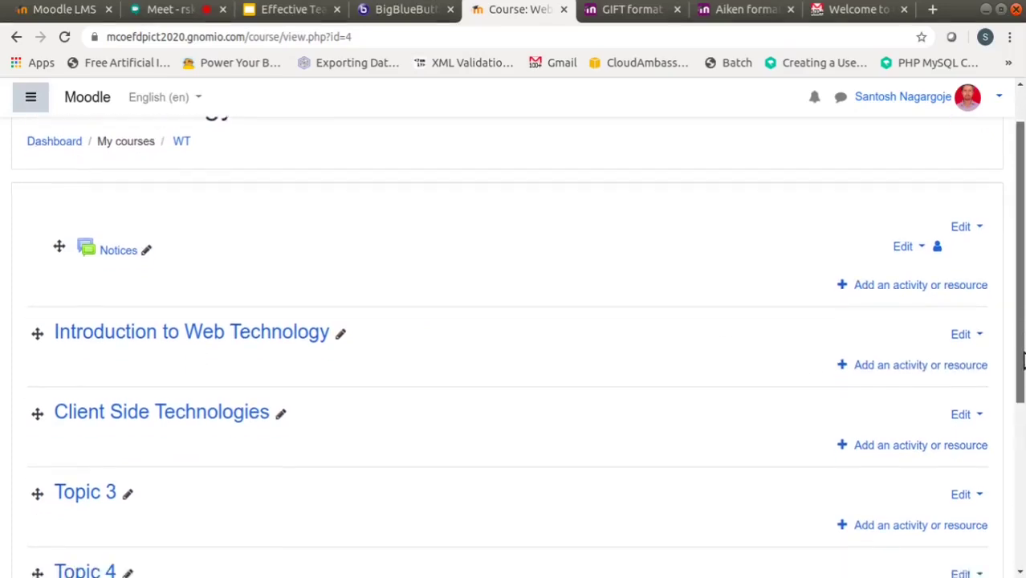
drag(1020, 365, 1021, 414)
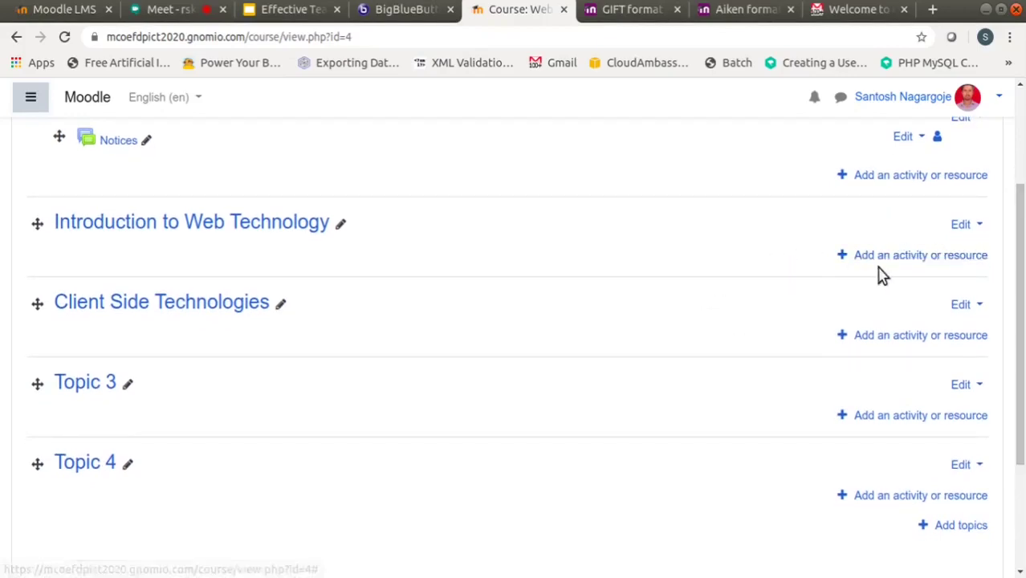
Add a BigBlueButtonBN activity to the Introduction to Web Technology section.
click(944, 255)
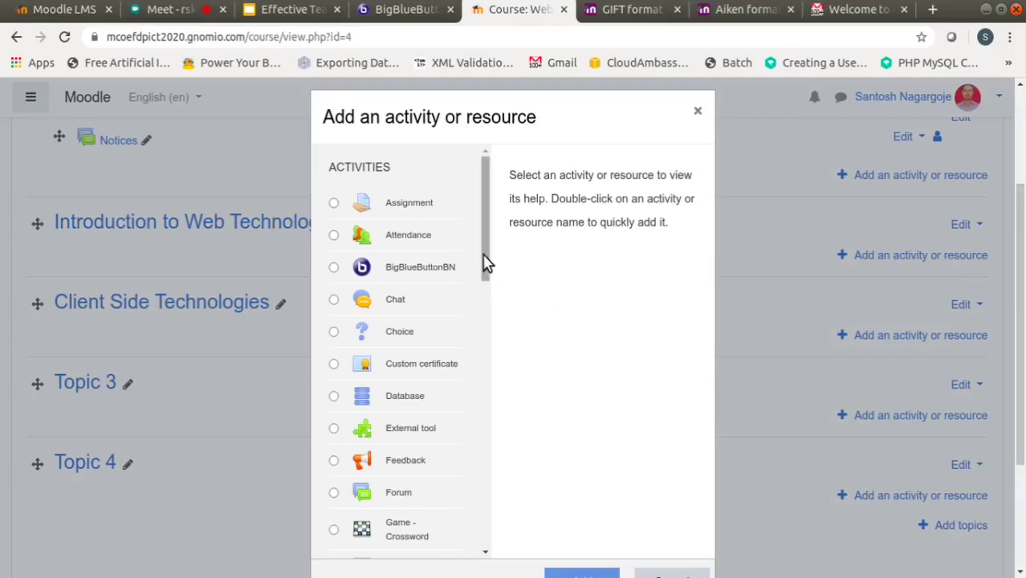
drag(483, 261, 486, 175)
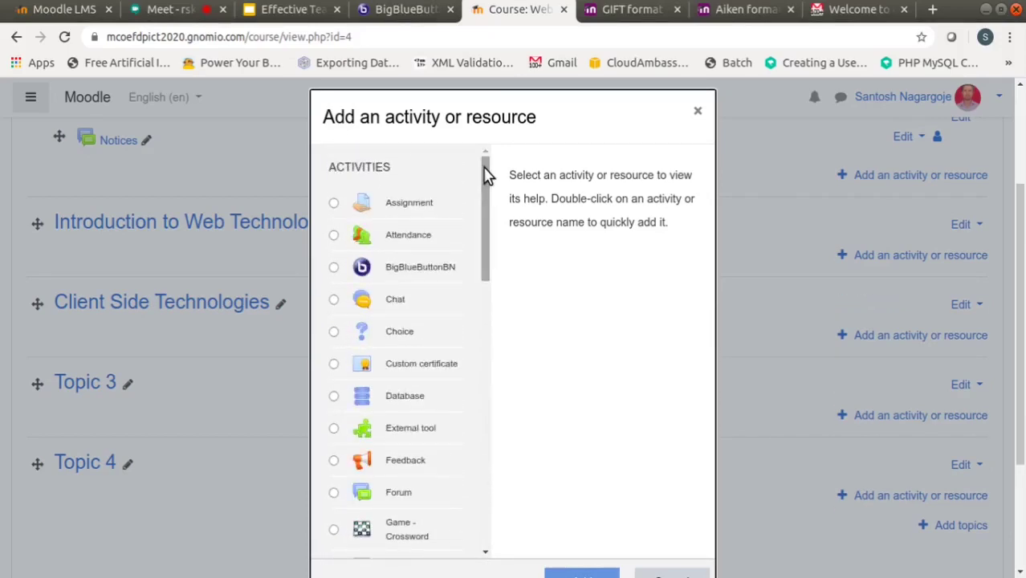
mouse_move(486, 175)
mouse_down()
mouse_move(483, 470)
mouse_move(488, 161)
mouse_up()
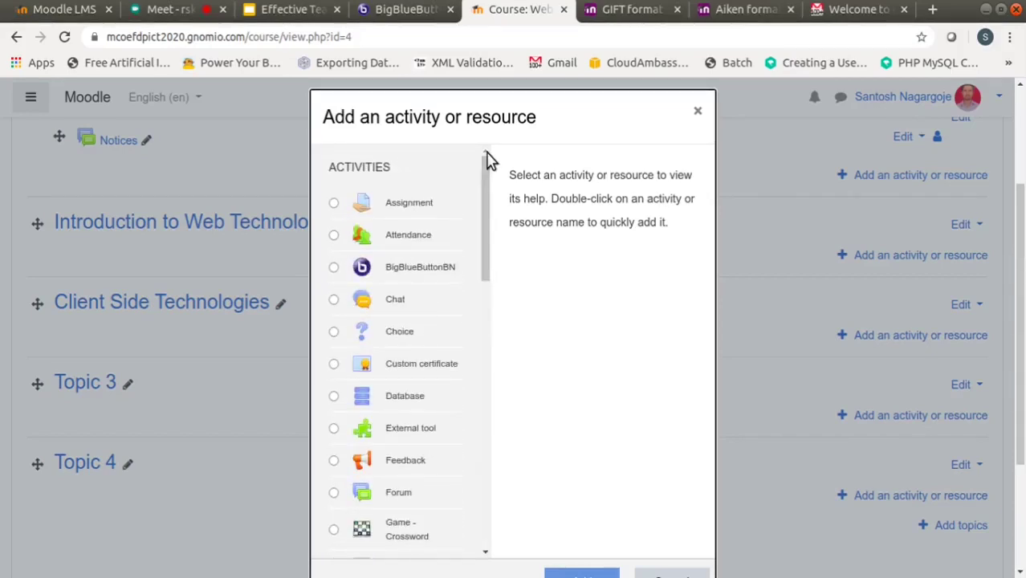
click(406, 209)
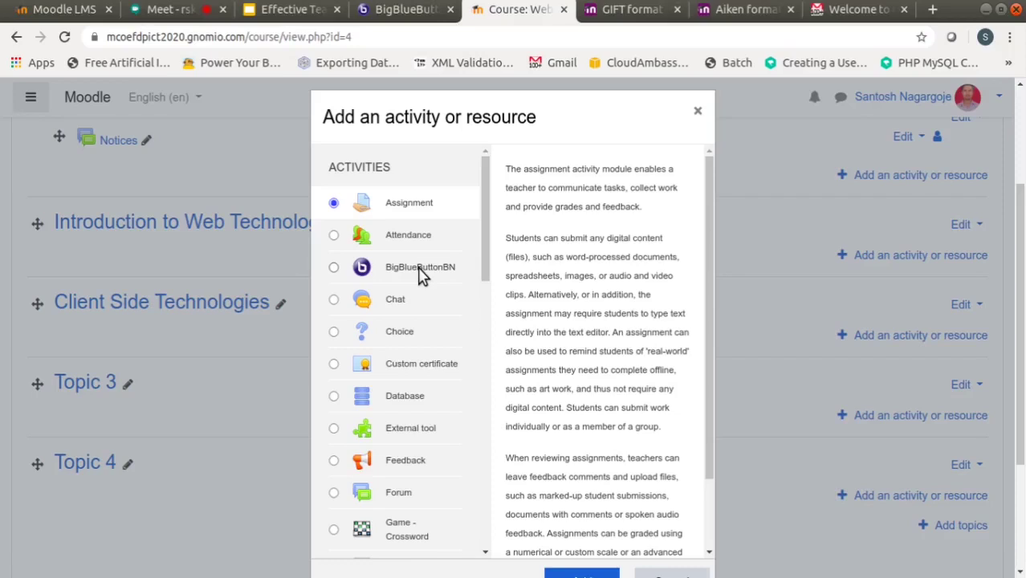
click(421, 275)
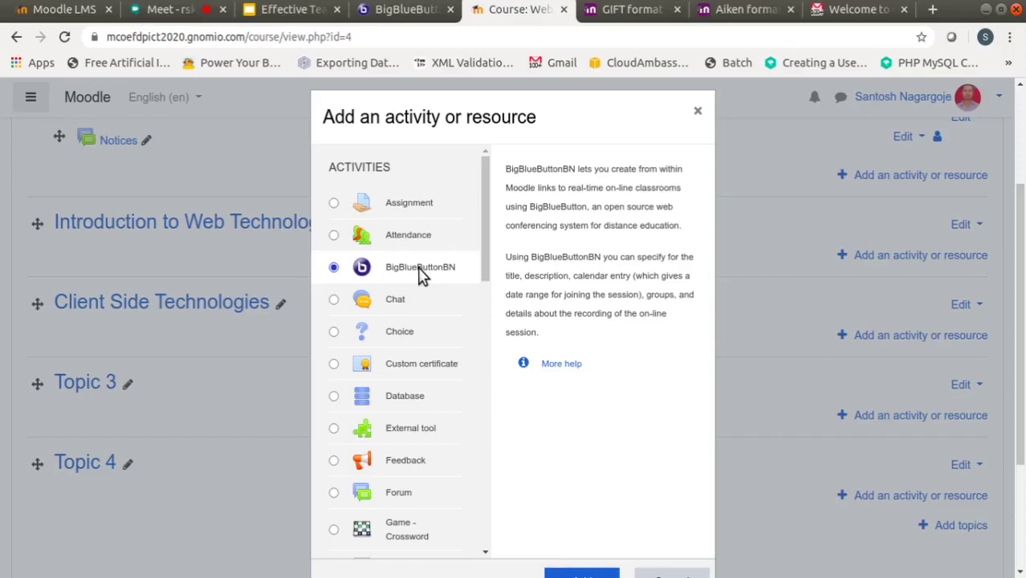
click(390, 242)
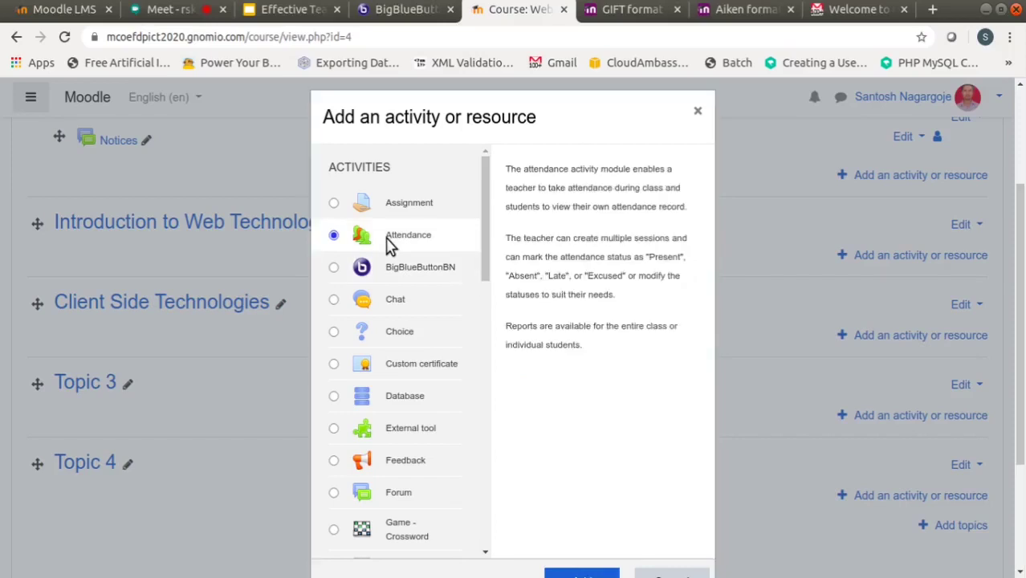
click(429, 284)
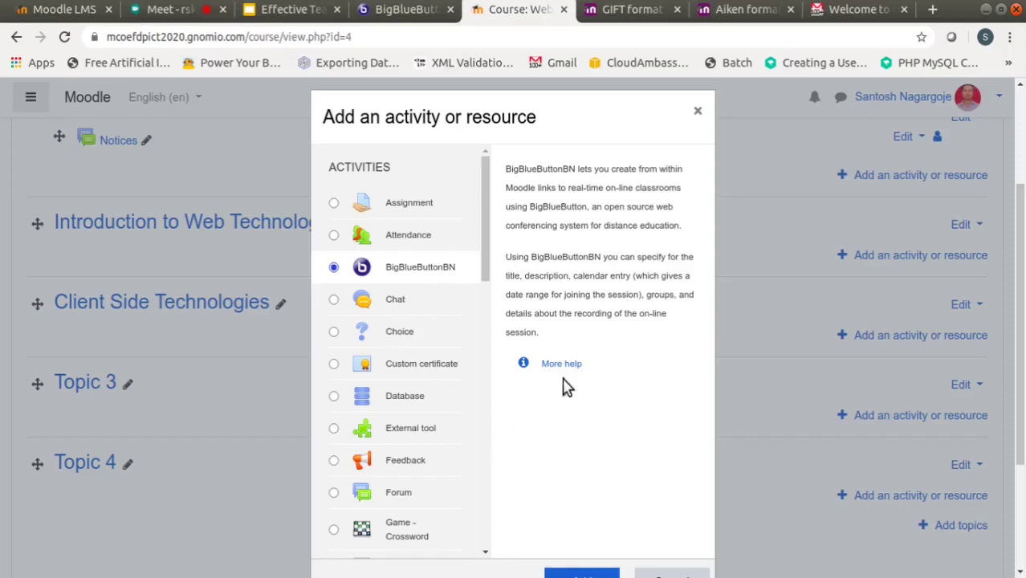
scroll(481, 273, down, 2)
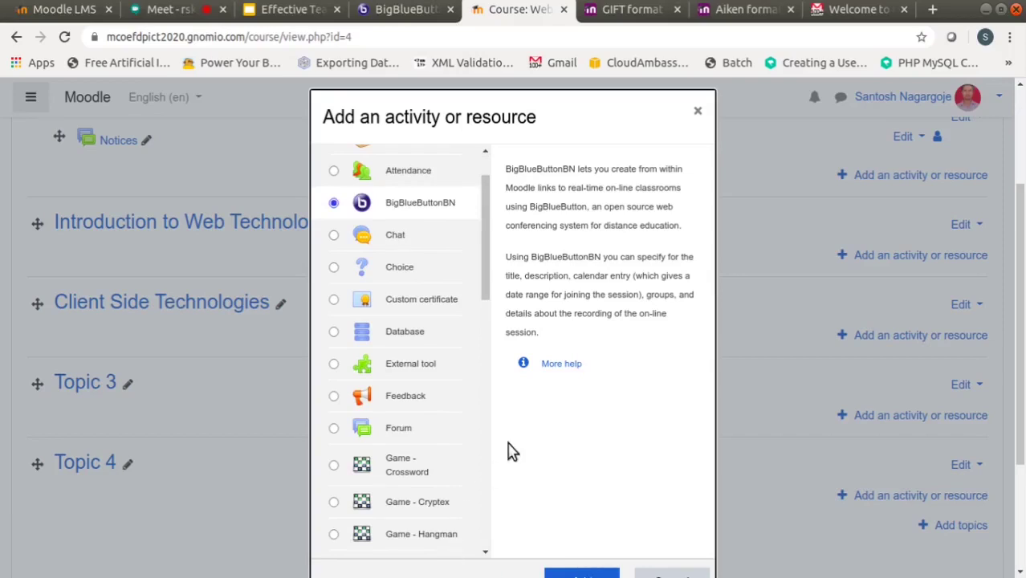
click(552, 574)
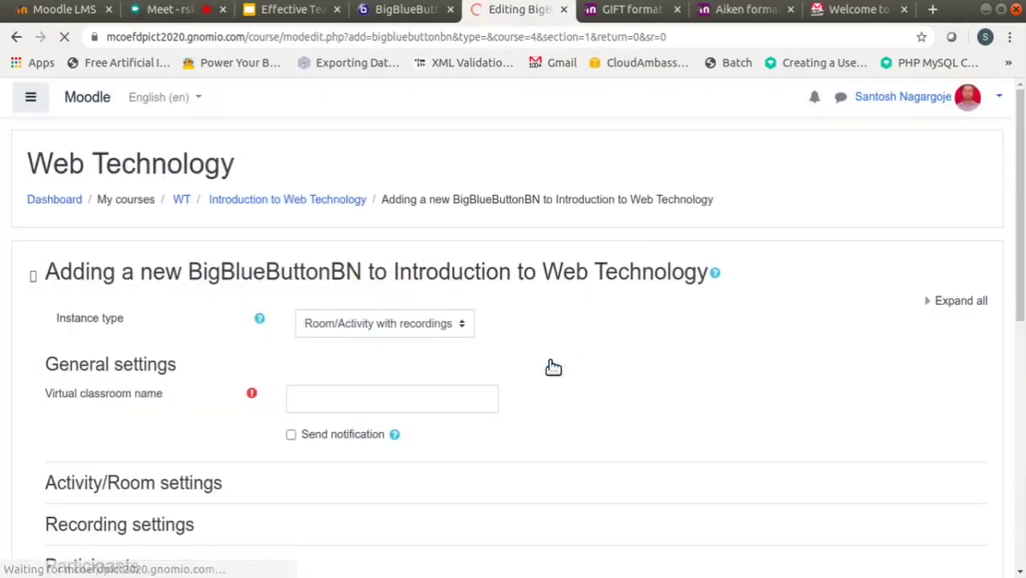
Keep the instance type at Room/Activity with recordings.
drag(1021, 193, 1021, 241)
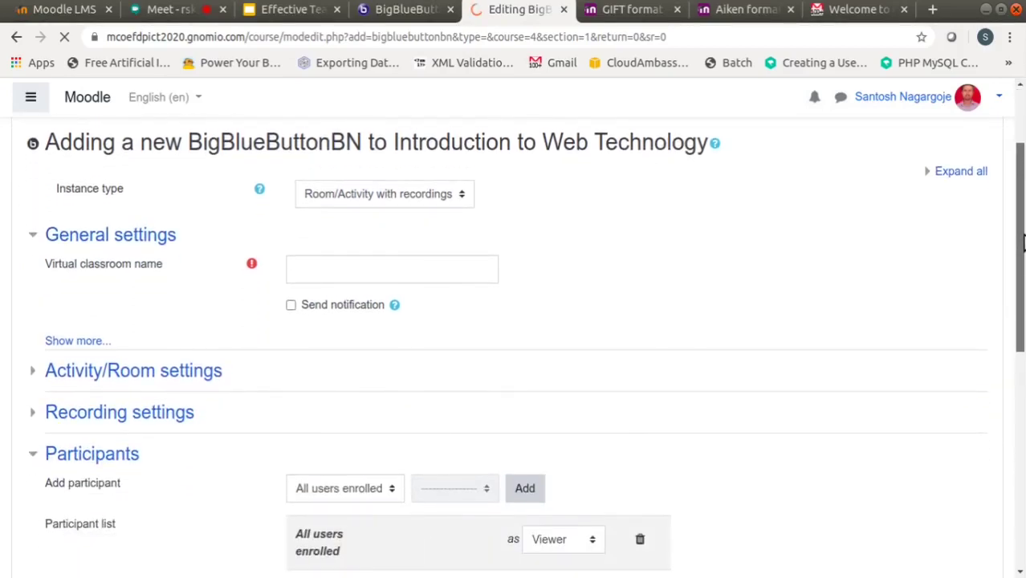
drag(1021, 242, 1021, 252)
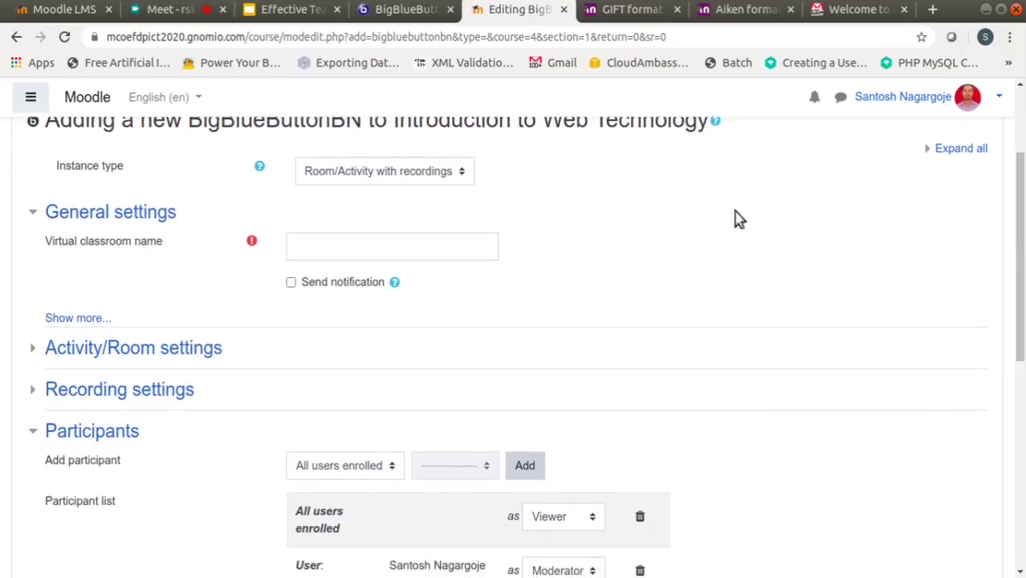
click(368, 185)
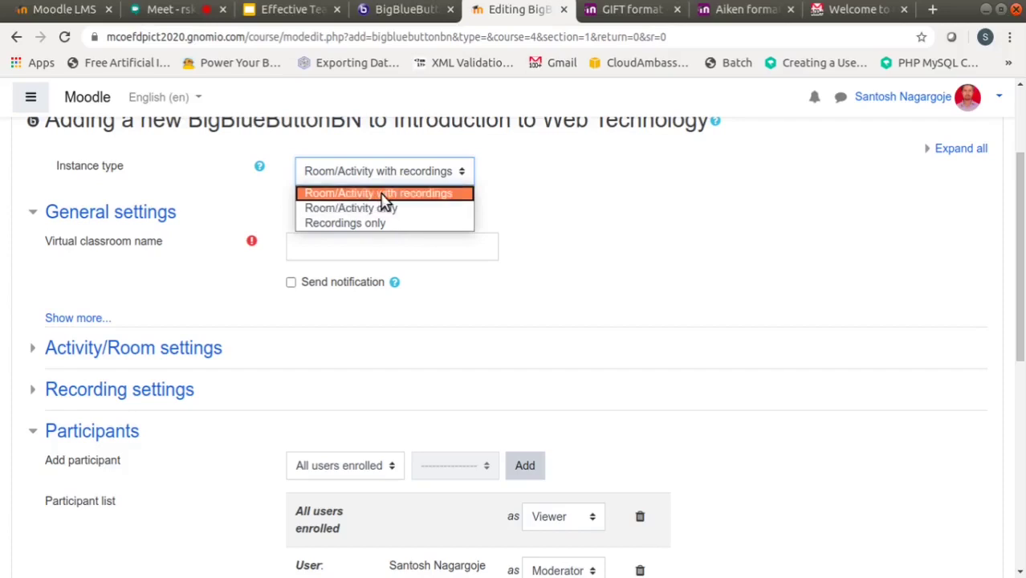
click(383, 200)
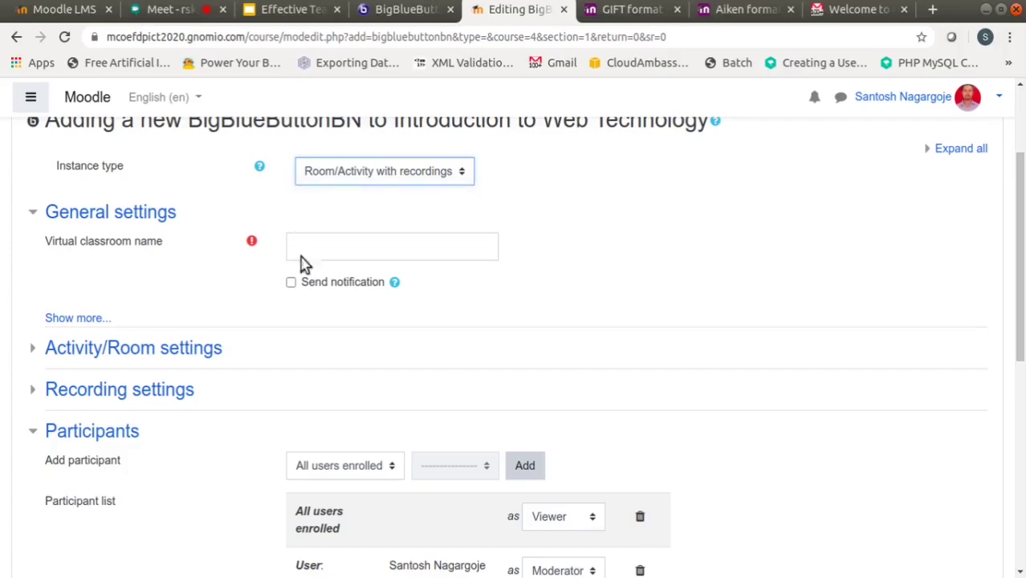
Name the virtual classroom 'TE Computer Engg.' and turn on Send notification.
click(351, 254)
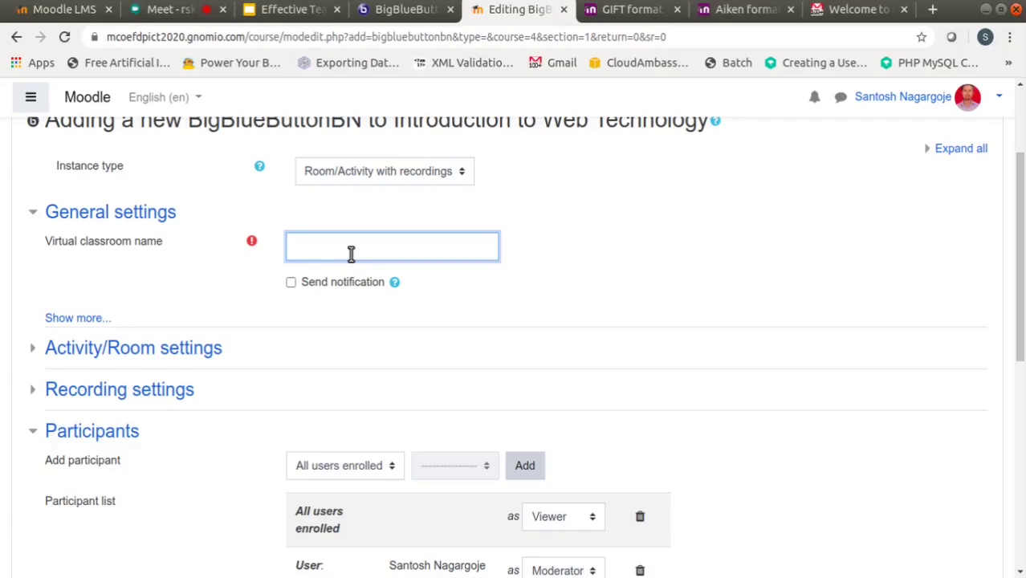
text(TE Computer Engg.)
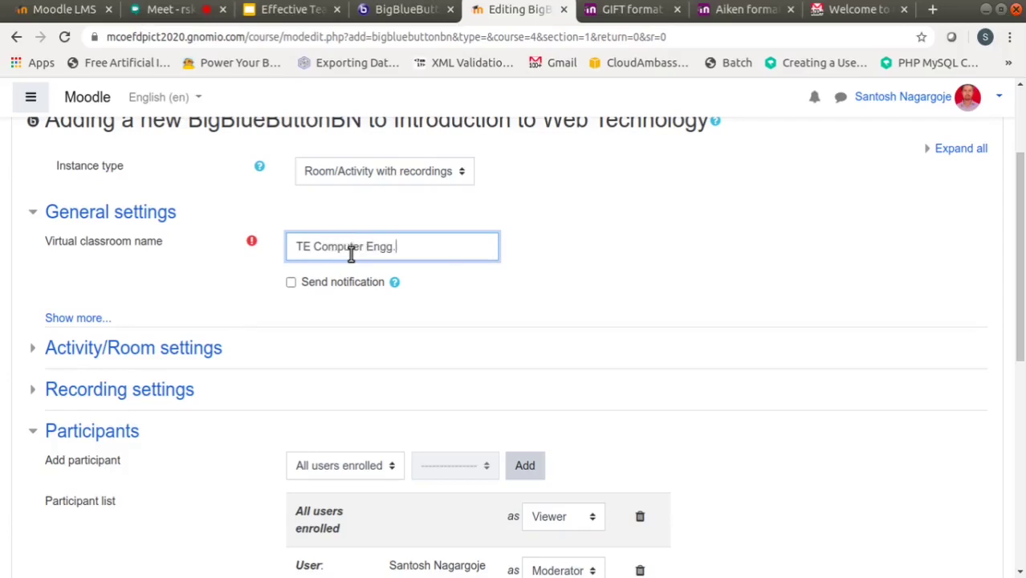
click(669, 260)
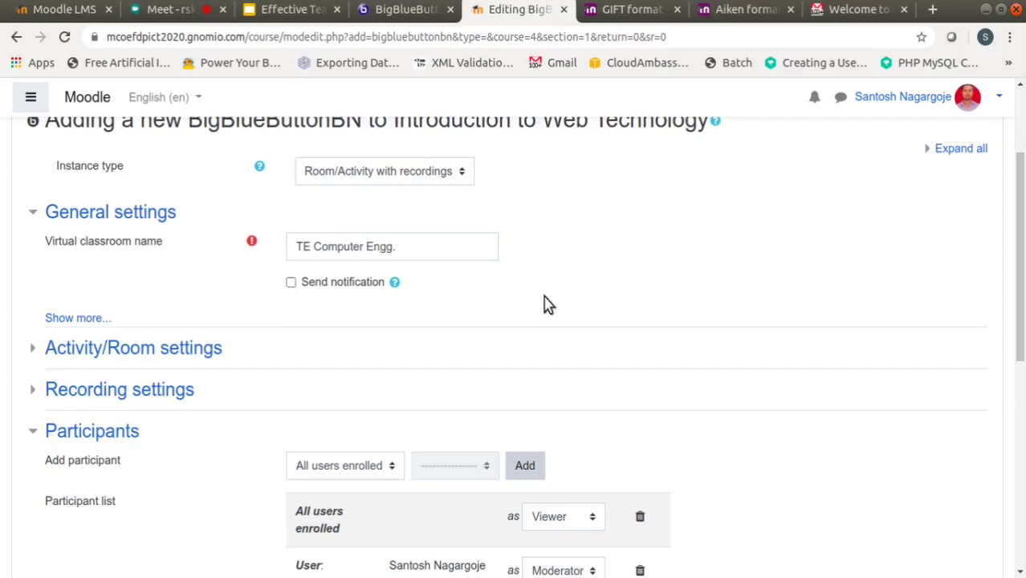
click(289, 288)
drag(1021, 297, 1020, 326)
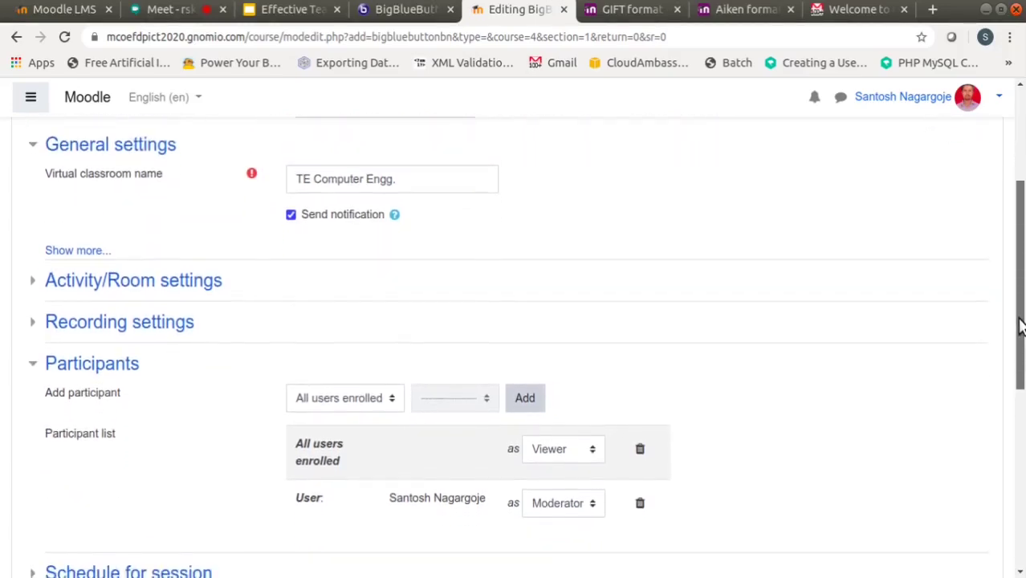
Reveal the extra general settings and enter 'Lecture of WT.' as the description.
click(86, 252)
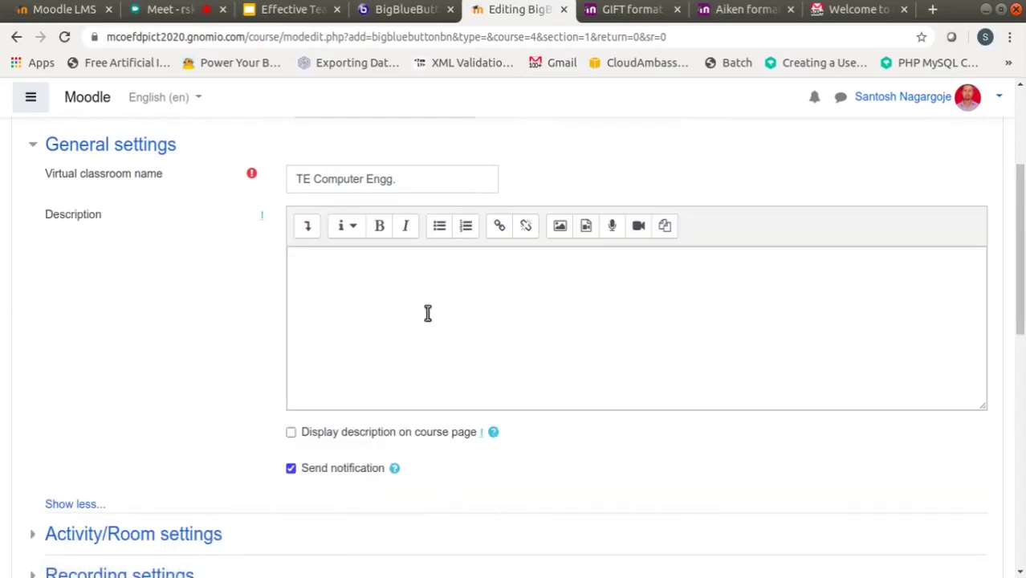
click(467, 278)
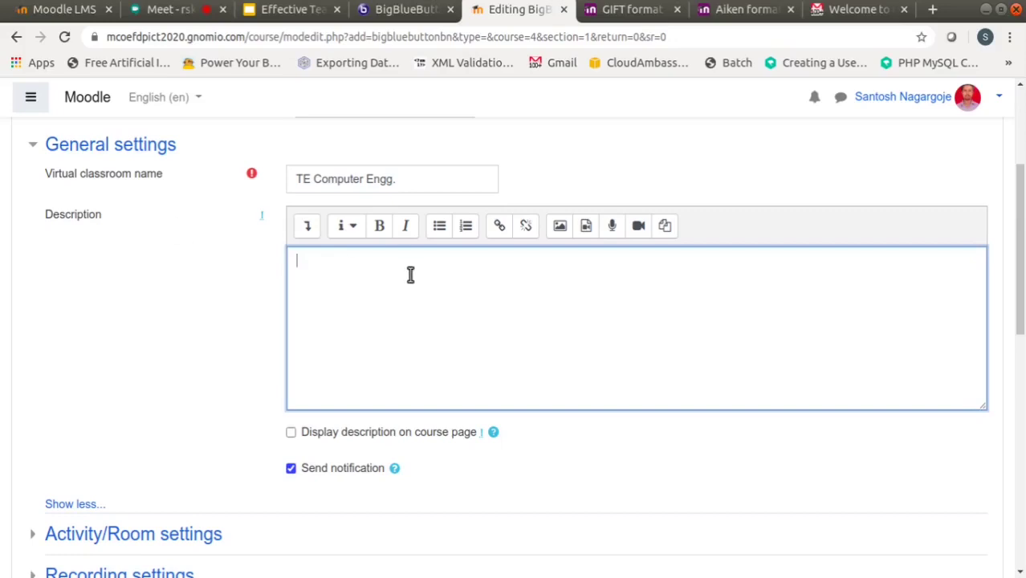
text(Lecture of WT.)
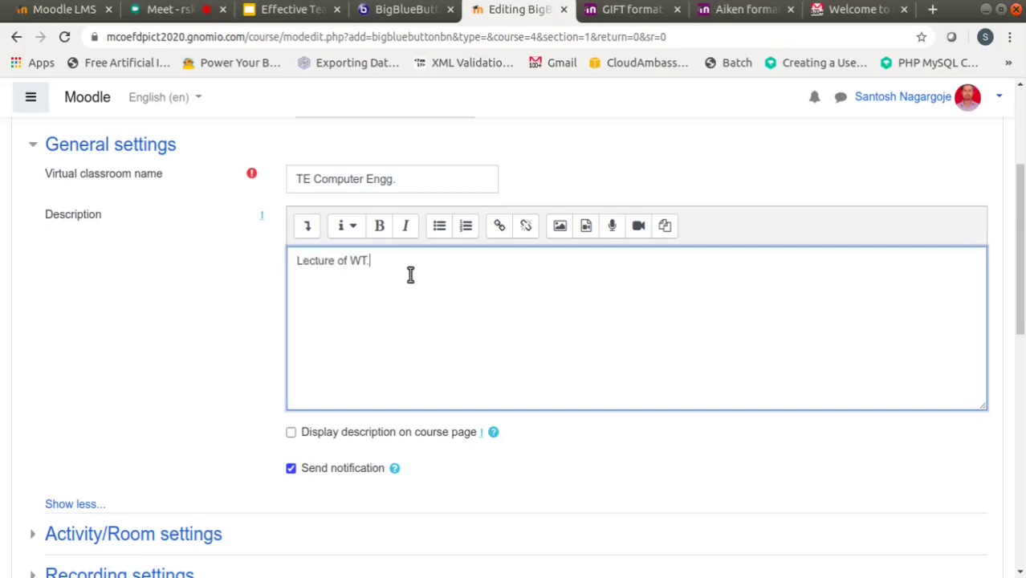
drag(1021, 277, 1022, 381)
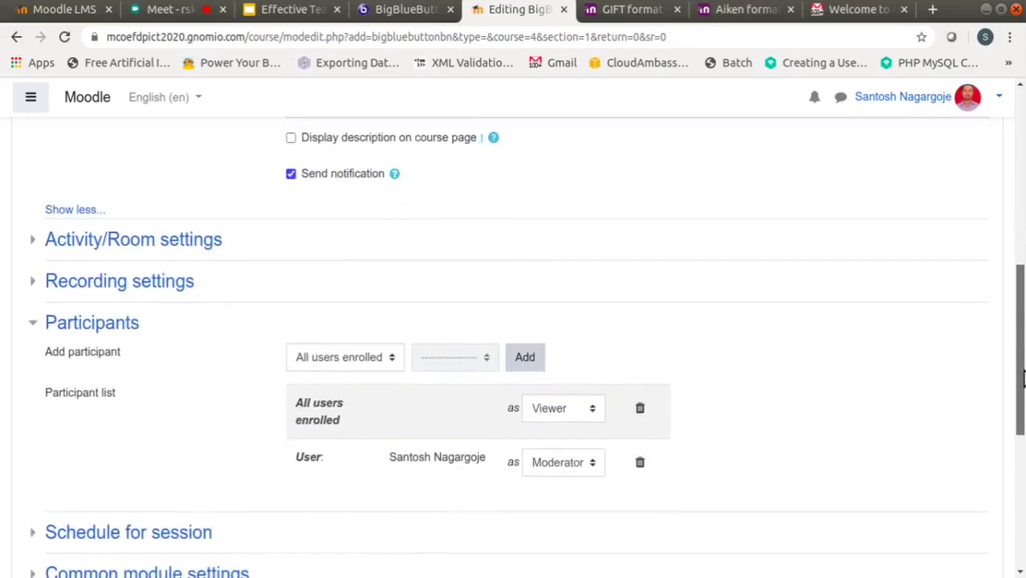
Enter the welcome message 'Welcome Students in this lecture.' in the room settings.
click(126, 242)
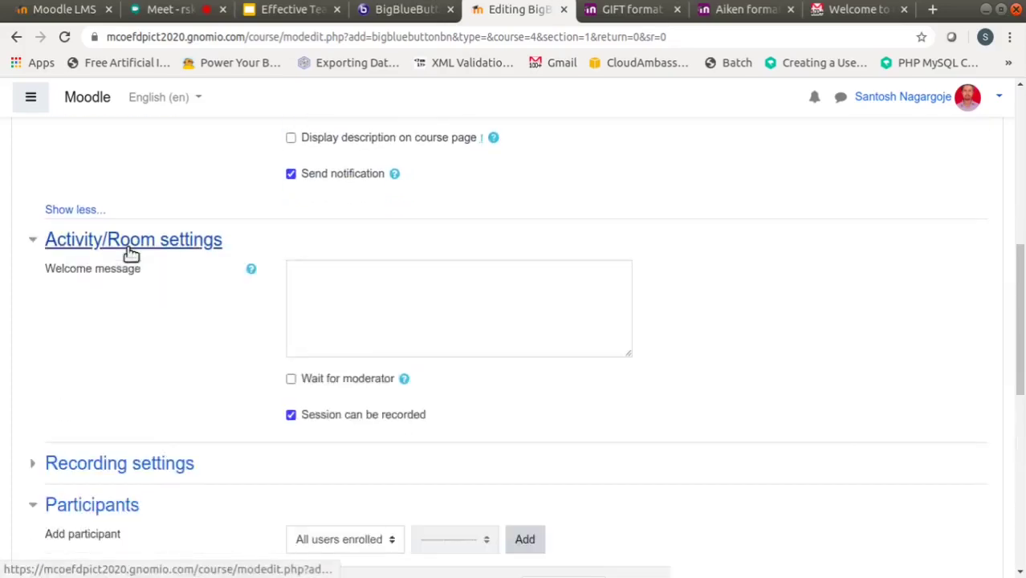
click(368, 292)
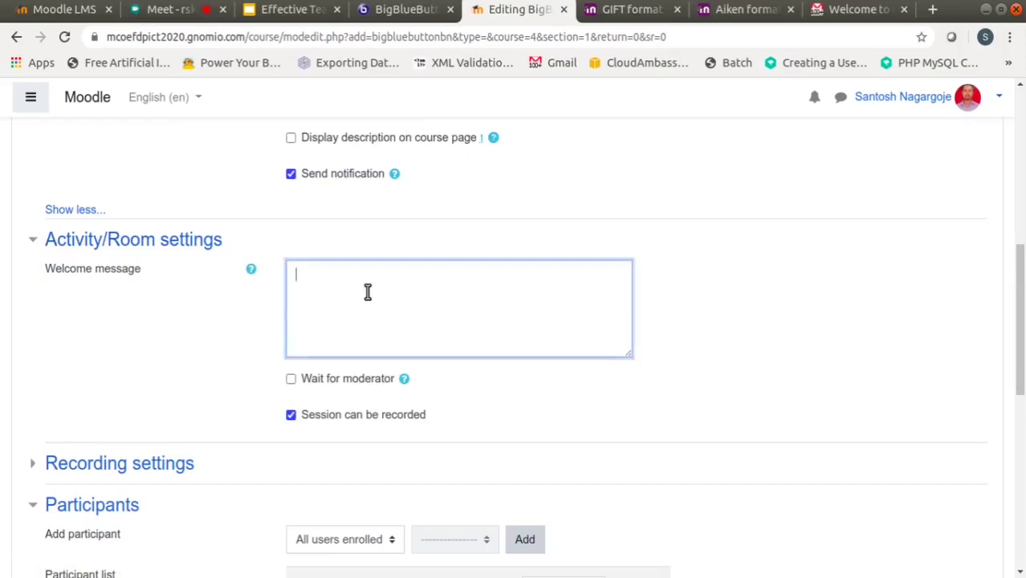
text(Welcome Students in this lecture.)
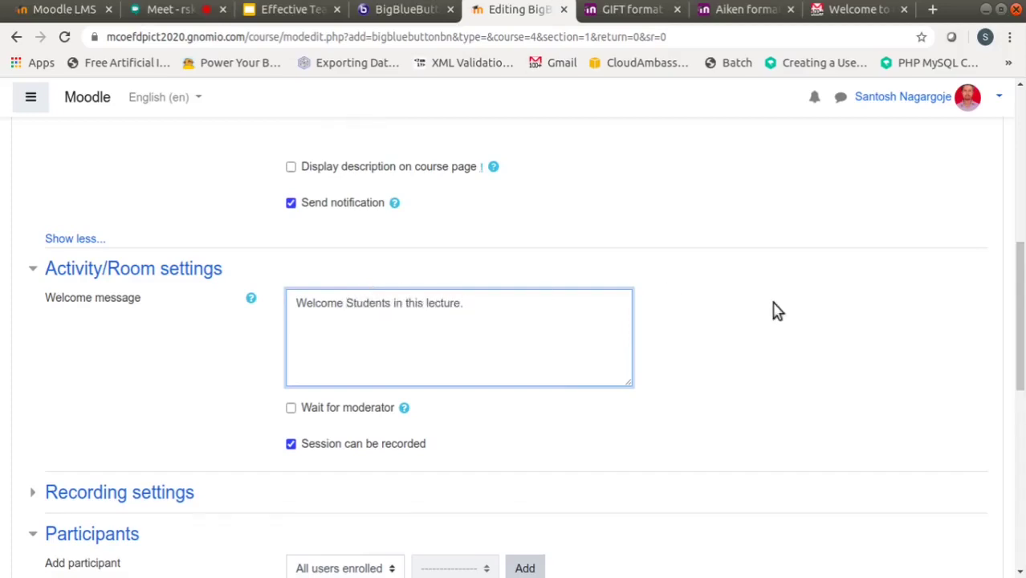
Expand the Recording settings section, which shows no settings can be edited.
mouse_move(1019, 329)
mouse_down()
mouse_move(1020, 317)
mouse_move(1021, 420)
mouse_move(1017, 320)
mouse_up()
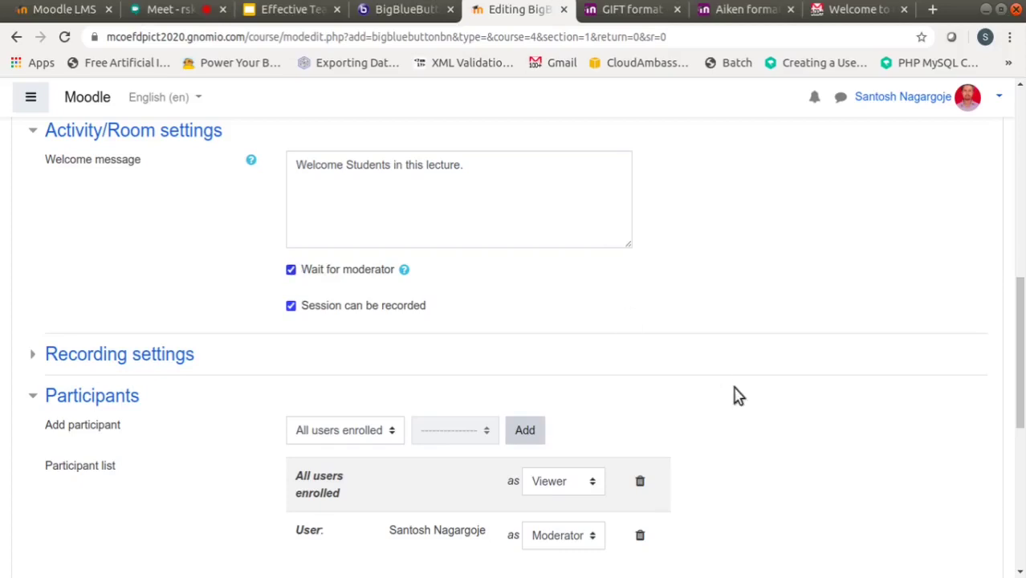
drag(1018, 366, 1022, 430)
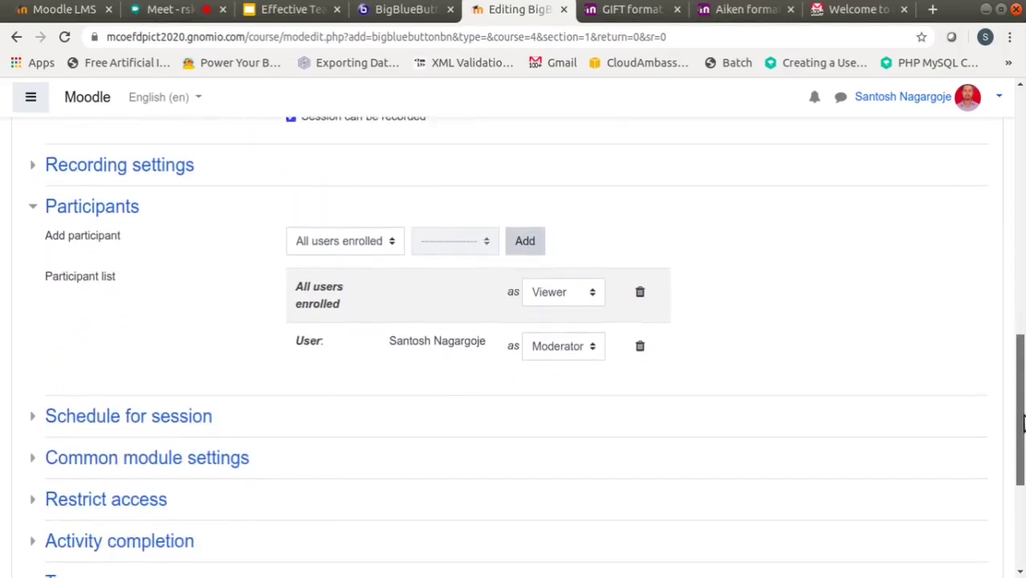
click(91, 163)
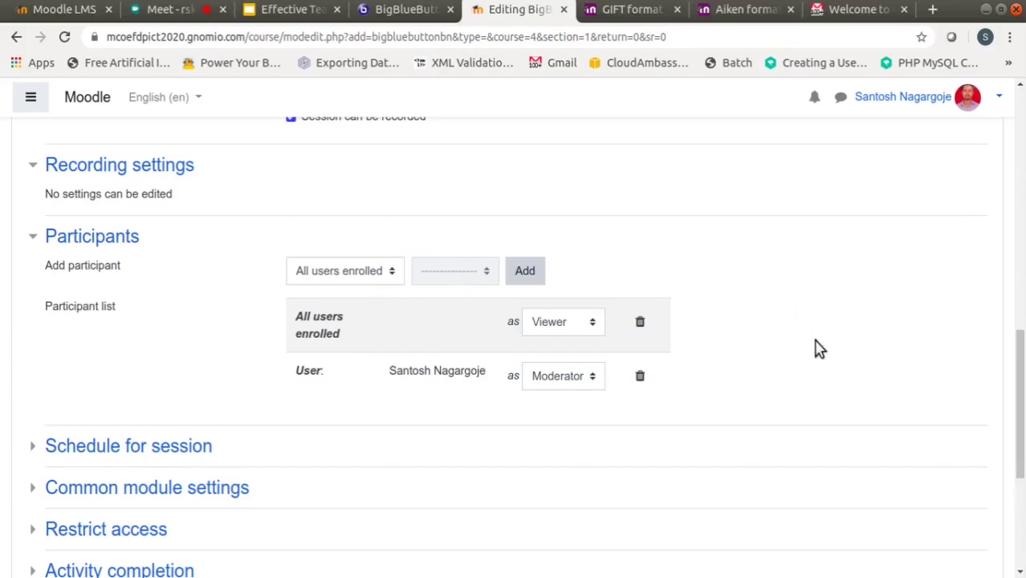
drag(1021, 405, 426, 349)
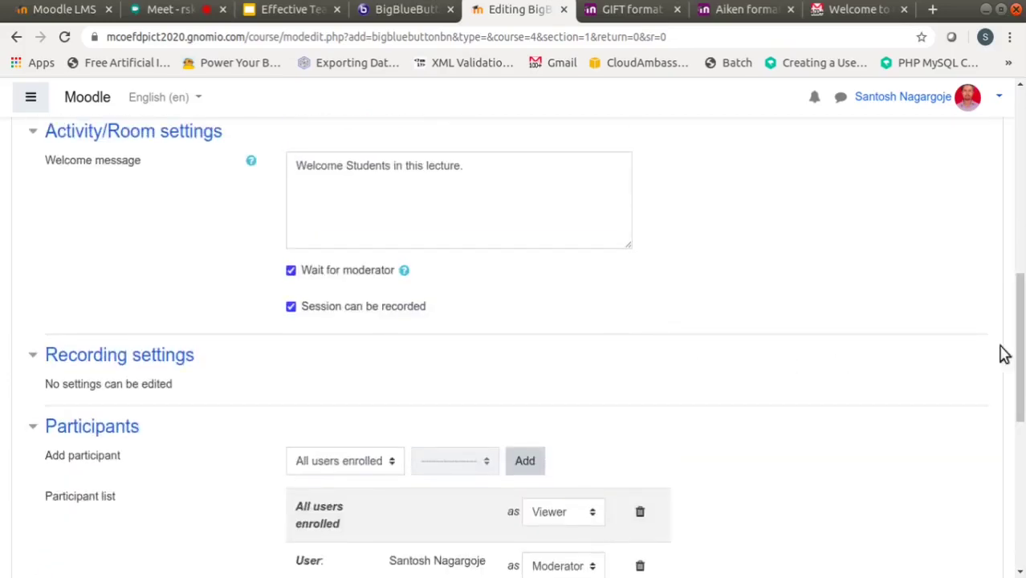
drag(1021, 369, 991, 403)
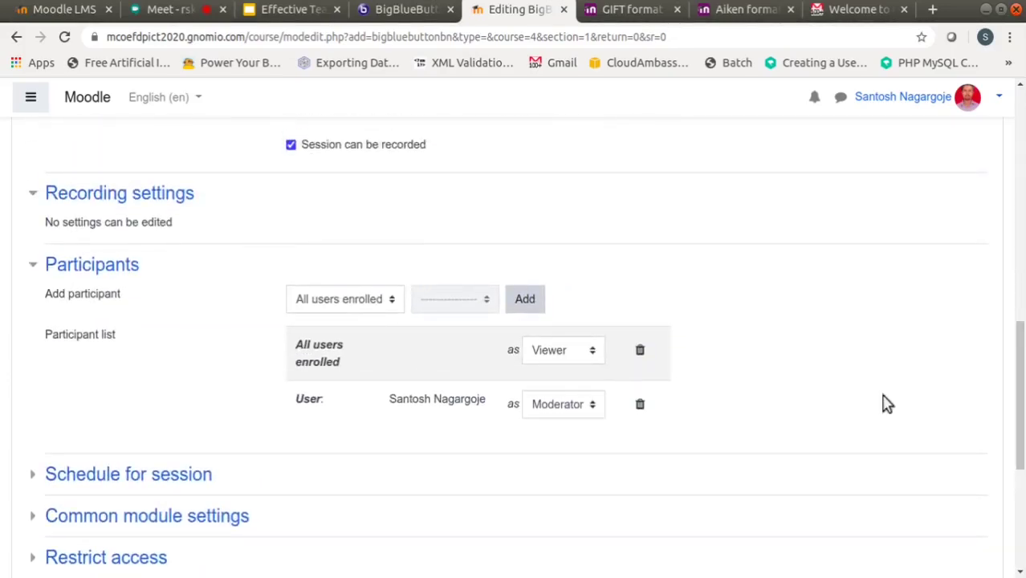
click(349, 310)
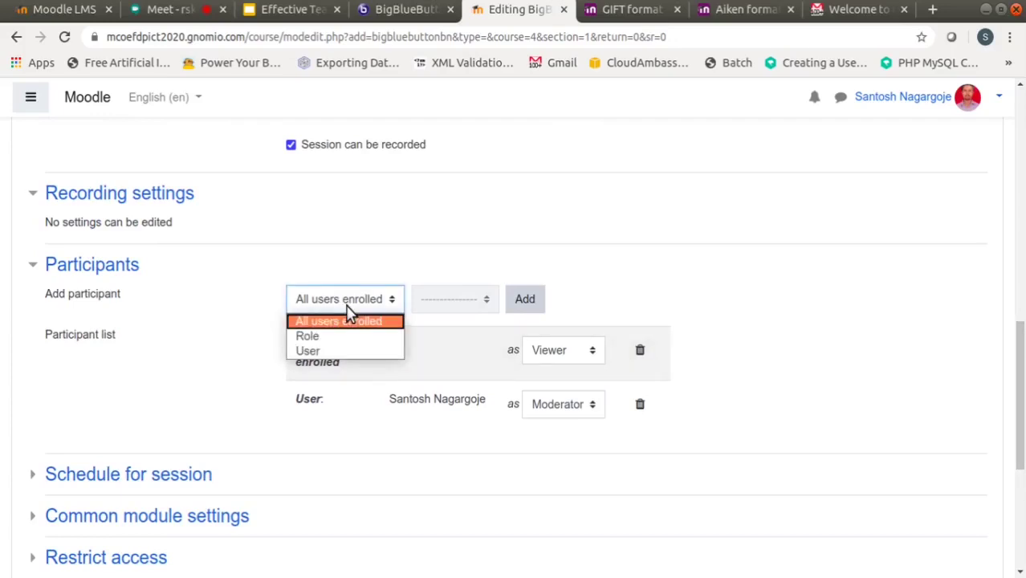
click(346, 306)
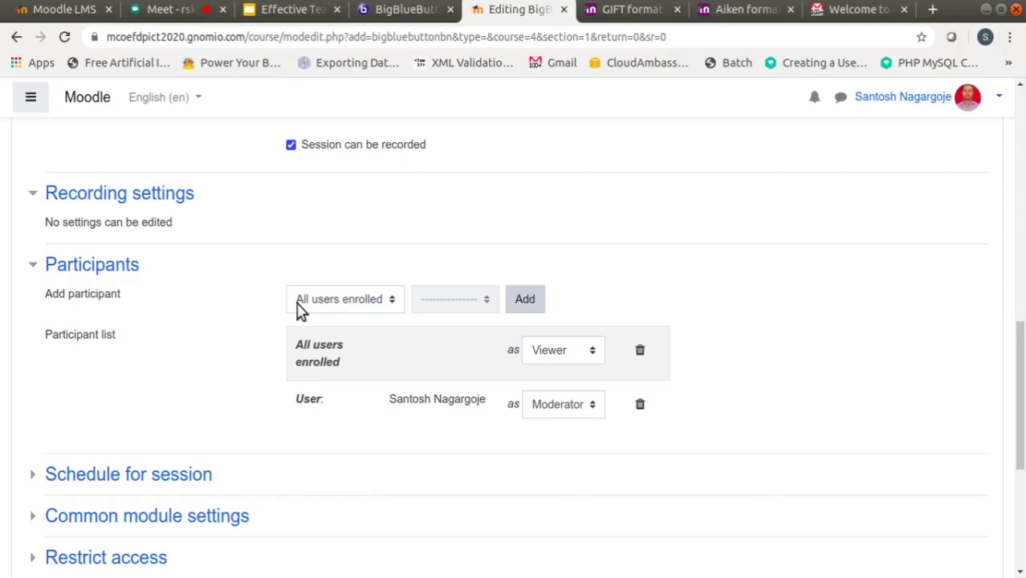
click(337, 309)
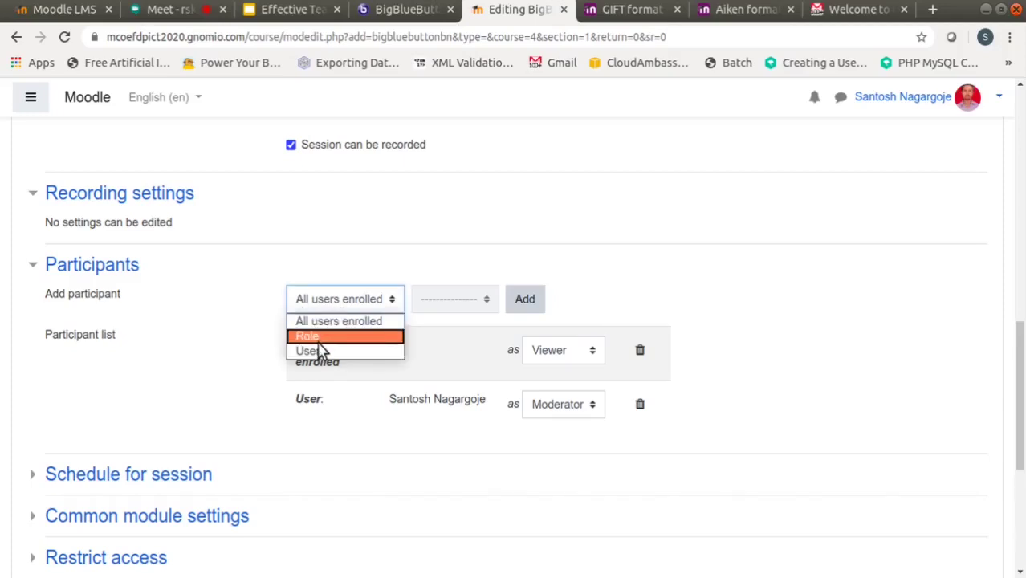
click(320, 337)
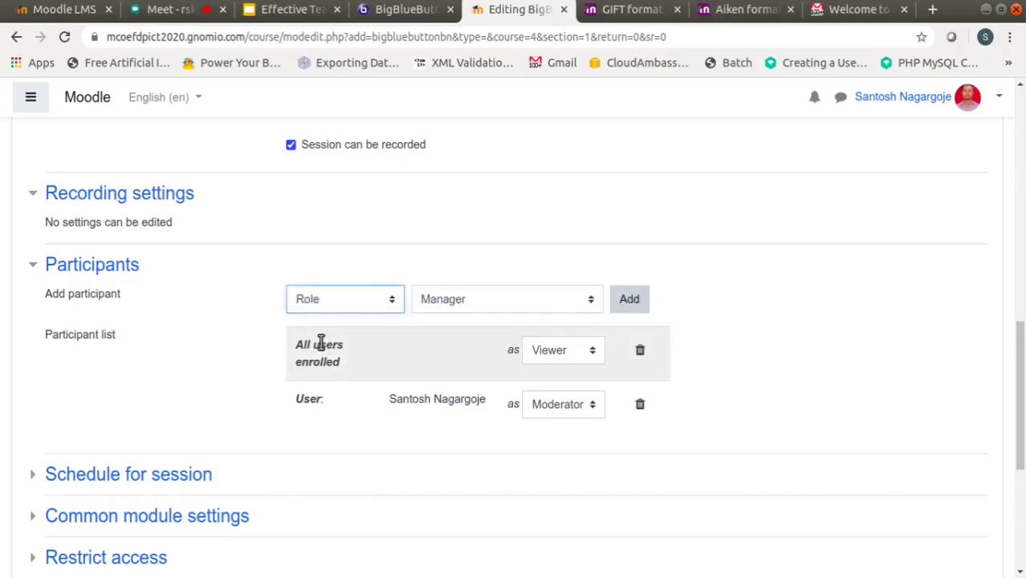
click(510, 301)
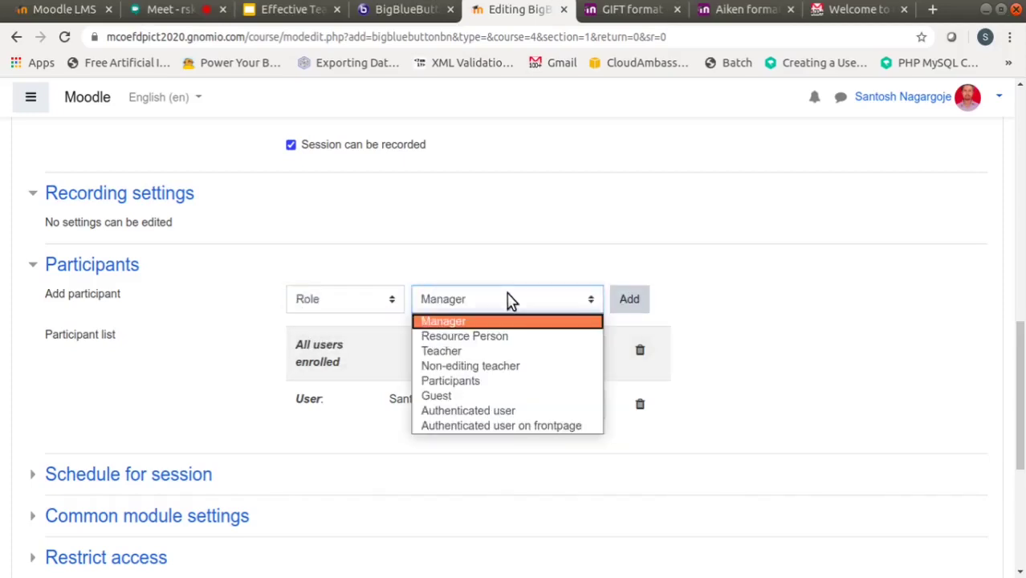
click(491, 337)
click(526, 313)
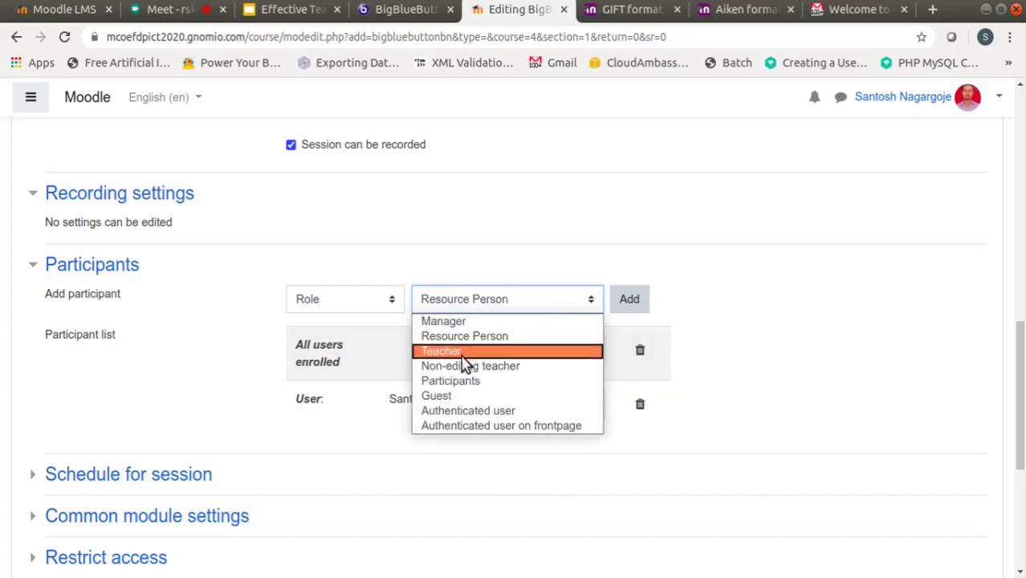
click(323, 301)
click(344, 305)
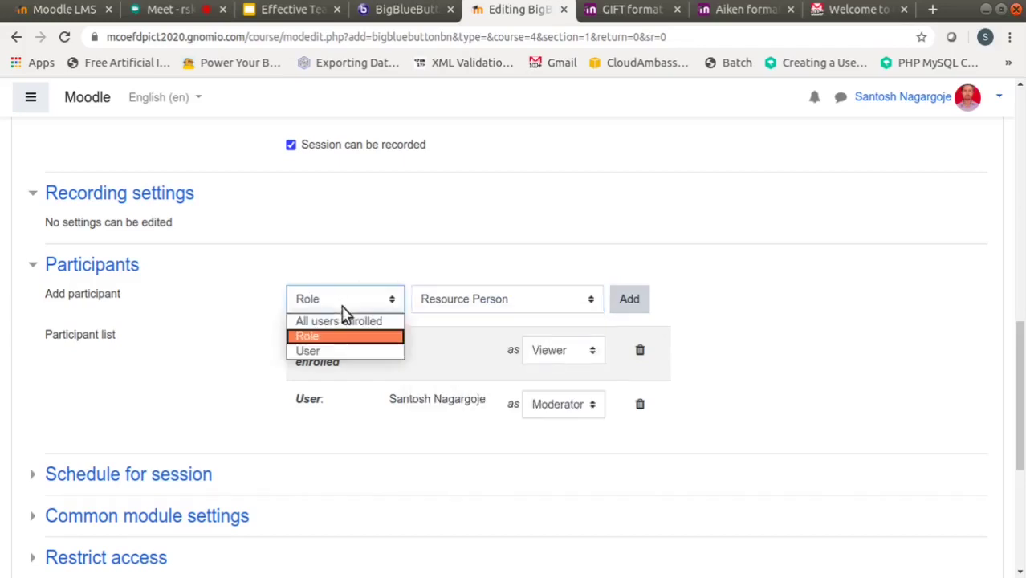
click(338, 322)
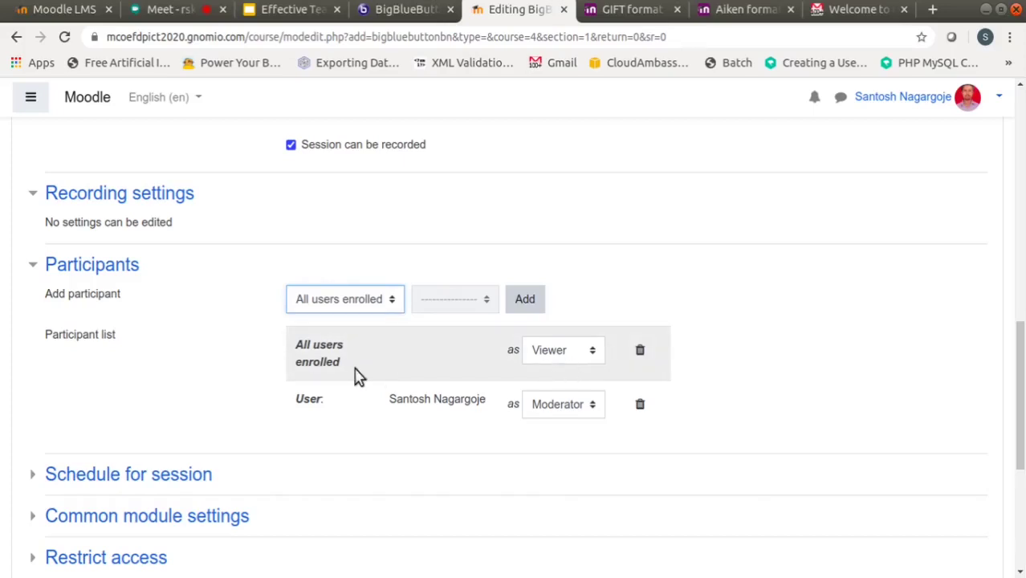
click(554, 353)
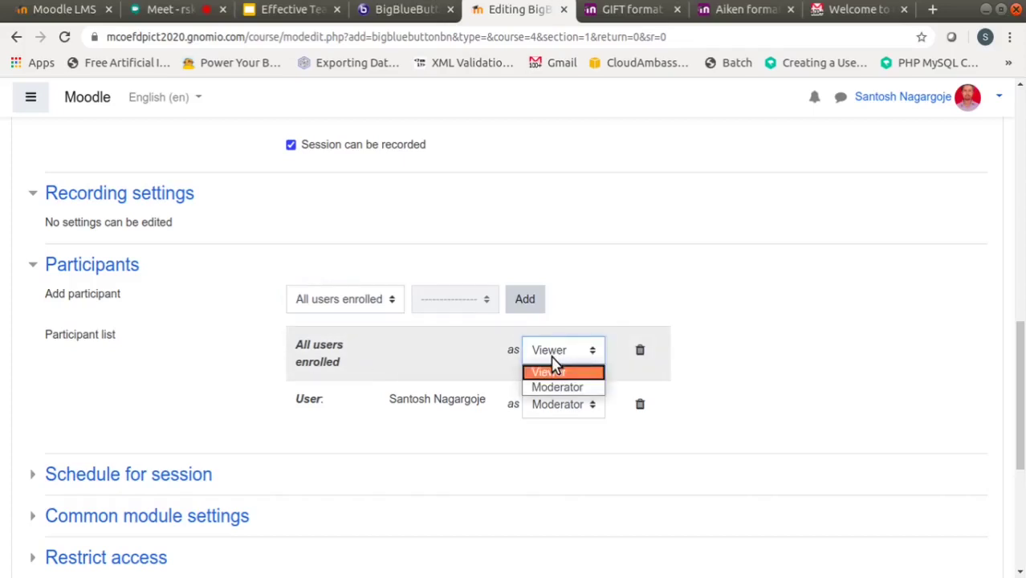
click(553, 361)
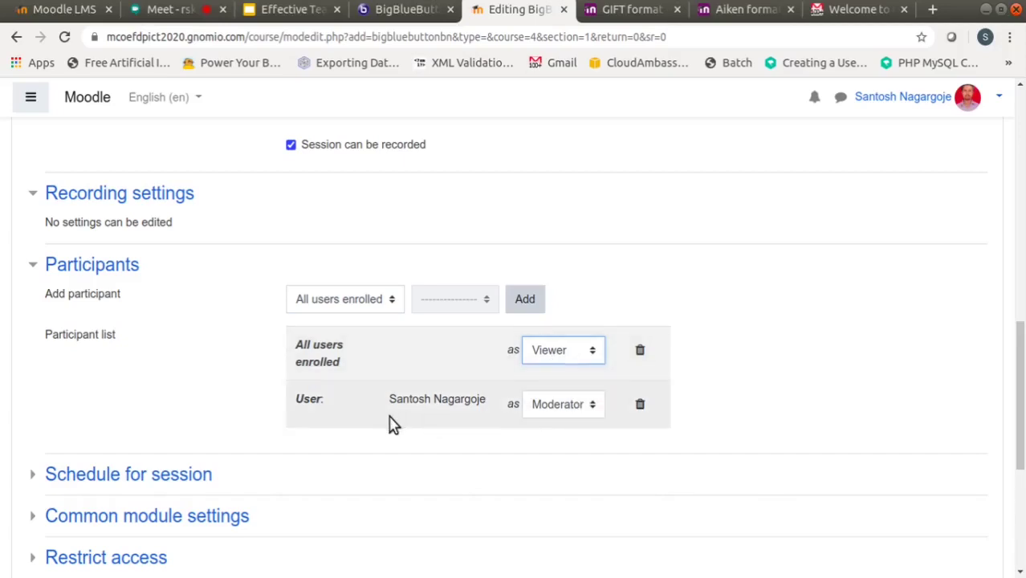
click(562, 418)
click(559, 416)
drag(1022, 413, 1022, 426)
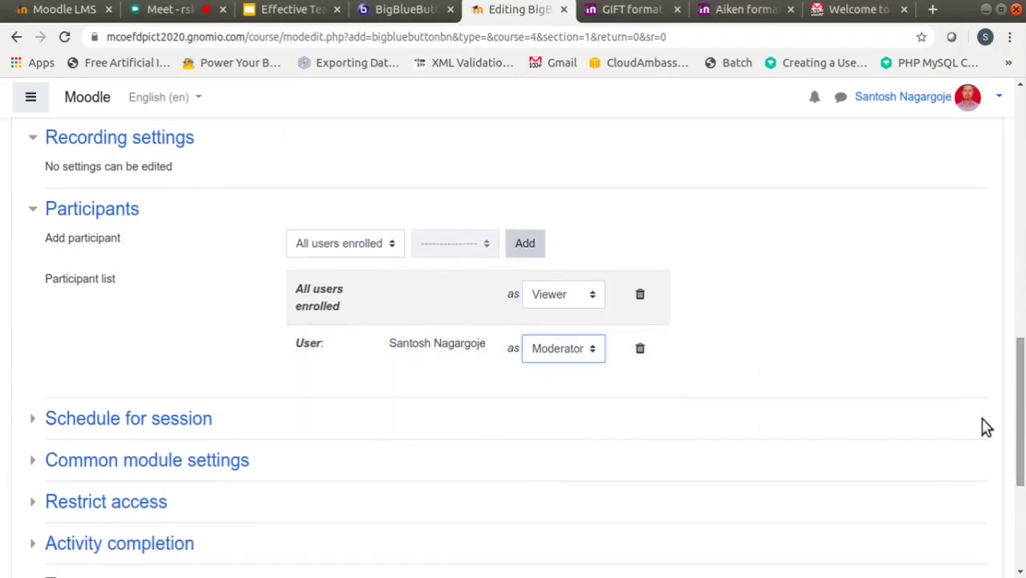
scroll(1021, 429, down, 3)
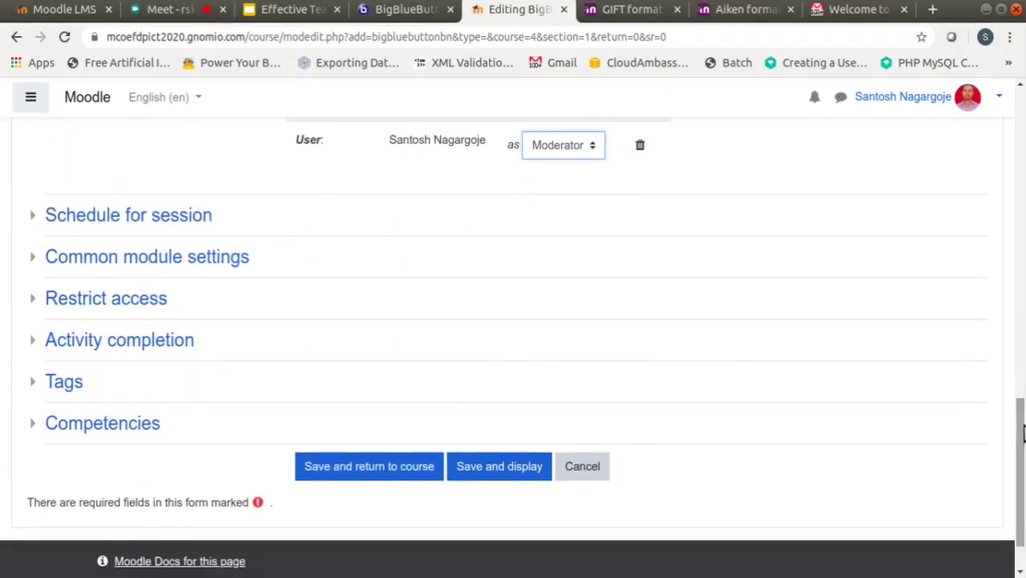
Enable the join opening time and set it to 17 June 2020, 14:19.
click(164, 225)
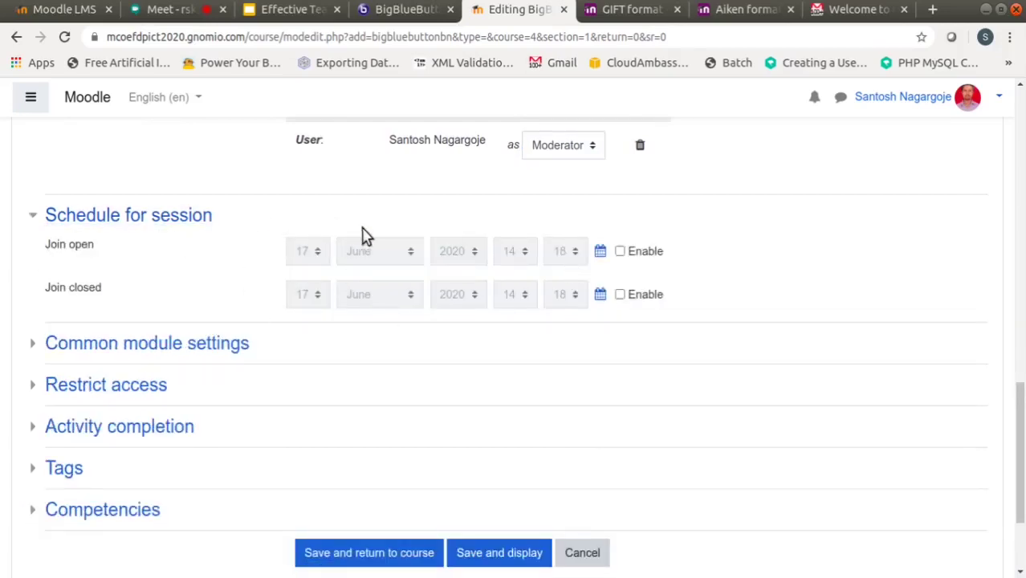
click(620, 252)
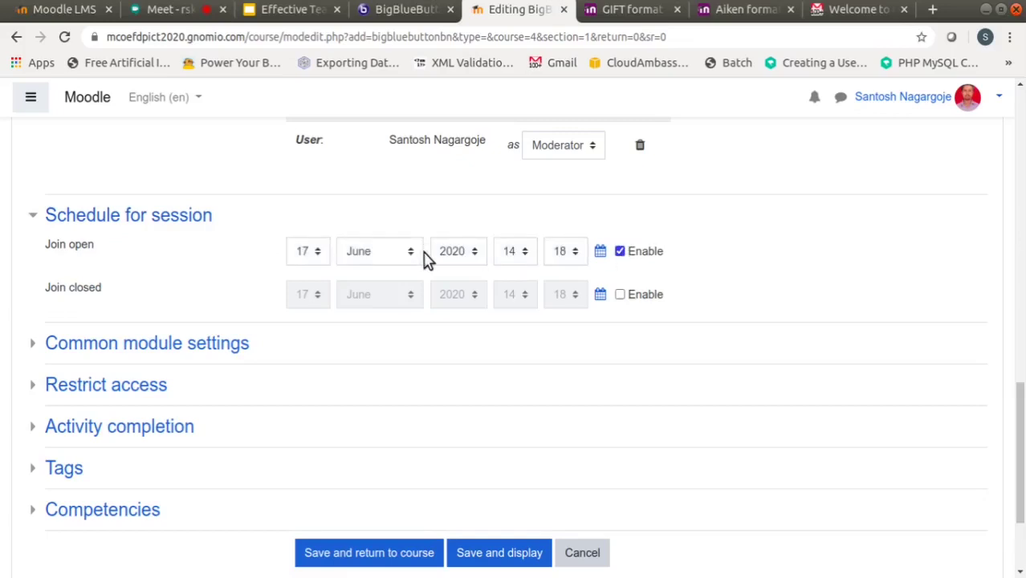
click(561, 259)
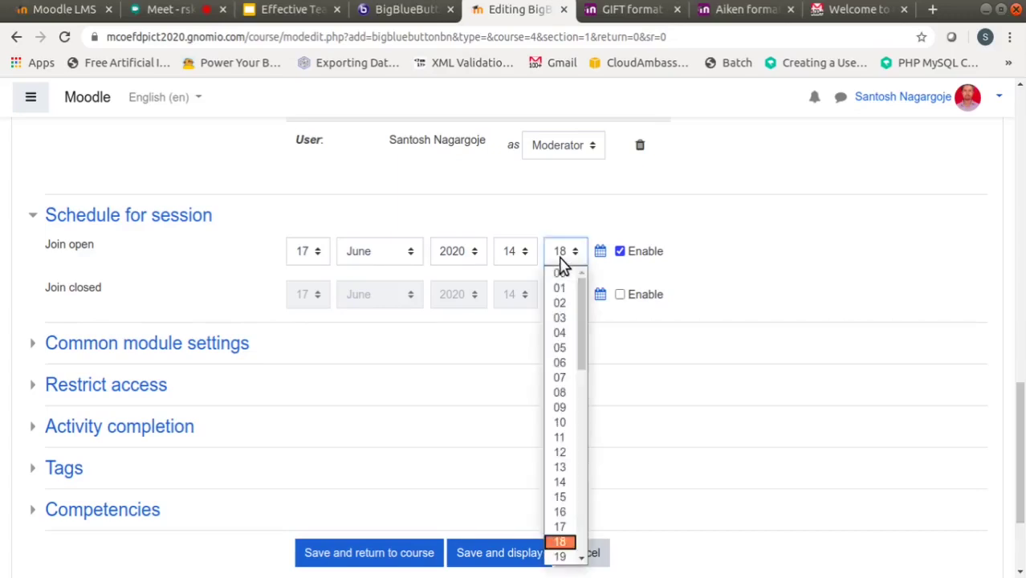
click(561, 556)
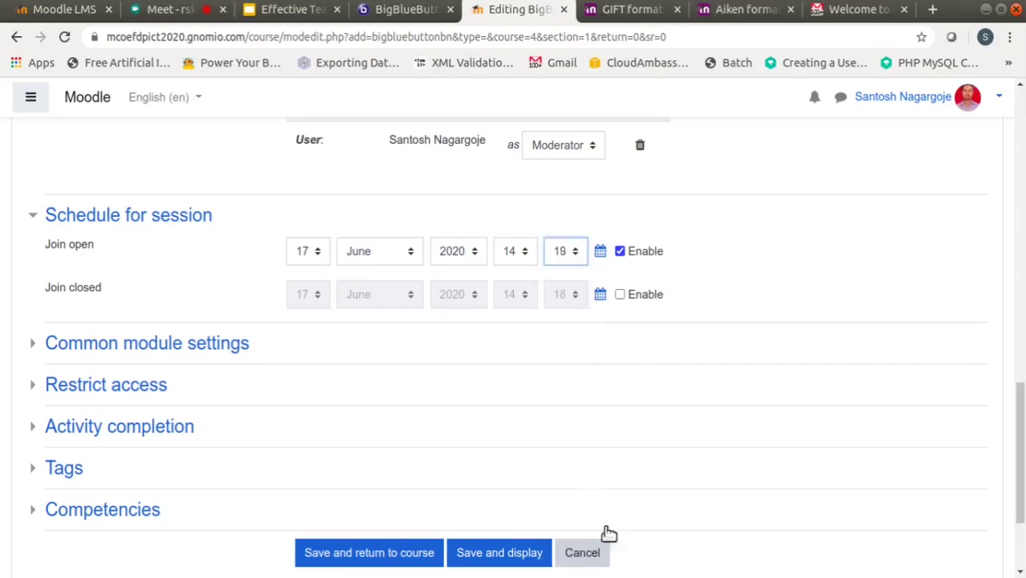
Enable the join closing time and set it to 15:18 the same day.
click(620, 295)
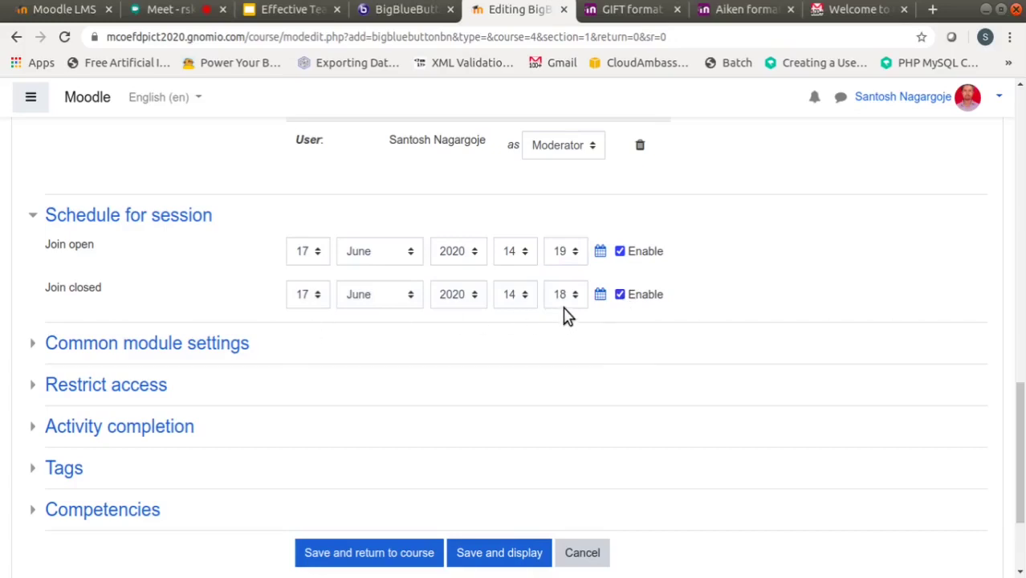
click(520, 304)
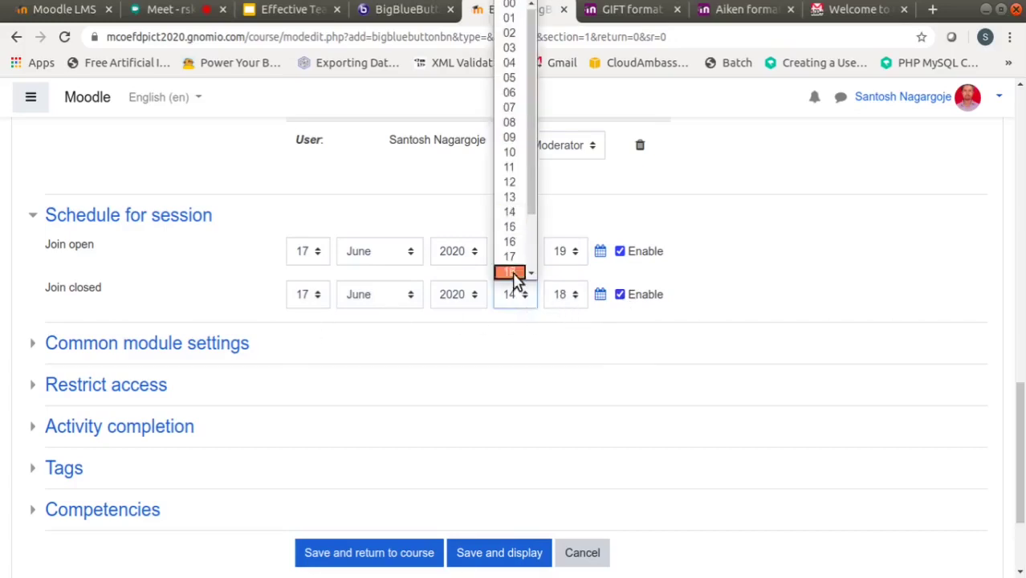
click(512, 227)
click(824, 248)
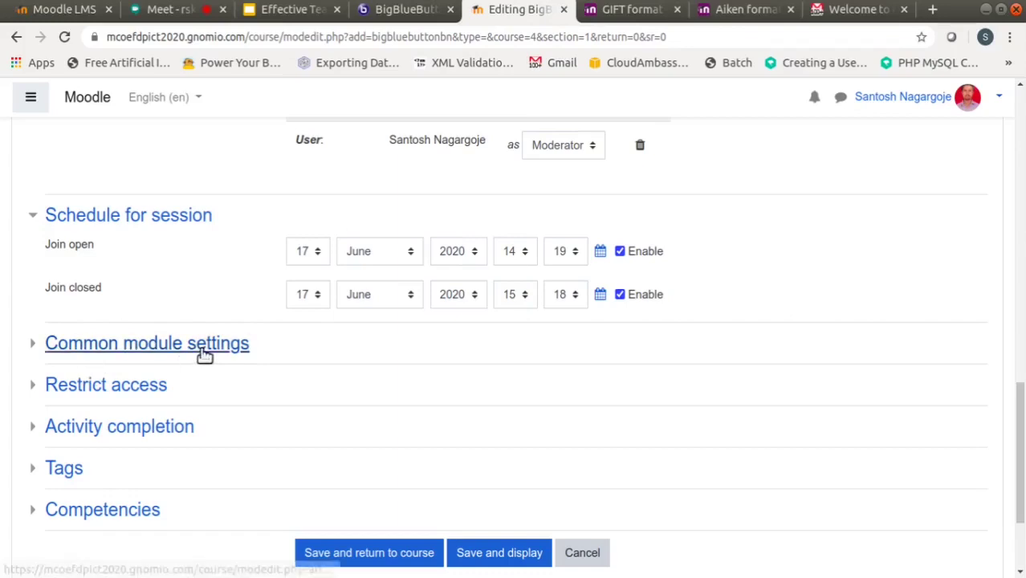
Expand Common module settings and leave Group mode on 'No groups'.
click(138, 354)
drag(1019, 369, 1020, 454)
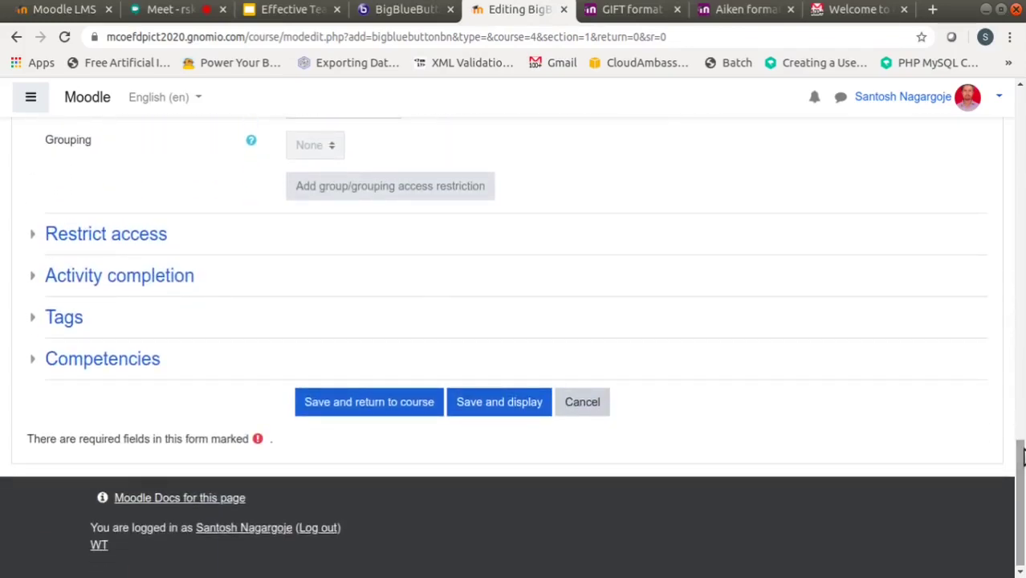
scroll(1021, 458, up, 1)
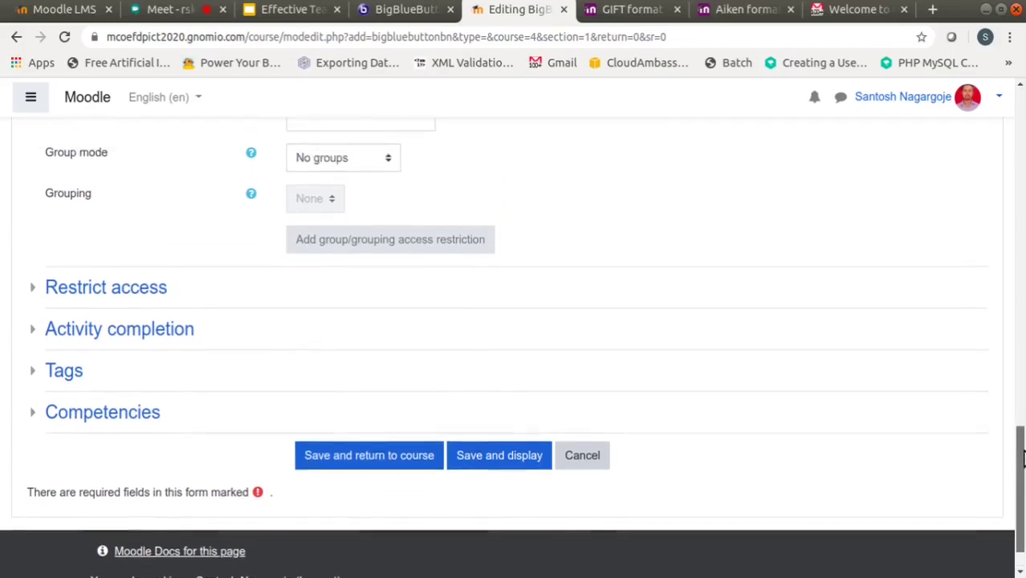
click(319, 195)
click(320, 206)
scroll(1023, 469, down, 2)
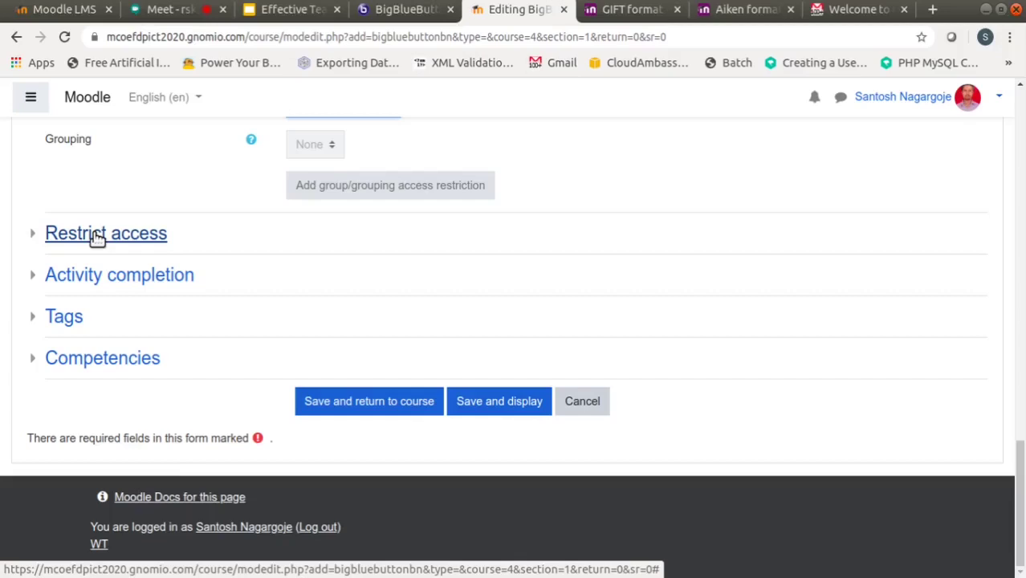
Expand Restrict access and bring up the Add restriction choices.
click(121, 236)
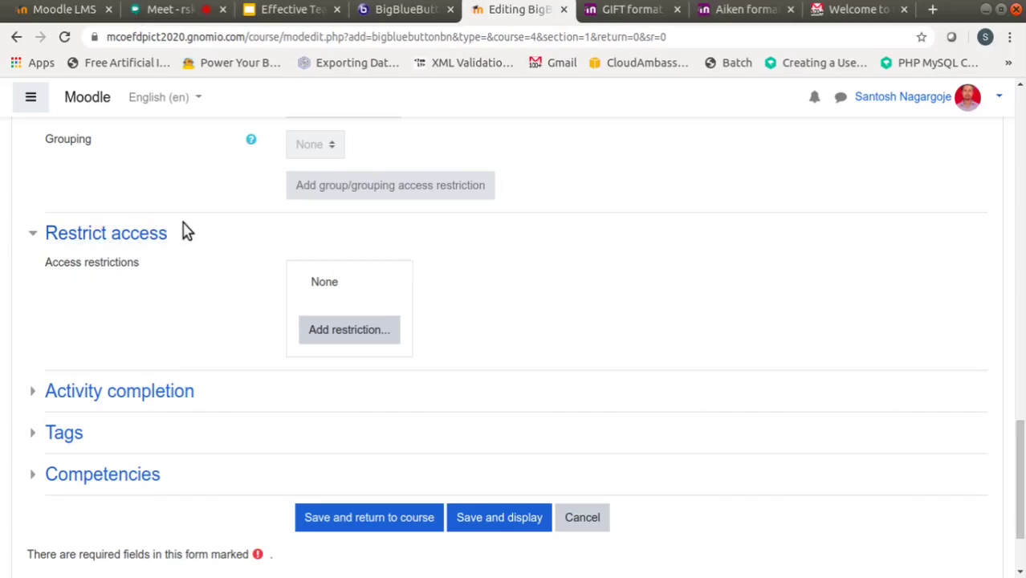
click(338, 330)
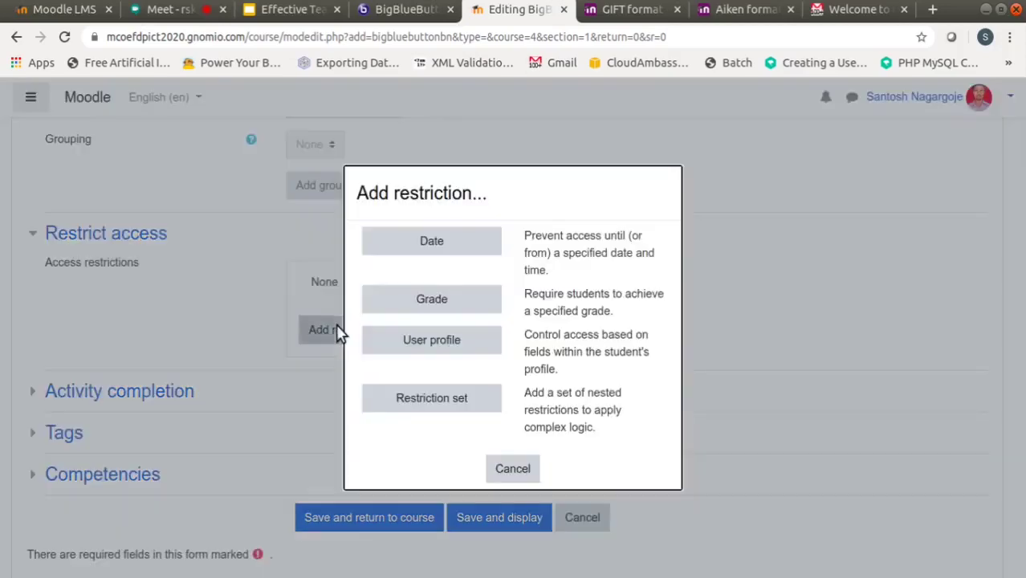
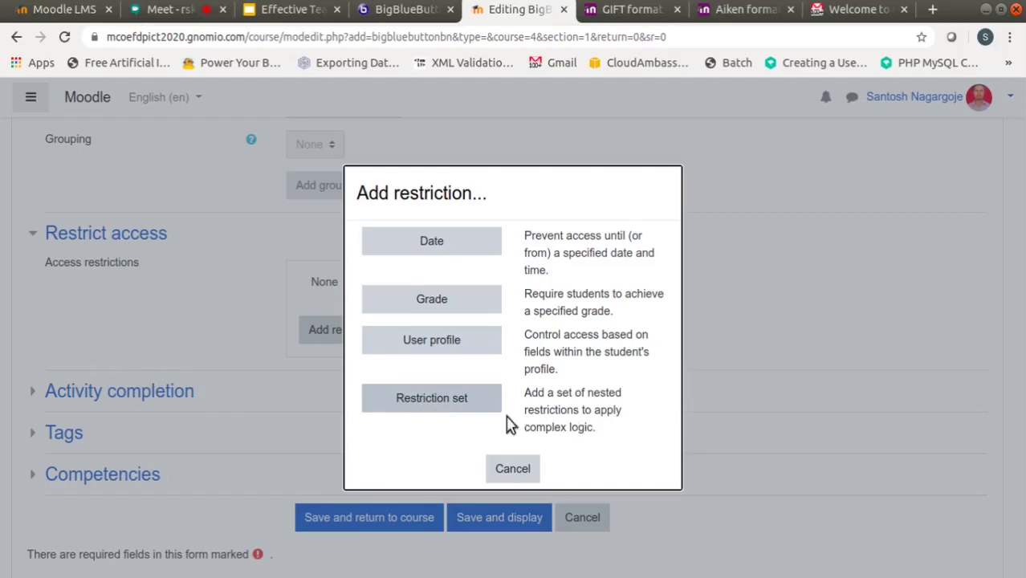
Close the restriction choices without adding one and open the Activity completion tracking options.
click(501, 470)
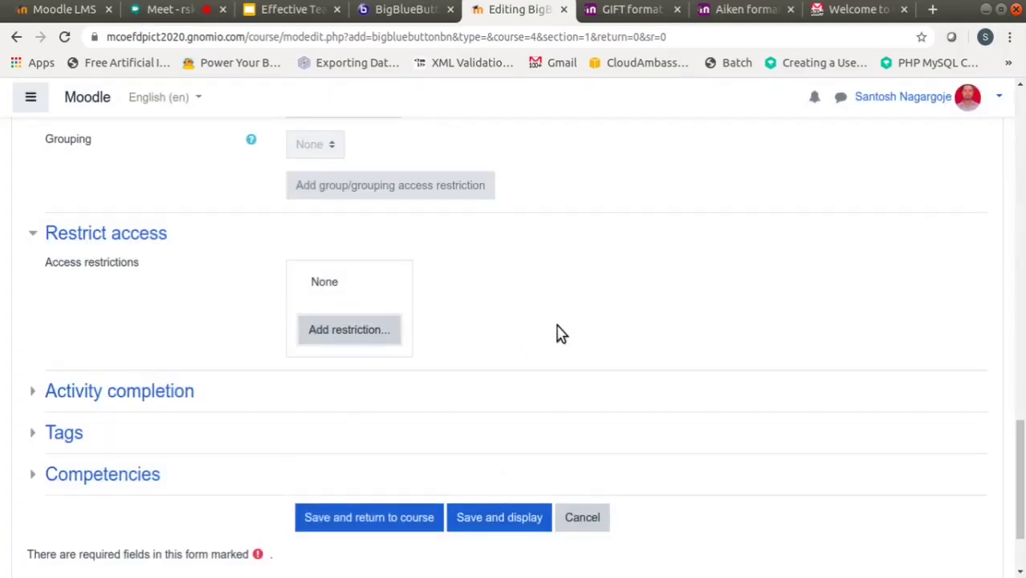
scroll(555, 332, down, 2)
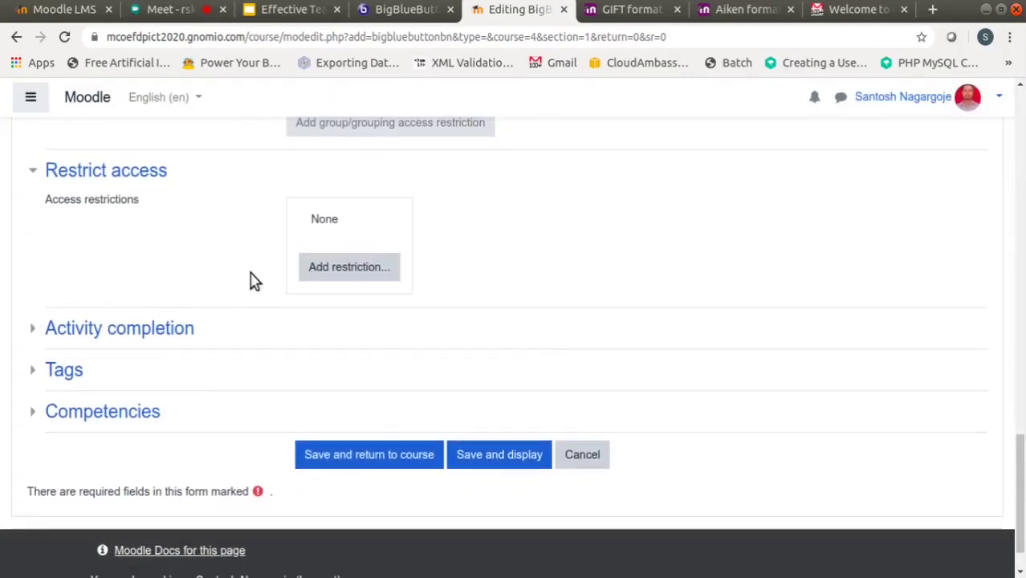
click(128, 334)
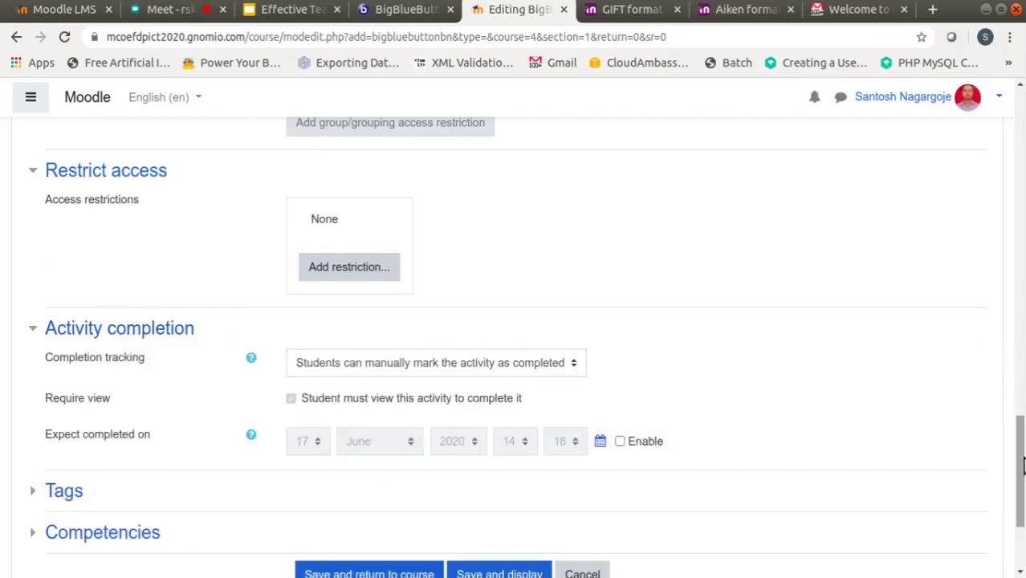
scroll(1023, 458, down, 3)
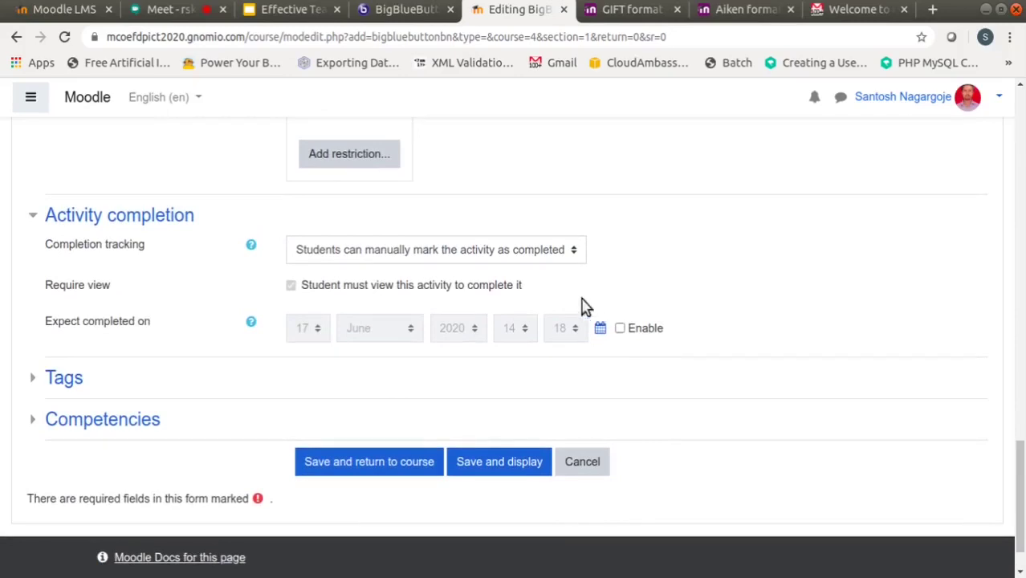
click(460, 247)
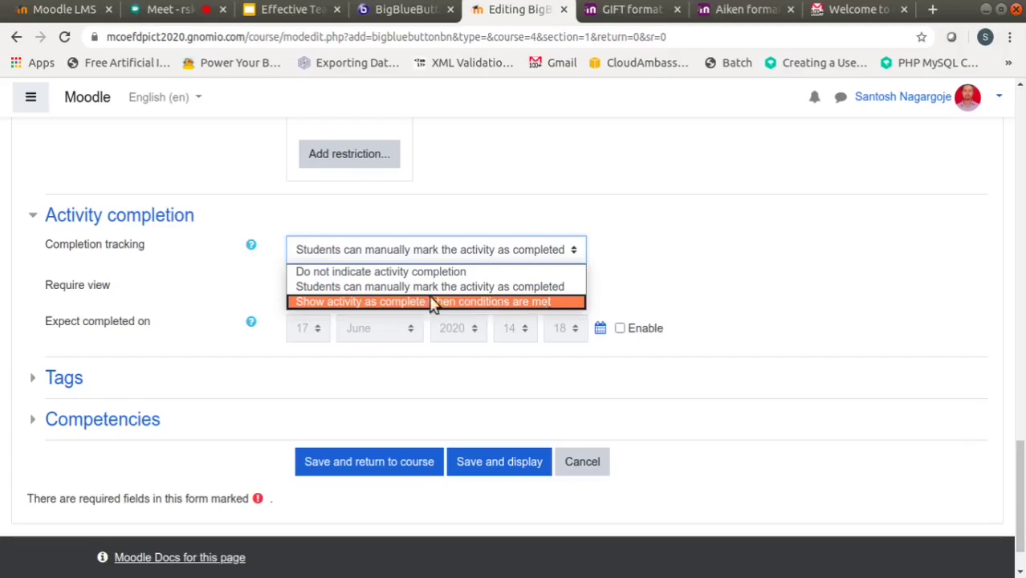
Set completion tracking to 'Show activity as complete when conditions are met', then expand Tags.
click(362, 303)
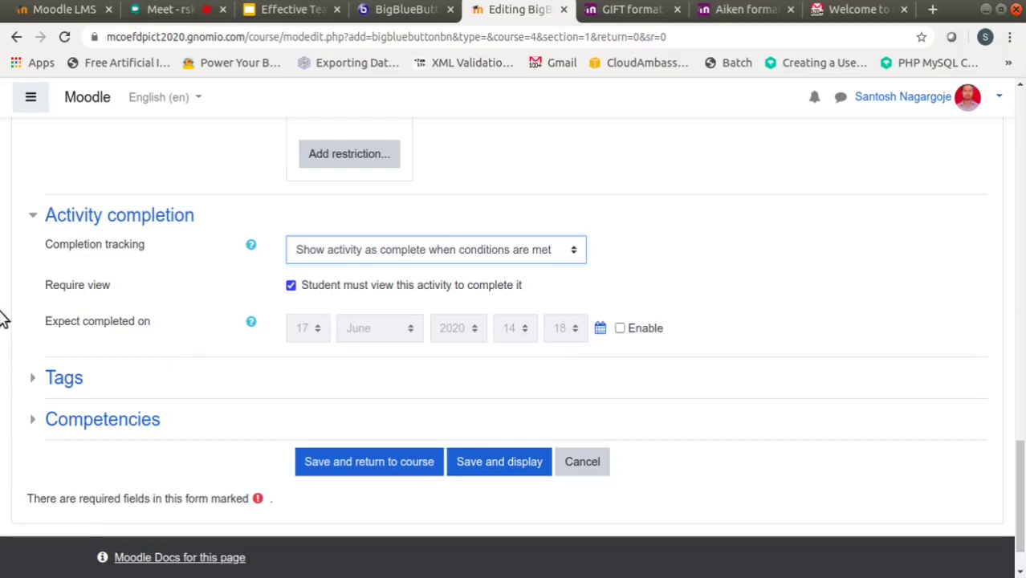
click(56, 380)
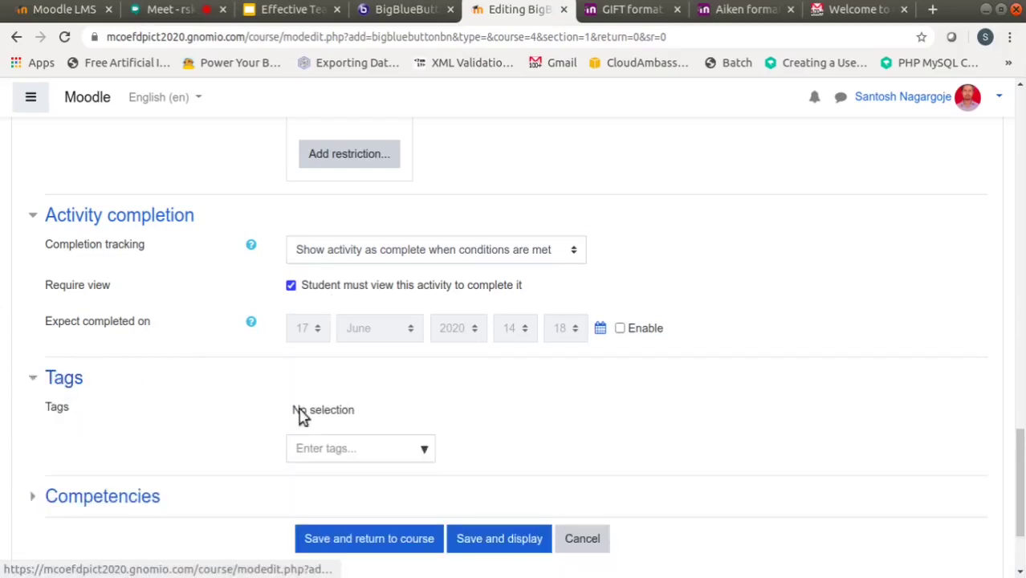
Add the tags 'Online Lecture' and 'WT Lecture' to the BigBlueButton activity.
click(360, 452)
text(On)
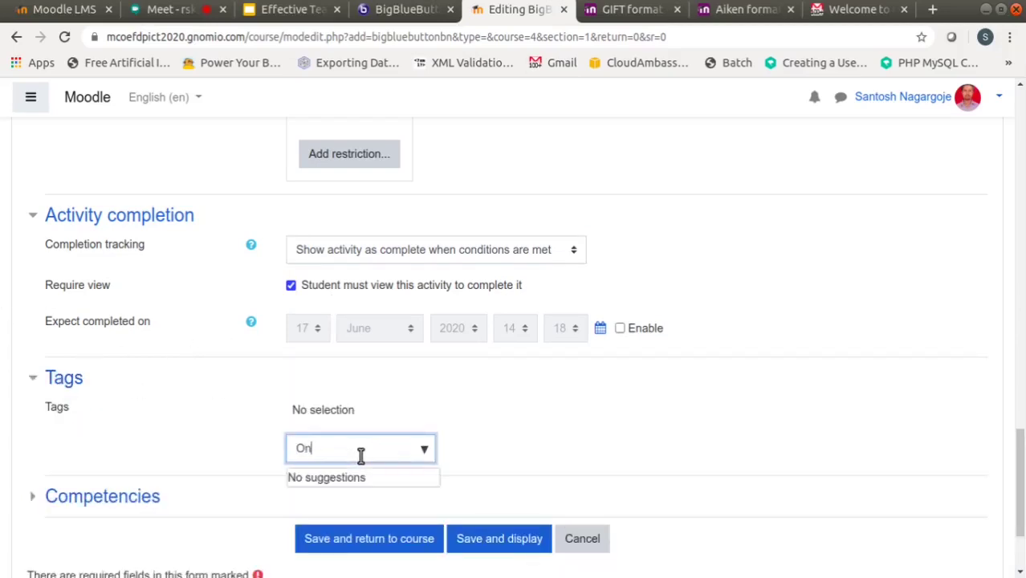
text(line Lecture)
key(Return)
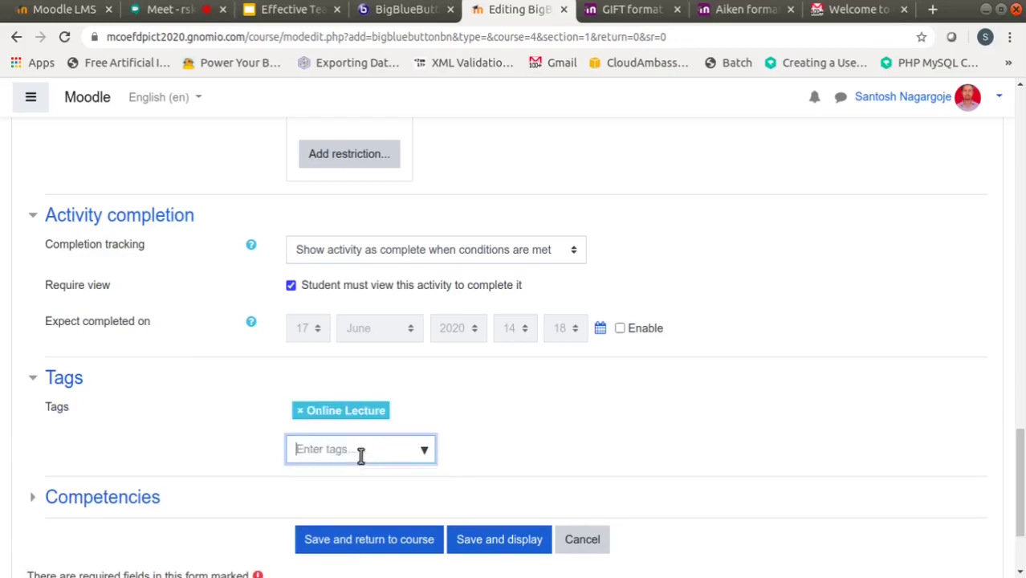
text(WT Le)
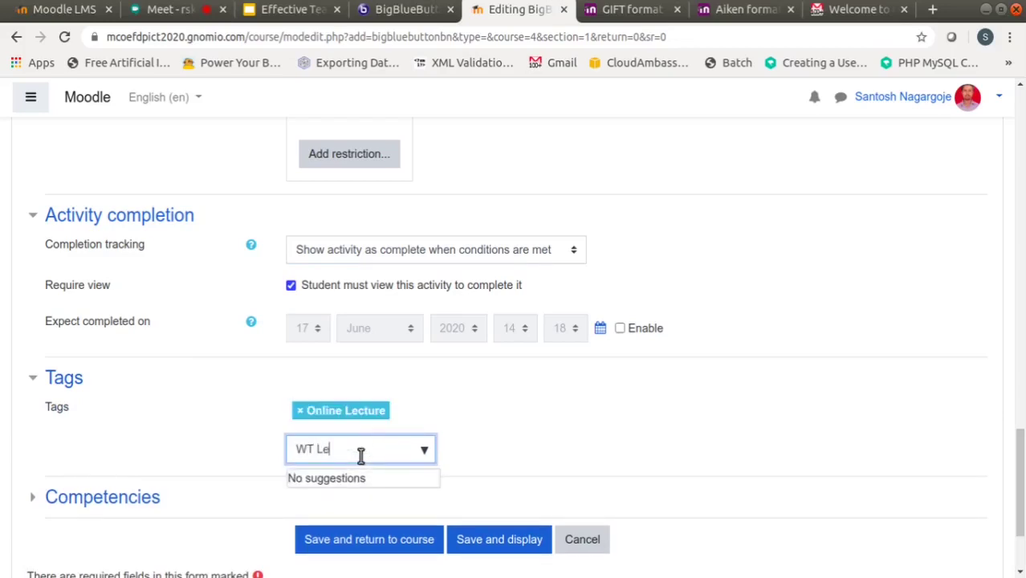
text(cture)
key(Return)
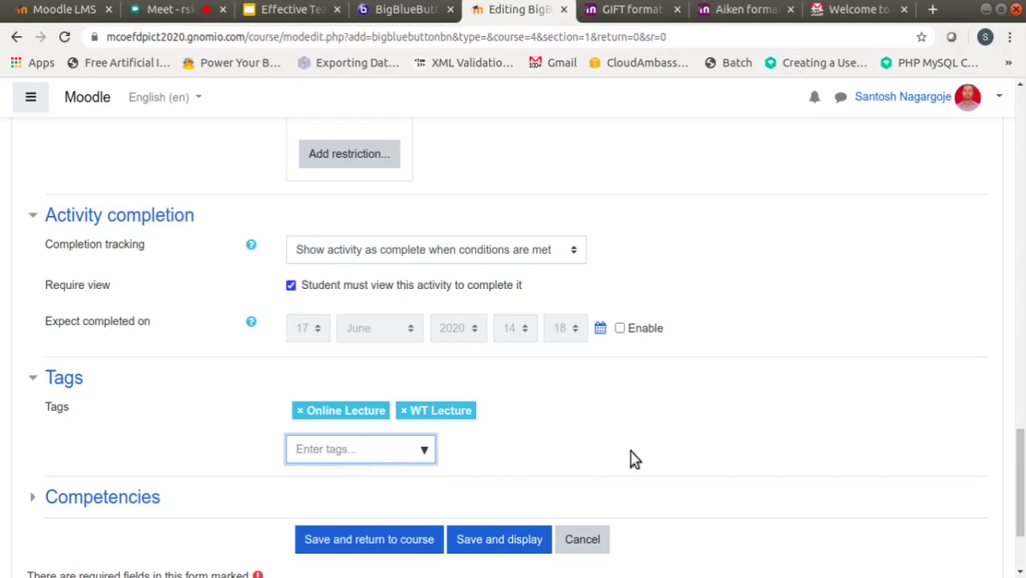
click(117, 501)
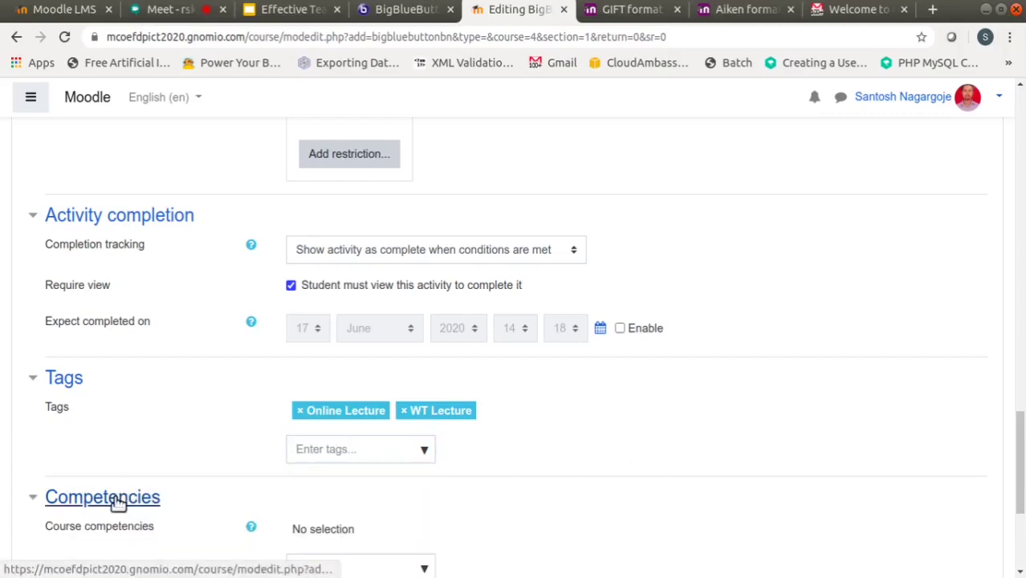
click(117, 501)
drag(1019, 486, 1023, 184)
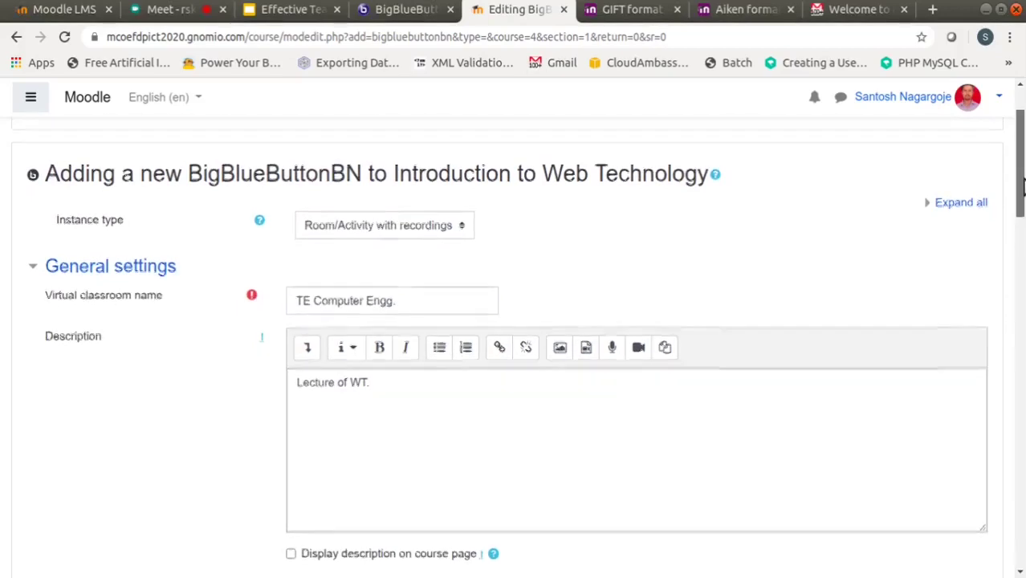
Review the form and save the 'TE Computer Engg.' activity, displaying its session page.
drag(1022, 184, 1023, 196)
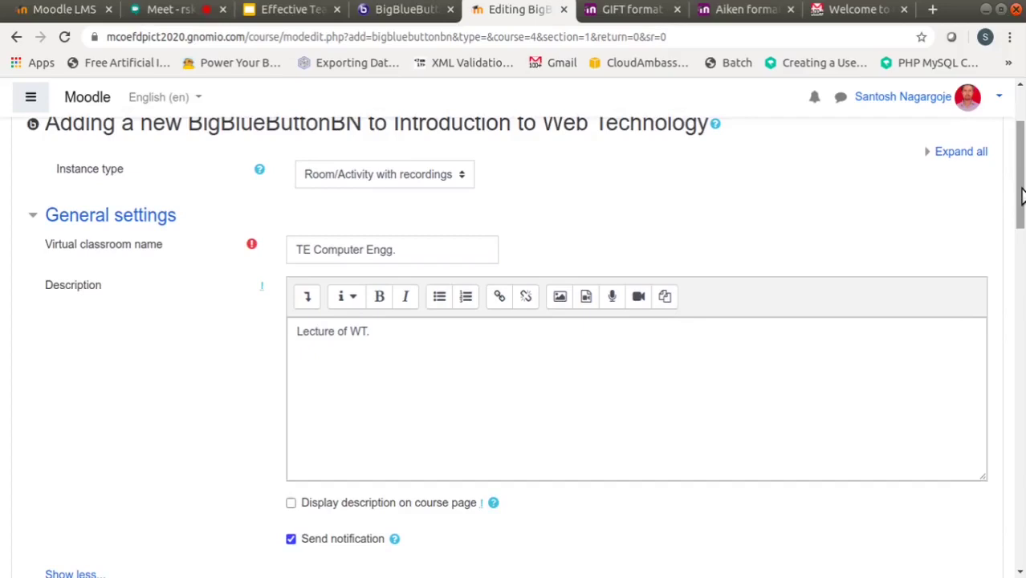
drag(1022, 196, 1018, 546)
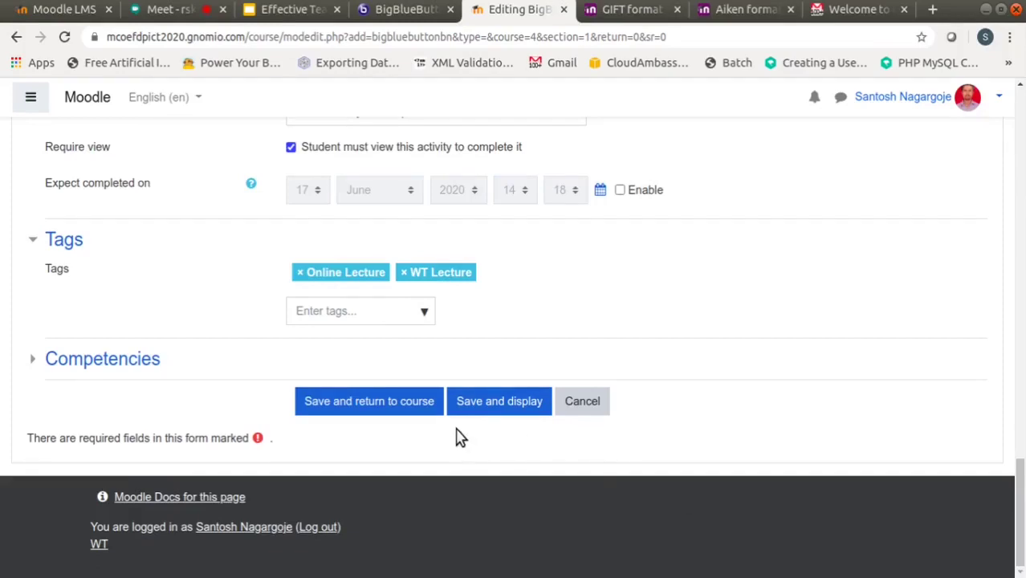
click(504, 408)
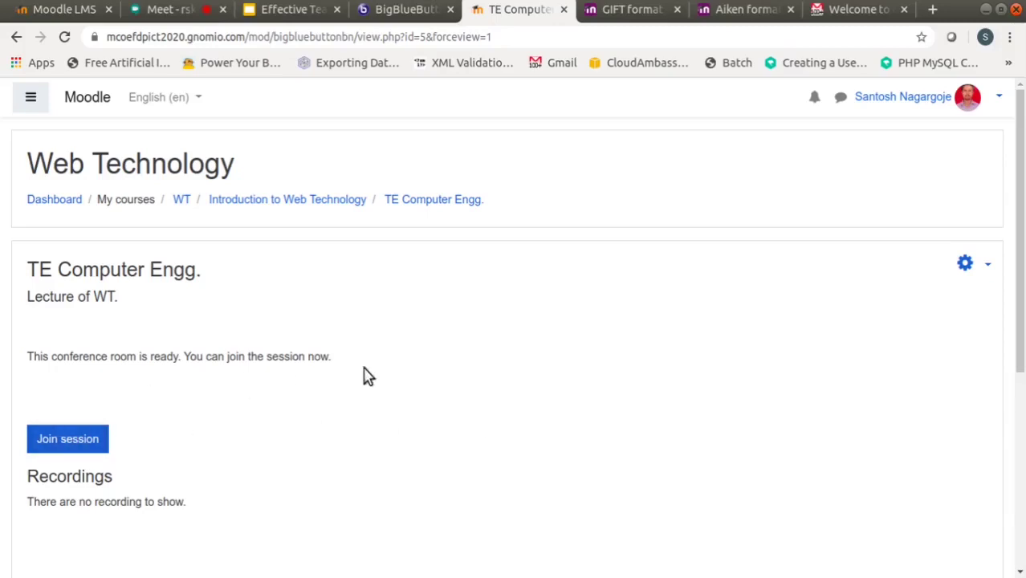
Go back to the Introduction to Web Technology course page and show the navigation drawer.
click(331, 204)
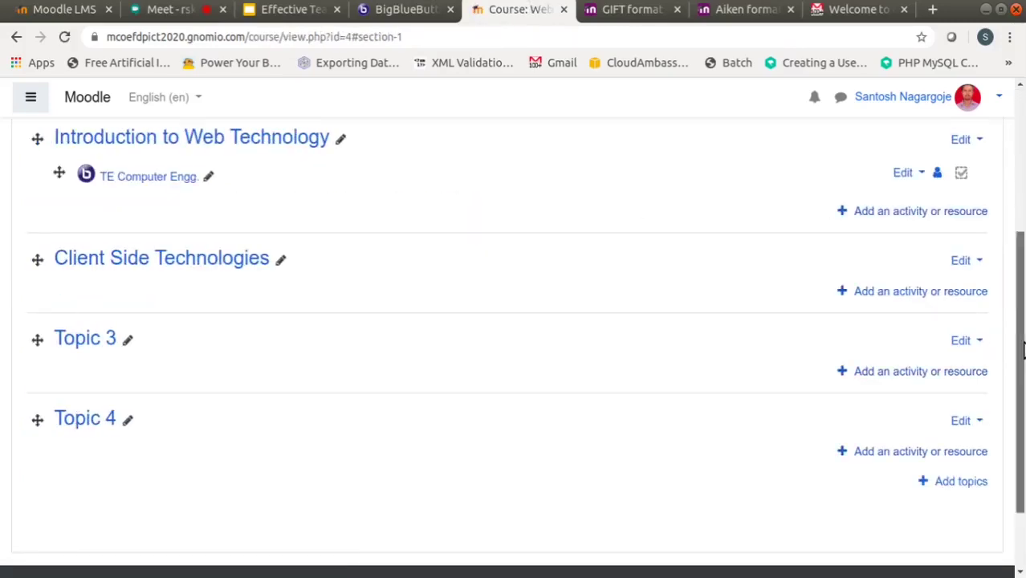
scroll(1021, 349, up, 3)
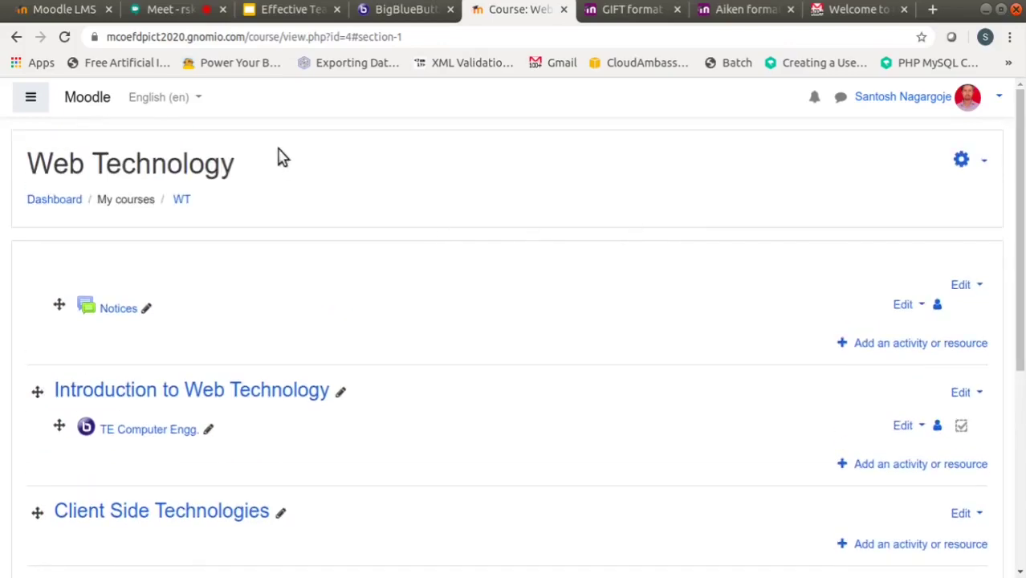
click(31, 99)
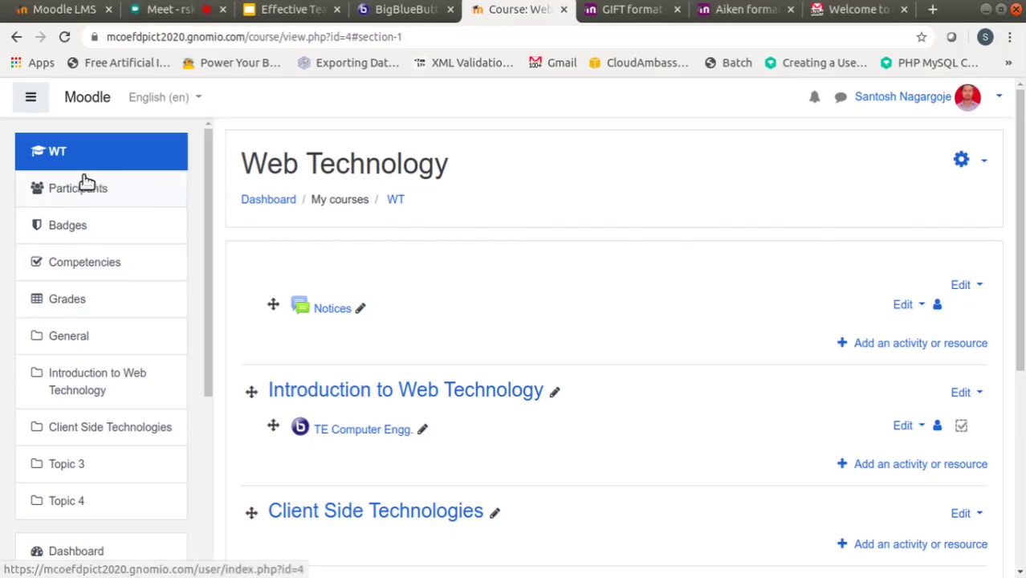
Open the course Participants page and bring up the Enrol users dialog.
click(69, 198)
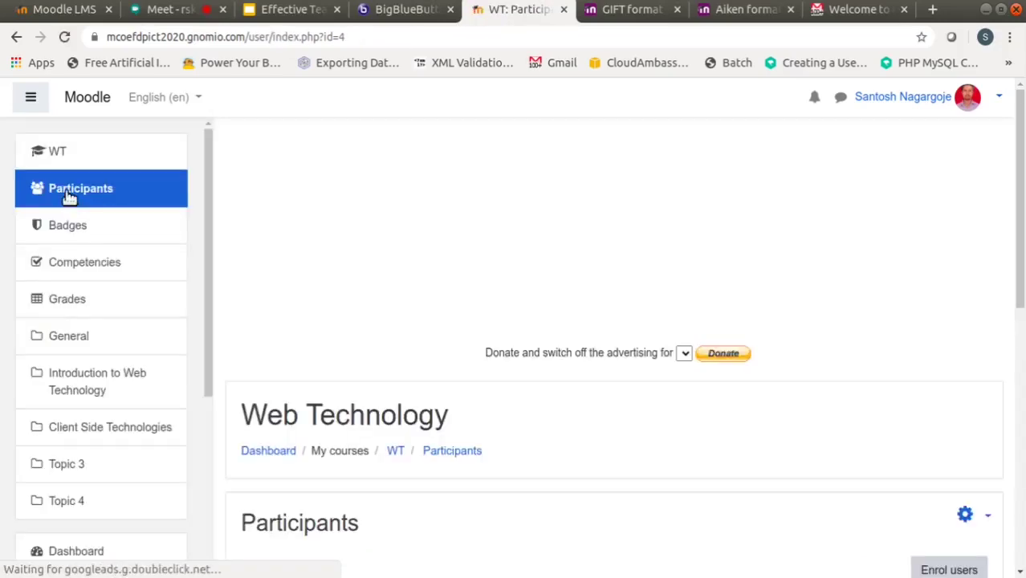
drag(1020, 228, 1022, 359)
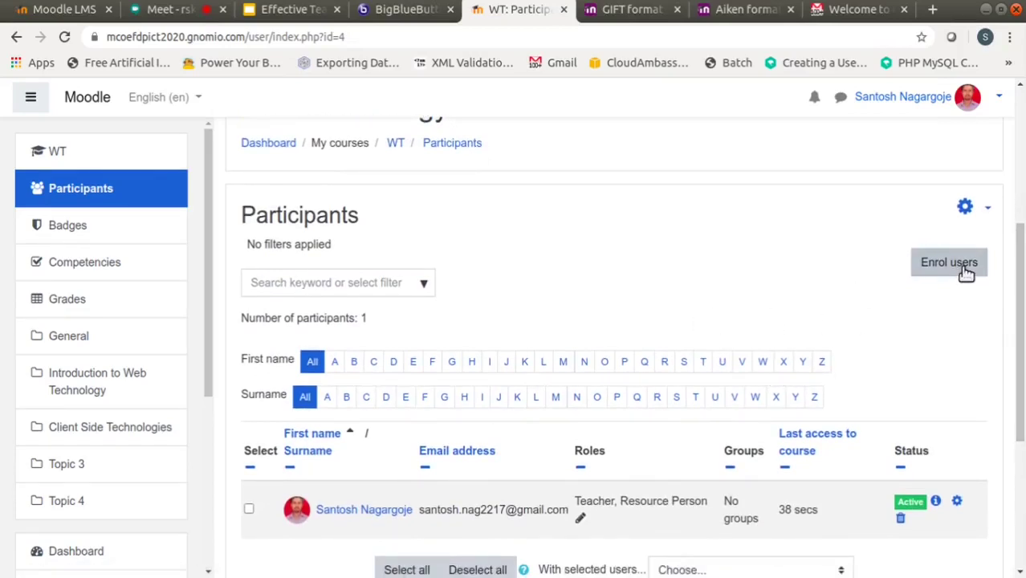
drag(1023, 267, 1022, 234)
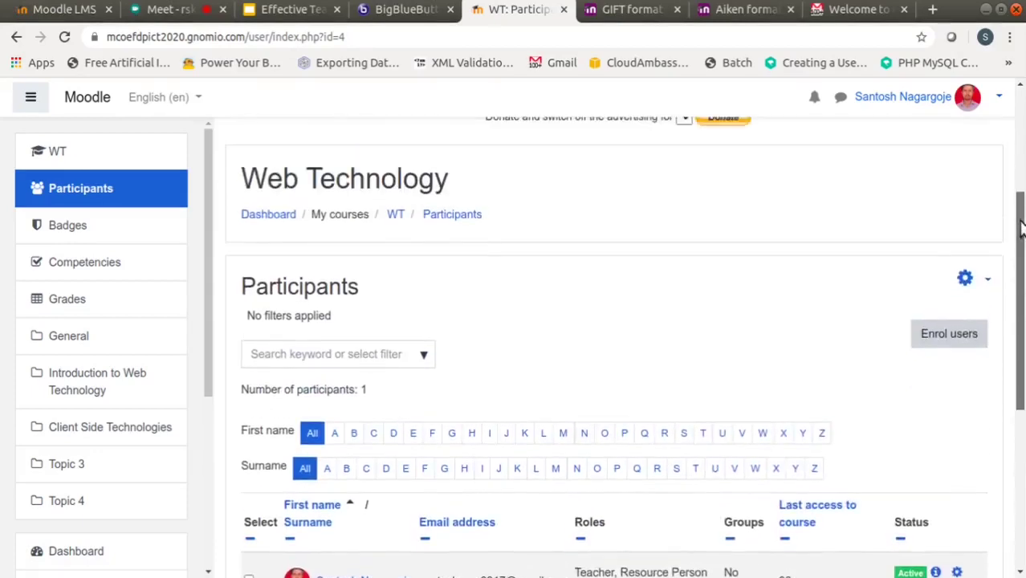
click(940, 336)
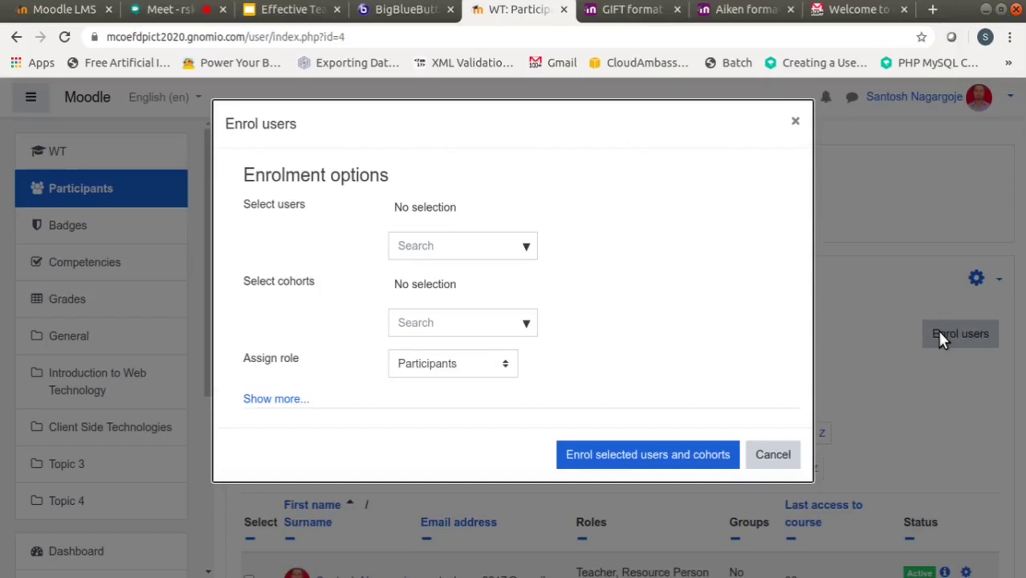
Search users and select the first demo student account for enrolment, then focus the cohort search.
click(491, 245)
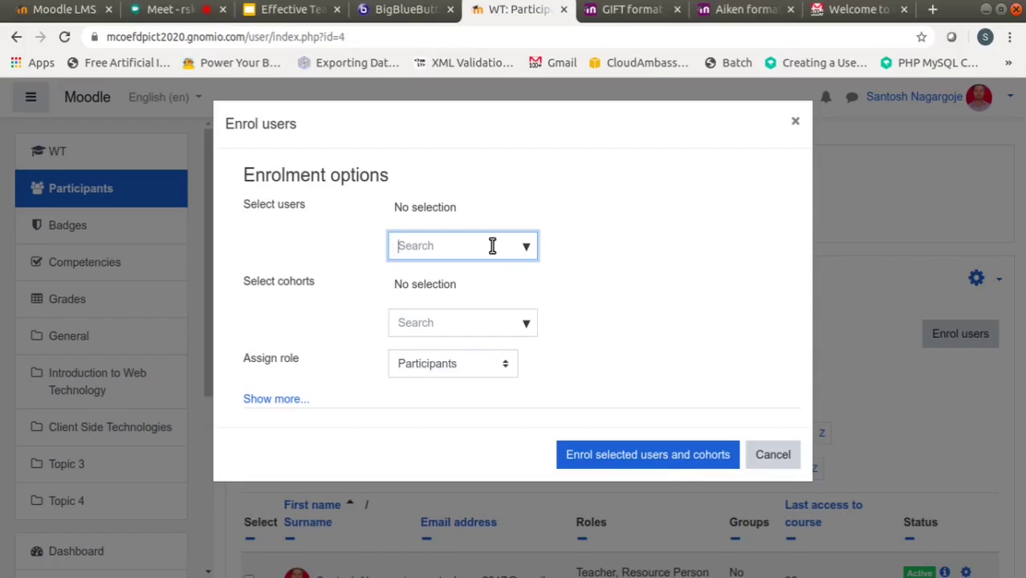
text(student1)
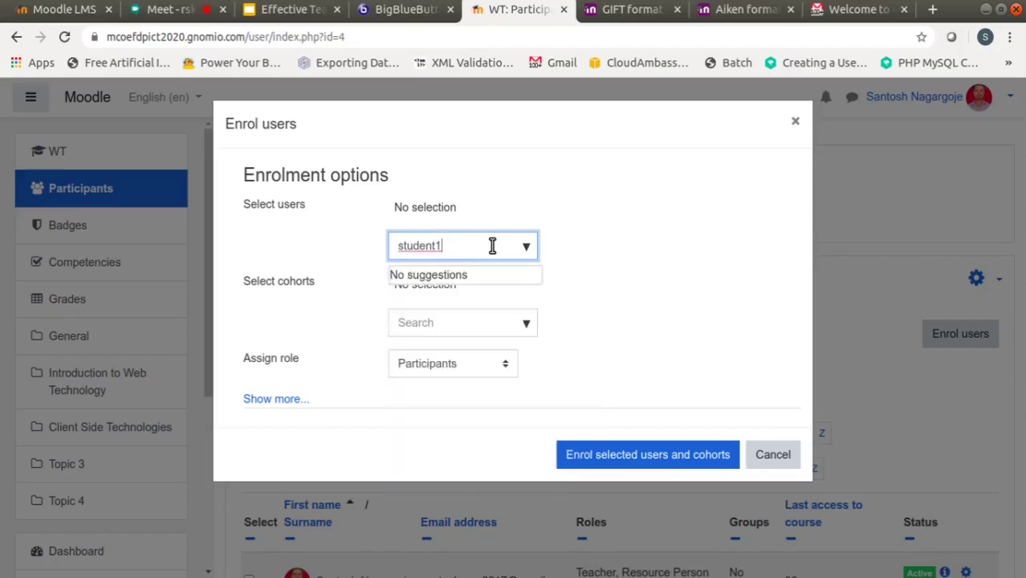
key(BackSpace)
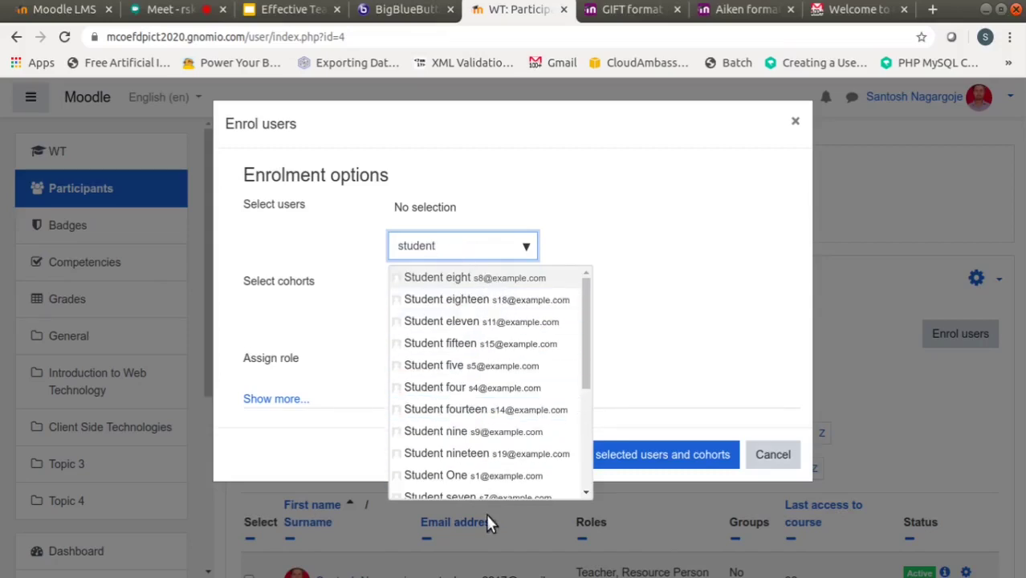
click(466, 477)
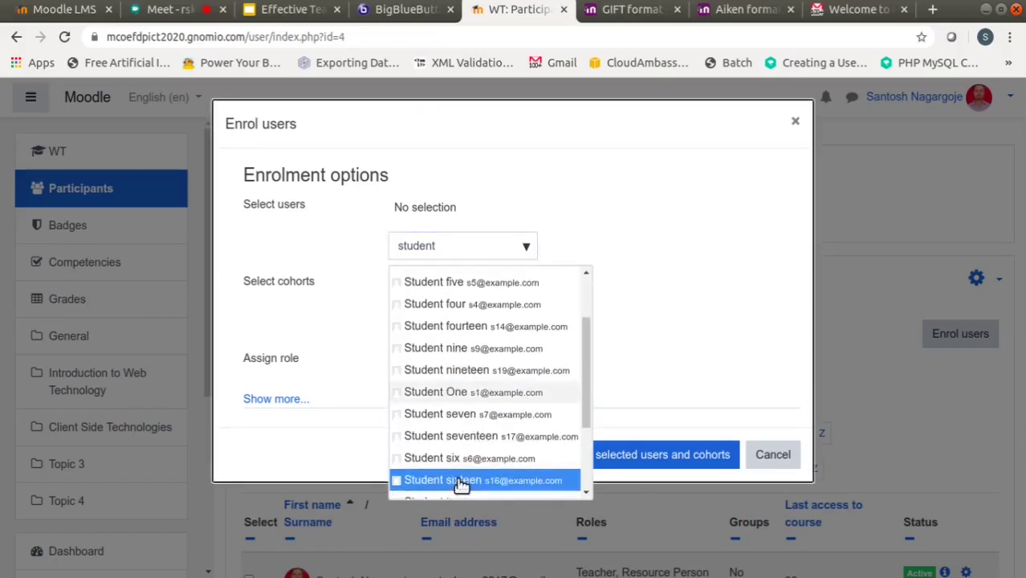
click(674, 258)
click(460, 247)
key(BackSpace)
key(BackSpace)
key(BackSpace)
key(BackSpace)
key(BackSpace)
key(BackSpace)
key(BackSpace)
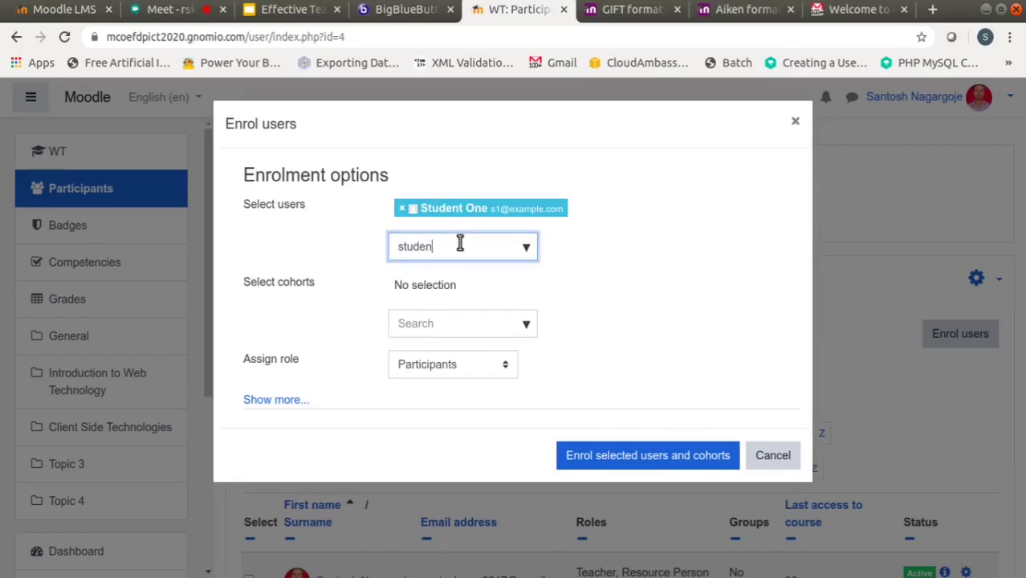
click(731, 230)
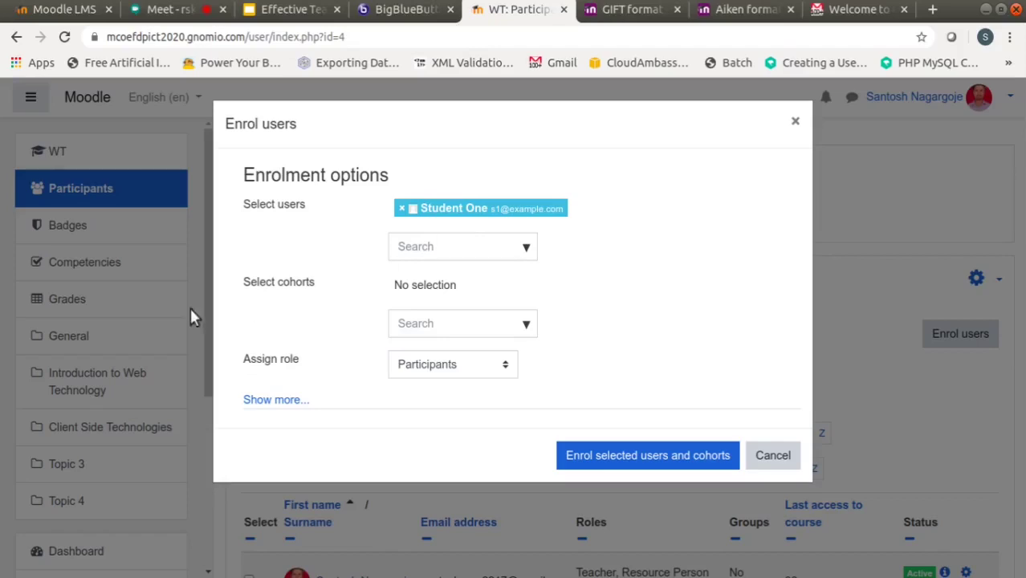
click(444, 331)
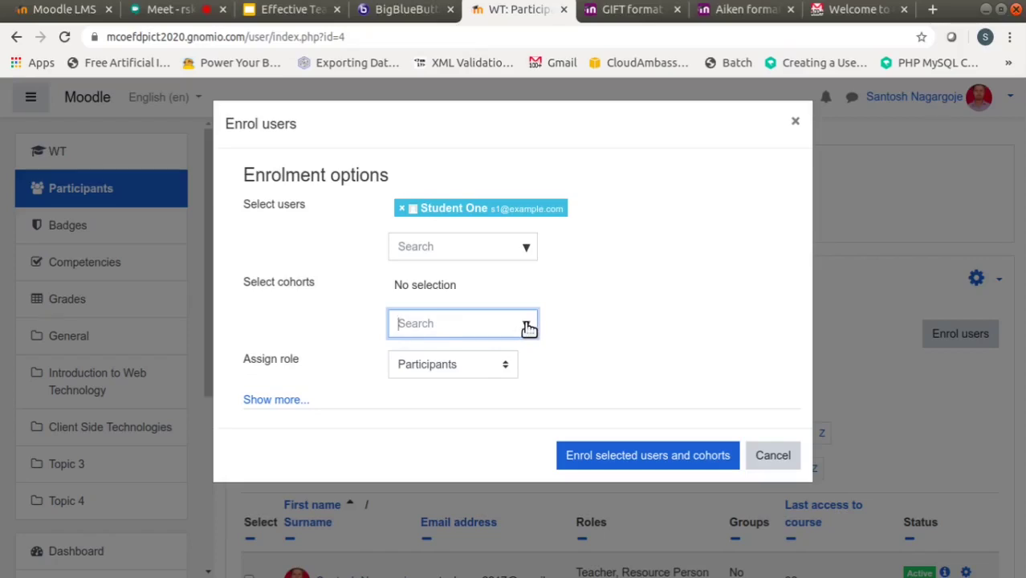
Add the SE cohort under Select cohorts.
click(526, 325)
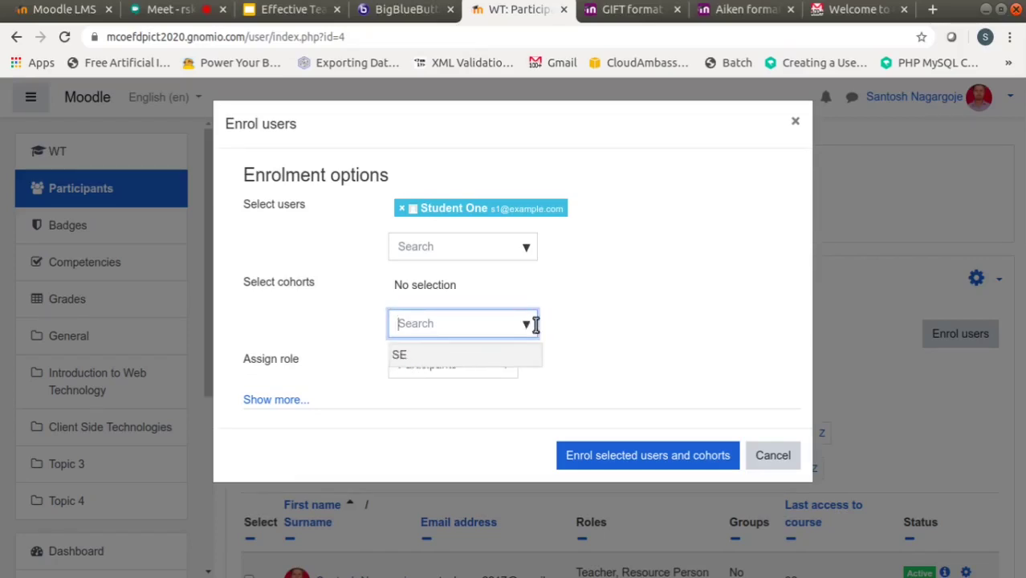
click(418, 357)
click(651, 314)
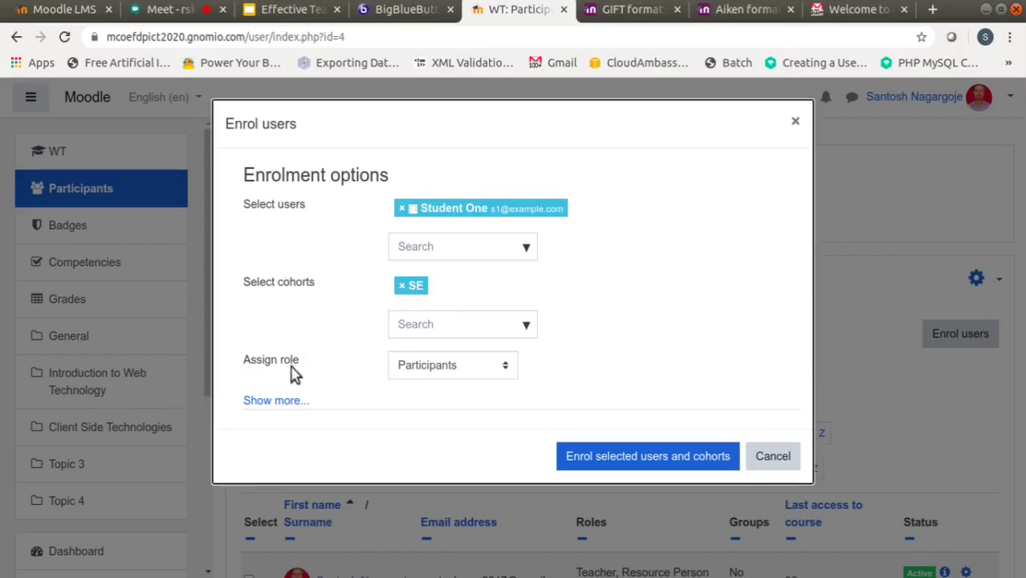
Cycle through the Assign role options, briefly trying Non-editing teacher, and keep Participants.
click(454, 369)
click(454, 372)
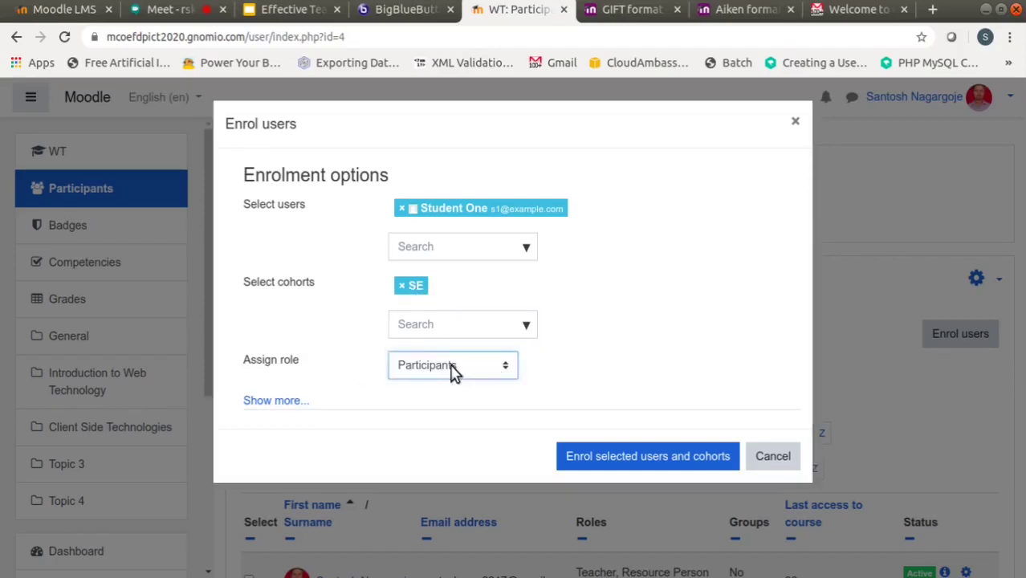
click(454, 372)
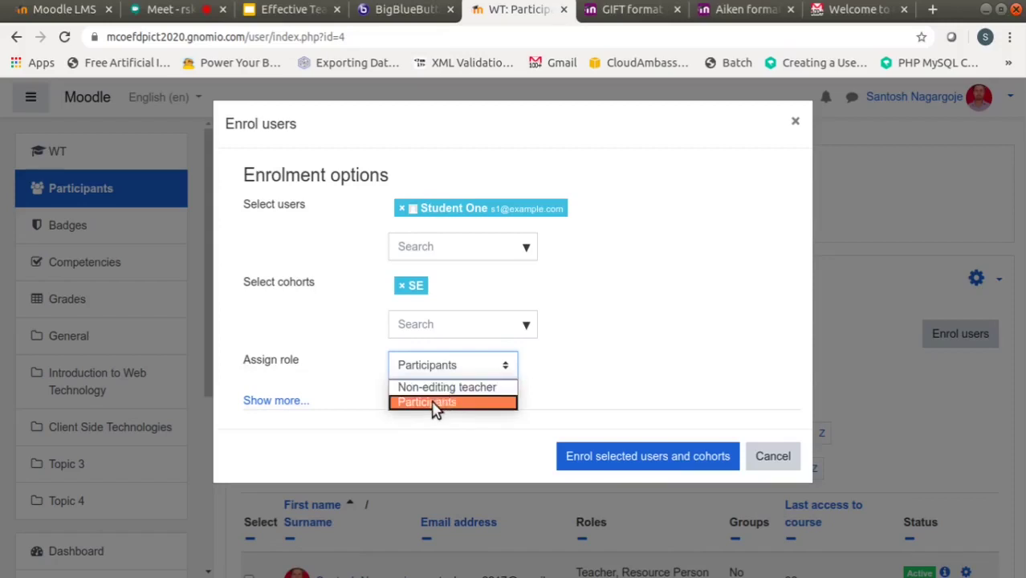
click(464, 401)
click(439, 374)
click(437, 402)
click(443, 365)
click(436, 385)
click(474, 378)
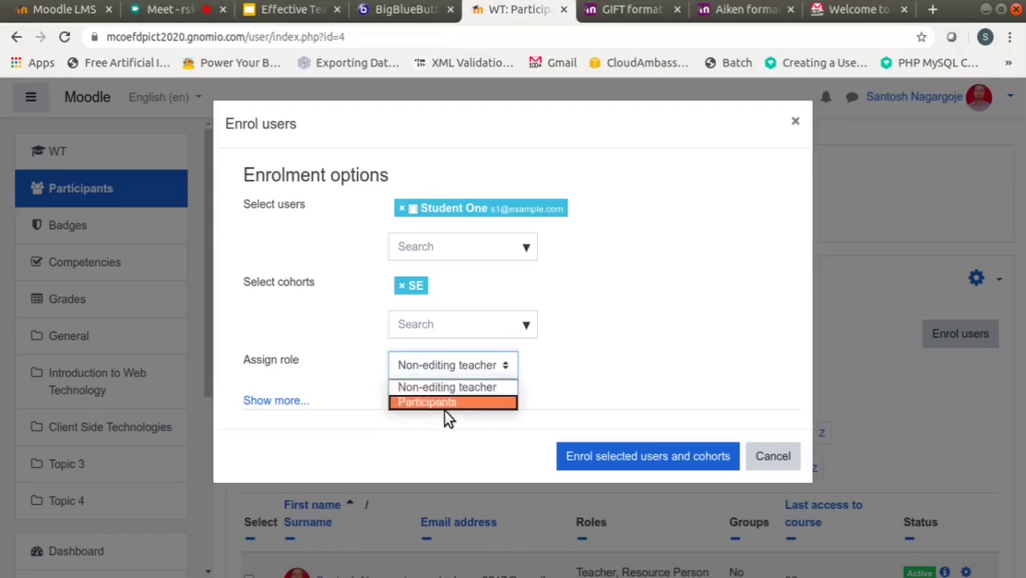
click(446, 414)
click(444, 371)
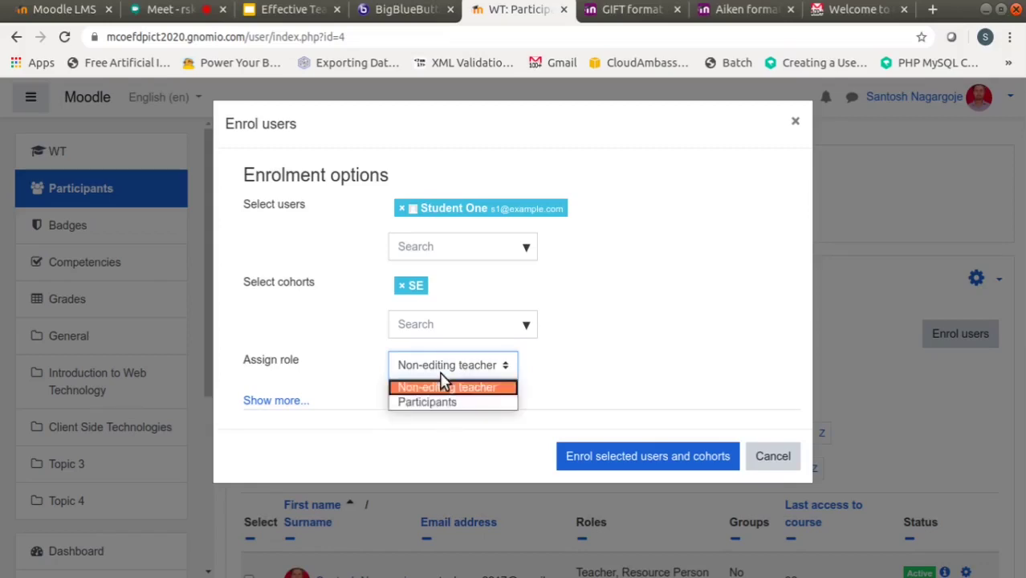
click(438, 402)
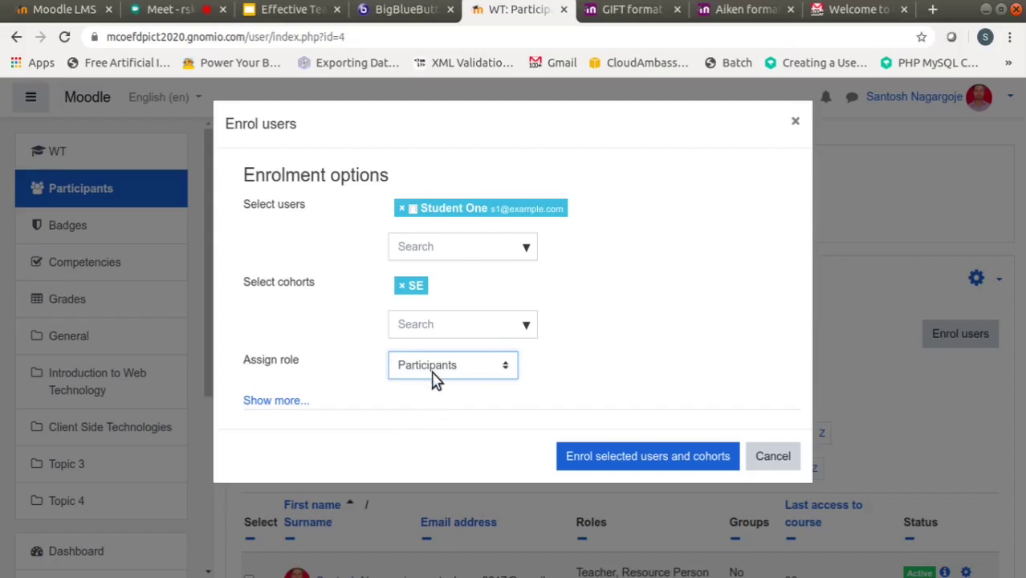
click(434, 373)
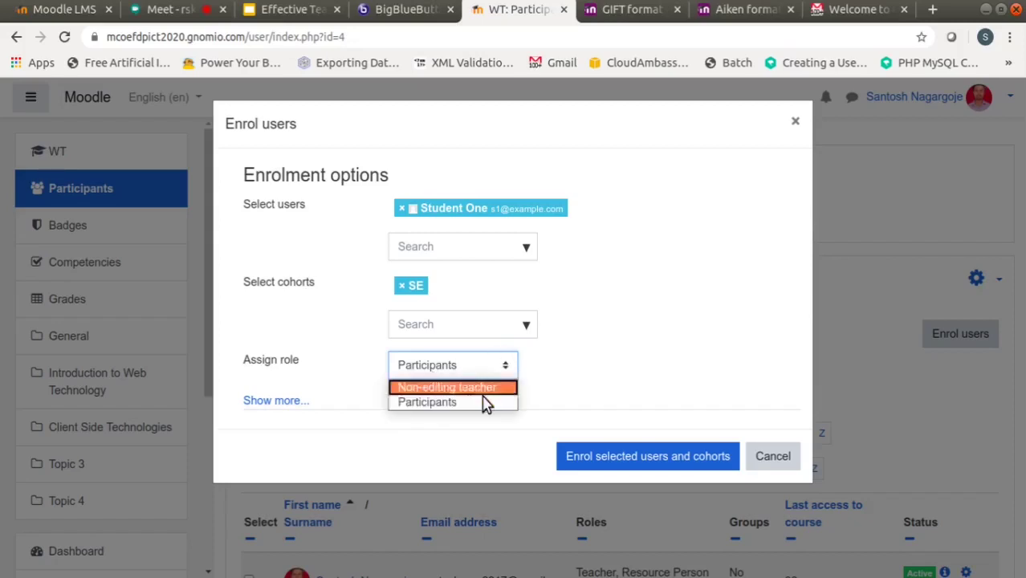
Expand the Show more... options and remove the individually selected student from enrolment.
click(440, 403)
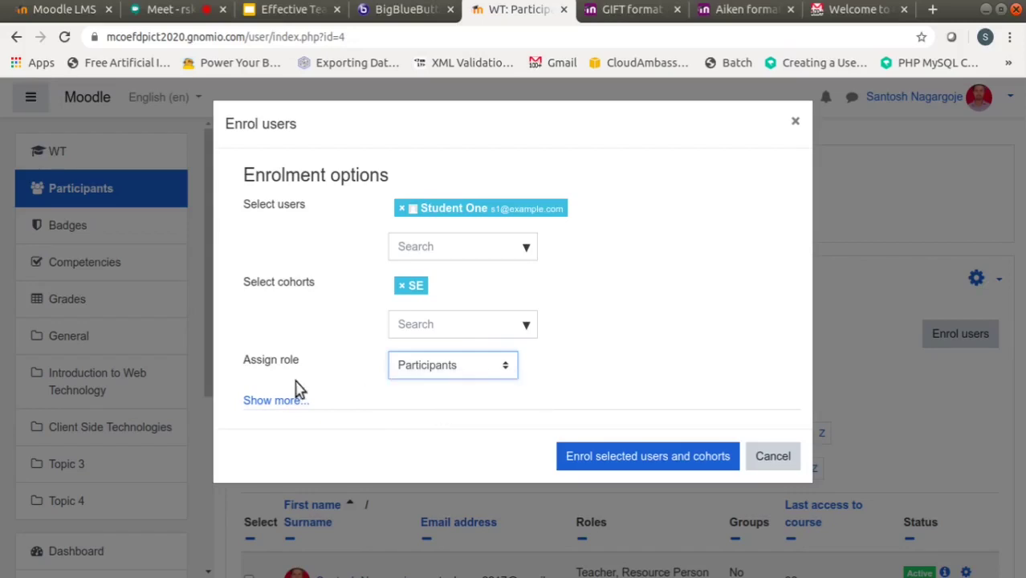
click(276, 400)
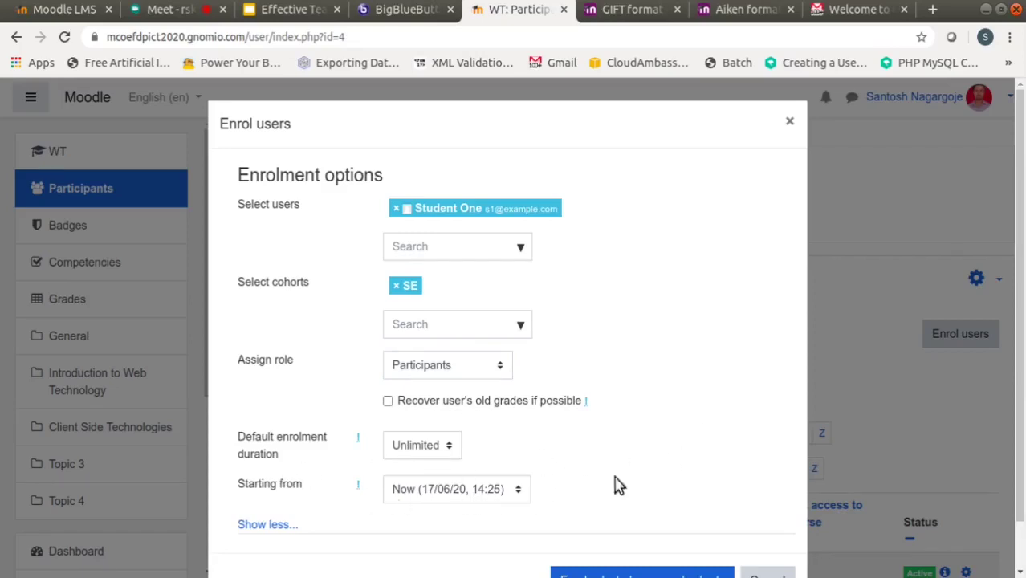
scroll(1022, 341, down, 1)
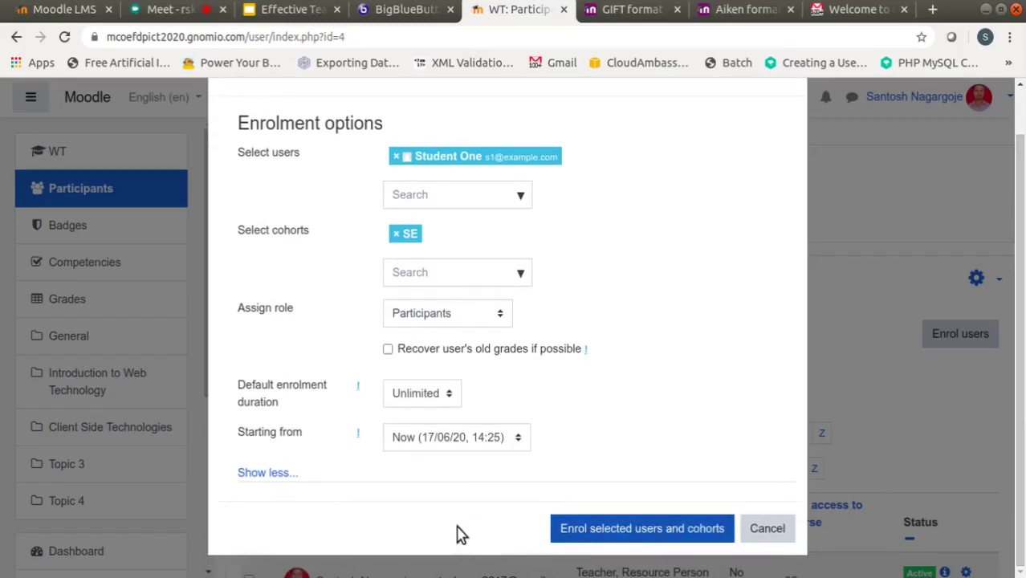
click(395, 157)
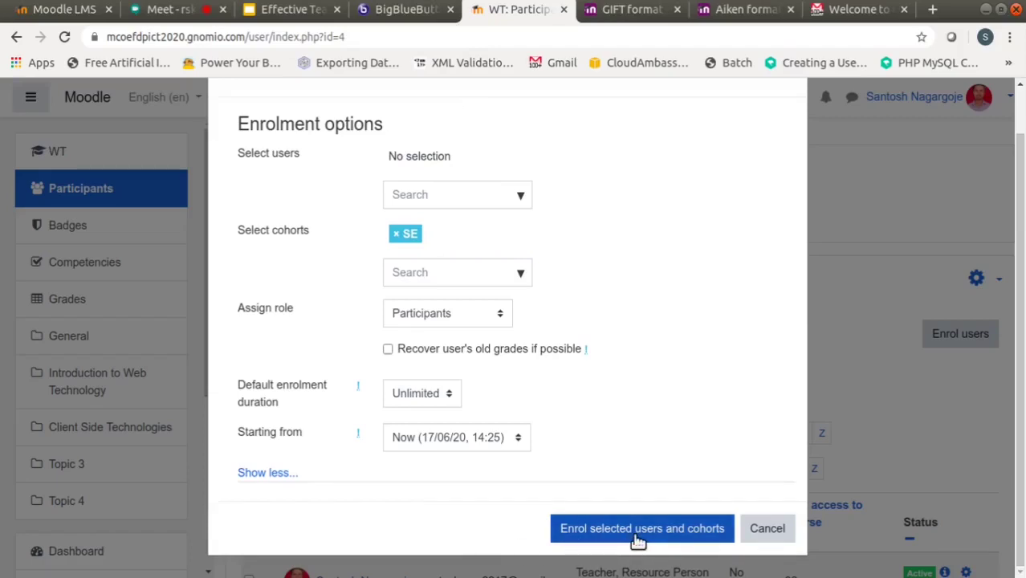
Enrol the SE cohort and confirm the participants list now shows 21 participants.
click(638, 530)
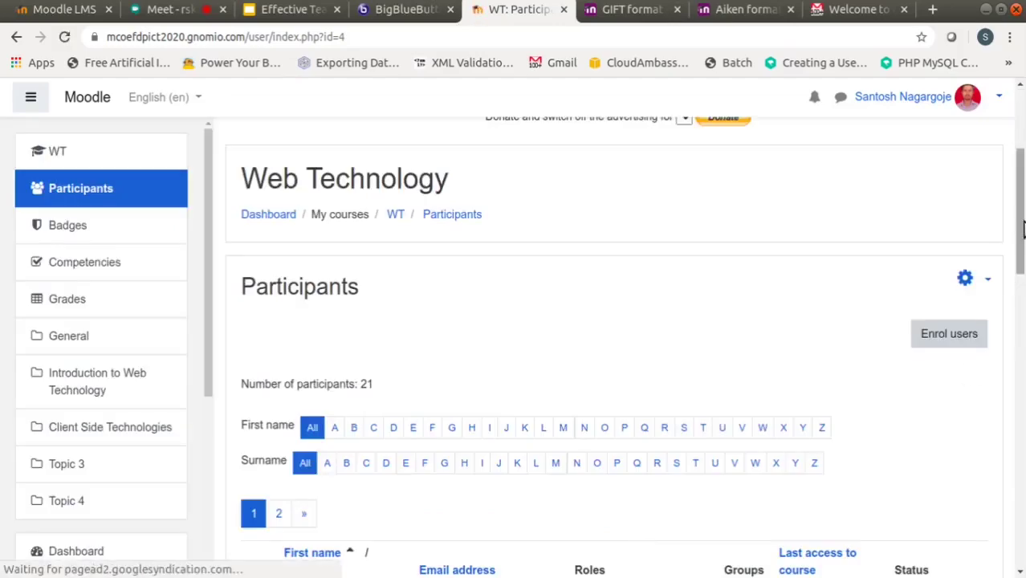
drag(1021, 230, 987, 395)
scroll(987, 396, up, 6)
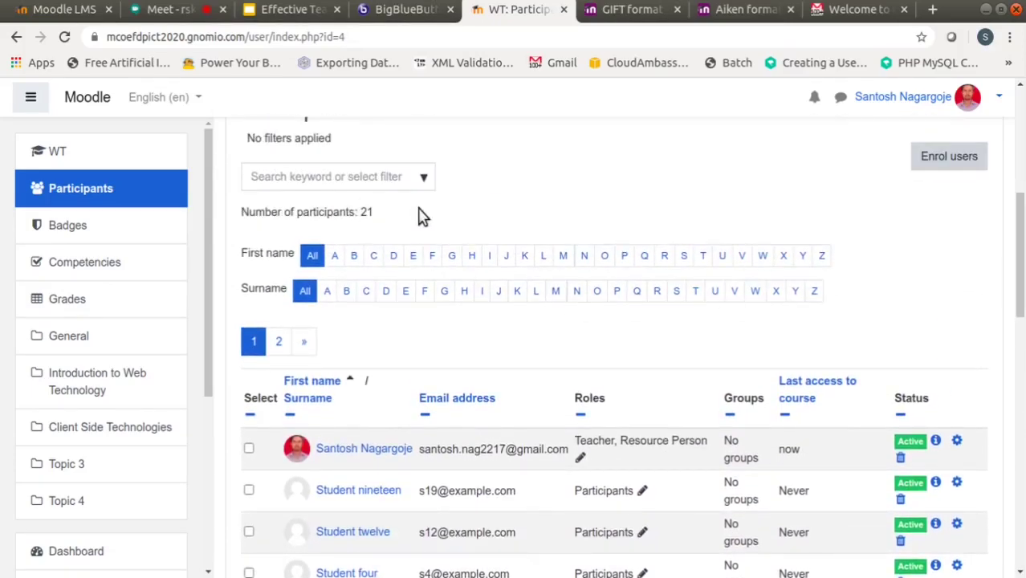
double_click(365, 212)
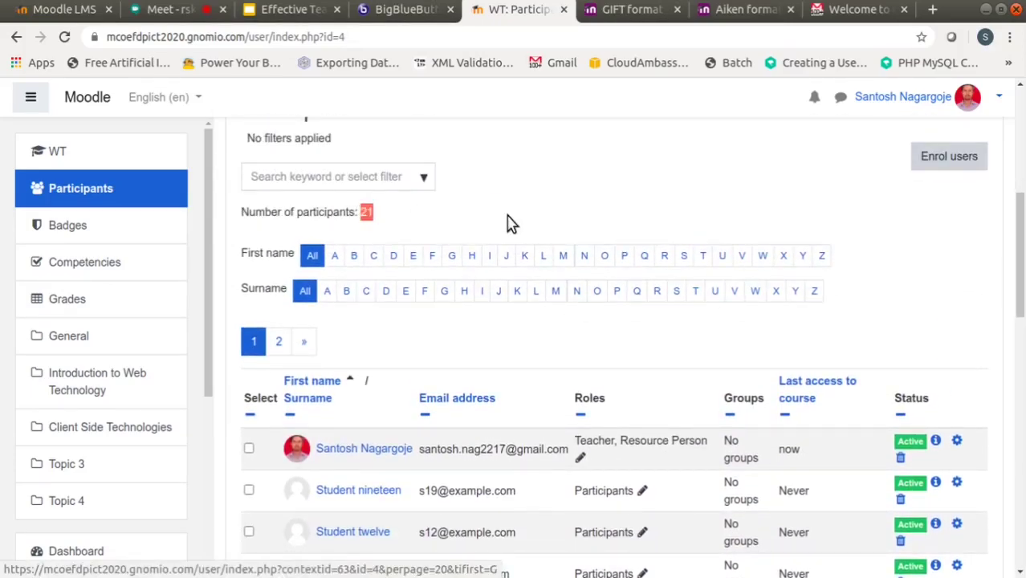
click(510, 223)
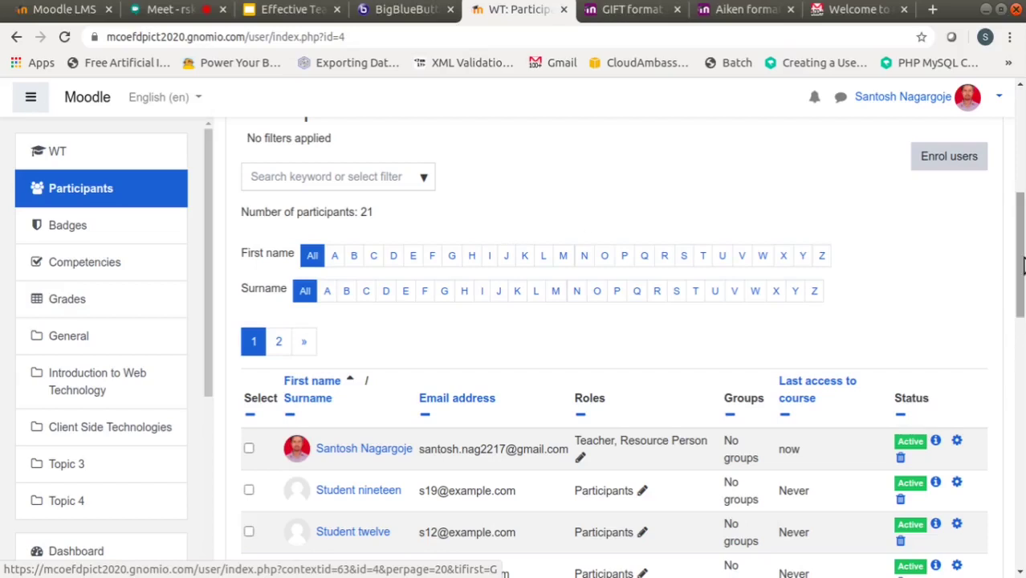
drag(1021, 264, 1014, 231)
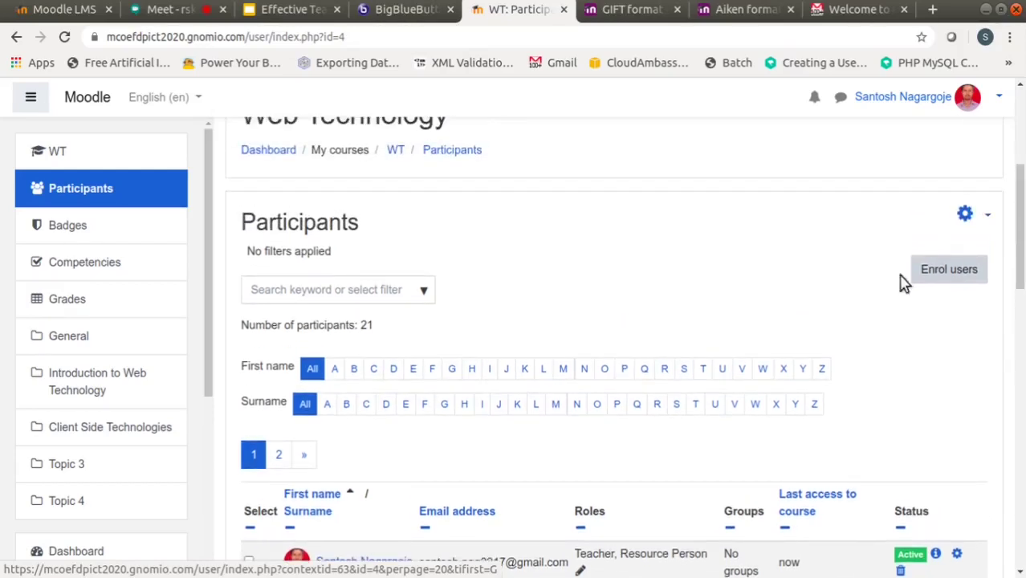
click(967, 215)
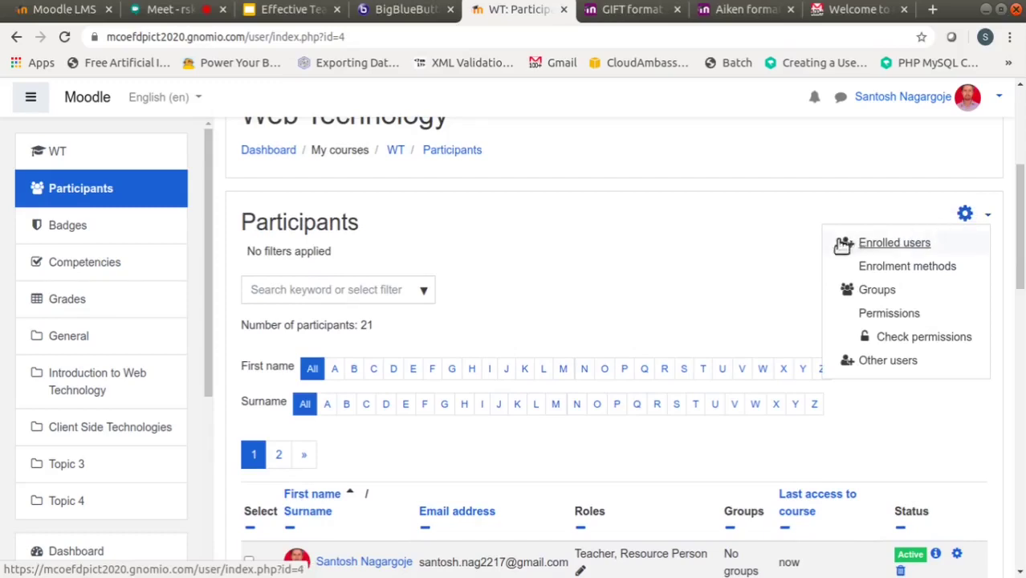
Go to Enrolment methods from the gear menu and enable Self enrolment (Participants).
click(965, 217)
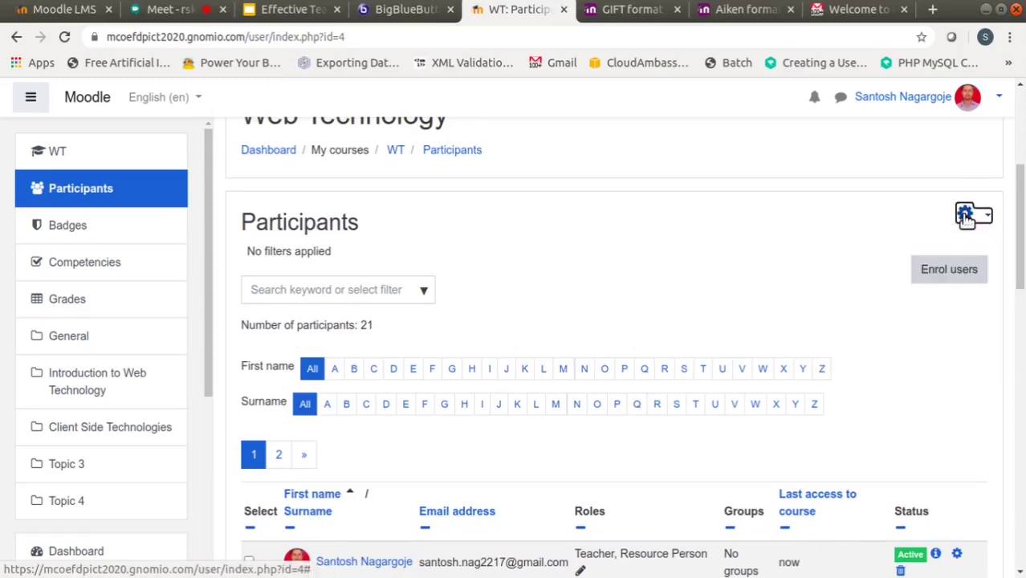
click(966, 217)
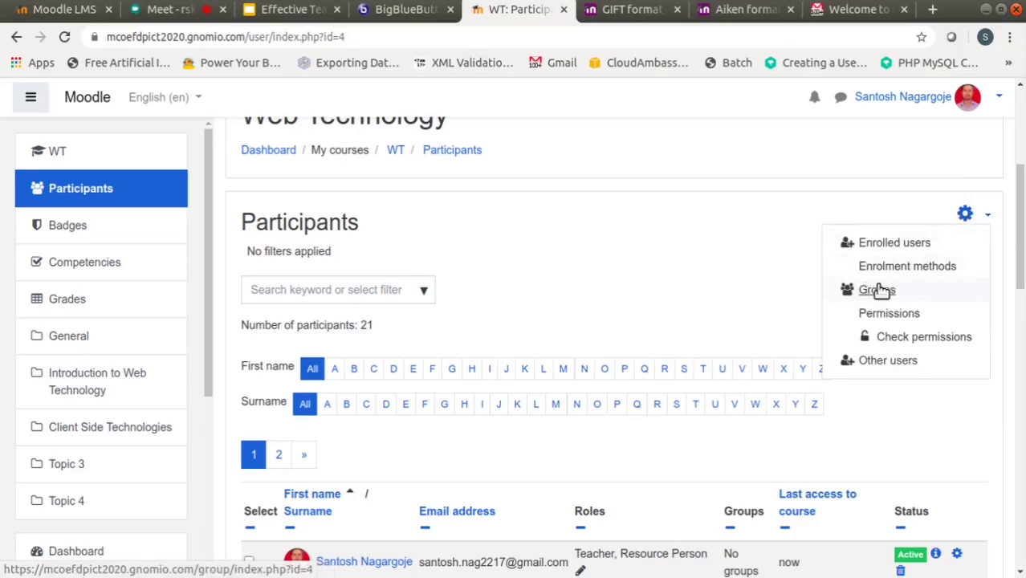
click(924, 268)
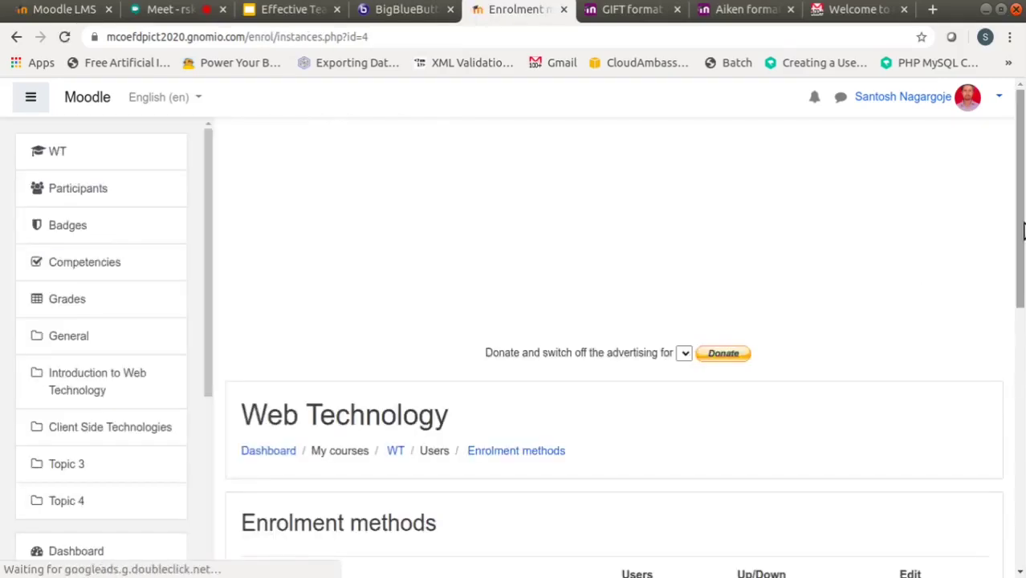
drag(1021, 265, 1021, 373)
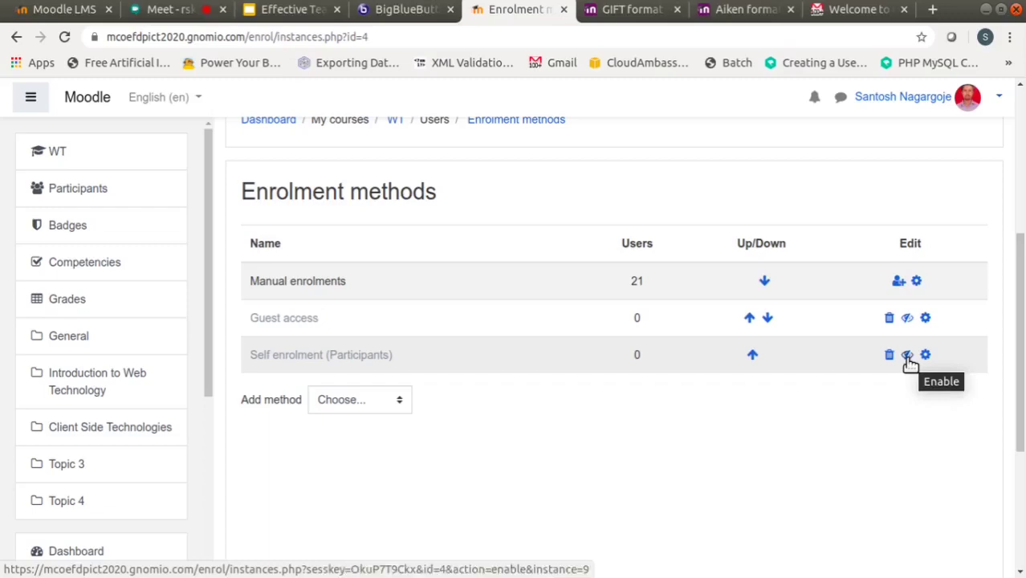
click(908, 358)
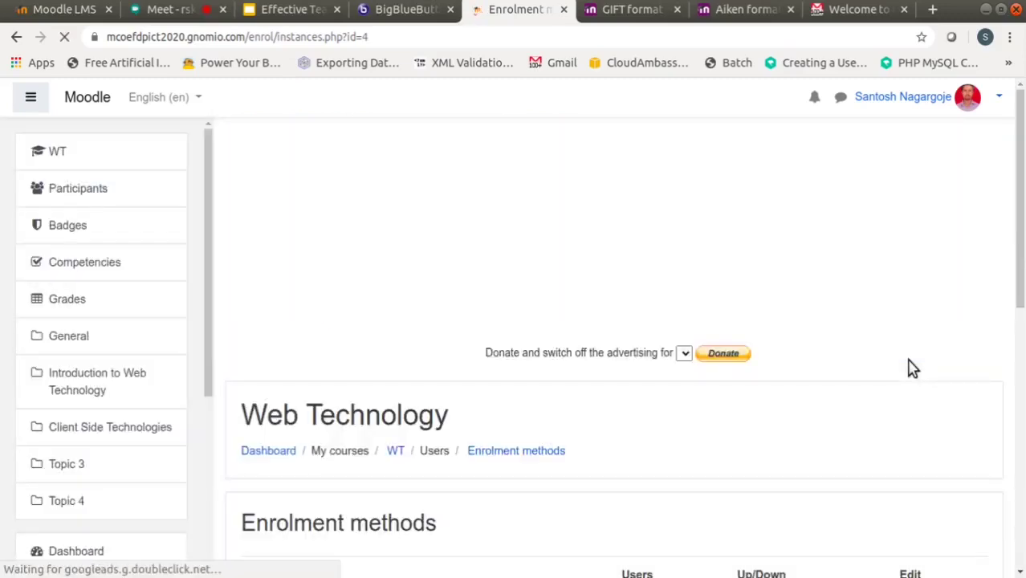
drag(1022, 313, 1019, 418)
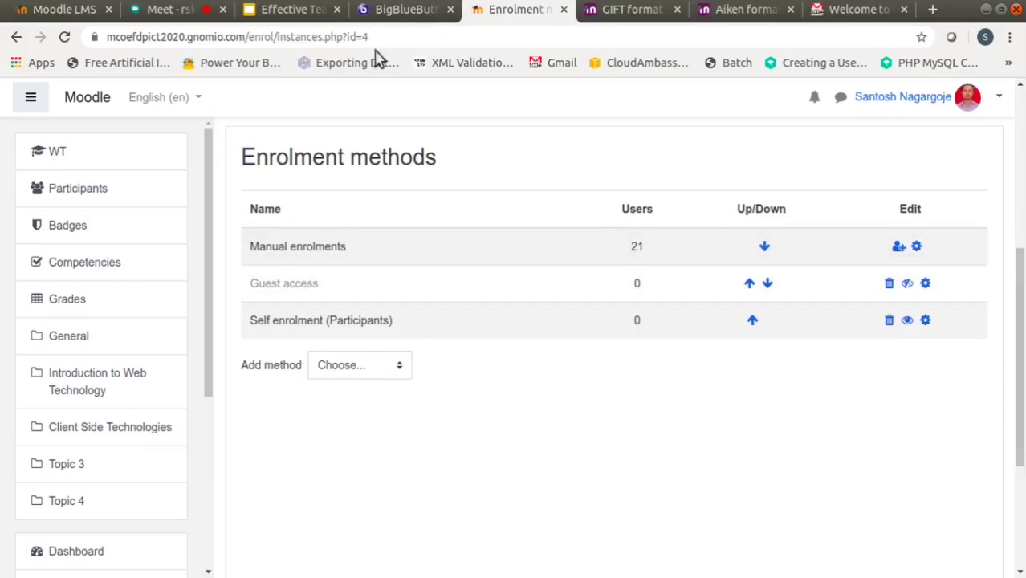
drag(1023, 323, 971, 206)
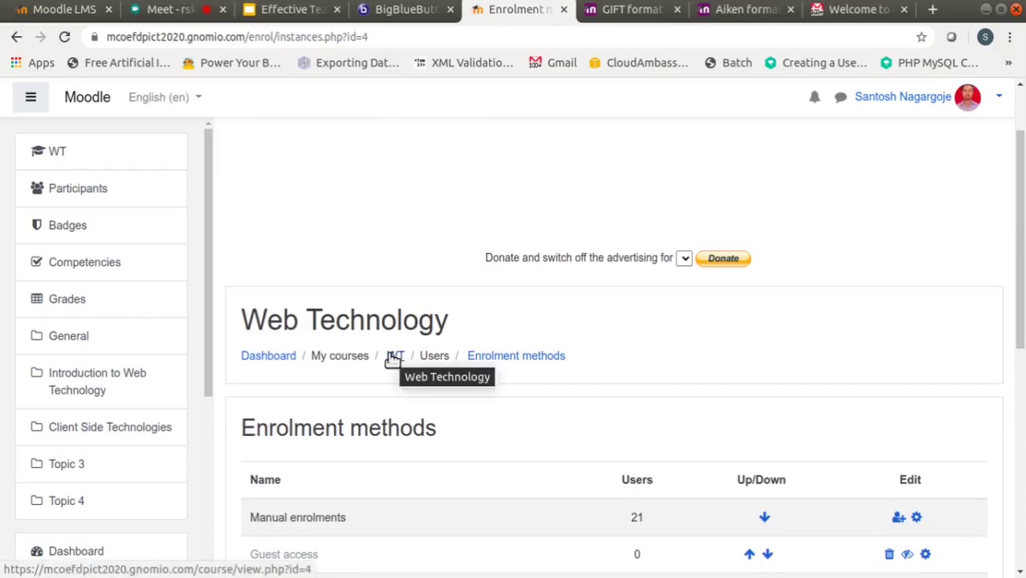
right_click(393, 359)
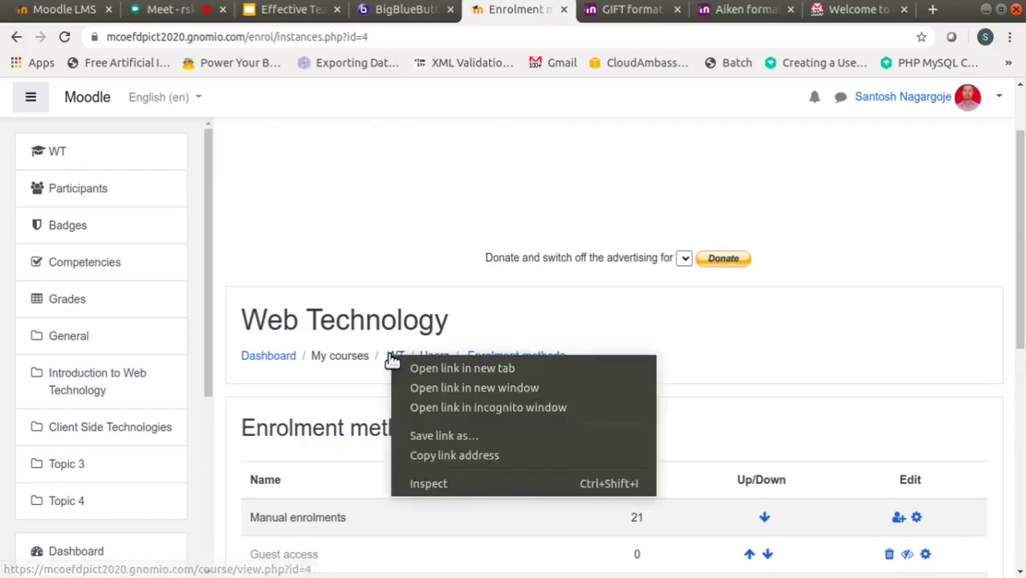
click(468, 454)
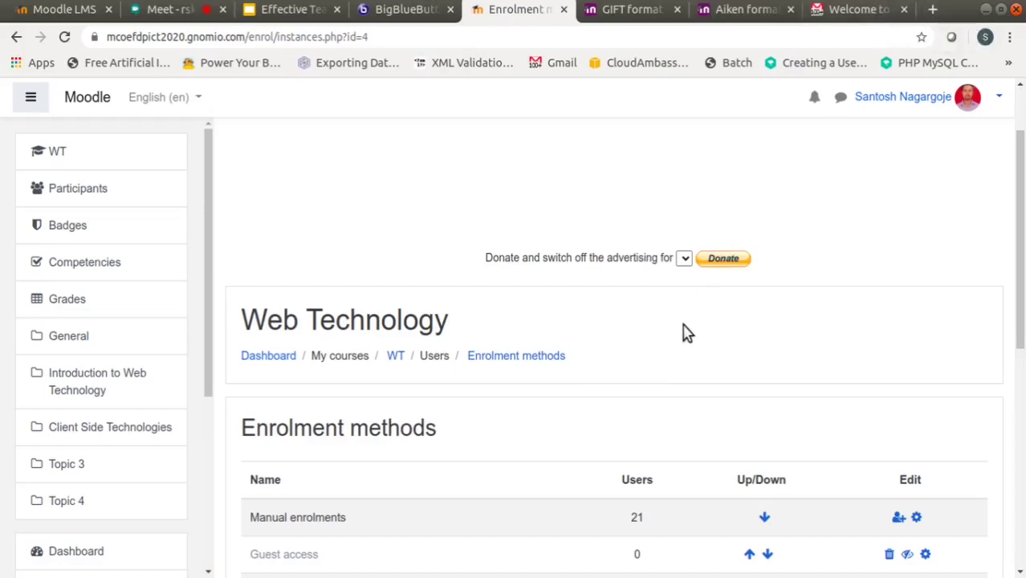
scroll(686, 333, down, 2)
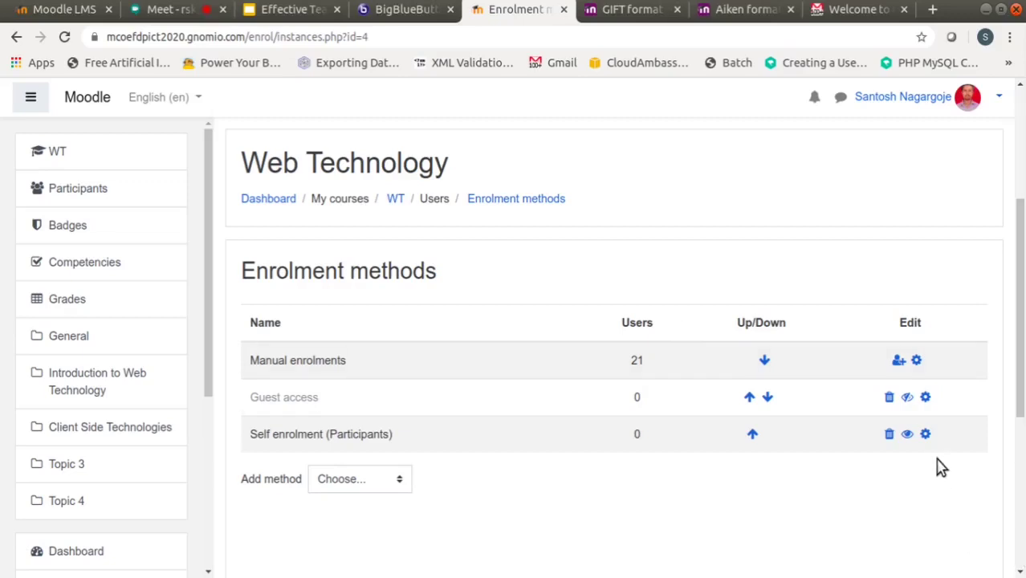
Open the Self enrolment settings, name the instance 'test' and enter an enrolment key.
click(926, 434)
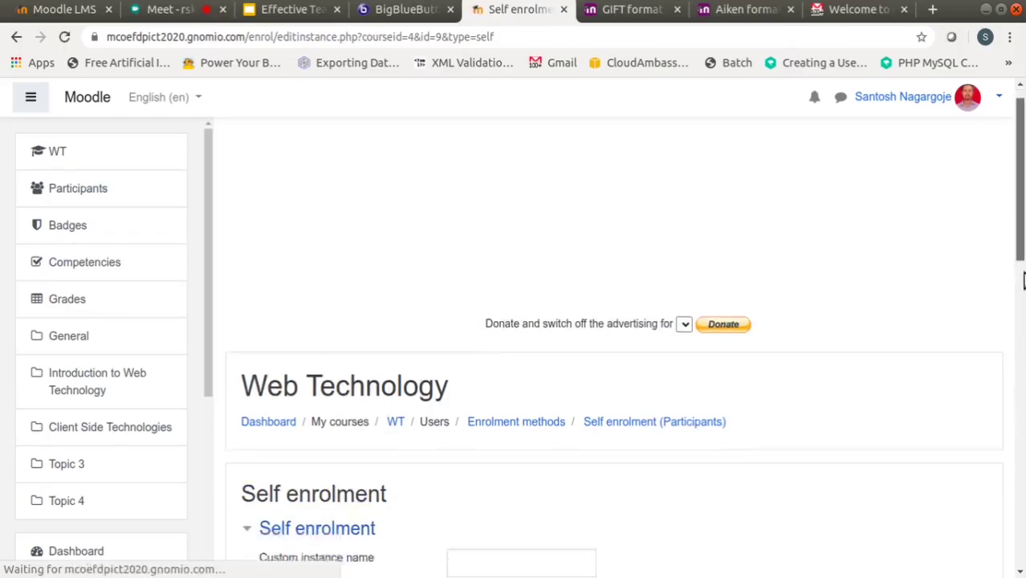
scroll(1021, 321, down, 4)
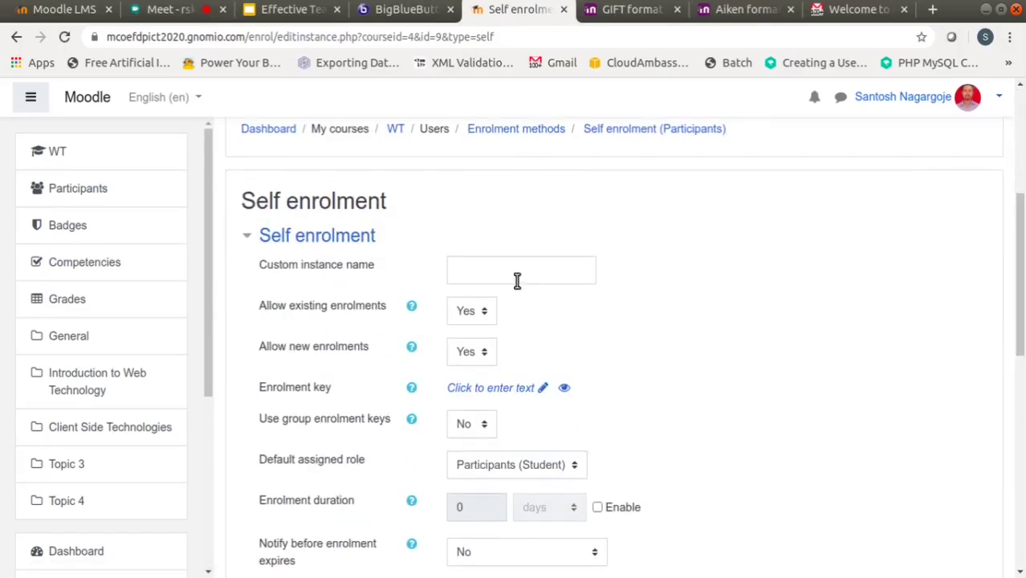
click(516, 280)
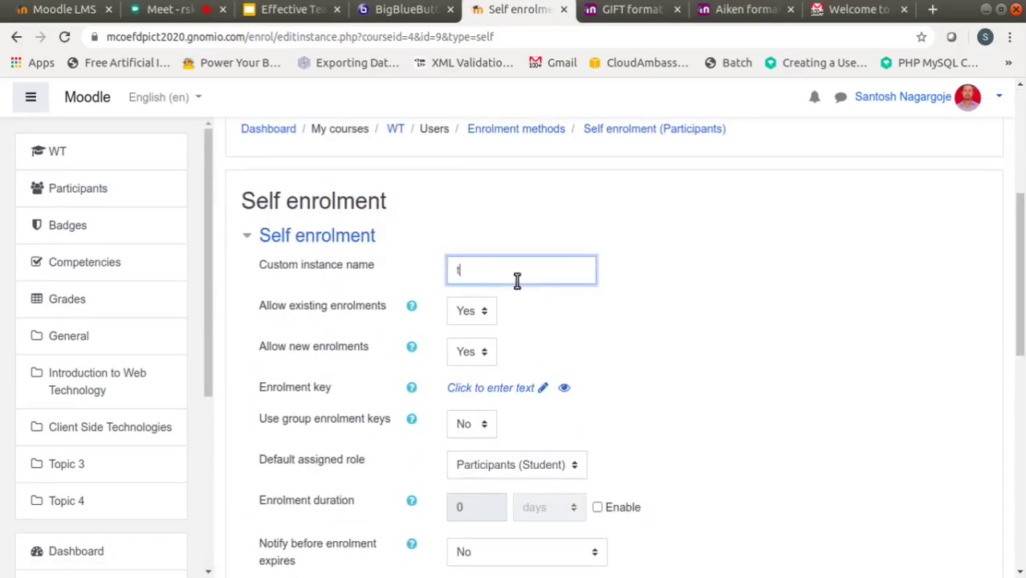
click(610, 316)
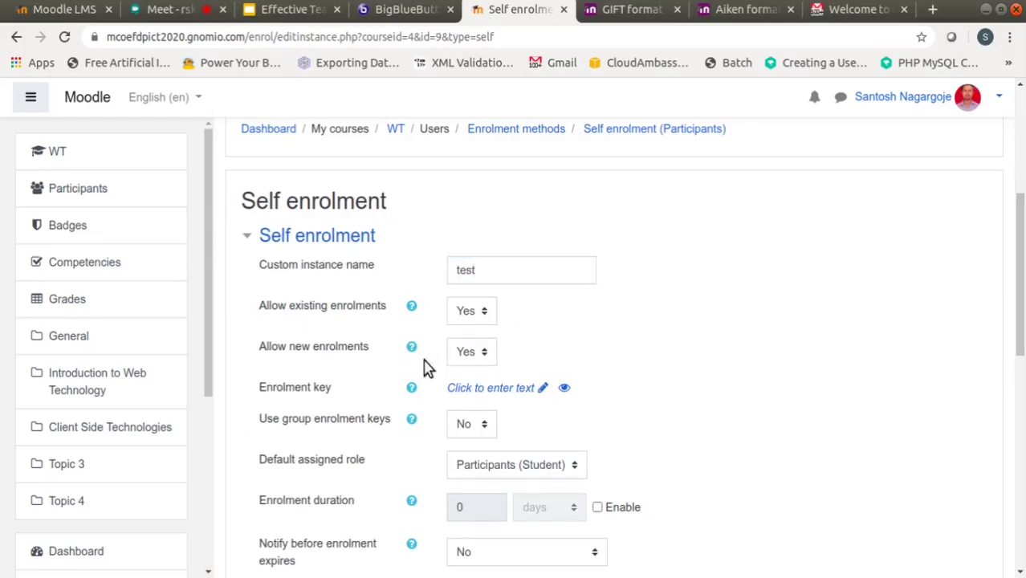
drag(1021, 321, 1021, 363)
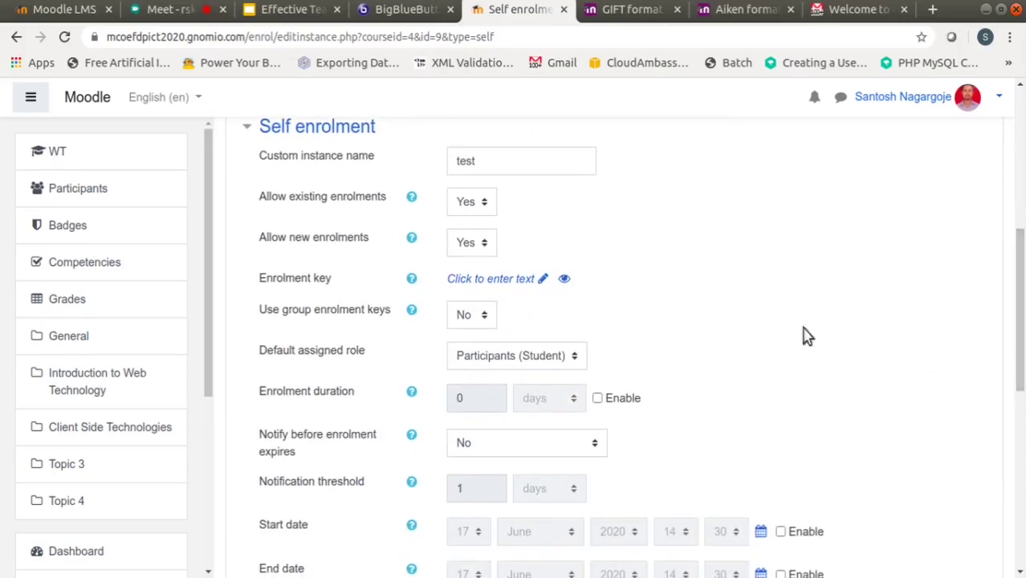
click(541, 281)
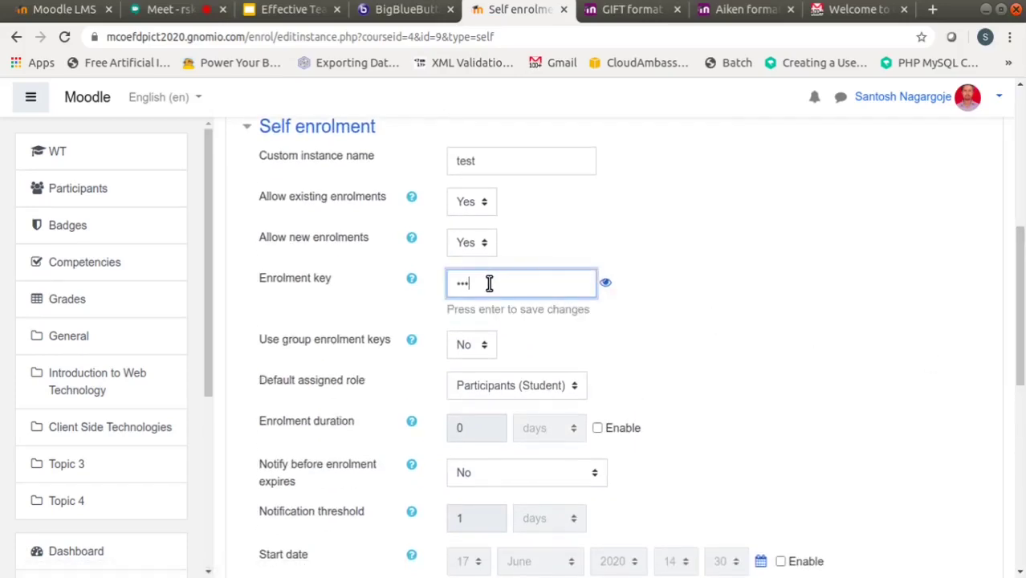
click(607, 282)
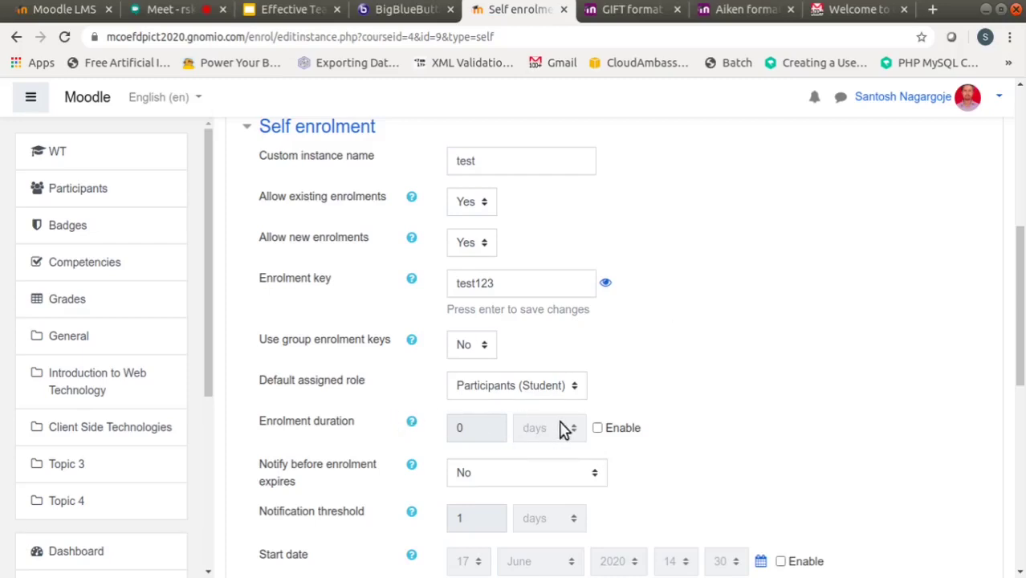
Enable a limited enrolment duration of 2 days.
click(597, 427)
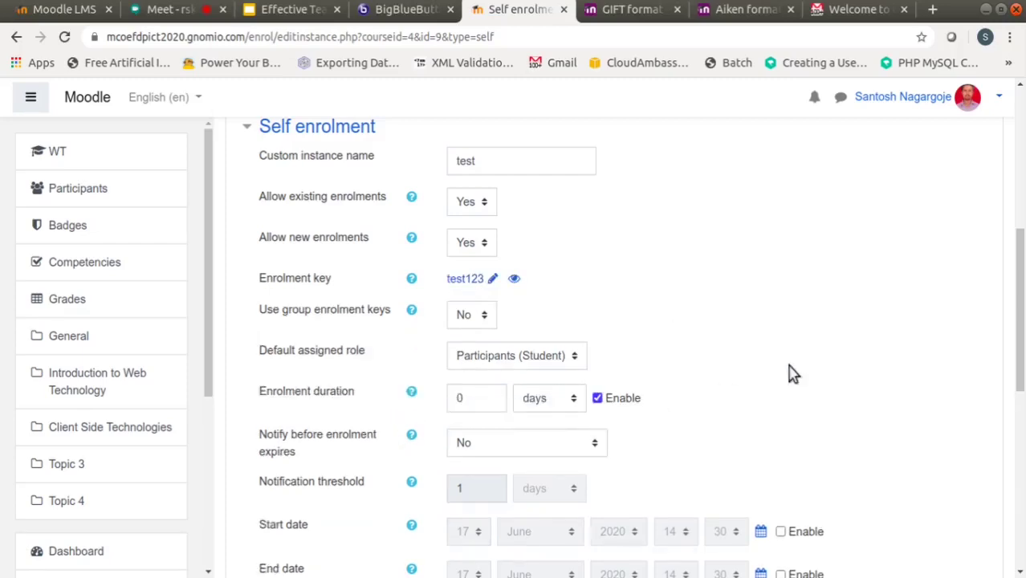
click(493, 395)
text(2)
click(817, 392)
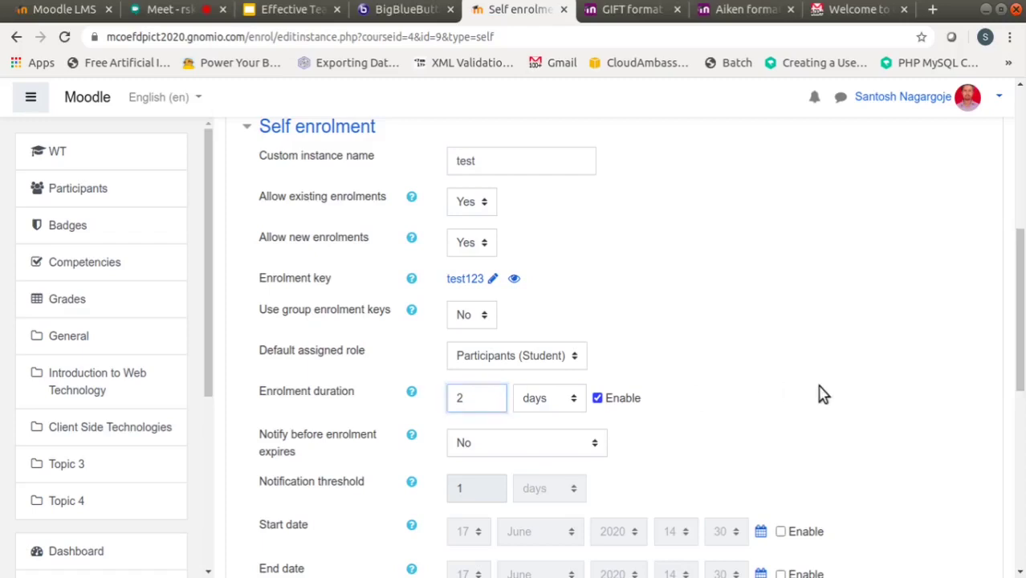
click(566, 407)
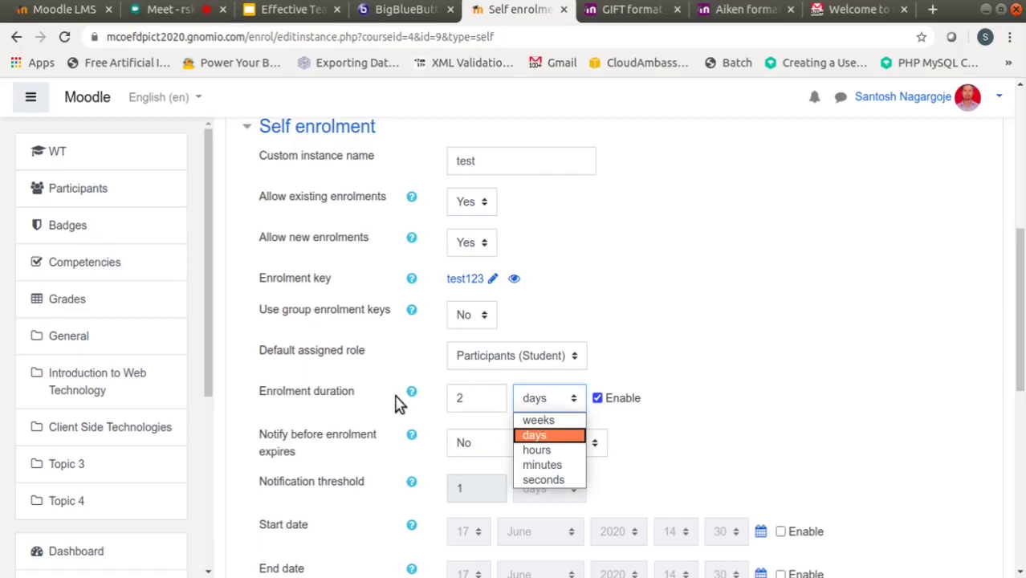
click(483, 391)
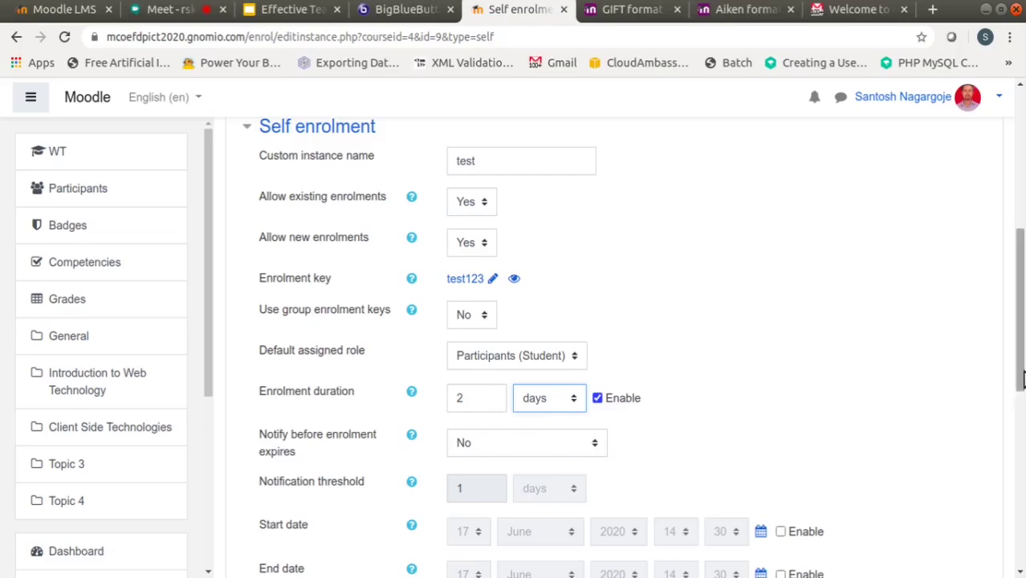
Set Max enrolled users to 60.
drag(1021, 377, 1021, 460)
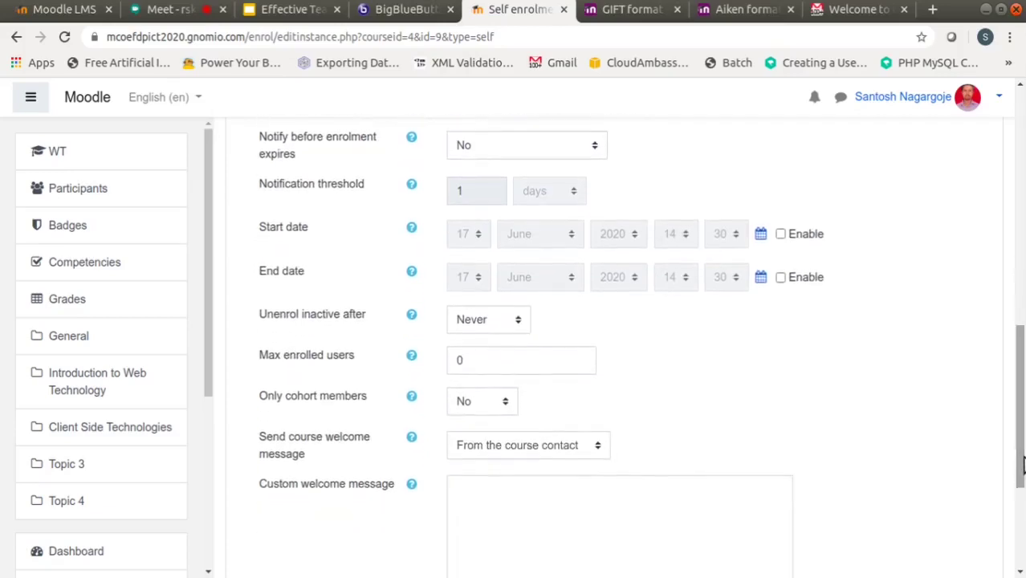
double_click(493, 364)
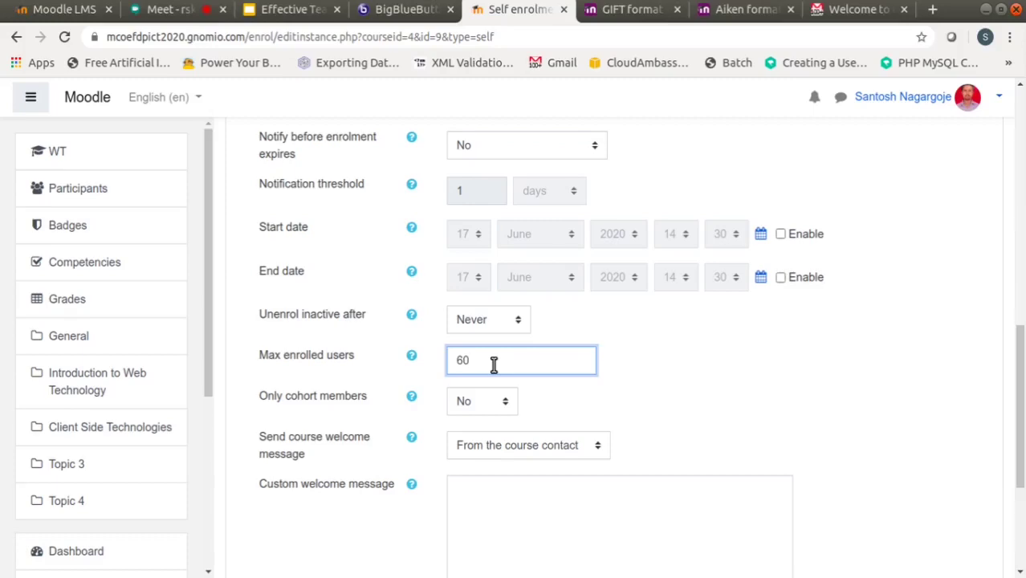
click(743, 383)
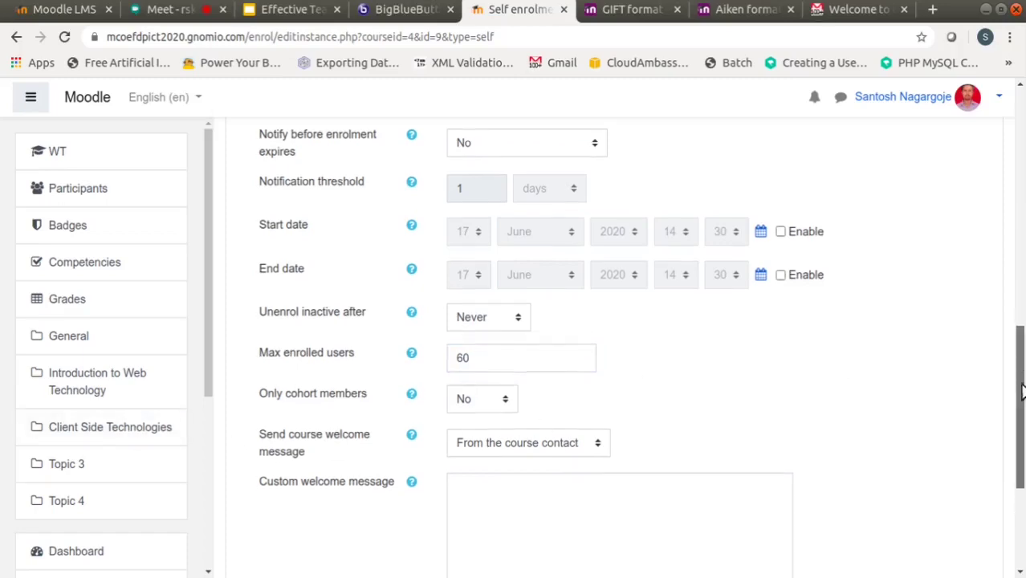
Set the welcome message sender to the course contact.
scroll(1022, 376, down, 4)
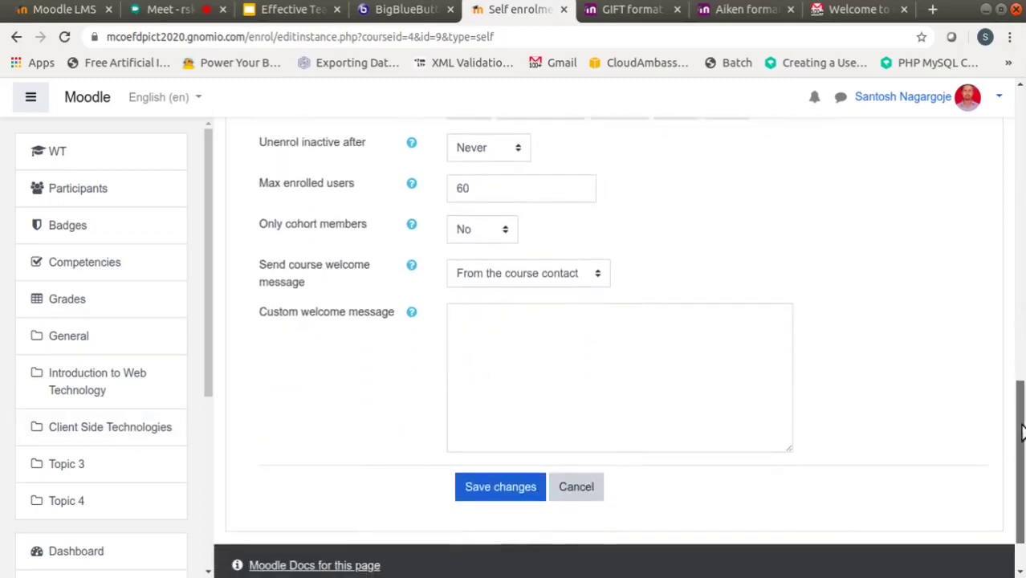
click(533, 279)
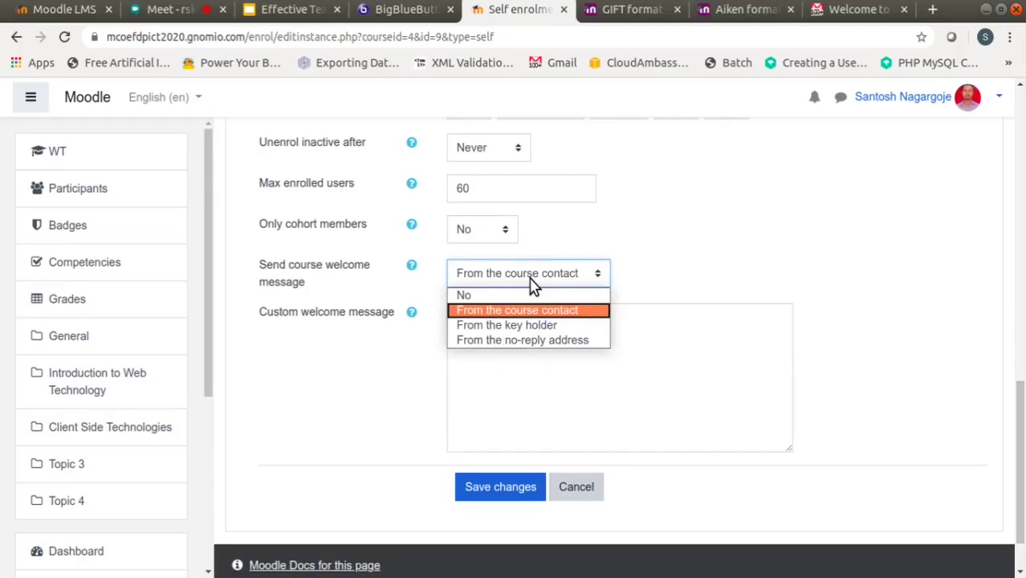
click(531, 281)
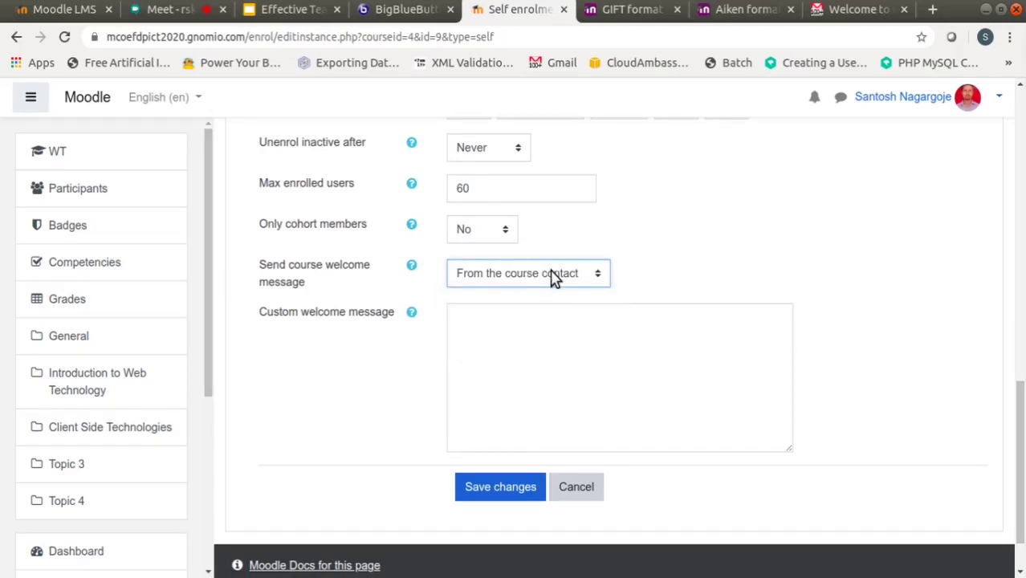
click(552, 277)
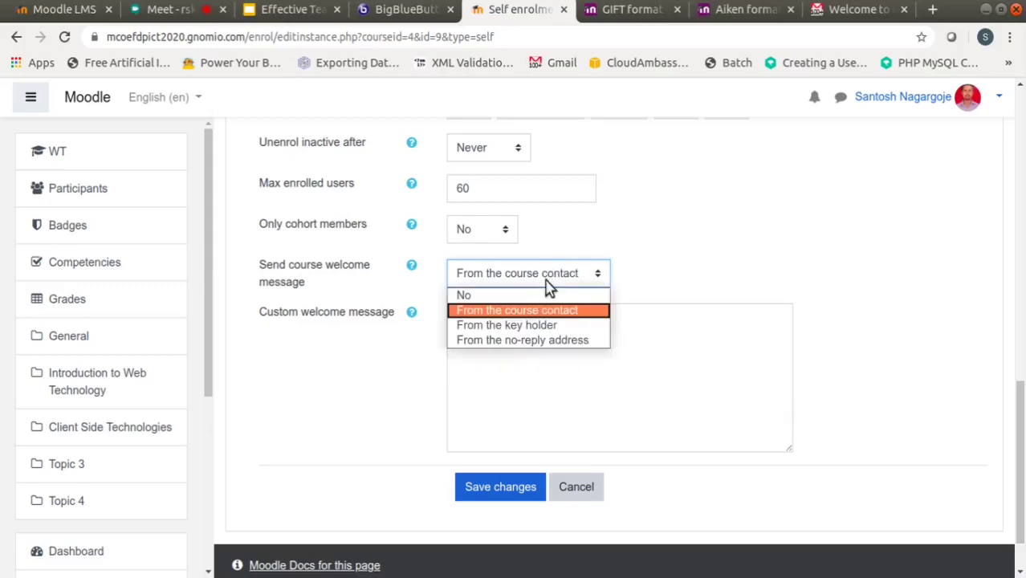
click(524, 313)
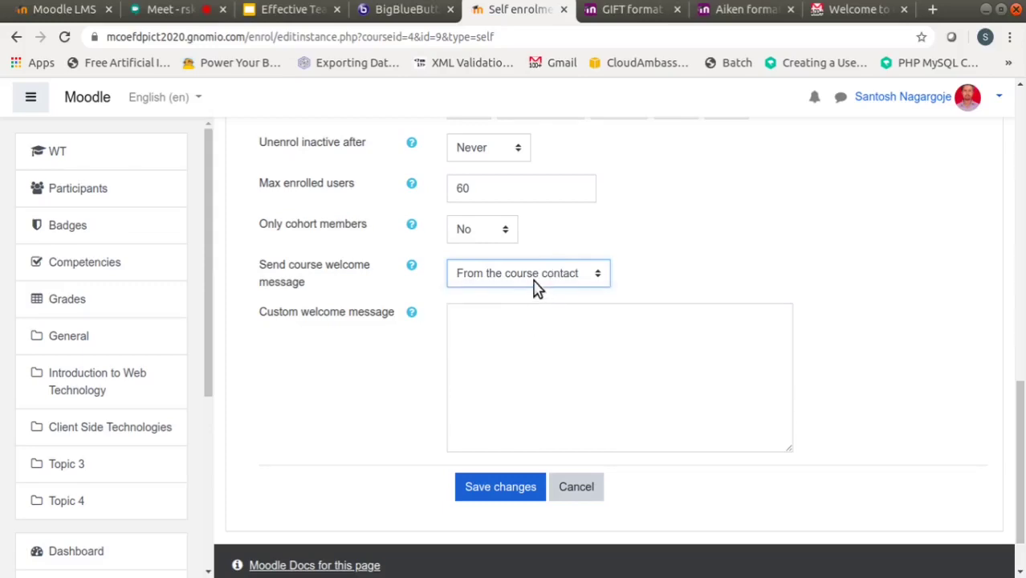
click(533, 280)
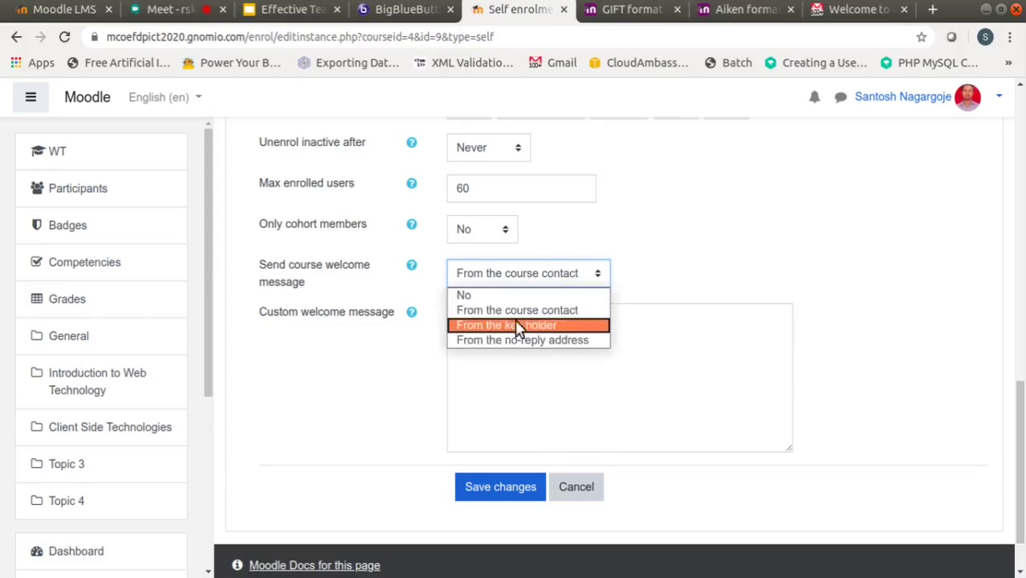
click(522, 326)
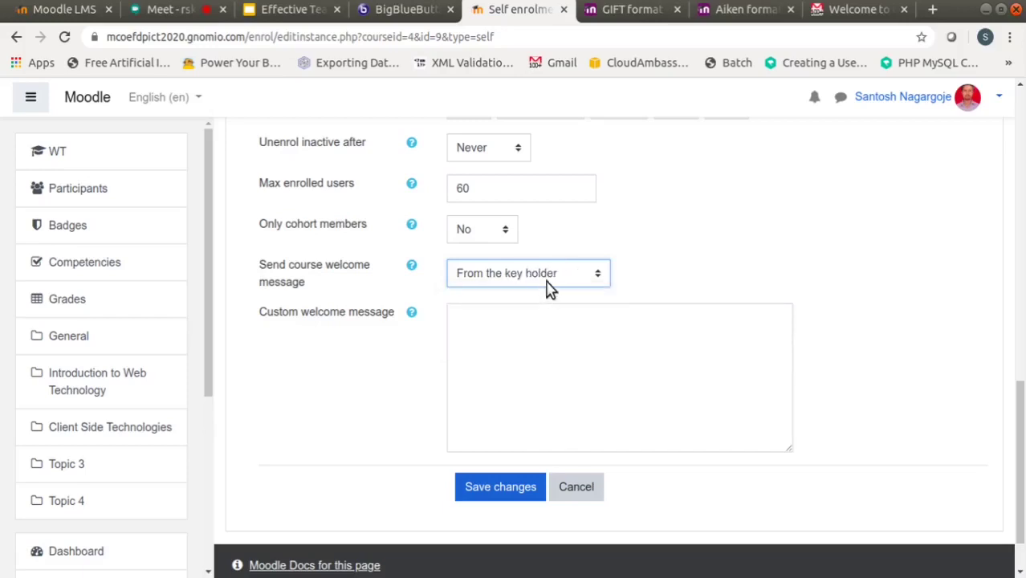
click(531, 343)
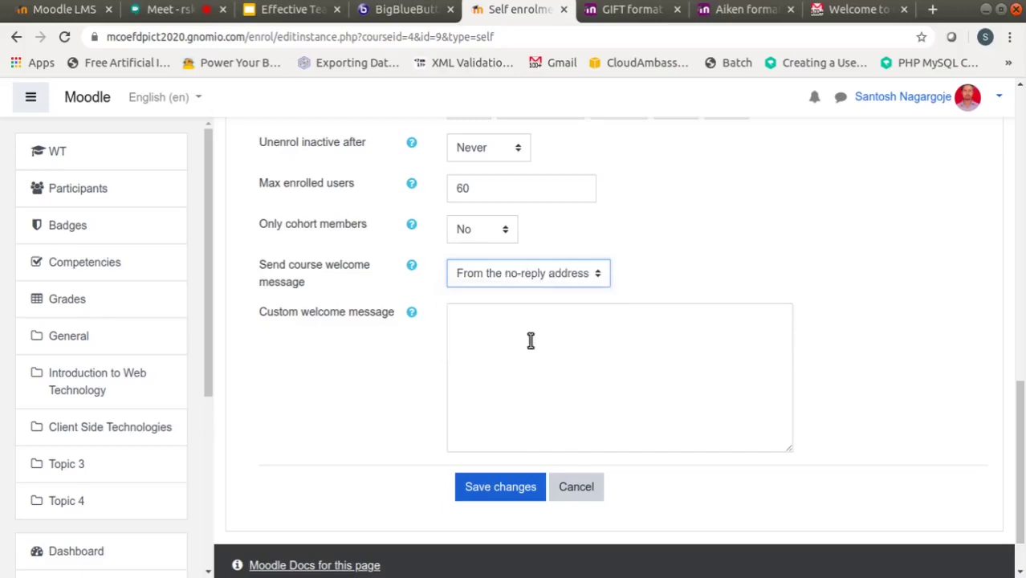
click(546, 273)
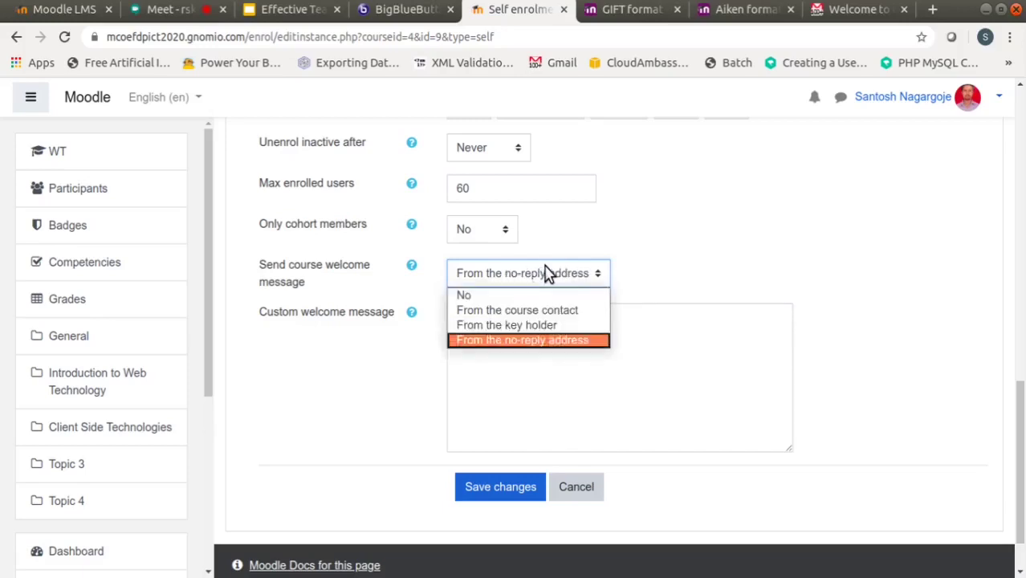
click(516, 312)
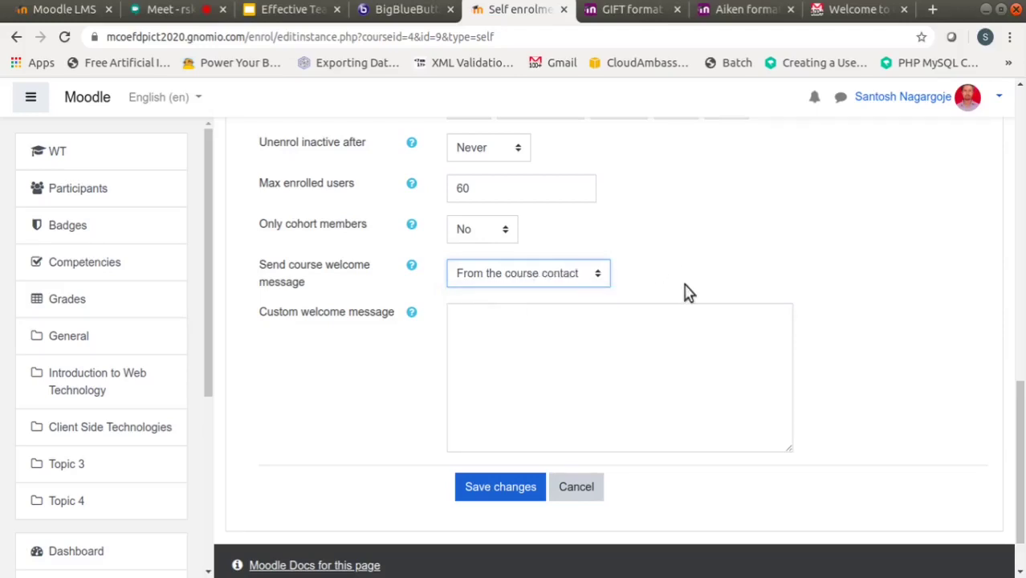
Write the custom welcome message 'Welcome Students in the course of WT.' and save the changes.
click(589, 328)
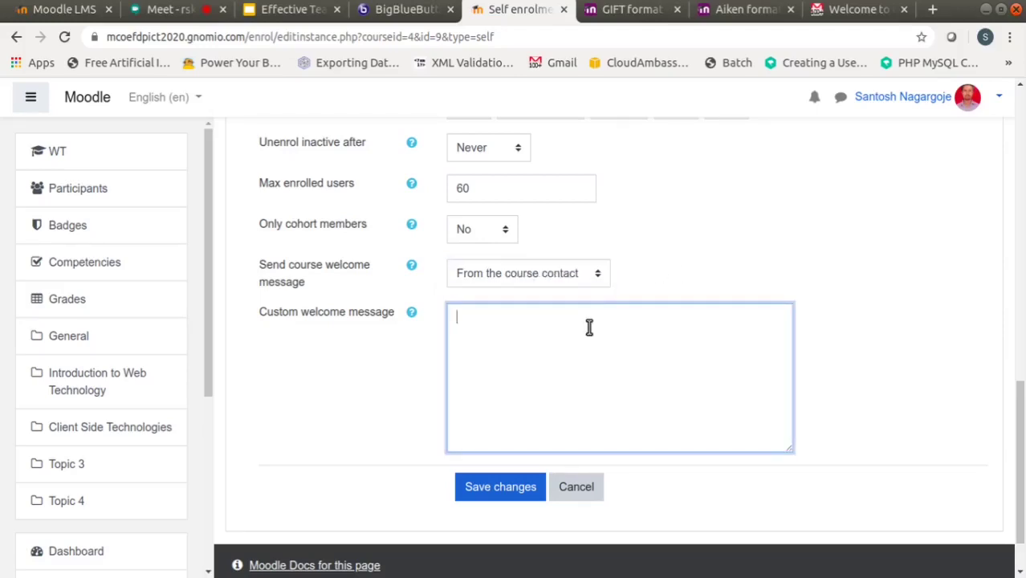
text(WE)
text(lcome Studen)
text(ts in the course of )
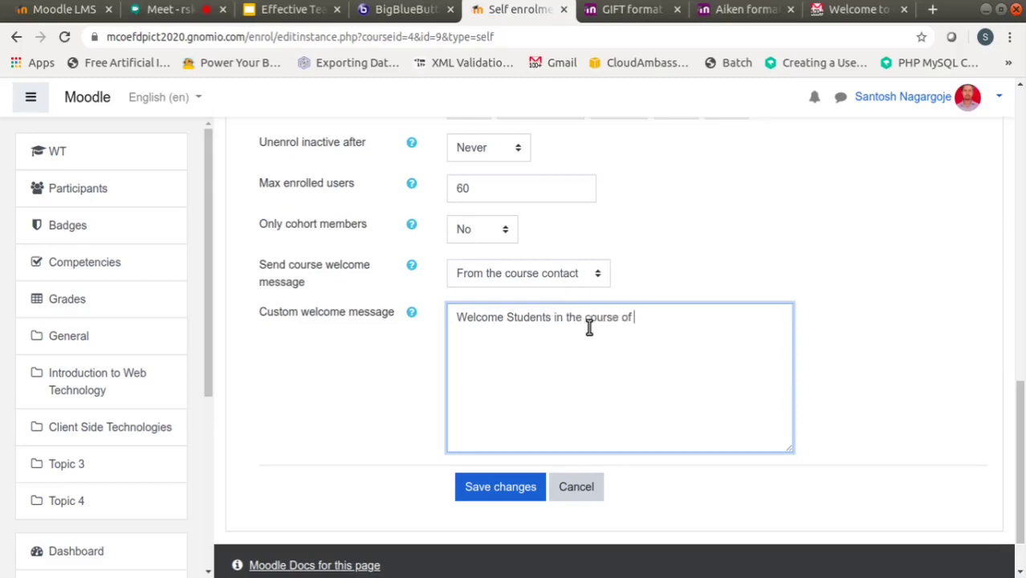
text(WE.)
click(492, 489)
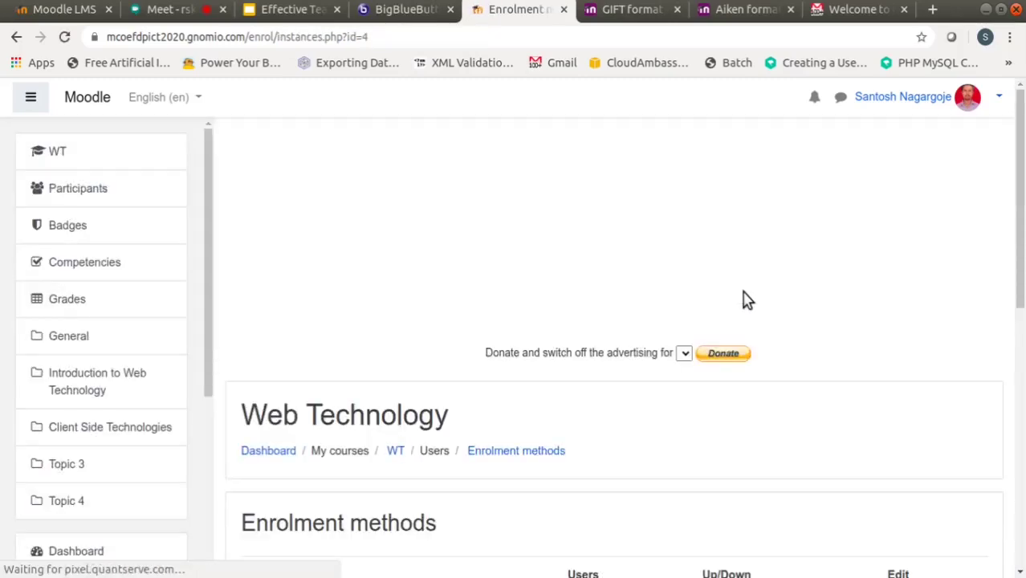
Select the 'test' method name on Enrolment methods, then move to the blank Firefox tab.
drag(1021, 217, 1022, 401)
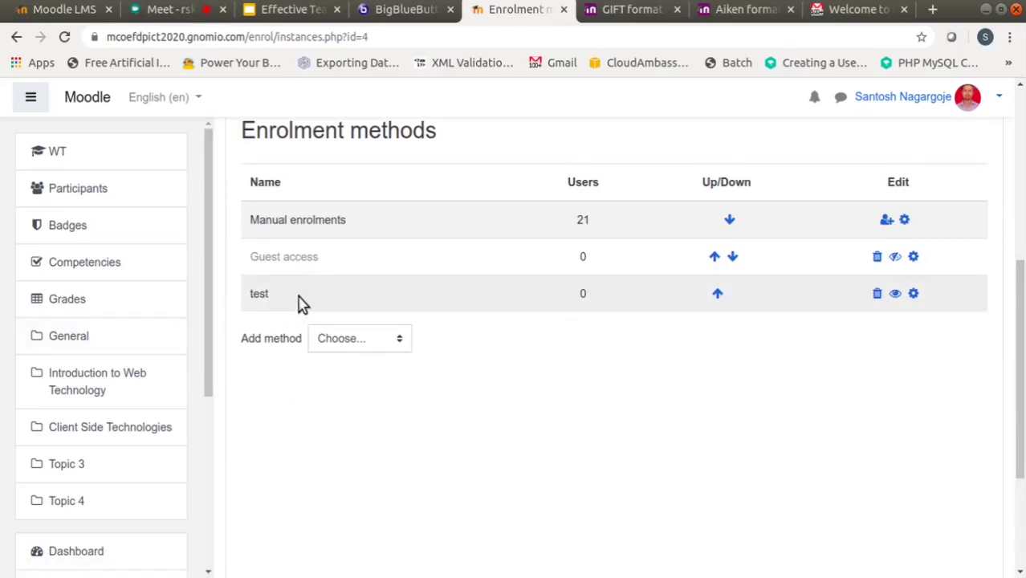
double_click(253, 294)
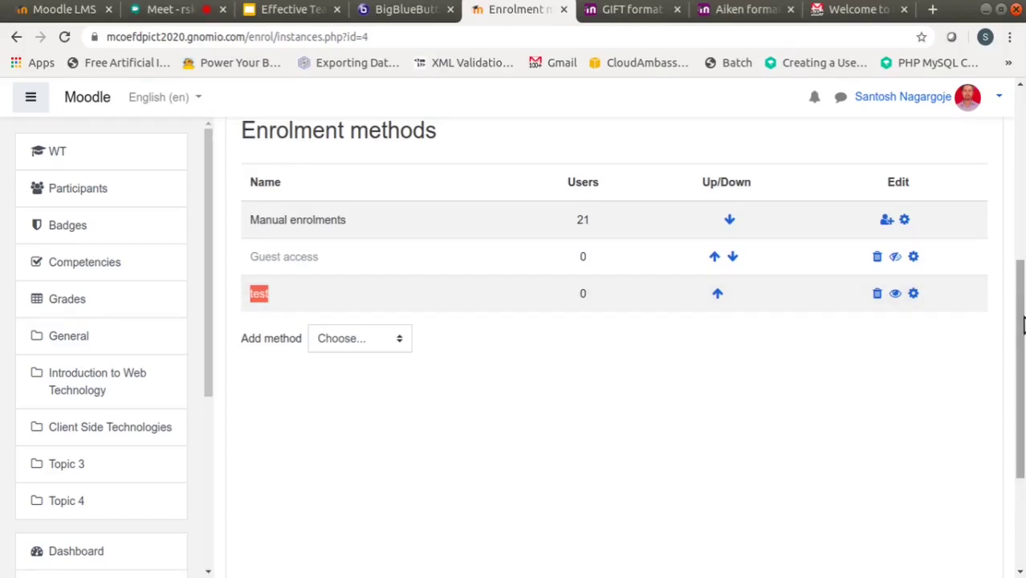
mouse_move(1023, 324)
mouse_down()
mouse_move(1000, 202)
mouse_move(1014, 305)
mouse_up()
mouse_move(478, 575)
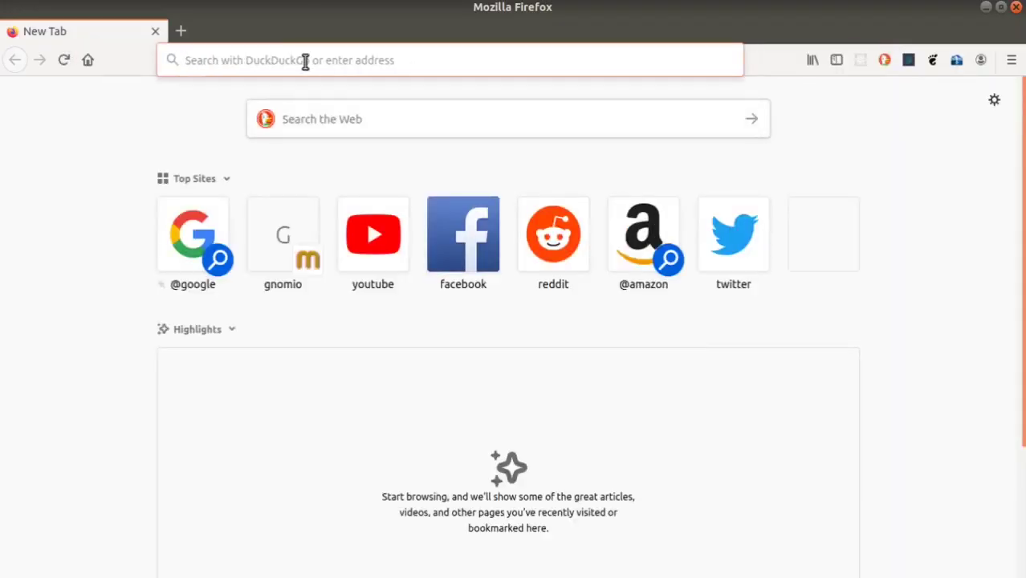
Go to mcoefdpict2020.gnomio.com in the Firefox address bar, correcting typos along the way.
text(mcoefsp)
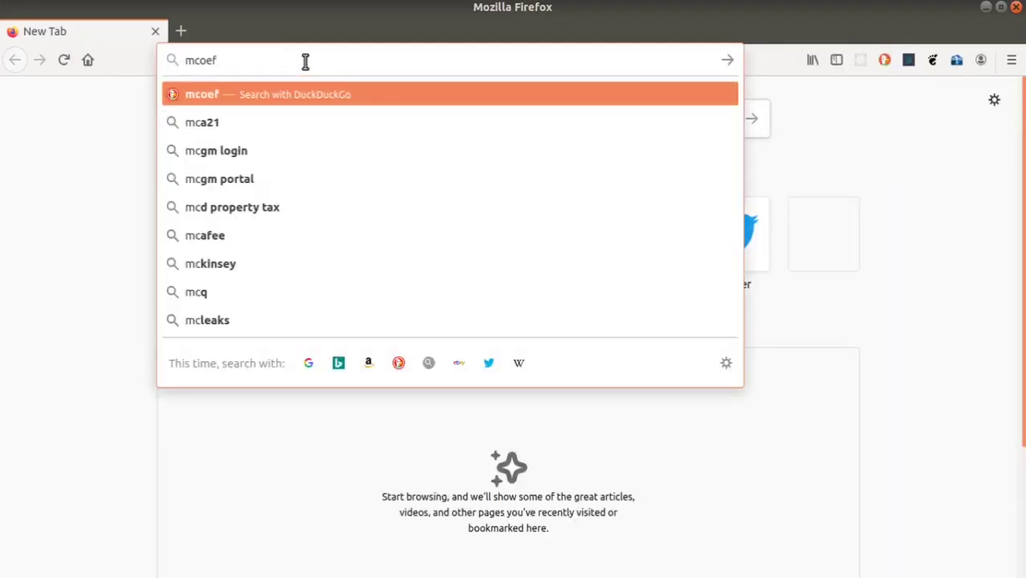
key(BackSpace)
key(BackSpace)
key(BackSpace)
text(d)
key(BackSpace)
text(fdp)
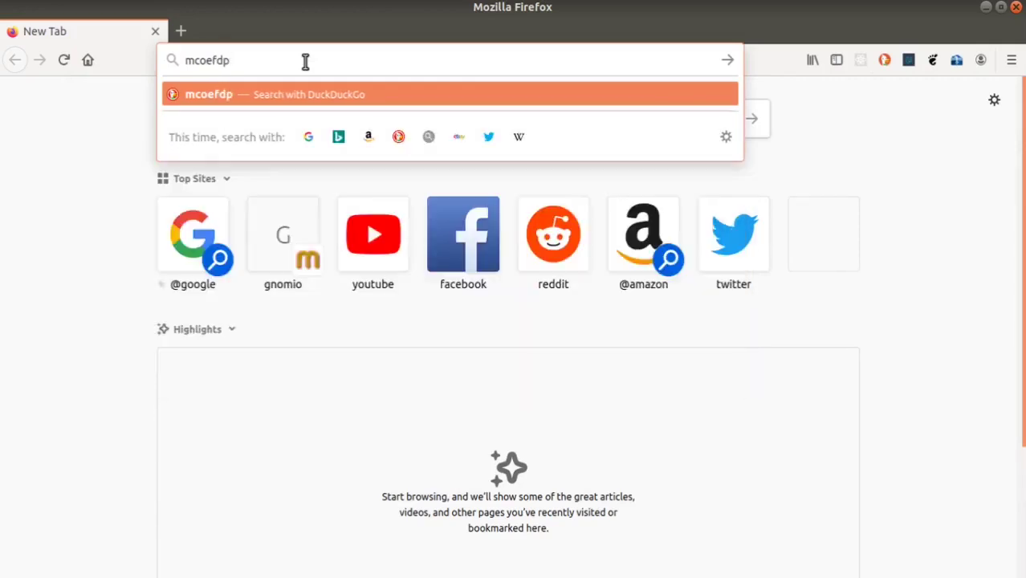
text(ict2020)
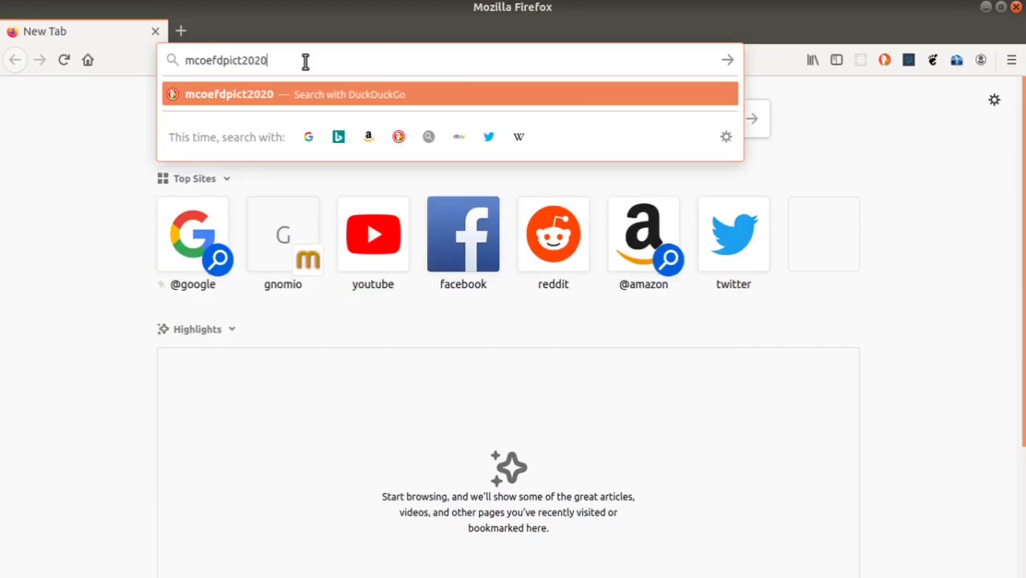
text(.gnomio.com)
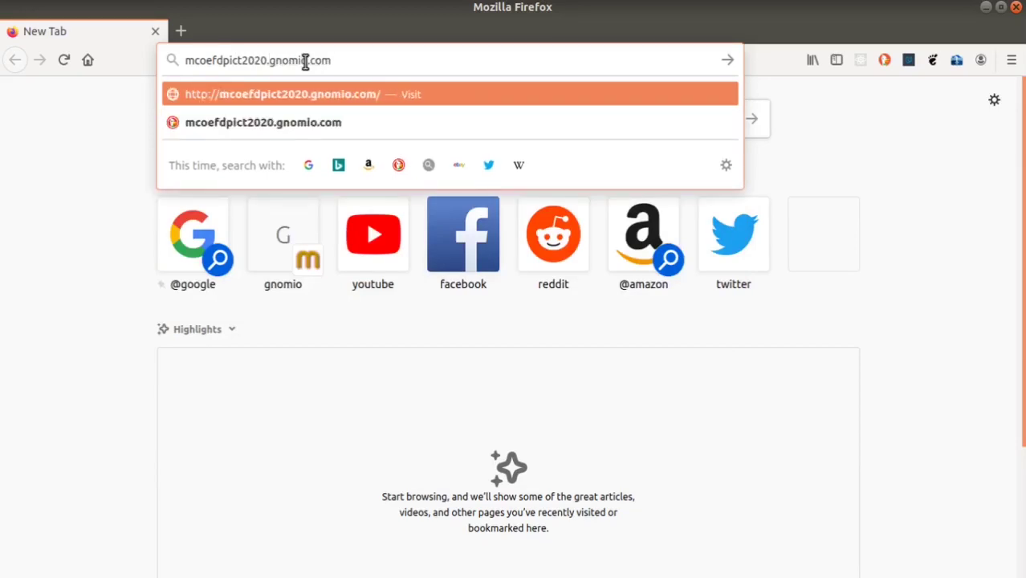
key(Return)
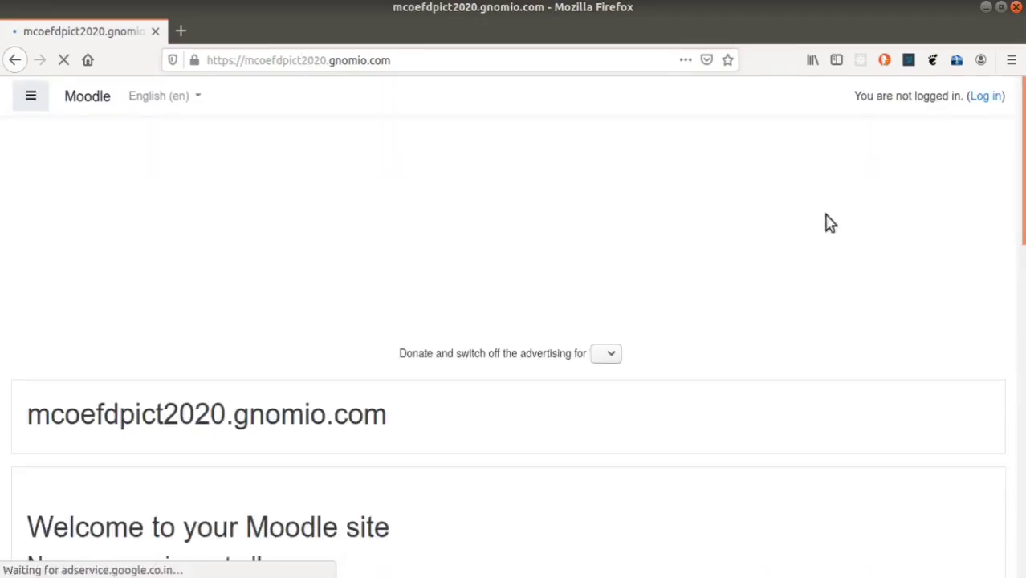
Log in with the student account's username and password to reach the Dashboard.
click(986, 97)
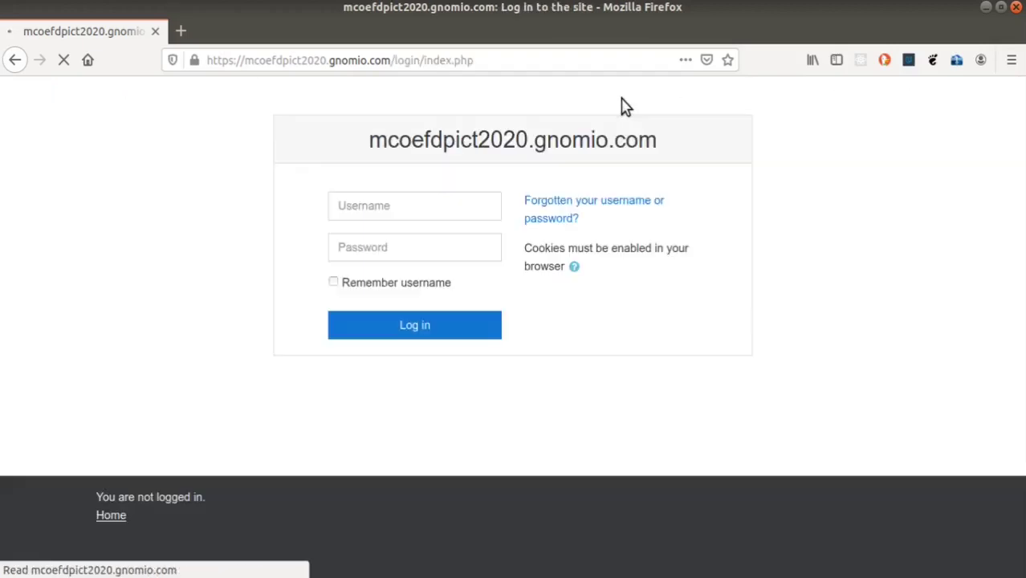
click(443, 210)
text(student1)
key(Tab)
text(***)
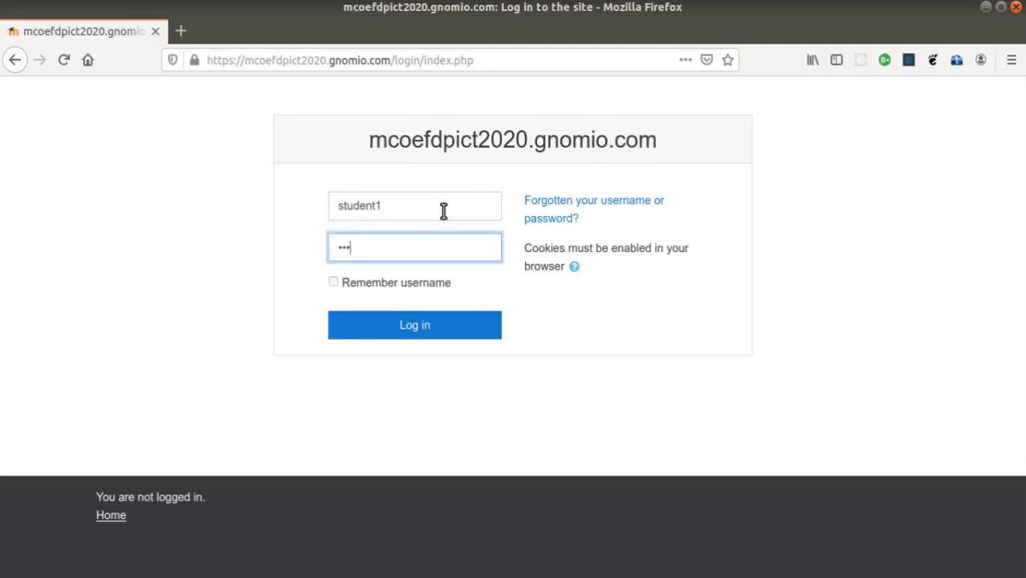
key(Return)
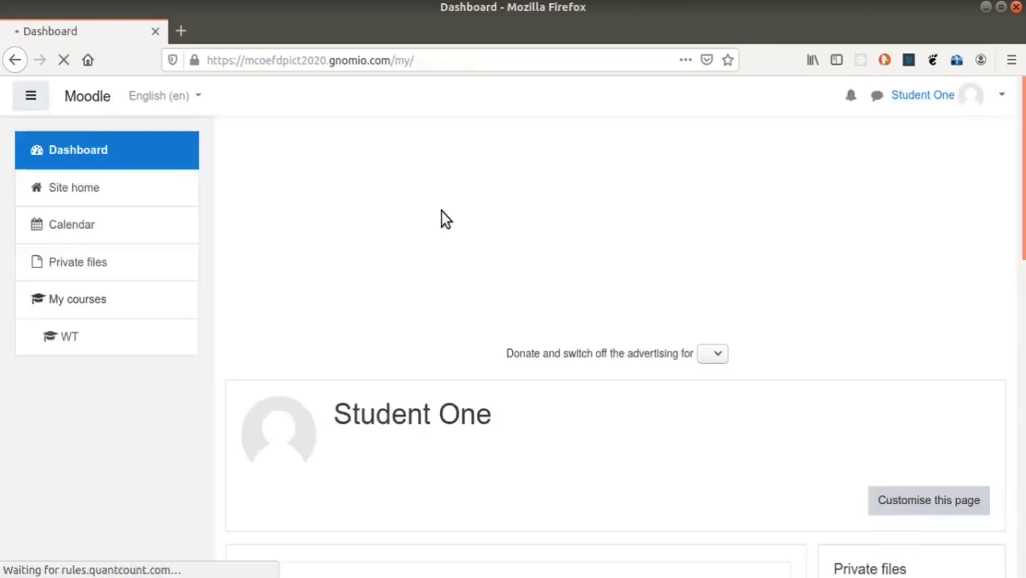
Visit the WT course from the Dashboard sidebar, go back, then head to Site home.
drag(1018, 210, 934, 176)
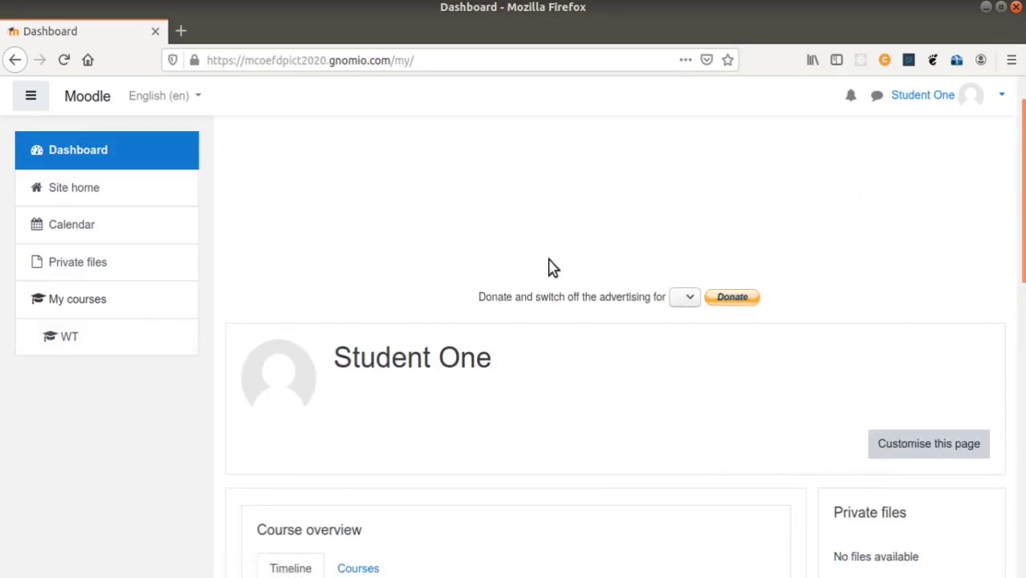
drag(1022, 174, 880, 312)
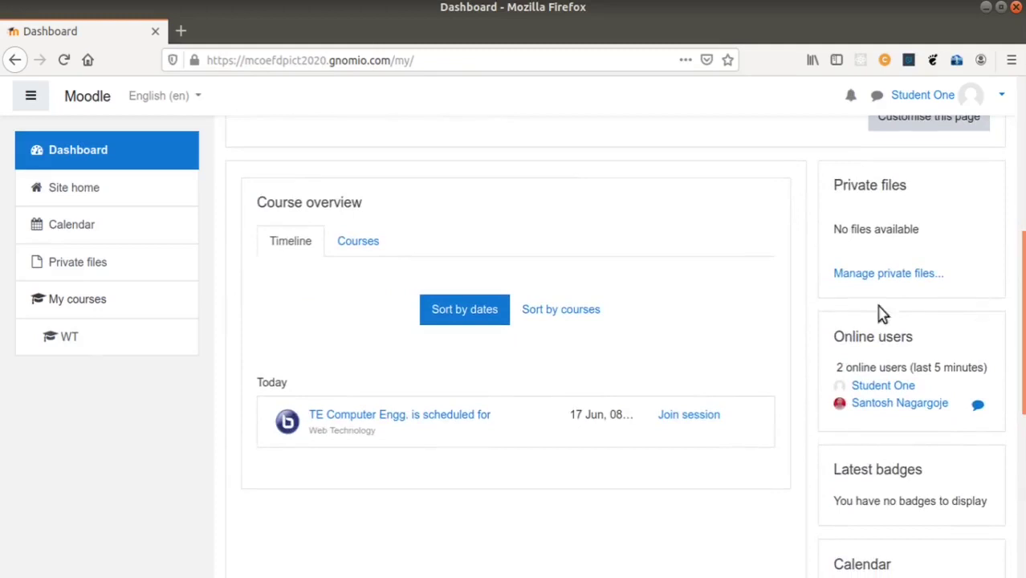
click(90, 341)
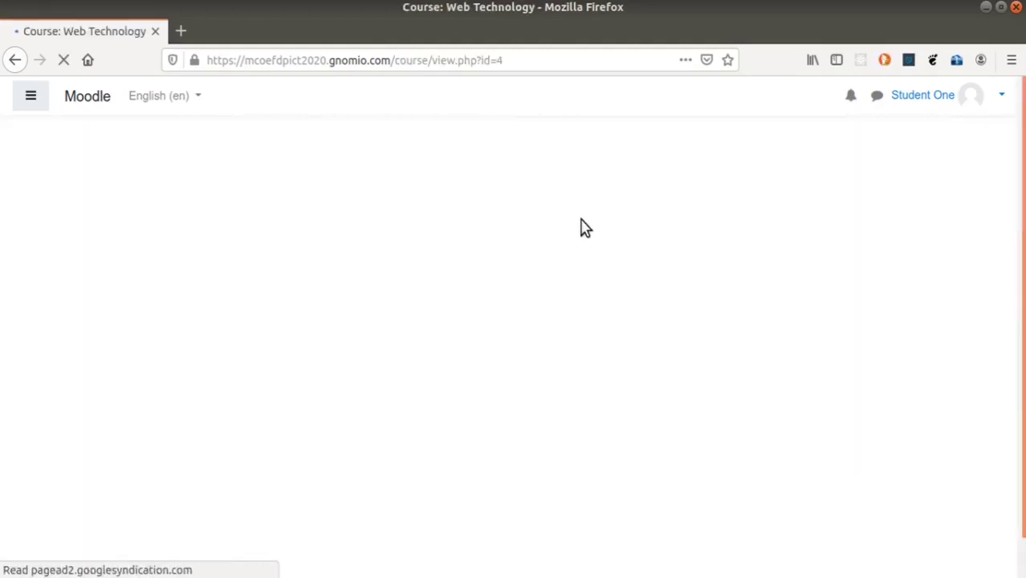
drag(1019, 167, 393, 199)
click(15, 61)
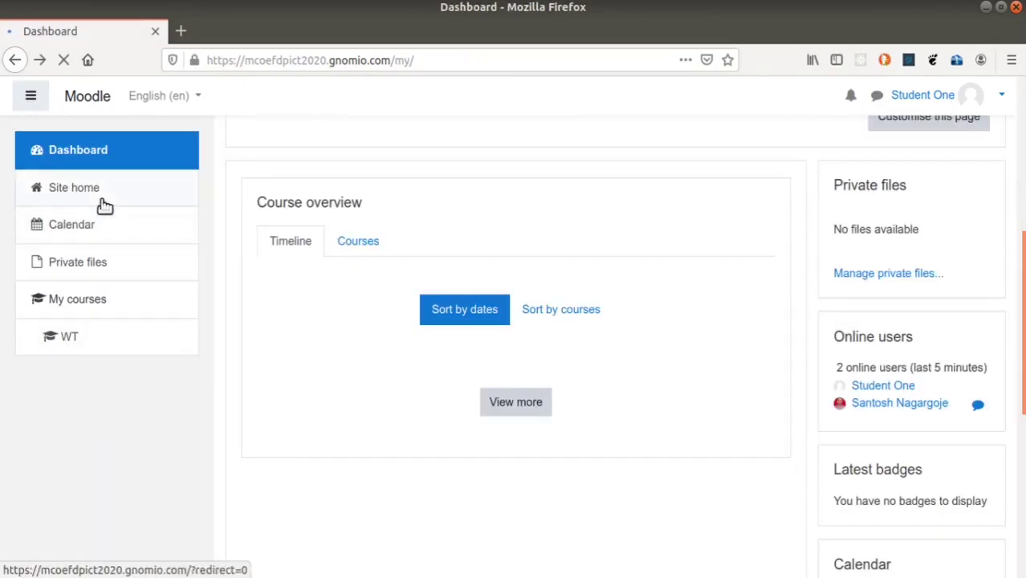
click(105, 206)
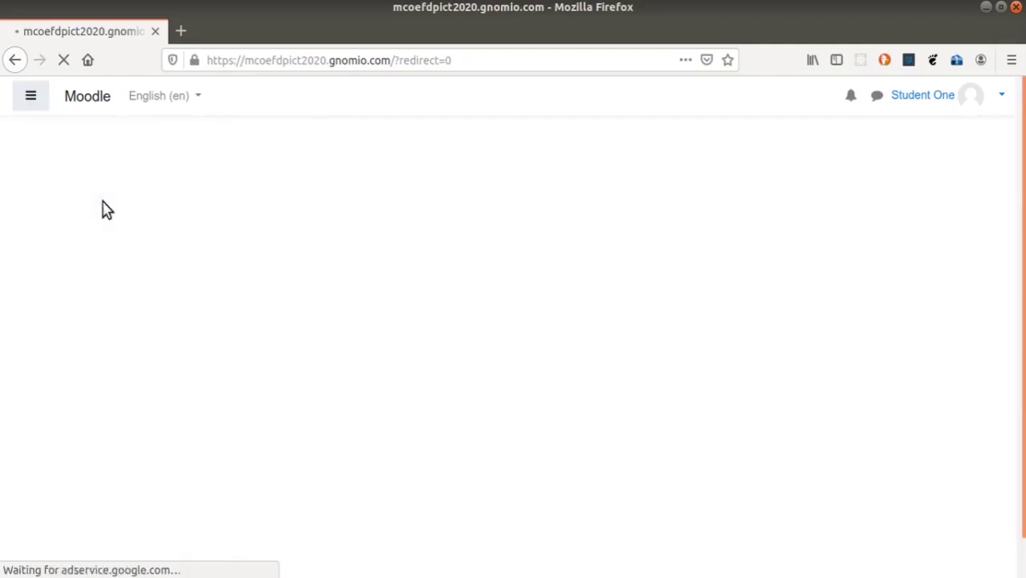
Scroll Site home to Available courses and open Web Technology.
drag(1021, 161, 1022, 491)
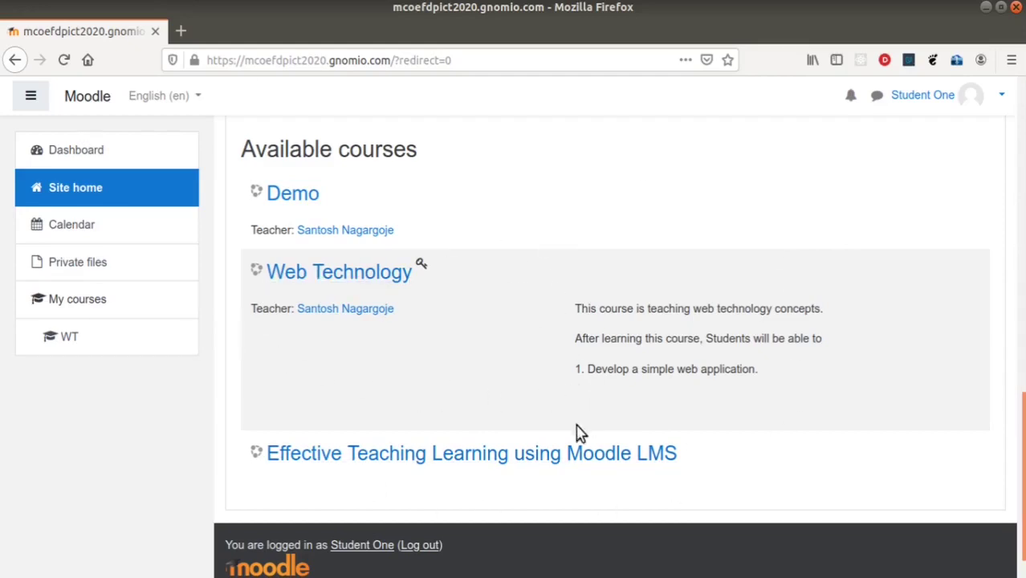
click(317, 278)
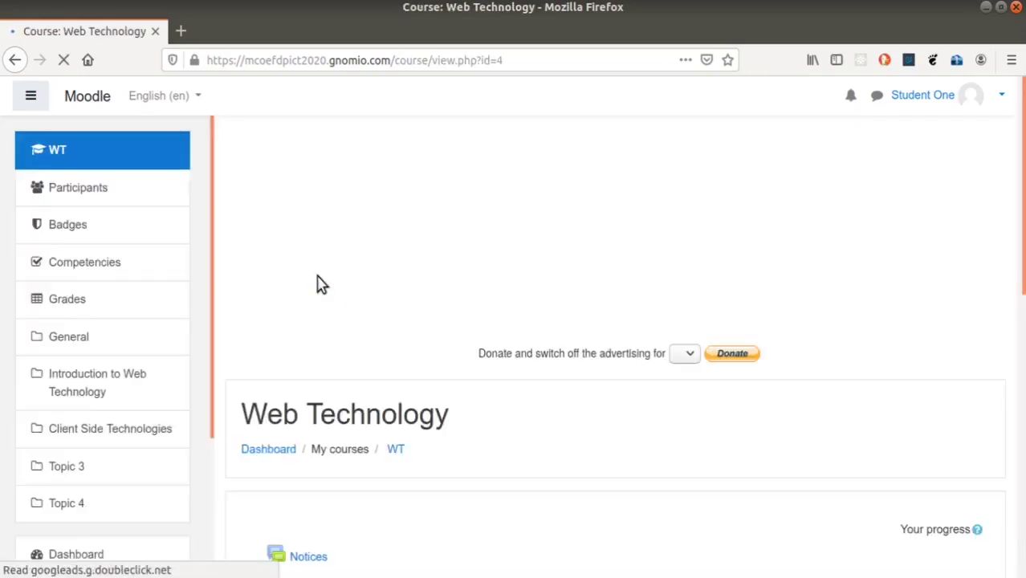
Scroll through the Web Technology topics as the student, then show the Activities overview.
drag(1023, 187, 1023, 284)
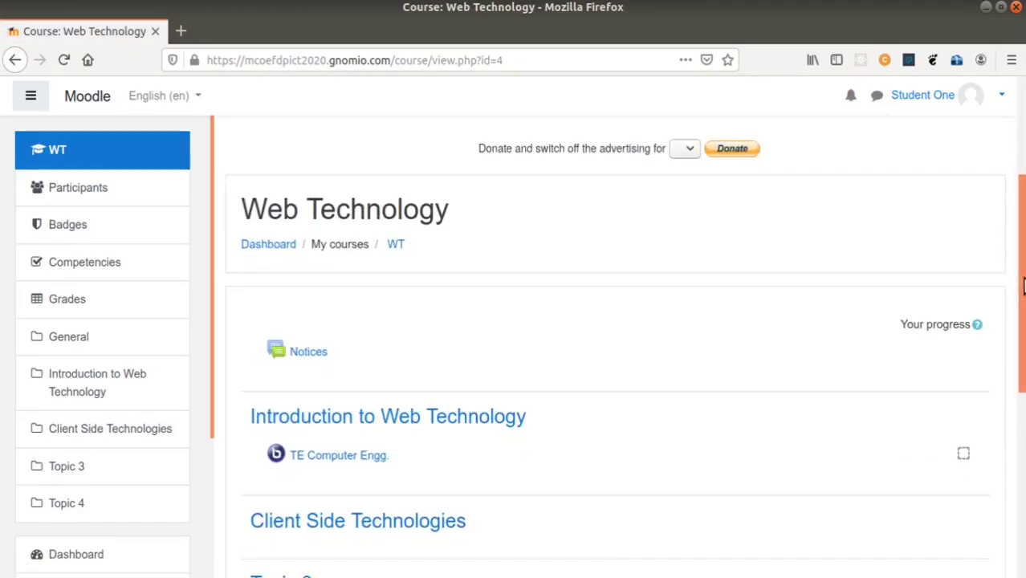
drag(1022, 272, 1022, 337)
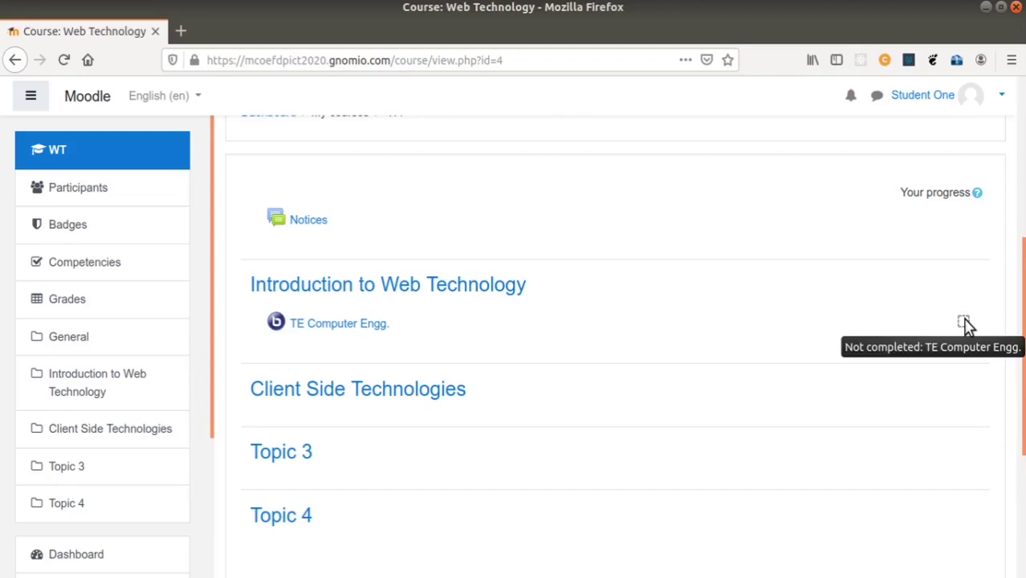
mouse_move(289, 566)
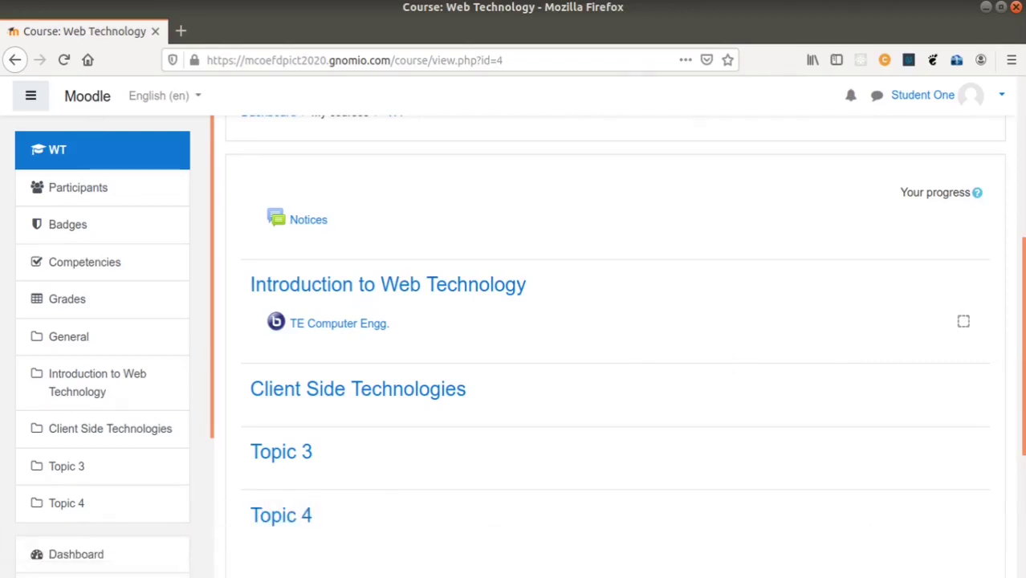
key(super)
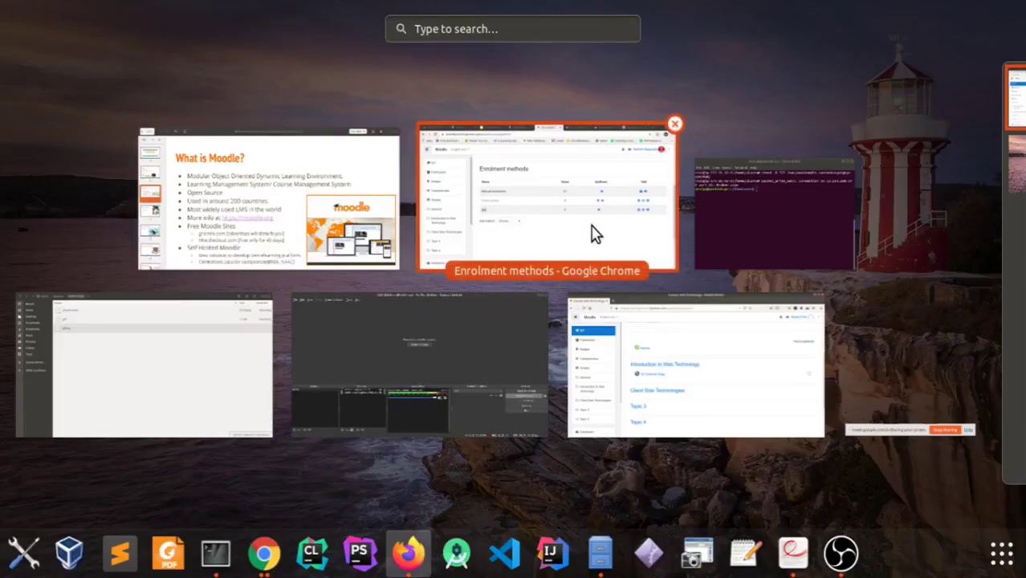
Switch back to the teacher's Chrome Enrolment methods window and open the WT course page.
click(592, 233)
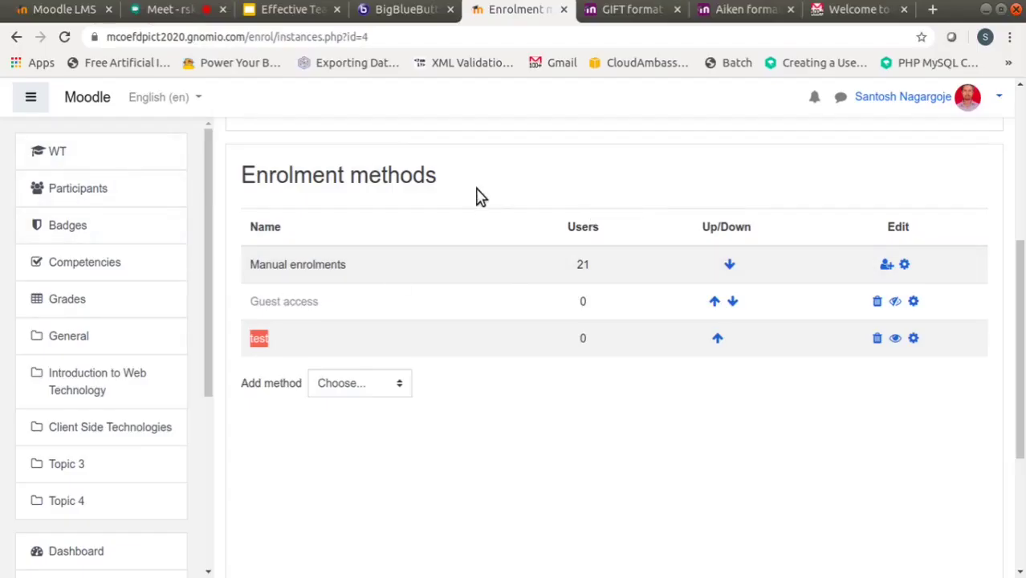
click(742, 181)
right_click(742, 181)
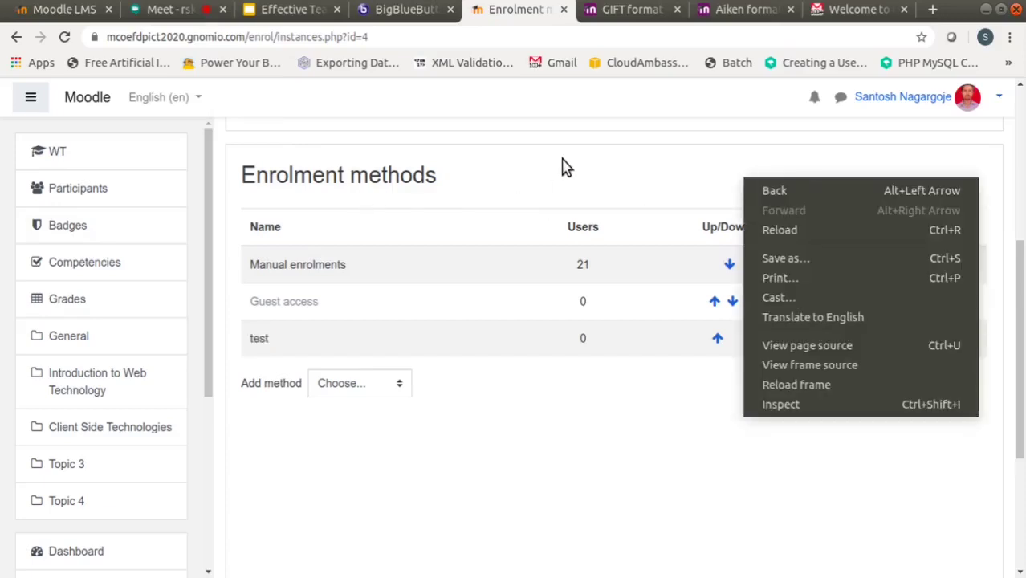
click(562, 166)
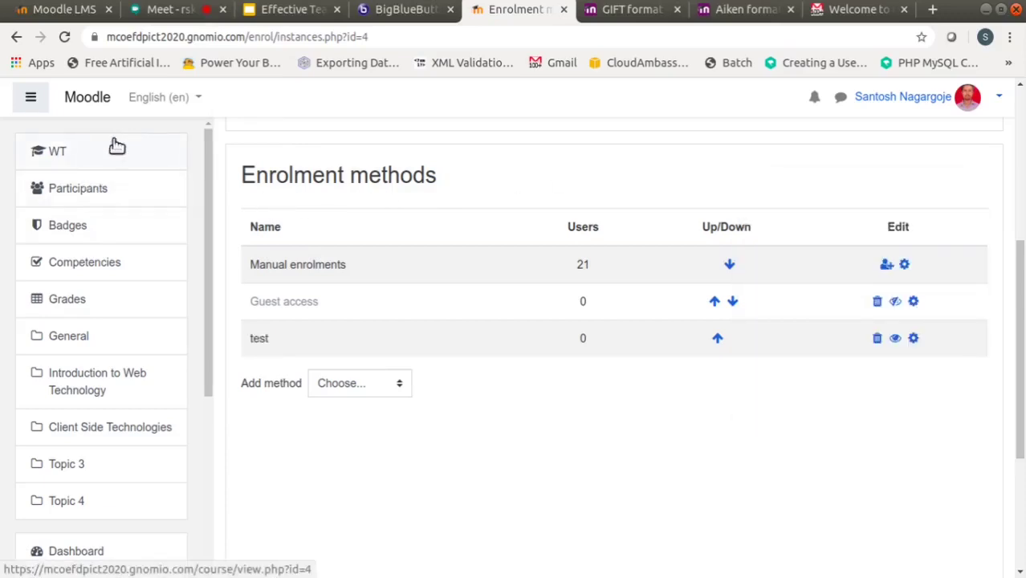
click(71, 160)
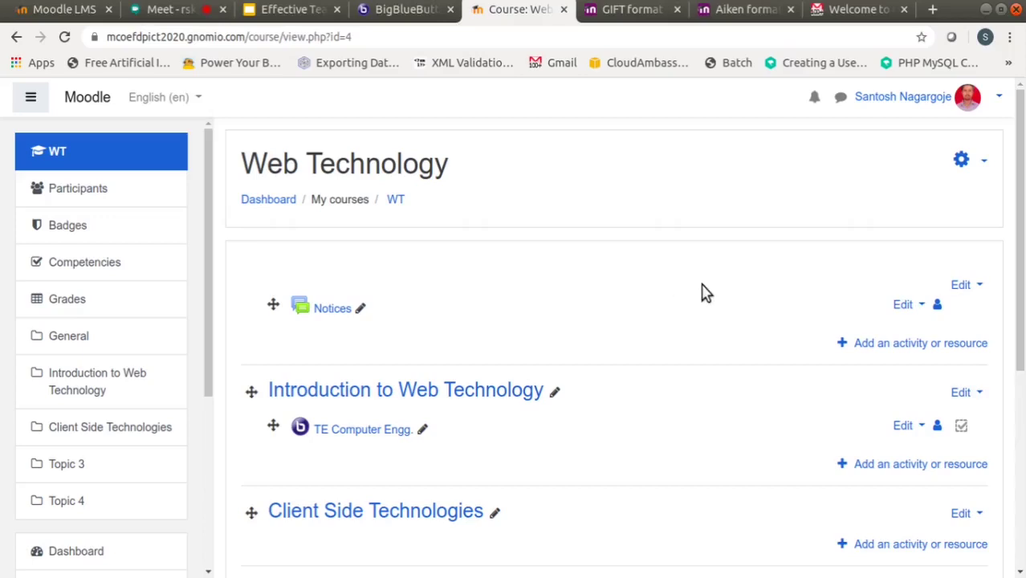
scroll(702, 293, down, 3)
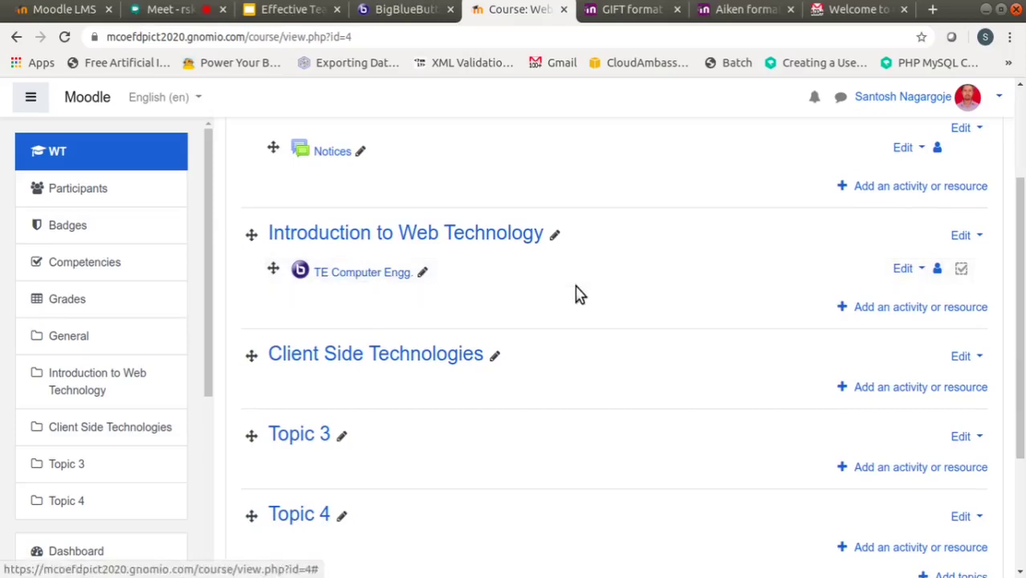
Open the TE Computer Engg. BigBlueButton activity and join its session.
click(362, 273)
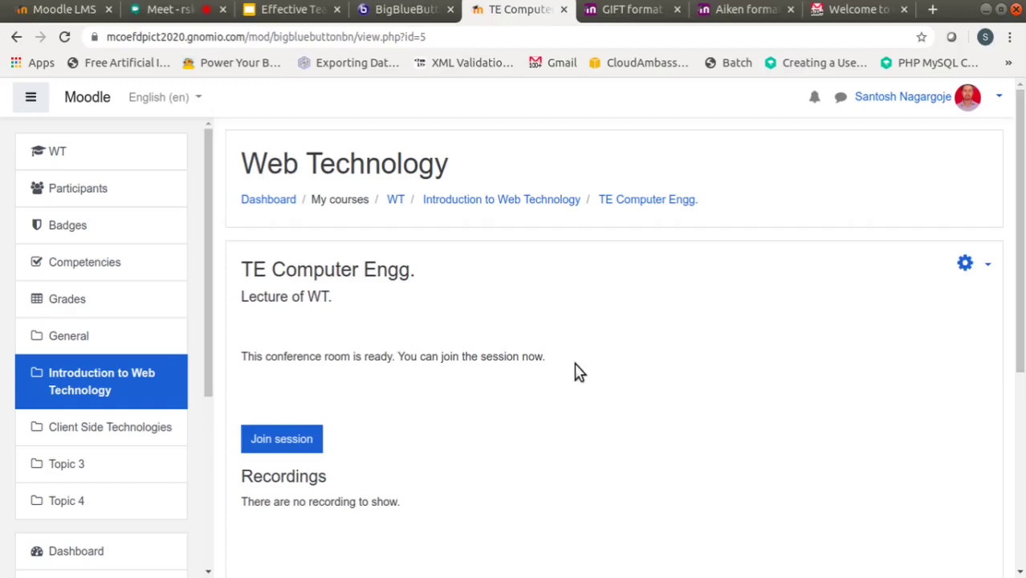
click(282, 441)
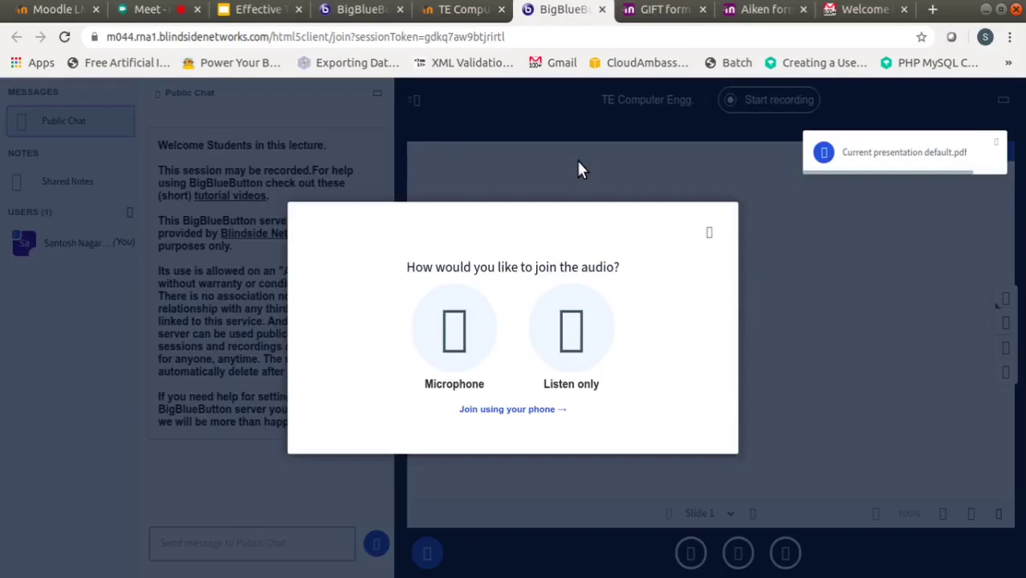
Dismiss the audio prompt, then reopen it from the Join audio button in the toolbar.
click(583, 164)
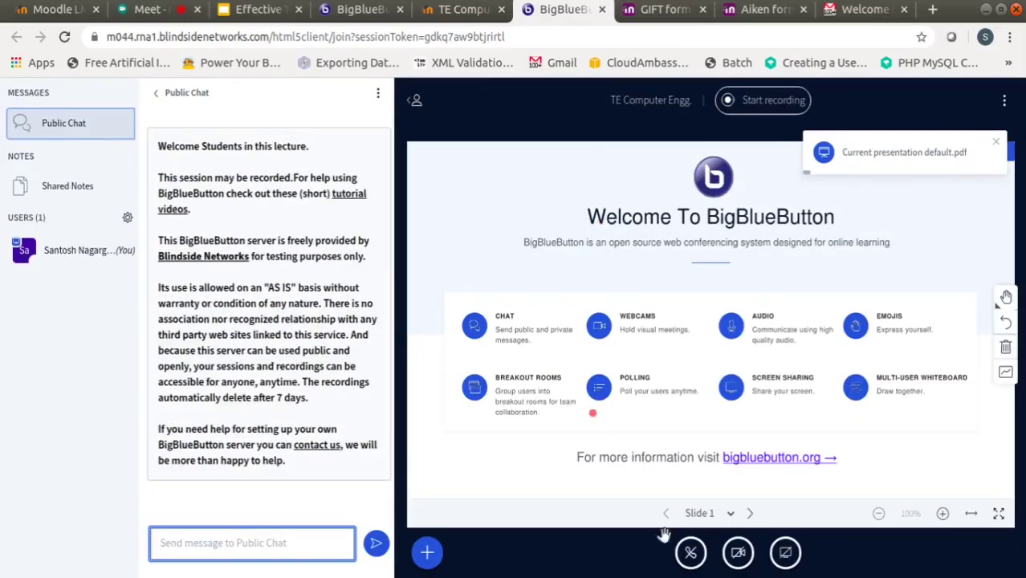
click(691, 553)
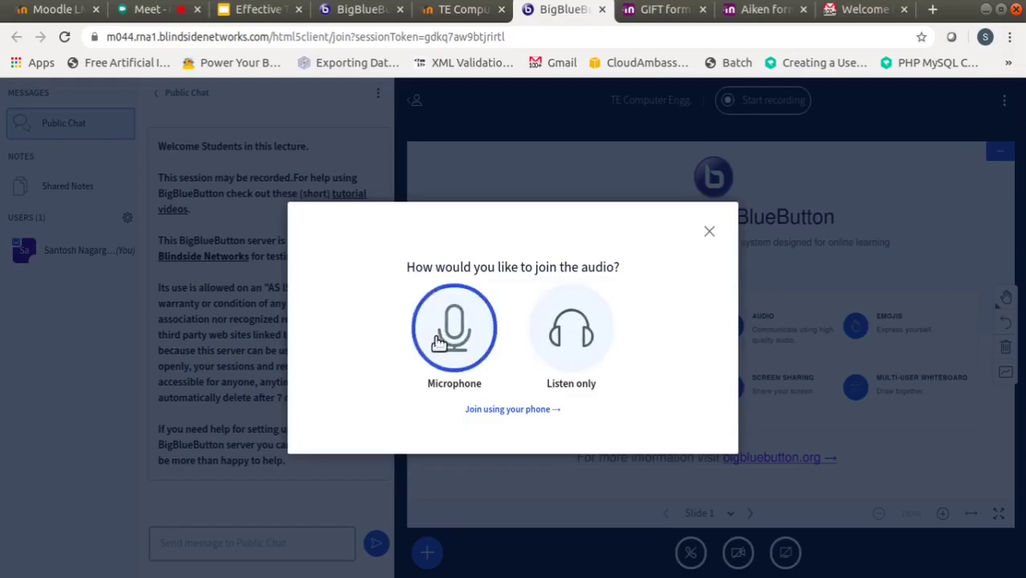
Join the audio by microphone, allowing browser mic access and confirming the echo test was heard.
click(438, 343)
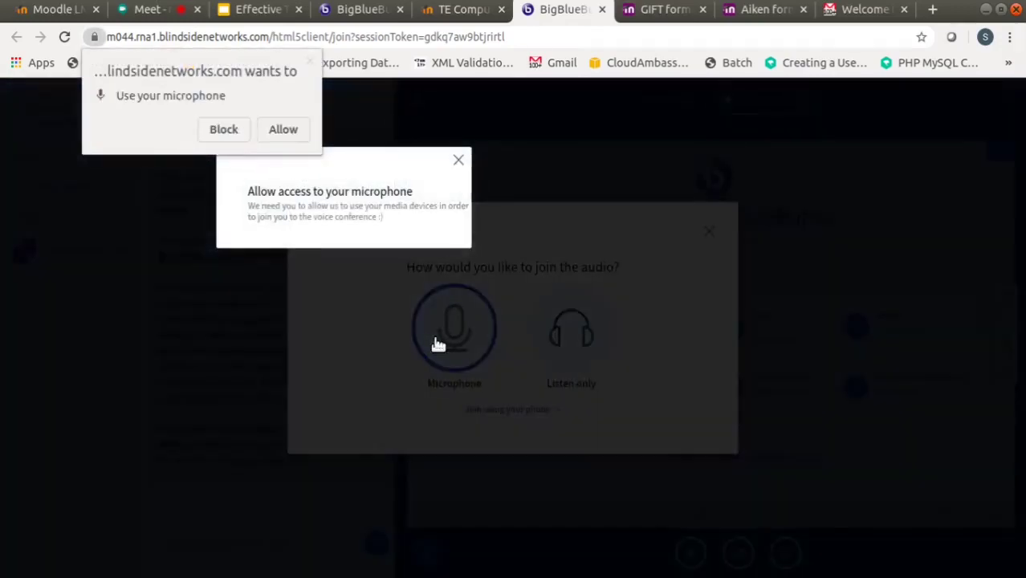
click(269, 131)
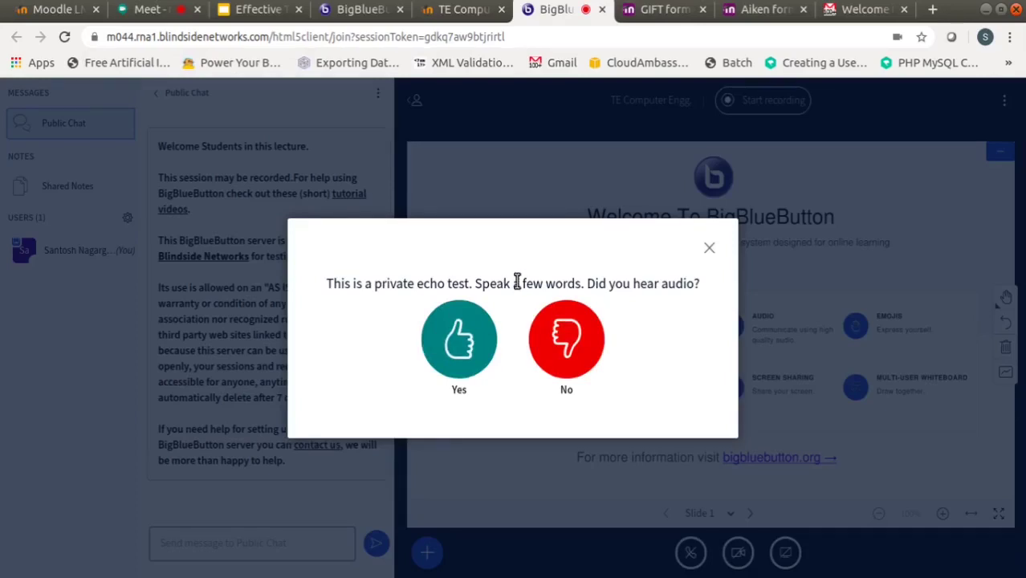
click(474, 329)
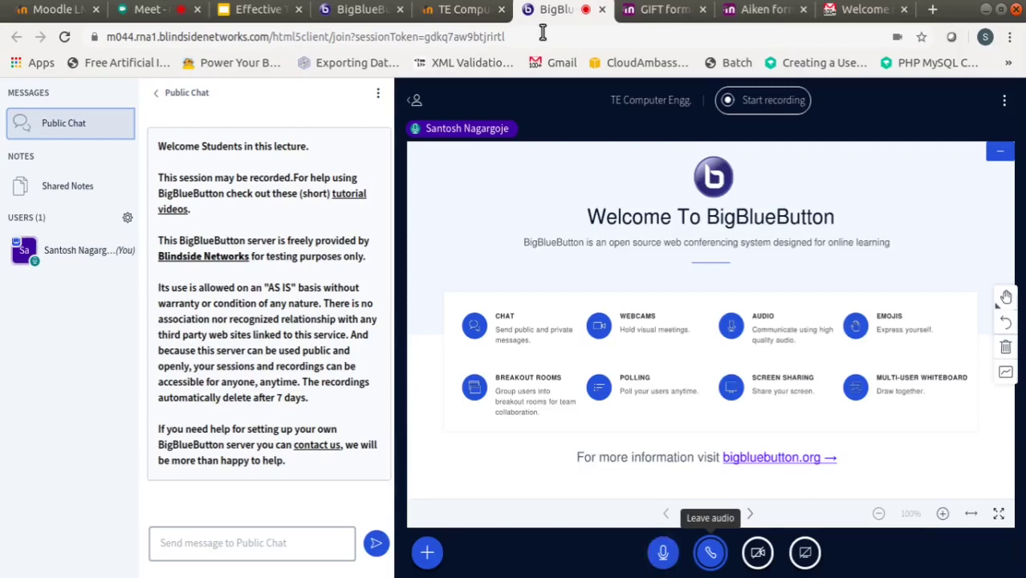
Switch to the Greenlight welcome page and go to its sign-in page.
click(384, 45)
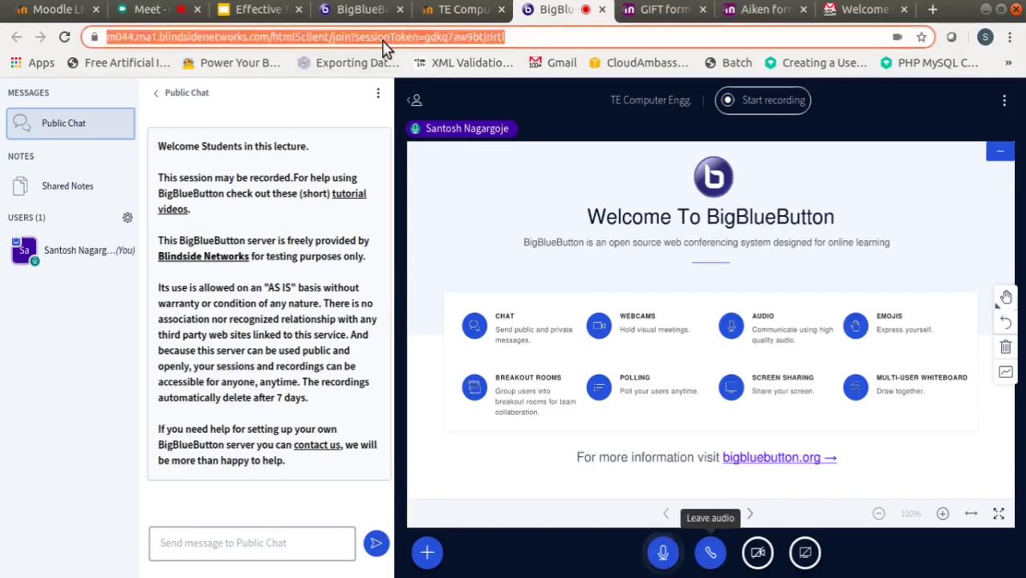
double_click(383, 40)
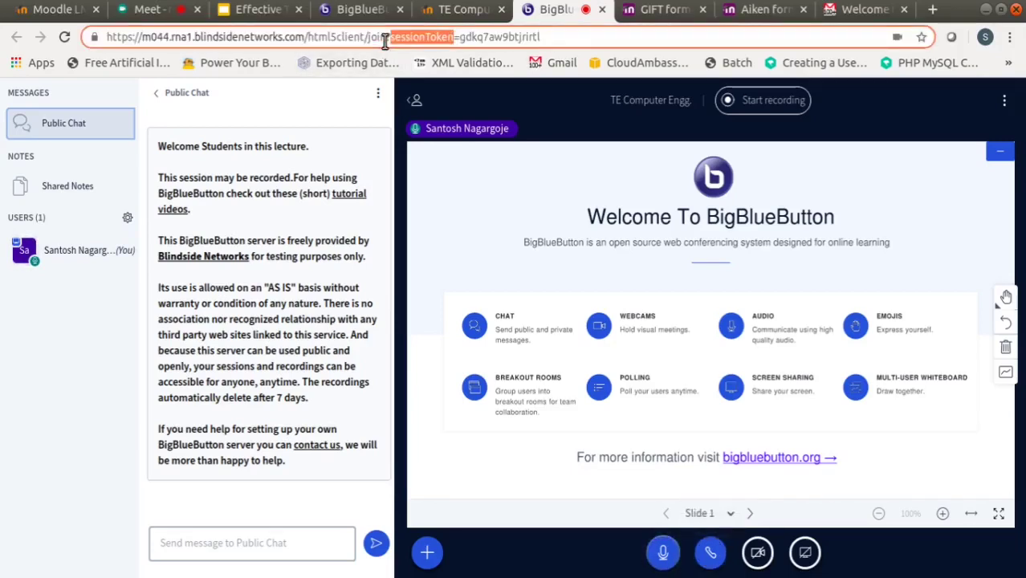
click(309, 39)
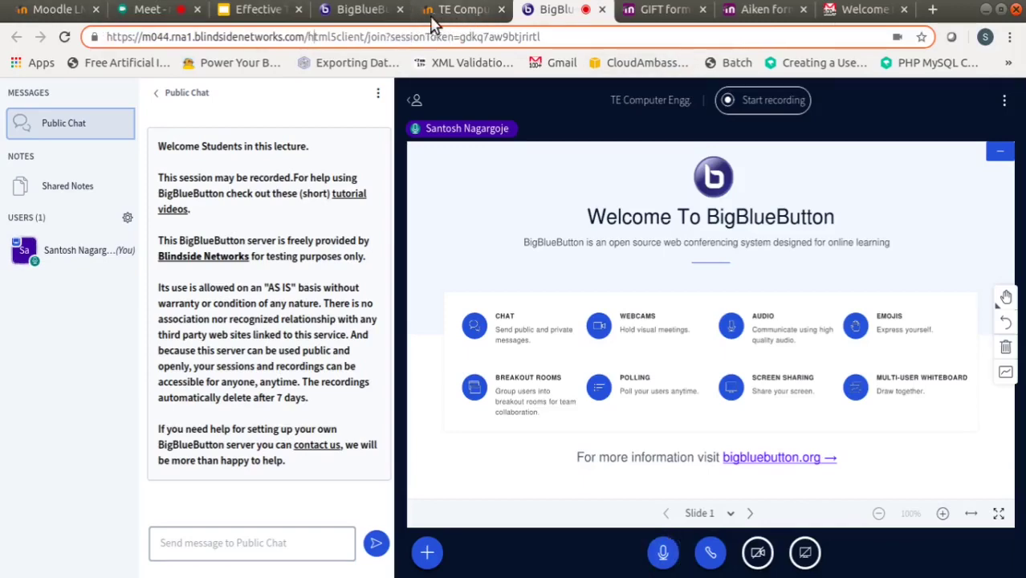
click(361, 10)
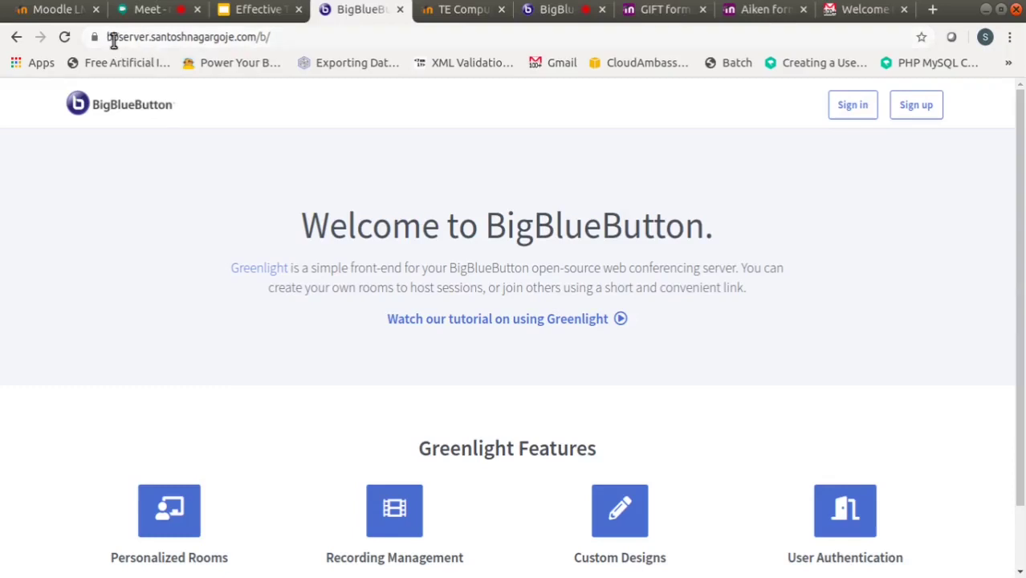
triple_click(179, 38)
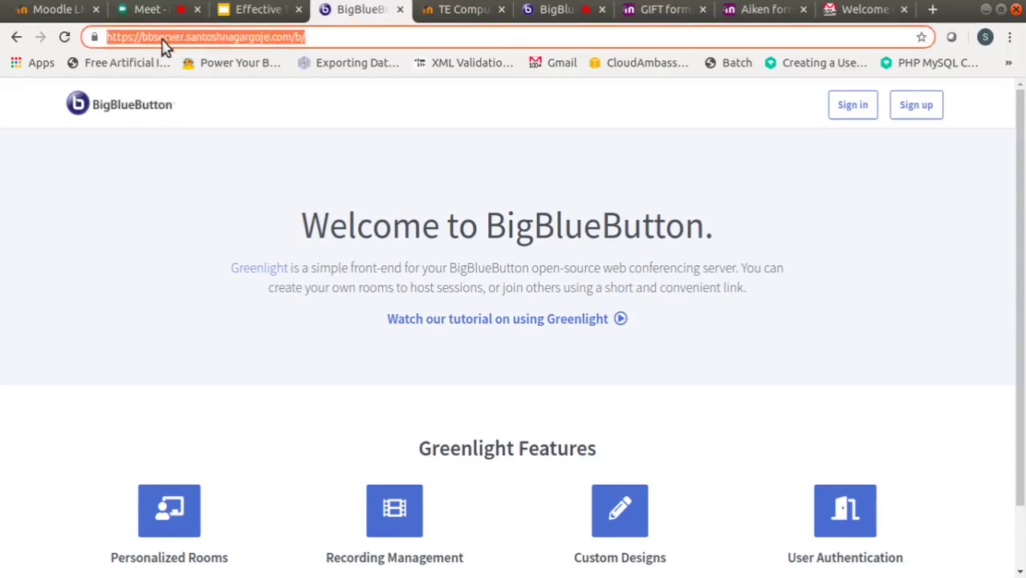
click(158, 40)
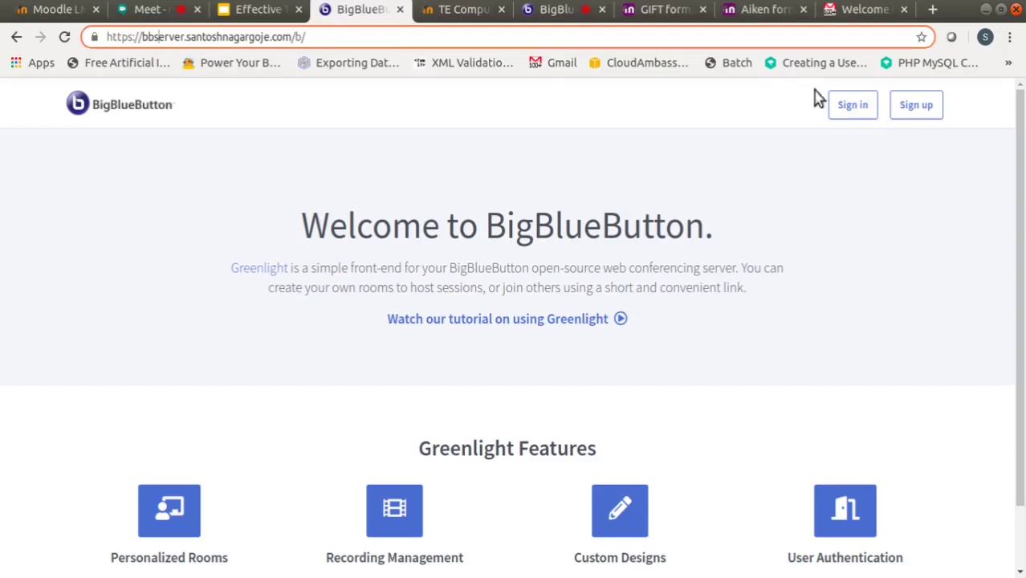
click(847, 108)
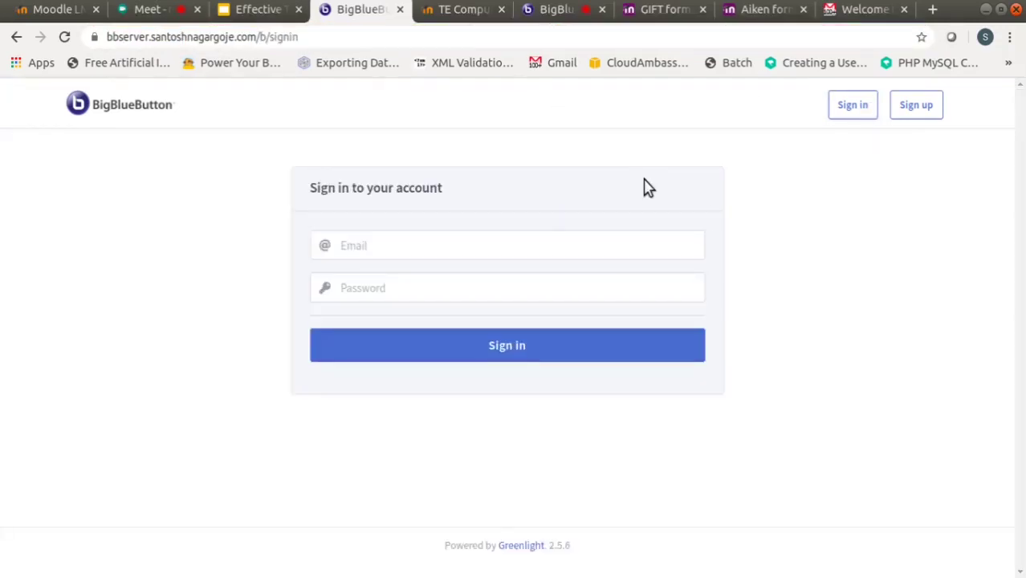
Sign in to Greenlight with the account e-mail and password, then return to the meeting.
click(467, 238)
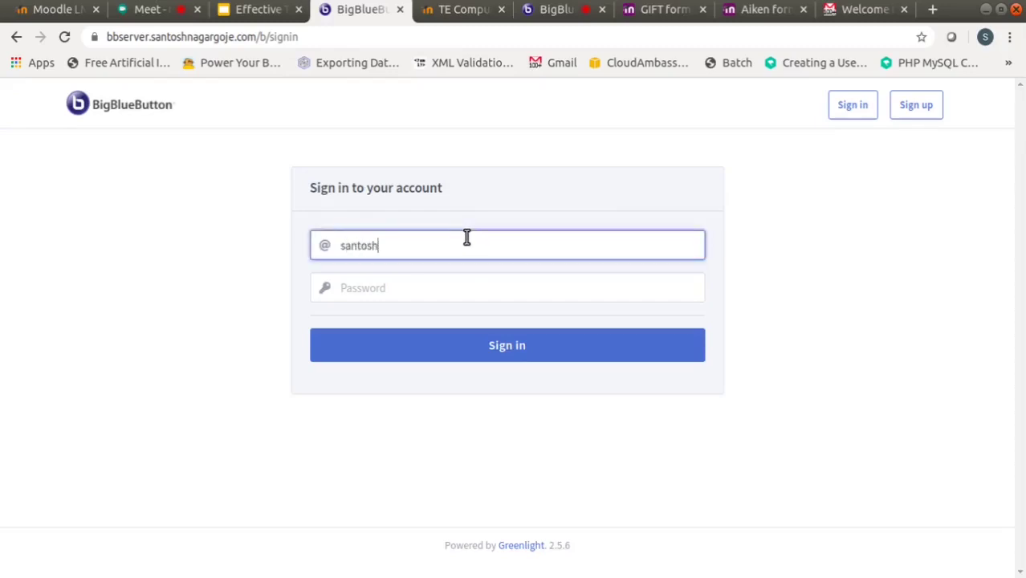
key(Tab)
text(s********)
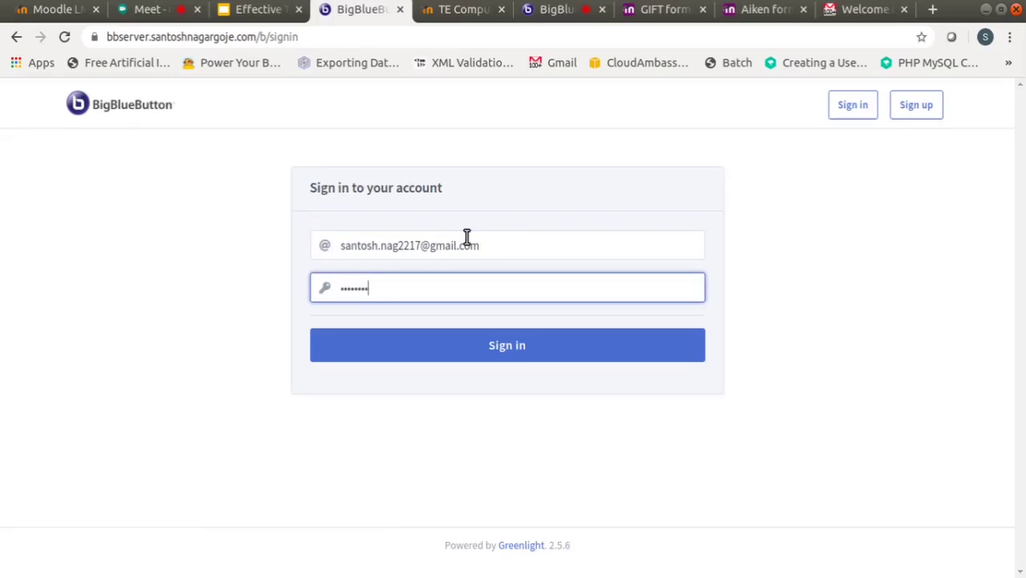
key(Return)
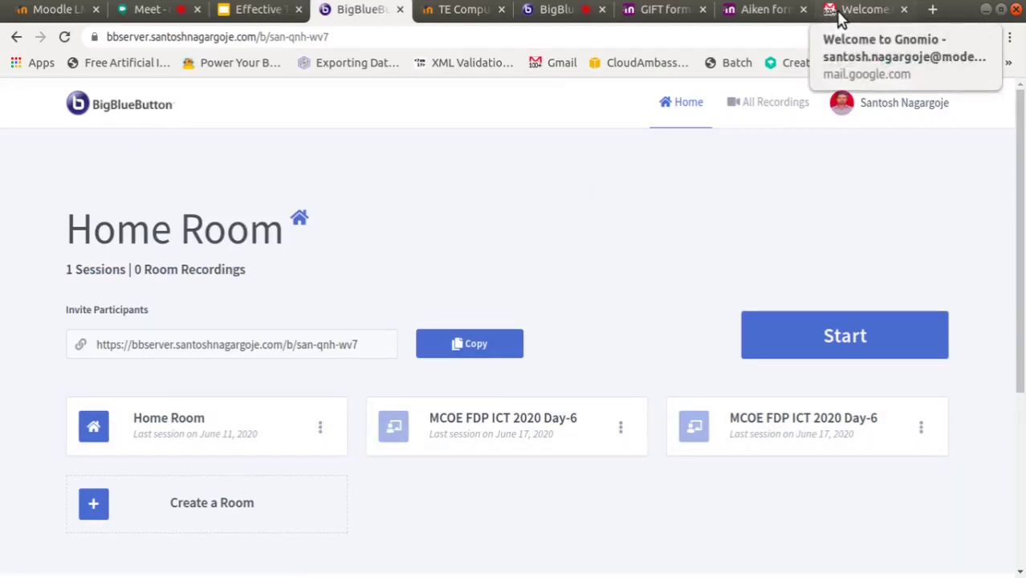
click(564, 17)
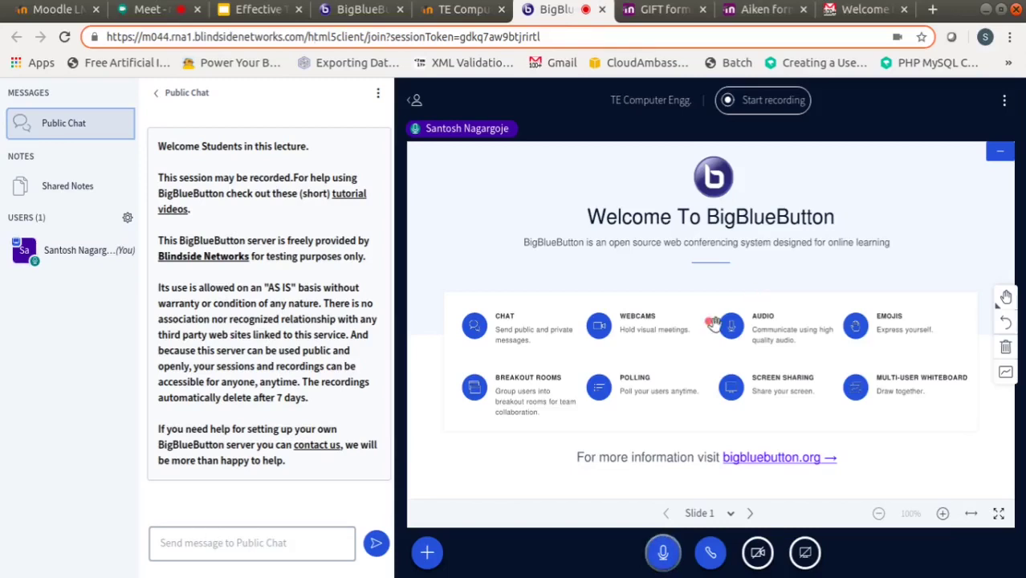
From the + actions menu, choose 'Upload a presentation' to open the upload window.
click(426, 553)
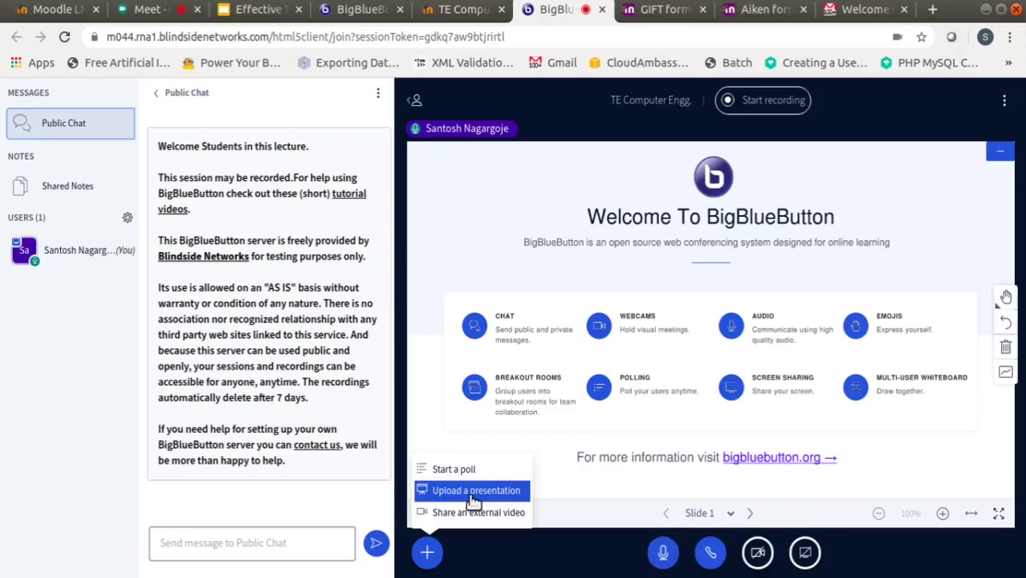
click(474, 500)
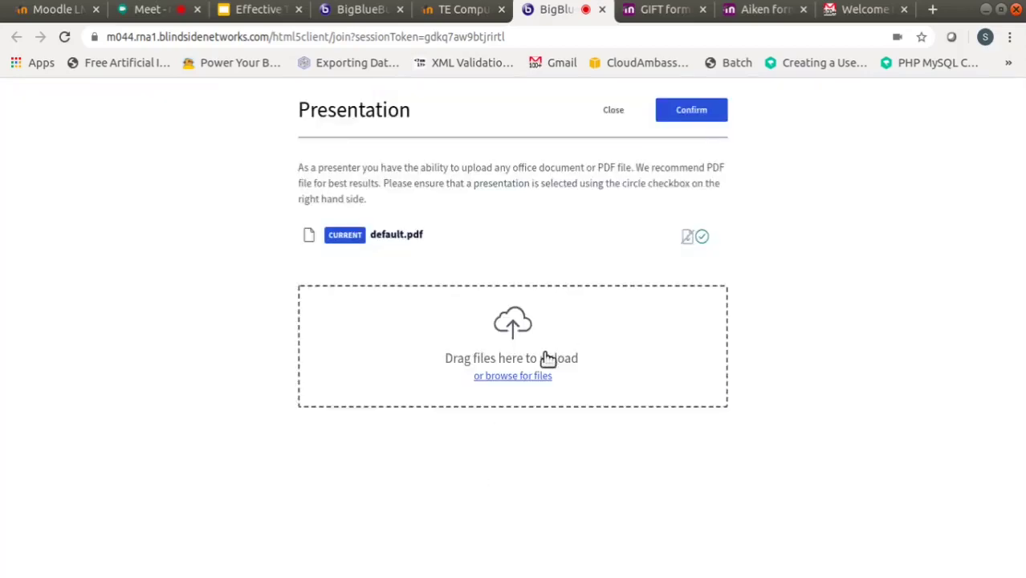
Pick 'Effective Teaching Learning with Moodle LMS.pdf' from Downloads and upload it as the current presentation.
click(527, 376)
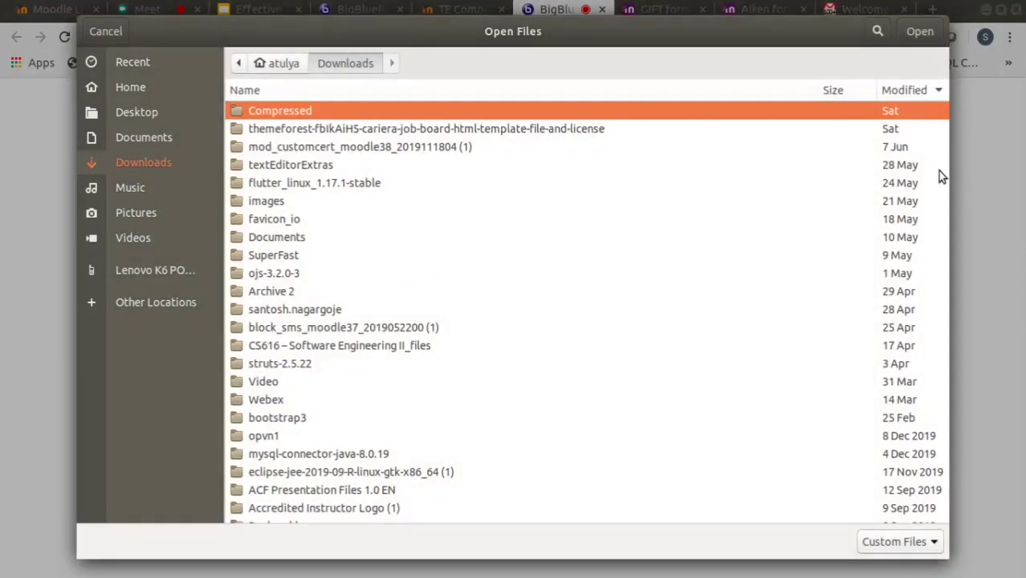
key(Down)
key(Down)
key(Page_Down)
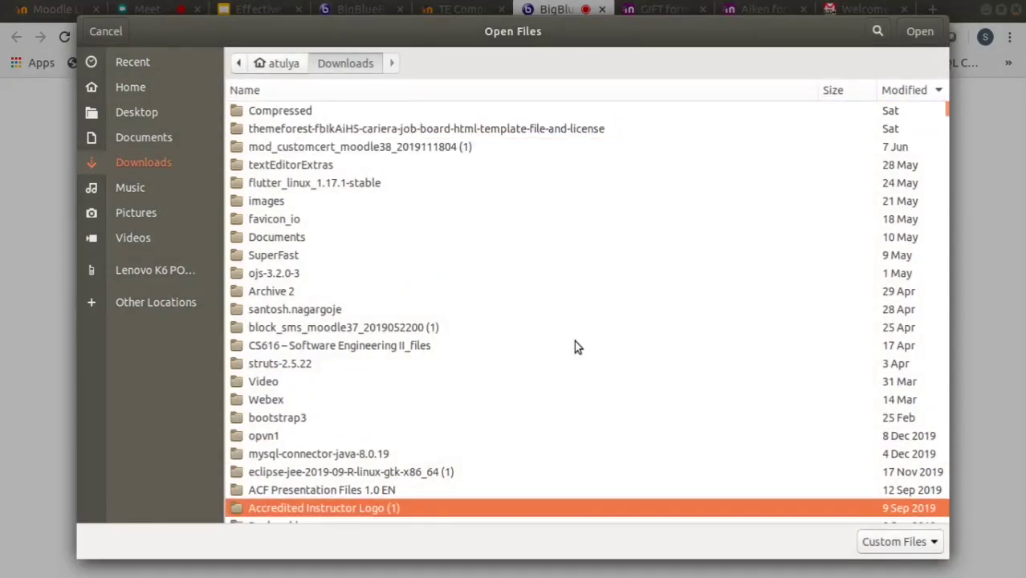
key(Page_Down)
key(Down)
key(Down)
key(Down)
key(Down)
key(Down)
key(Down)
key(Down)
key(Down)
key(Down)
key(Down)
key(Down)
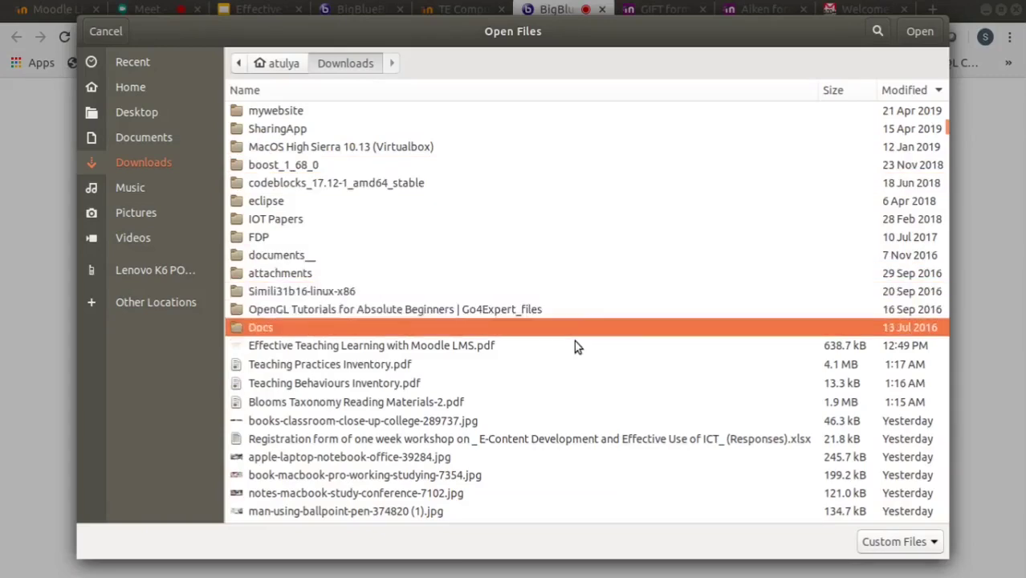
click(919, 31)
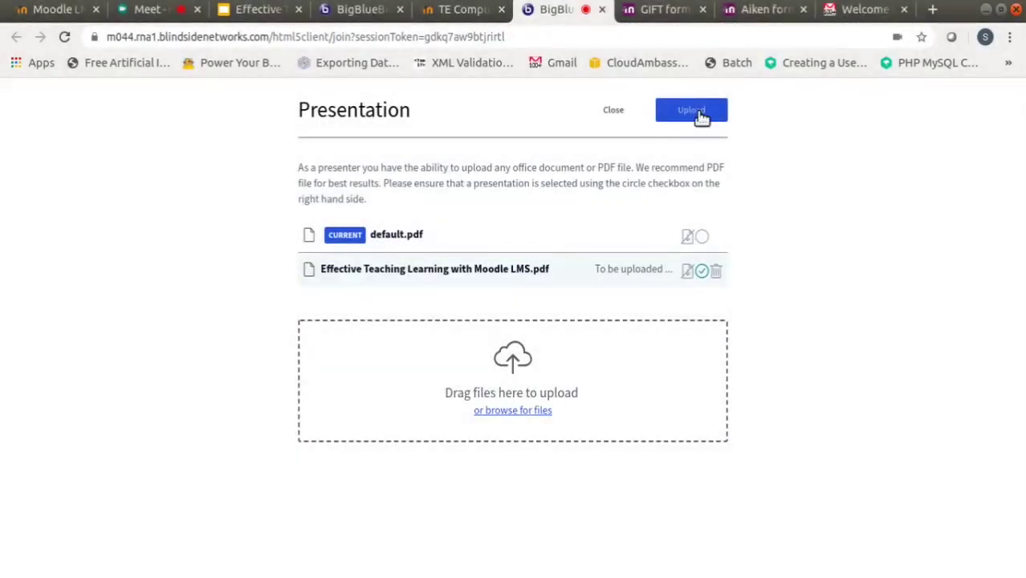
click(697, 113)
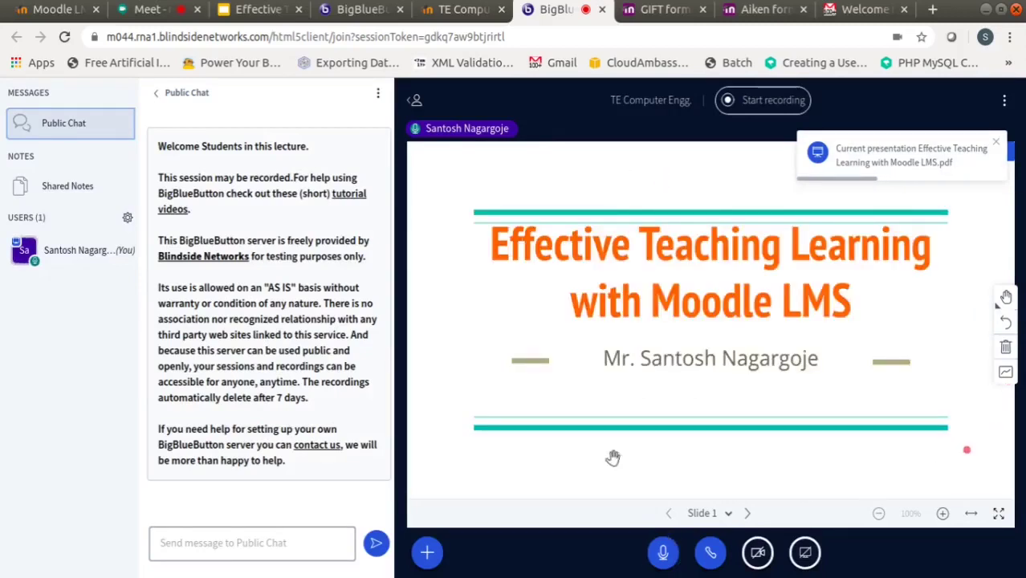
Page through the Moodle LMS slides from slide 1 forward to slide 4.
click(749, 513)
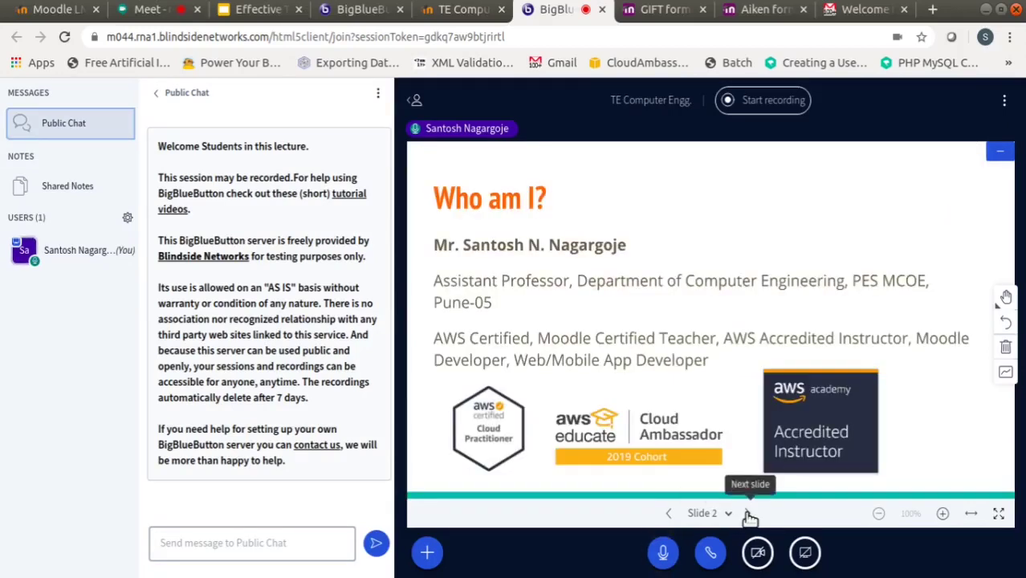
click(748, 514)
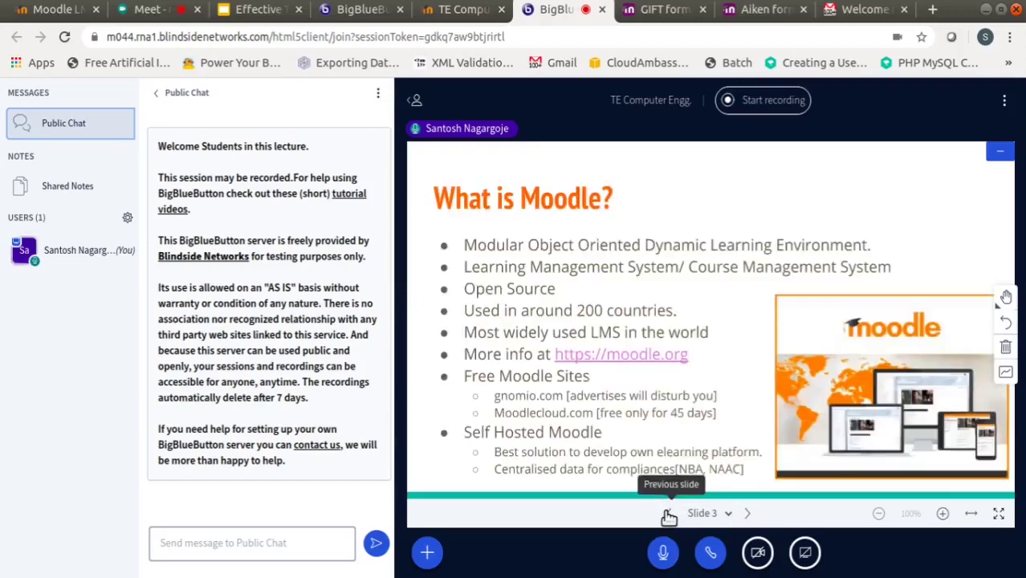
click(669, 515)
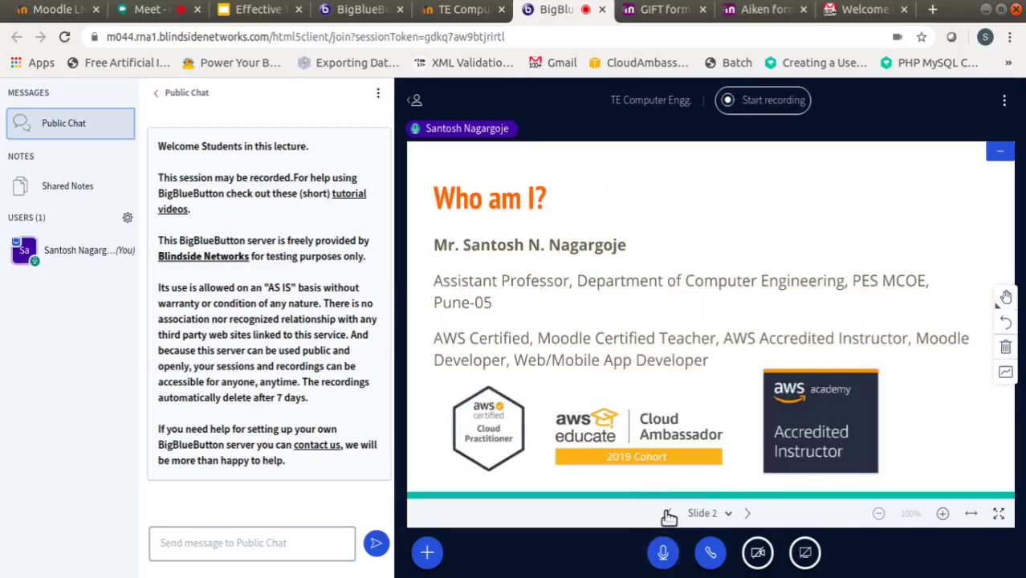
click(746, 515)
click(746, 514)
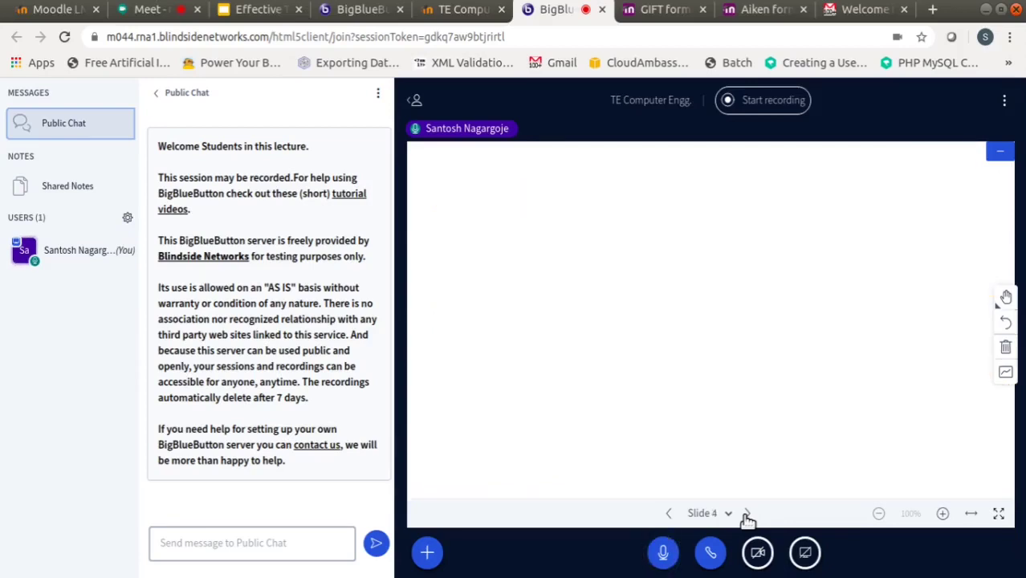
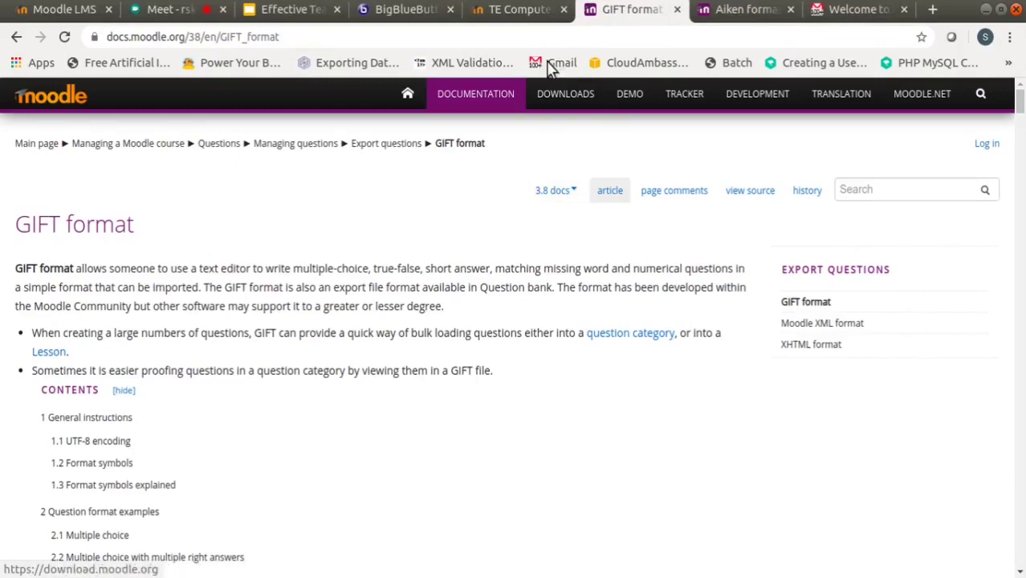
Leave the TE Computer Engg. conference page and go to the Web Technology course's Introduction to Web Technology section.
click(514, 12)
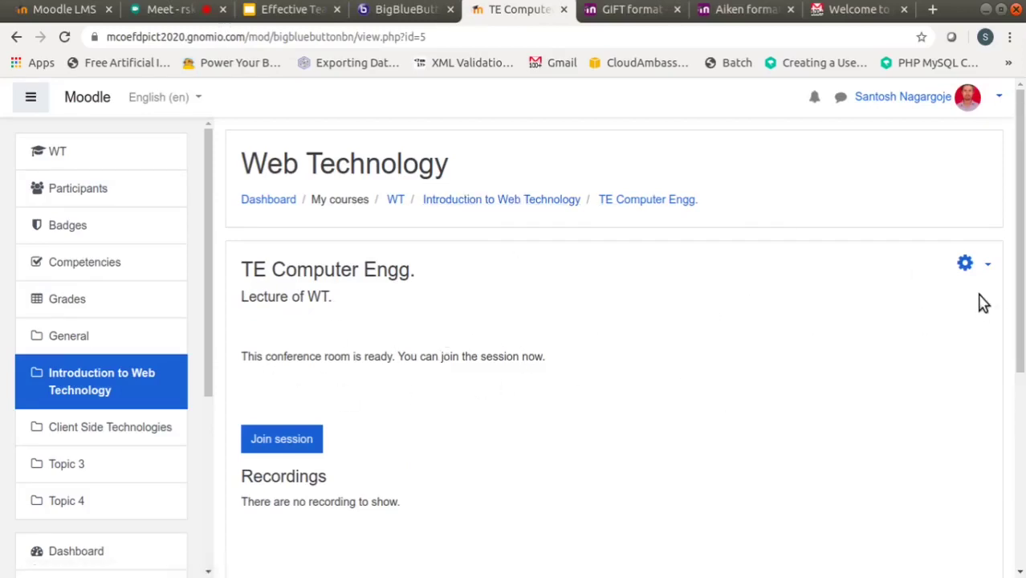
click(964, 265)
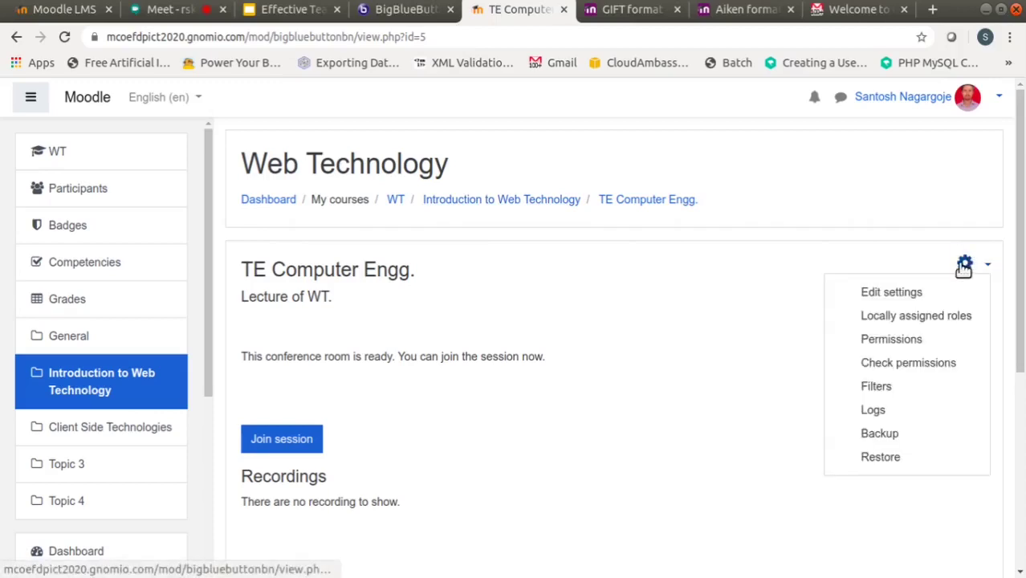
click(659, 325)
click(488, 200)
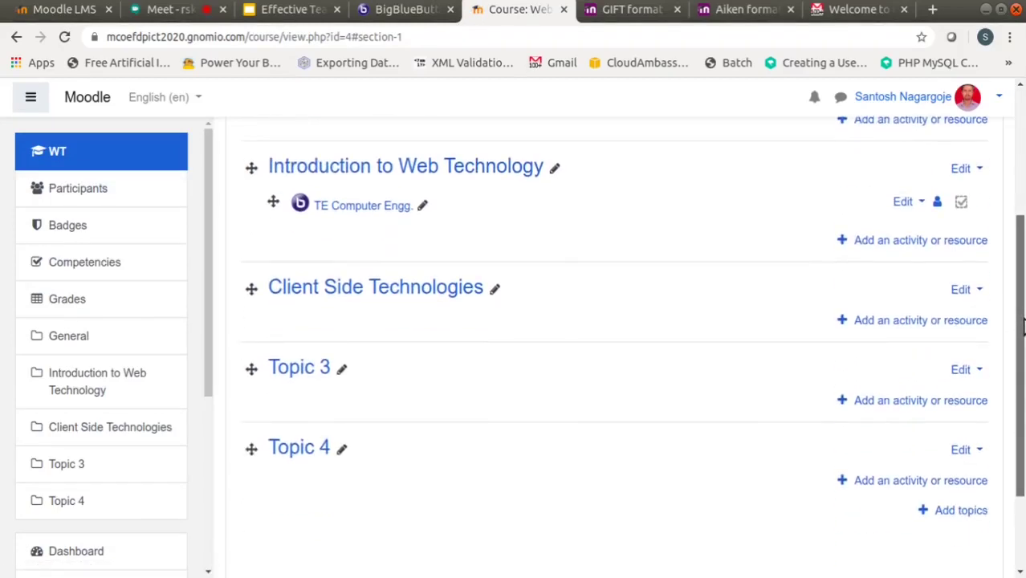
Add a new Attendance activity to the Introduction to Web Technology section.
click(879, 243)
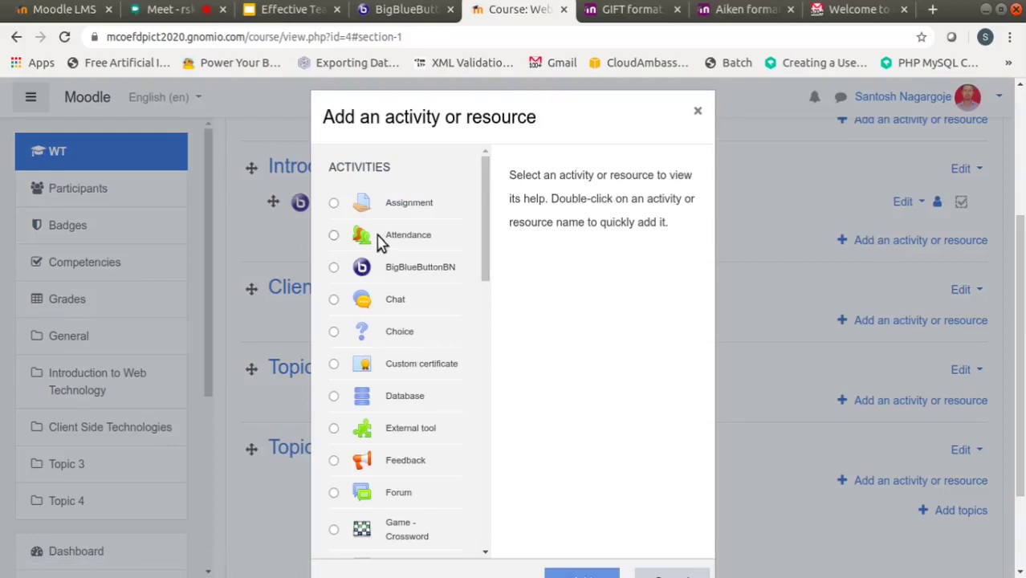
click(405, 240)
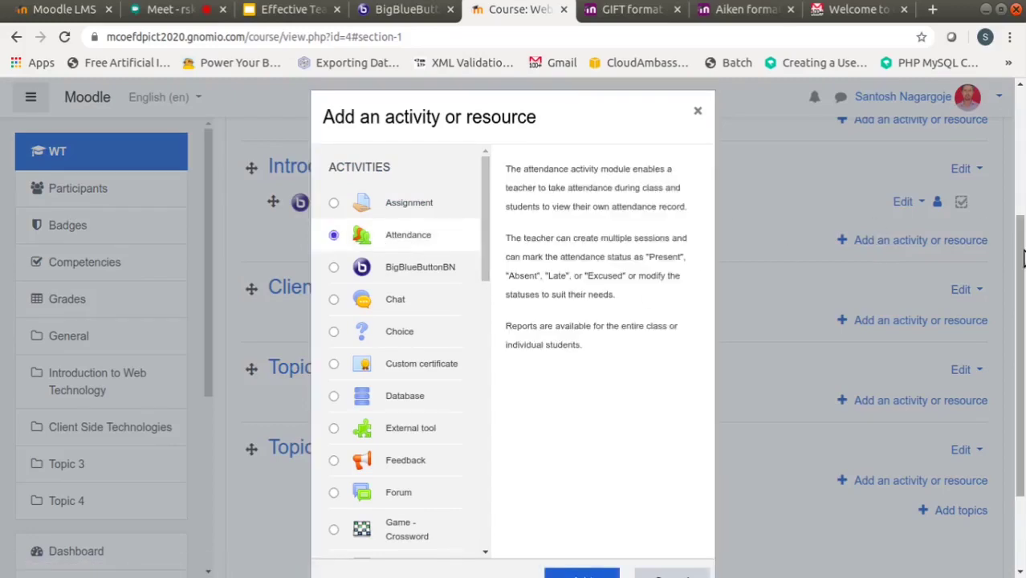
scroll(1021, 257, down, 2)
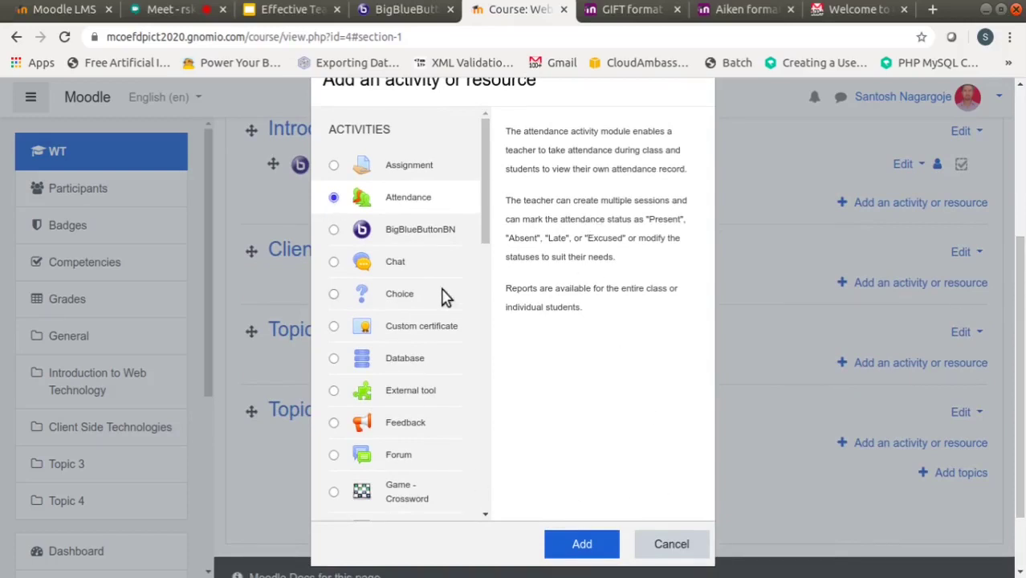
click(592, 544)
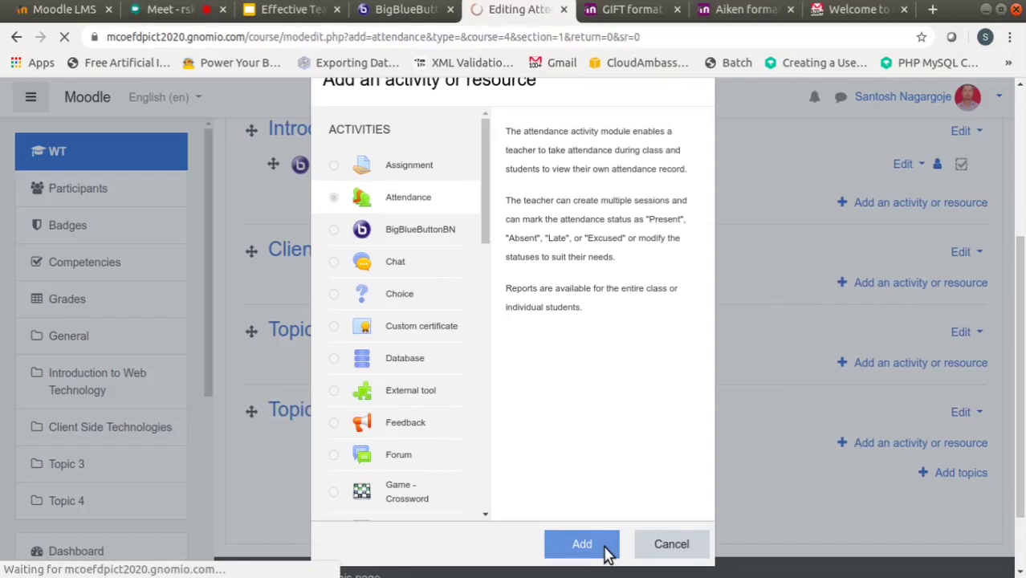
scroll(1023, 238, down, 3)
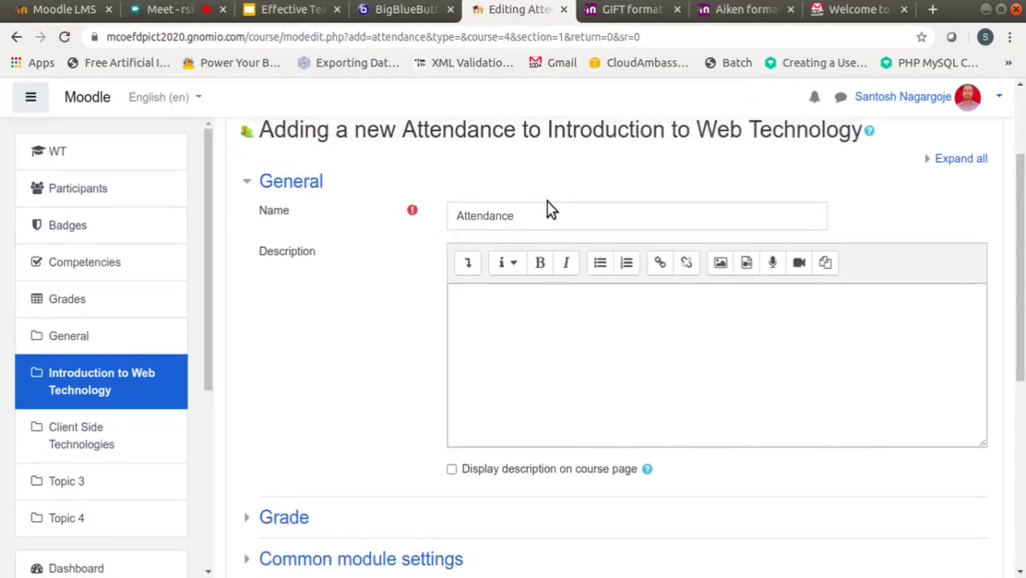
Give the Attendance a maximum grade of 10 and a grade to pass of 4.
double_click(544, 213)
click(543, 316)
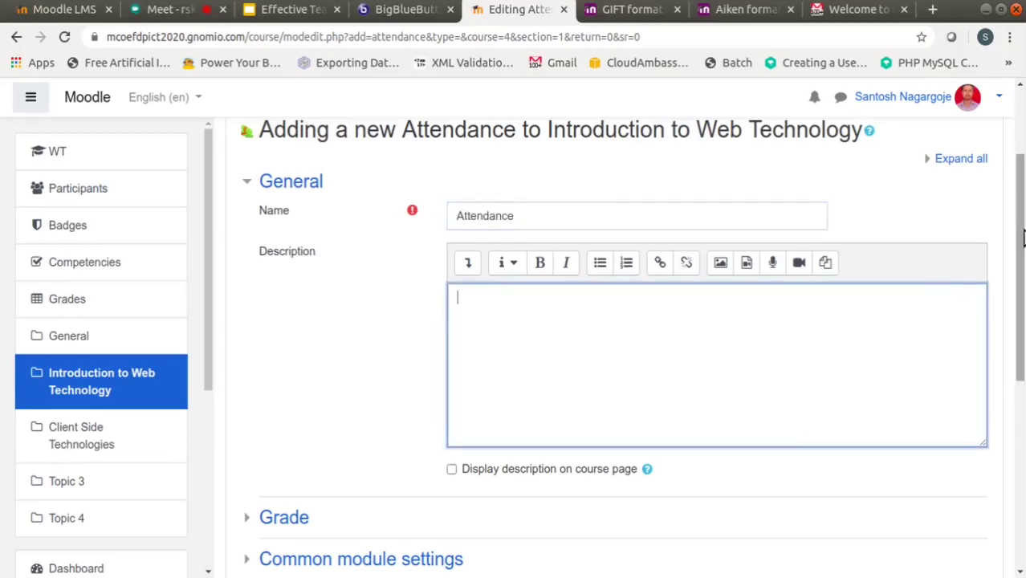
scroll(1023, 368, down, 4)
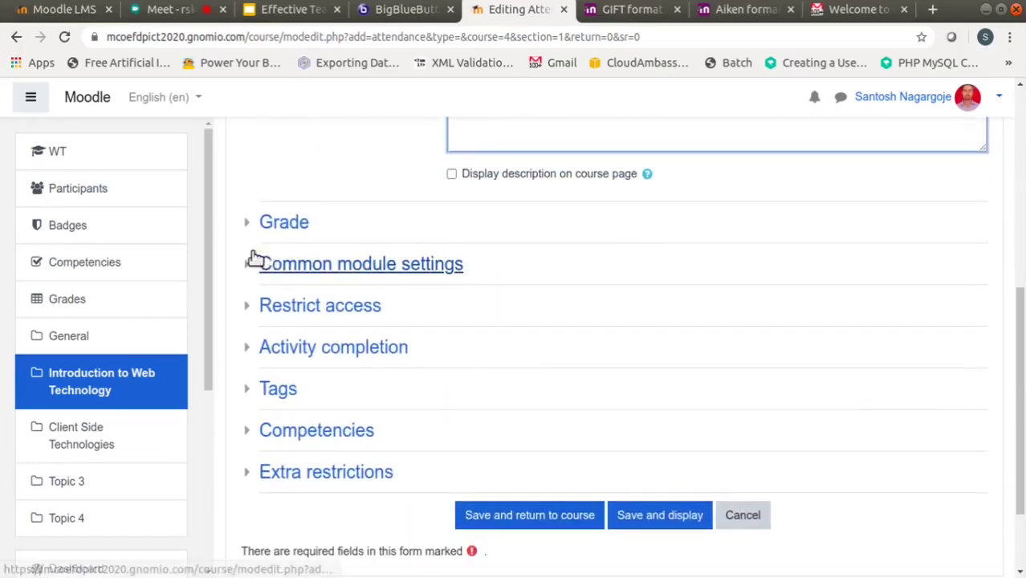
click(281, 227)
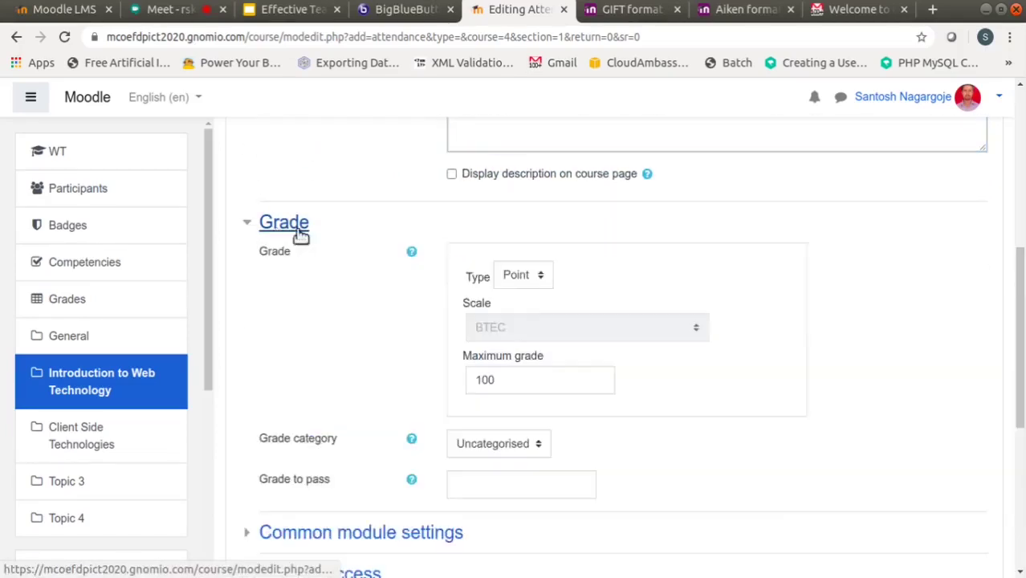
click(526, 380)
key(BackSpace)
click(833, 436)
click(488, 484)
text(4)
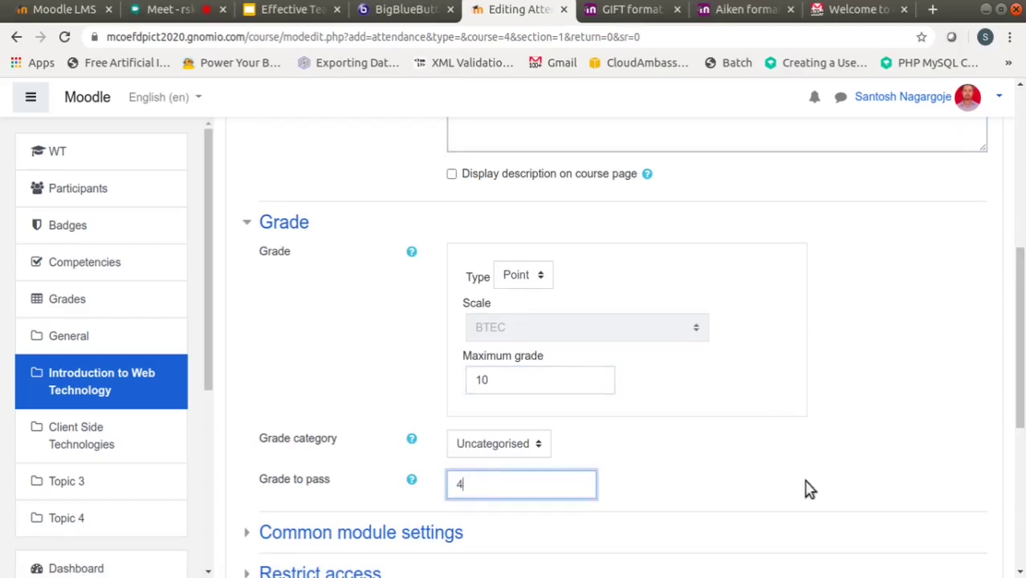
drag(1019, 389, 1021, 501)
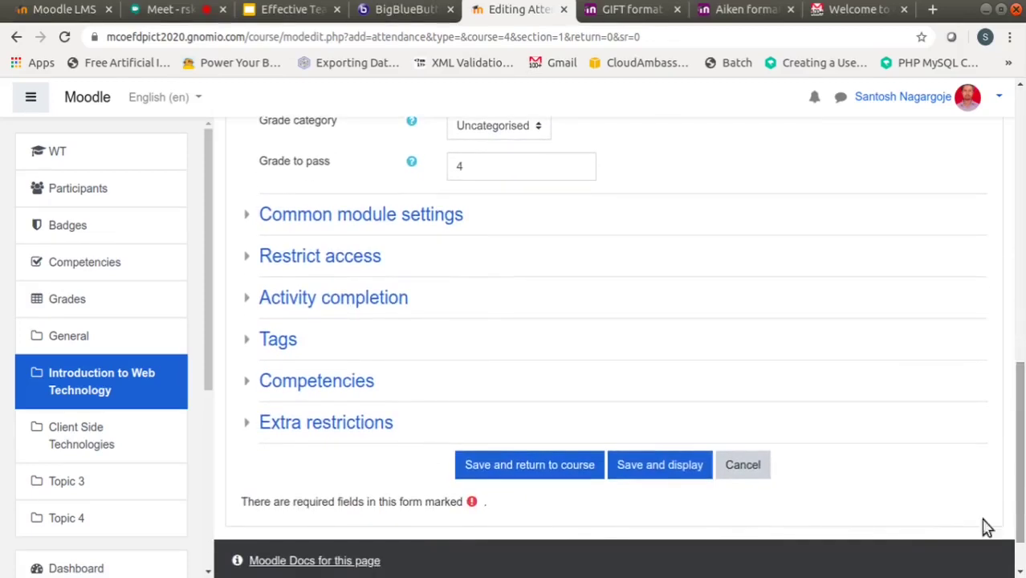
click(339, 296)
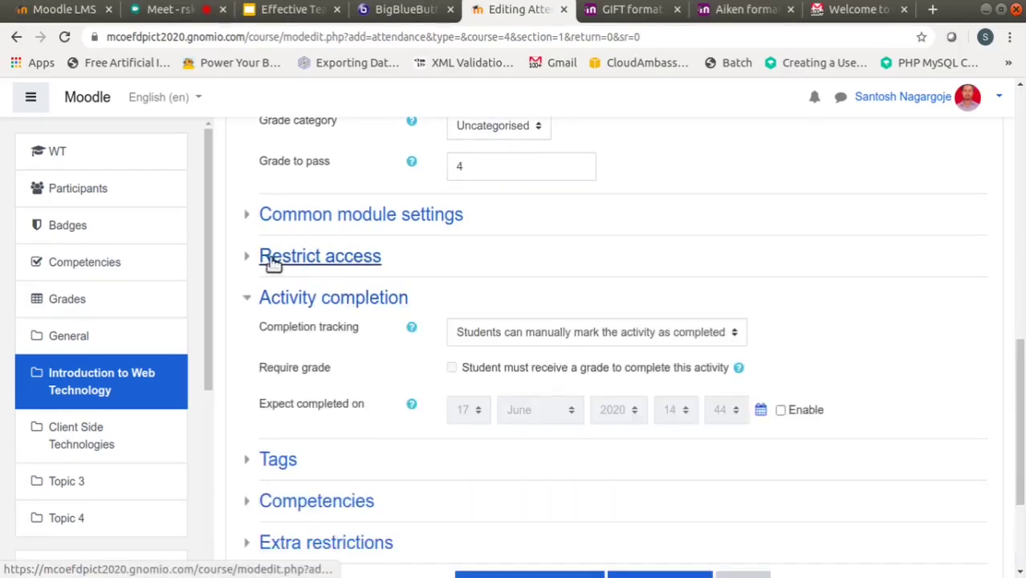
click(270, 259)
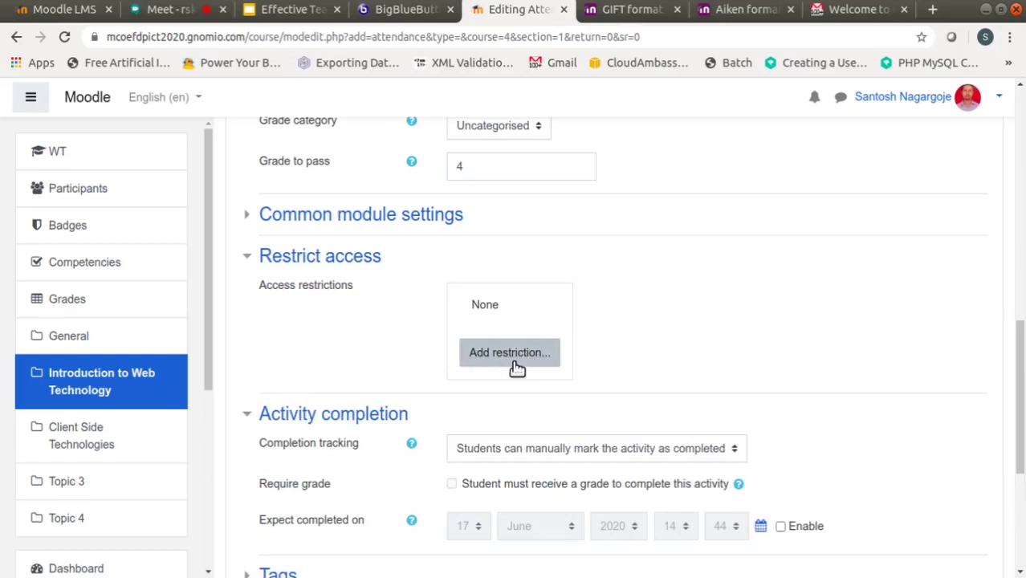
Add an activity completion restriction requiring the TE Computer Engg. activity.
click(517, 367)
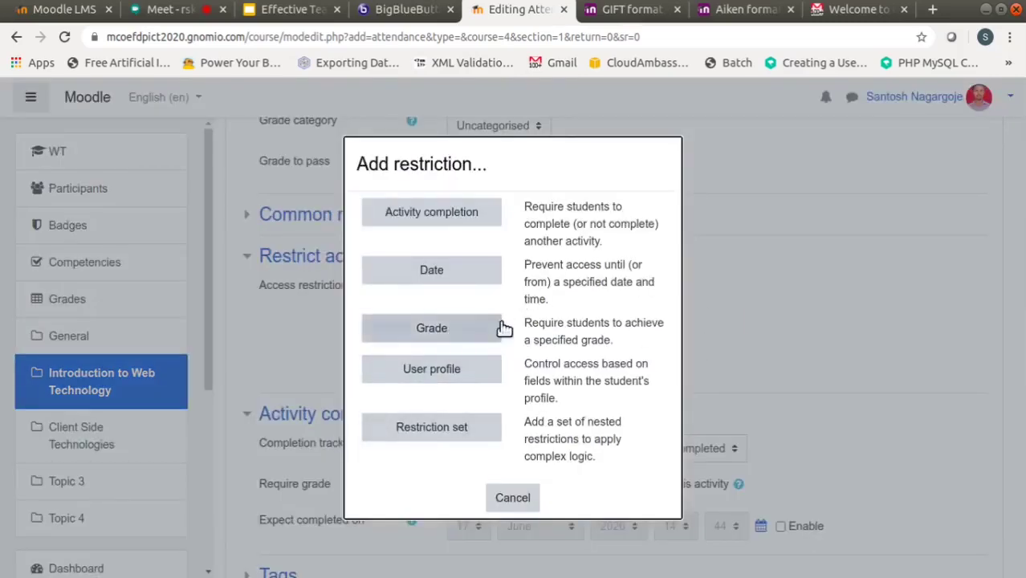
click(412, 217)
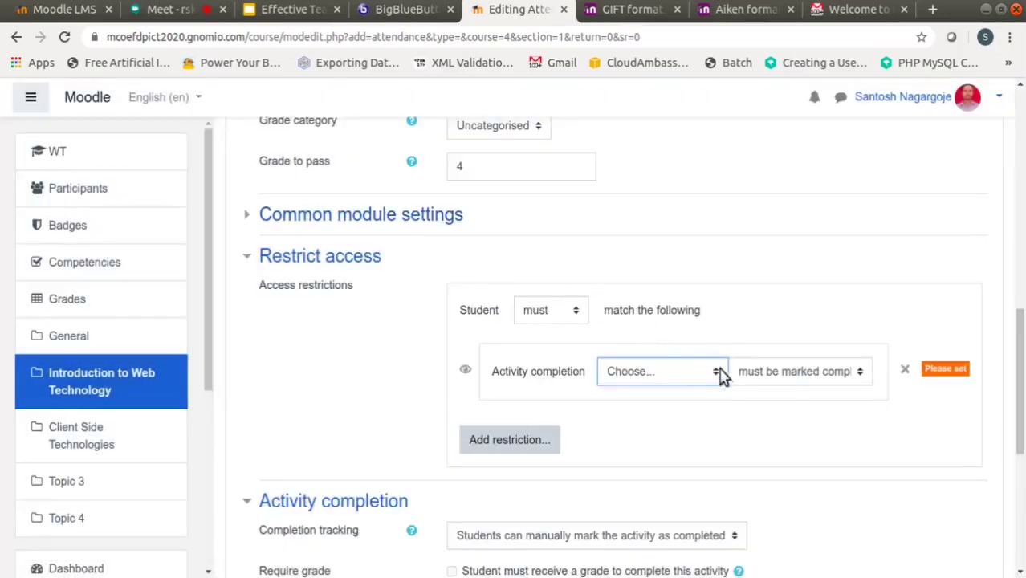
click(680, 377)
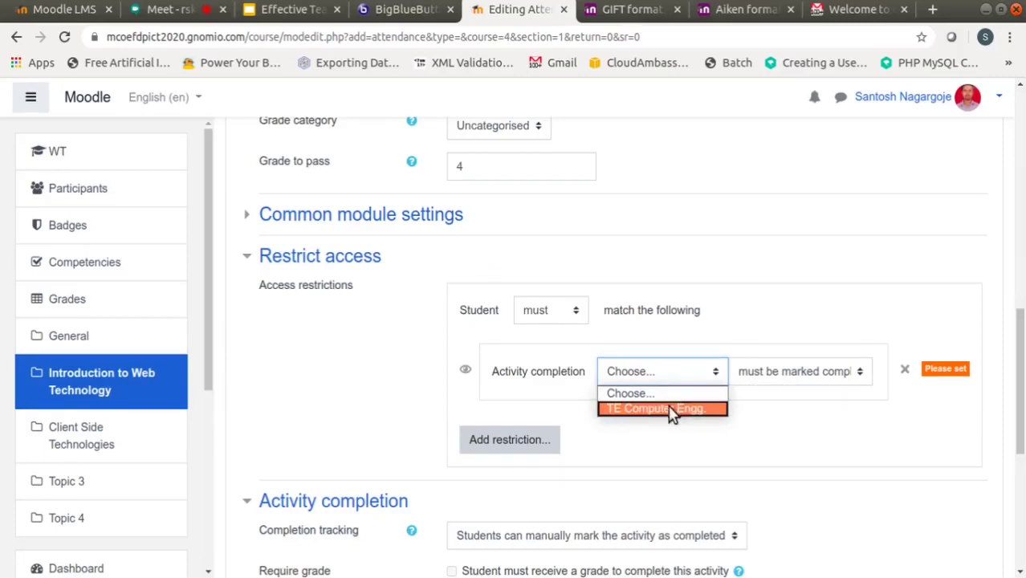
click(671, 410)
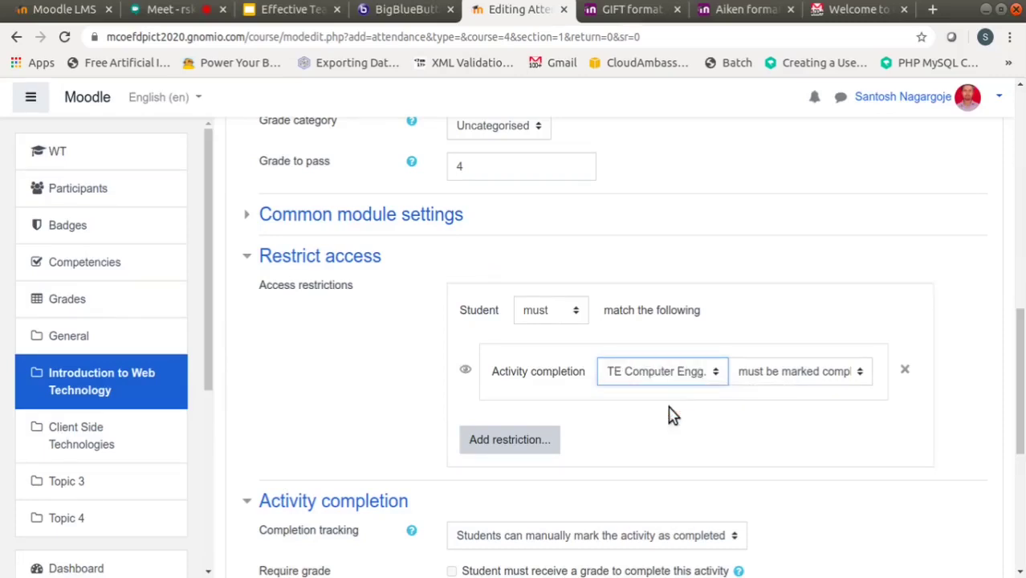
click(753, 381)
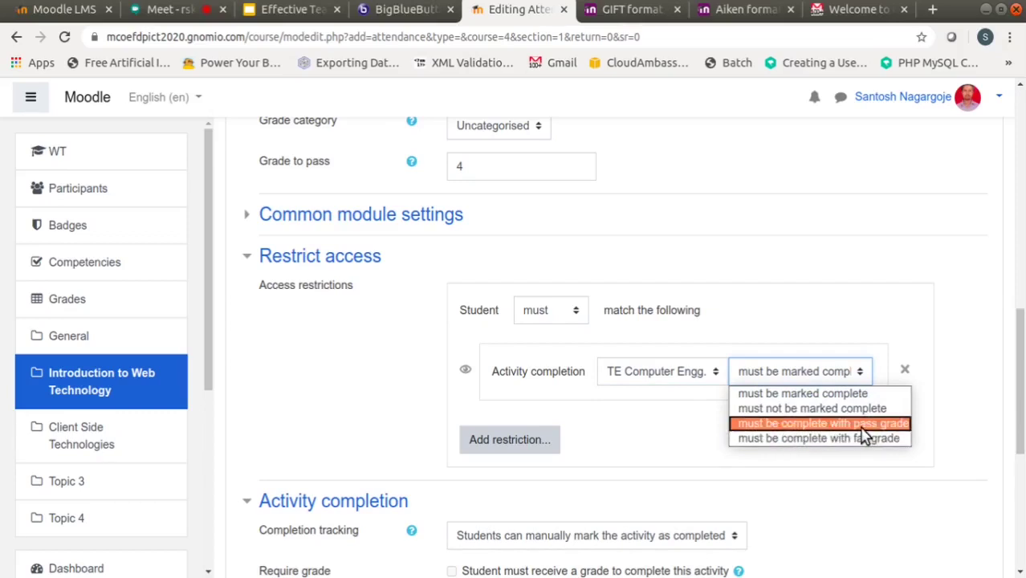
click(778, 394)
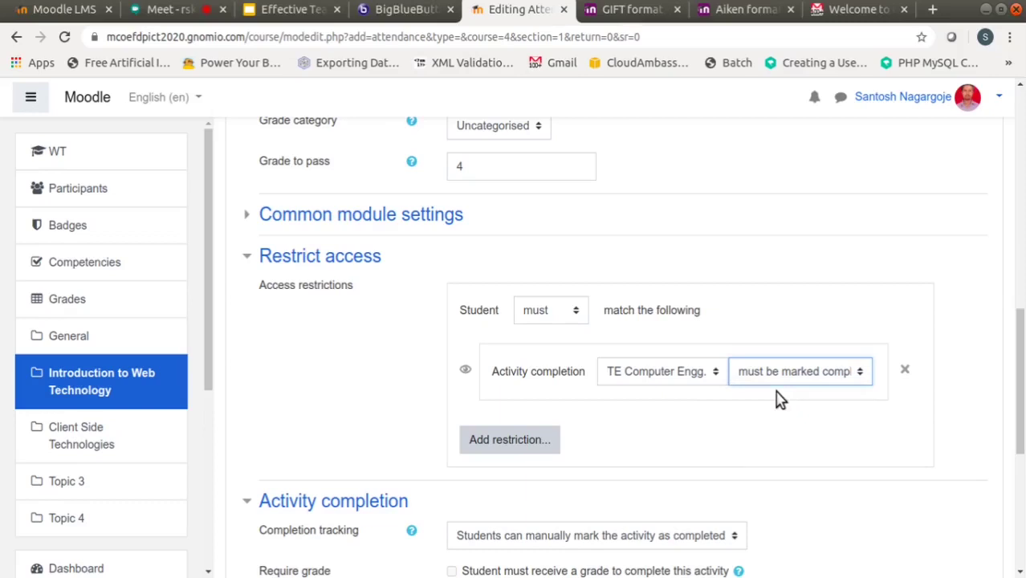
click(821, 377)
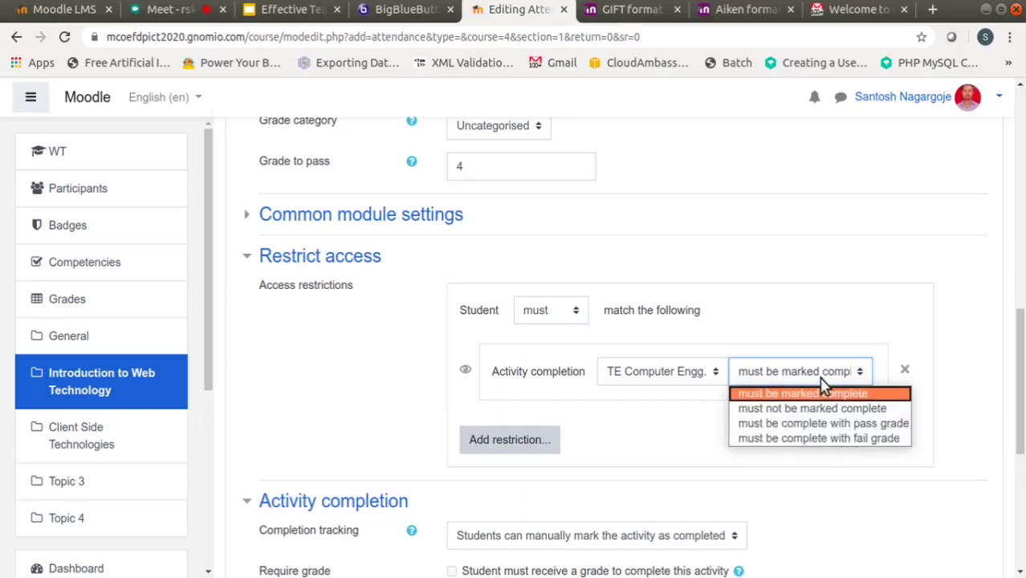
click(818, 429)
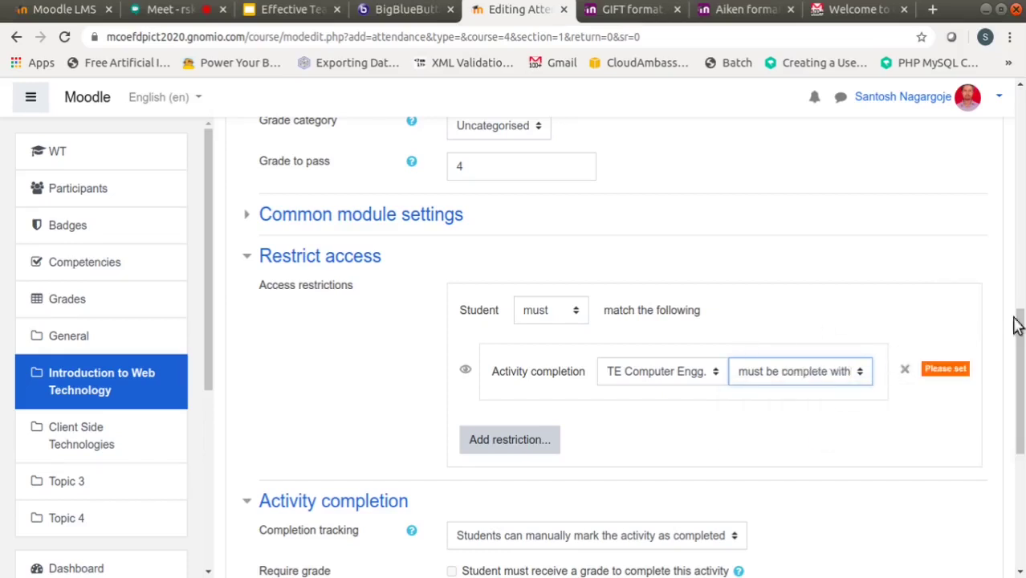
Set completion tracking to automatic when conditions are met, then save and display.
scroll(1020, 341, down, 1)
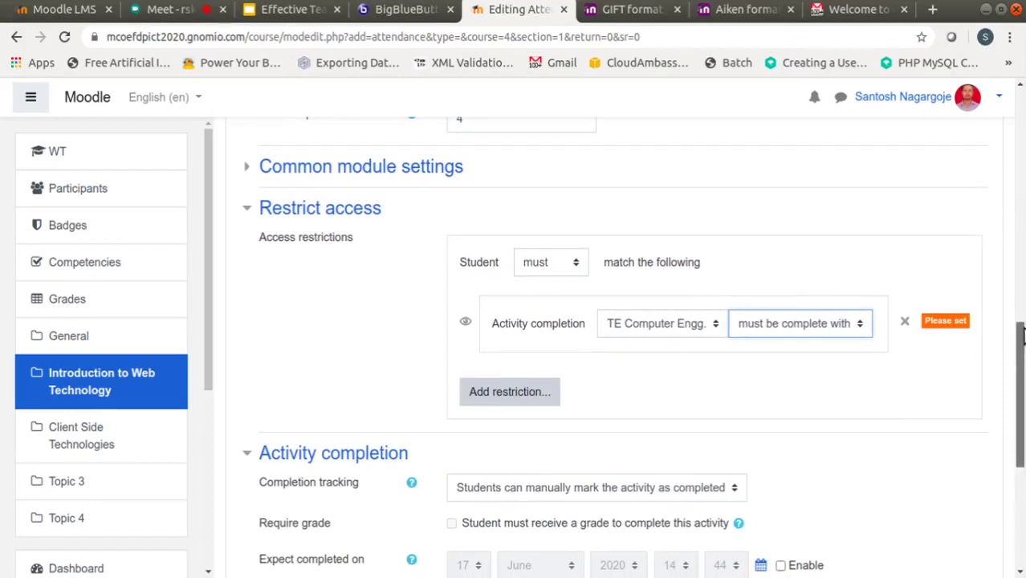
scroll(1019, 337, down, 3)
click(531, 282)
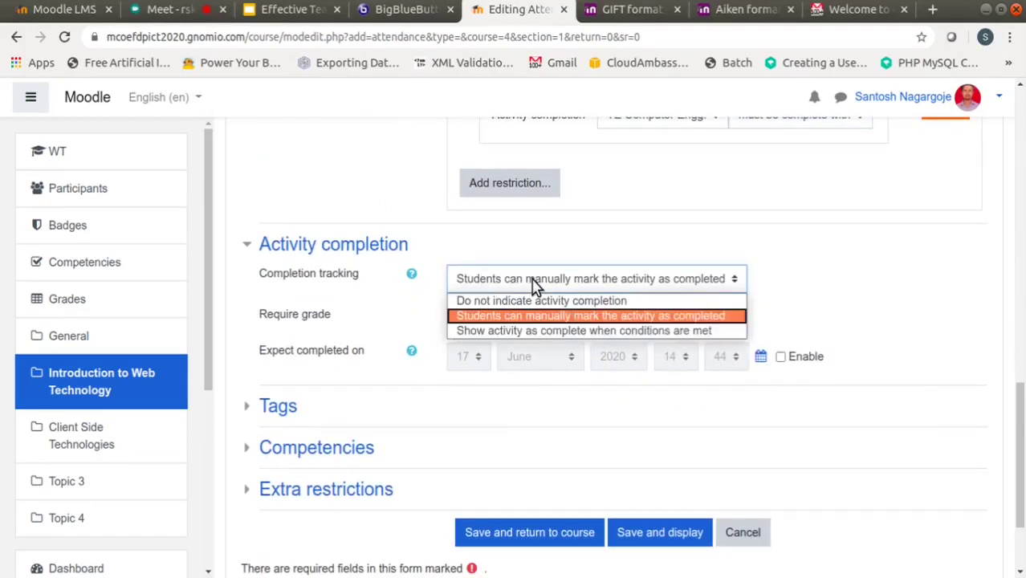
click(502, 332)
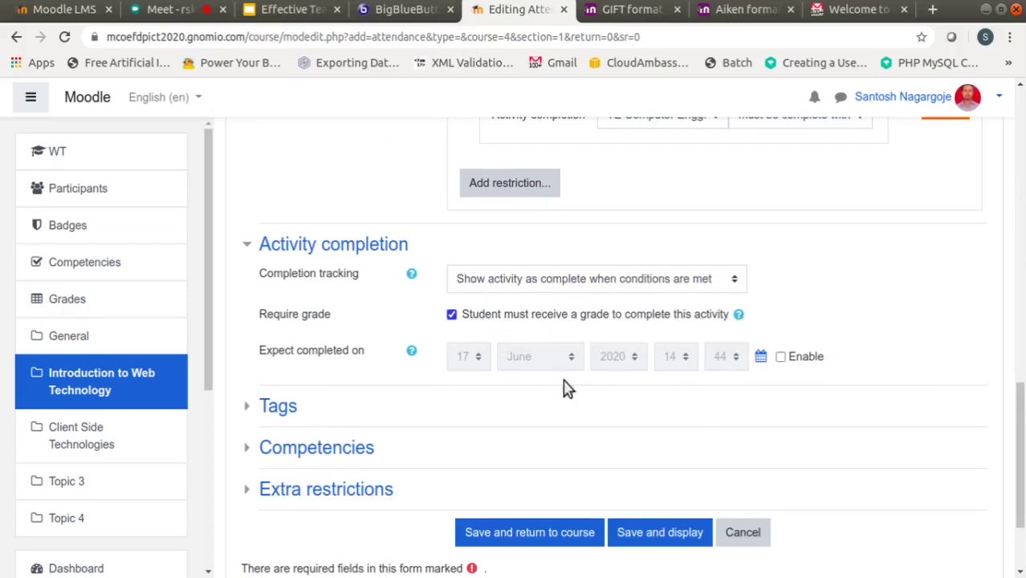
click(658, 533)
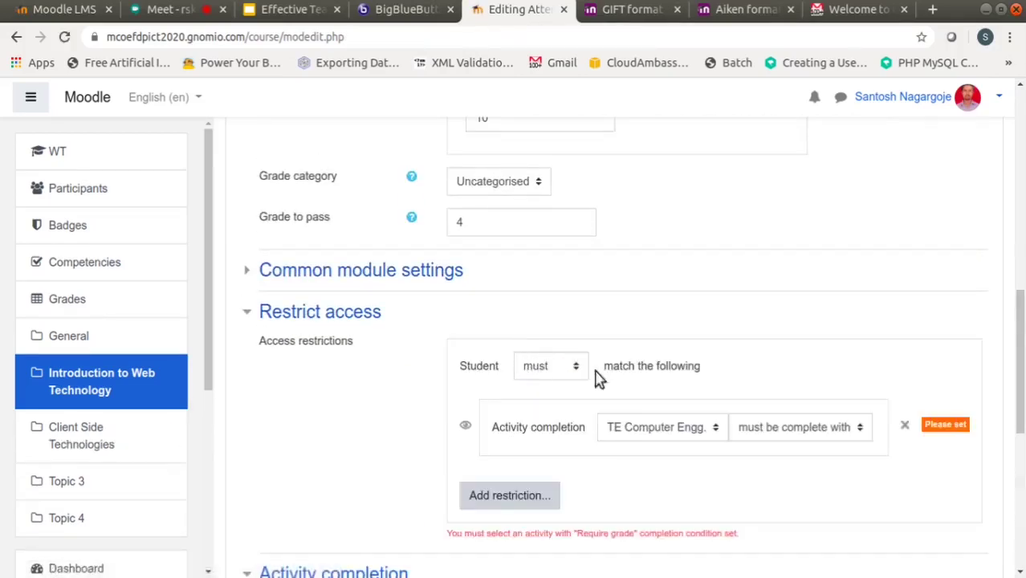
Change the restriction condition back to 'must be marked complete' and save again.
click(815, 431)
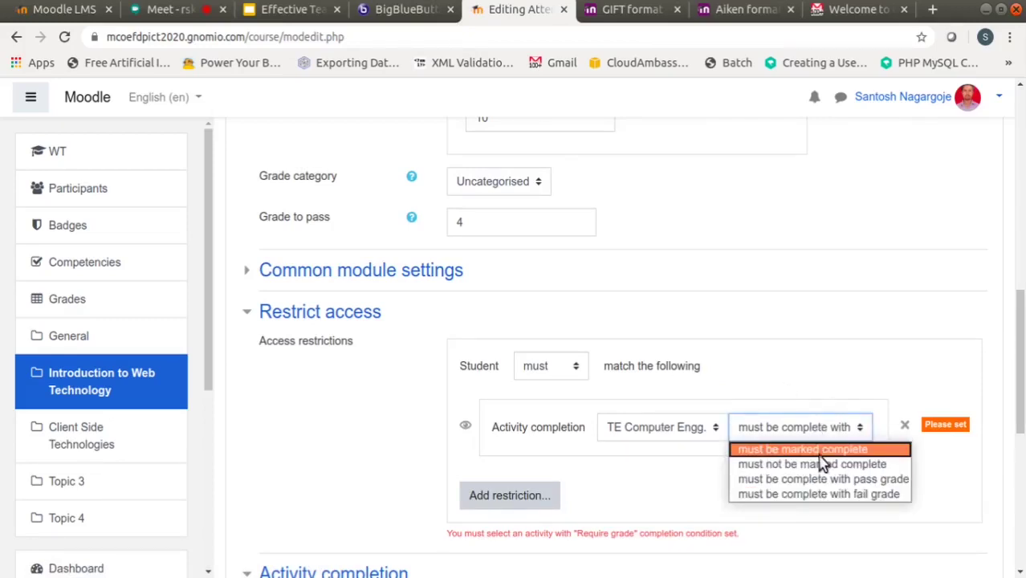
click(819, 452)
drag(1014, 382, 1020, 530)
click(660, 411)
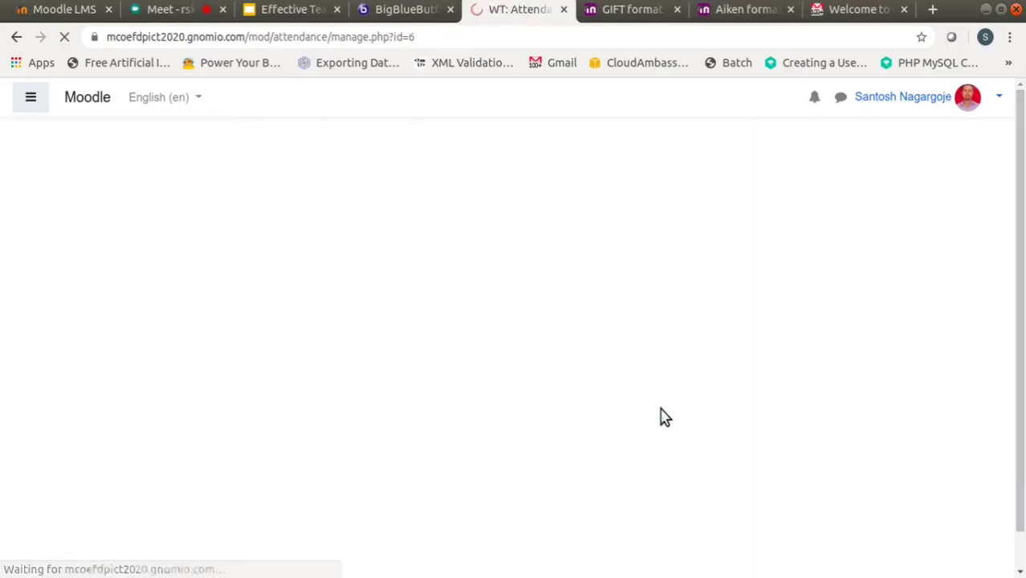
Start a new attendance session running from 14:00 to 15:00.
drag(1021, 245, 1019, 343)
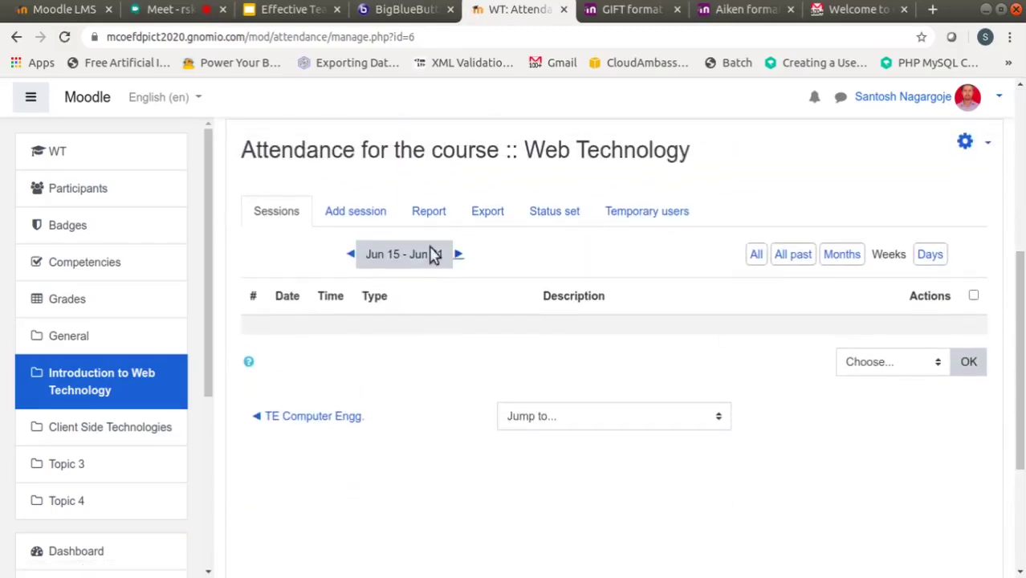
click(351, 216)
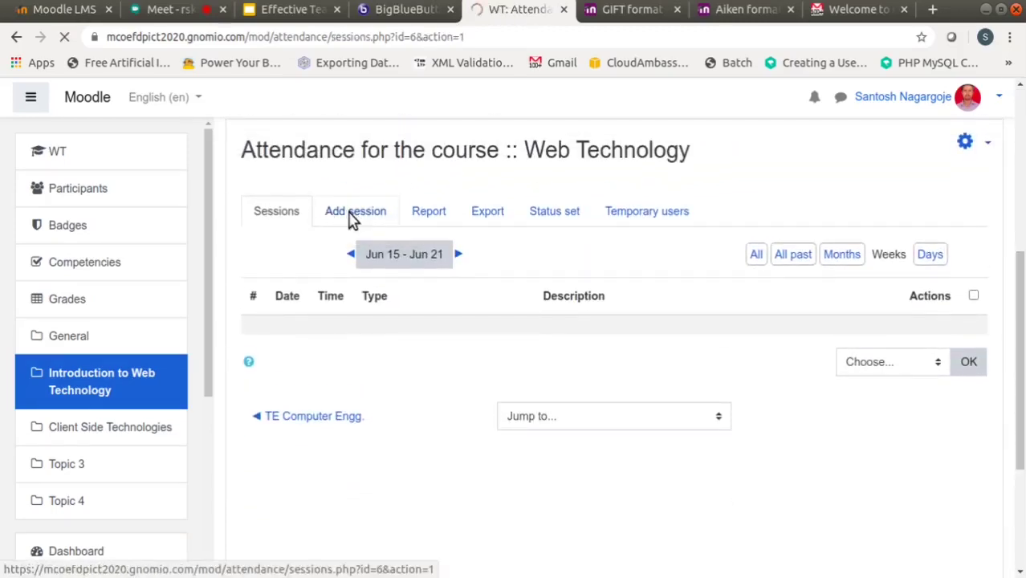
drag(1020, 221, 1020, 395)
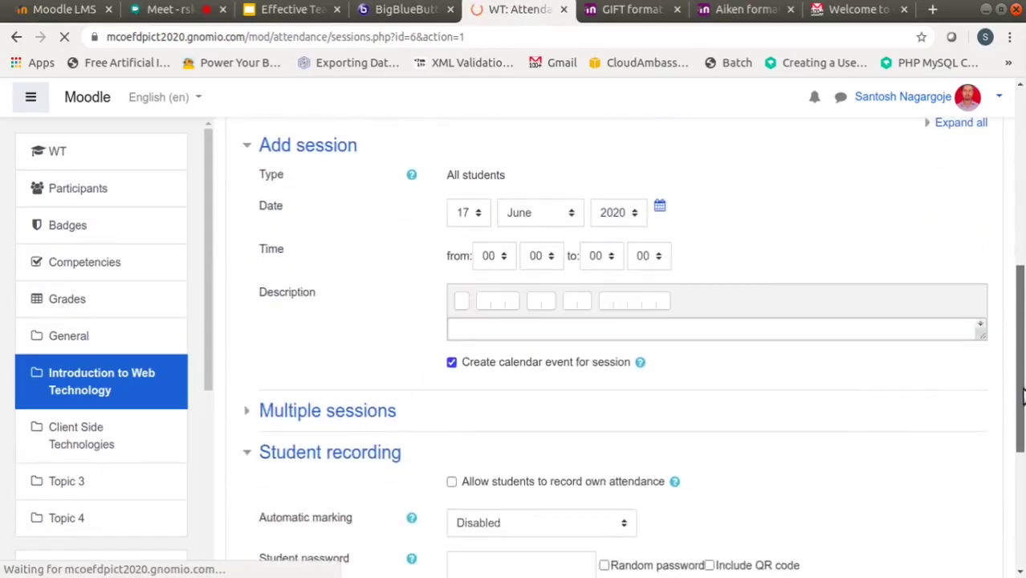
click(495, 267)
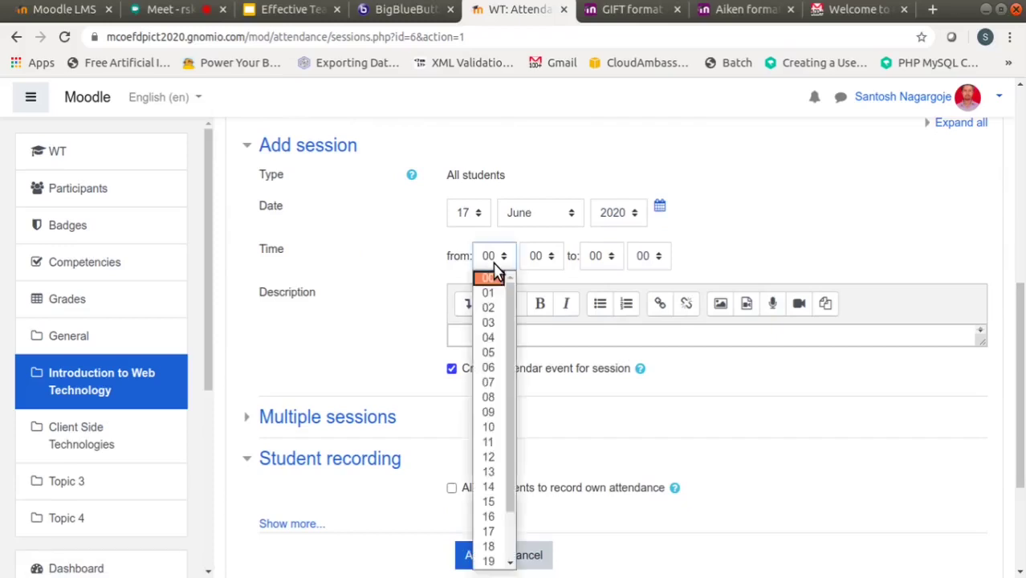
click(491, 487)
click(608, 257)
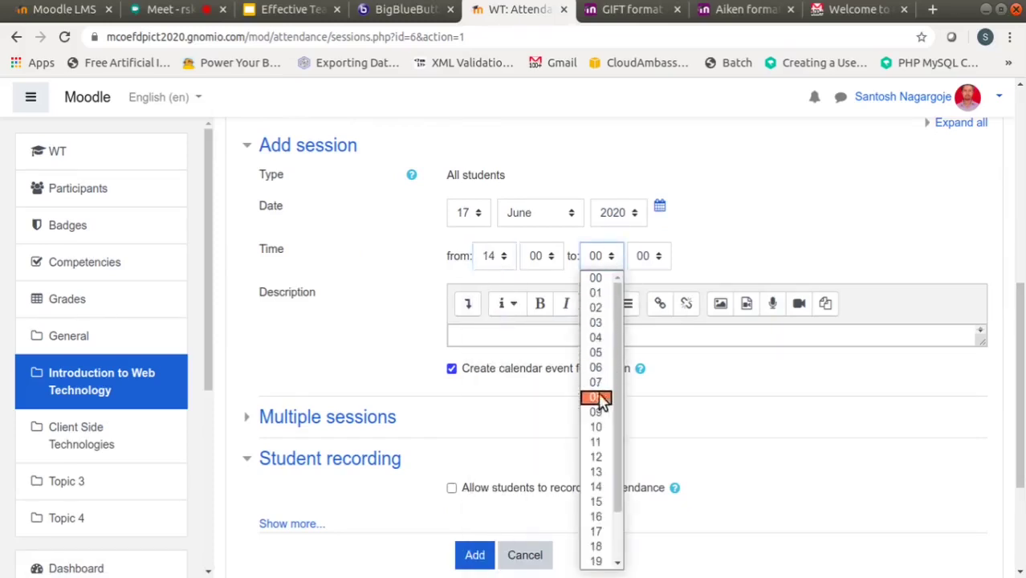
click(598, 501)
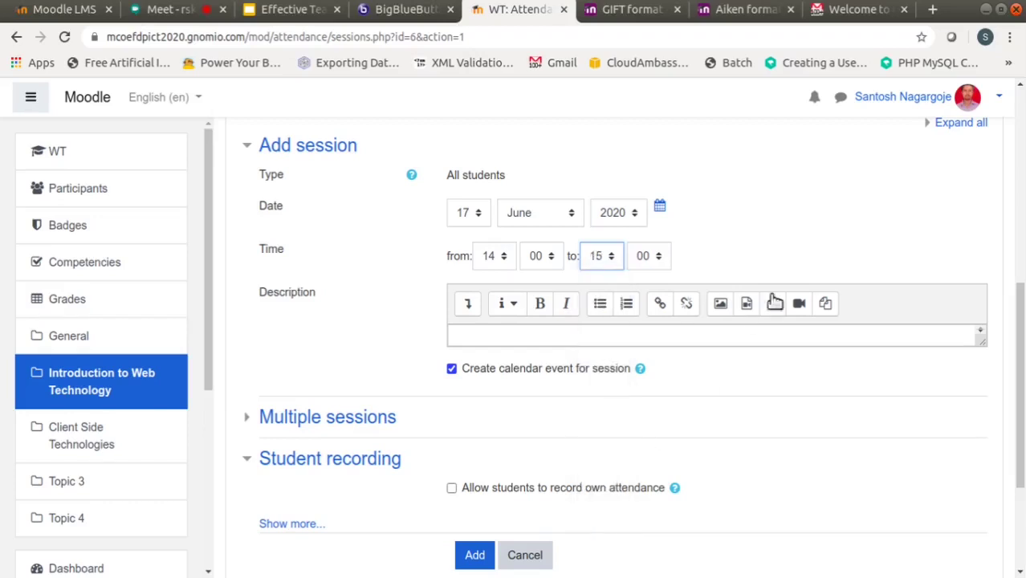
Enter 'Introduction to WT' as the session description.
scroll(702, 291, down, 3)
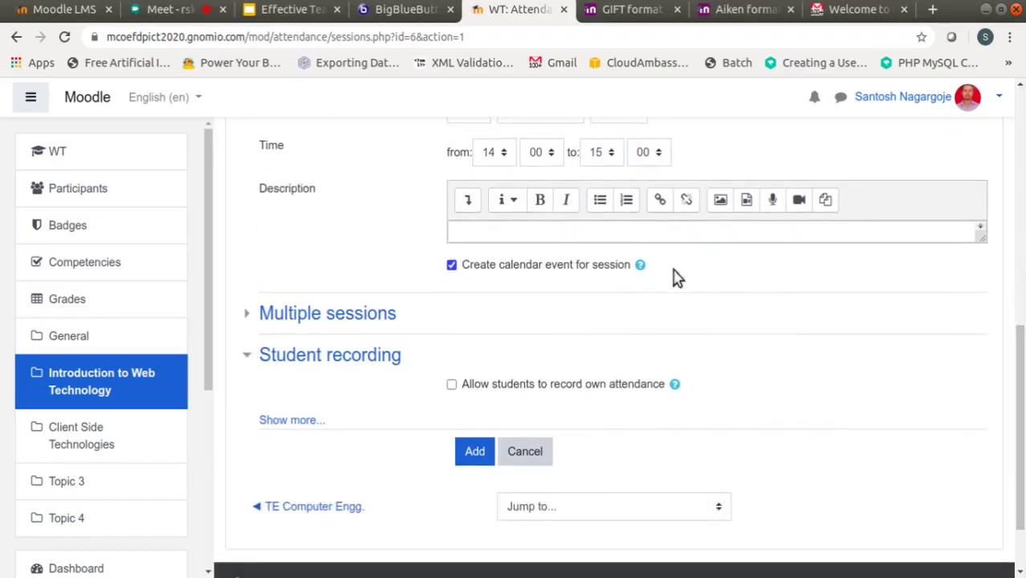
click(613, 239)
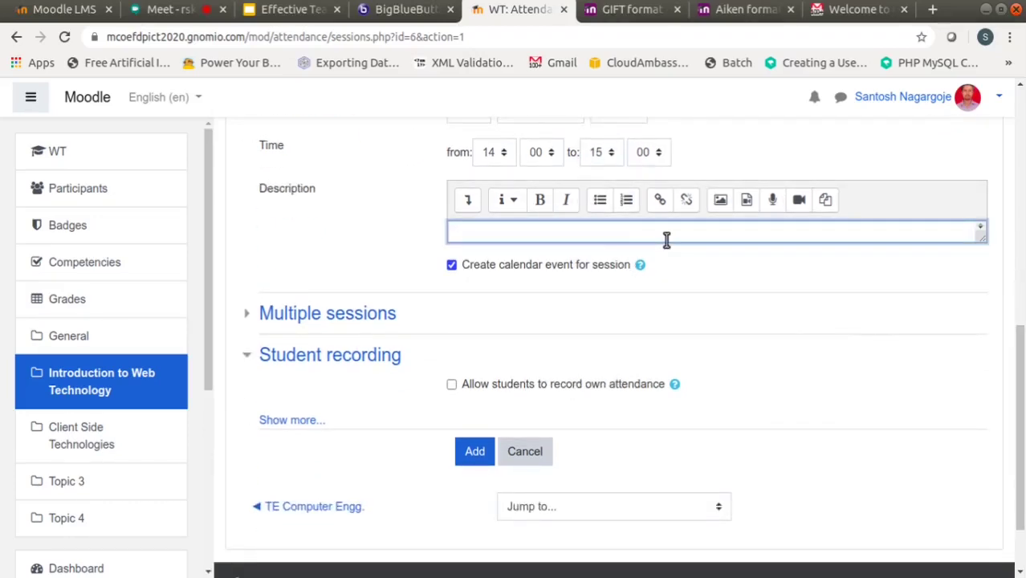
text(Introduction to)
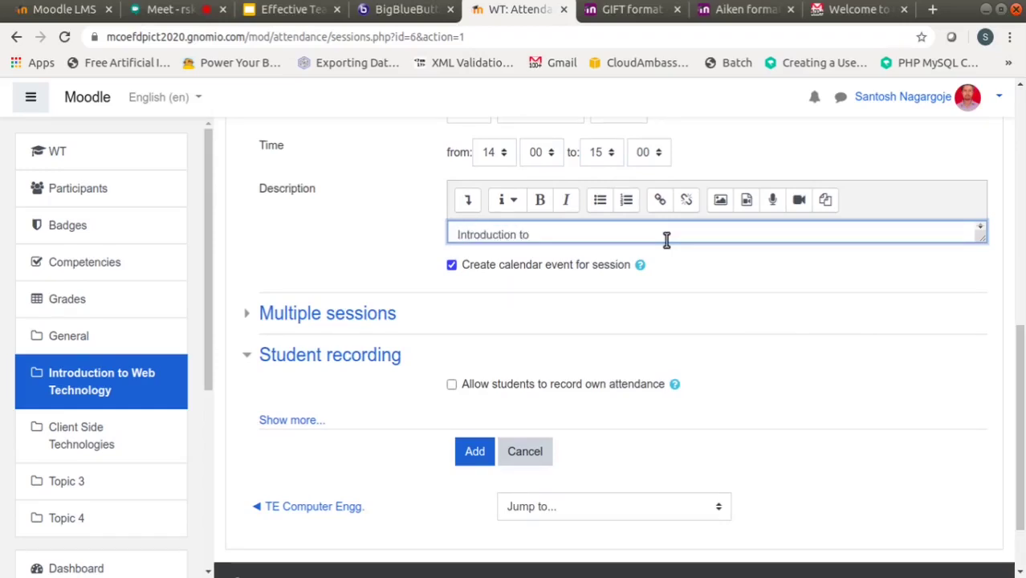
text( WT L)
key(BackSpace)
click(746, 292)
drag(1020, 339, 1021, 371)
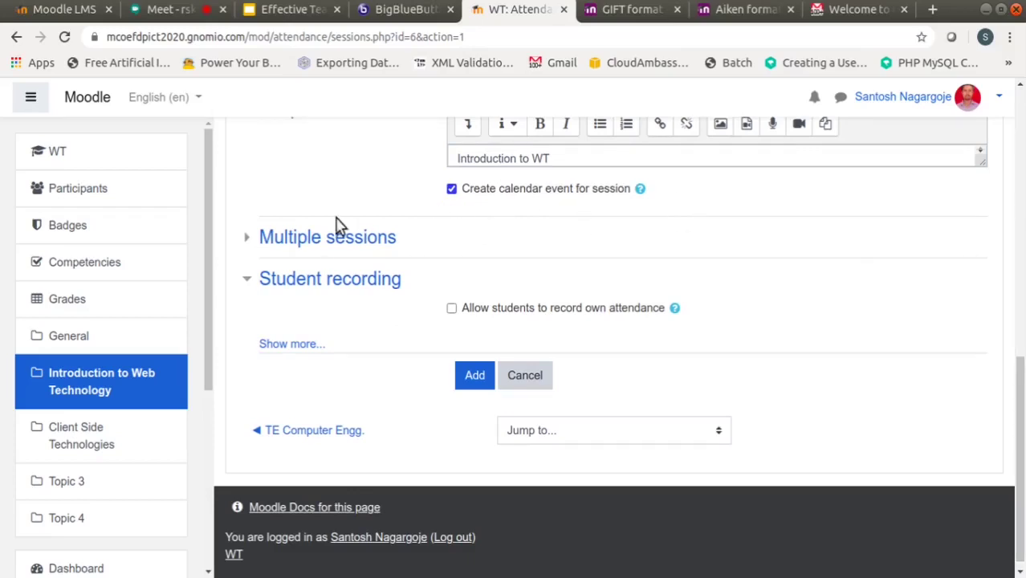
Make the session repeat every 1 week until 17 September 2020.
click(301, 239)
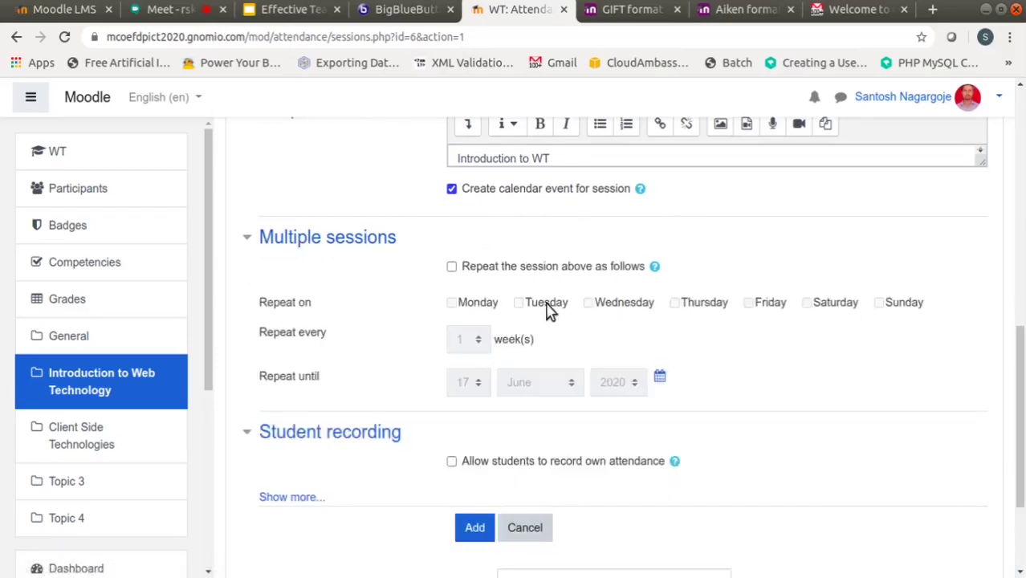
click(510, 272)
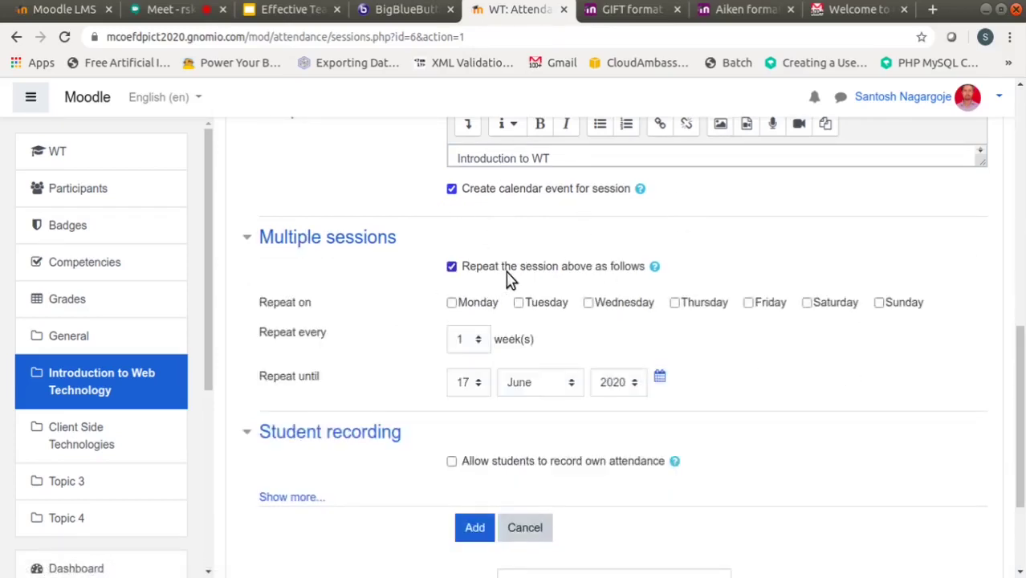
click(510, 273)
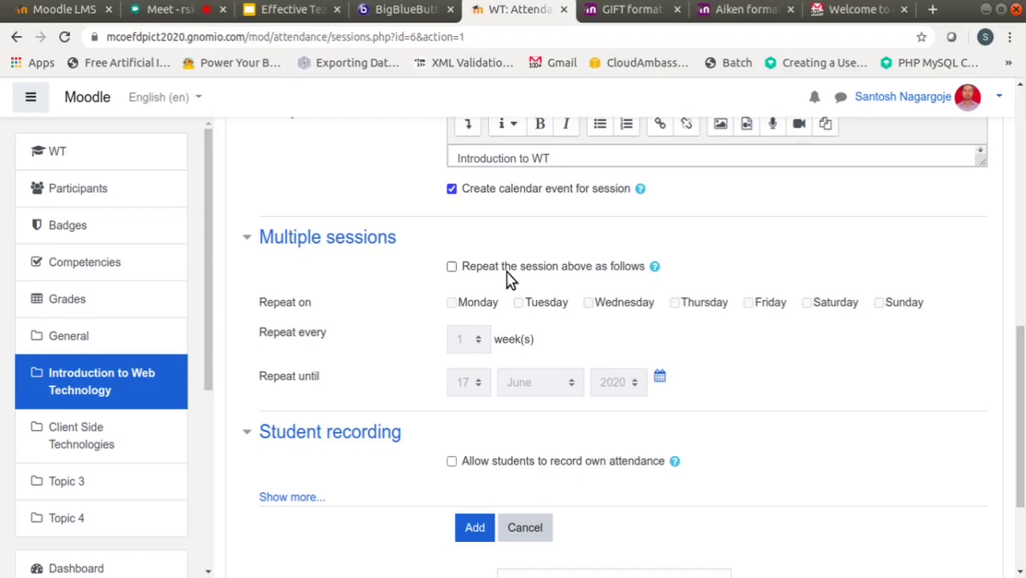
click(482, 269)
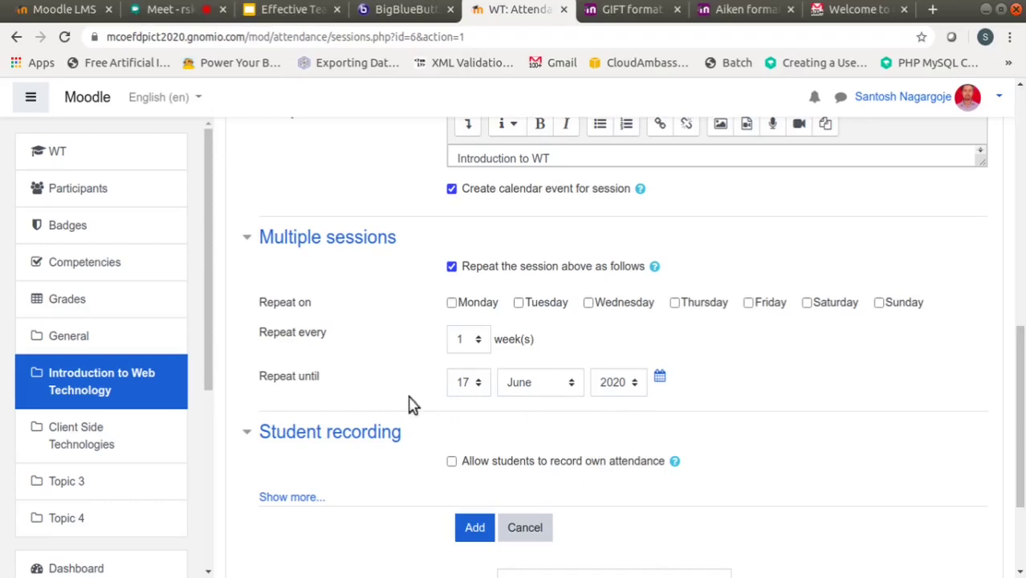
click(463, 344)
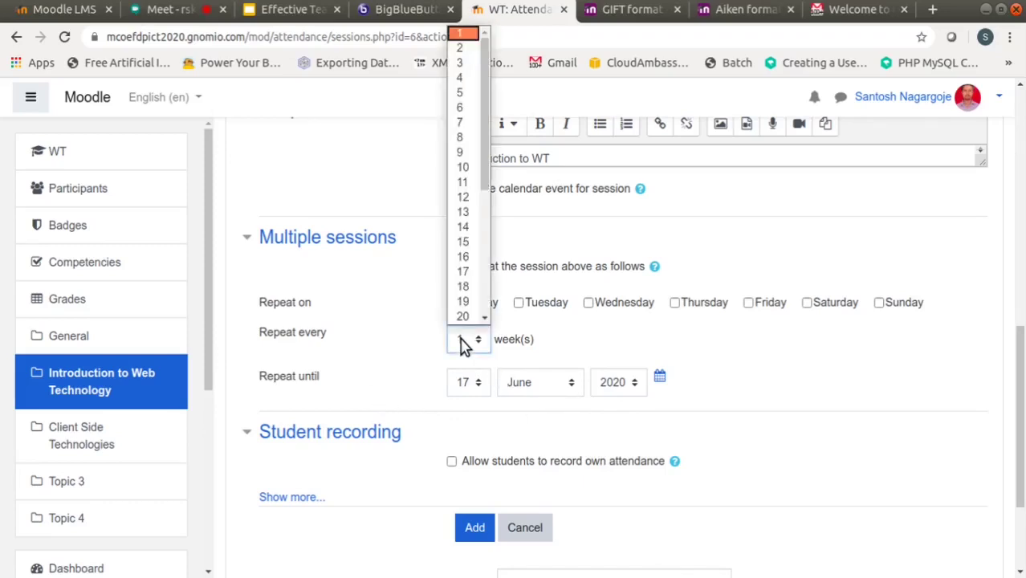
click(462, 343)
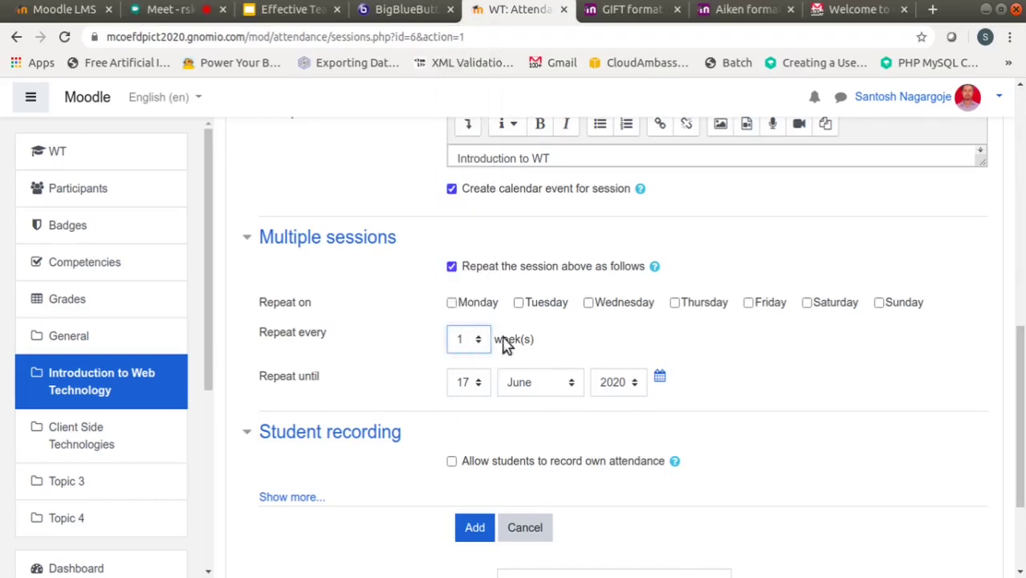
click(543, 382)
click(536, 524)
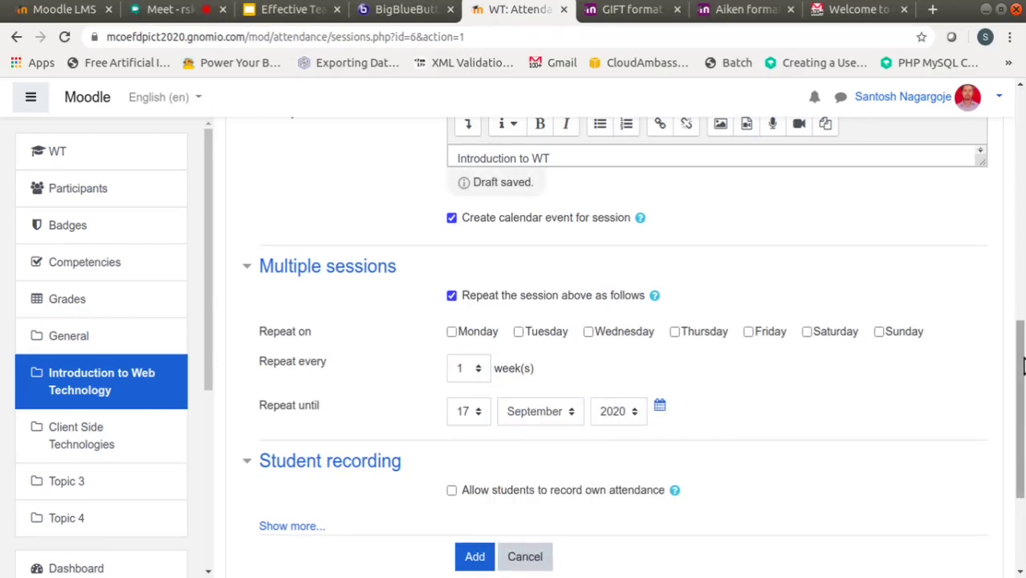
drag(1022, 365, 1021, 402)
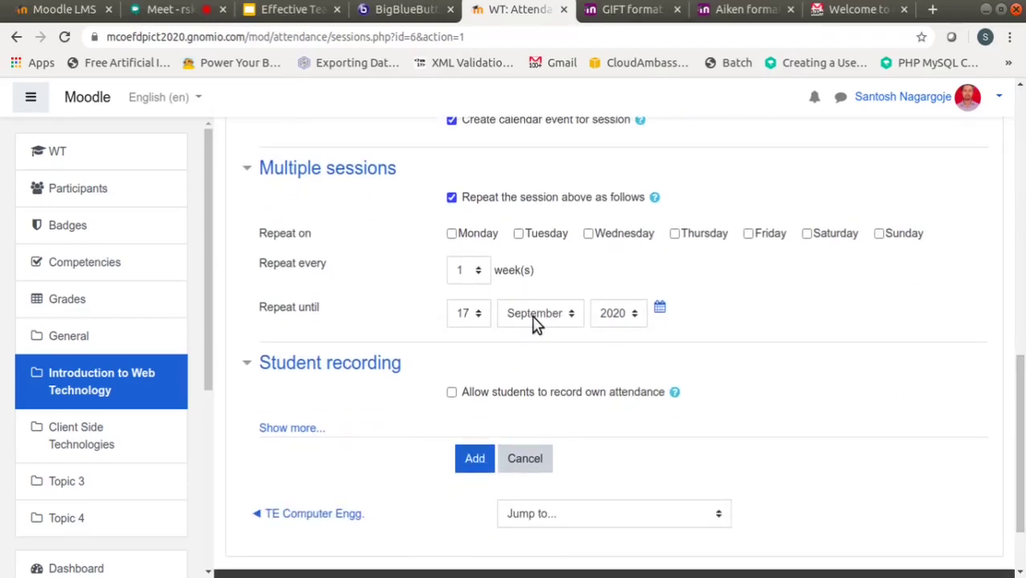
scroll(411, 326, down, 1)
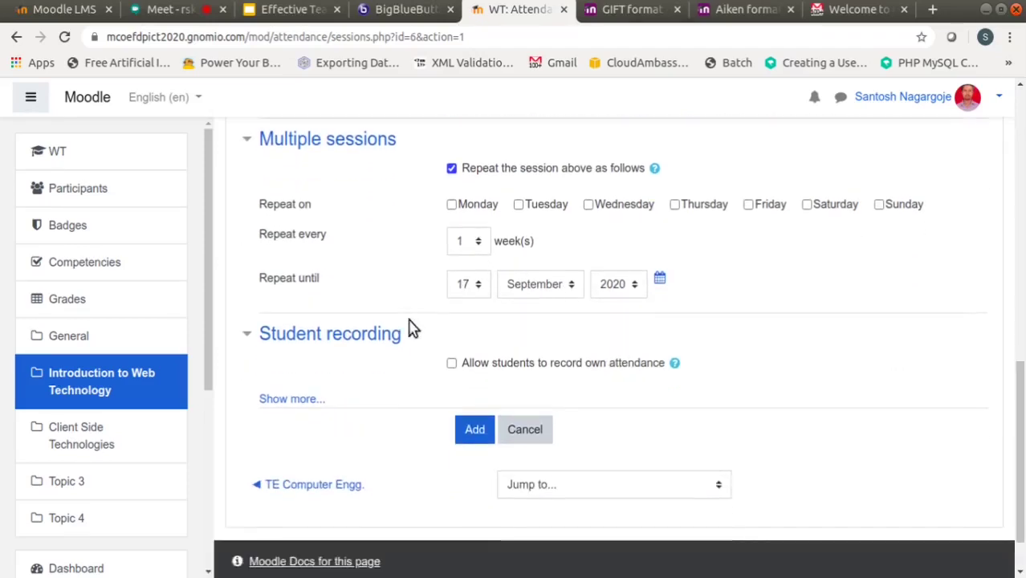
Allow students to record their own attendance, with automatic marking set to Yes.
click(452, 364)
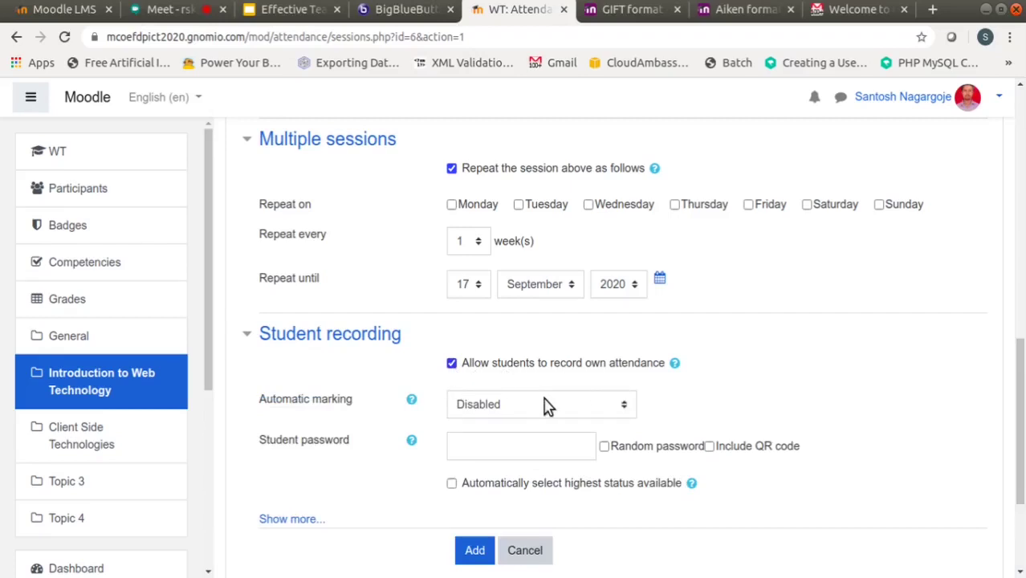
click(510, 409)
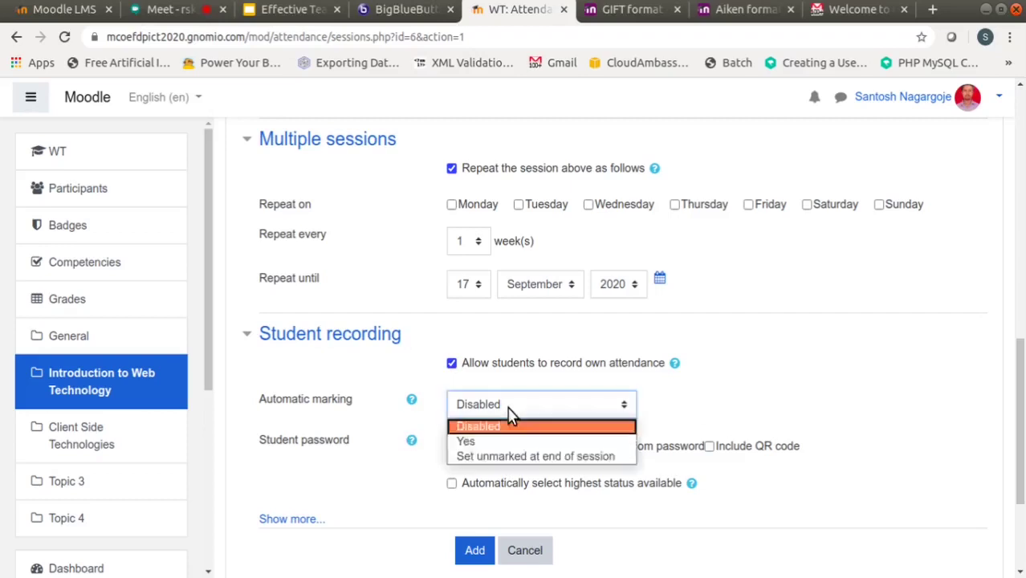
click(480, 441)
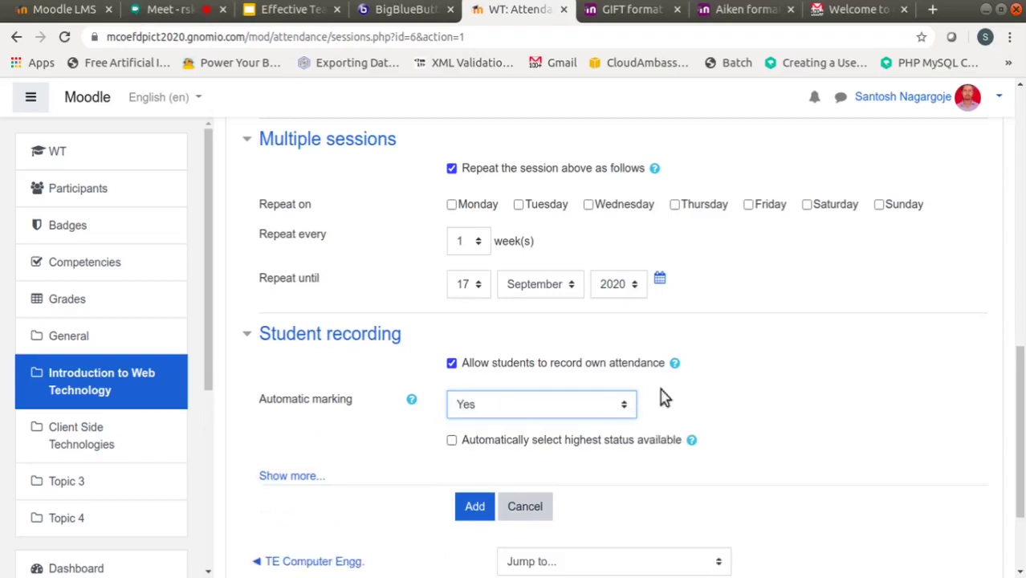
scroll(1022, 437, down, 3)
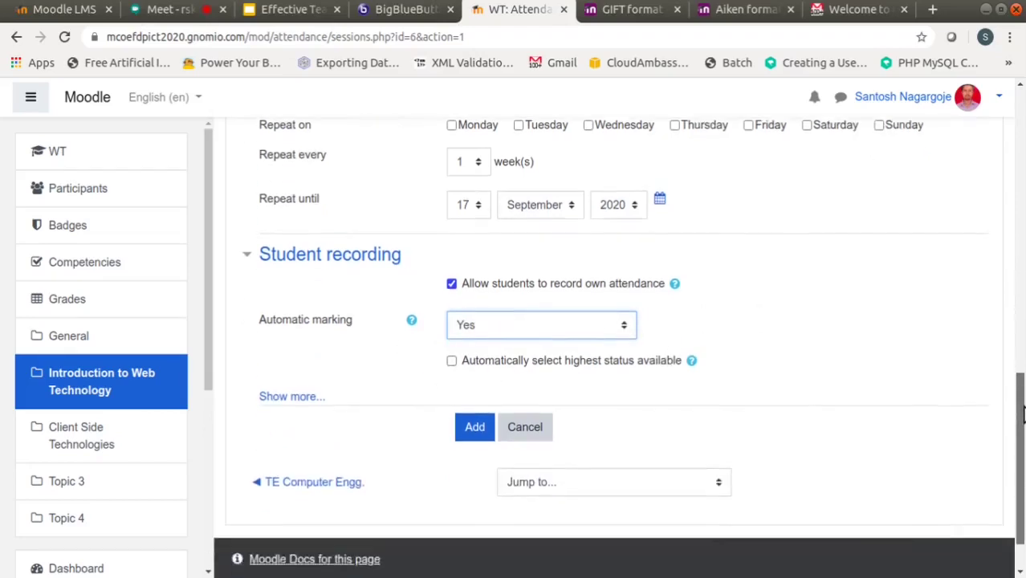
click(500, 305)
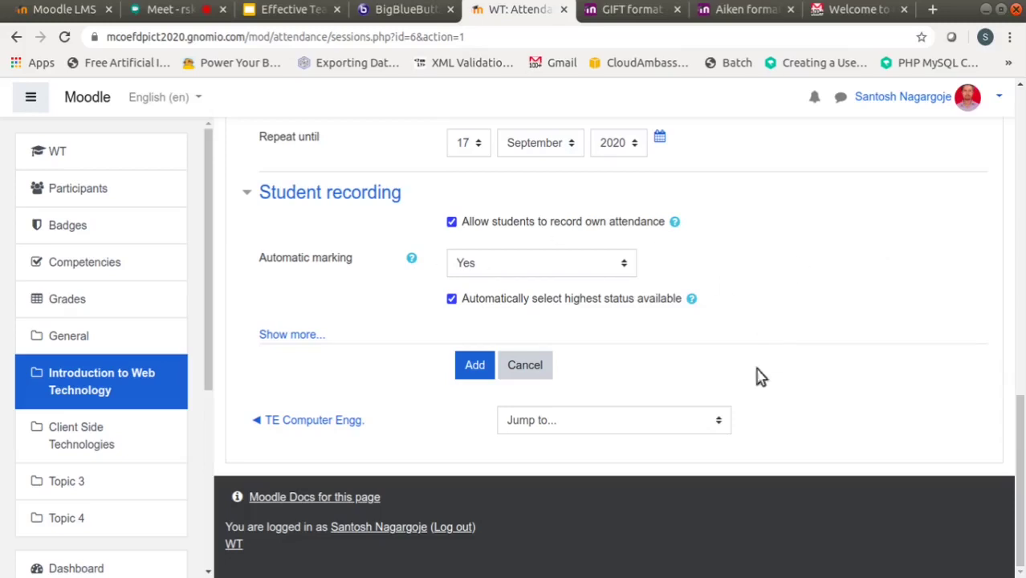
Set 'Prevent students sharing IP address' to block shared IP addresses.
click(307, 336)
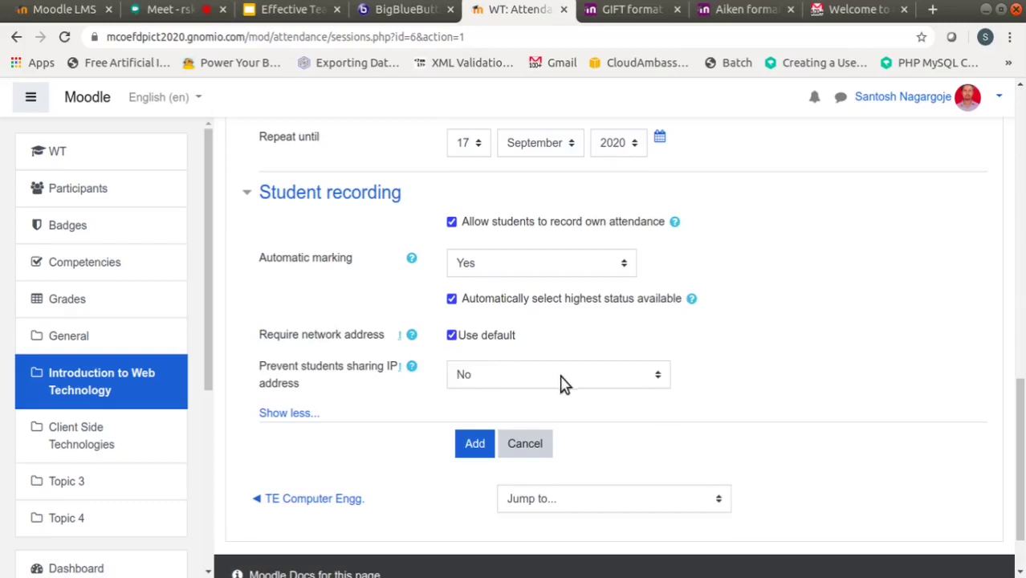
click(473, 379)
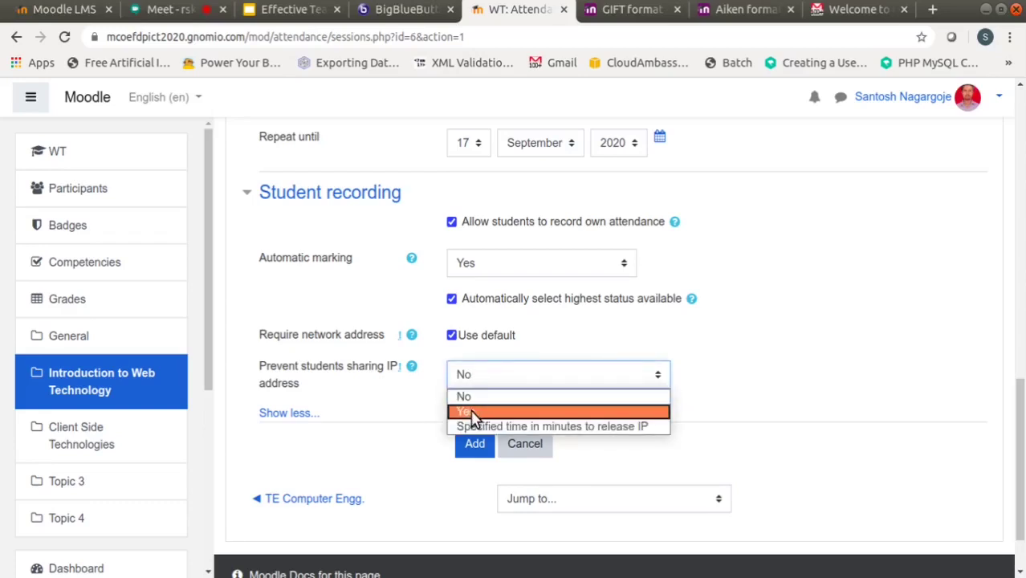
click(473, 412)
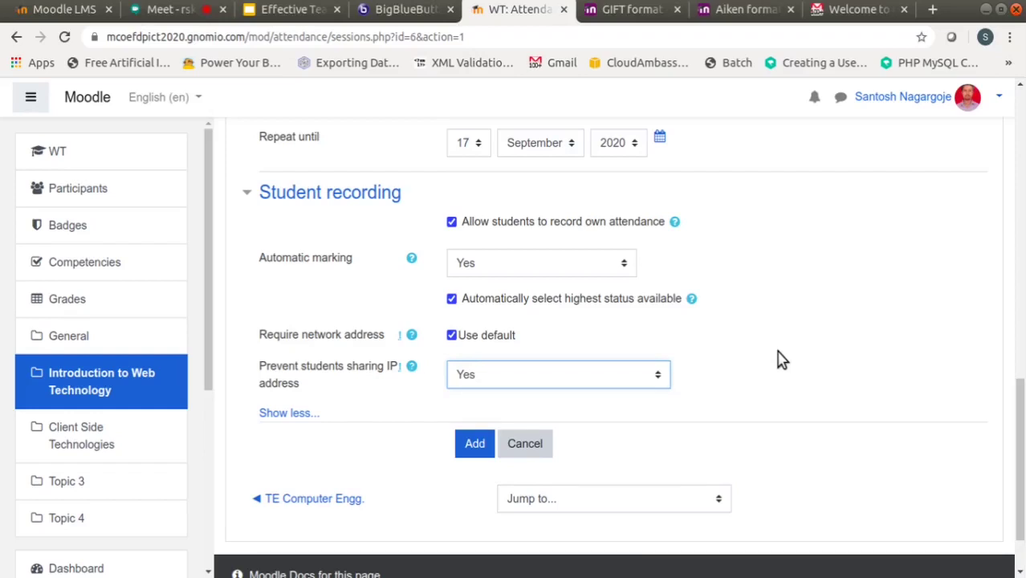
click(536, 377)
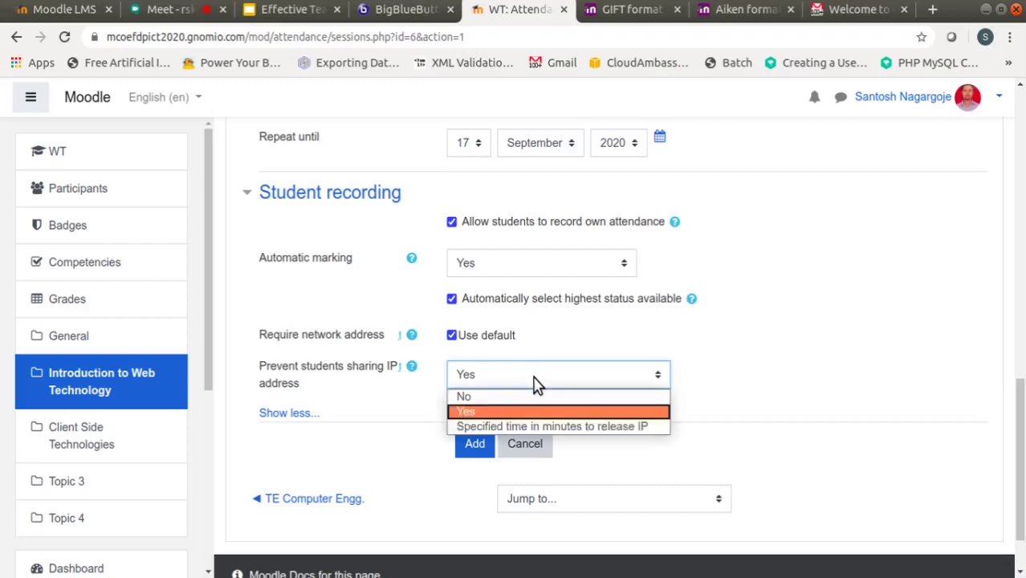
click(536, 427)
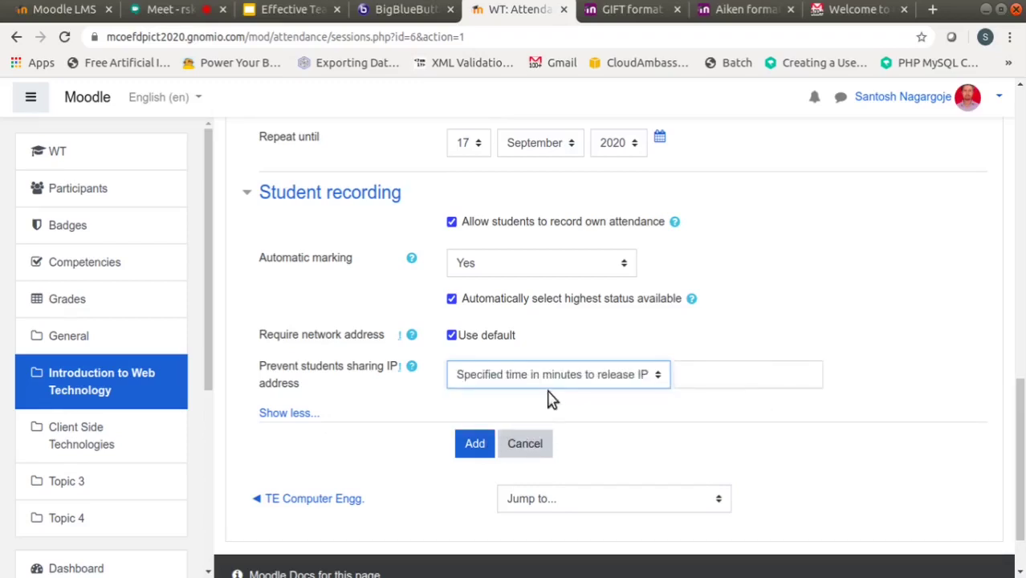
click(588, 377)
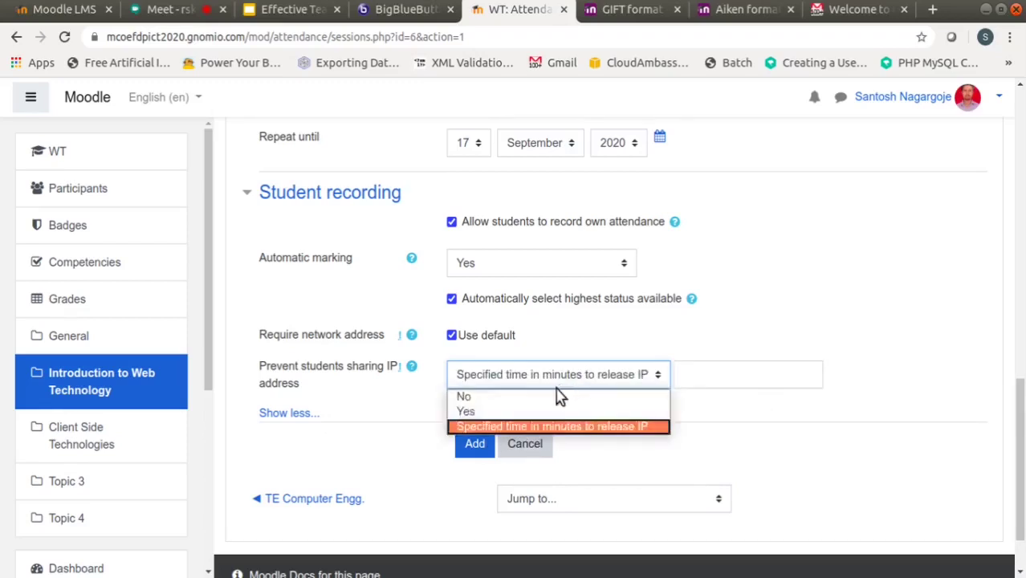
click(498, 413)
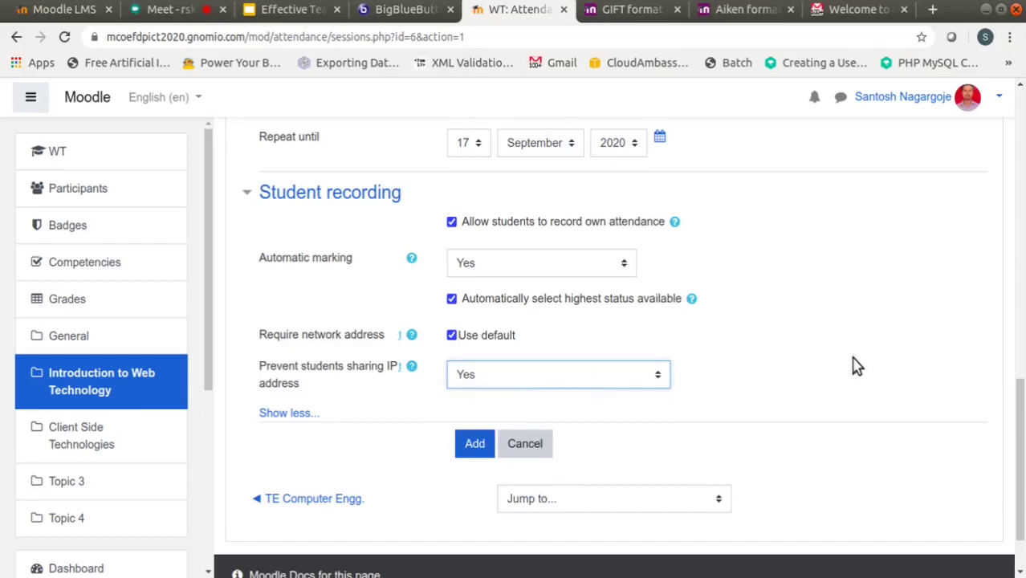
Turn off weekly repeating and the IP-sharing restriction, then add the single 17 June session.
click(475, 446)
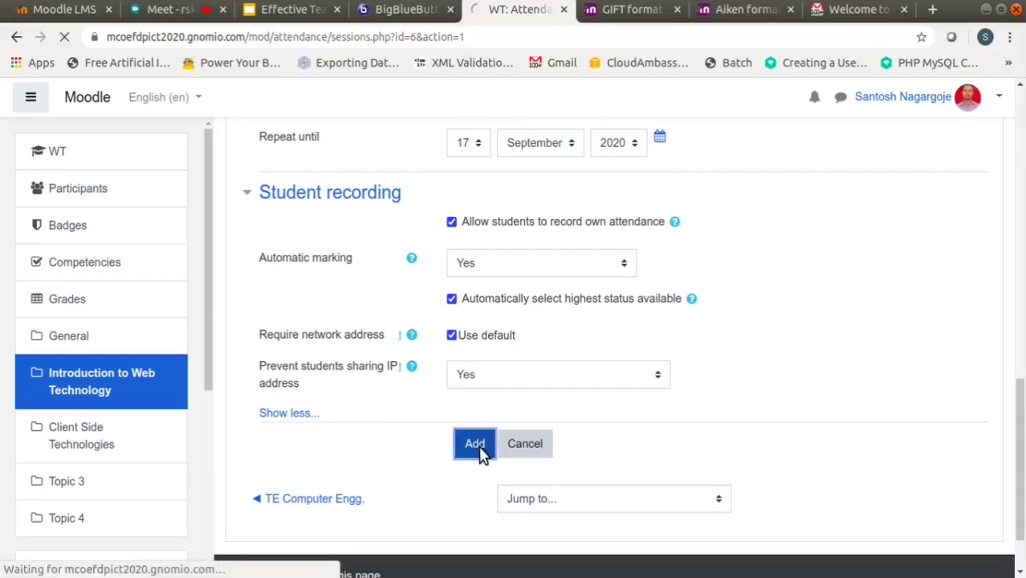
drag(1021, 249, 1021, 398)
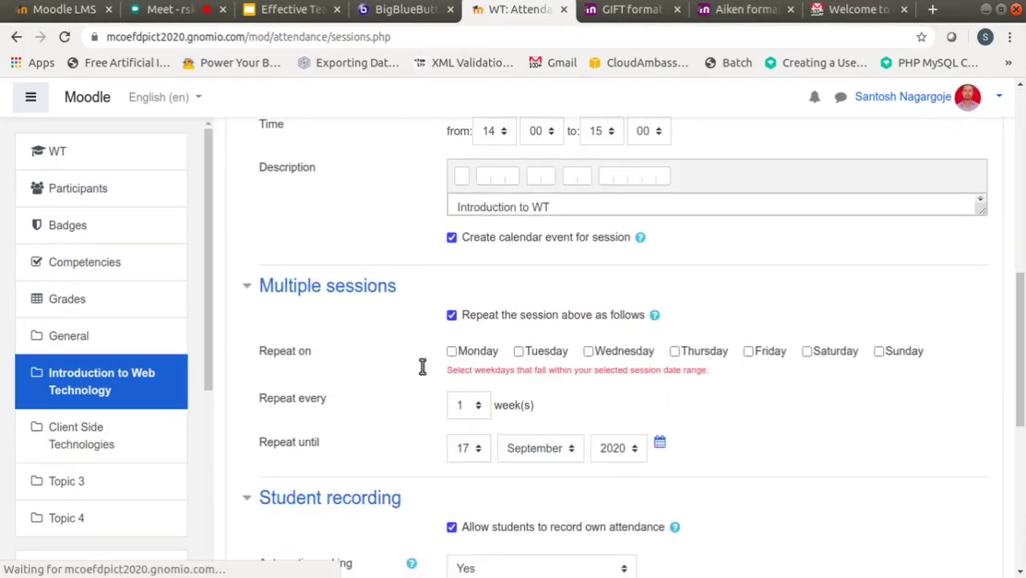
click(451, 322)
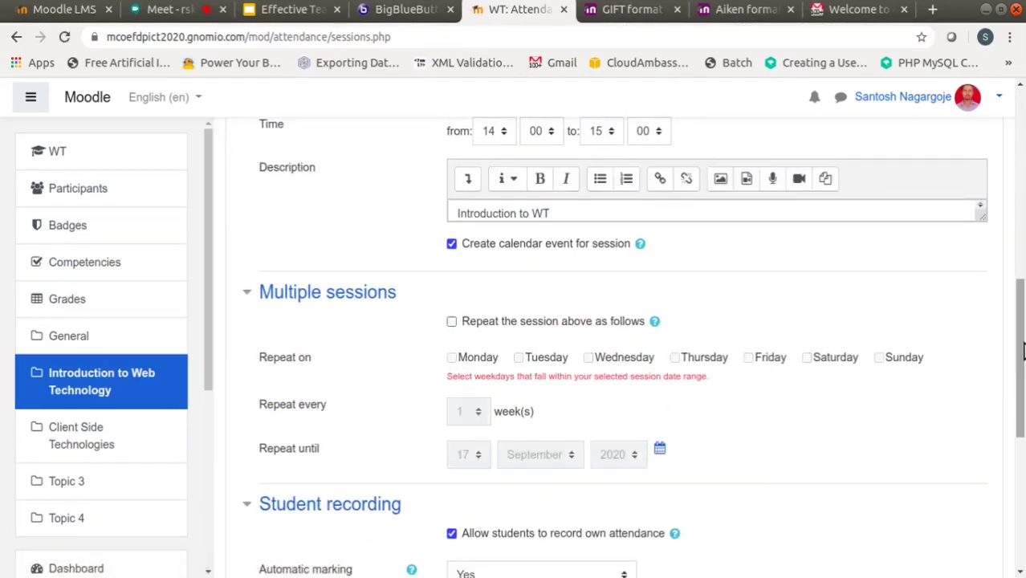
drag(1021, 348, 1021, 476)
click(560, 279)
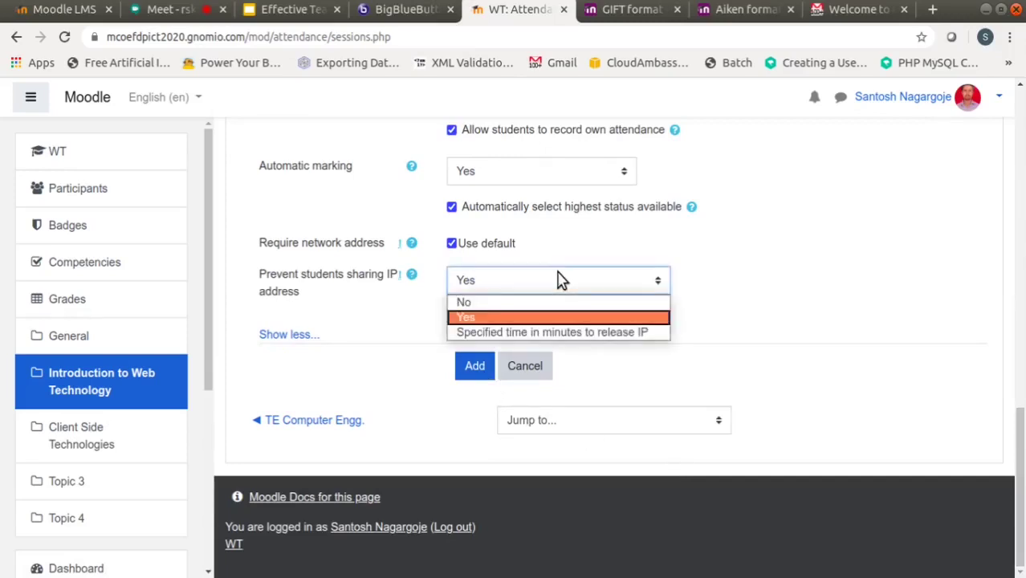
click(464, 304)
click(472, 370)
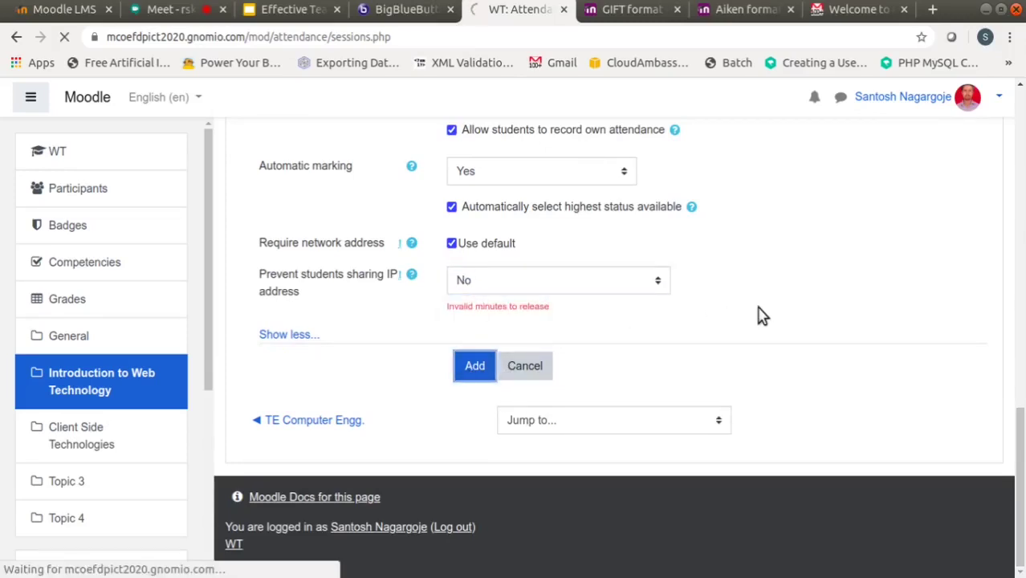
drag(1022, 168, 1023, 343)
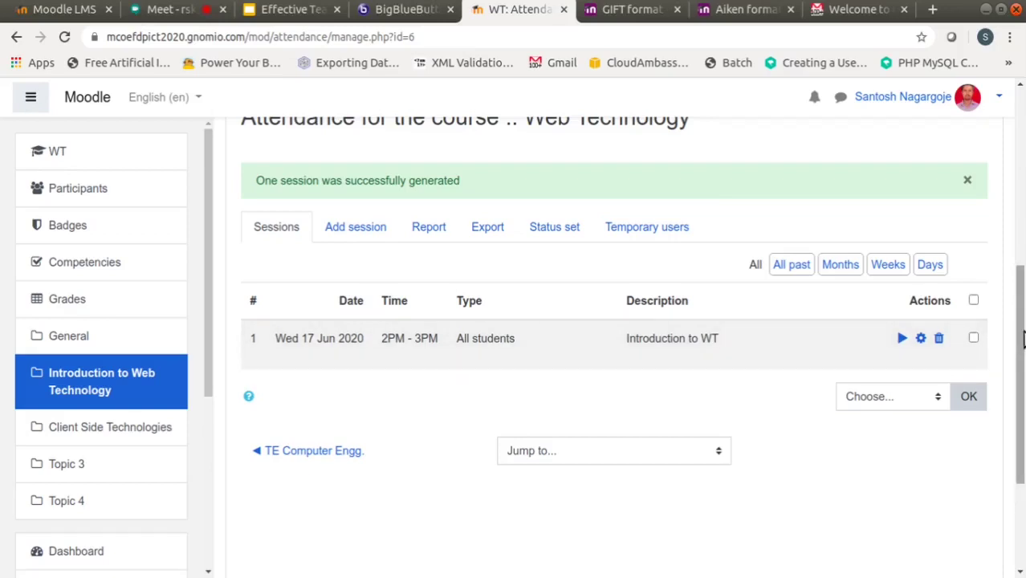
Take attendance for session 1: students three and four present, student five late, student 17 absent. Then save.
drag(1022, 339, 1023, 353)
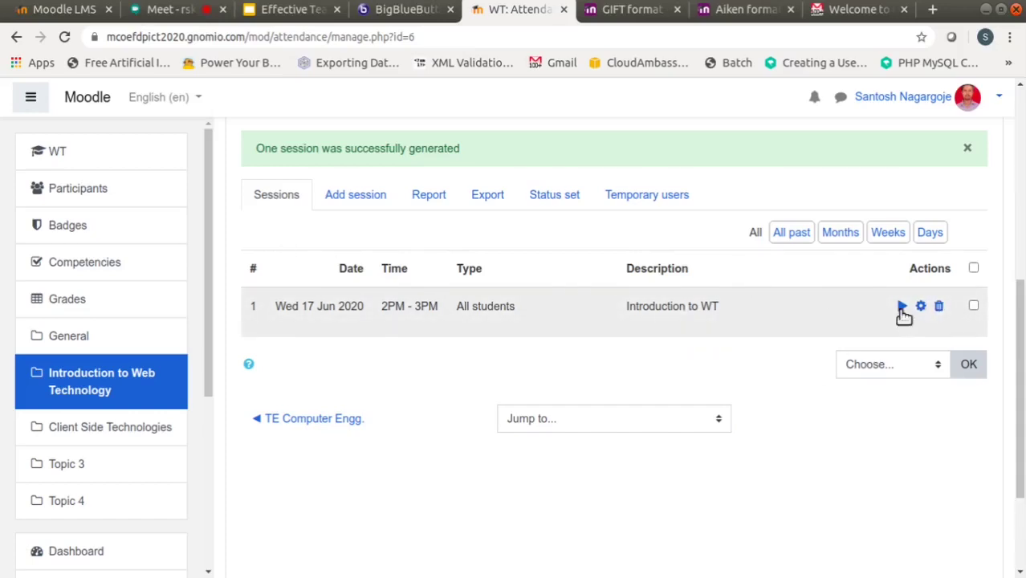
click(901, 311)
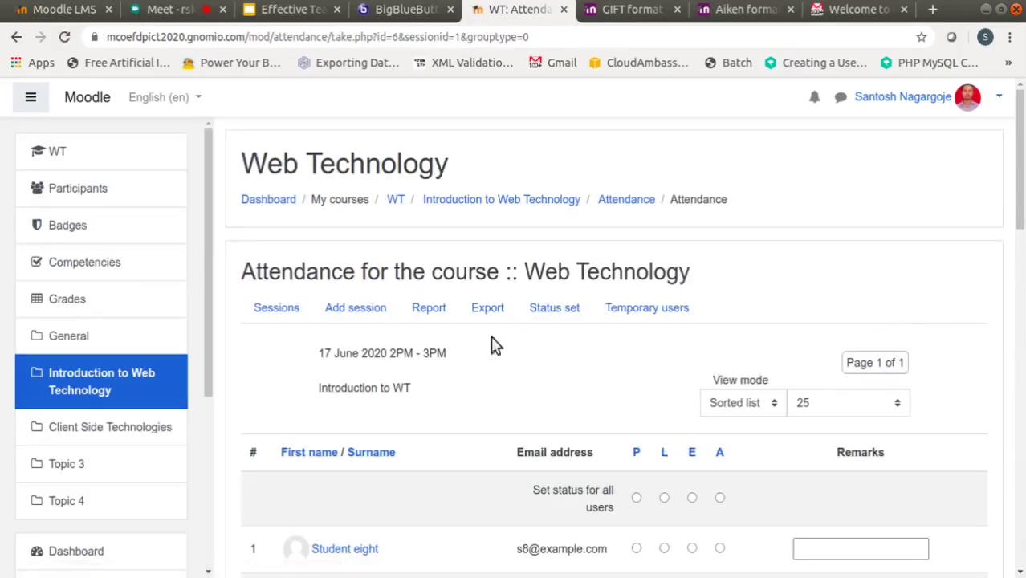
drag(1020, 192, 958, 282)
click(636, 145)
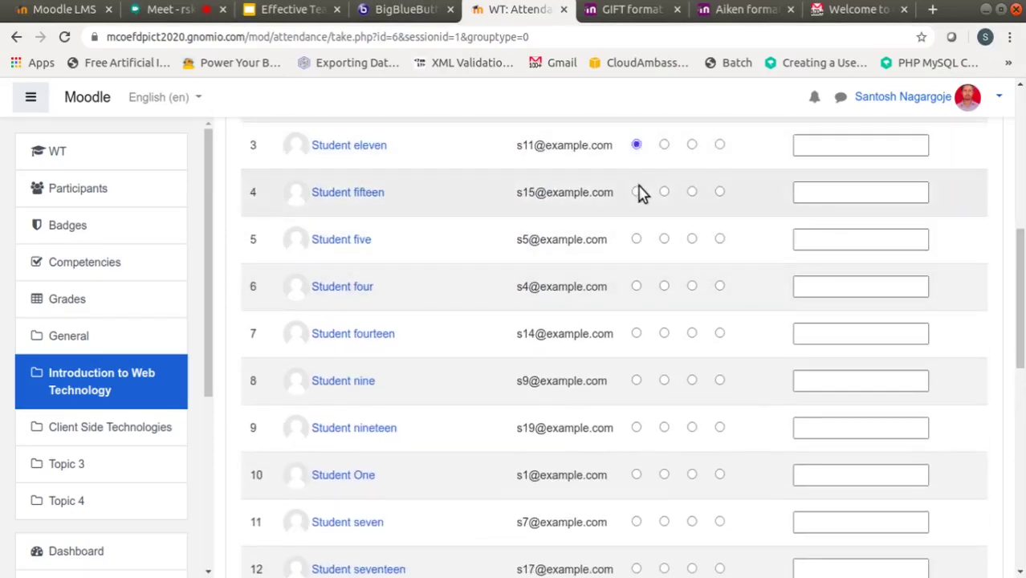
click(637, 192)
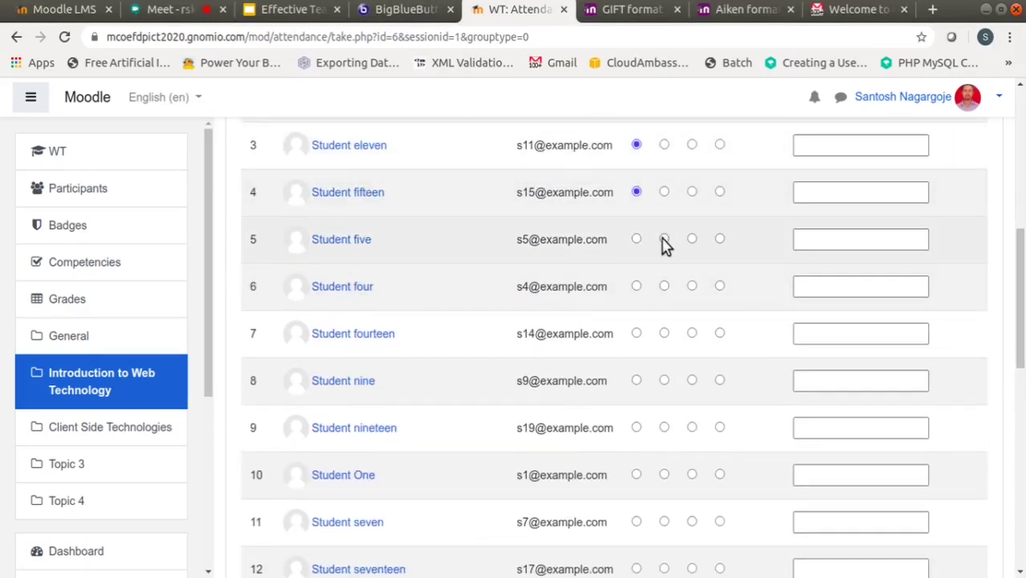
click(664, 239)
scroll(682, 337, down, 7)
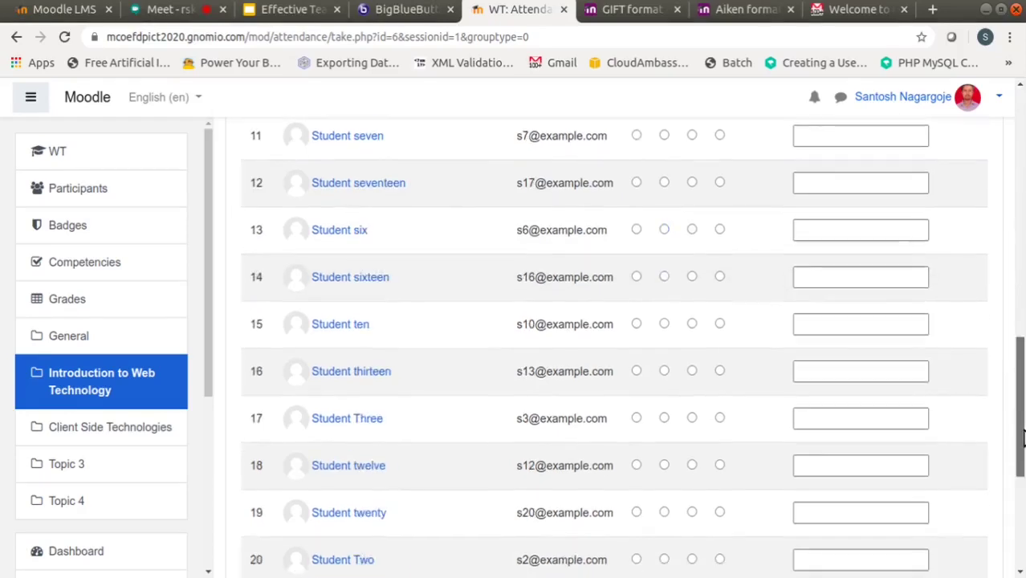
click(719, 418)
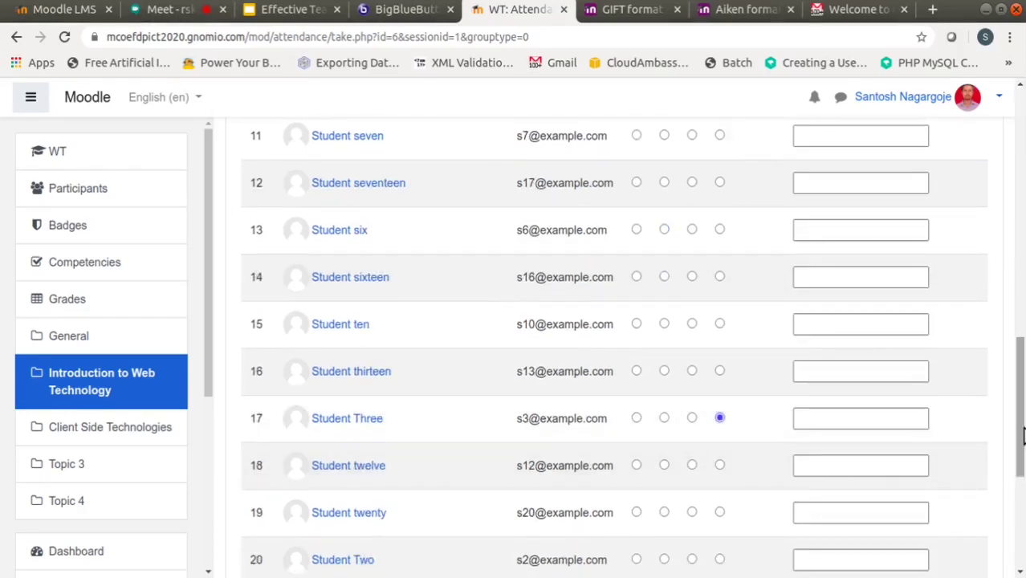
scroll(720, 421, down, 5)
click(609, 289)
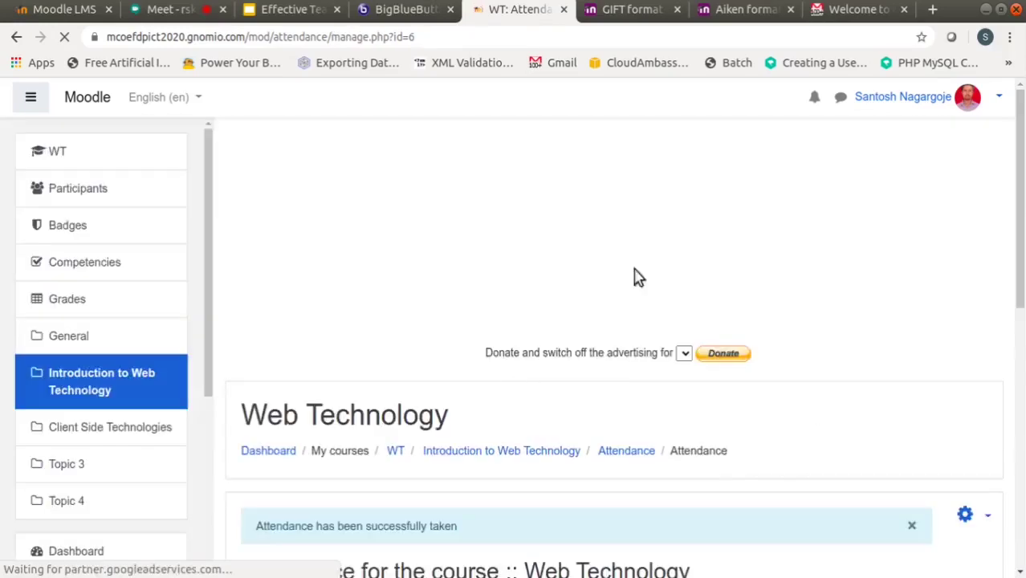
drag(1023, 221, 1022, 407)
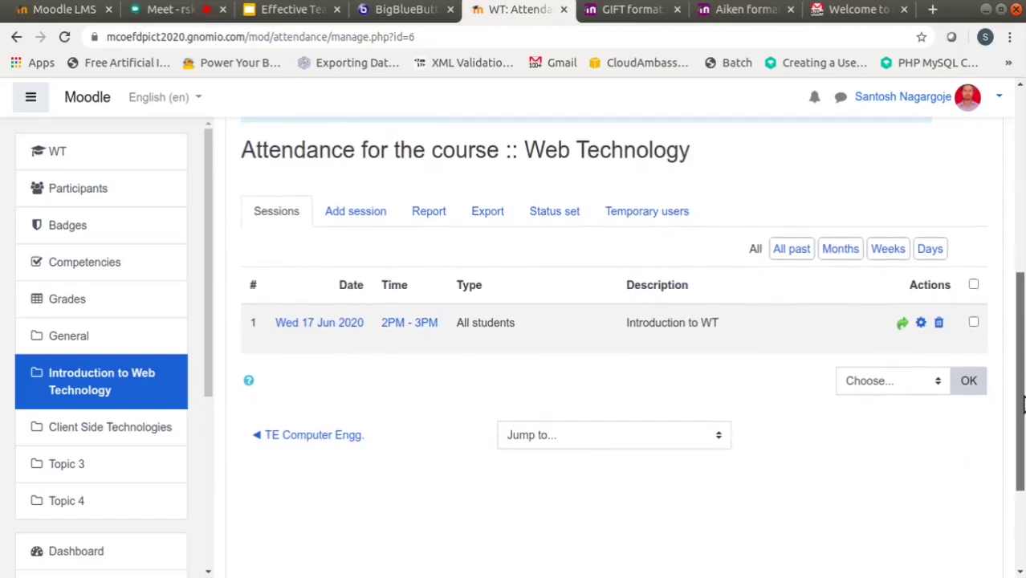
Review the attendance report and export options, keeping Excel format, then open the Status set page.
click(421, 213)
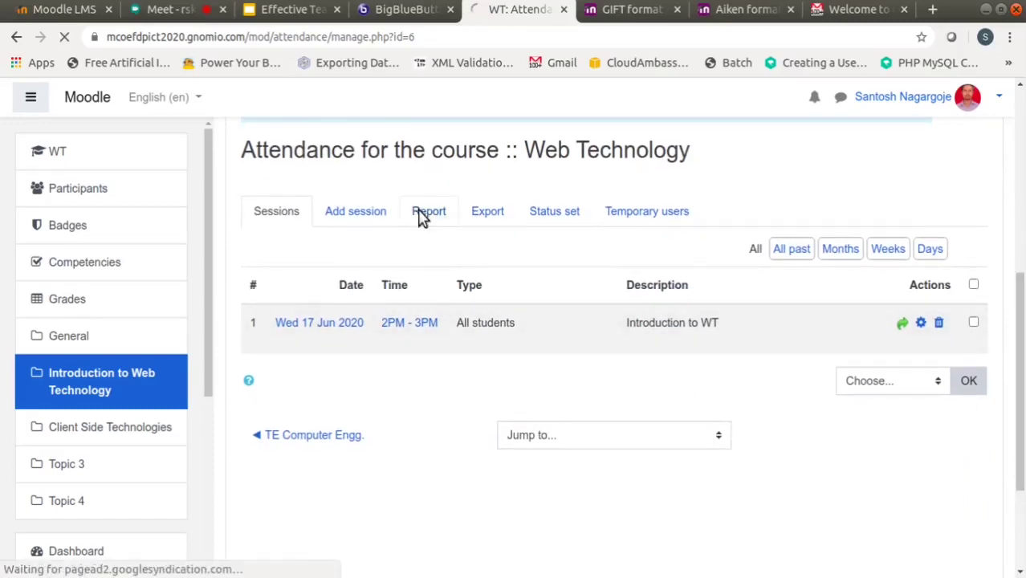
drag(1022, 293, 1017, 331)
click(502, 193)
drag(1020, 184, 949, 456)
click(535, 345)
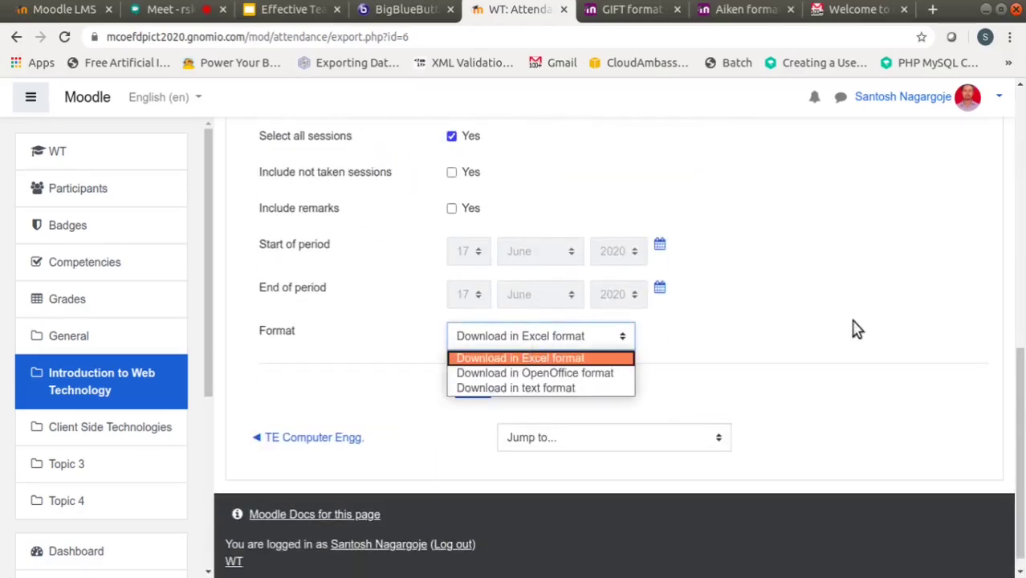
click(984, 334)
drag(1018, 361, 778, 214)
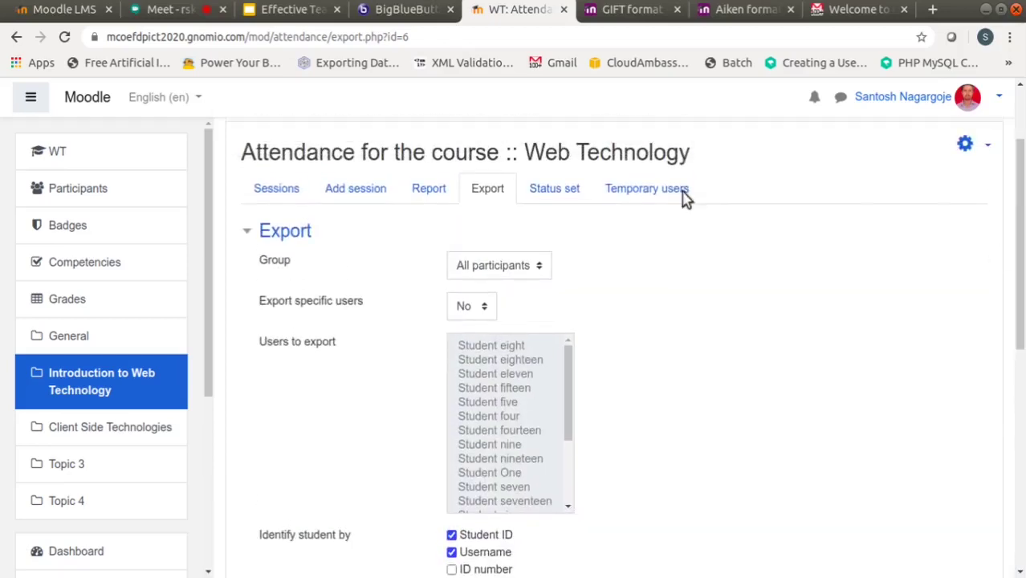
click(563, 195)
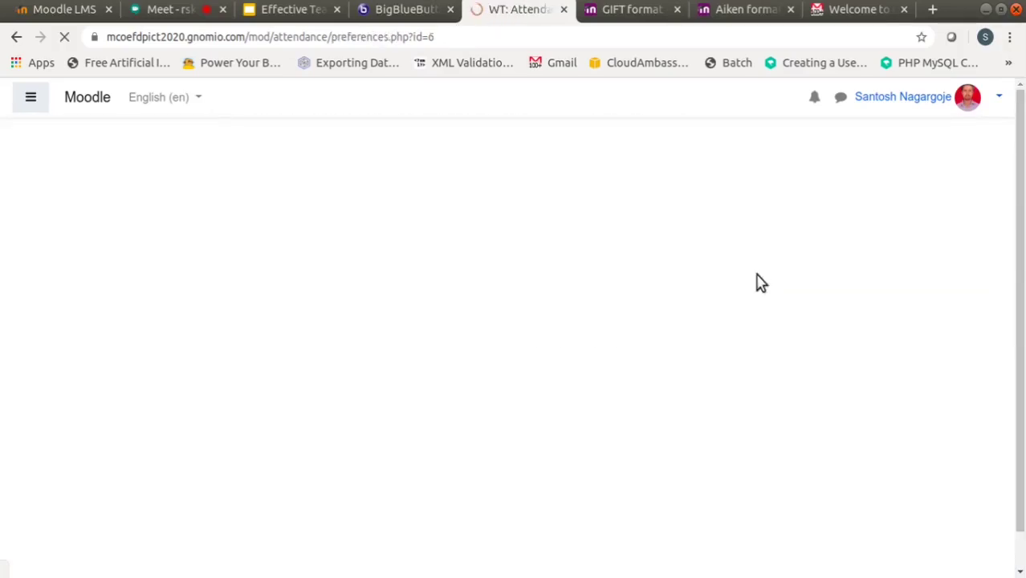
Inspect the Present status's points and availability minutes in the status set.
drag(1021, 258, 829, 461)
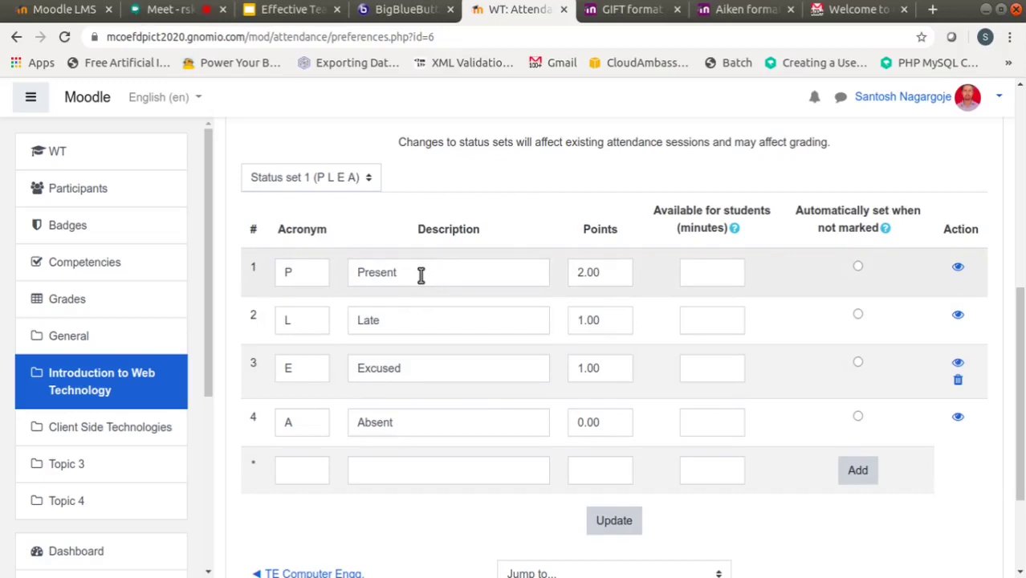
click(613, 273)
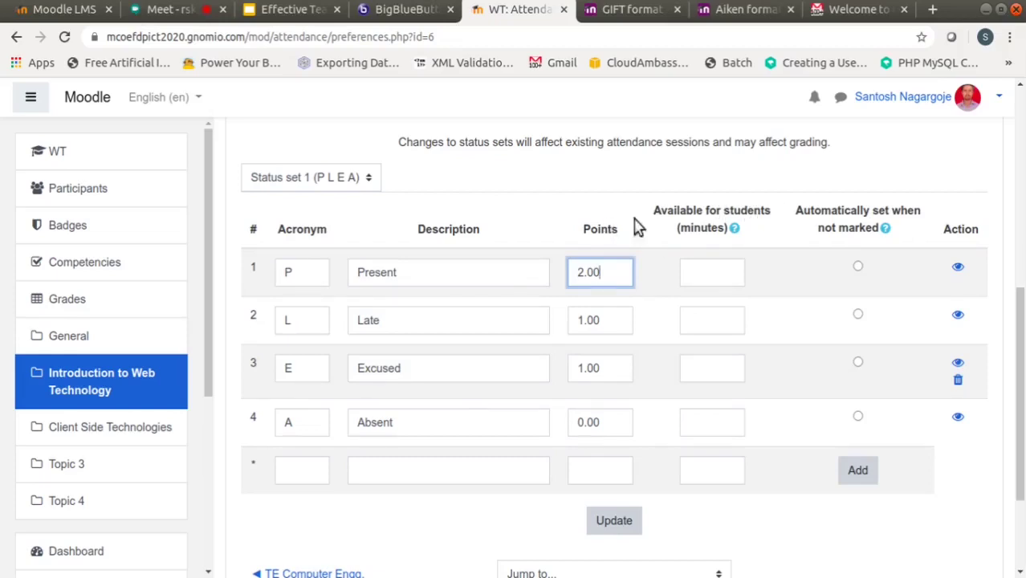
click(700, 275)
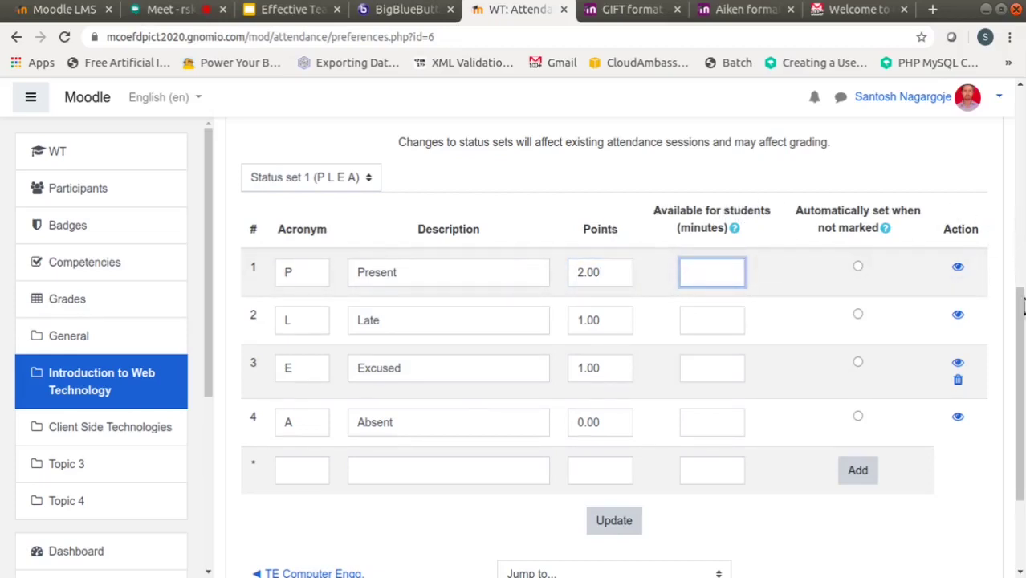
scroll(1022, 275, down, 2)
scroll(992, 252, up, 6)
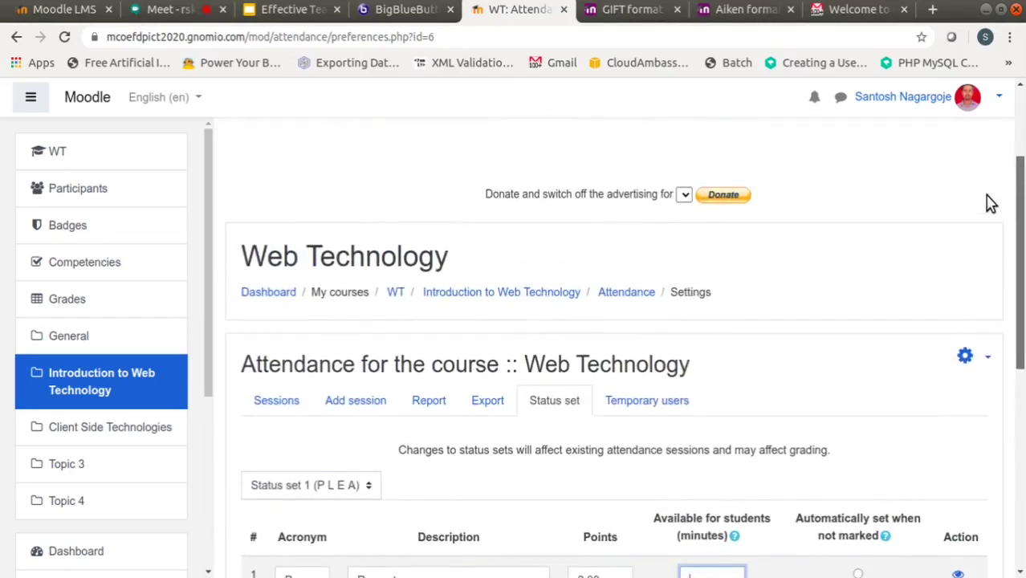
scroll(991, 209, down, 1)
View Temporary users, return to the Sessions list, then go back to the Introduction to Web Technology course page.
click(642, 350)
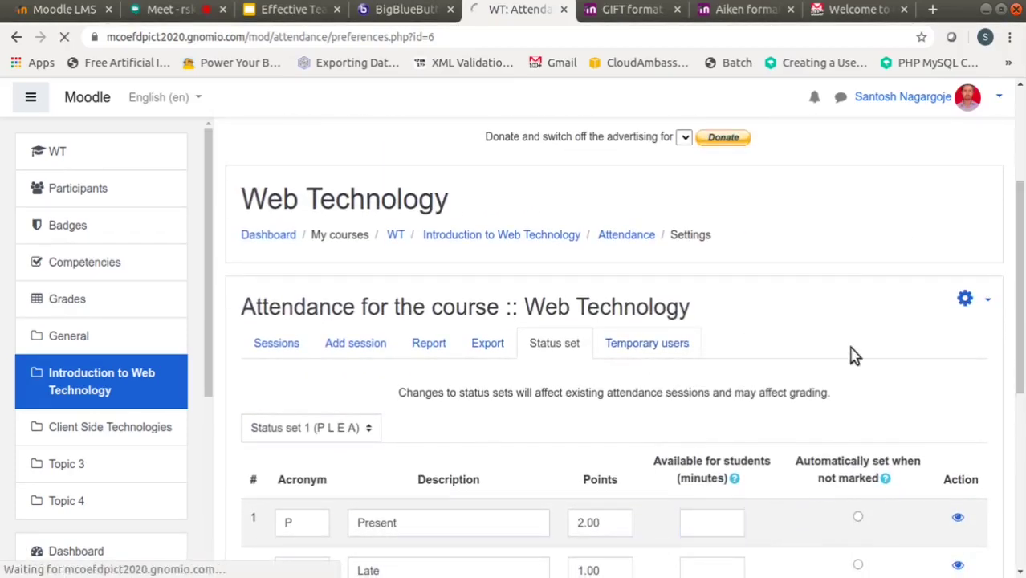
drag(1021, 218, 1019, 349)
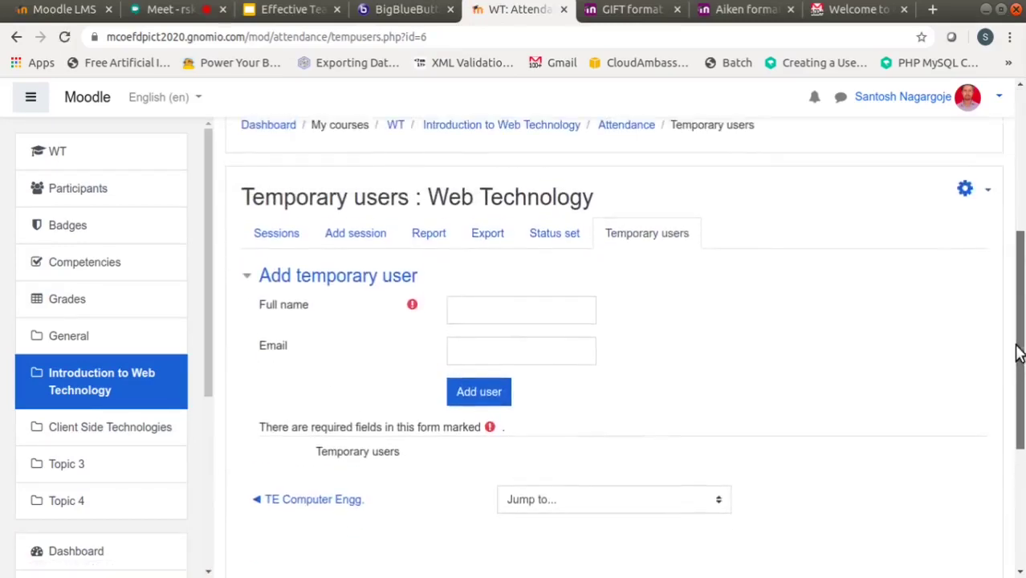
click(297, 234)
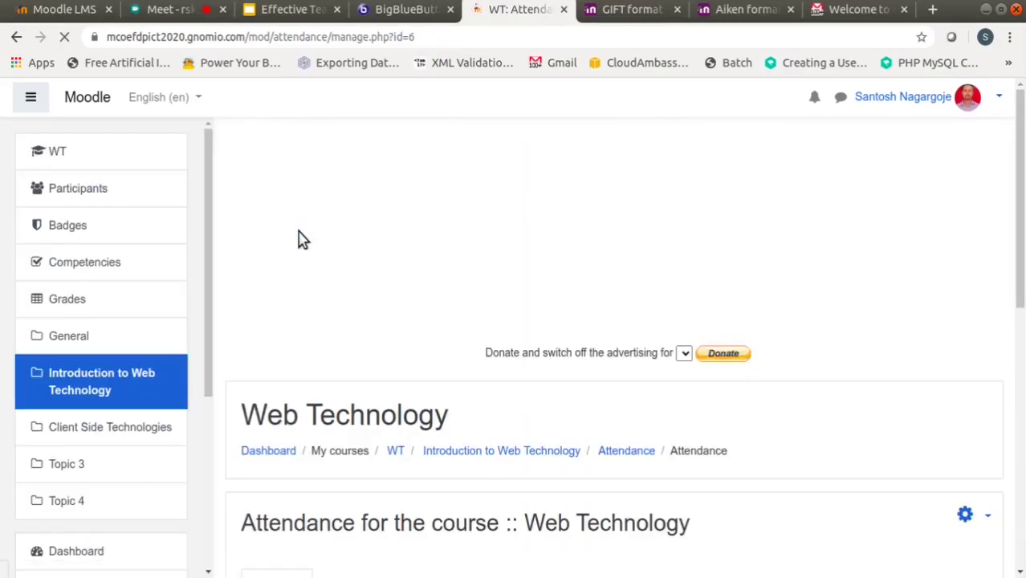
drag(1021, 283, 989, 355)
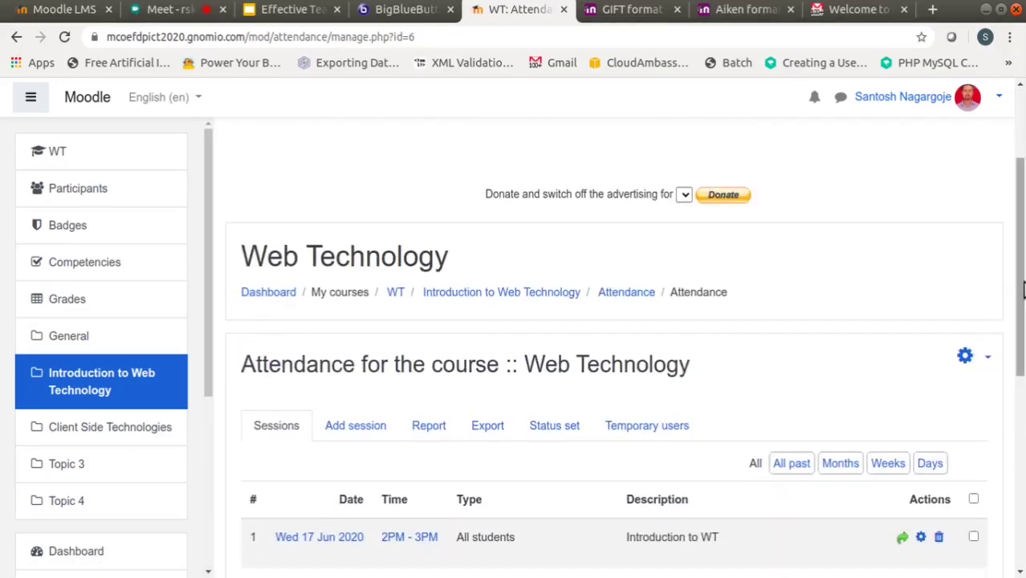
drag(1023, 291, 1023, 352)
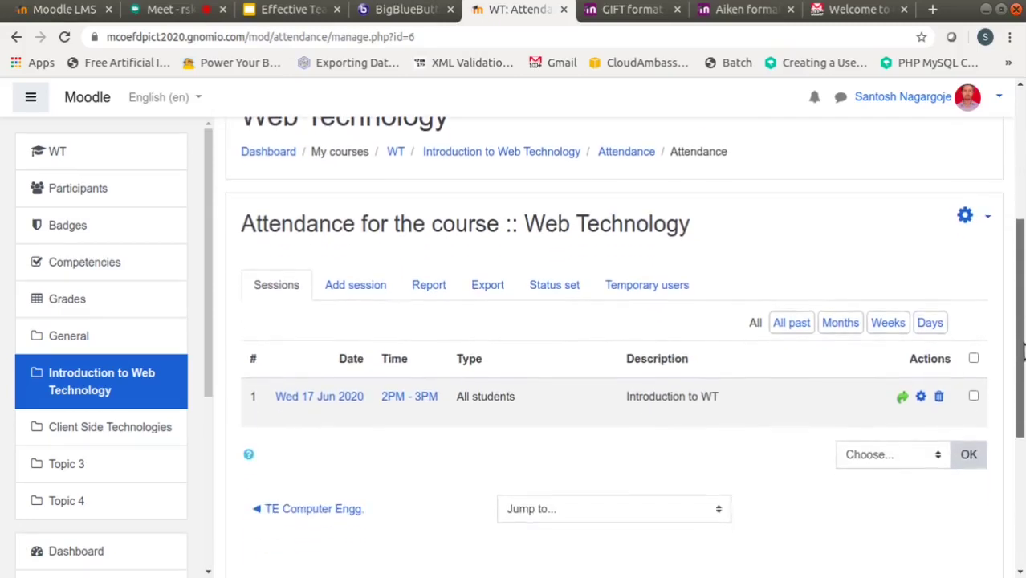
click(552, 156)
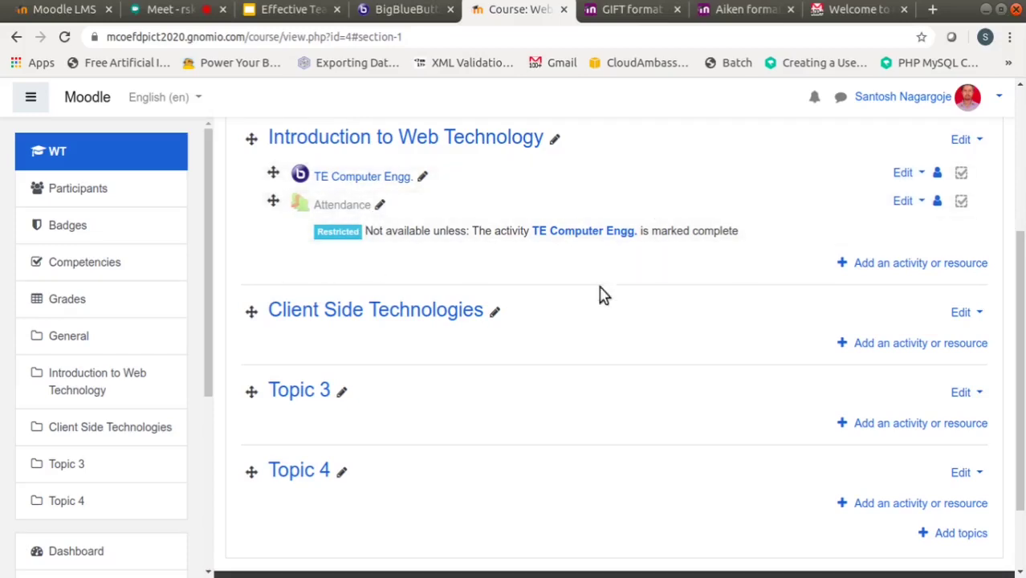
Restore Chrome to a smaller window, minimize Firefox, and open the FDPICT2020 folder in Files.
mouse_move(1020, 303)
mouse_down()
mouse_move(1022, 348)
mouse_move(1014, 213)
mouse_move(1016, 293)
mouse_up()
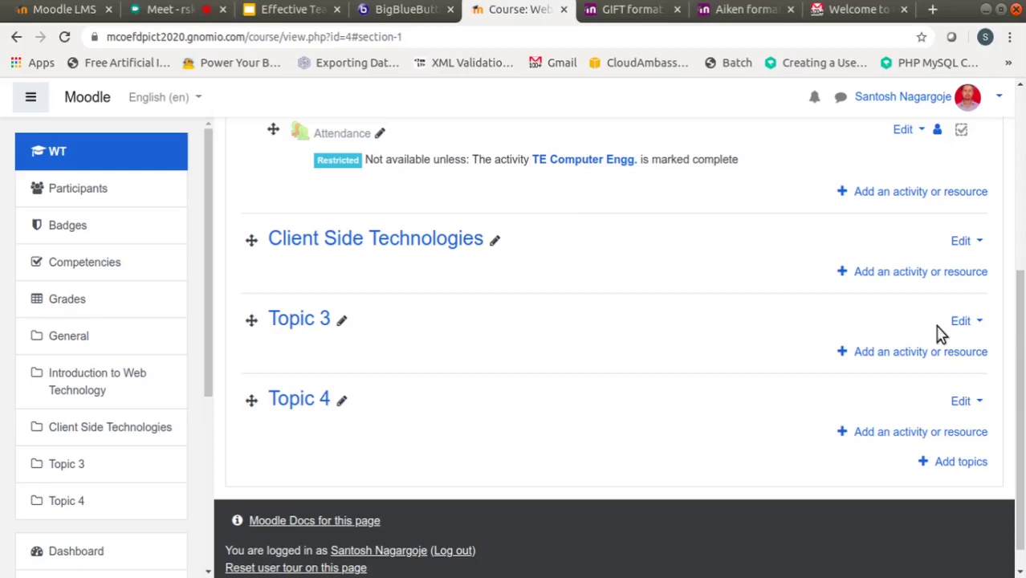
scroll(1020, 320, up, 1)
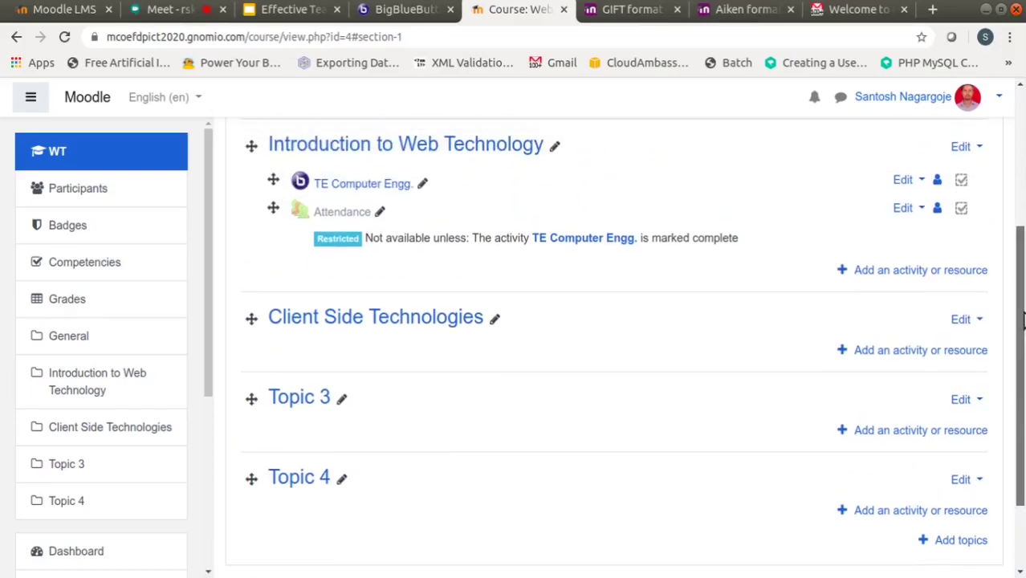
scroll(1020, 319, up, 1)
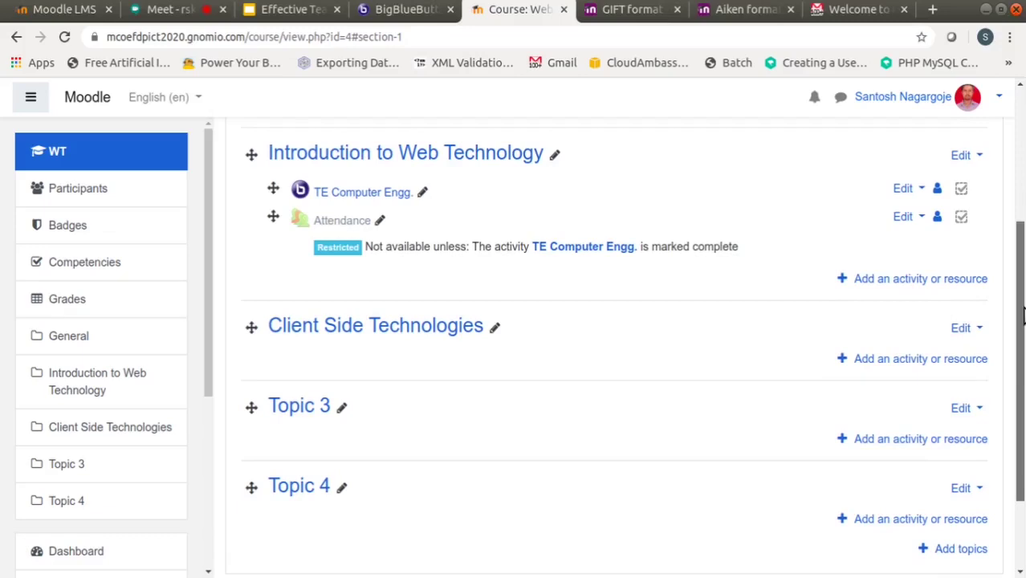
scroll(1021, 316, down, 1)
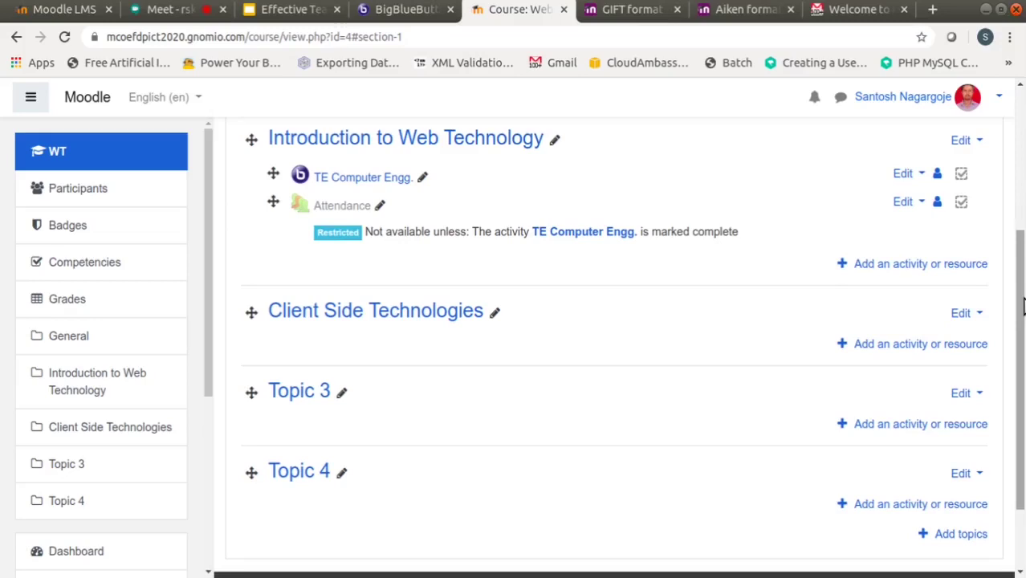
drag(1021, 305, 998, 231)
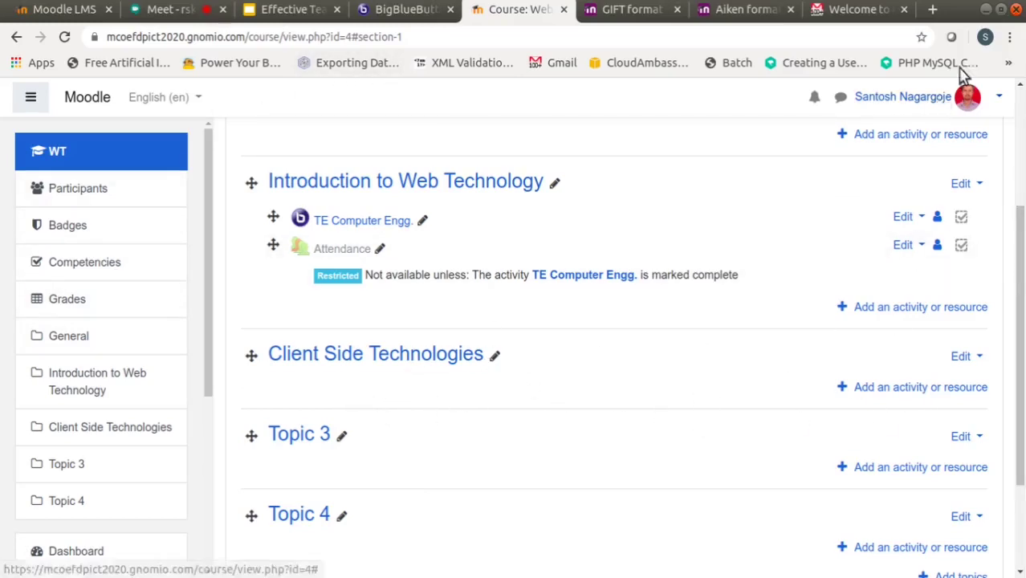
click(1001, 9)
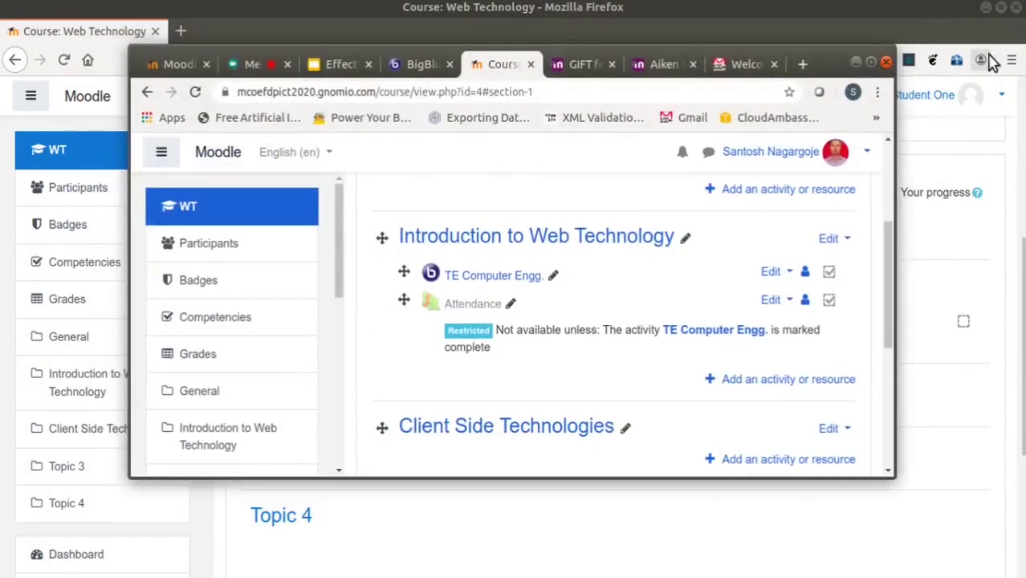
click(986, 9)
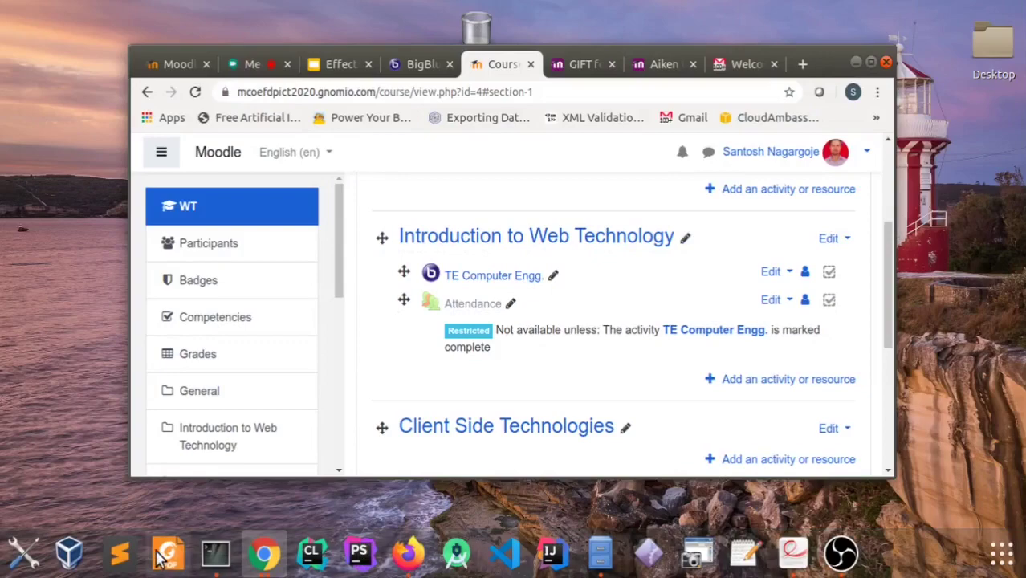
click(600, 552)
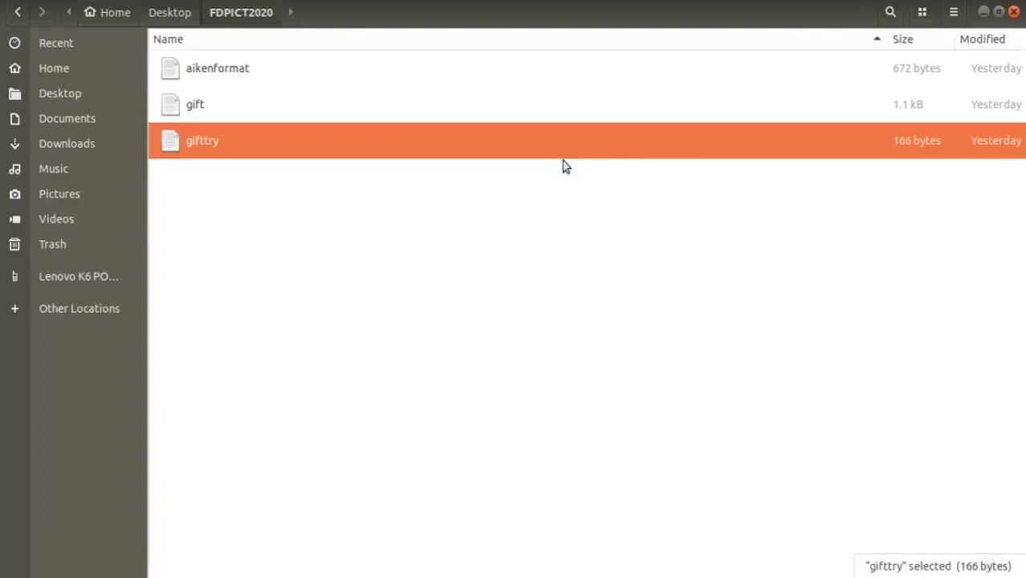
Place Files beside the course and drag gift from FDPICT2020 into Introduction to Web Technology.
click(999, 12)
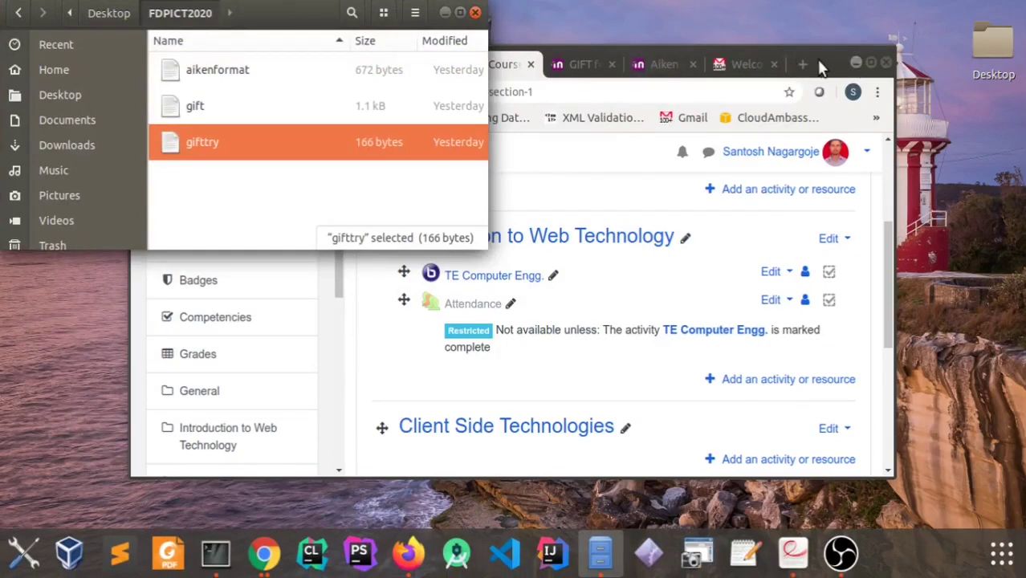
drag(817, 61, 775, 156)
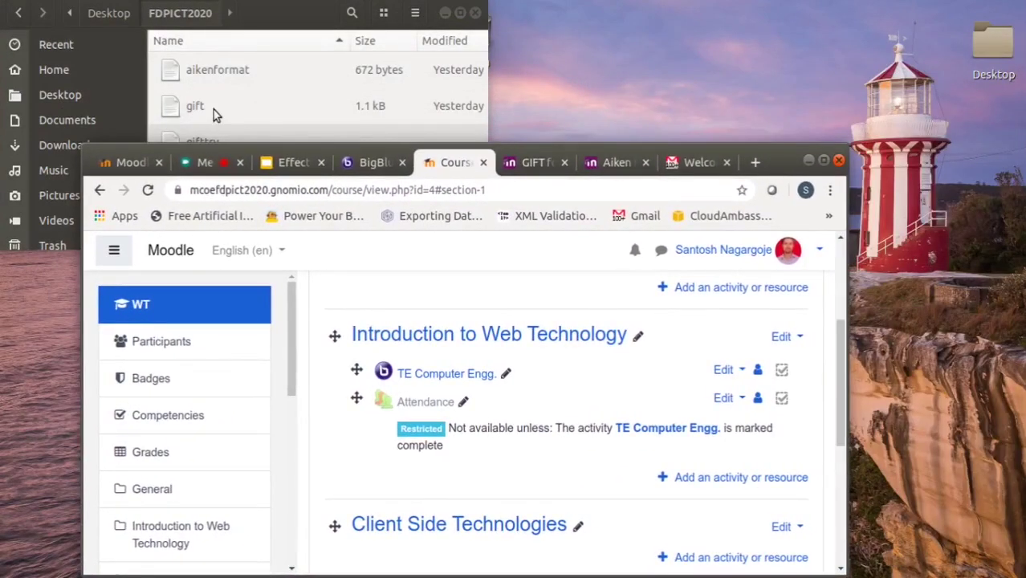
click(183, 110)
drag(183, 109, 469, 477)
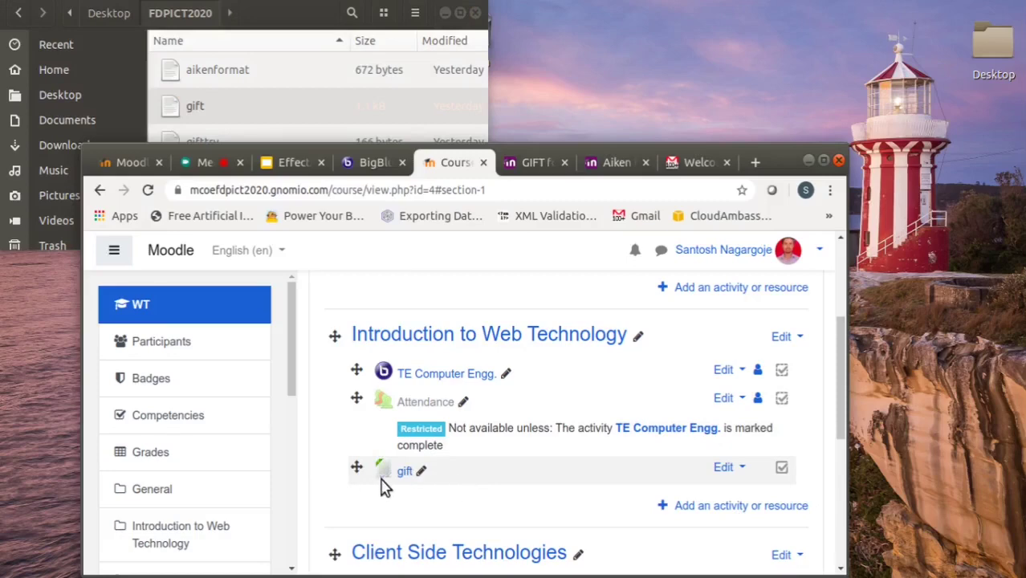
click(74, 97)
click(225, 76)
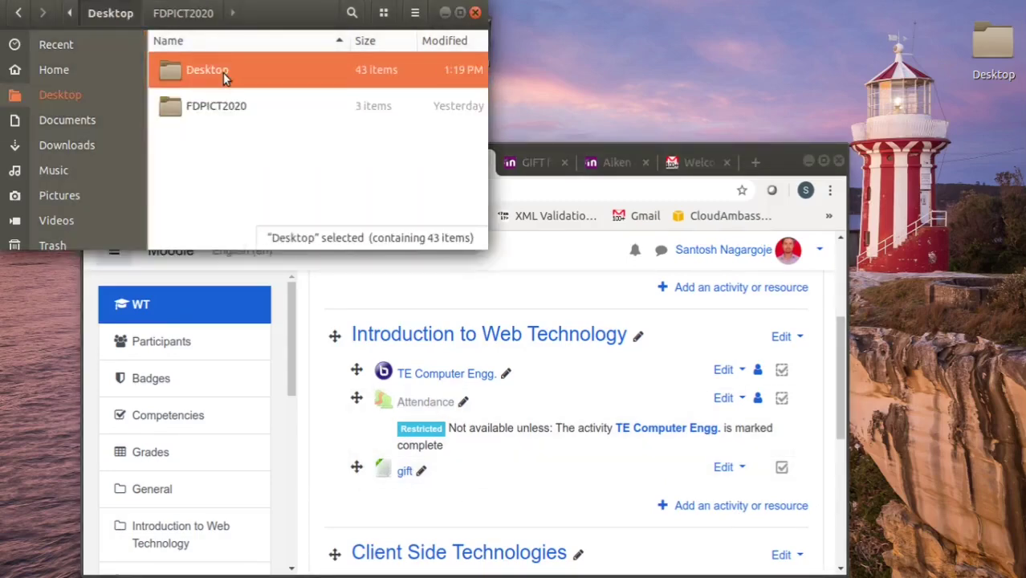
click(105, 141)
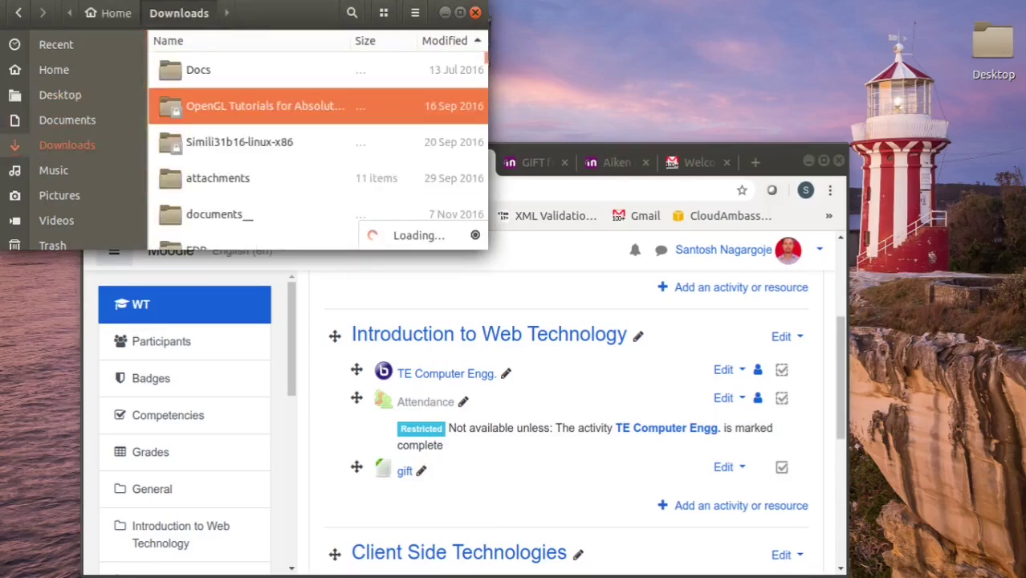
drag(483, 78, 483, 84)
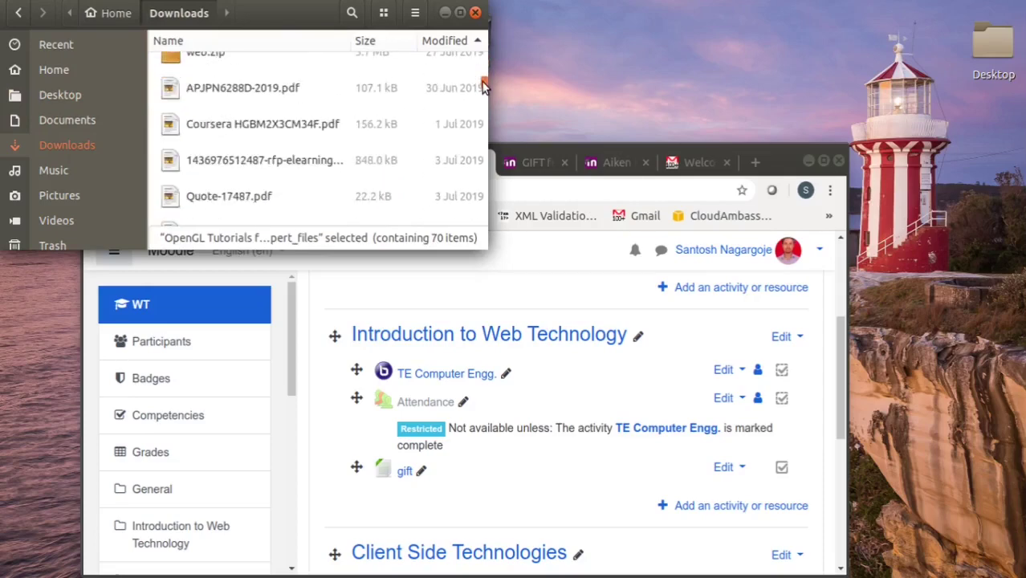
click(201, 126)
key(Down)
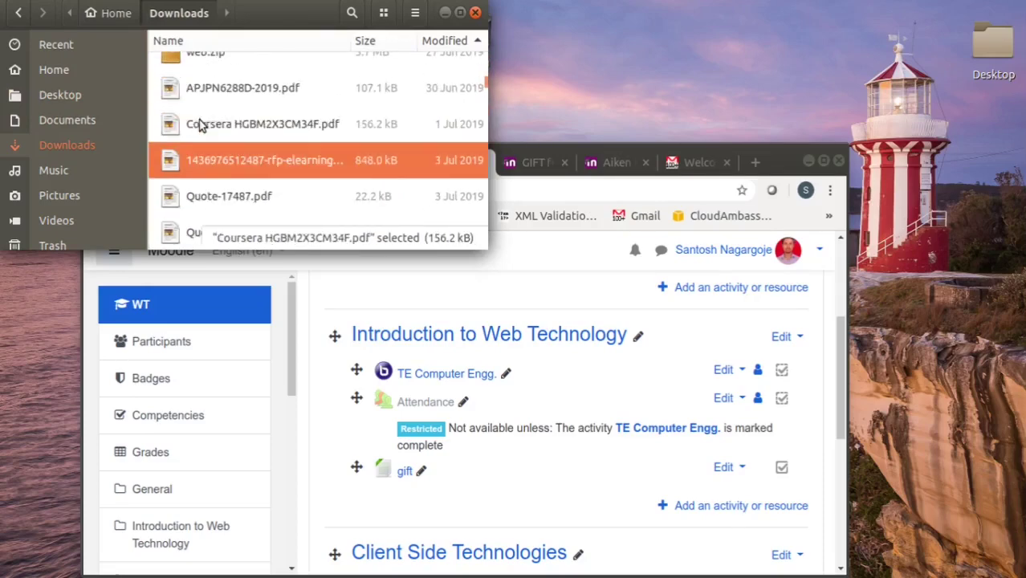
drag(254, 165, 516, 504)
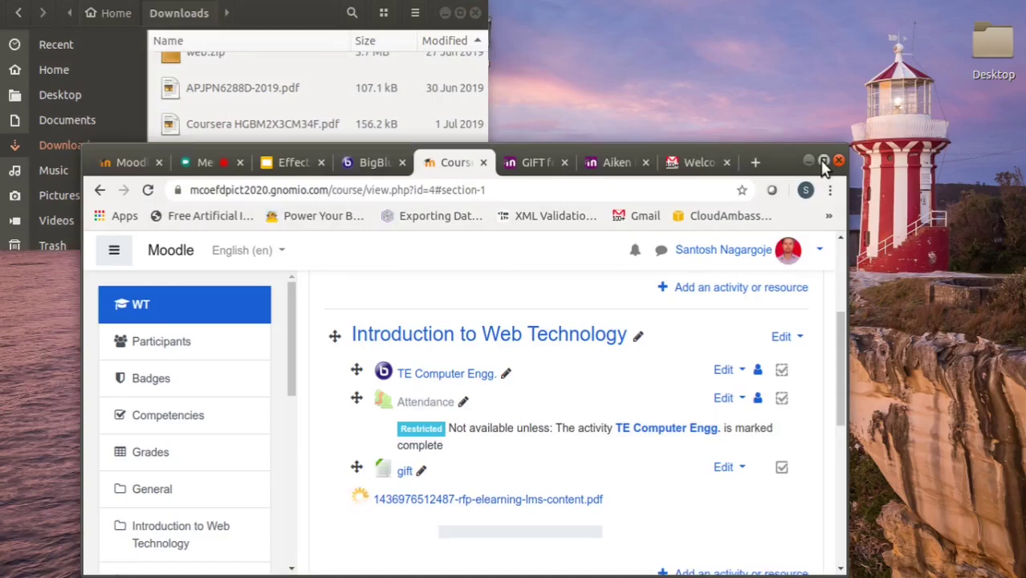
click(824, 163)
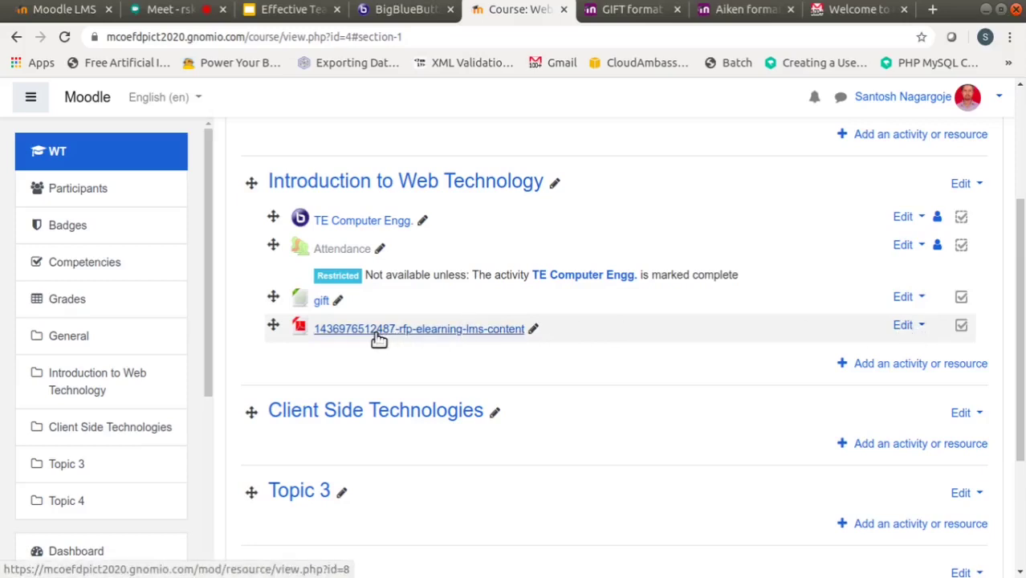
click(908, 326)
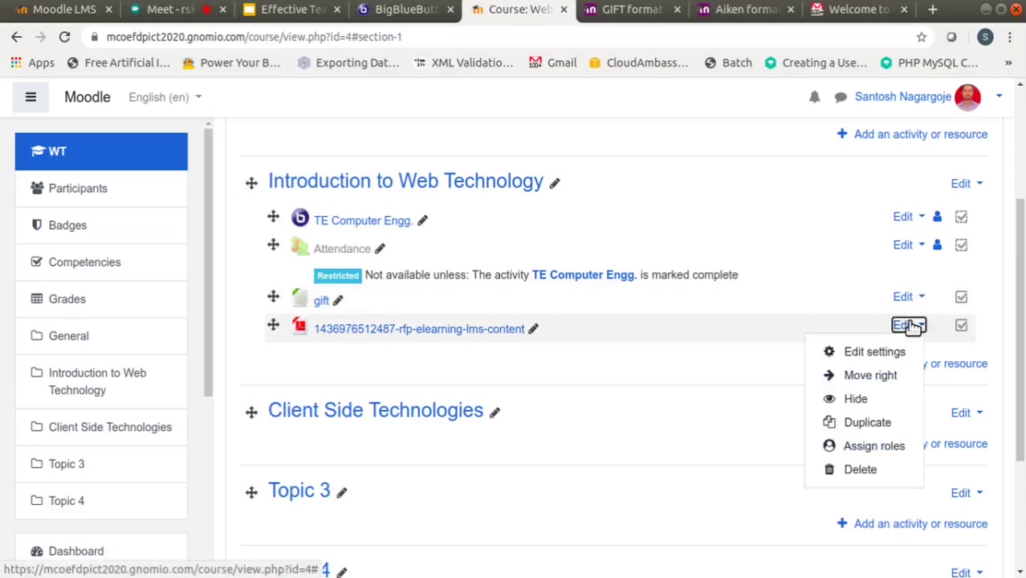
click(851, 354)
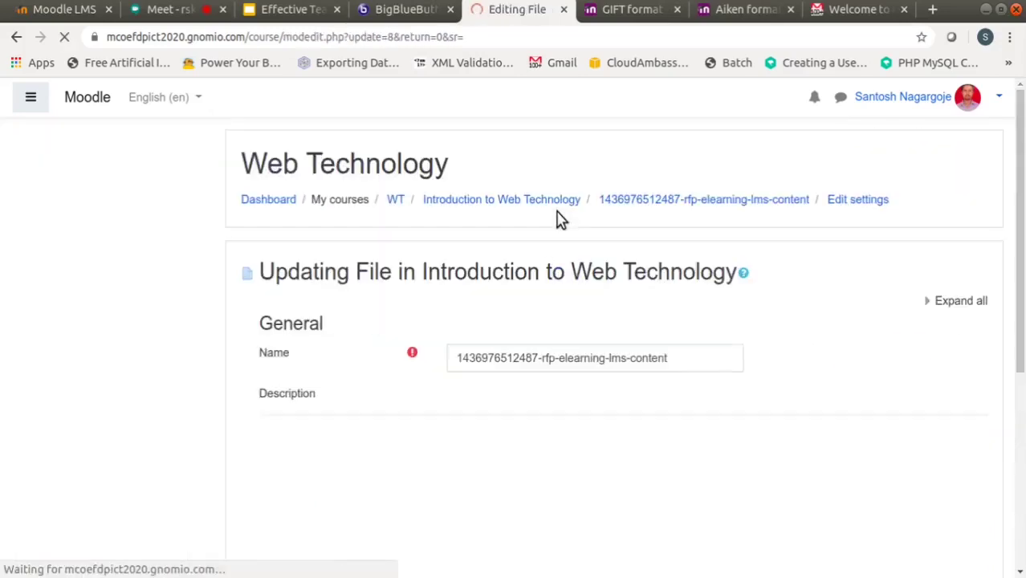
Set the PDF's display to Embed and completion tracking to when conditions are met.
drag(1019, 201, 1022, 440)
click(319, 401)
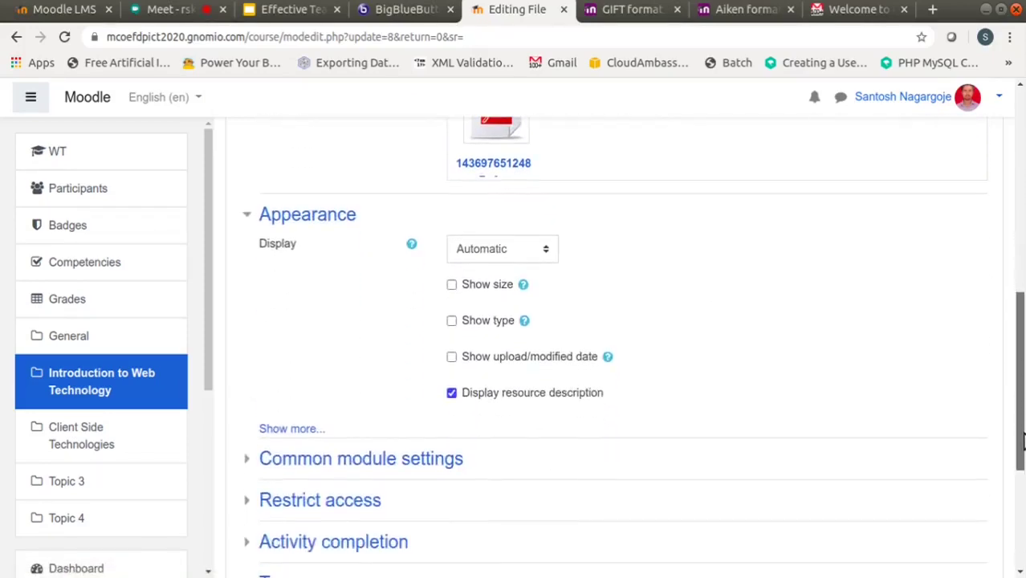
click(479, 255)
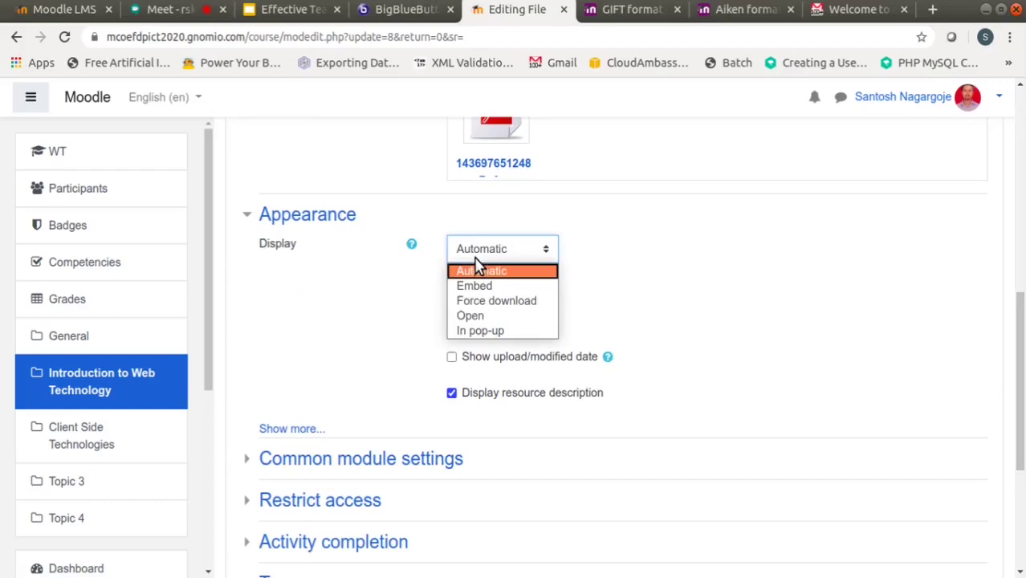
click(478, 287)
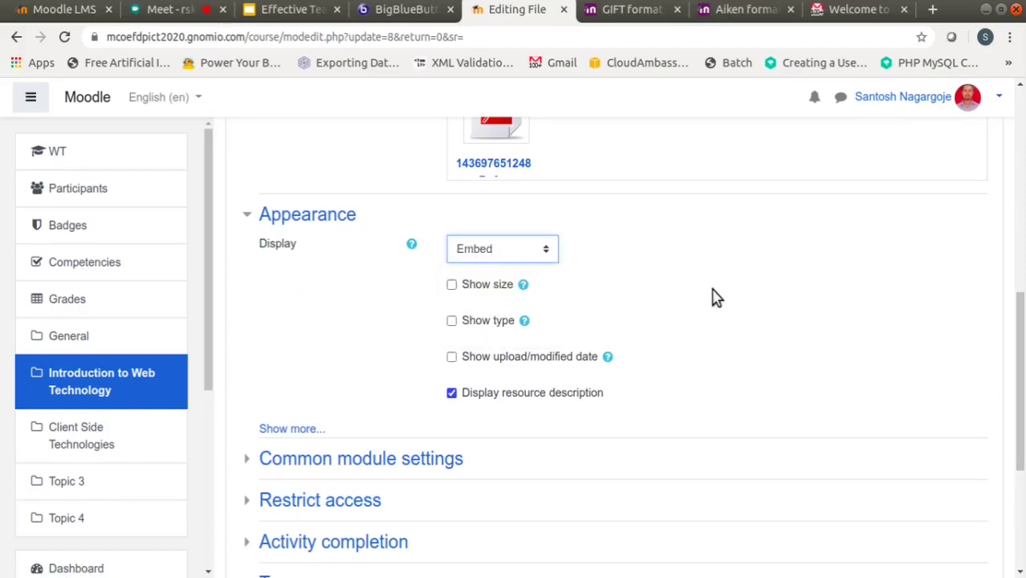
drag(1022, 333, 1022, 404)
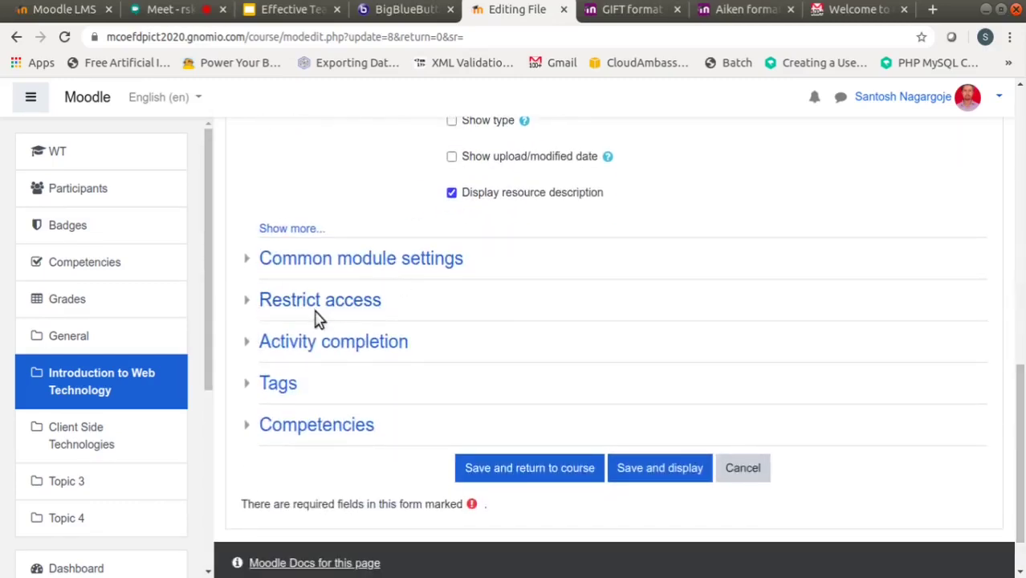
click(349, 345)
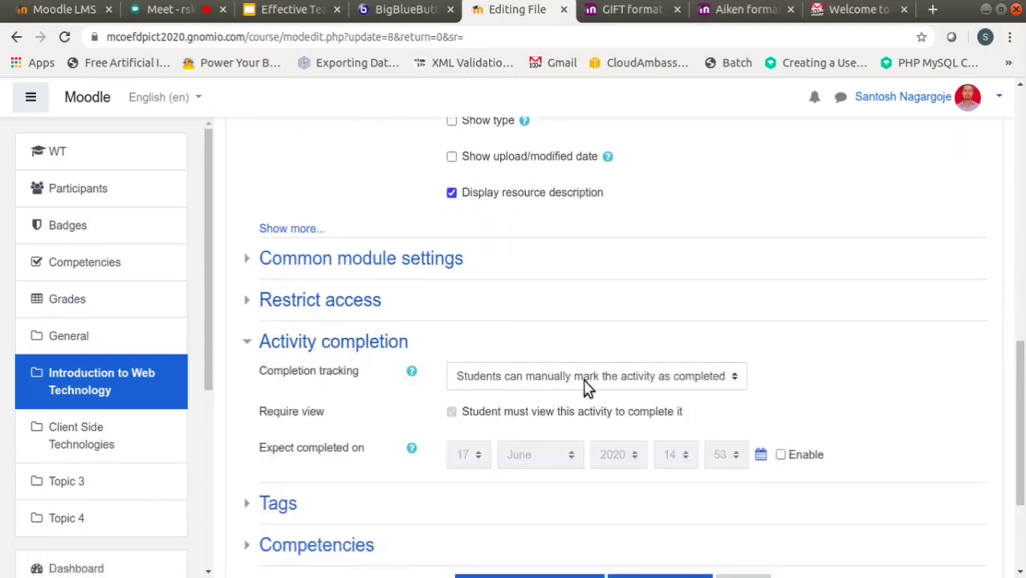
click(585, 383)
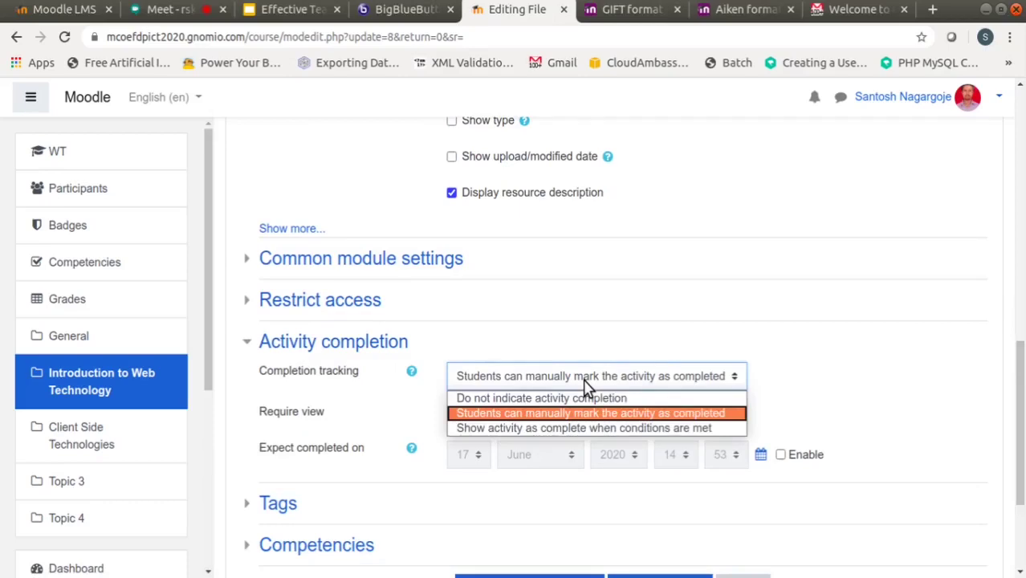
click(529, 430)
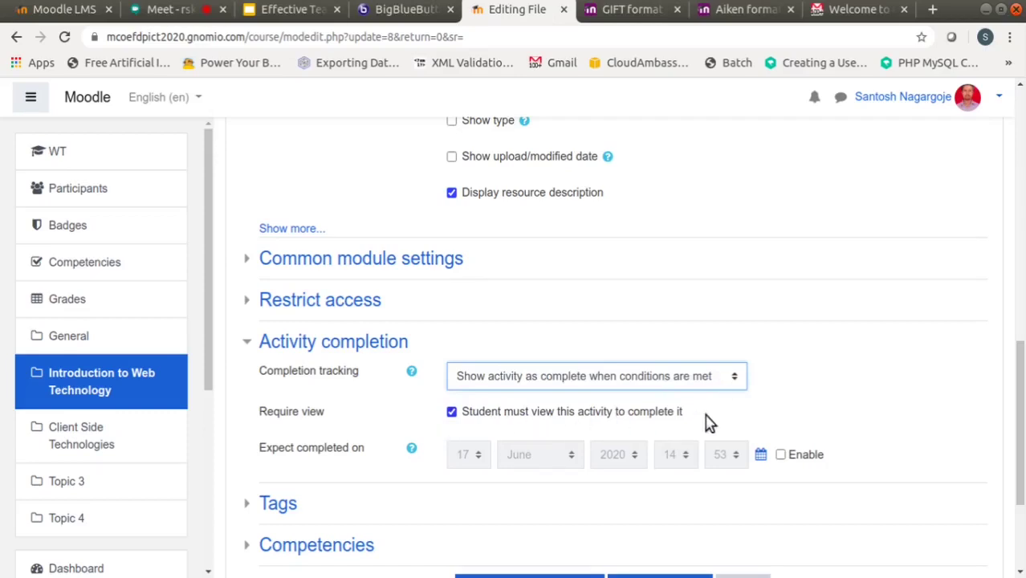
Add an Activity completion restriction requiring gift to be marked complete.
click(337, 309)
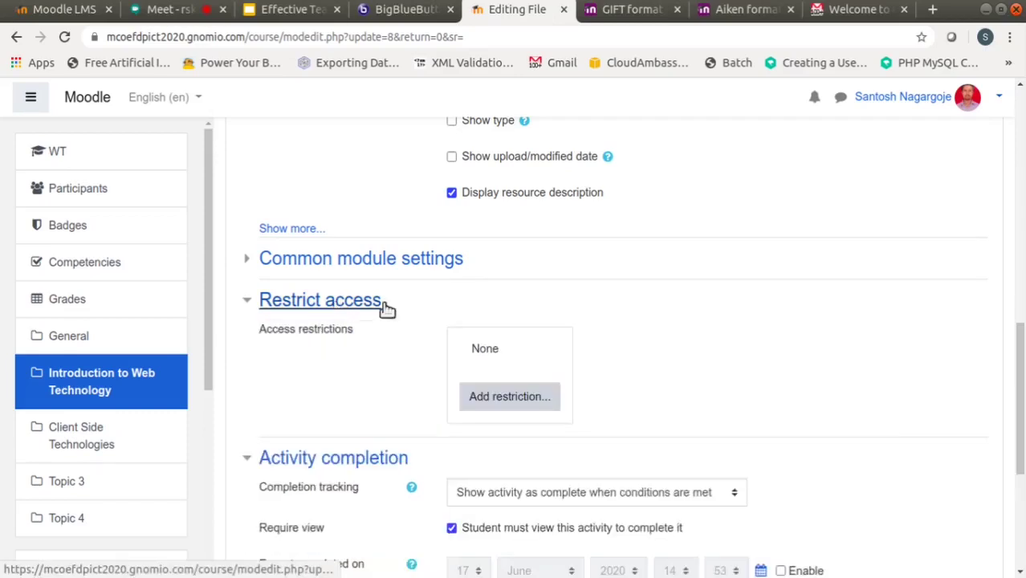
click(518, 396)
click(451, 225)
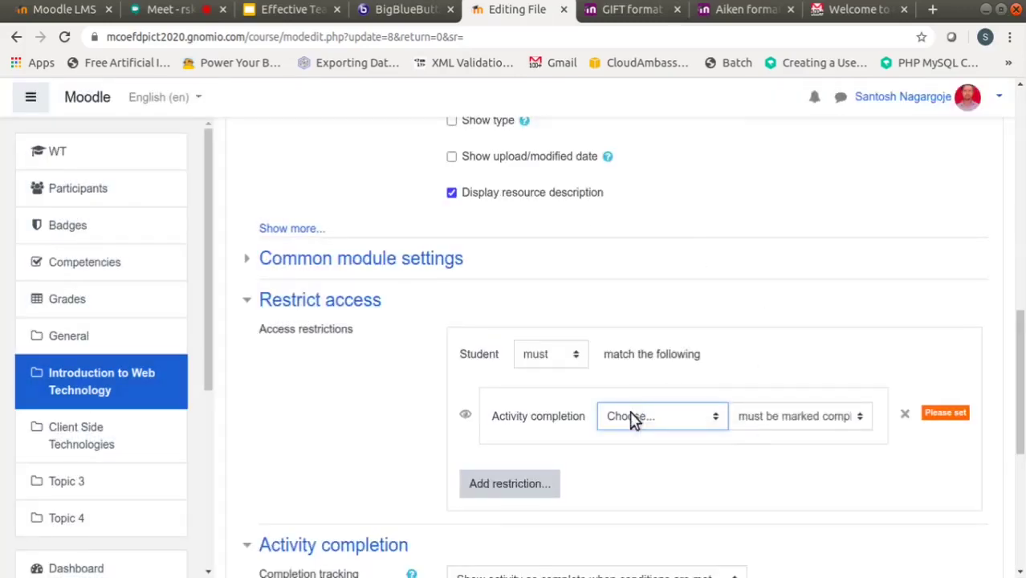
click(634, 417)
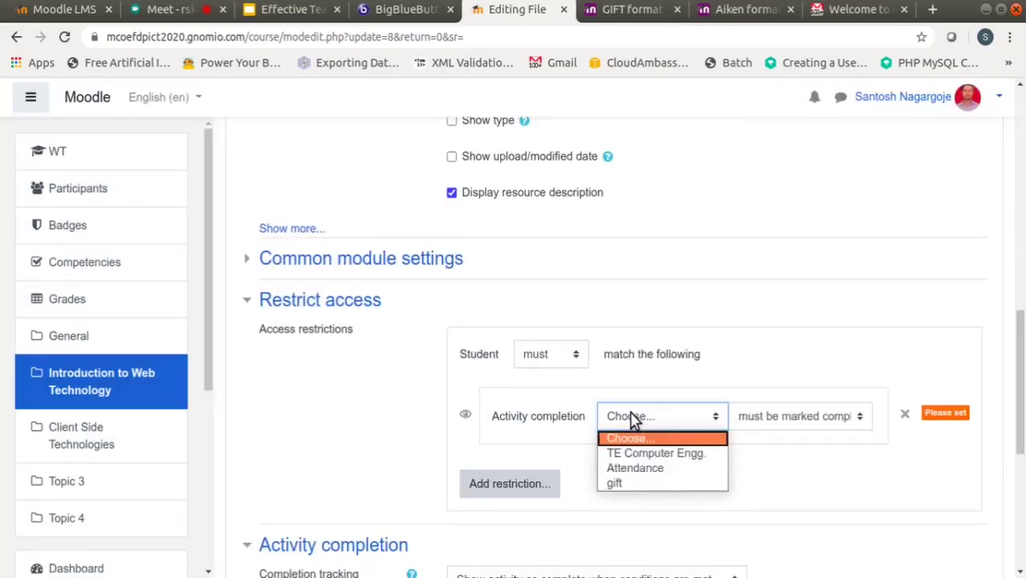
click(628, 484)
click(800, 421)
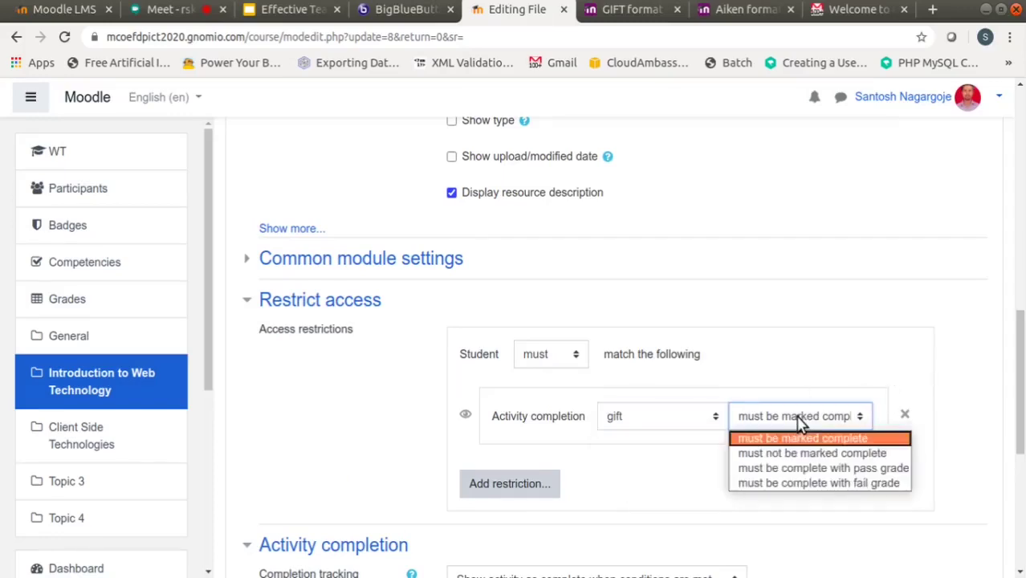
click(766, 439)
drag(1021, 337, 1022, 417)
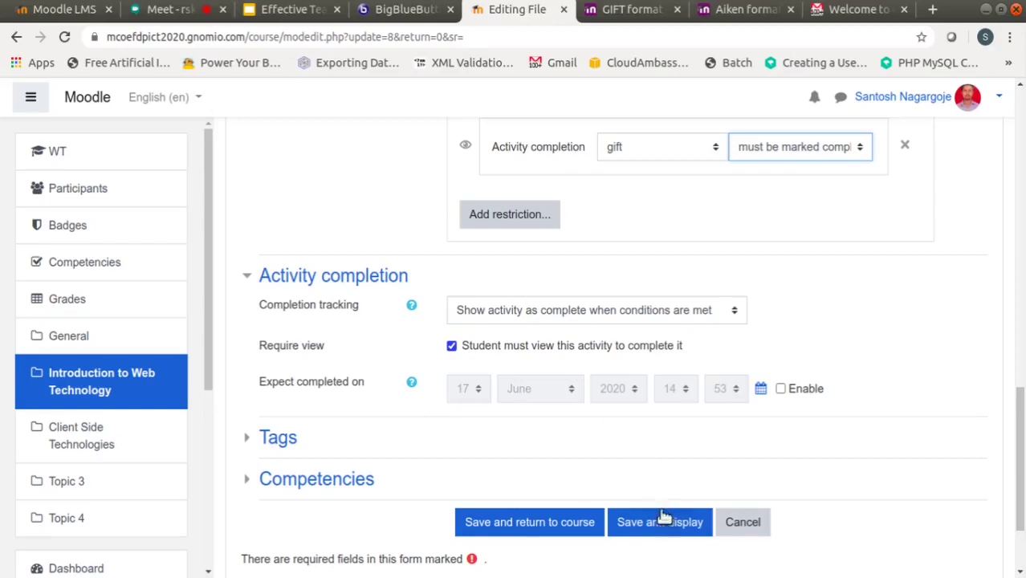
click(634, 524)
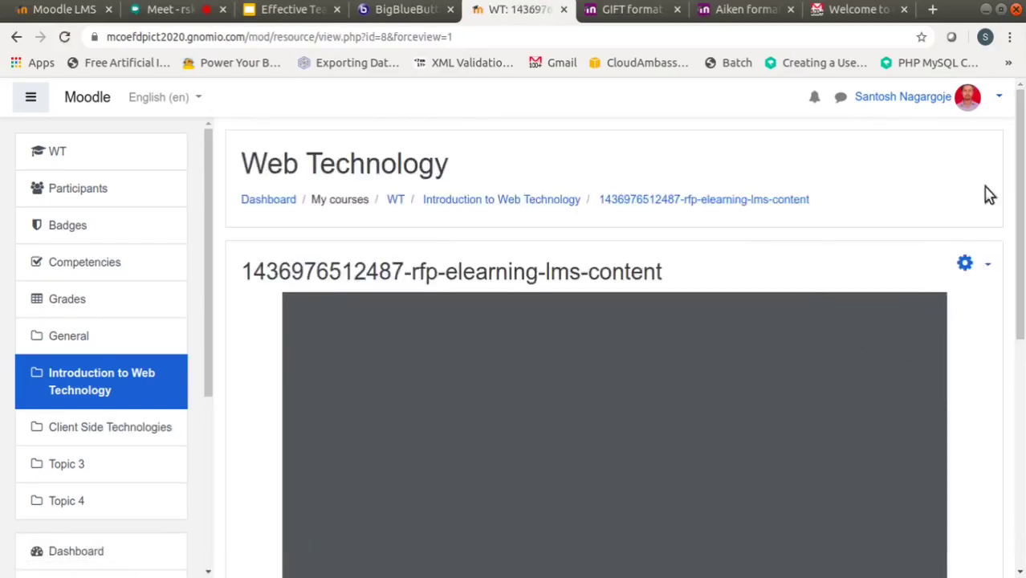
drag(1020, 193, 1010, 261)
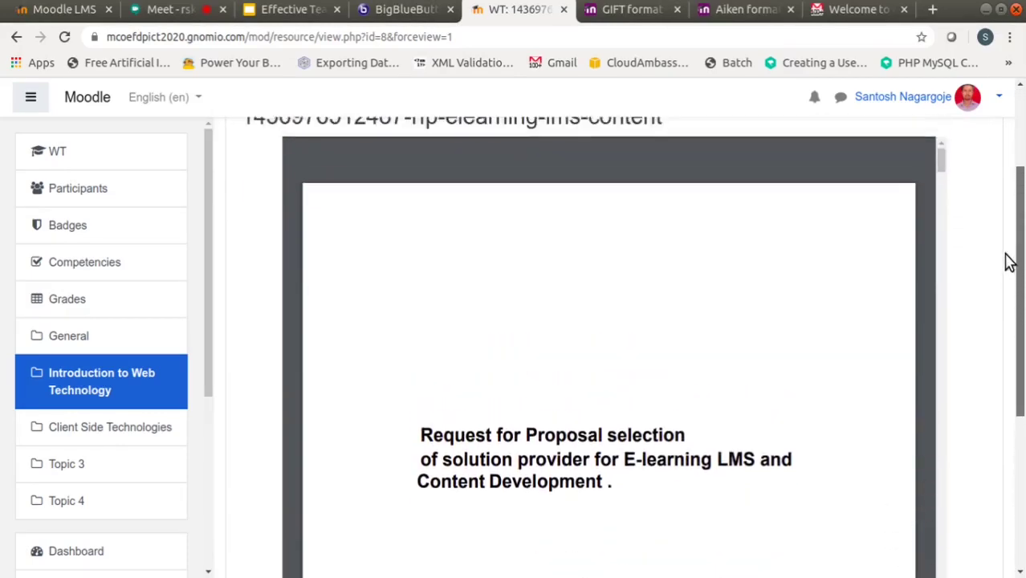
drag(942, 165, 925, 144)
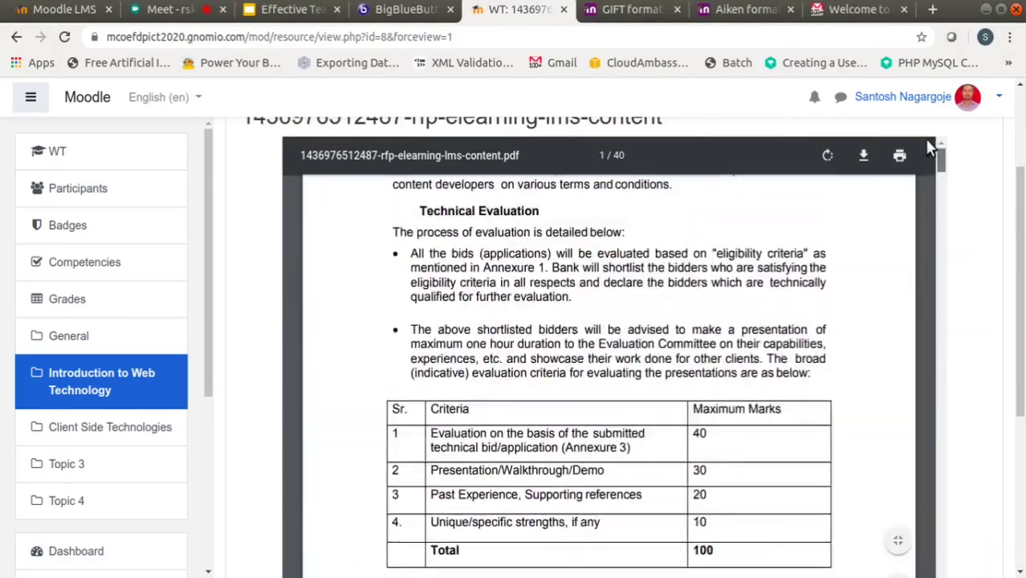
scroll(1000, 230, up, 2)
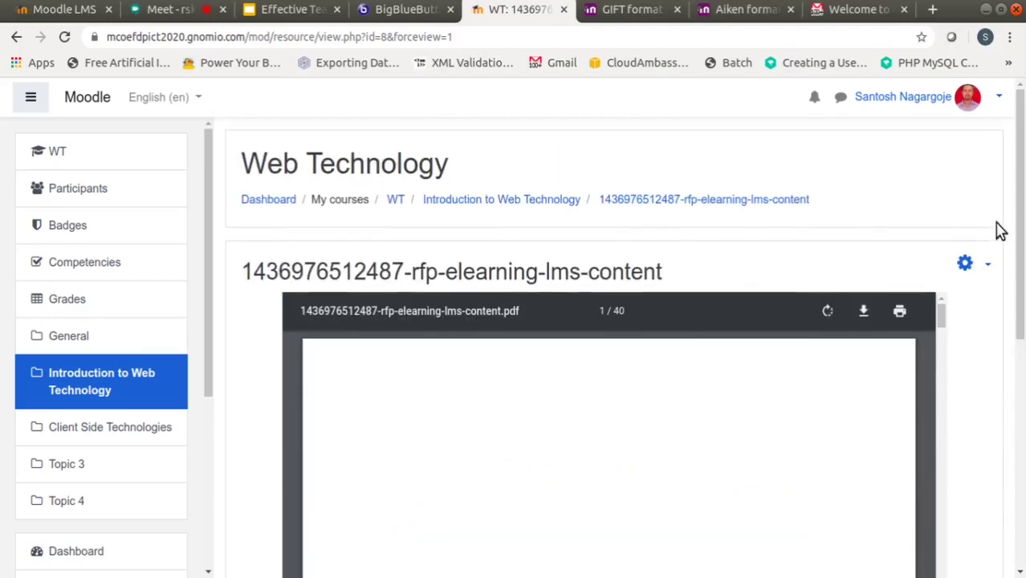
Use the Introduction to Web Technology breadcrumb to get back to the WT course page.
click(523, 205)
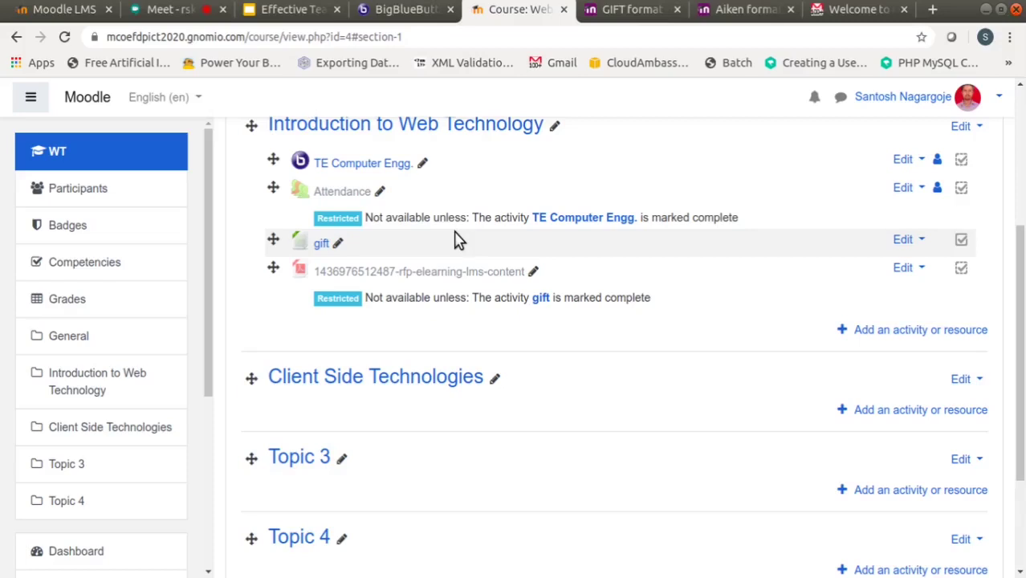
In the activity chooser, compare File, Folder and Page, then add a Folder.
click(882, 338)
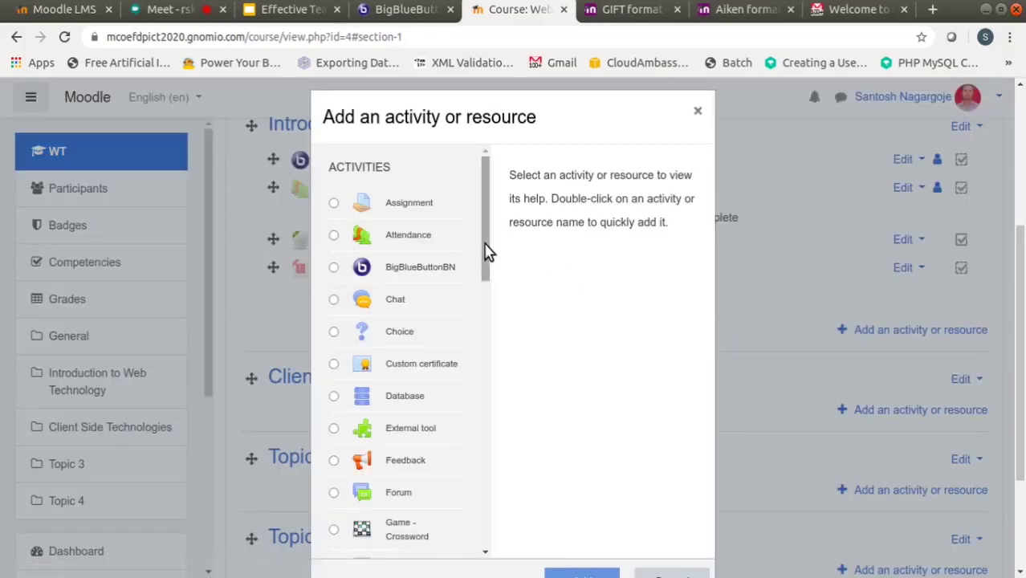
drag(488, 251, 475, 531)
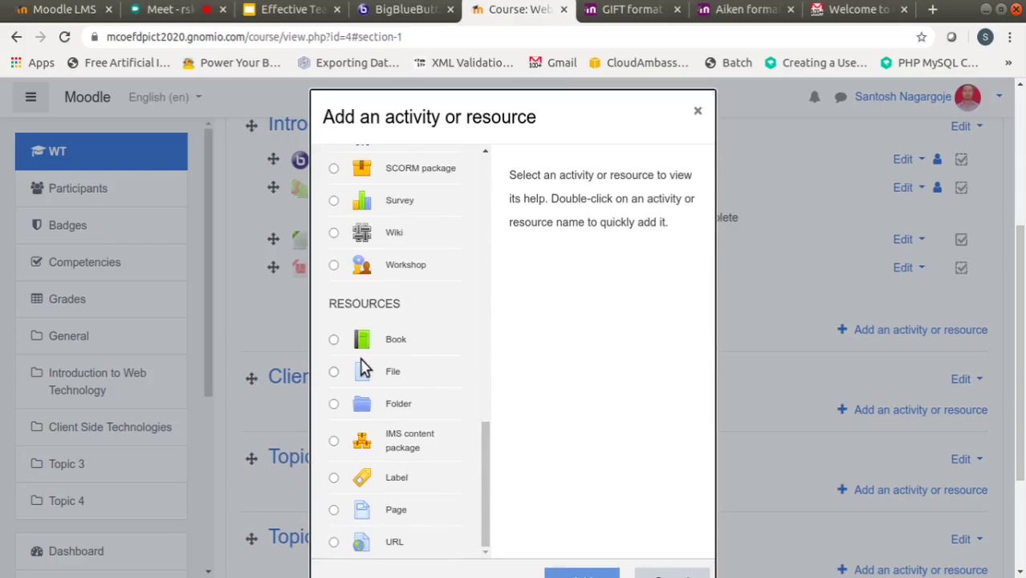
click(391, 380)
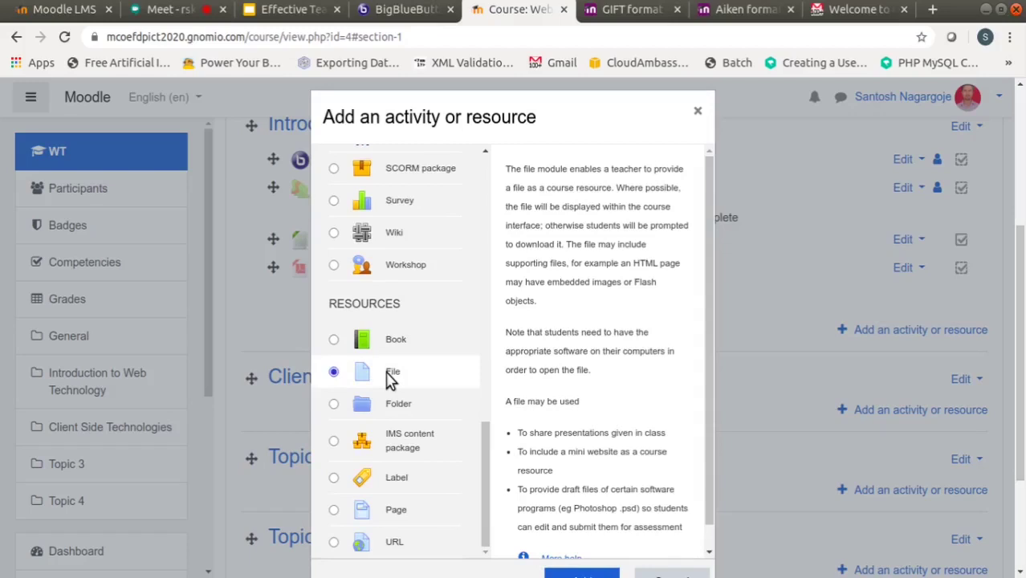
click(395, 406)
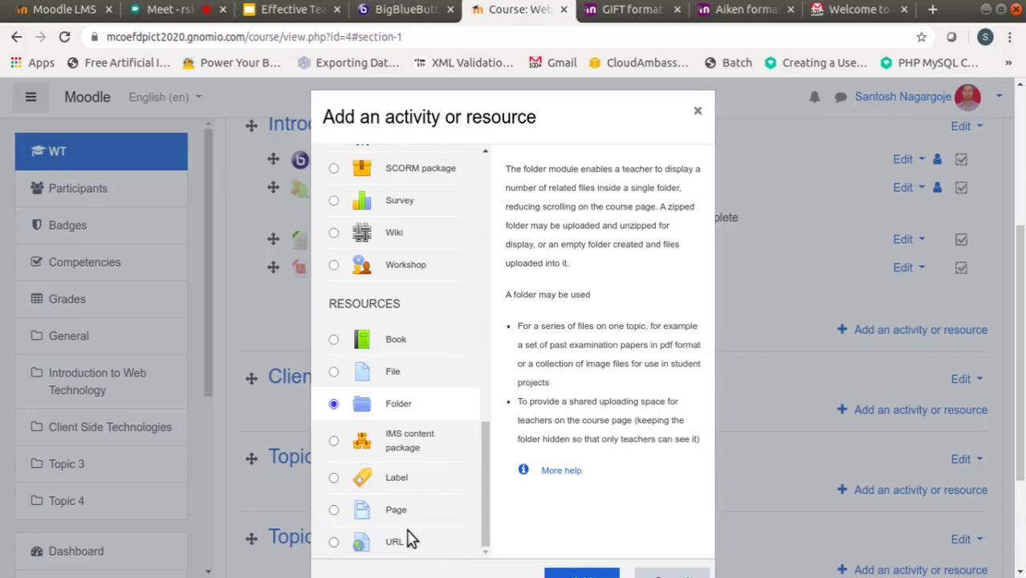
click(387, 512)
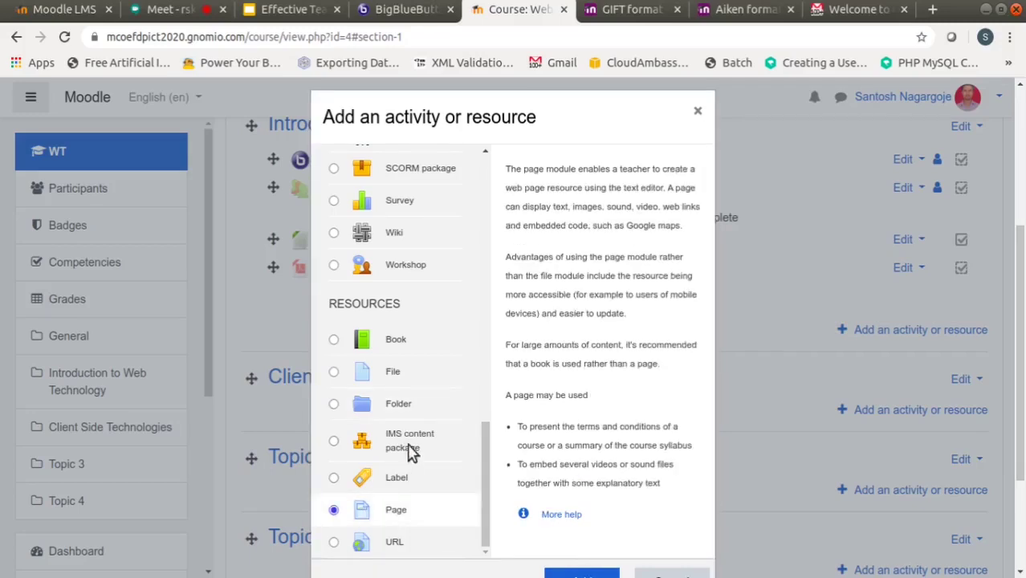
click(394, 411)
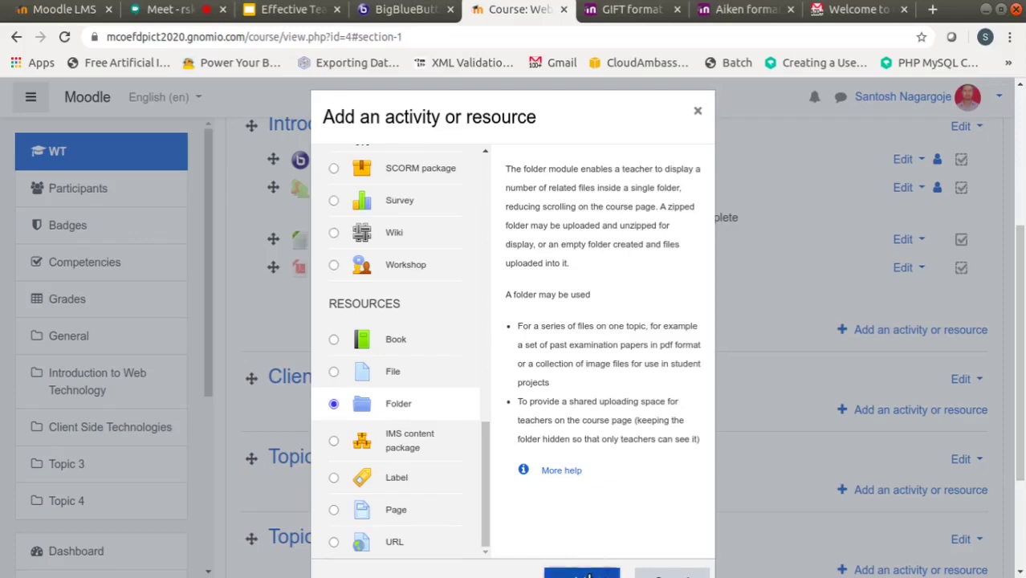
click(588, 575)
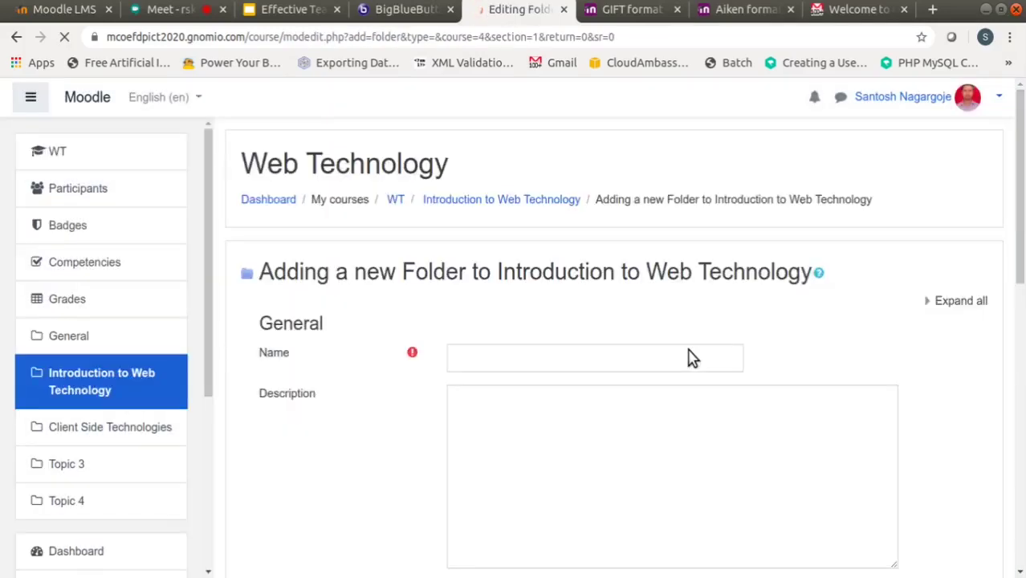
Name the new folder 'Sample Codes'.
click(549, 369)
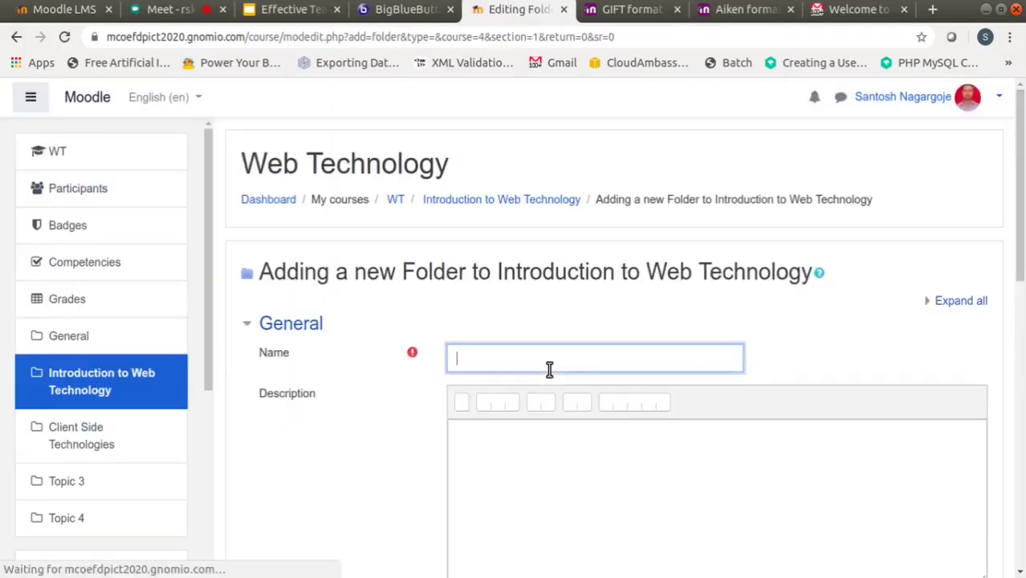
text(Sample Codes)
click(1021, 241)
drag(1021, 240, 1018, 416)
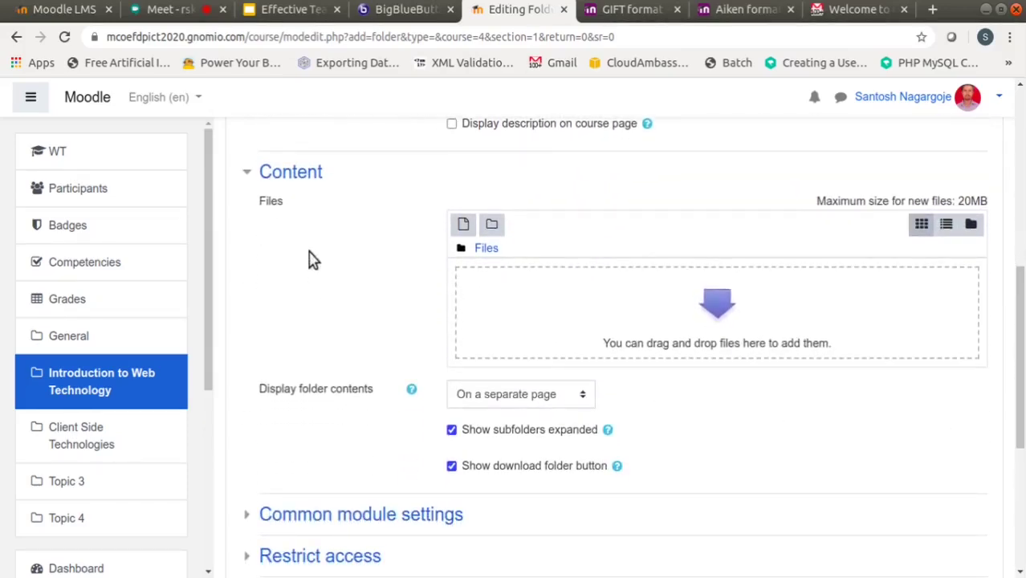
Upload Blooms Taxonomy Reading Materials-2.pdf from Downloads into the folder's files.
click(709, 299)
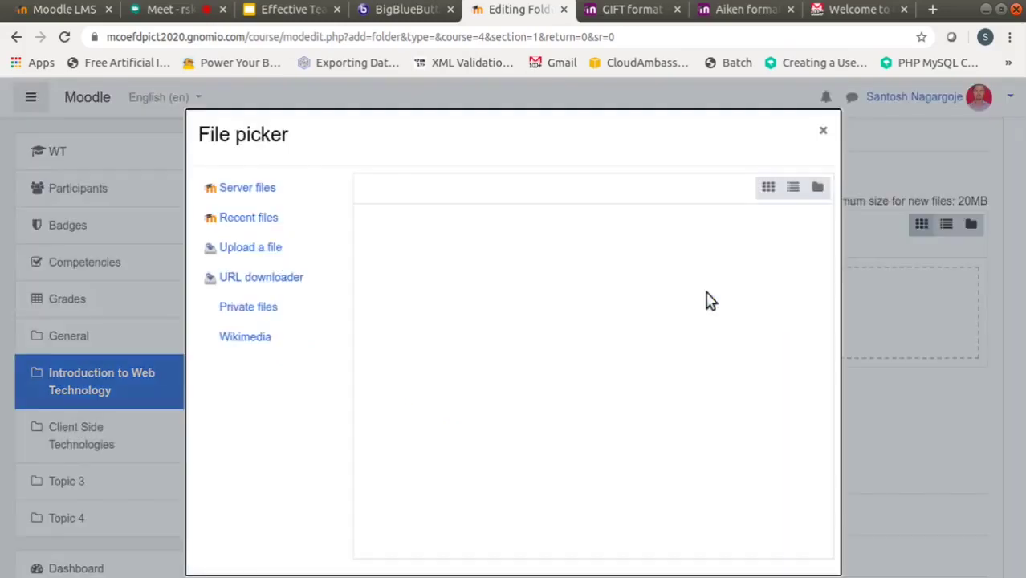
click(247, 249)
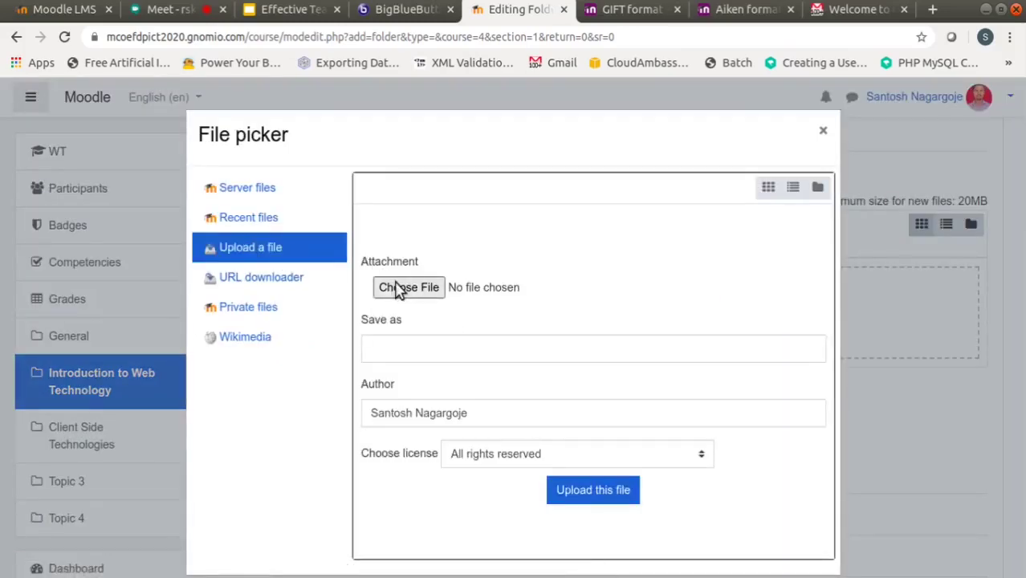
click(474, 286)
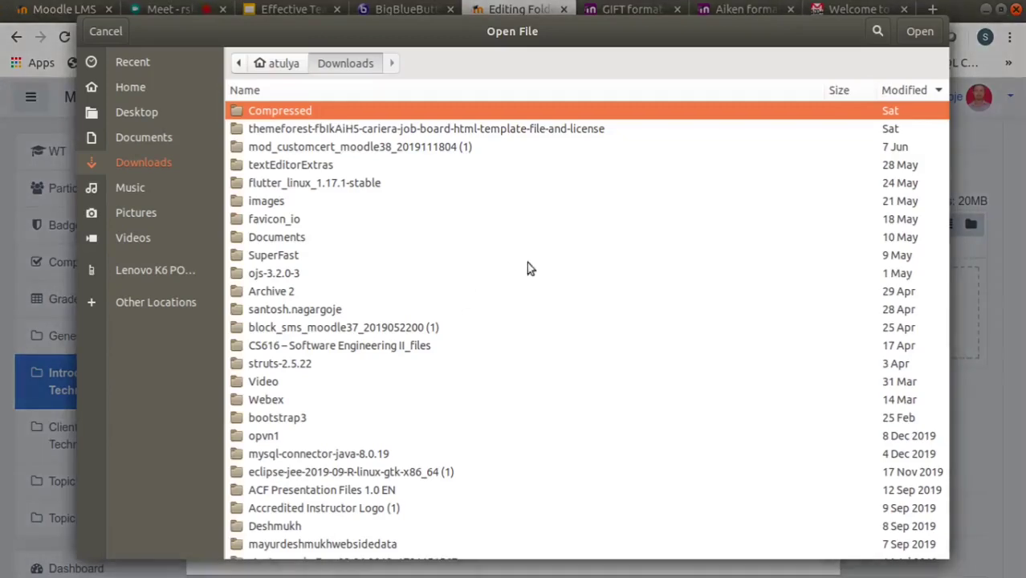
click(350, 406)
key(Down)
key(Down)
key(Down)
key(Down)
key(Down)
key(Down)
key(Down)
key(Down)
key(Down)
key(Down)
key(Down)
key(Down)
key(Down)
key(Down)
key(Down)
key(Down)
key(Down)
key(Down)
key(Down)
key(Down)
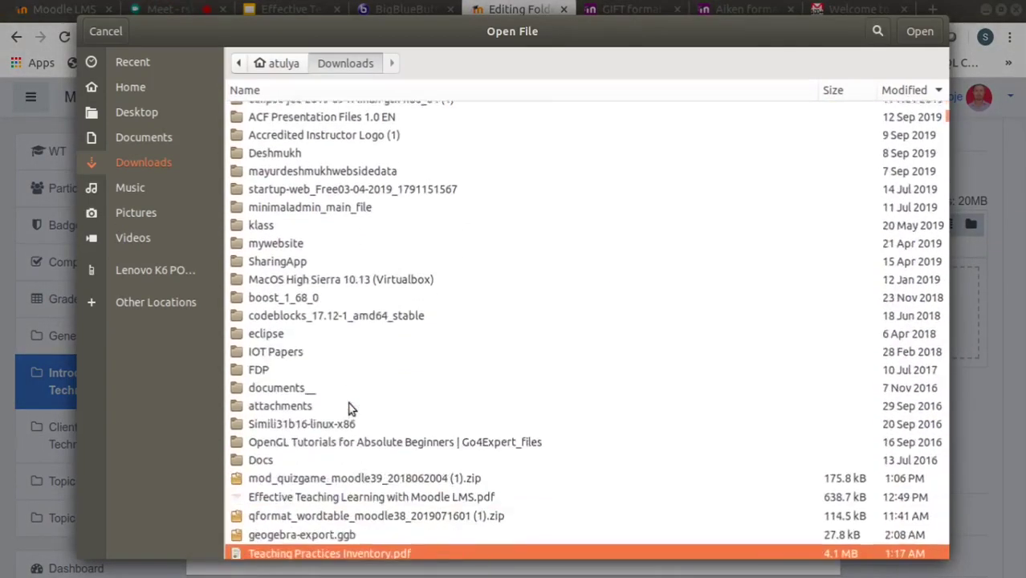
key(Down)
key(Down)
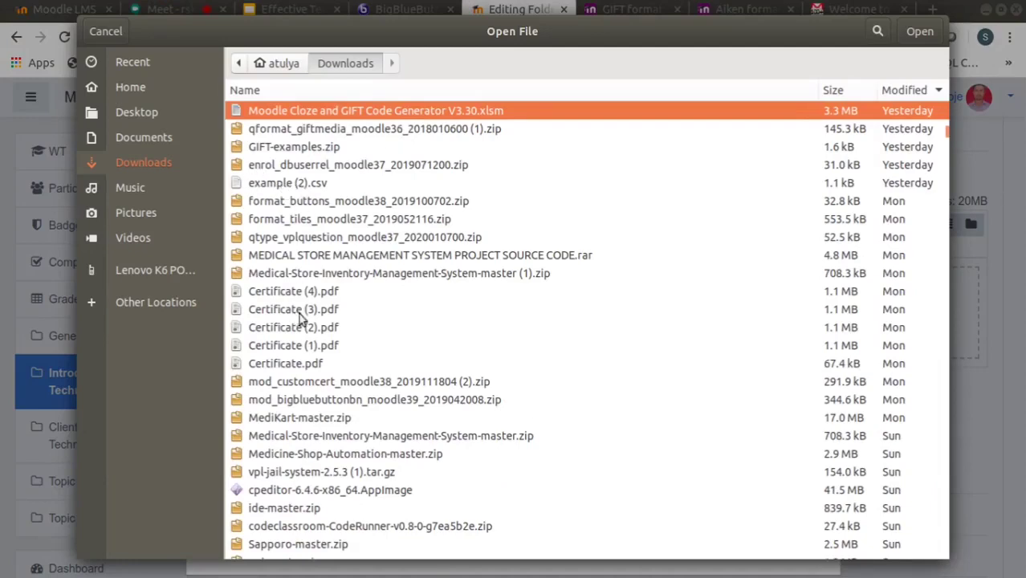
key(Up)
key(Up)
key(Up)
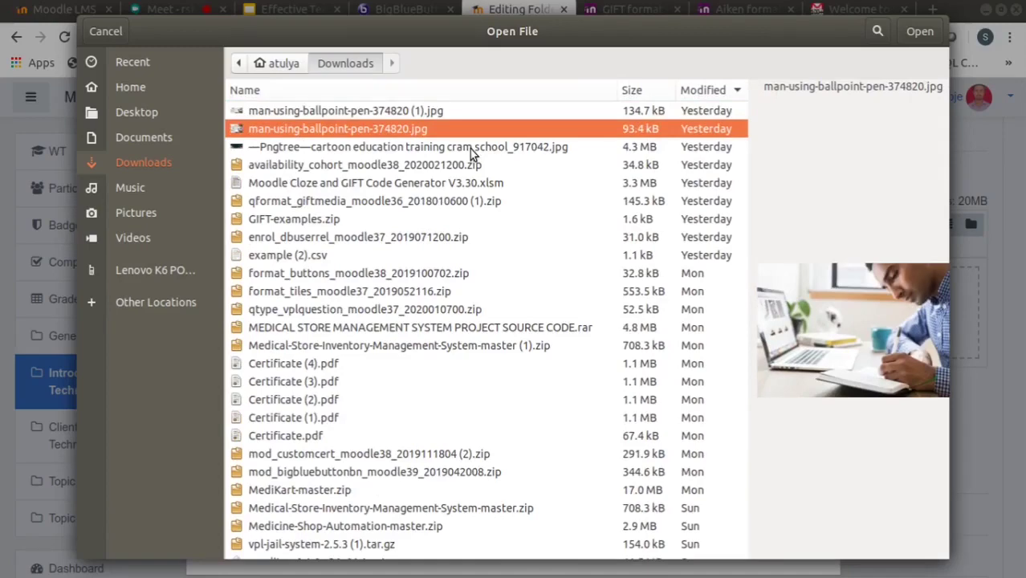
key(Up)
key(Up)
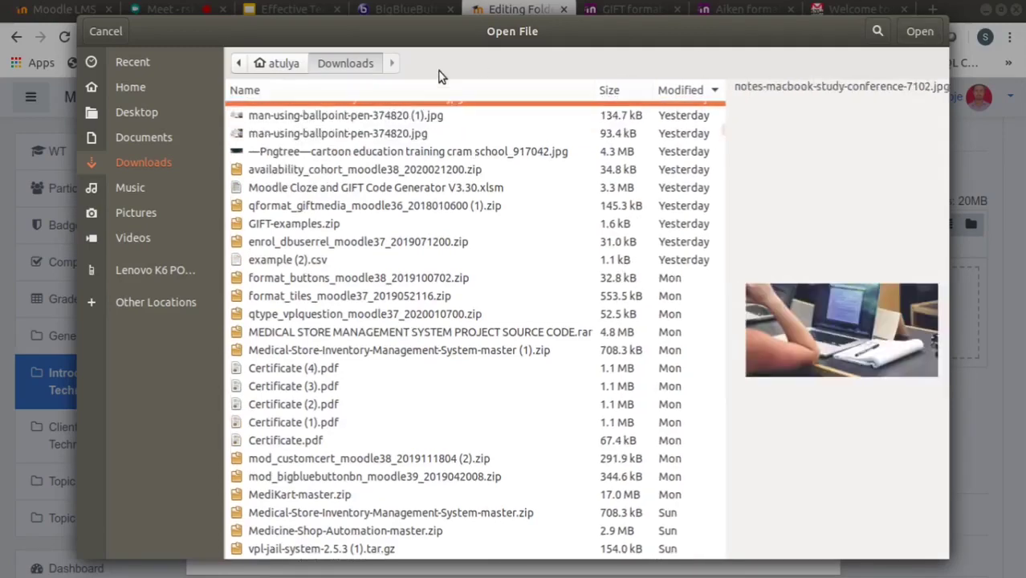
key(Up)
key(Up)
key(Up)
key(Up)
key(Up)
key(Up)
key(Down)
key(Down)
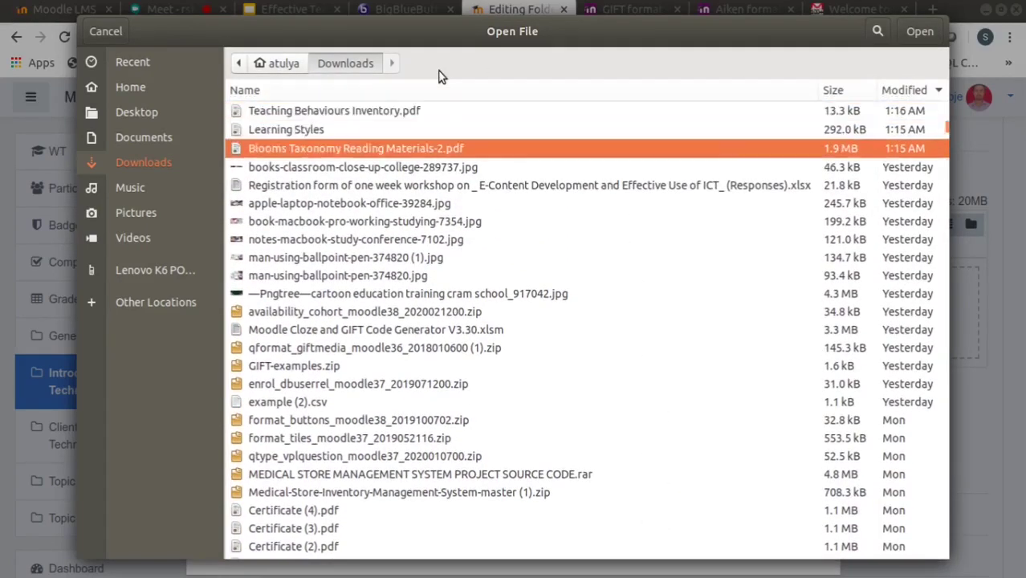
click(919, 31)
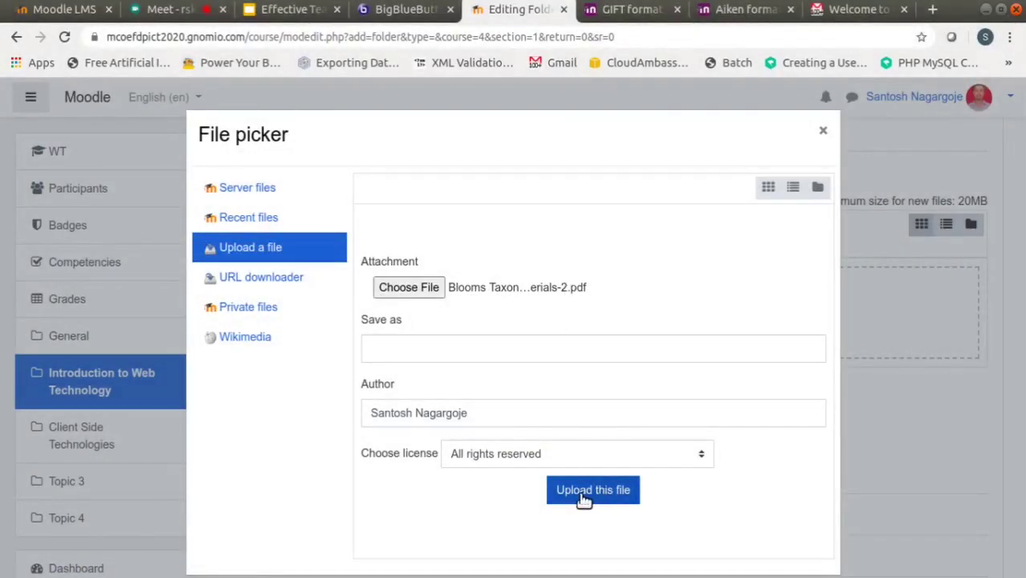
click(580, 496)
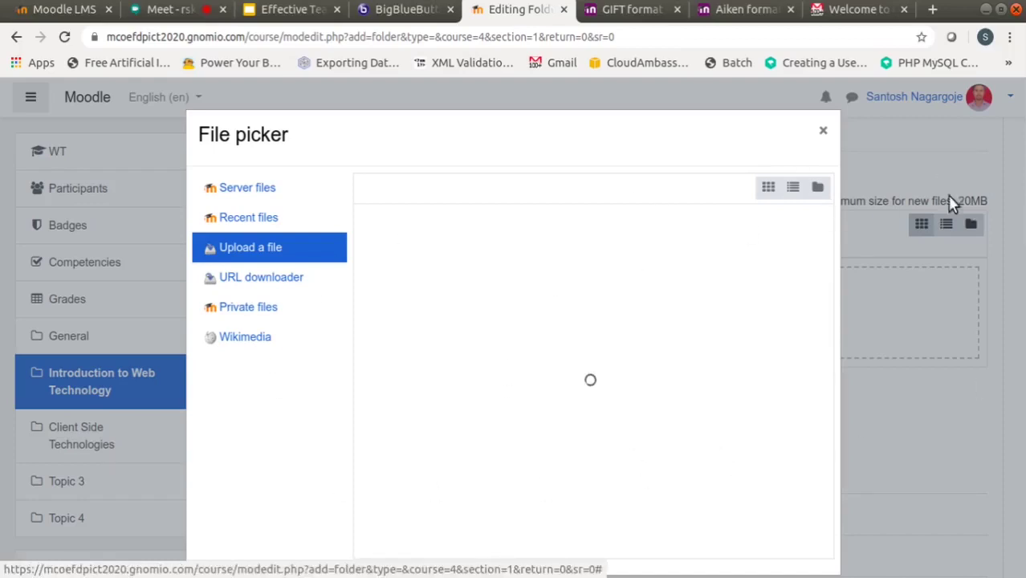
drag(698, 130, 698, 107)
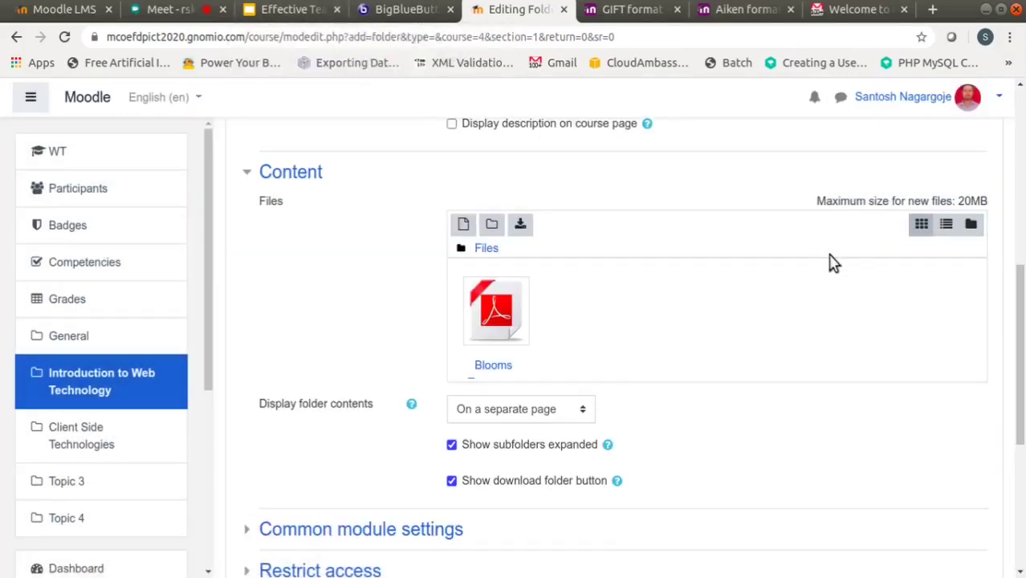
drag(1021, 299, 1021, 403)
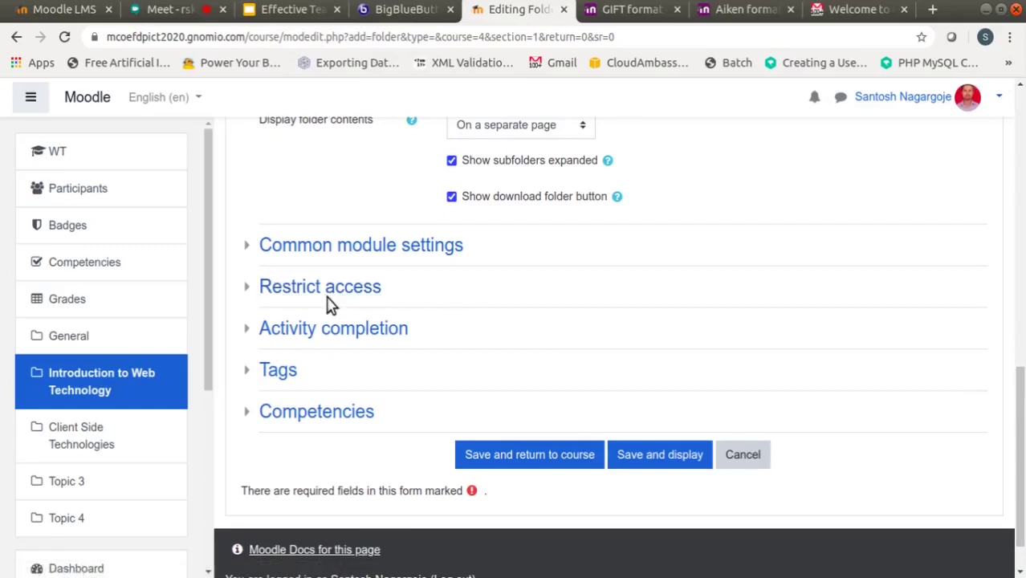
Set the folder's completion tracking to manual student marking and save it.
click(291, 291)
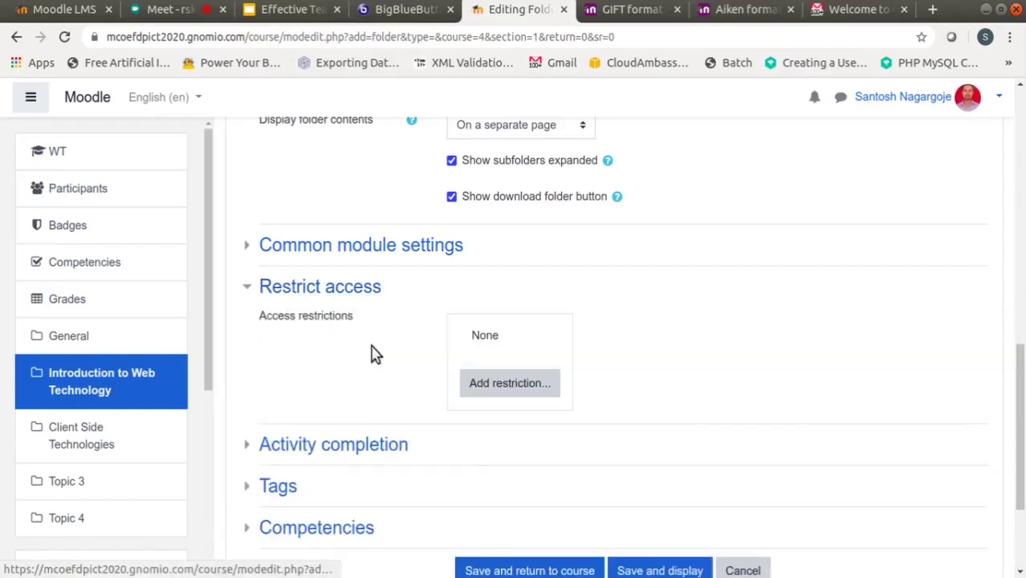
click(329, 446)
click(623, 479)
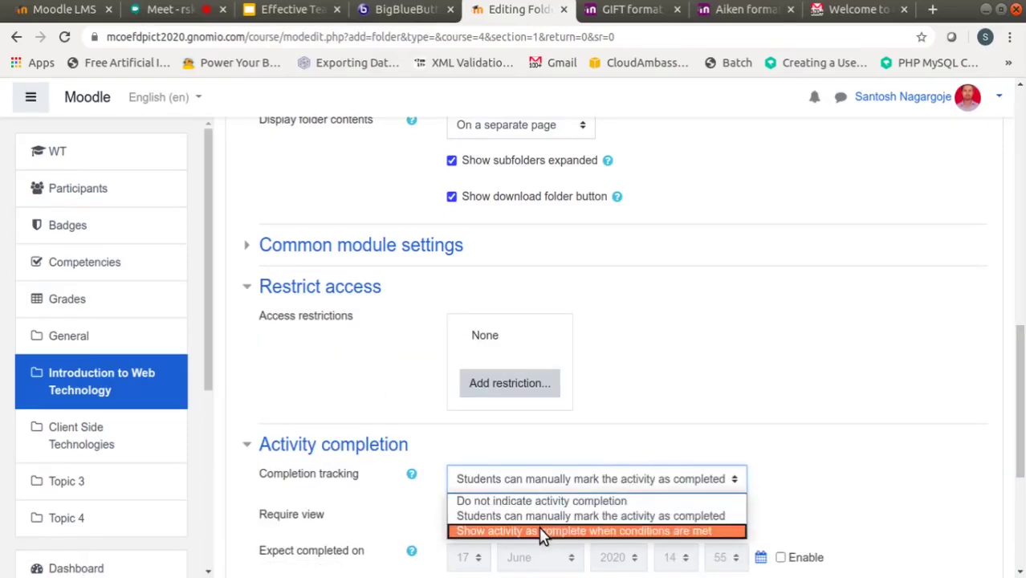
click(543, 531)
click(545, 485)
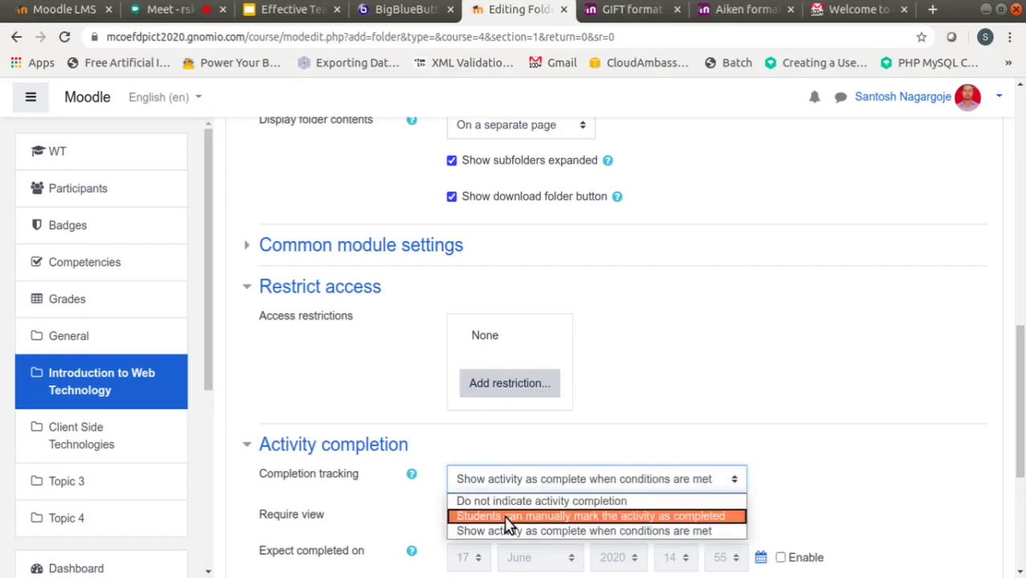
click(509, 517)
scroll(1021, 344, down, 5)
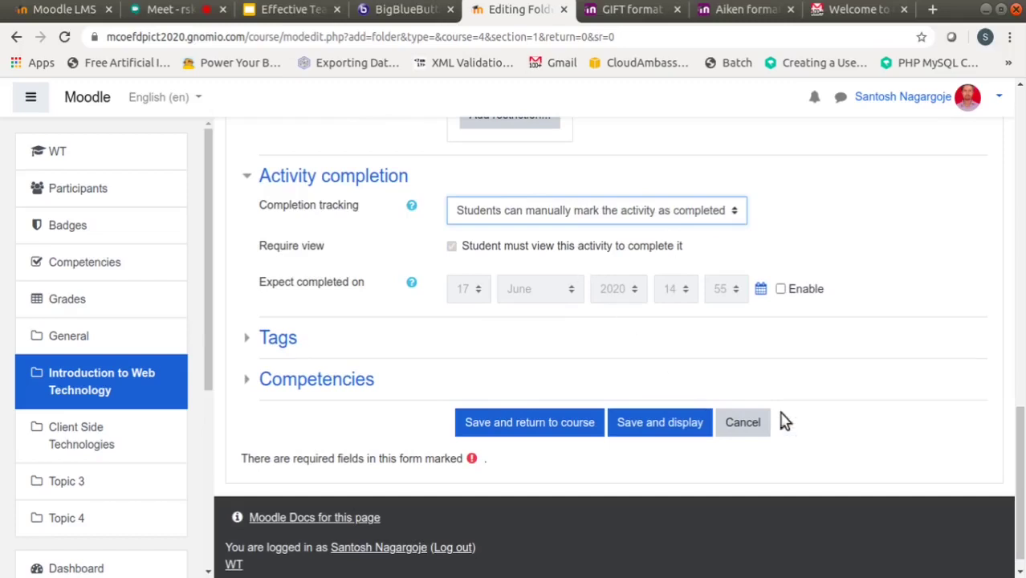
click(671, 423)
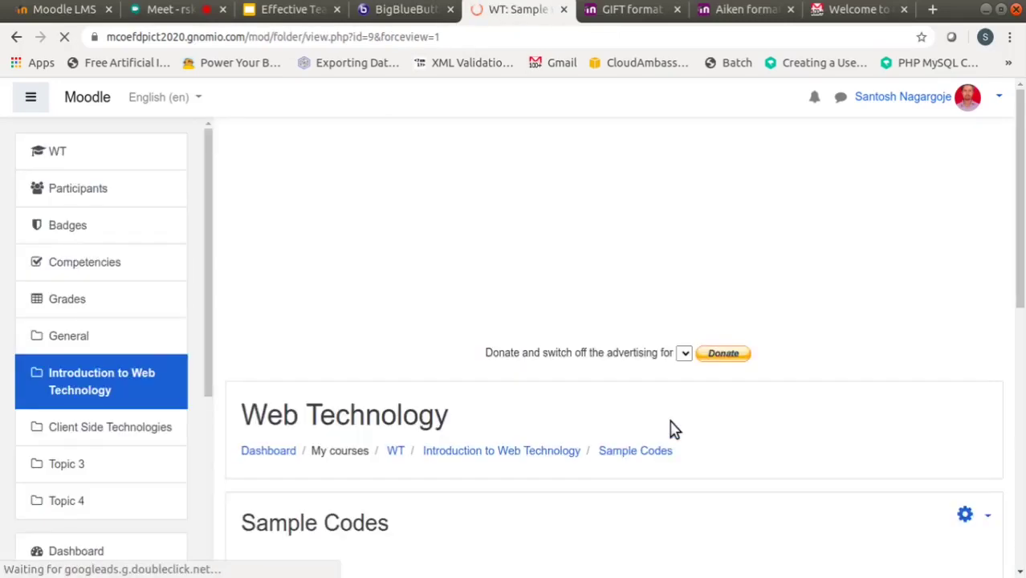
Return to Introduction to Web Technology via the breadcrumb.
drag(1021, 212, 1021, 353)
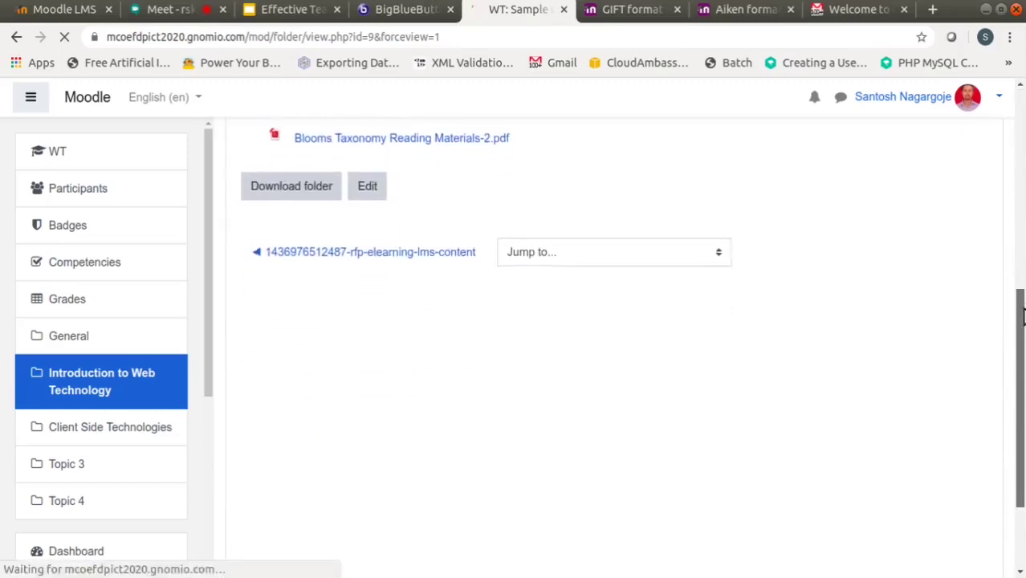
scroll(1020, 353, up, 3)
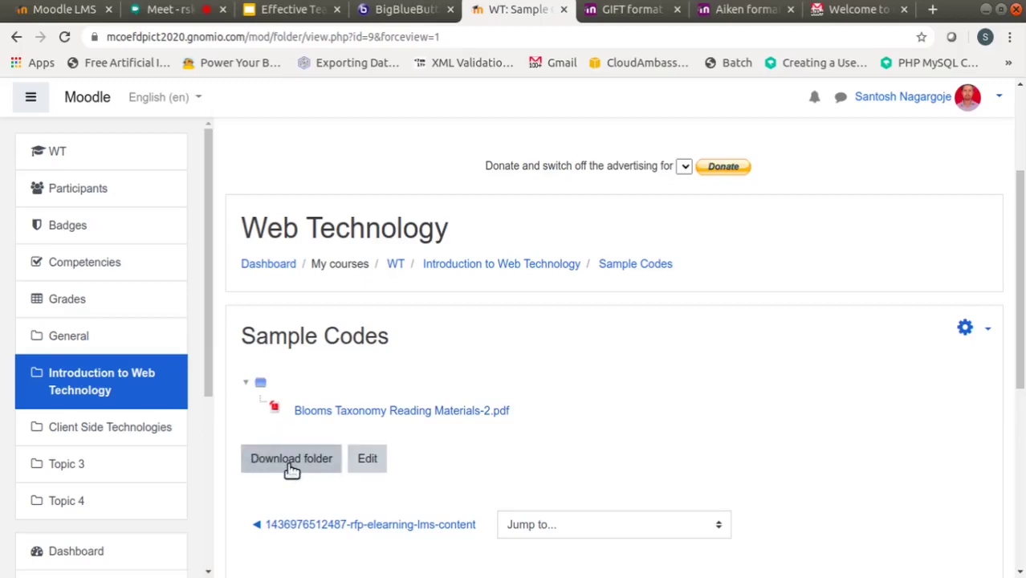
click(532, 266)
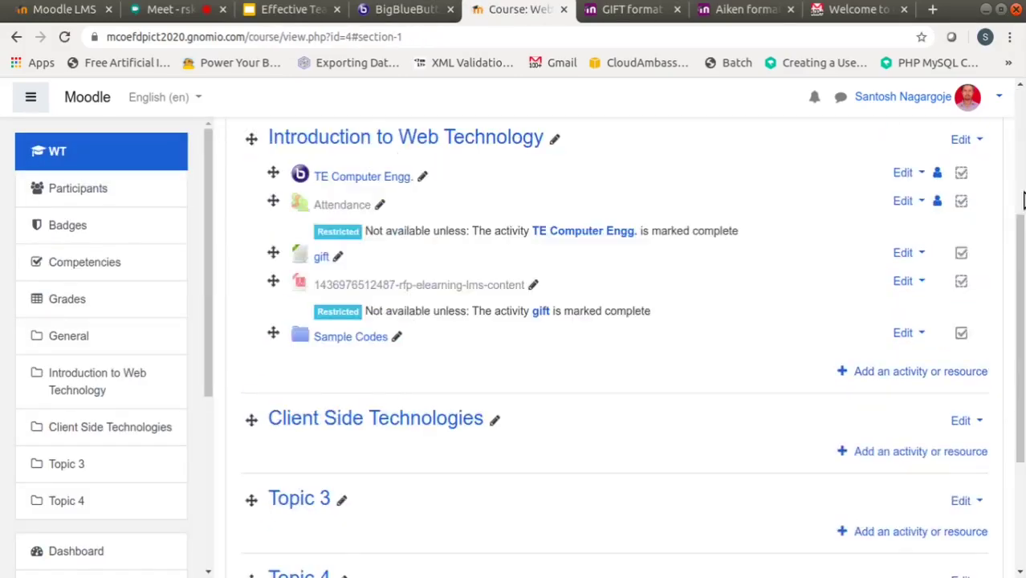
Pick Book in the activity chooser and add it to Introduction to Web Technology.
drag(1022, 281, 1022, 406)
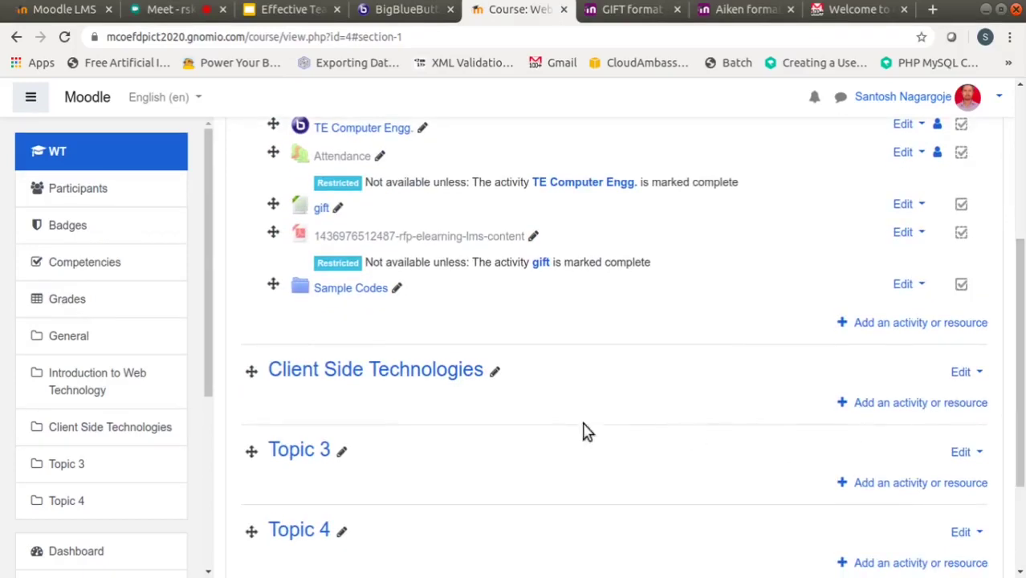
click(875, 324)
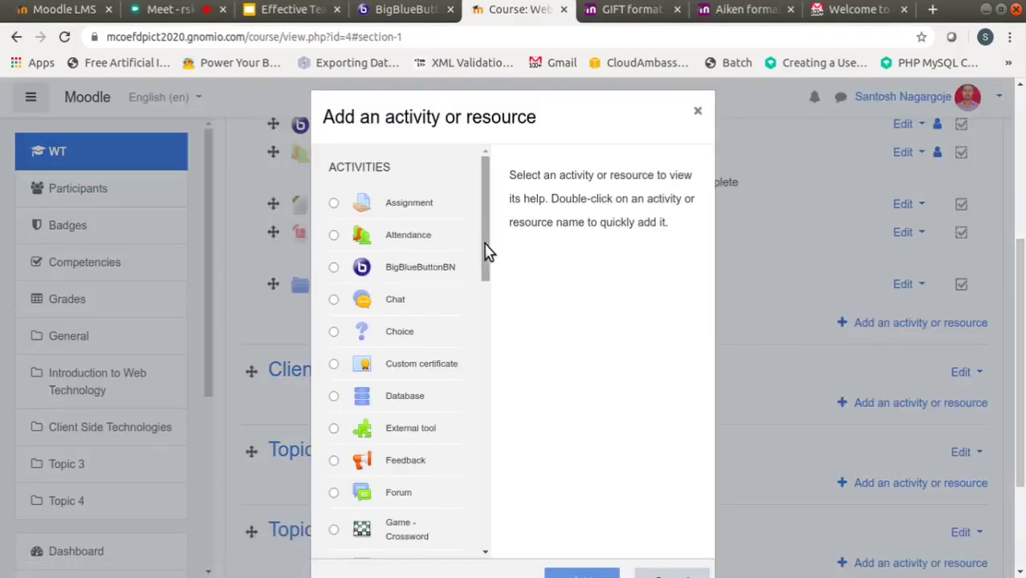
drag(484, 255, 497, 522)
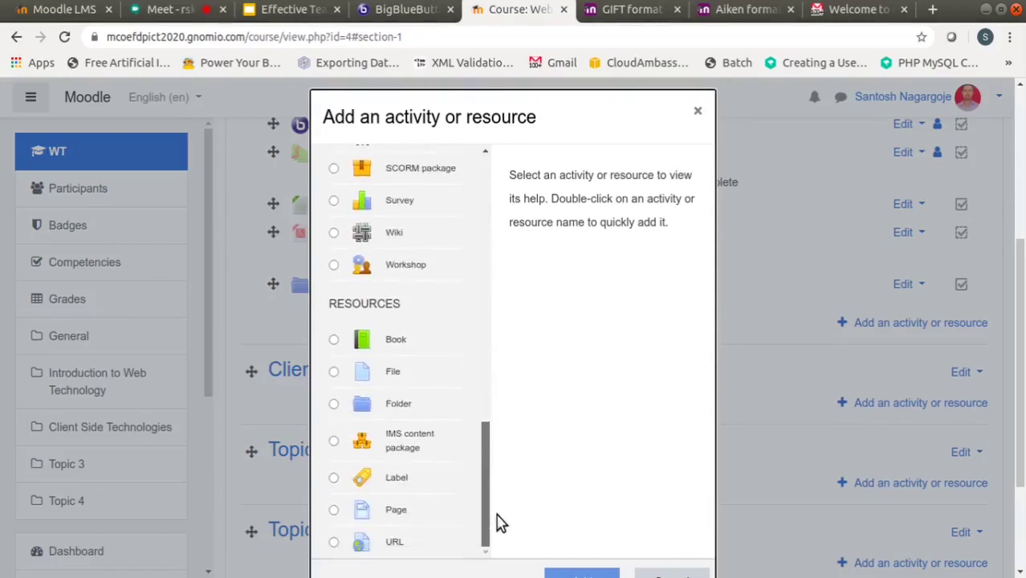
click(383, 350)
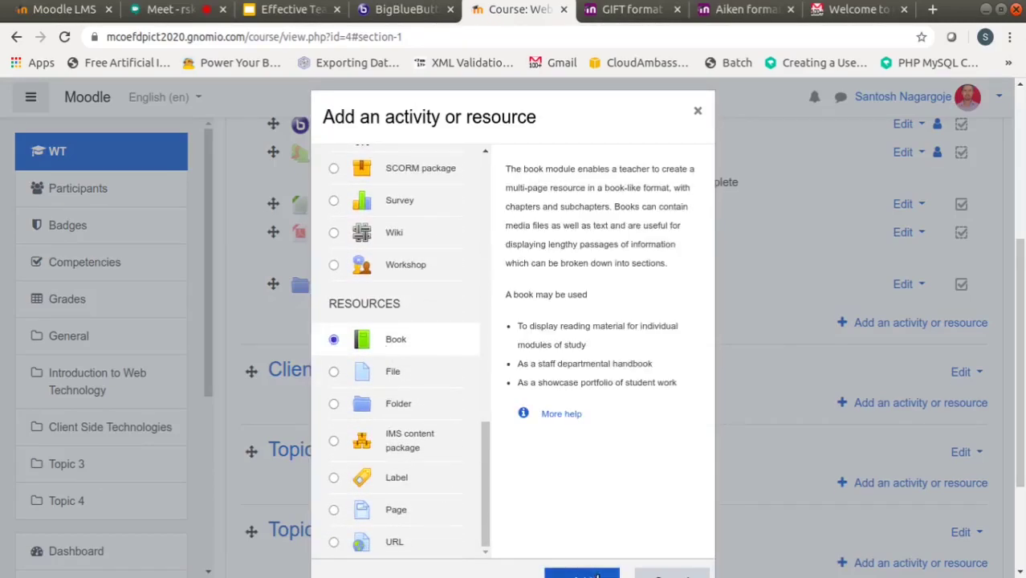
click(577, 575)
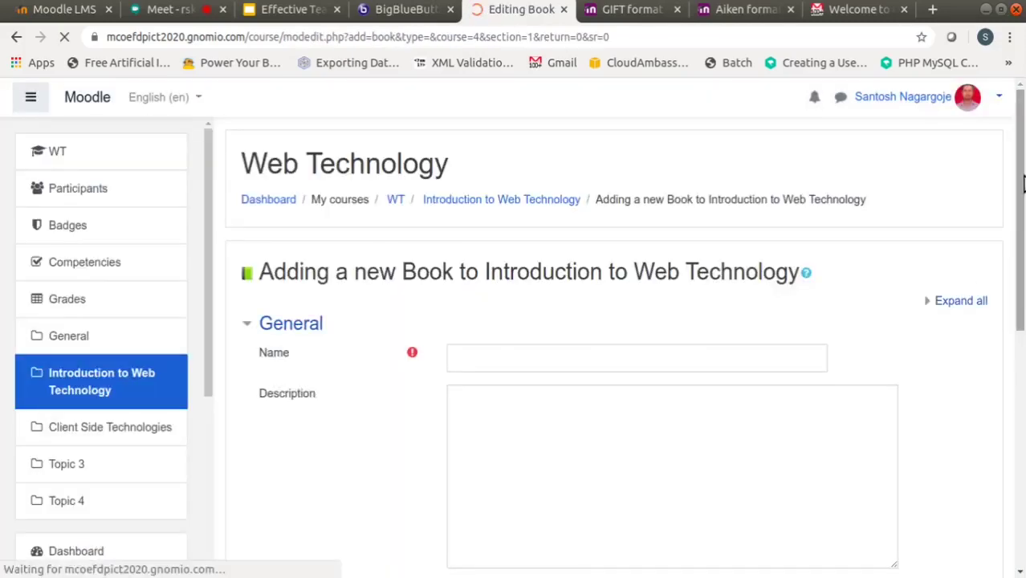
drag(1023, 183, 1023, 243)
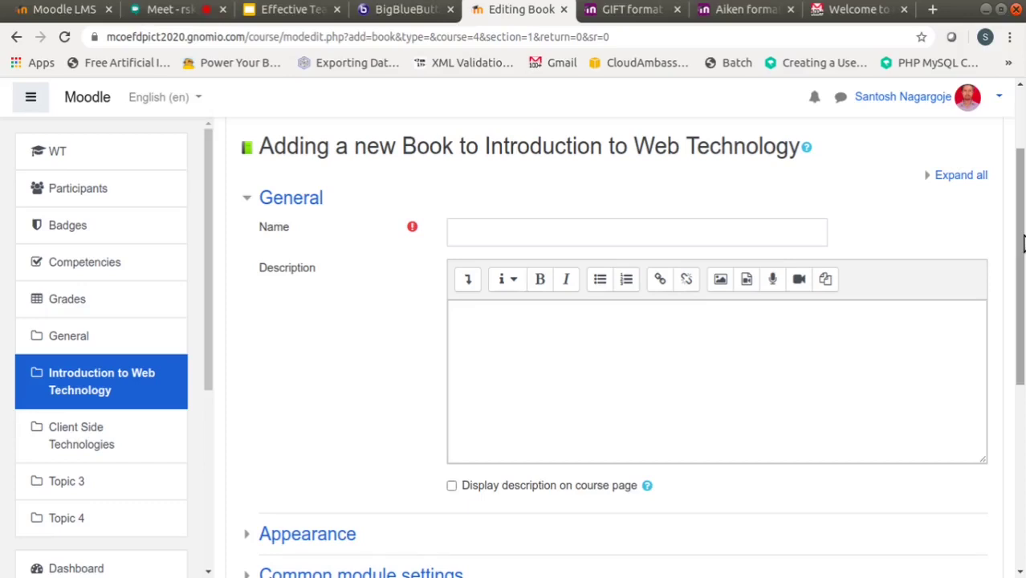
Name the book 'Lecture Notes' with Numbers chapter formatting and TOC Only navigation.
drag(1022, 245, 945, 223)
click(632, 273)
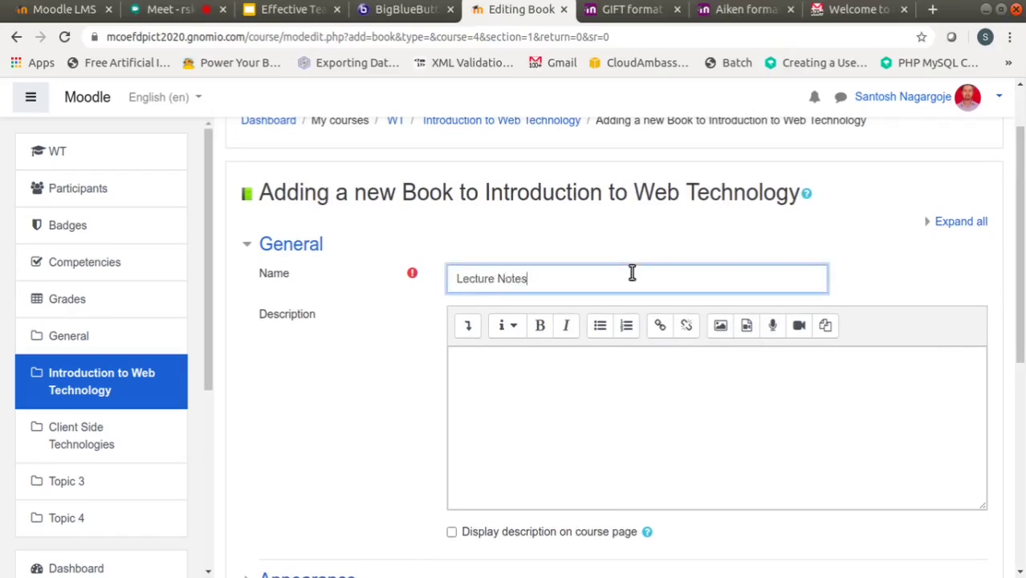
scroll(518, 350, down, 5)
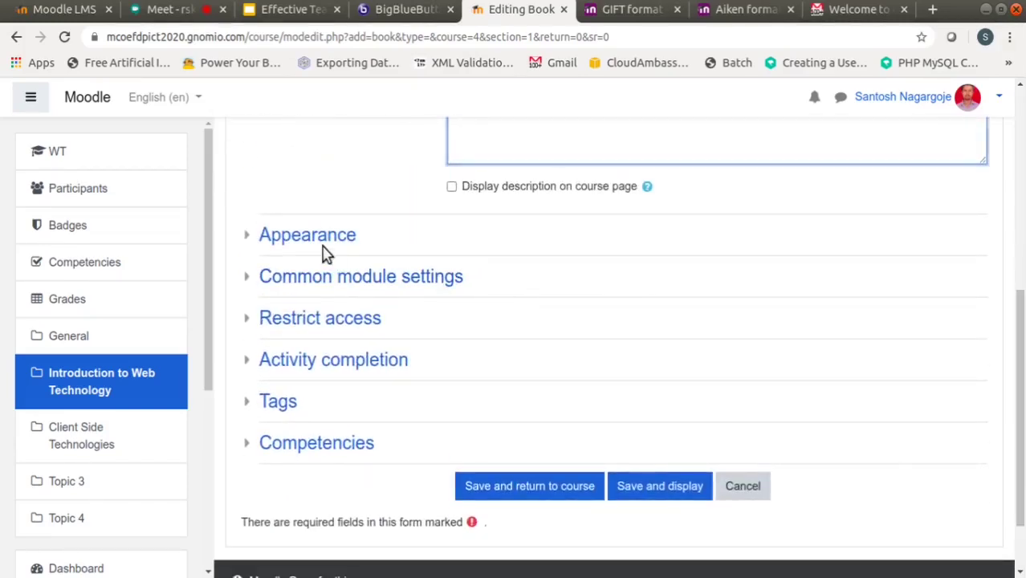
click(271, 241)
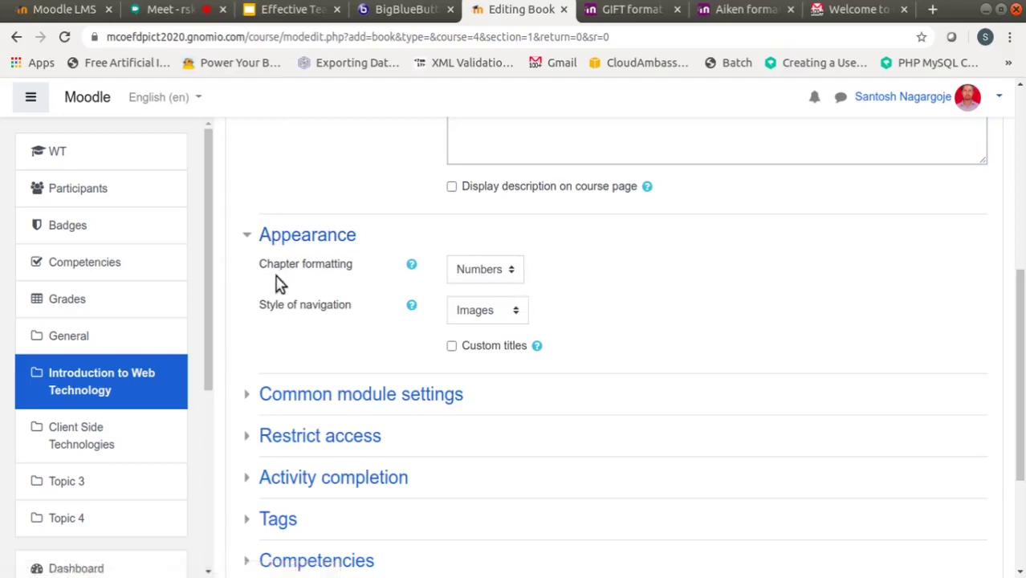
click(489, 273)
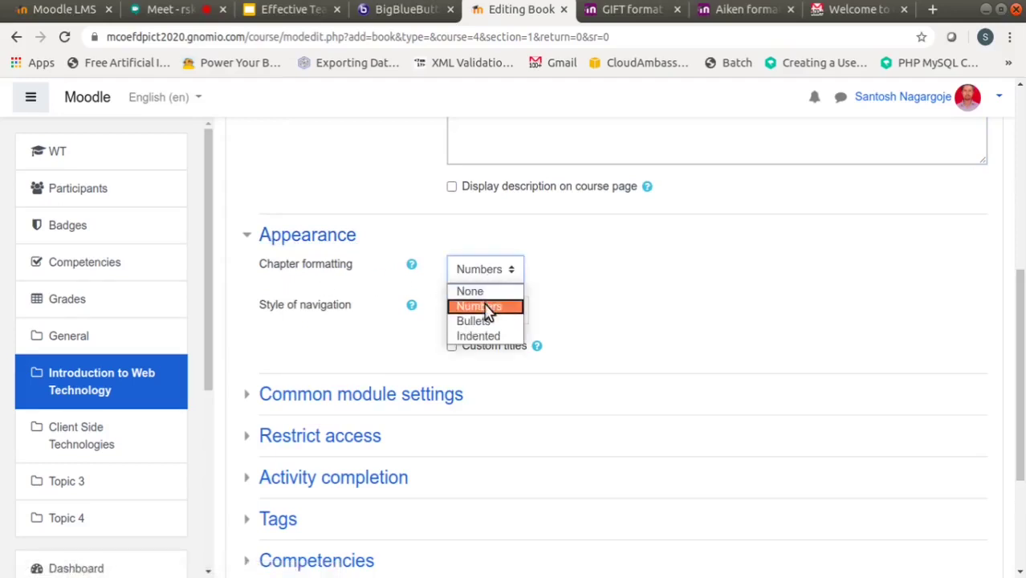
click(479, 307)
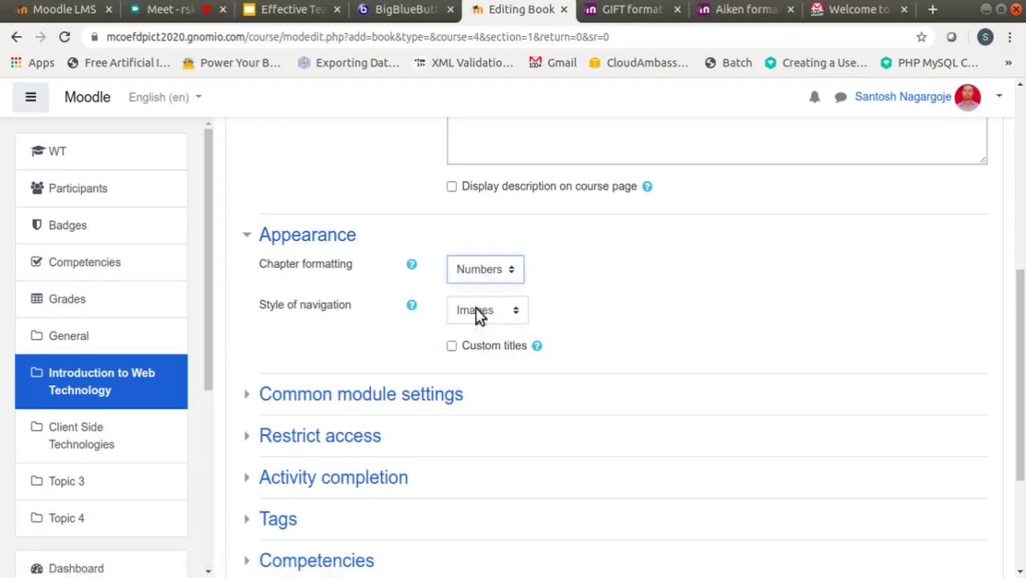
click(492, 319)
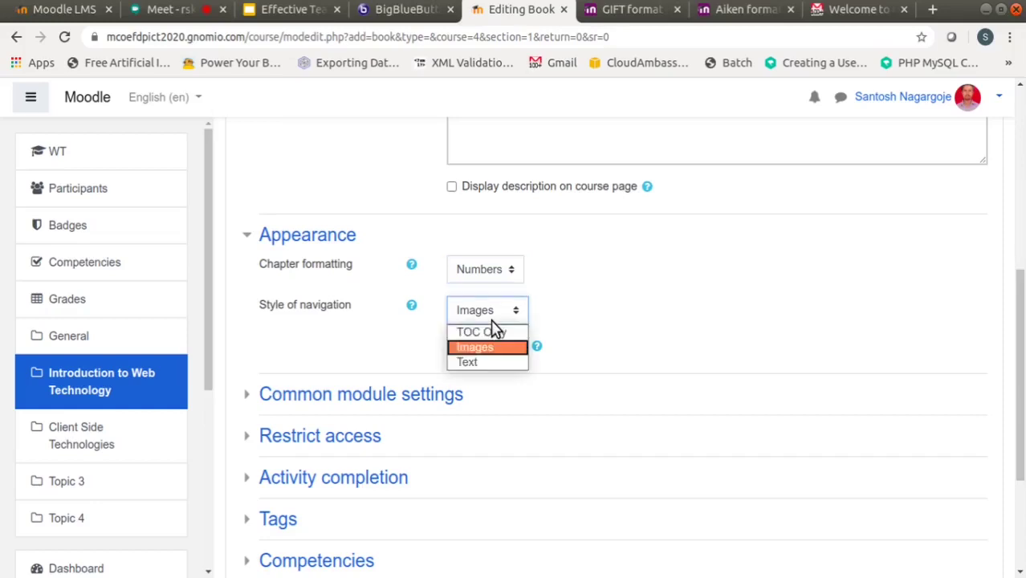
click(487, 334)
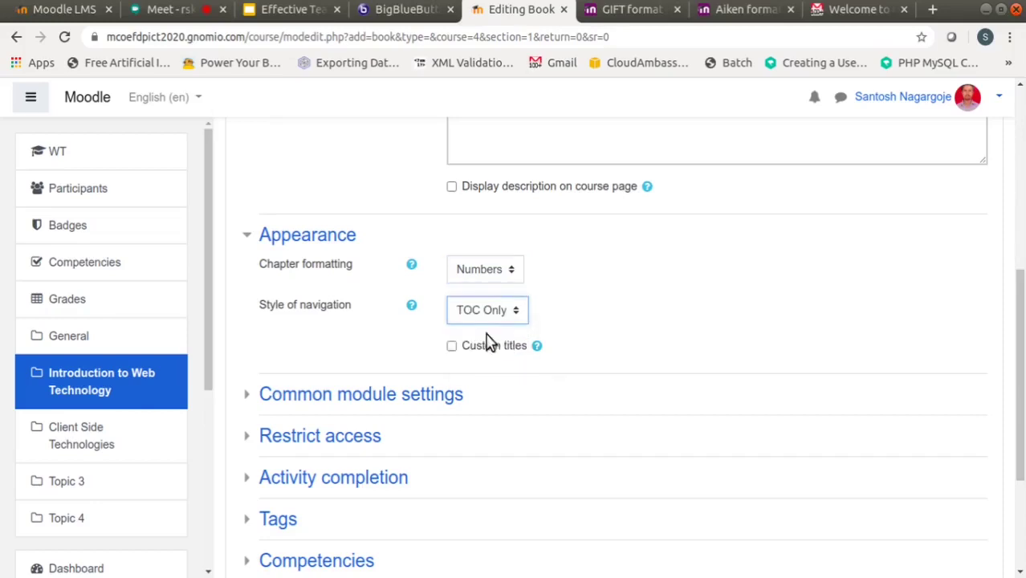
click(478, 319)
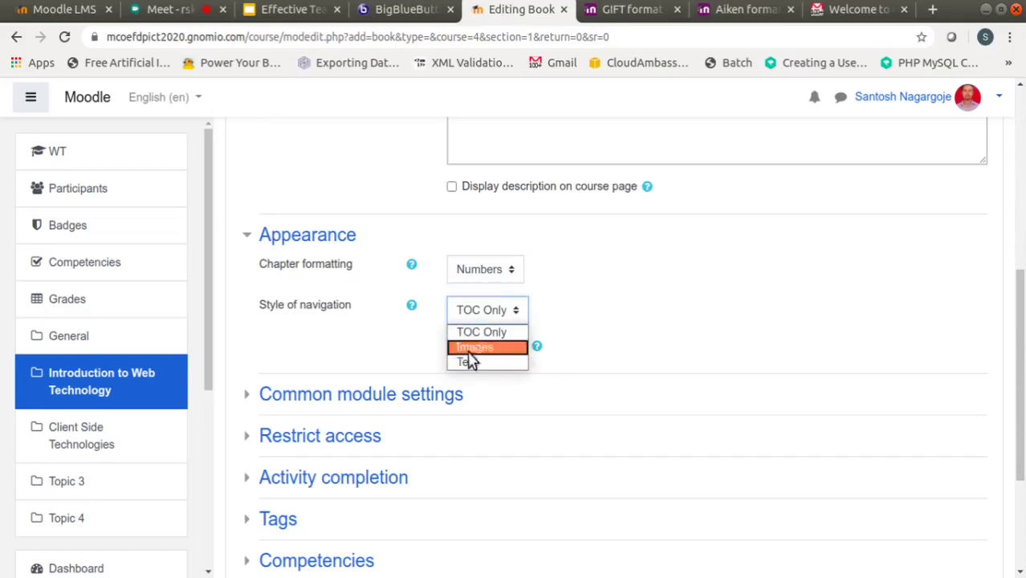
click(483, 335)
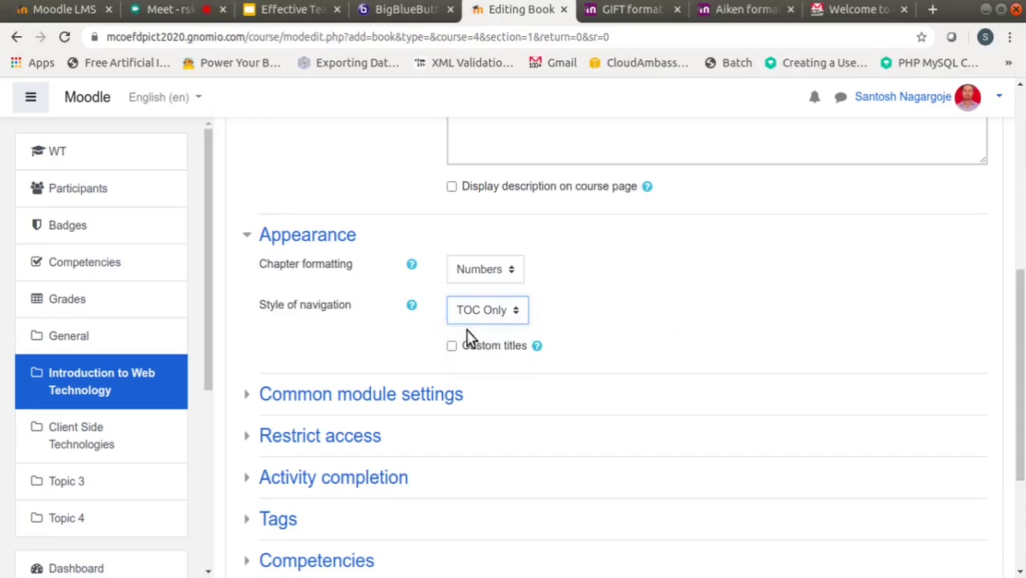
Keep manual completion tracking and save the book, displaying it.
scroll(802, 377, down, 3)
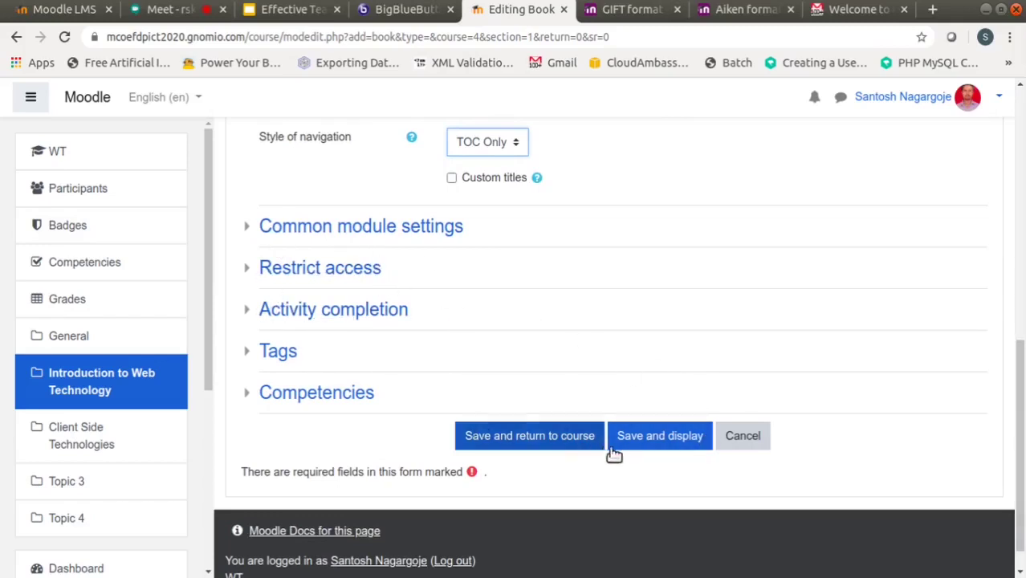
click(292, 311)
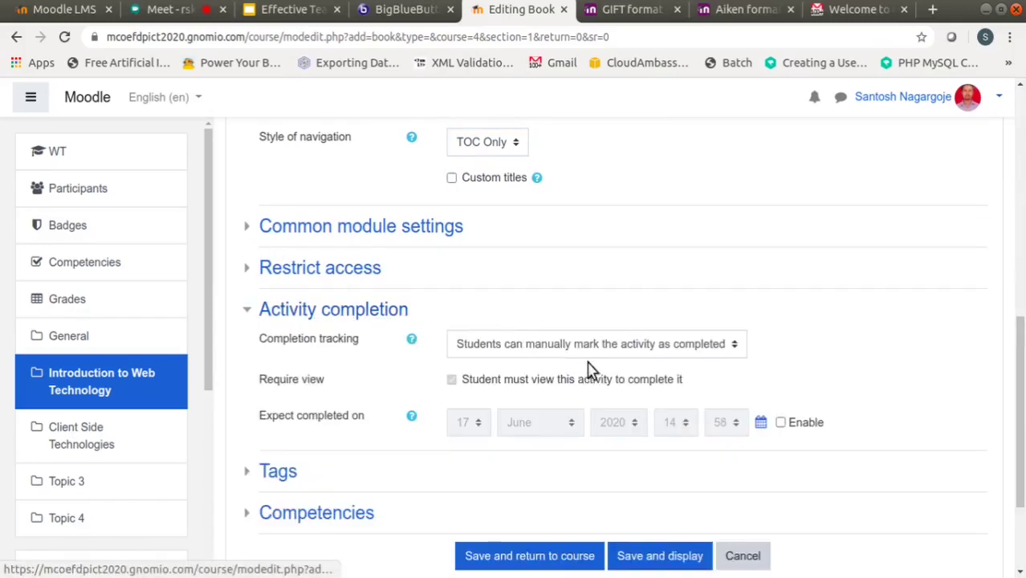
click(517, 342)
click(578, 378)
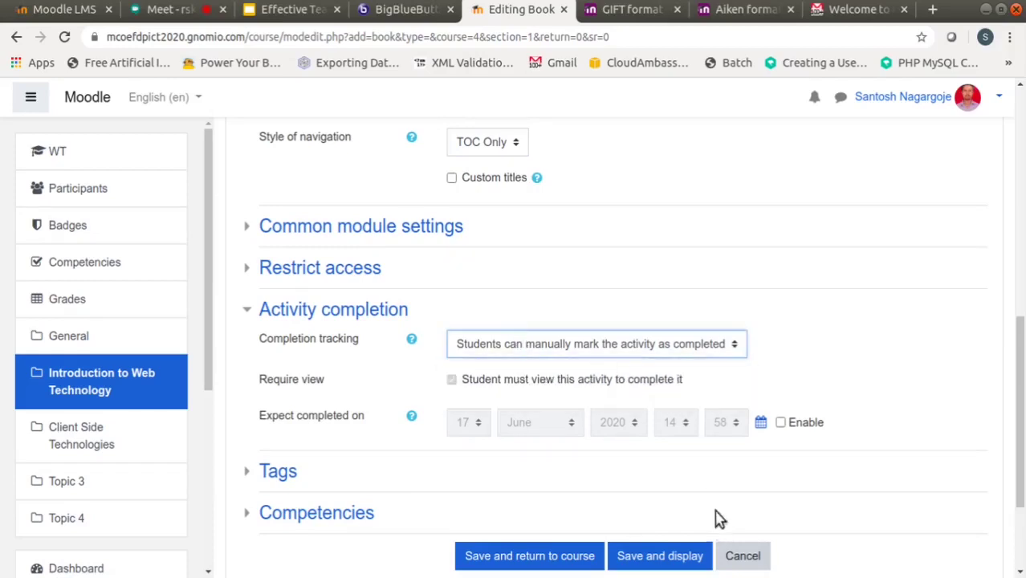
click(659, 567)
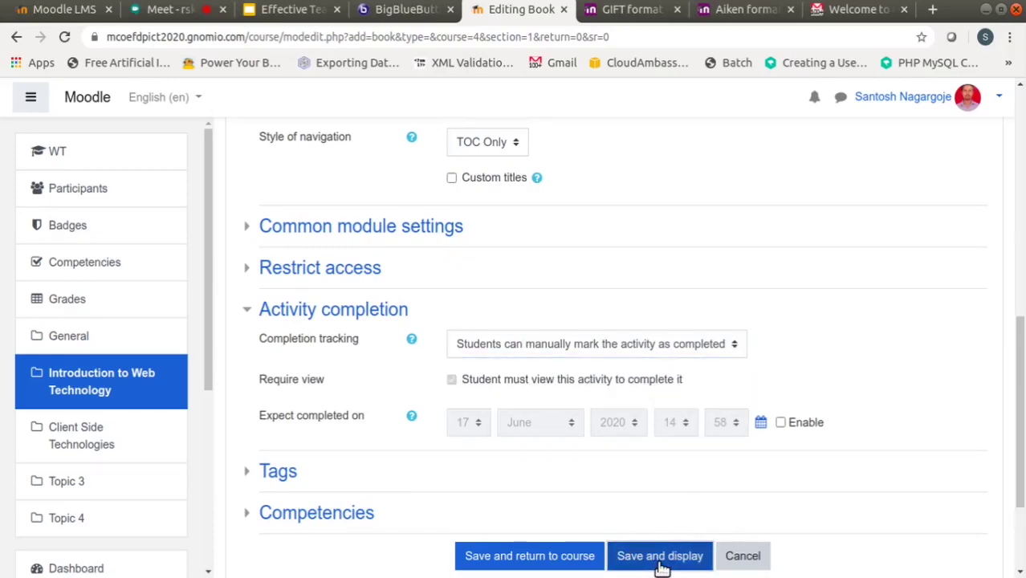
click(659, 567)
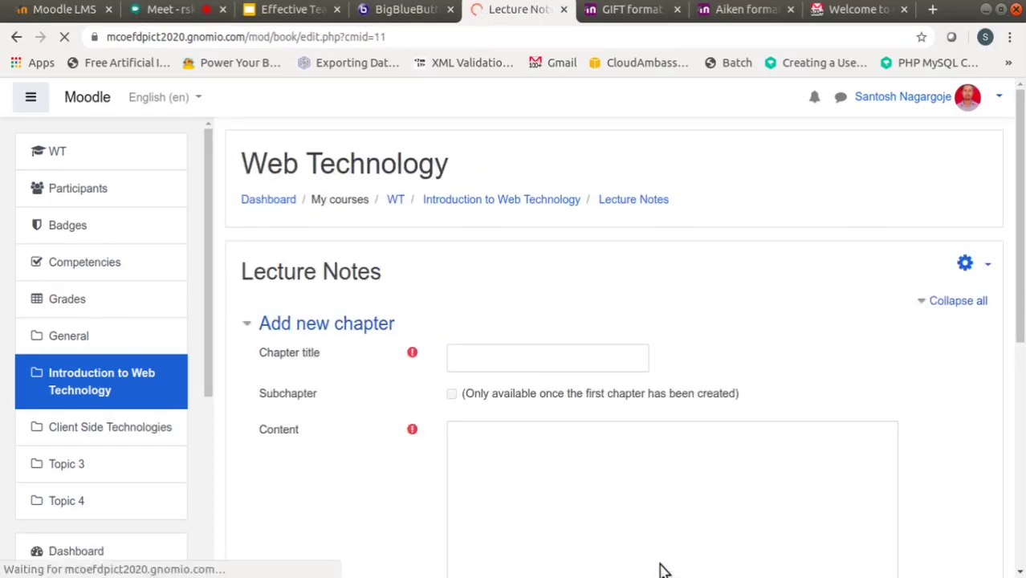
drag(1019, 244, 1019, 327)
click(552, 193)
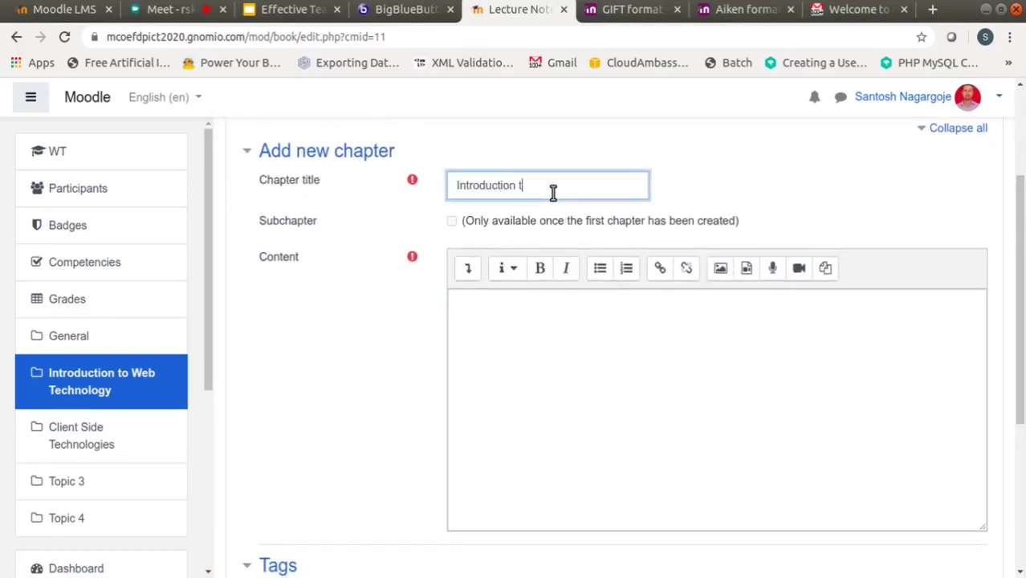
click(554, 355)
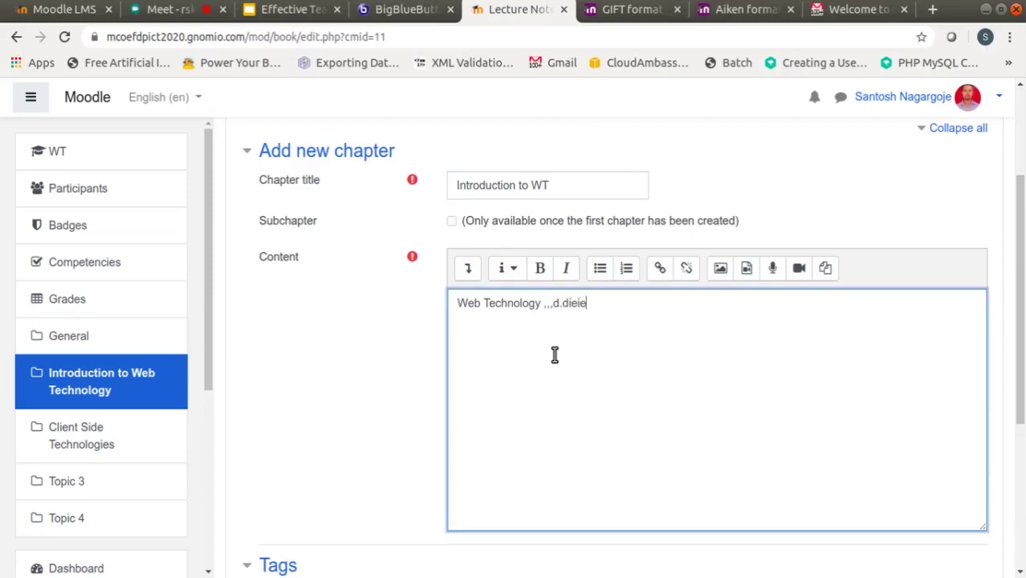
key(Return)
text(dkdkdke)
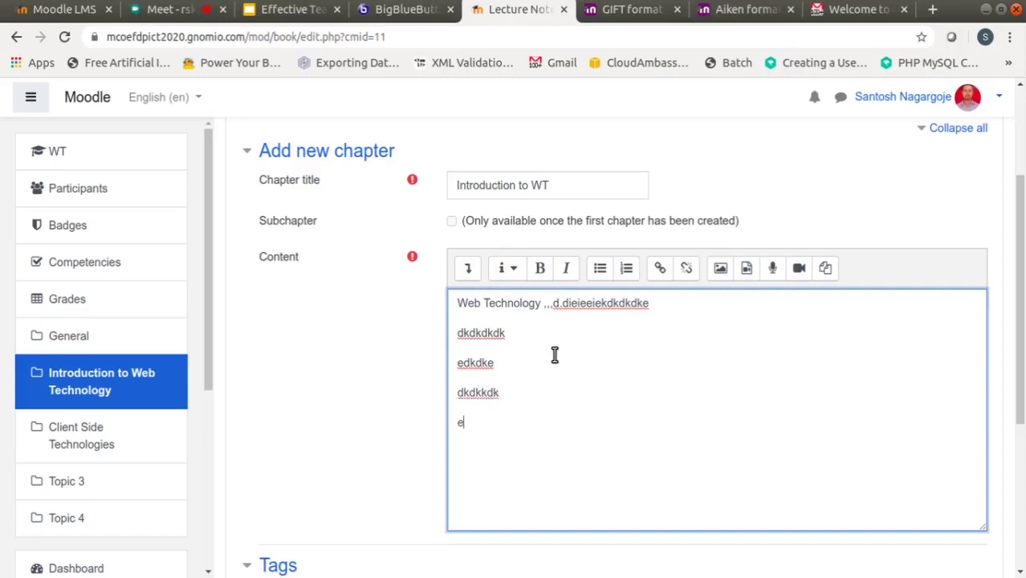
scroll(790, 512, down, 4)
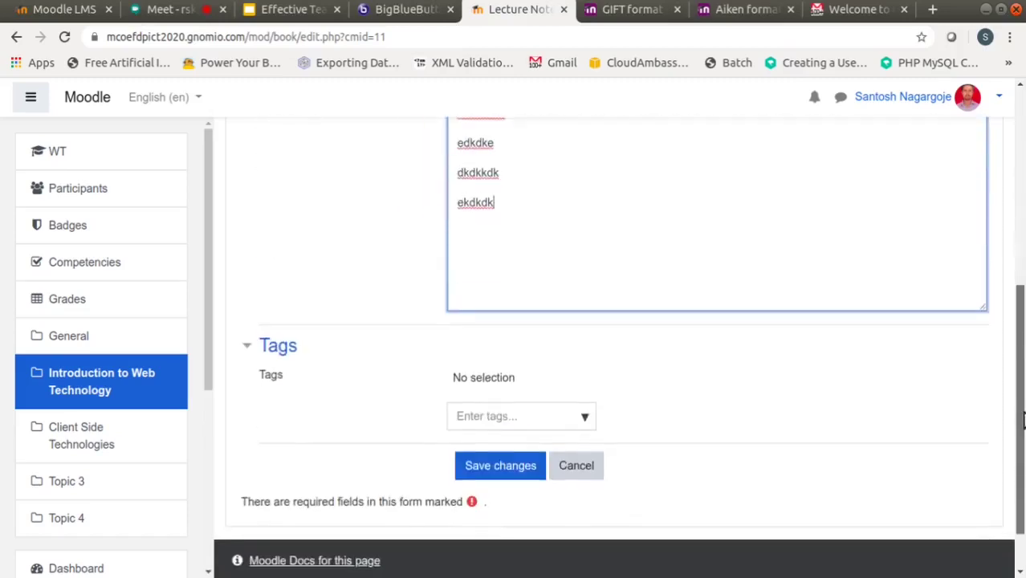
click(501, 351)
text(Introduc)
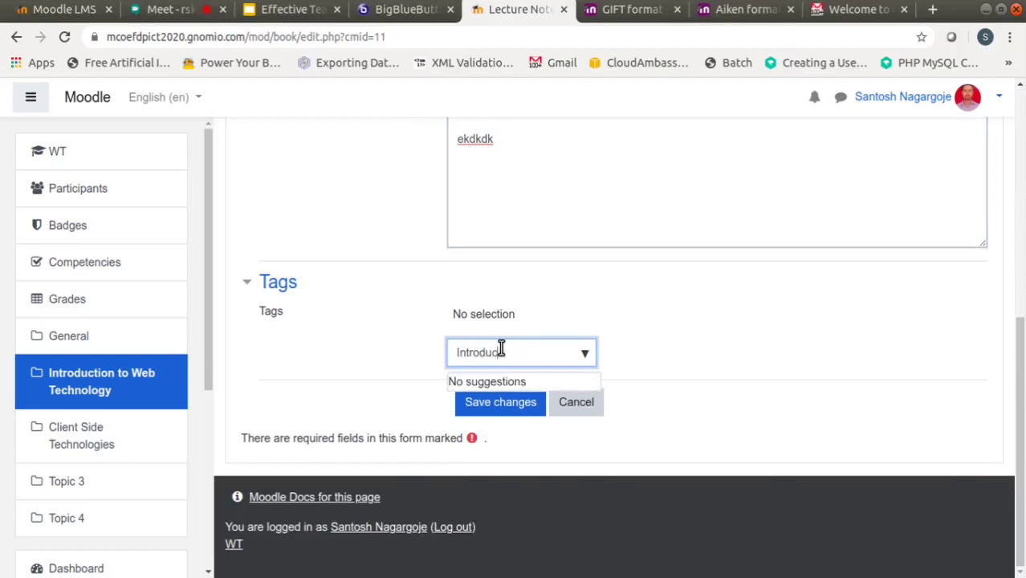
text(tion)
key(Return)
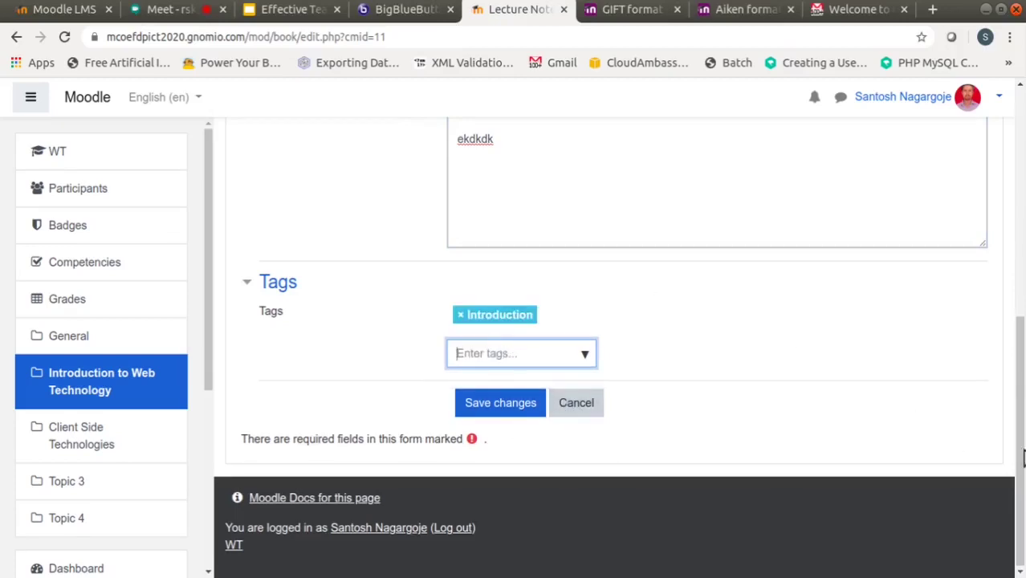
scroll(1022, 426, up, 2)
scroll(1022, 426, up, 6)
scroll(1022, 417, down, 6)
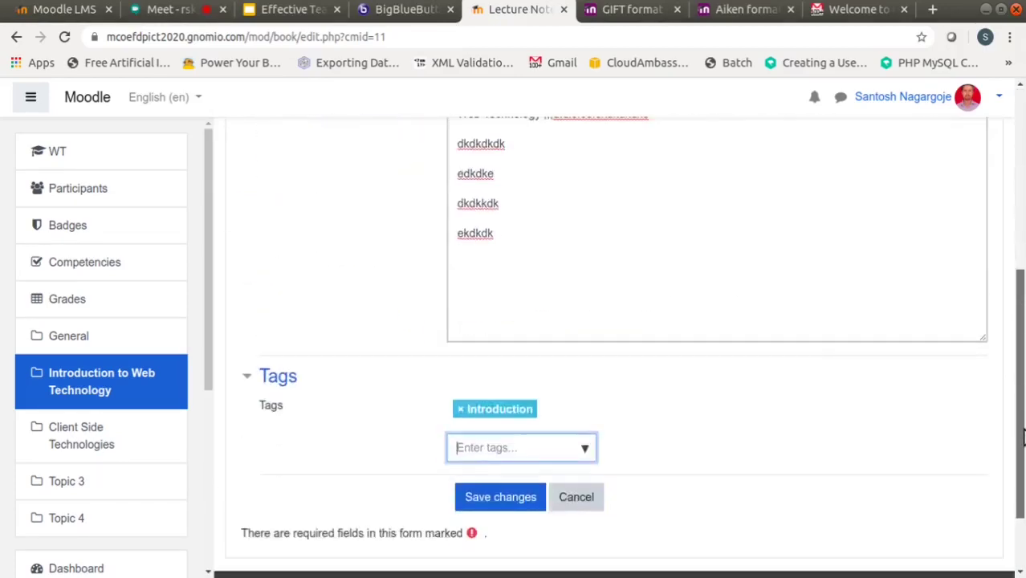
scroll(1022, 413, up, 3)
click(529, 440)
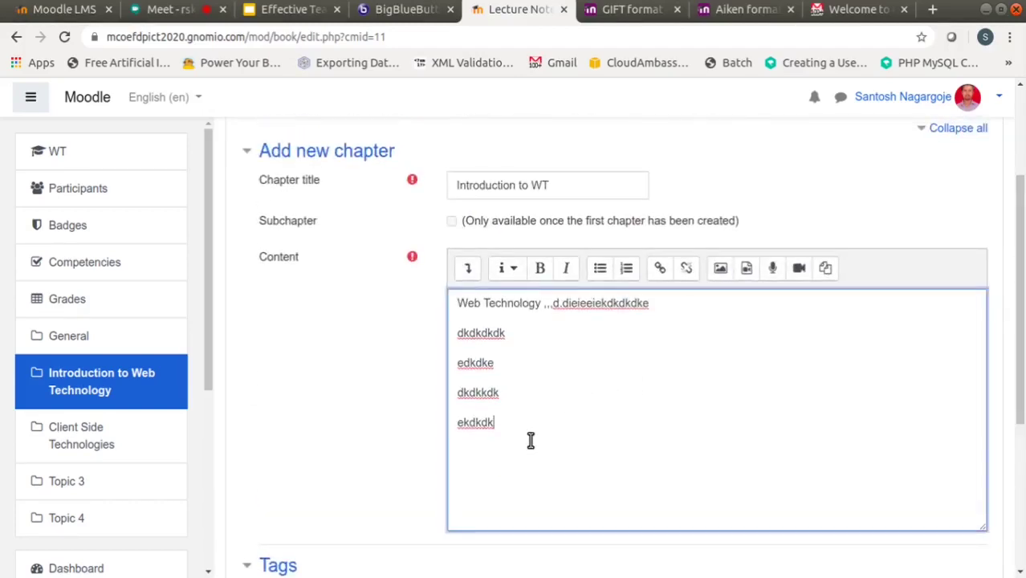
Upload the black flamingo silhouette image-5ae9d7041c4ff.jpg into the chapter's image dialog.
click(720, 268)
click(566, 239)
click(272, 278)
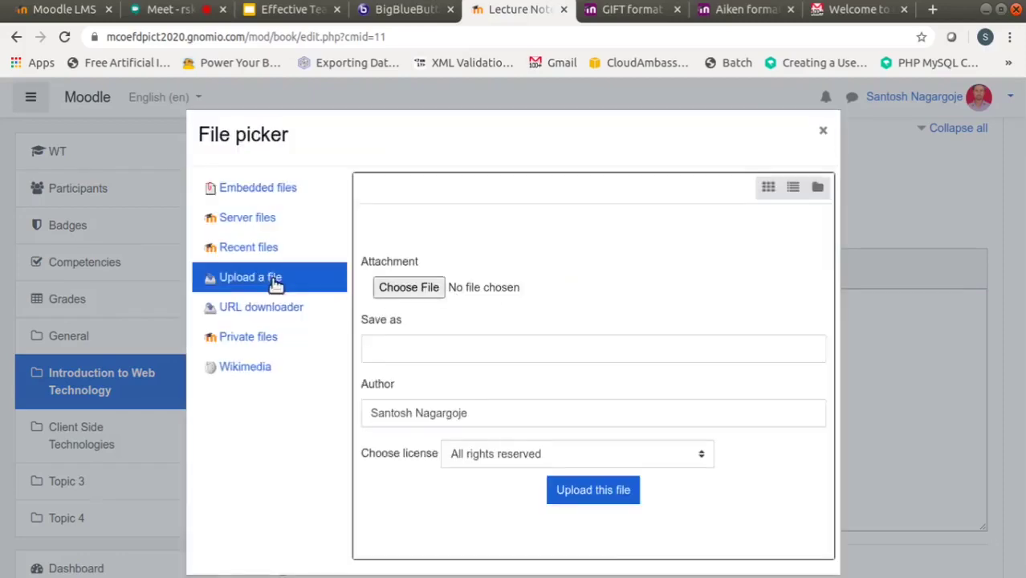
click(408, 291)
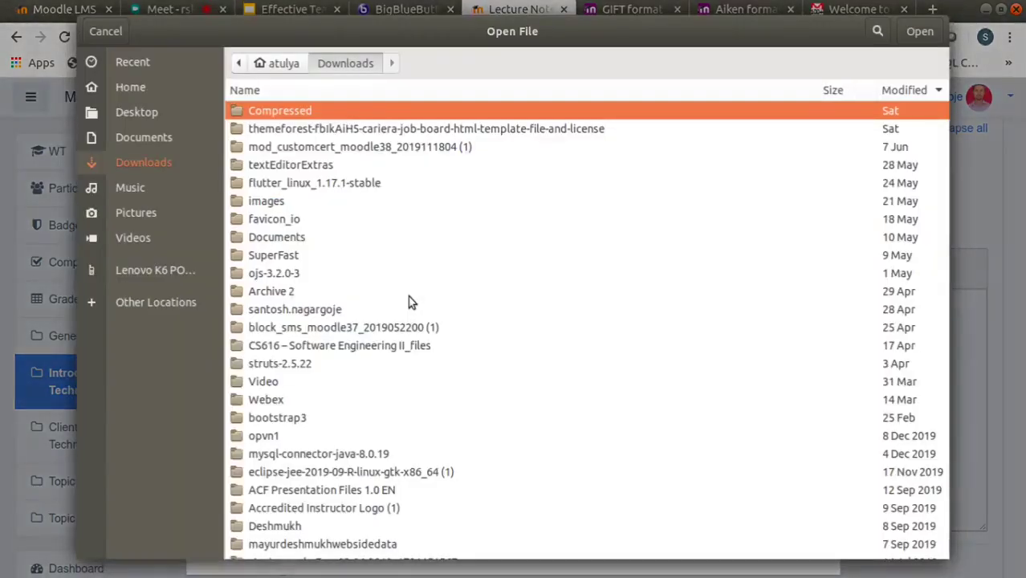
double_click(266, 205)
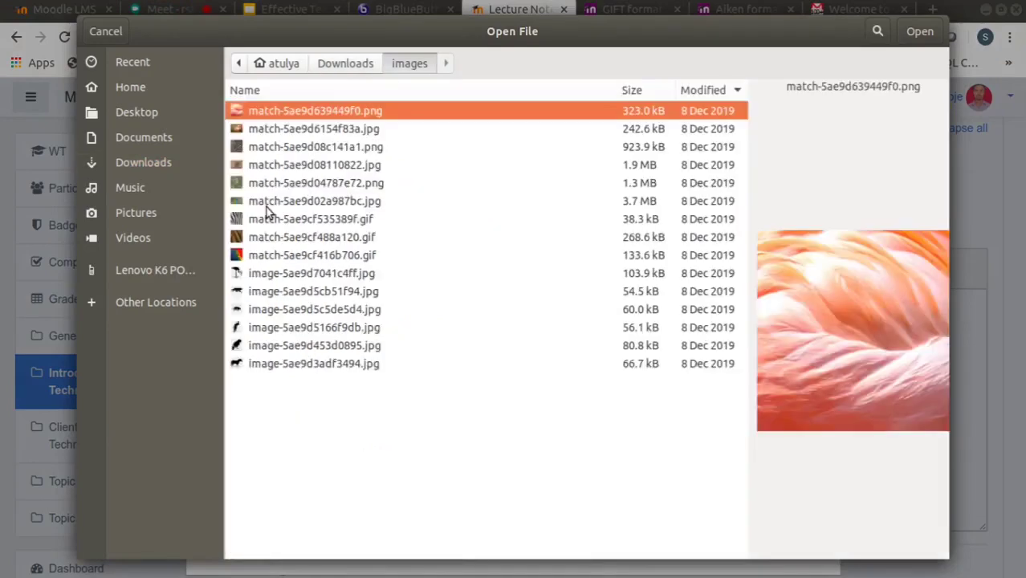
click(329, 274)
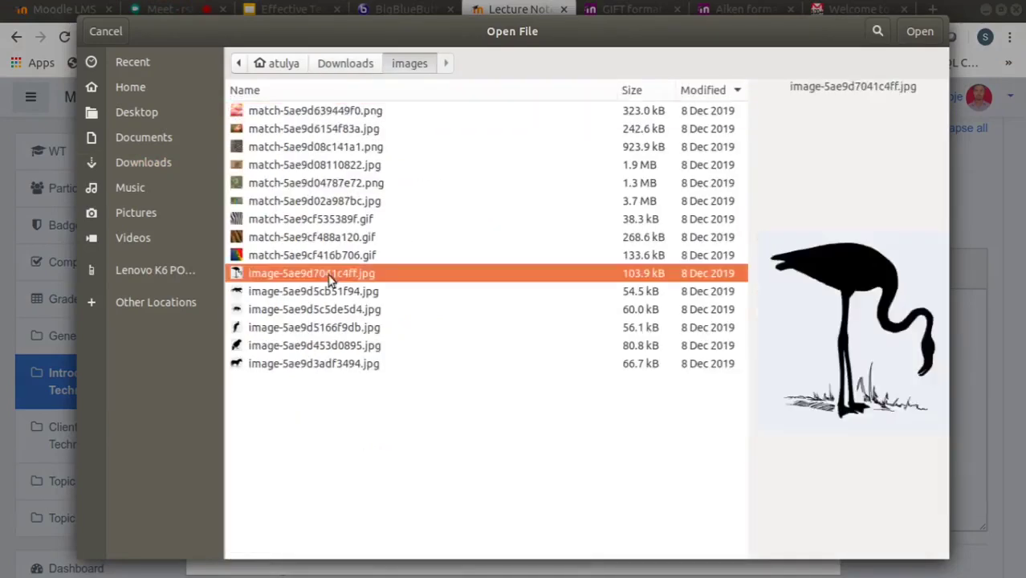
click(915, 33)
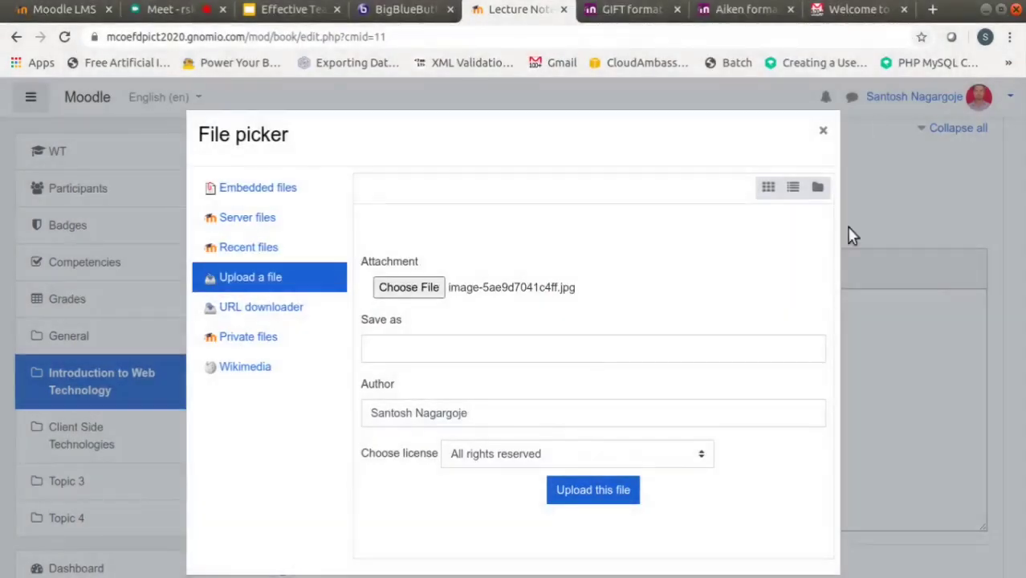
click(622, 492)
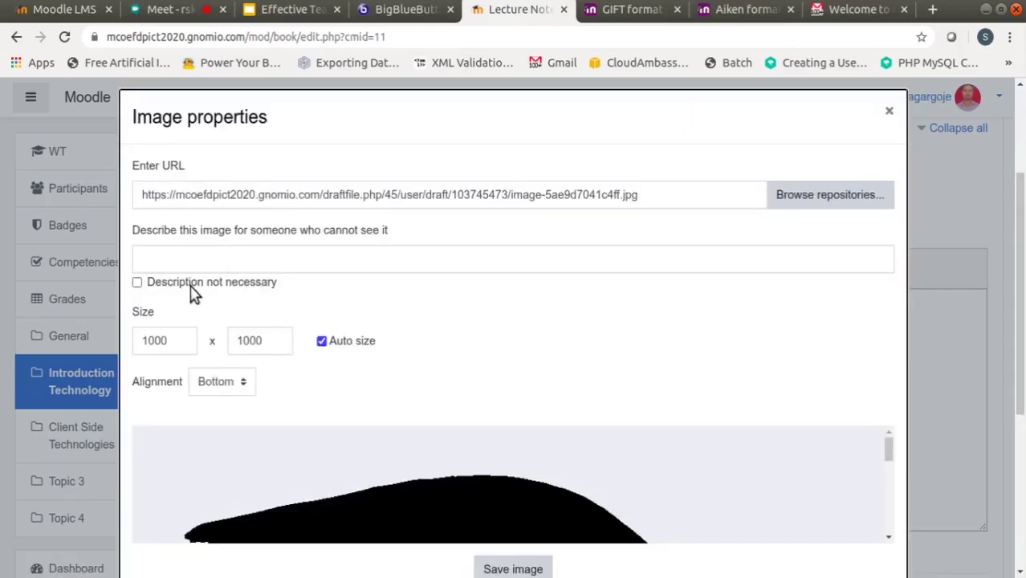
Mark the image as needing no description, resize it to 200 by 200, and insert it.
click(191, 287)
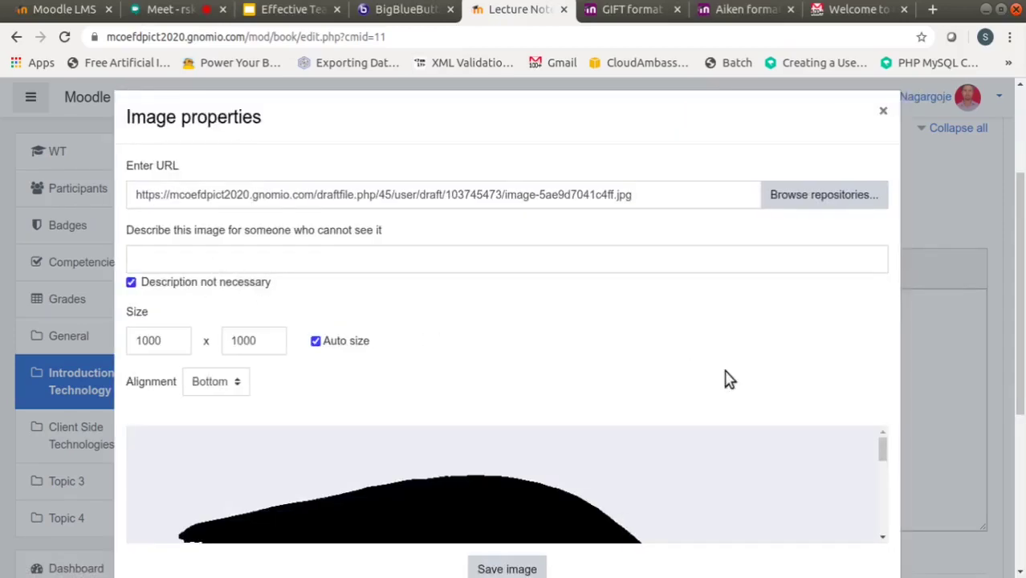
double_click(172, 341)
text(200)
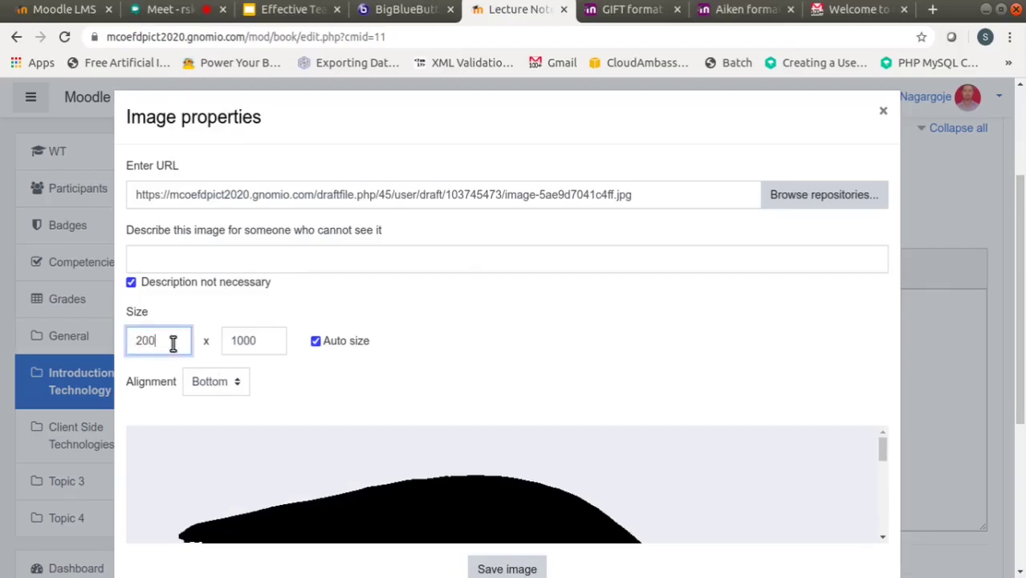
double_click(244, 341)
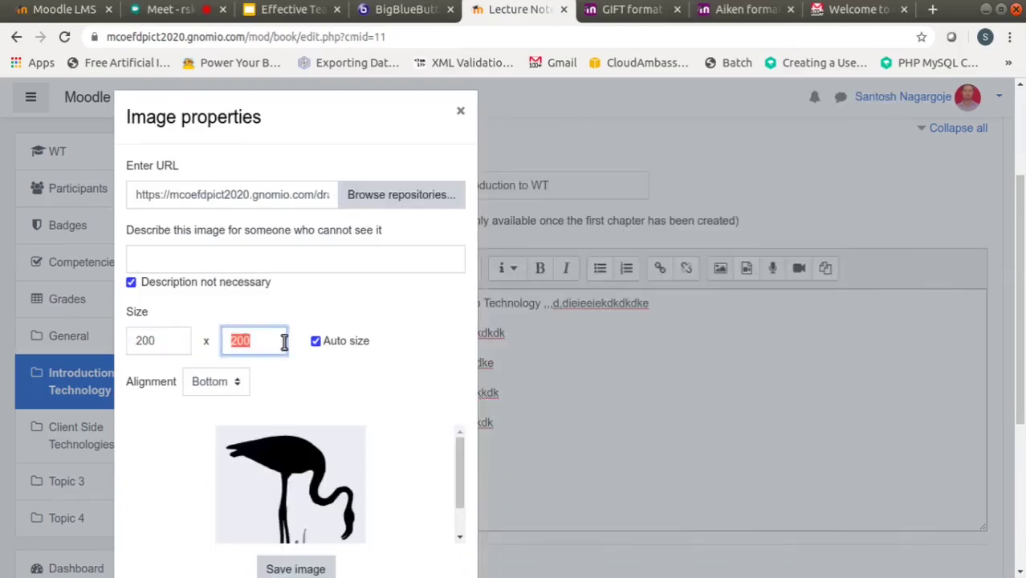
click(295, 568)
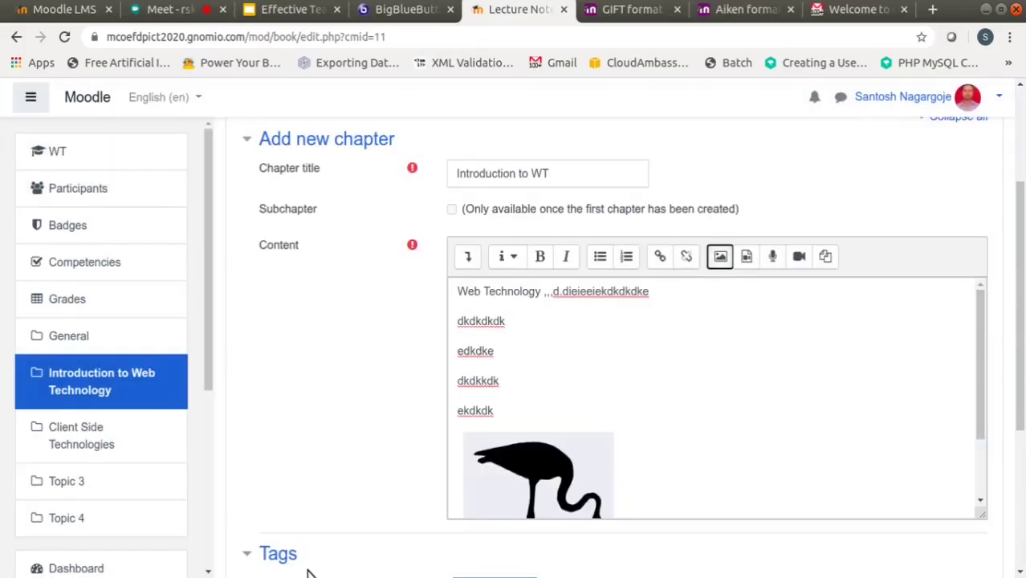
drag(980, 390, 999, 474)
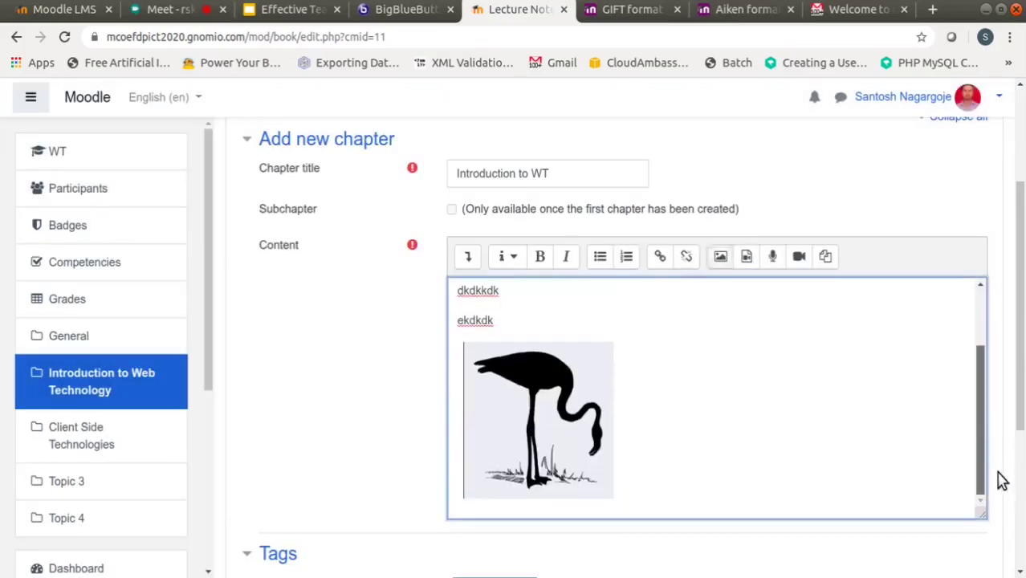
scroll(1022, 387, down, 3)
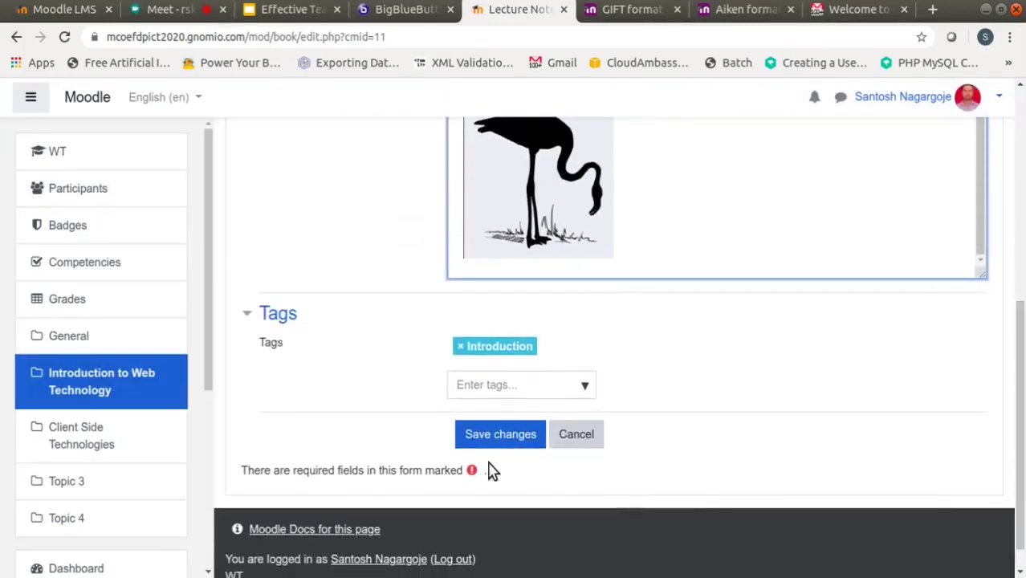
Save the flamingo-illustrated chapter in Lecture Notes and return to the Introduction to Web Technology section.
click(491, 434)
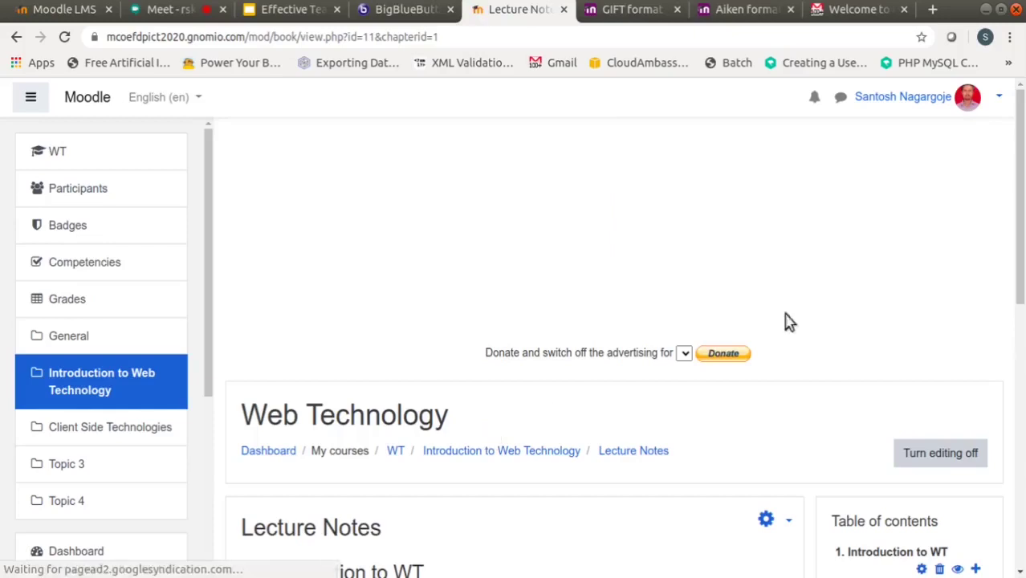
key(ctrl+2)
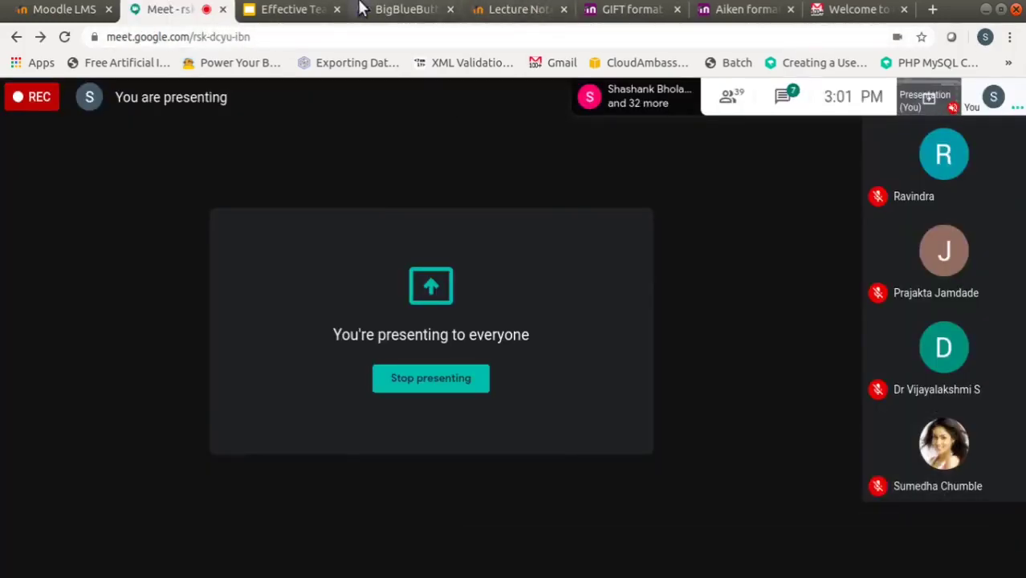
click(514, 15)
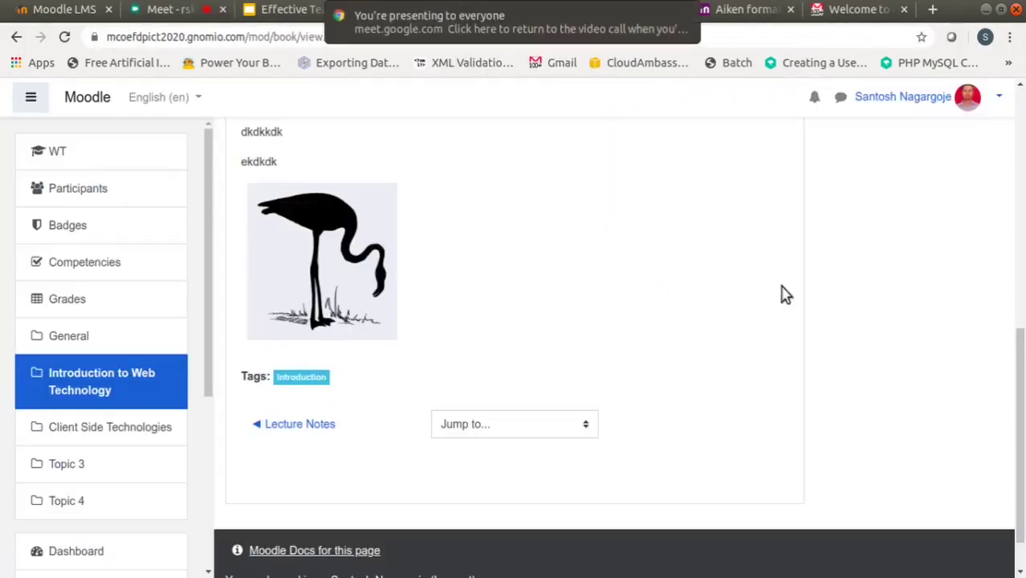
drag(1022, 448, 1021, 302)
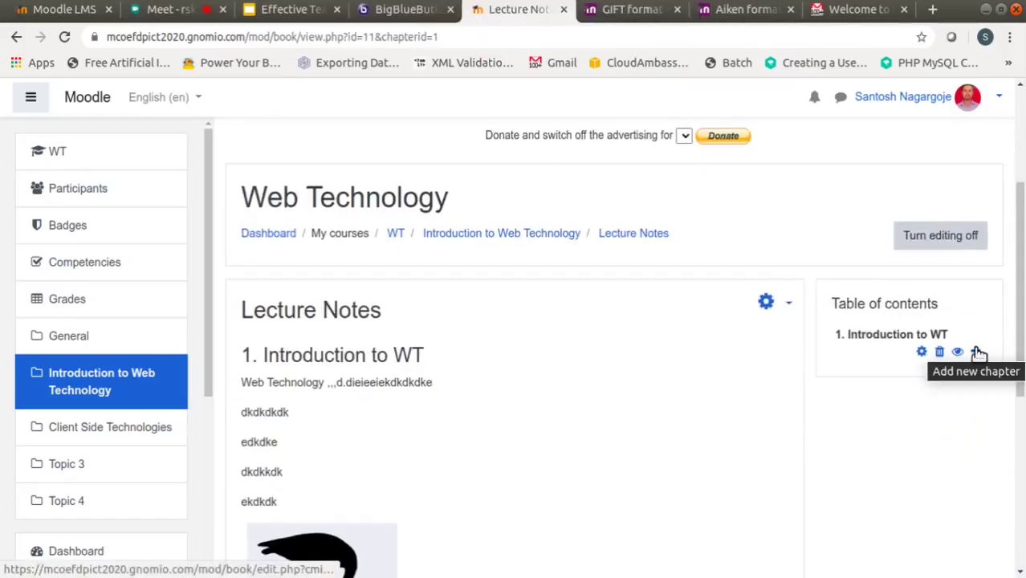
drag(1022, 299, 1023, 265)
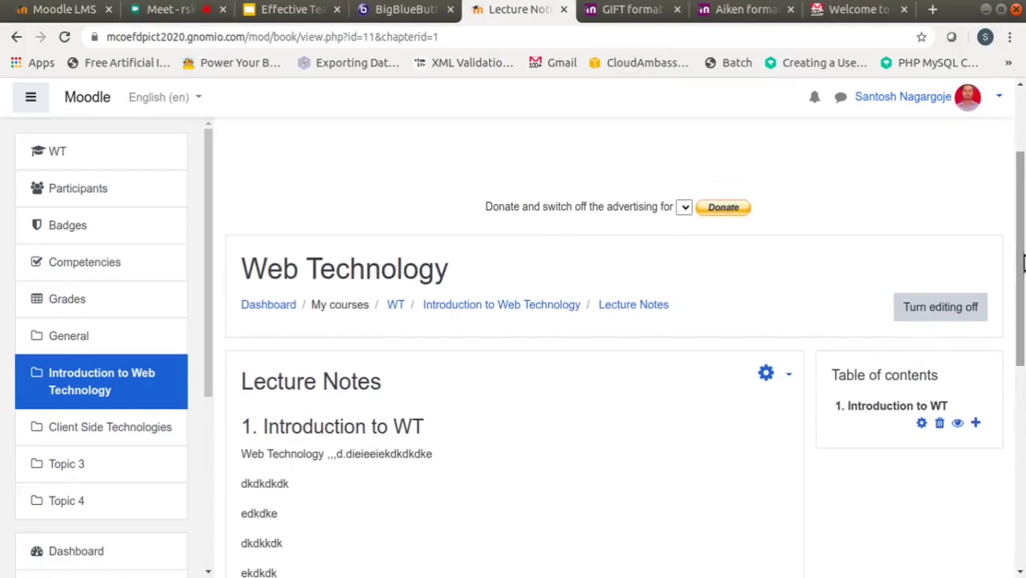
click(503, 307)
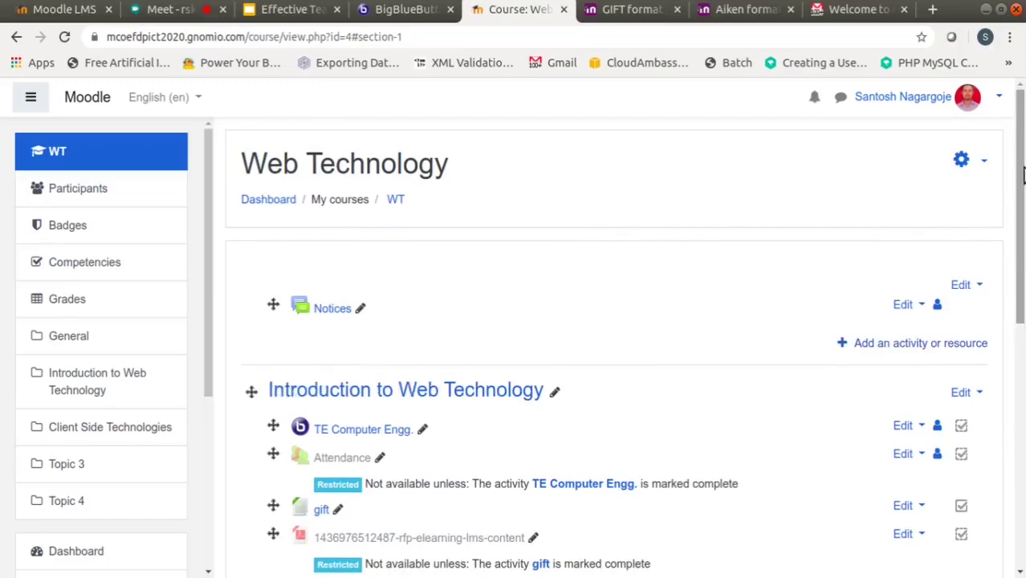
Open and cancel the activity chooser in the Introduction section, then scroll down to Client Side Technologies.
drag(1023, 204, 1023, 354)
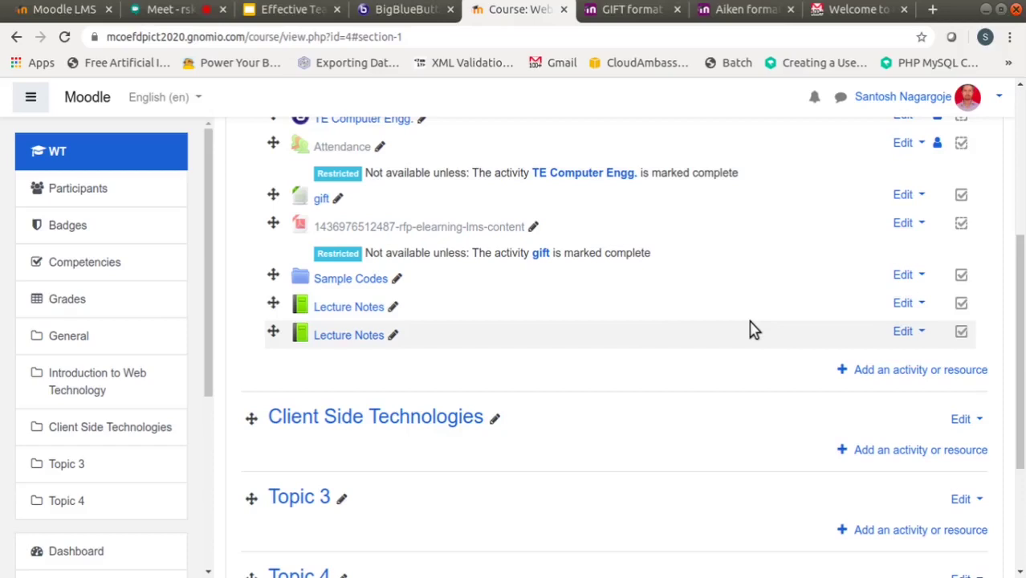
click(860, 372)
drag(486, 270, 522, 554)
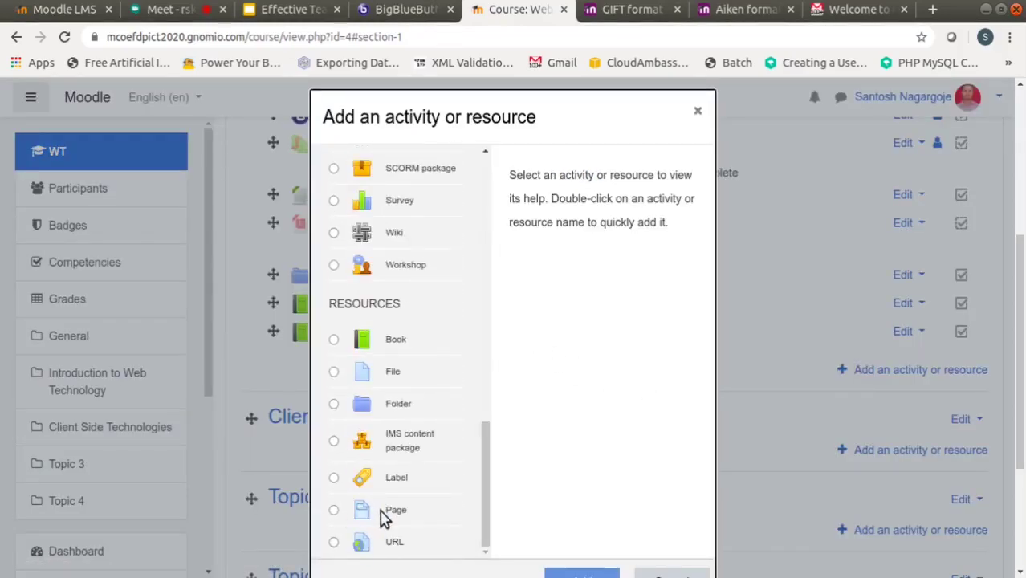
click(674, 574)
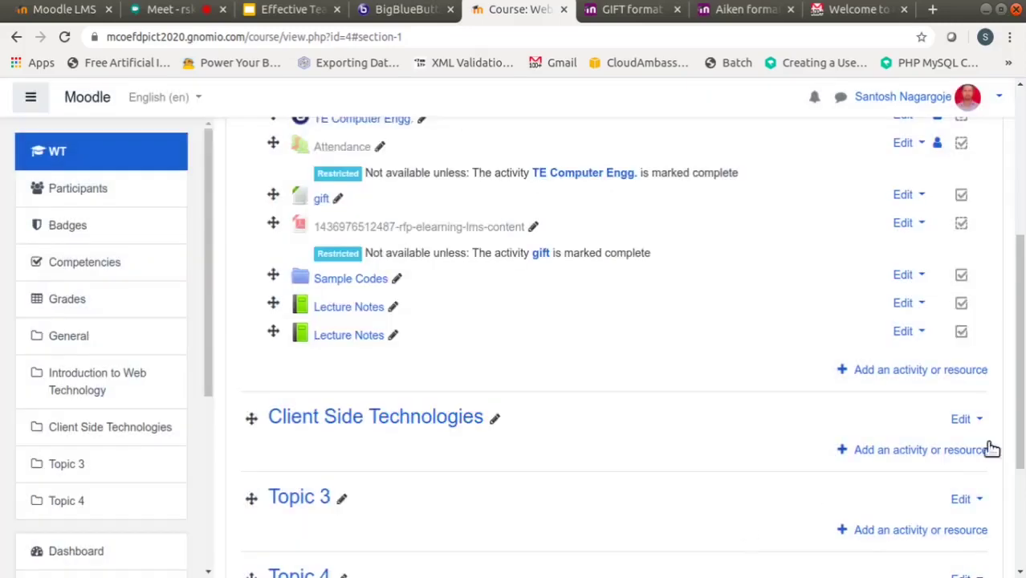
scroll(1022, 474, down, 2)
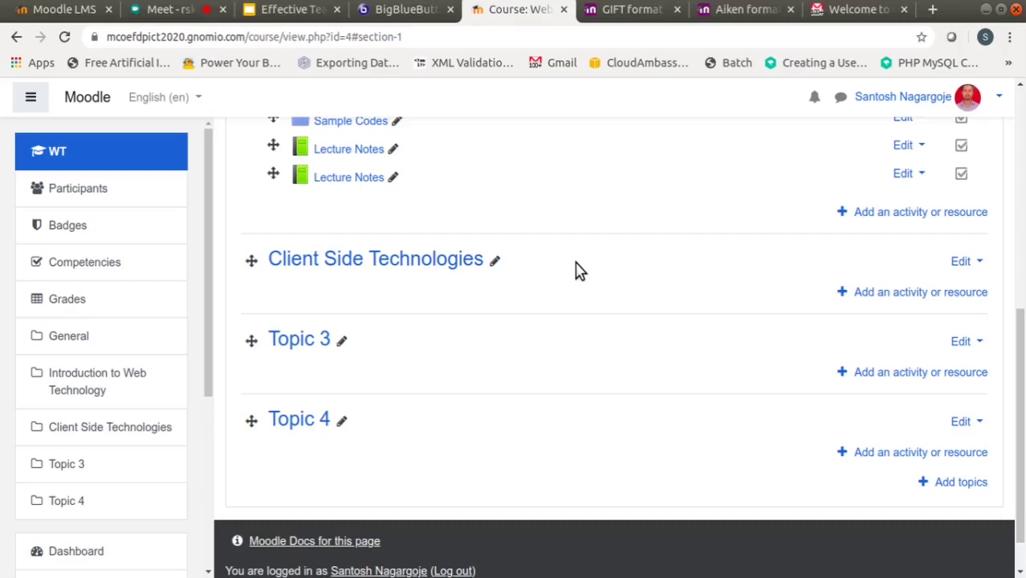
Choose Assignment in the Client Side Technologies activity chooser and confirm with Add.
click(904, 293)
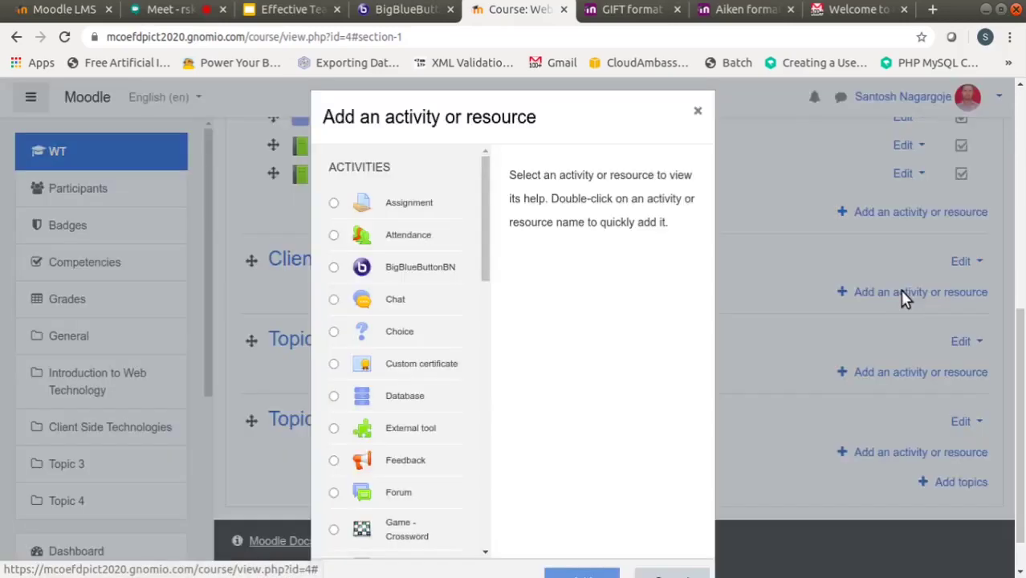
mouse_move(488, 207)
mouse_down()
mouse_move(486, 222)
mouse_move(476, 210)
mouse_up()
click(395, 190)
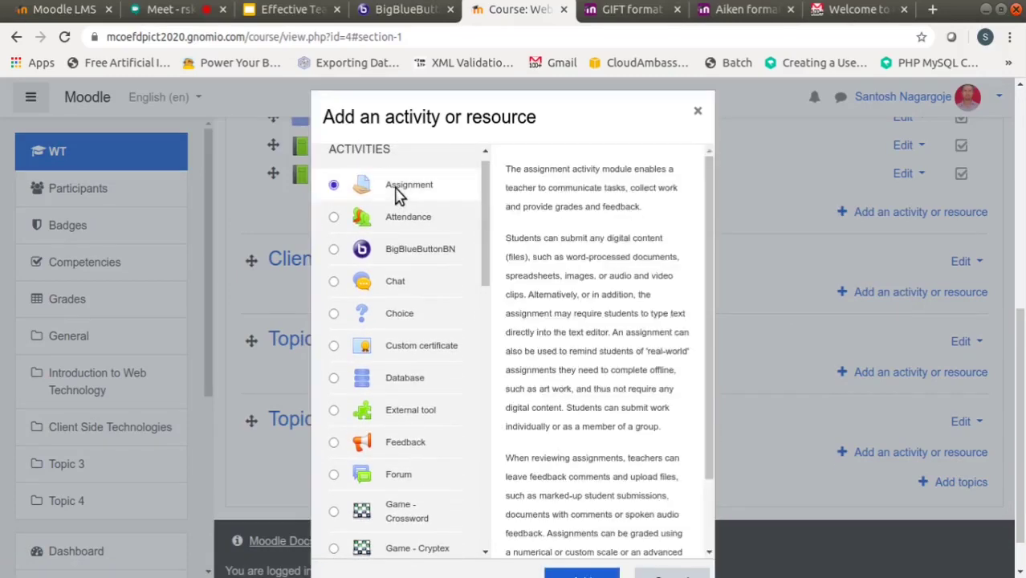
drag(712, 368, 717, 294)
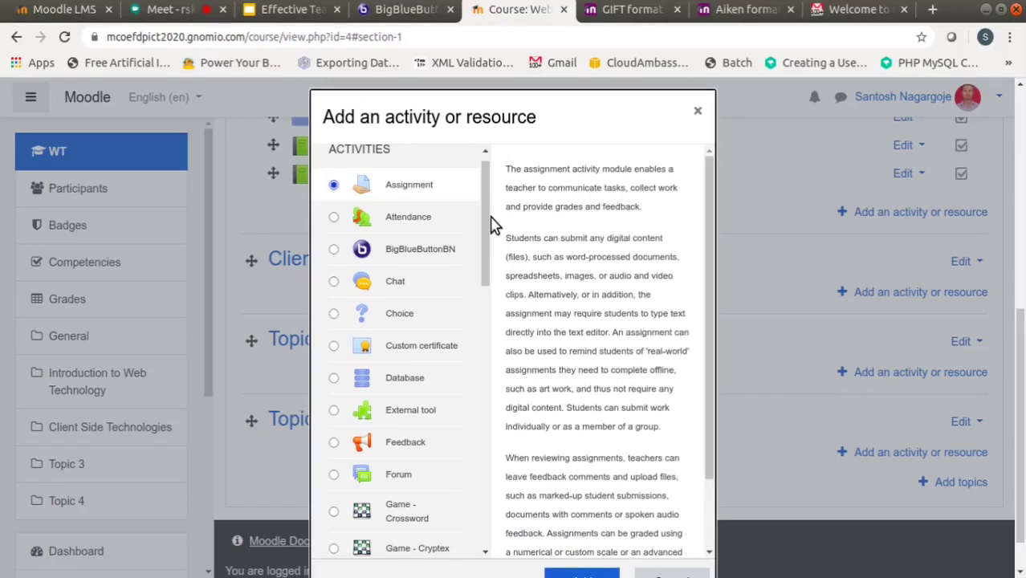
drag(487, 183, 534, 220)
scroll(578, 575, down, 1)
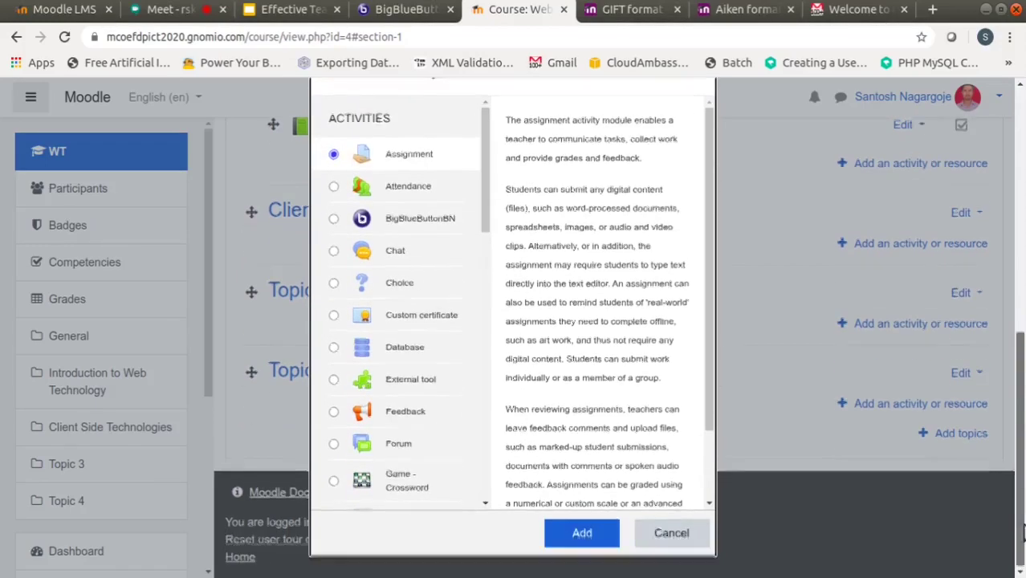
click(584, 538)
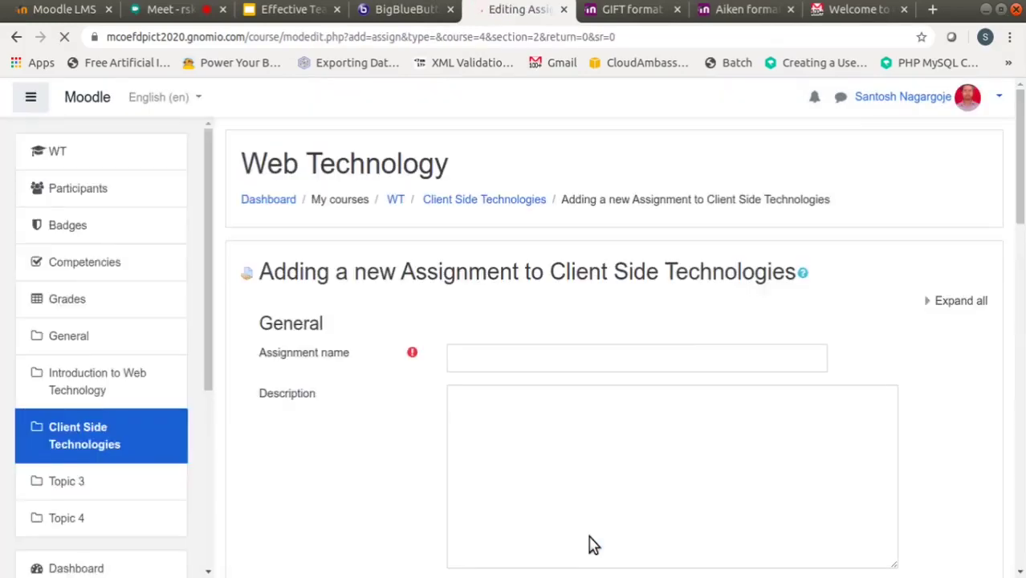
Enter the name 'Assignment No. 1' and the description 'Q1. Write a short note on WT. 10 Marks.'.
scroll(859, 419, down, 2)
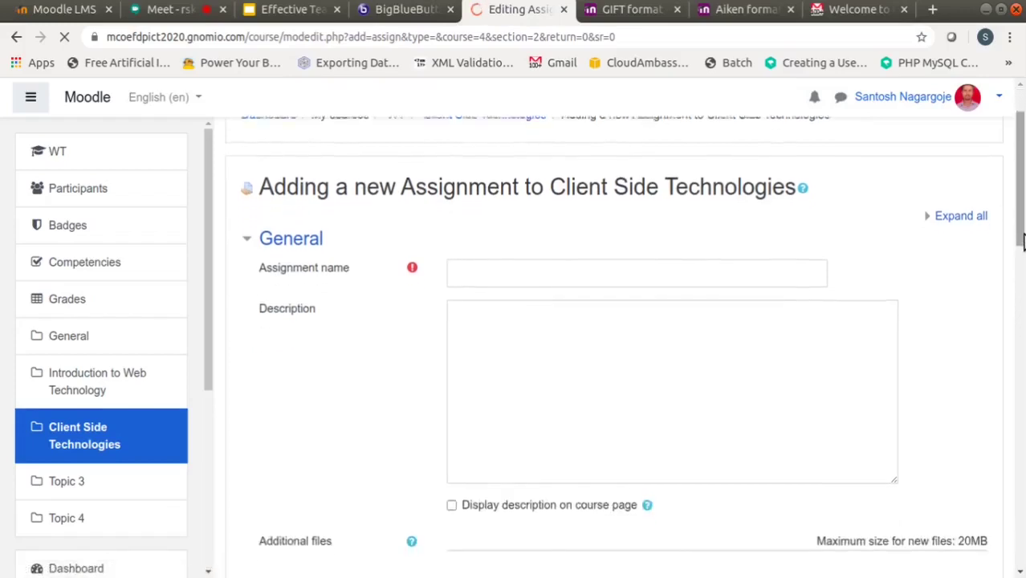
click(692, 270)
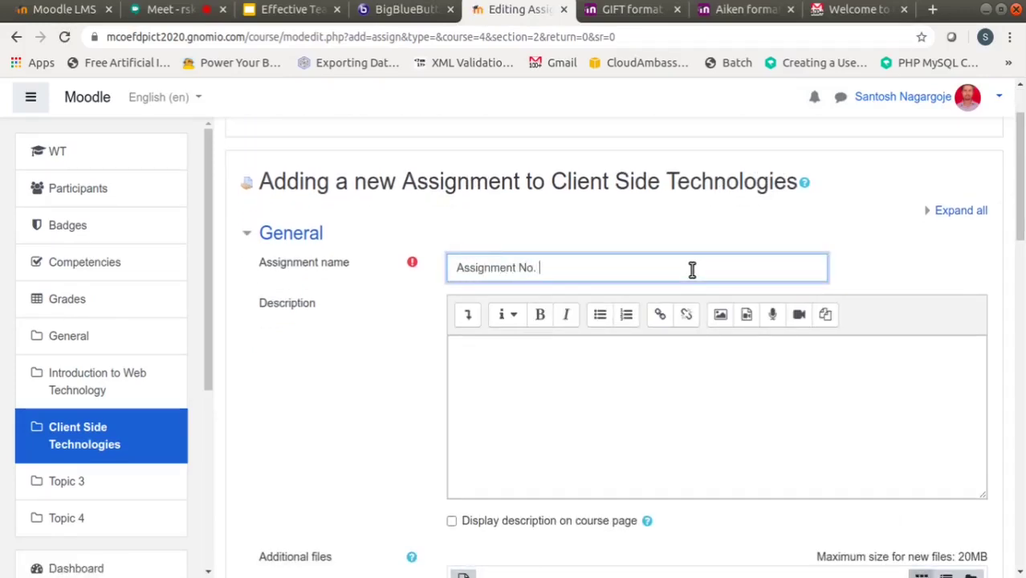
click(603, 385)
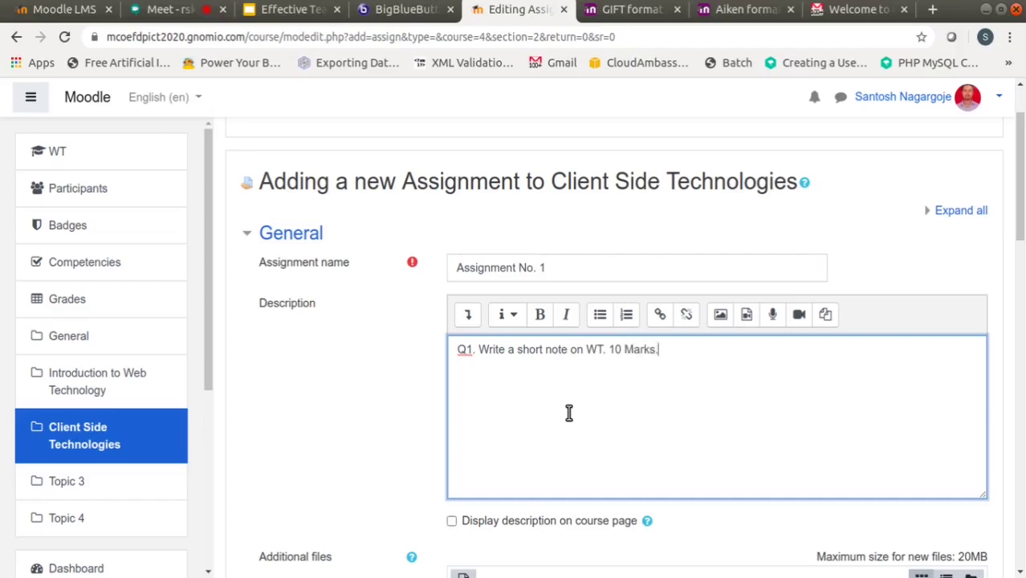
drag(1021, 245, 1021, 376)
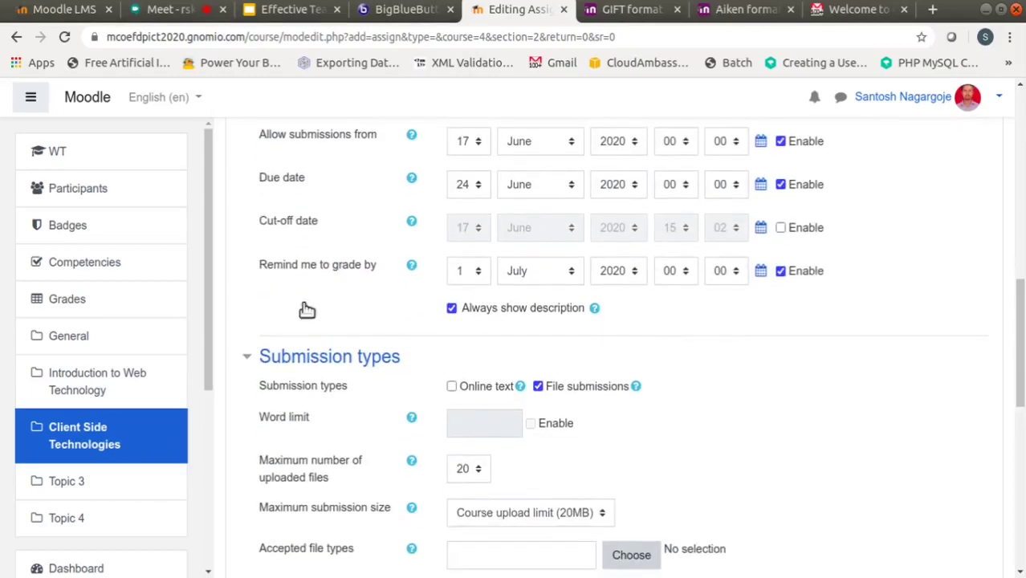
Allow only file submissions, with a maximum of 4 uploaded files.
scroll(1021, 225, up, 1)
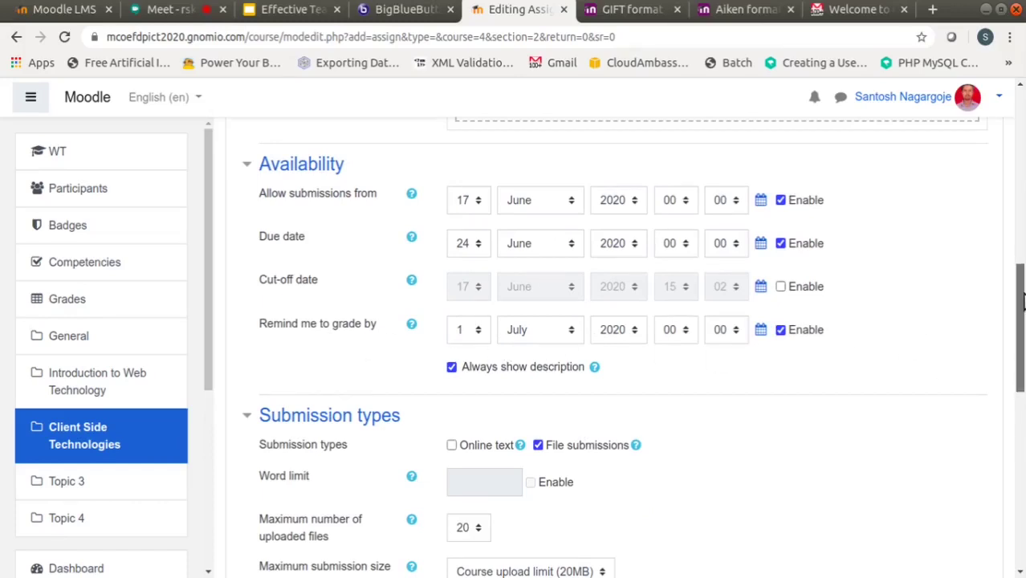
drag(1021, 301, 1021, 360)
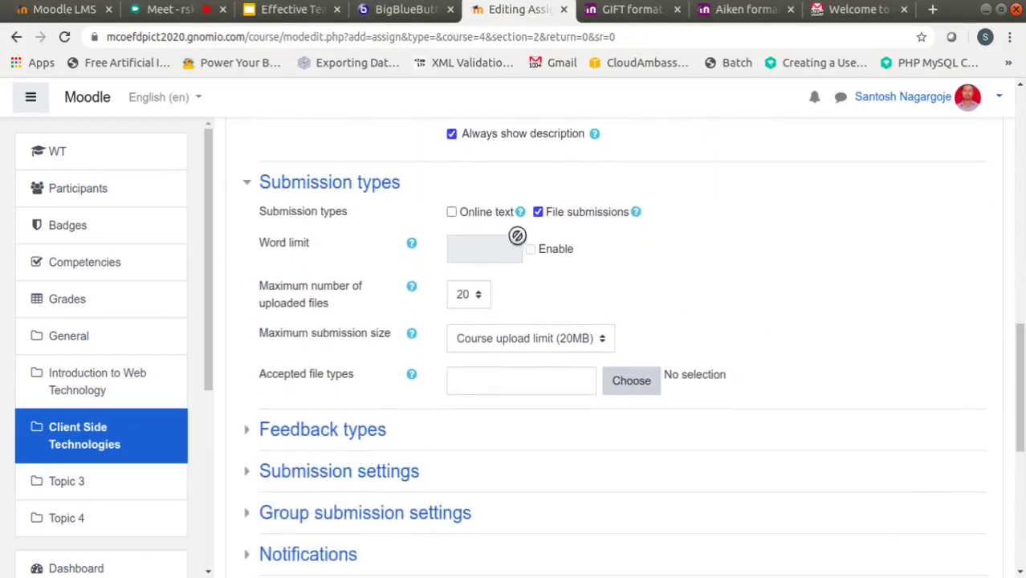
click(451, 213)
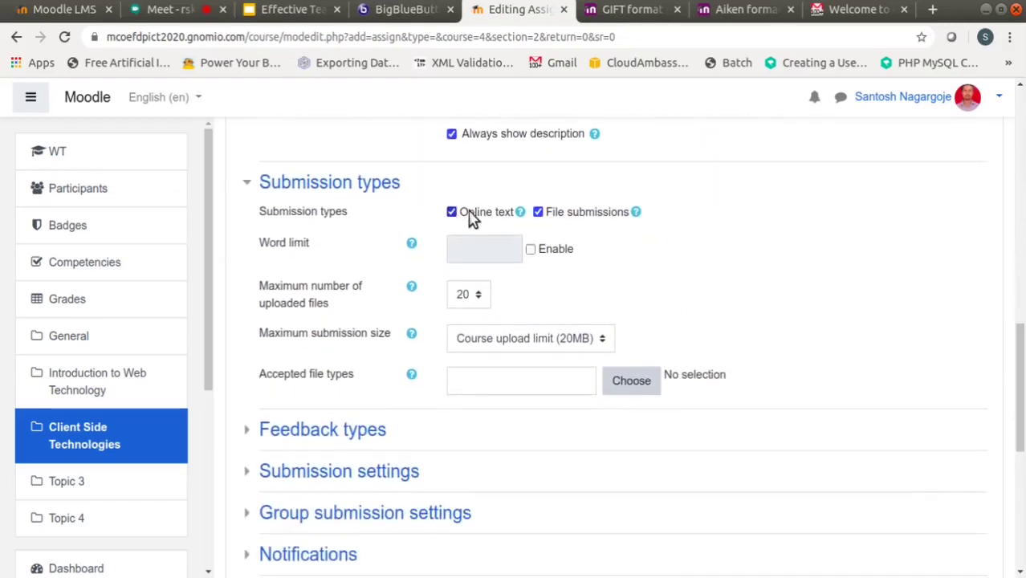
click(538, 213)
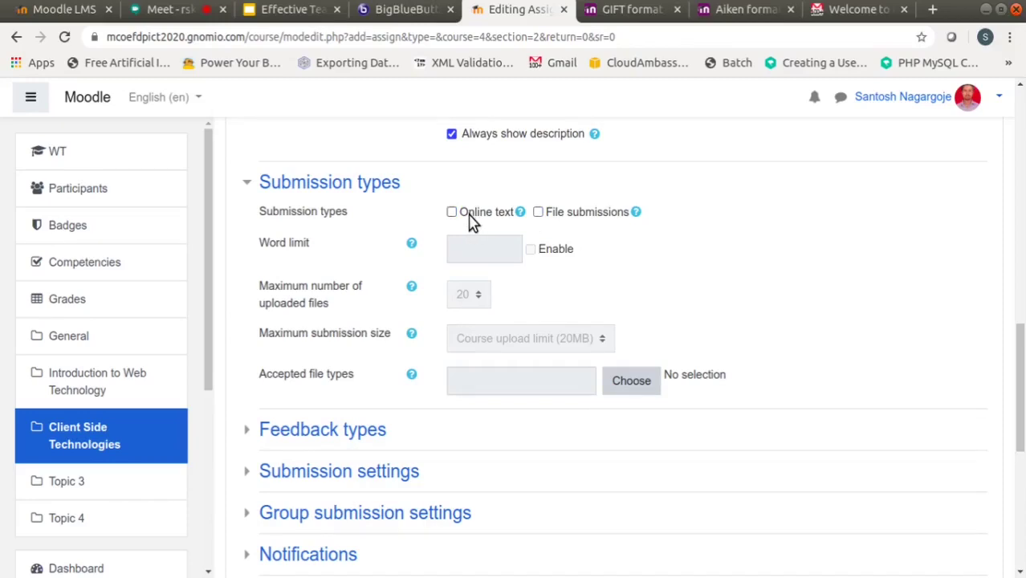
click(487, 215)
click(539, 215)
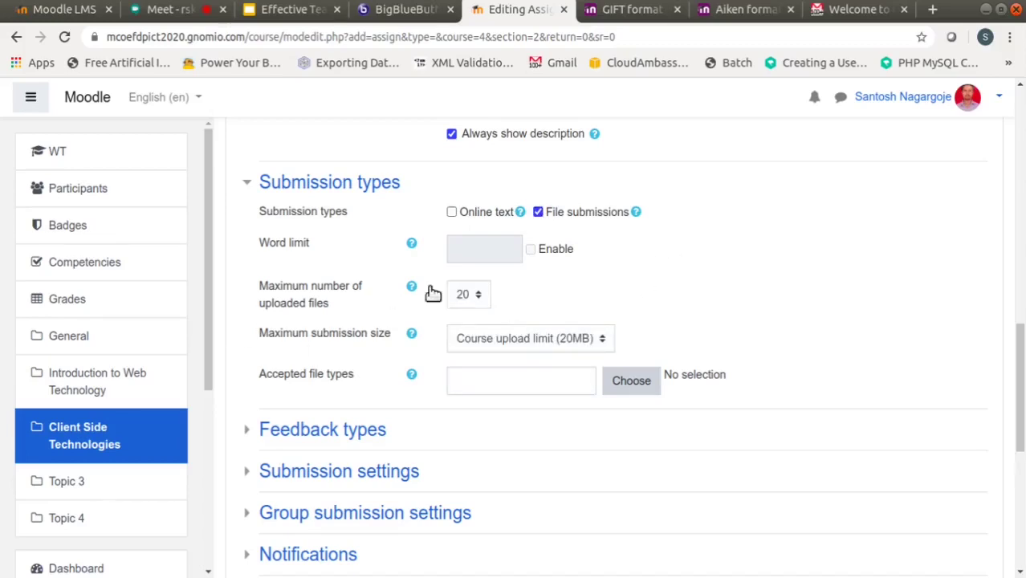
click(469, 293)
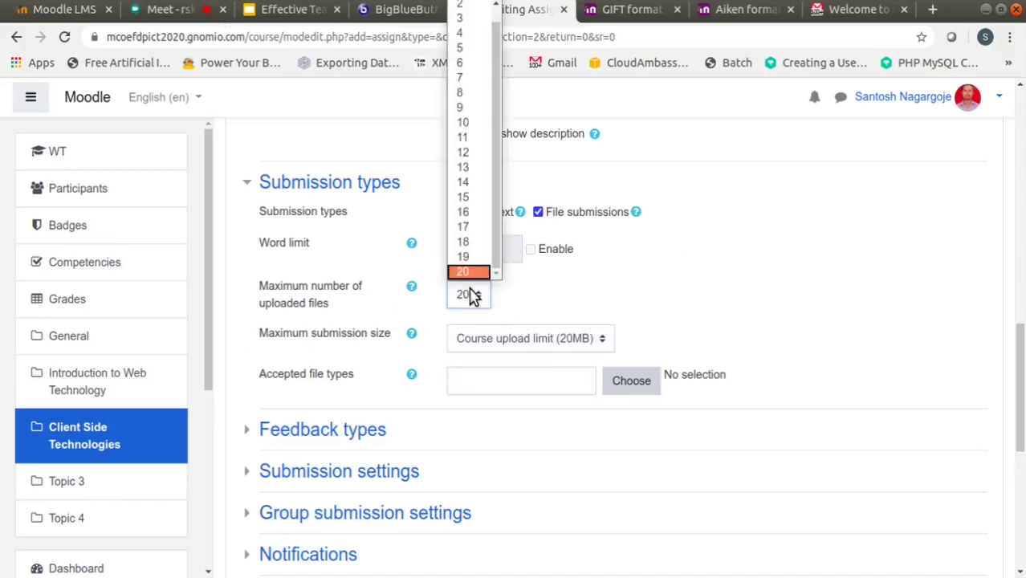
click(462, 19)
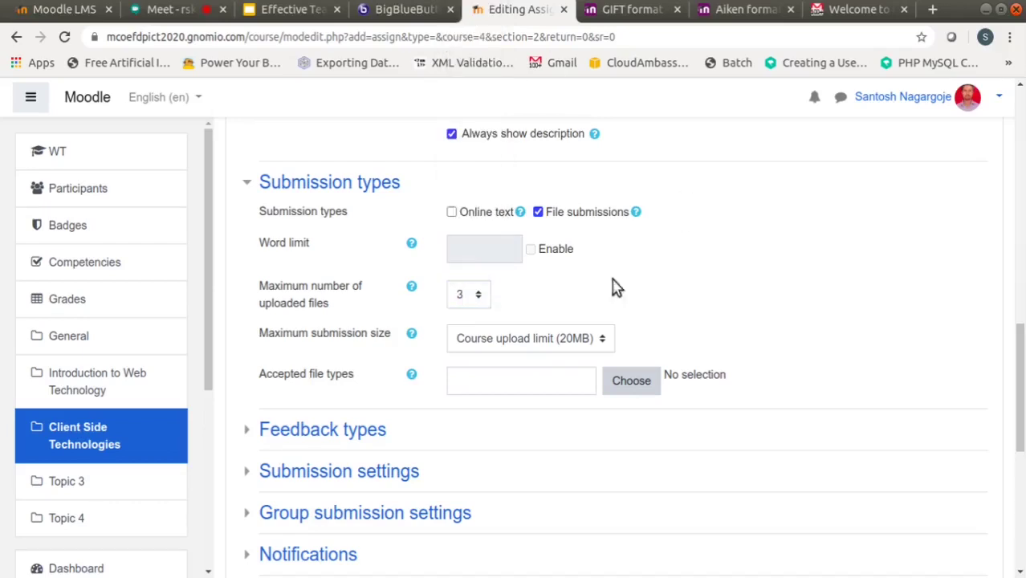
click(478, 298)
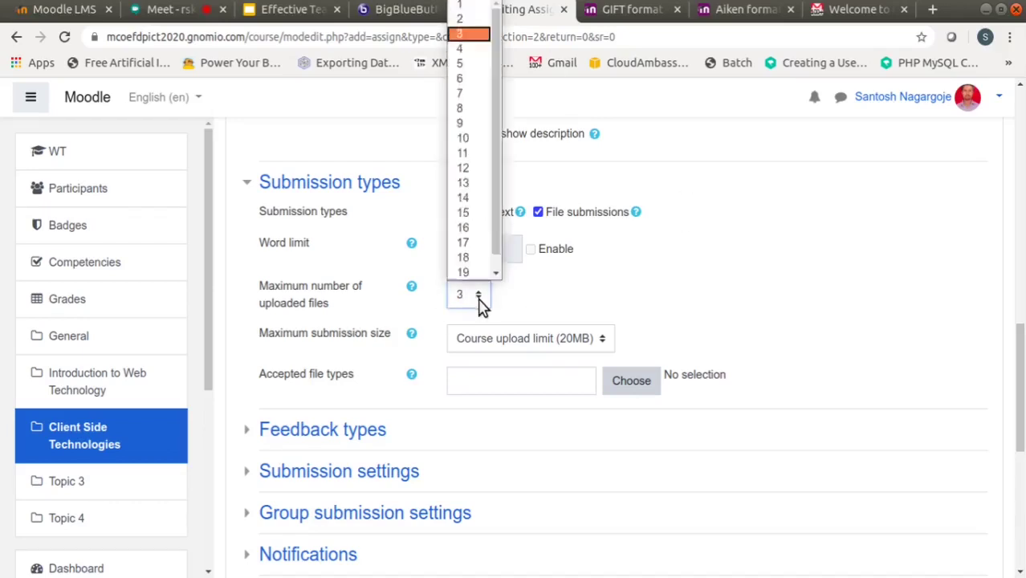
click(467, 50)
Set .pdf as the only accepted file type.
drag(1021, 390, 1020, 452)
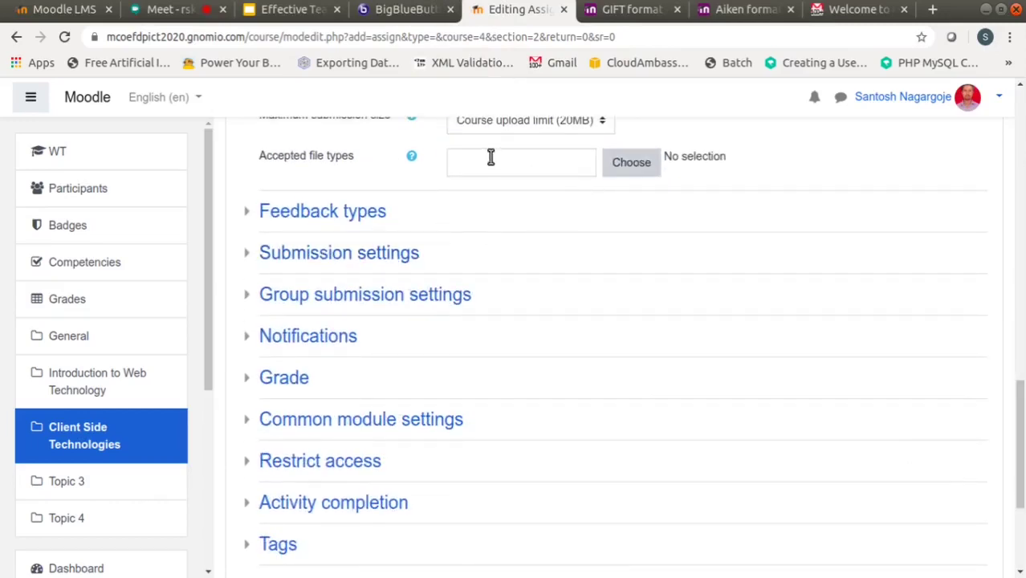
click(542, 163)
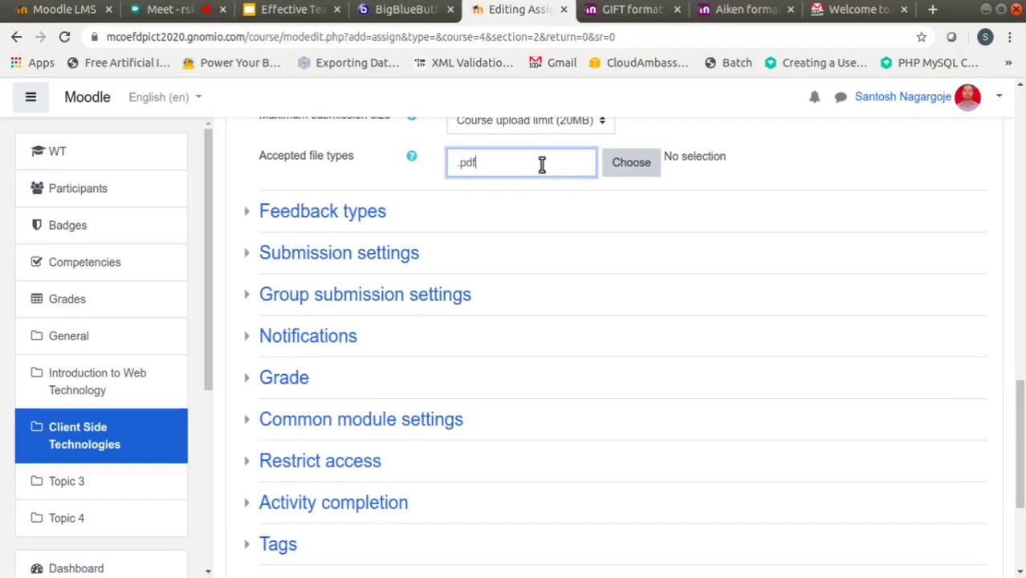
click(792, 196)
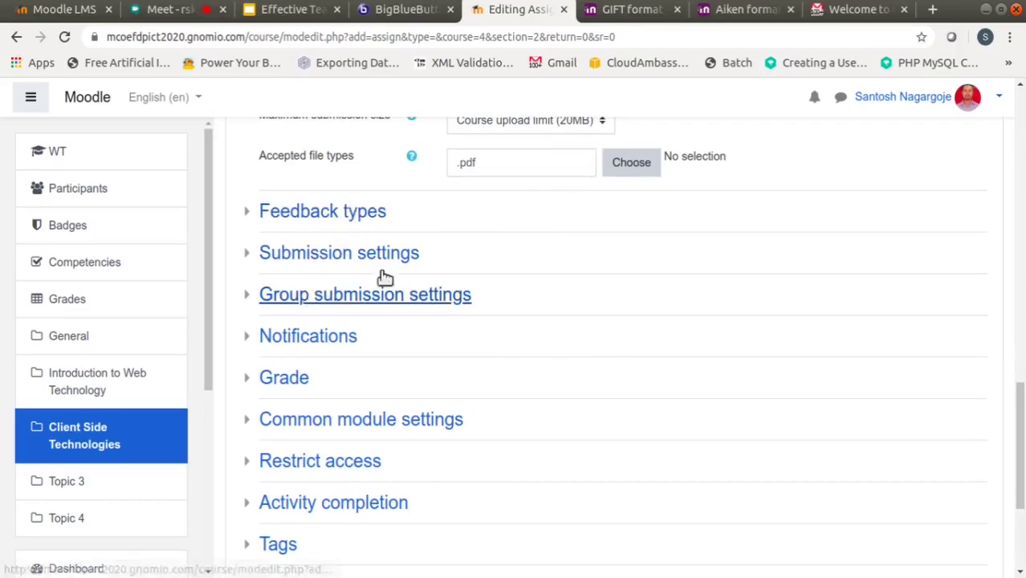
drag(1019, 412, 1019, 429)
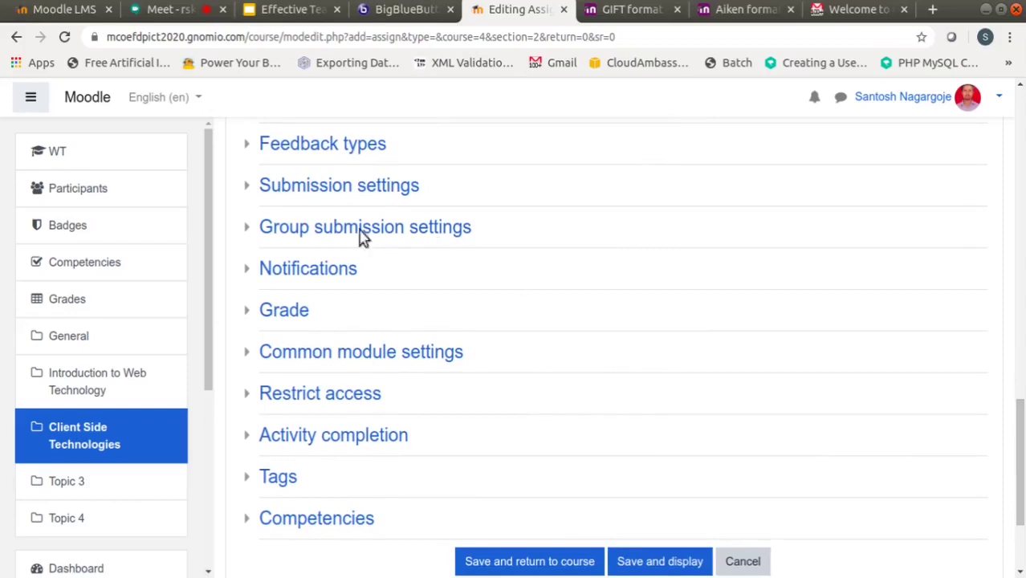
click(360, 147)
click(361, 148)
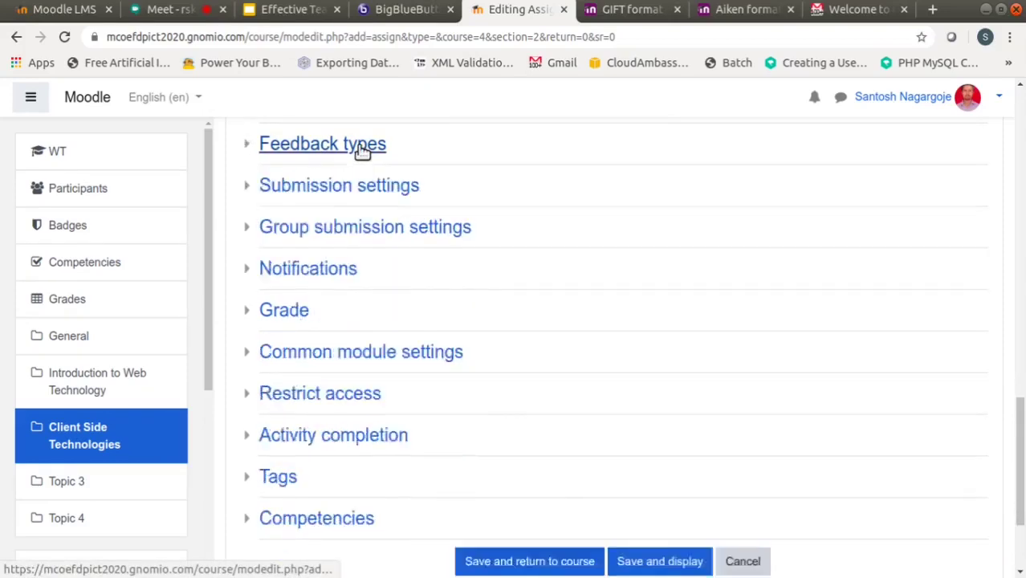
Keep maximum grade 10, set grade to pass to 4, then save and display the assignment.
click(294, 311)
click(542, 462)
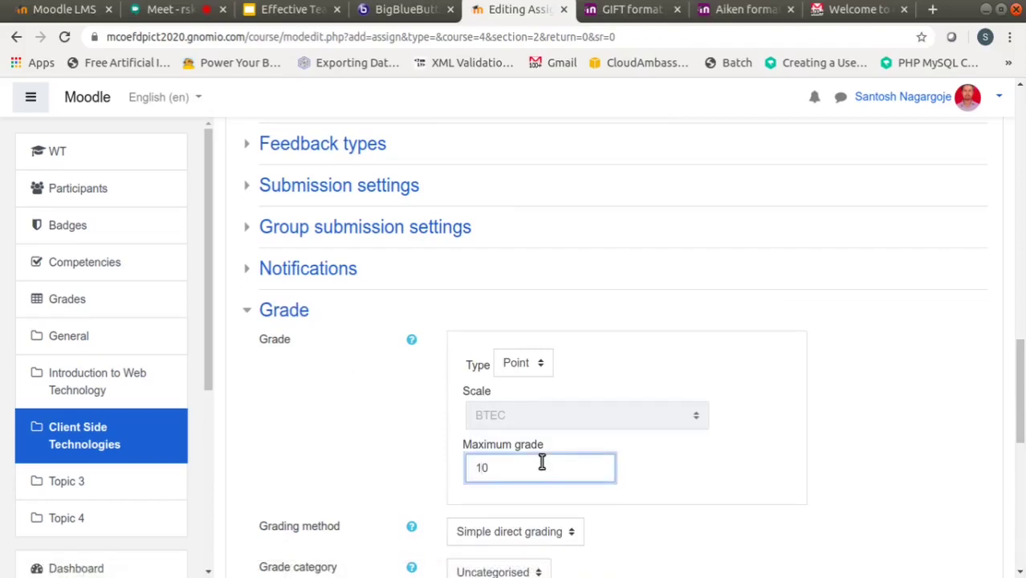
click(873, 451)
drag(1020, 429, 1021, 503)
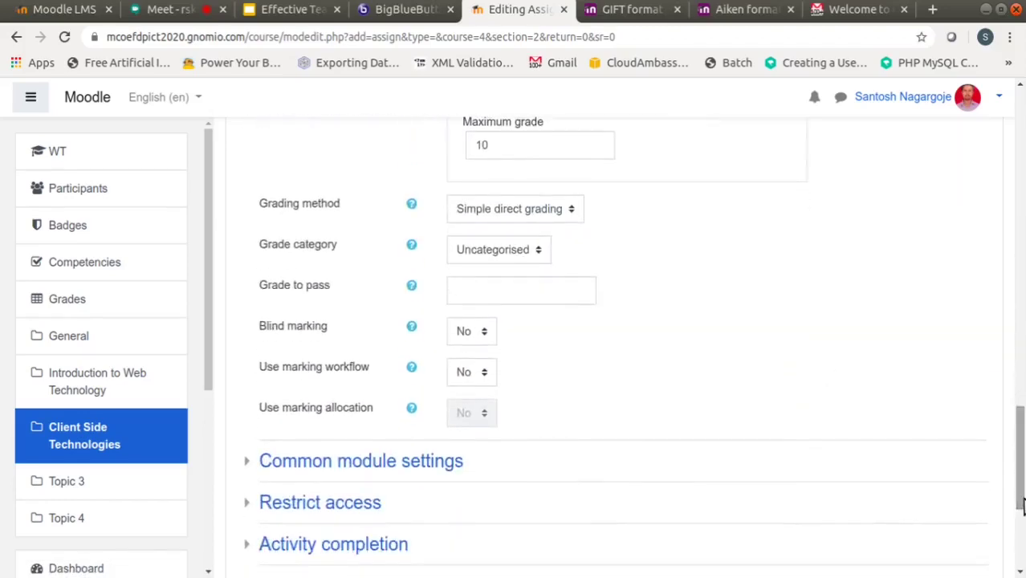
click(547, 290)
text(4)
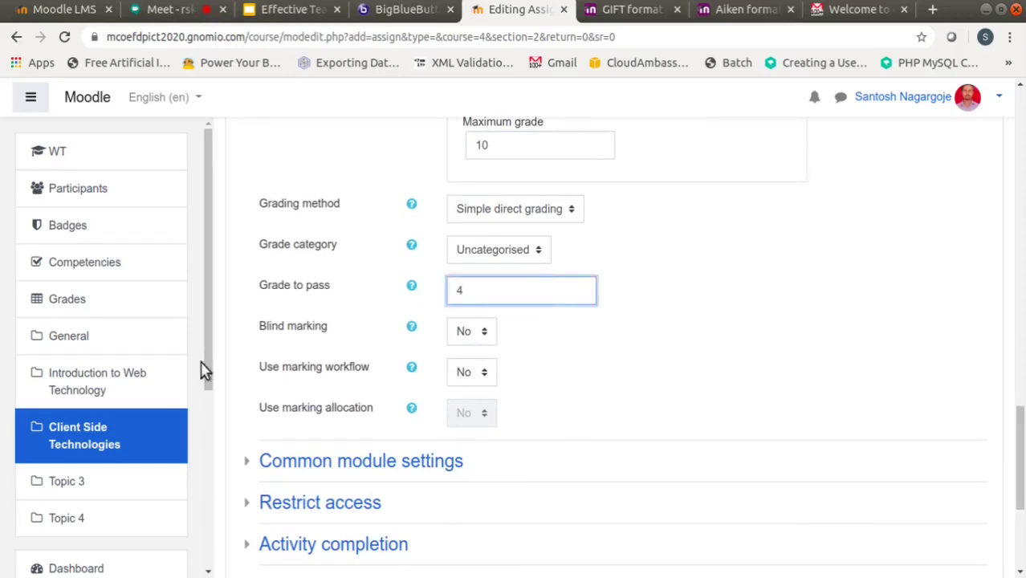
click(478, 337)
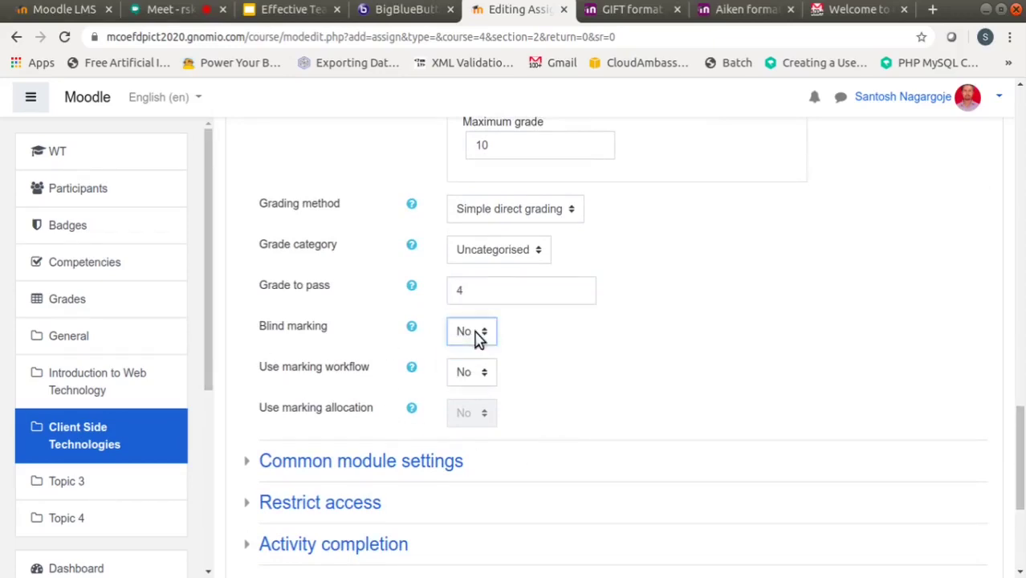
drag(1021, 442, 1022, 473)
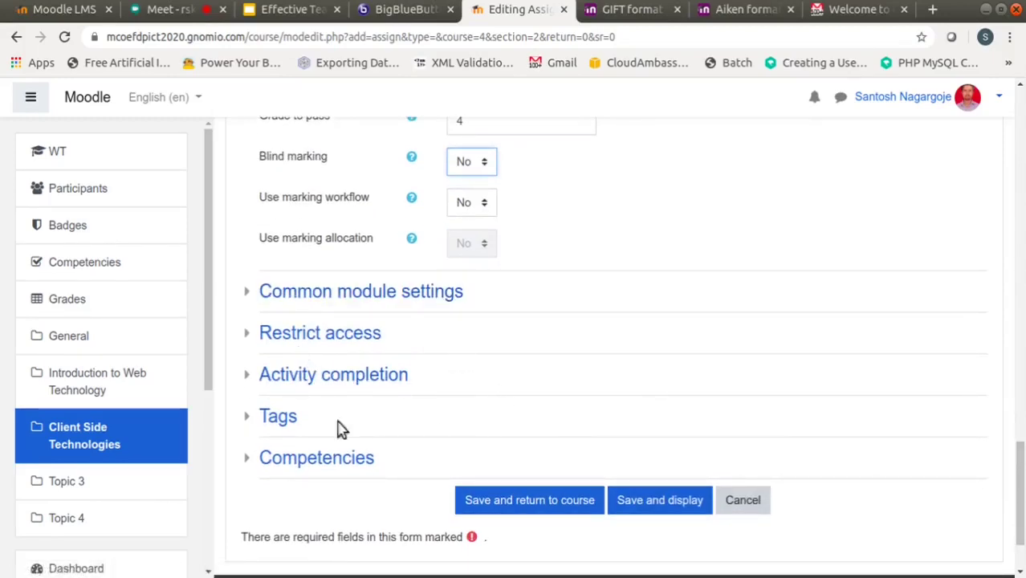
click(672, 498)
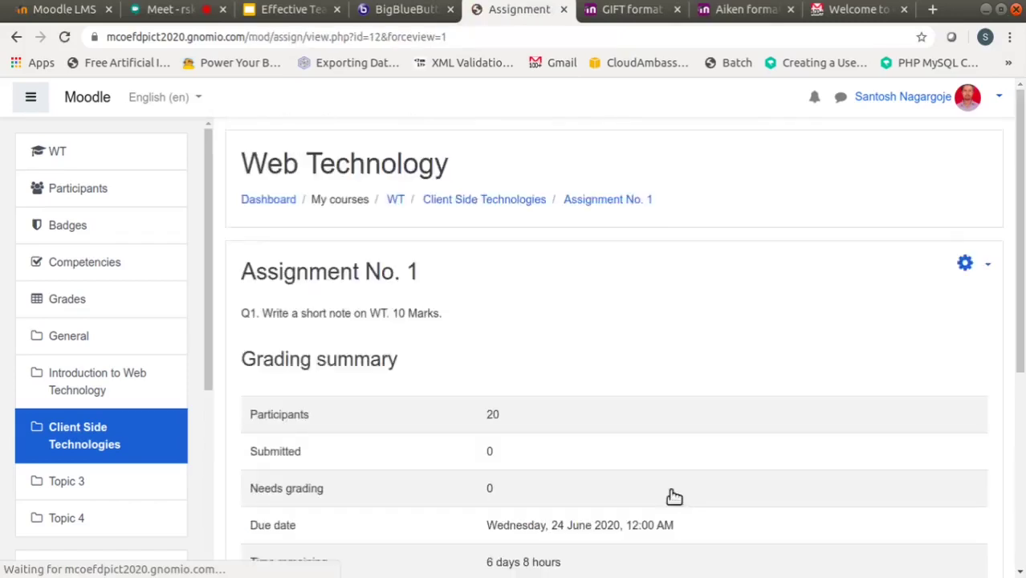
Launch the grader from the Assignment No. 1 Grading summary.
drag(1017, 319, 1020, 428)
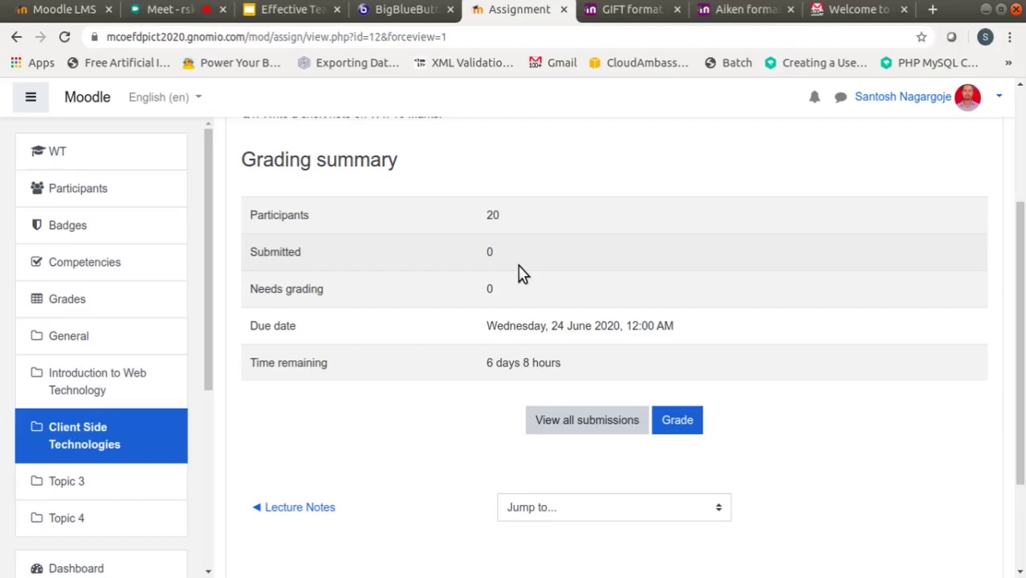
click(679, 421)
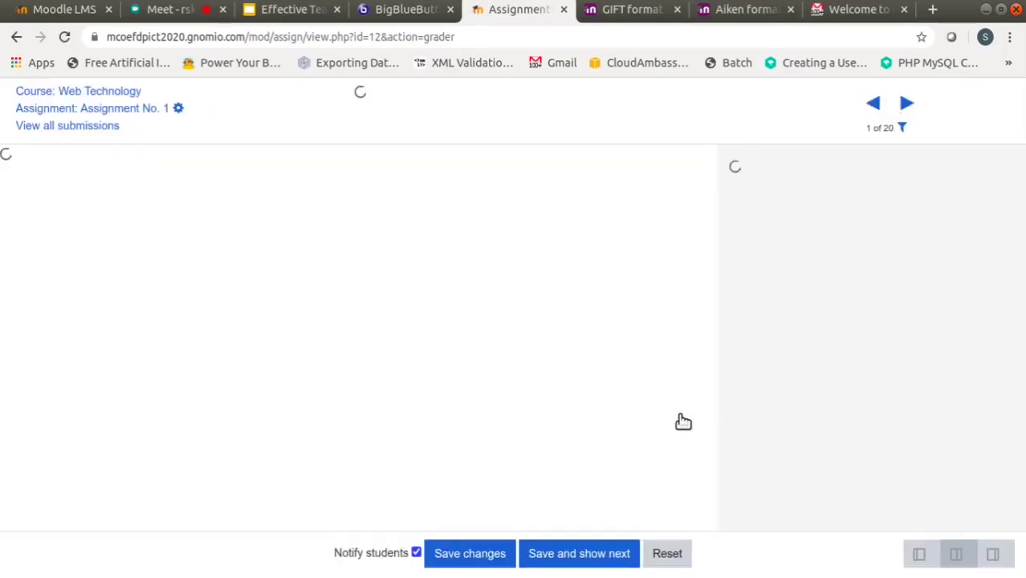
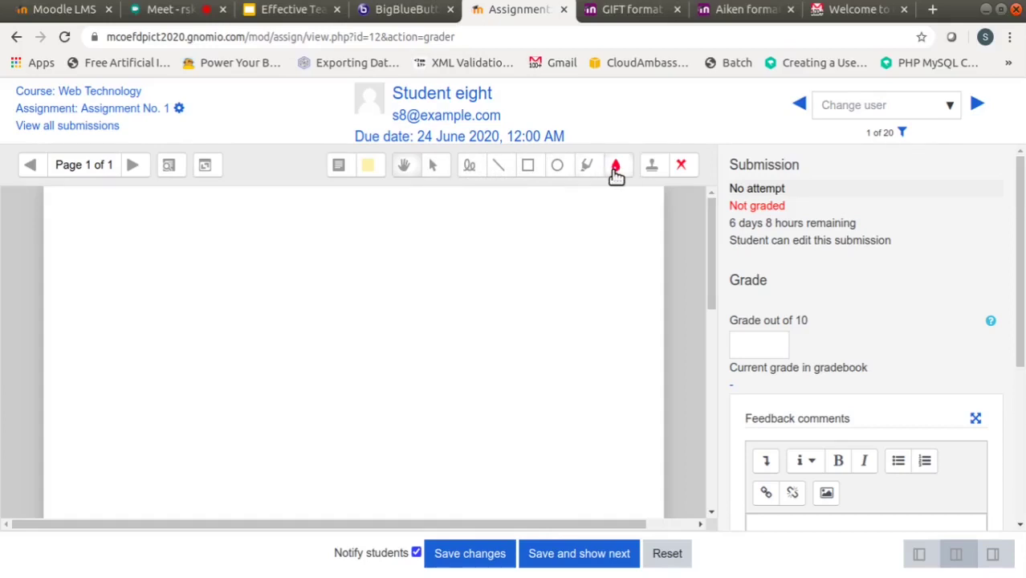
Stamp a green tick onto the student's submission page.
click(681, 170)
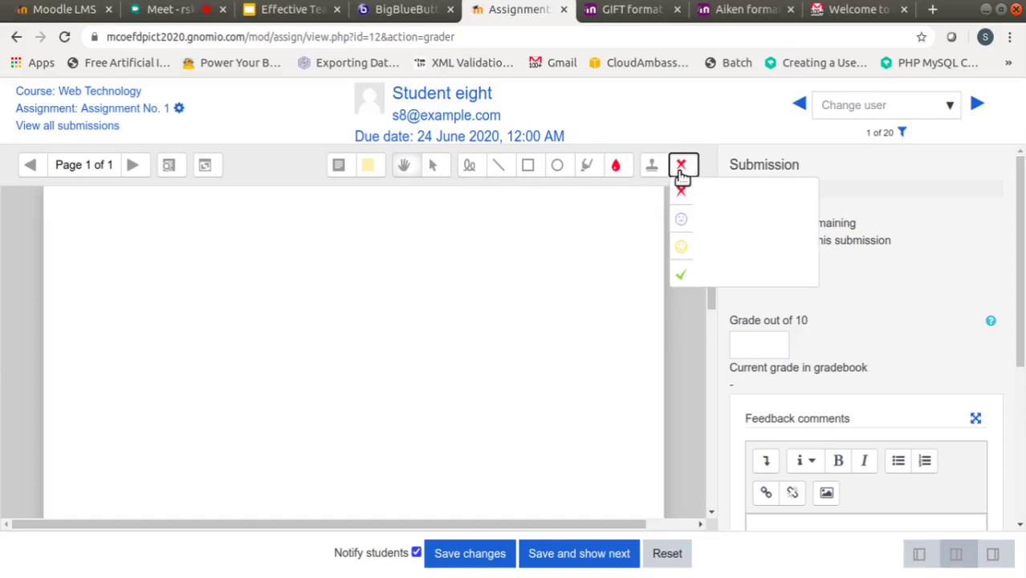
click(688, 276)
click(111, 317)
Grade the submission 6 out of 10, save it and move to the next student.
click(763, 343)
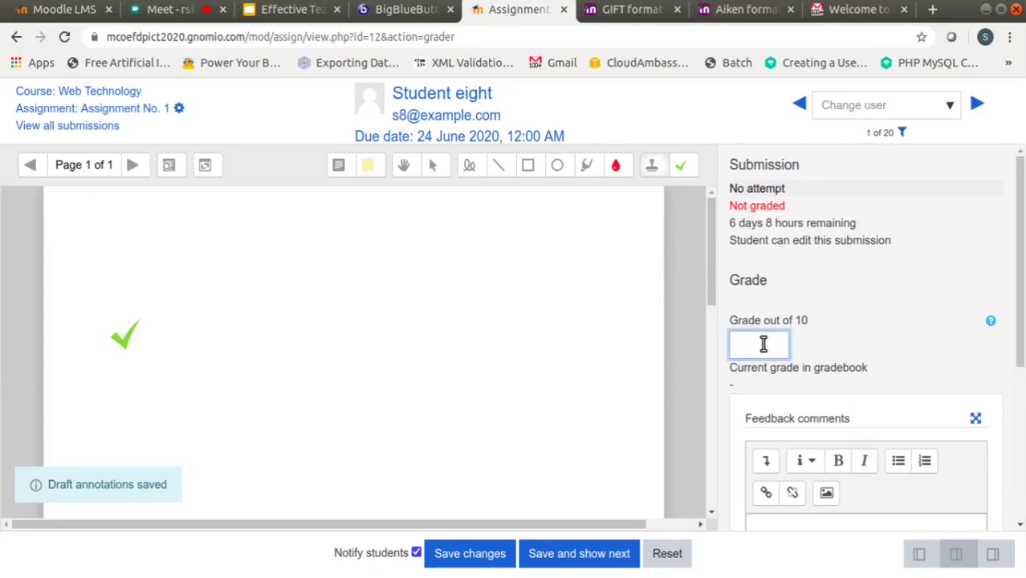
text(6)
scroll(971, 361, down, 1)
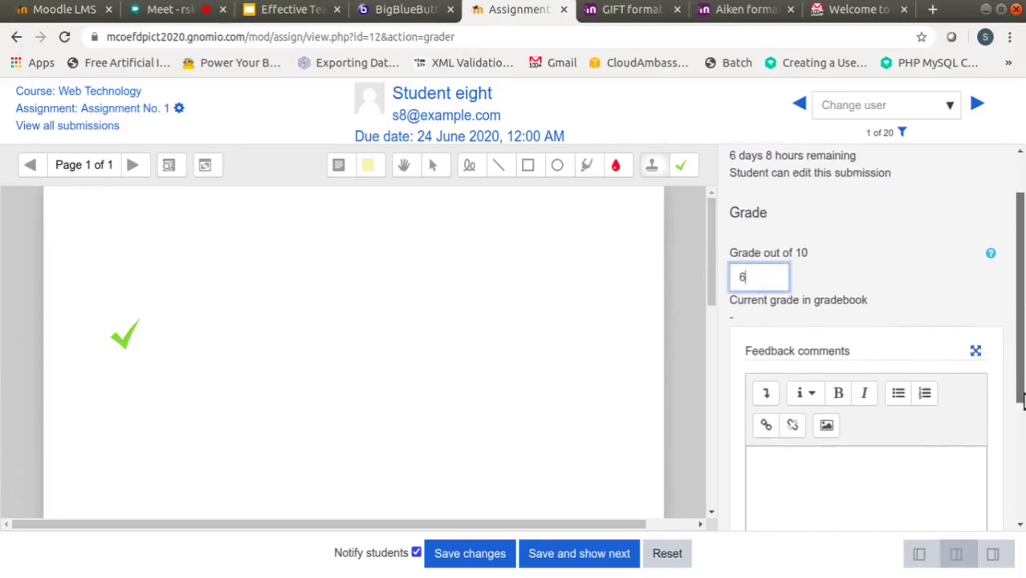
click(795, 465)
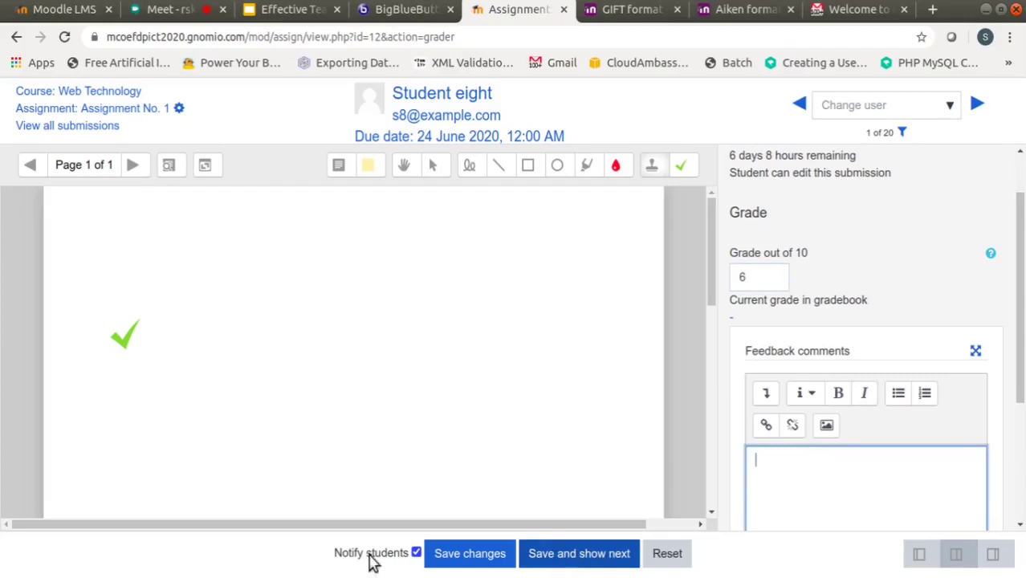
click(543, 565)
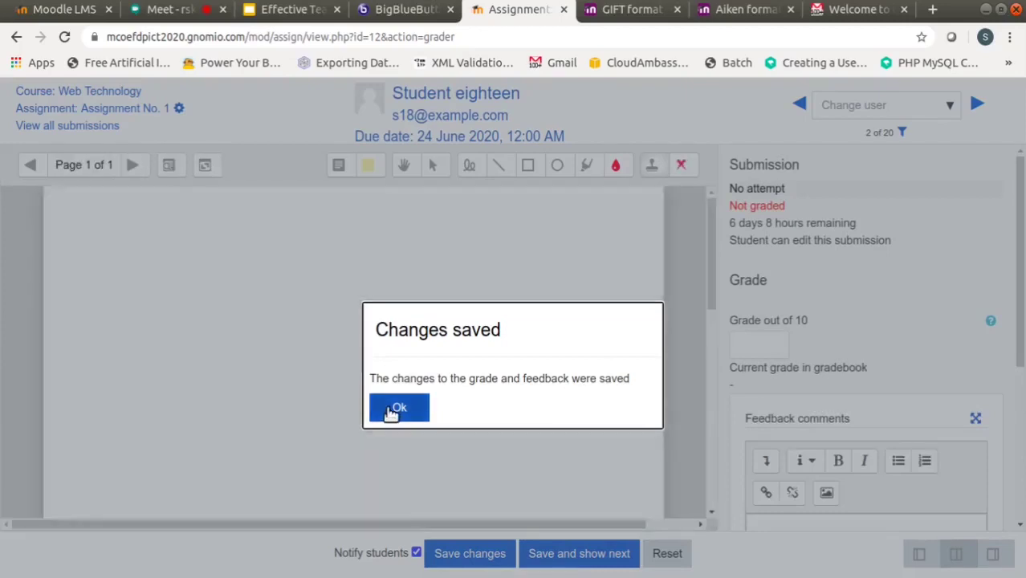
click(394, 408)
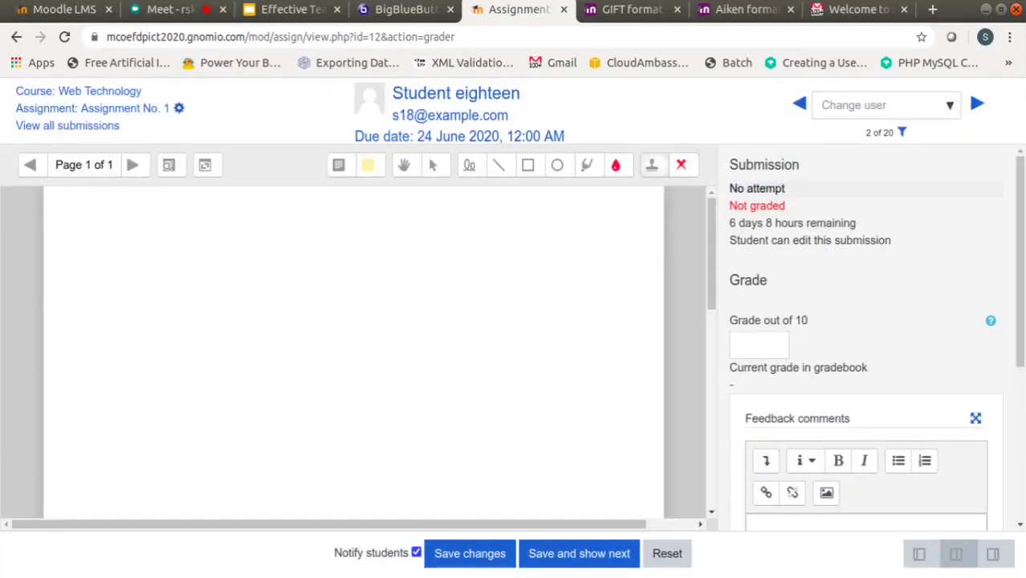
From the Web Technology course page, add a Quiz activity to Client Side Technologies.
click(114, 93)
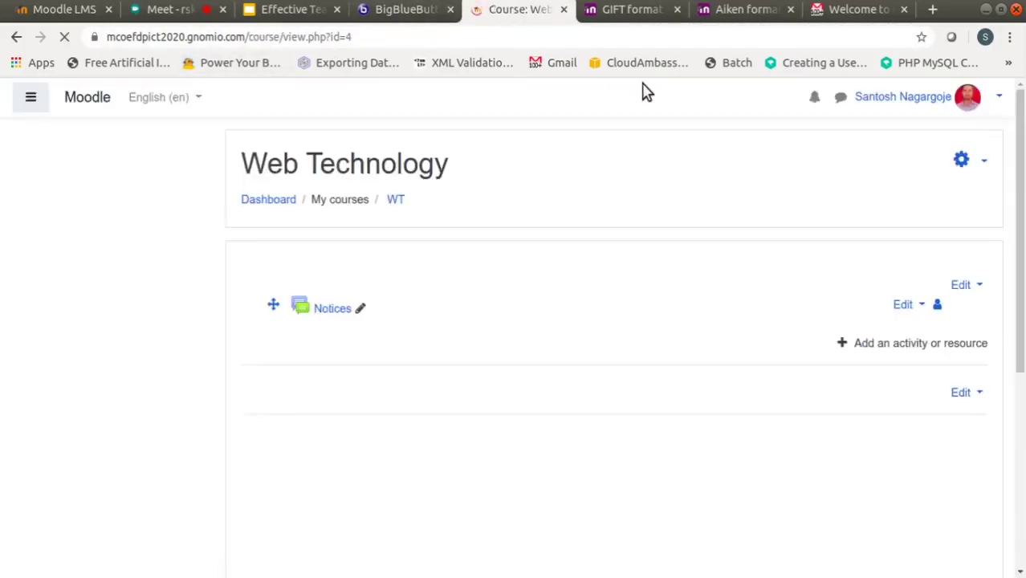
drag(1022, 138, 1023, 338)
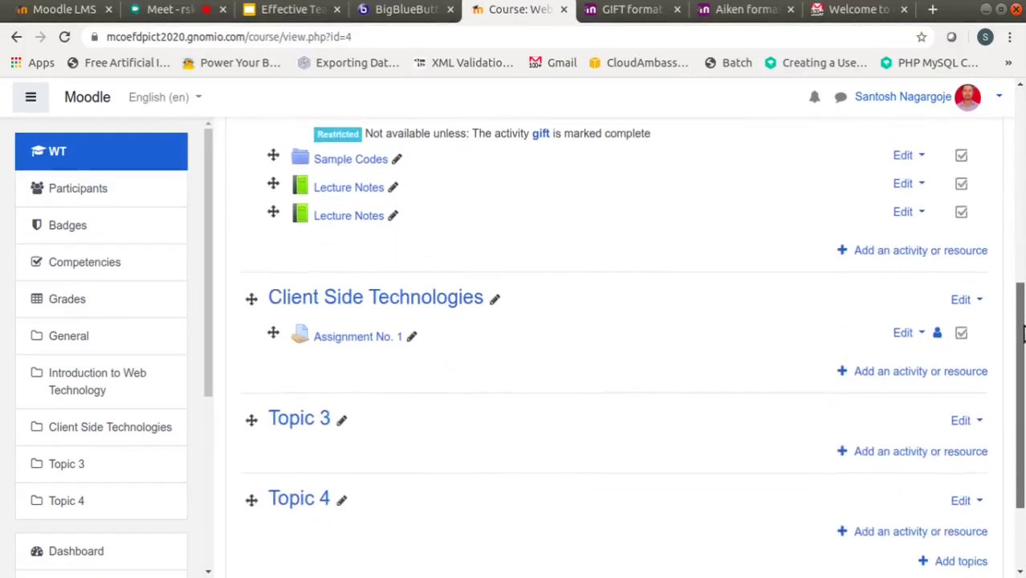
click(869, 369)
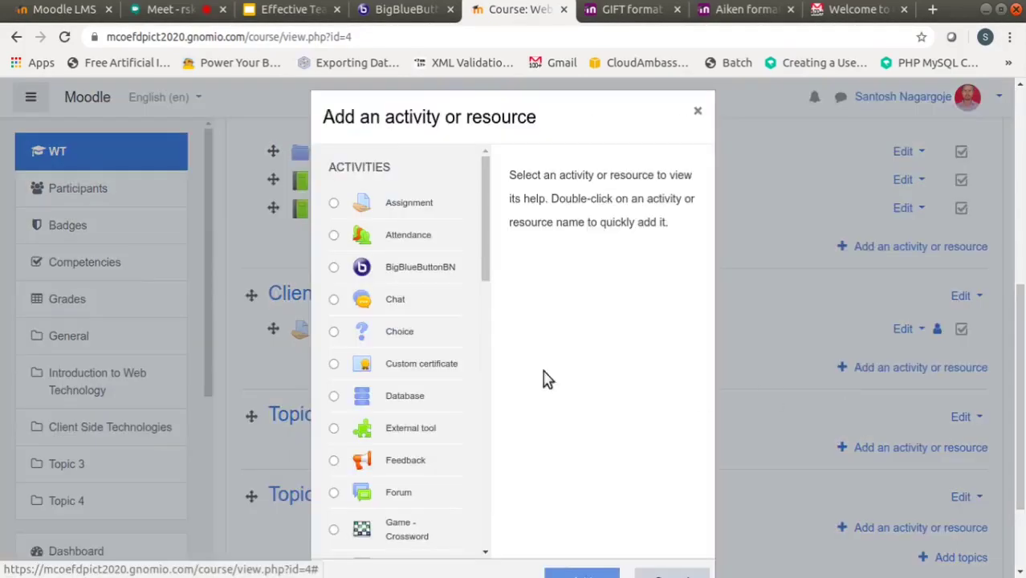
drag(485, 256, 480, 424)
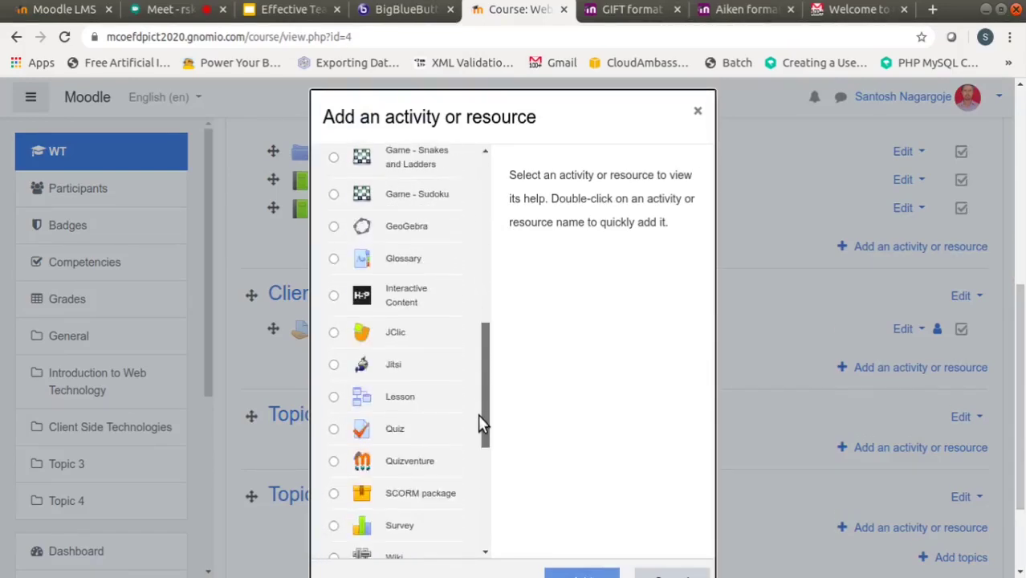
double_click(394, 428)
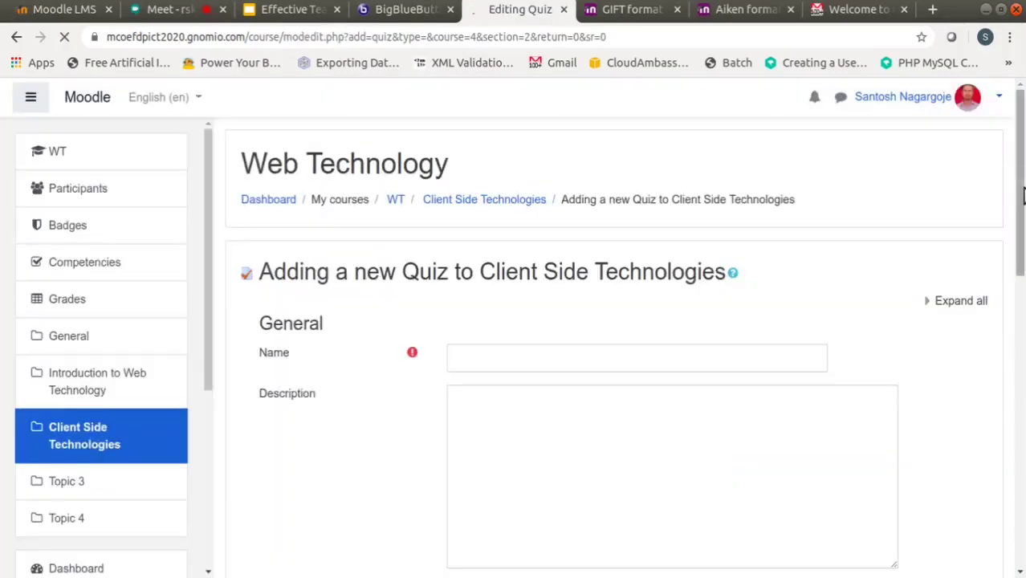
Name the quiz MCQ and enable a 20-minute time limit.
drag(1022, 205, 1023, 232)
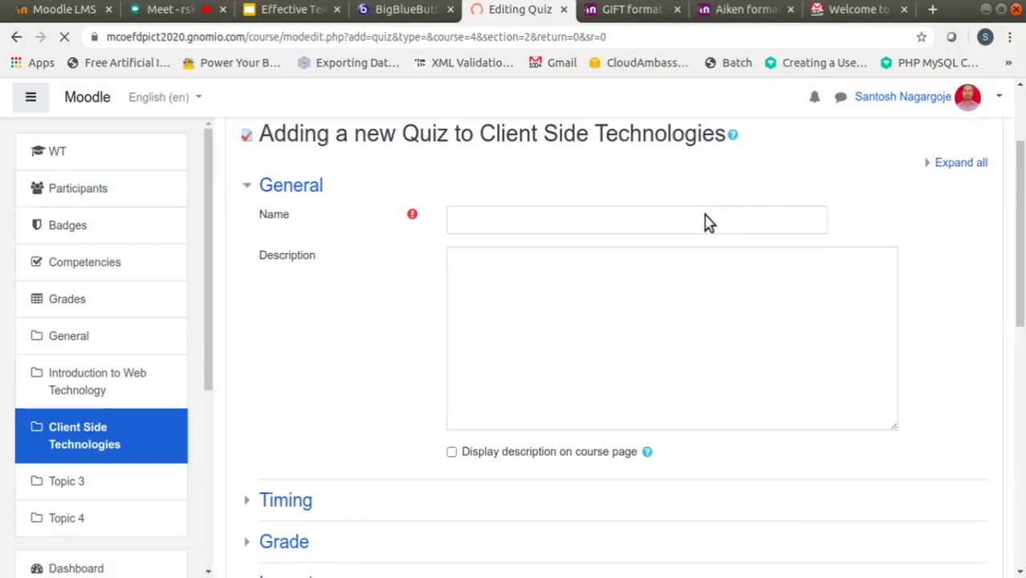
click(656, 241)
text(MCQ Test-1)
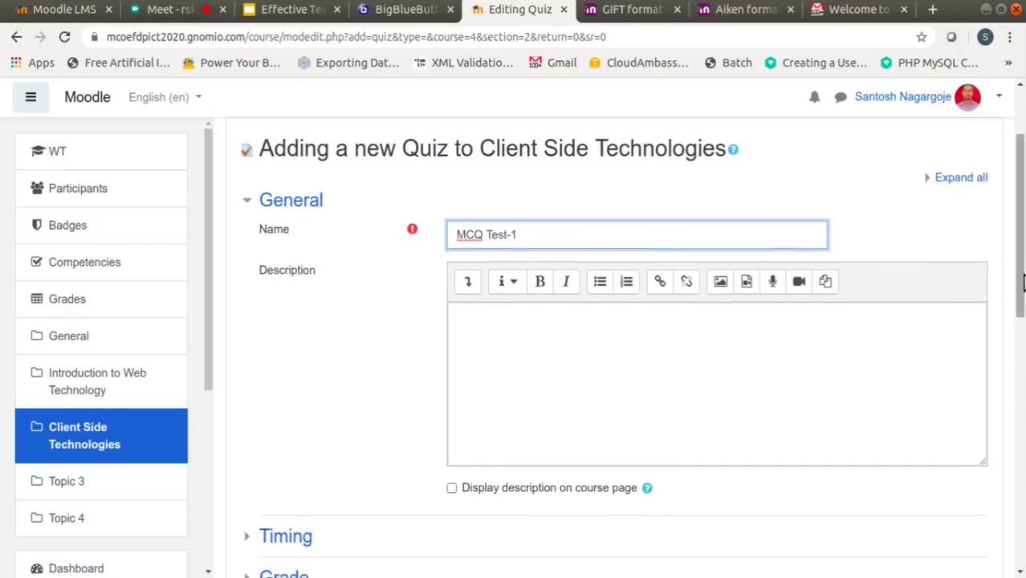
scroll(542, 219, down, 5)
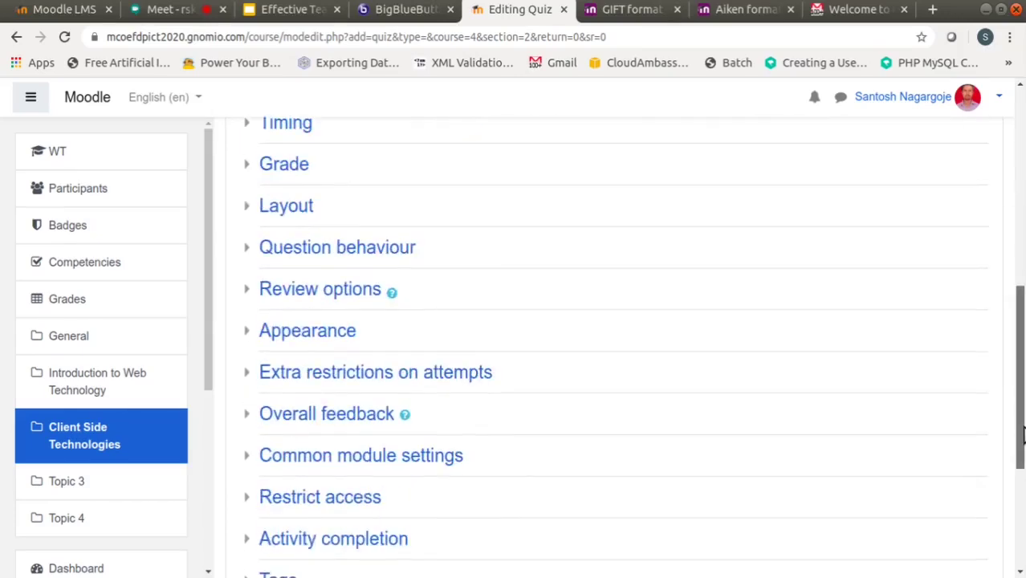
click(300, 126)
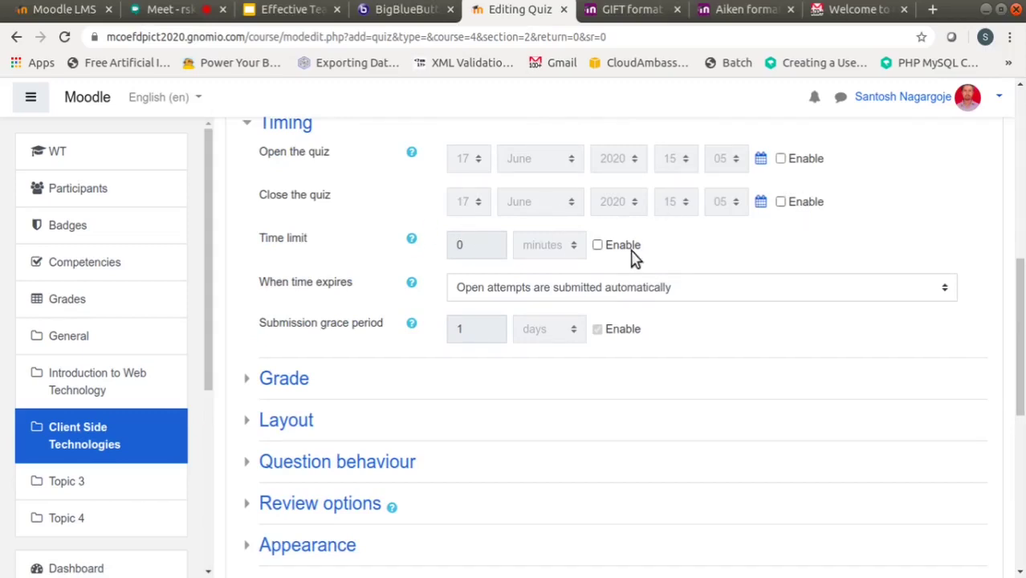
click(598, 245)
double_click(500, 248)
click(556, 343)
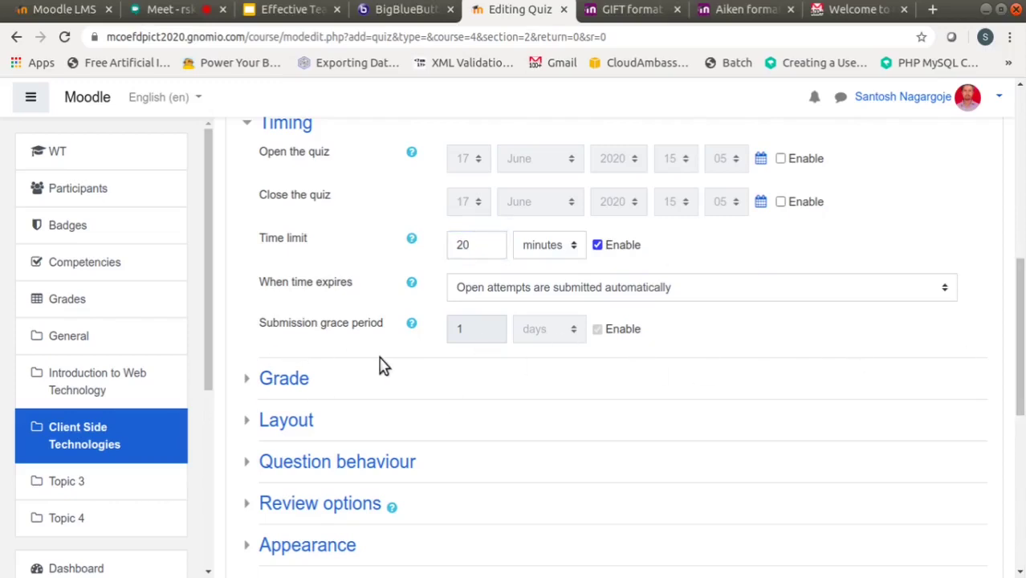
Set the grade to pass to 4 and allow only 1 attempt.
click(280, 381)
scroll(1023, 402, down, 4)
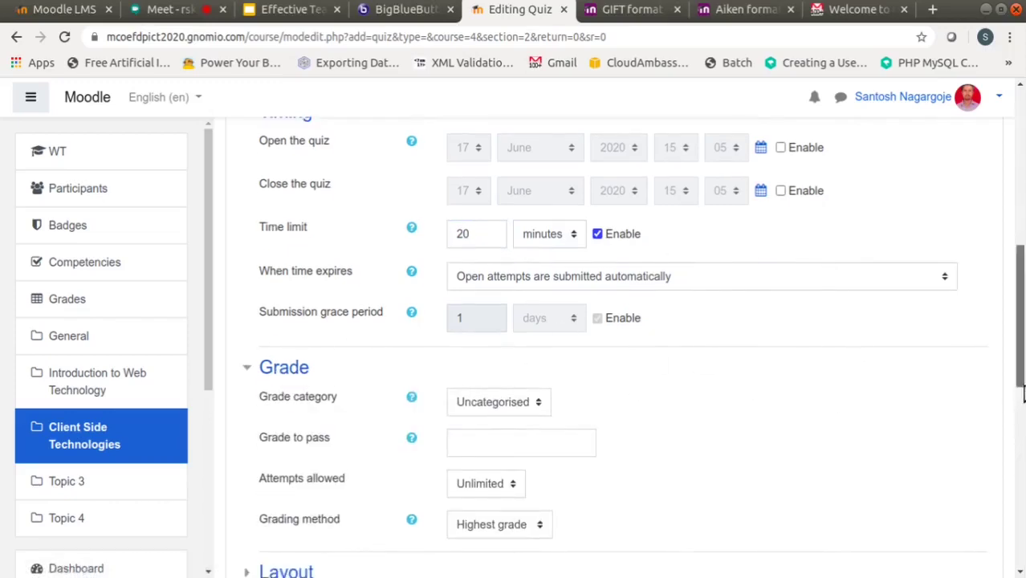
click(564, 295)
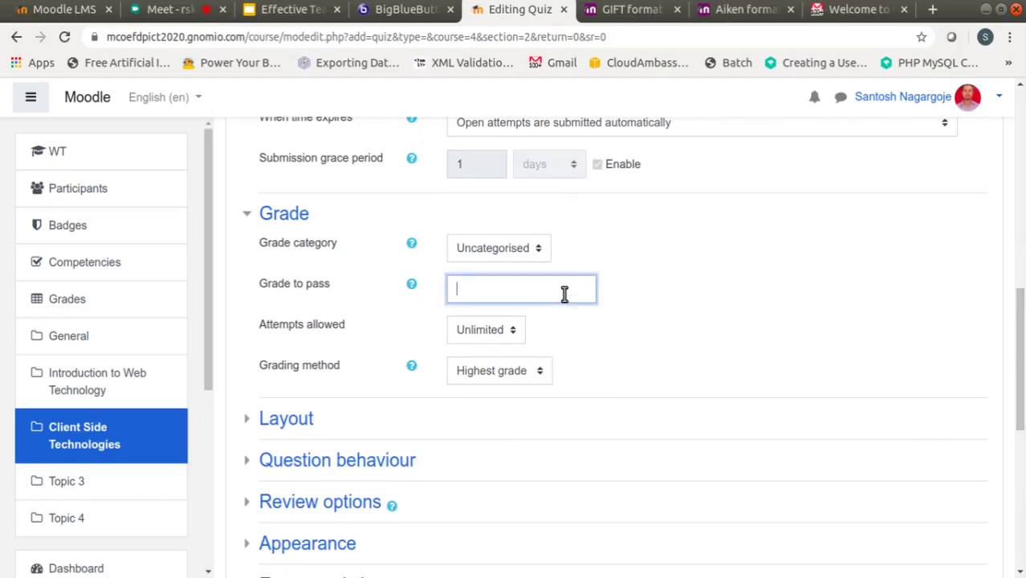
text(4)
drag(1021, 341, 1021, 383)
click(491, 143)
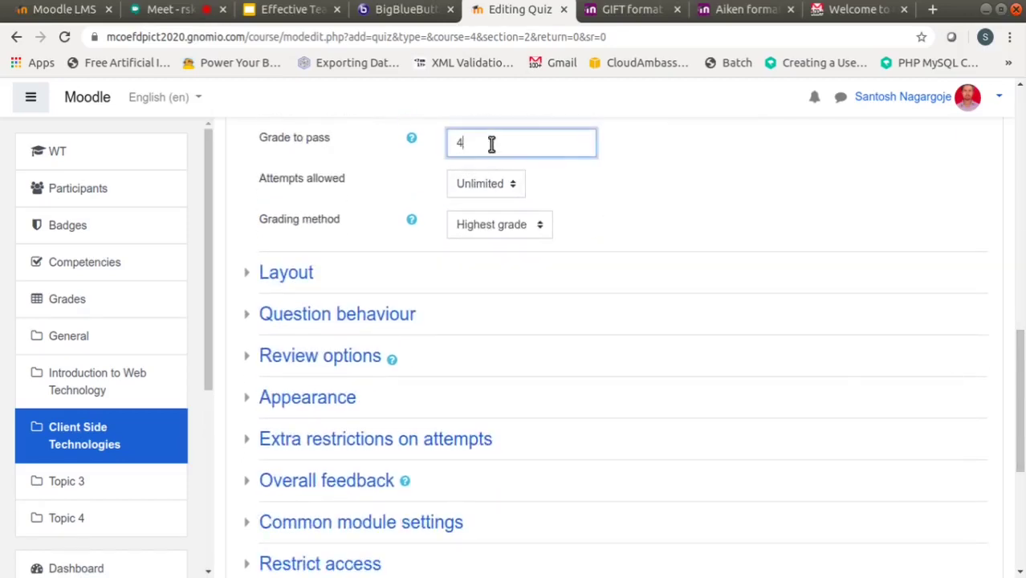
click(496, 189)
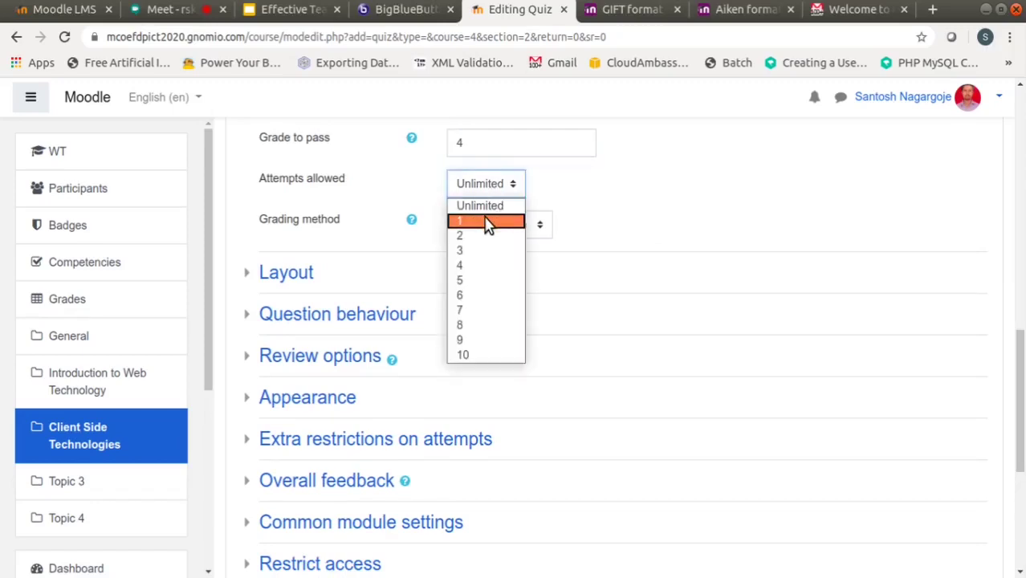
click(487, 222)
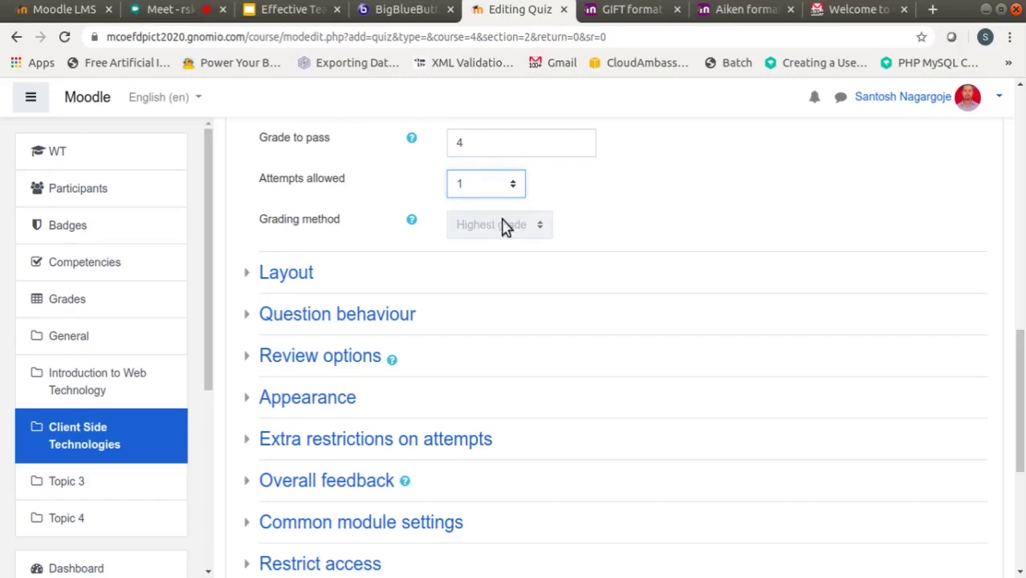
Set the quiz layout to put every question on its own page.
click(287, 276)
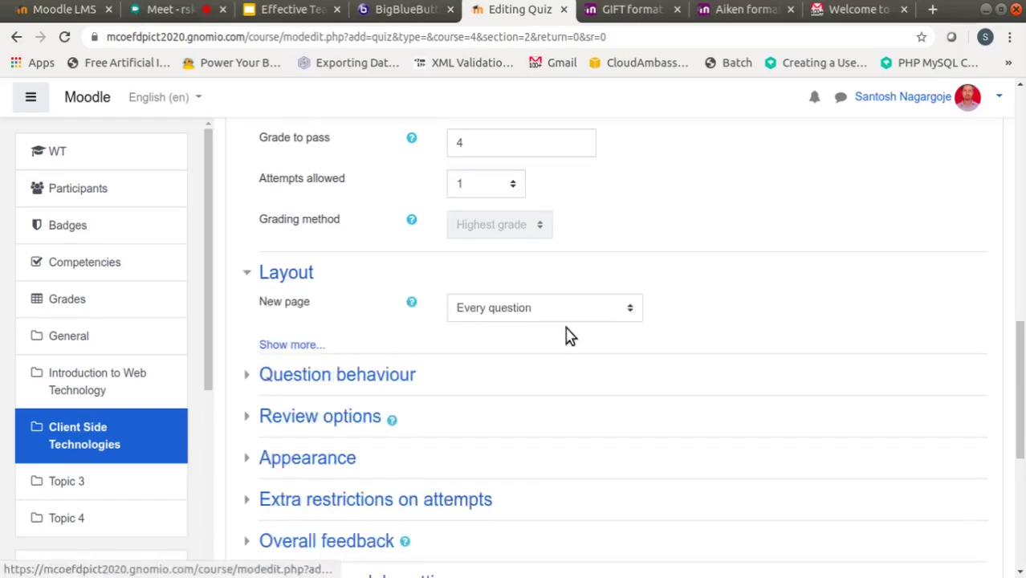
click(481, 321)
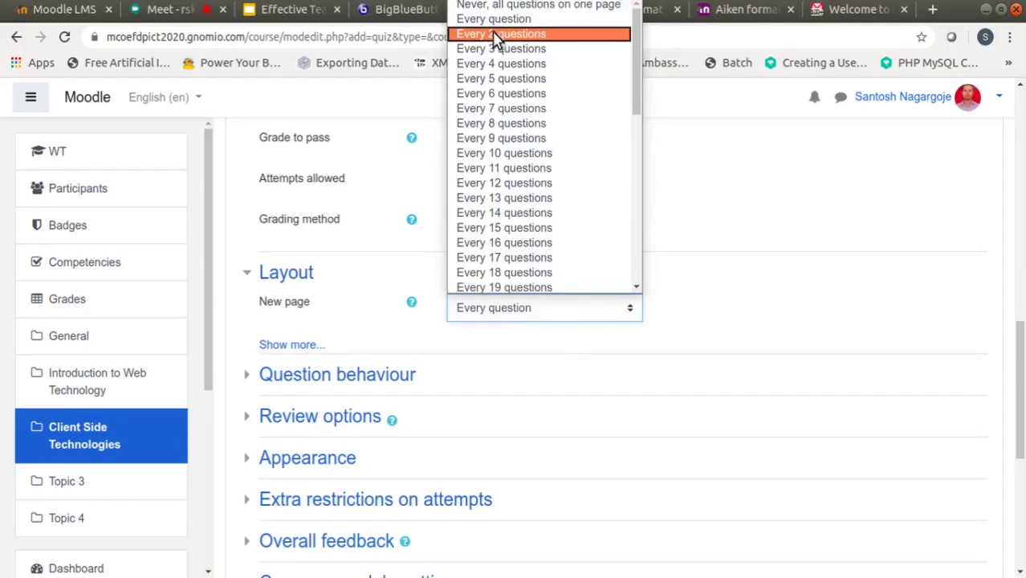
click(545, 21)
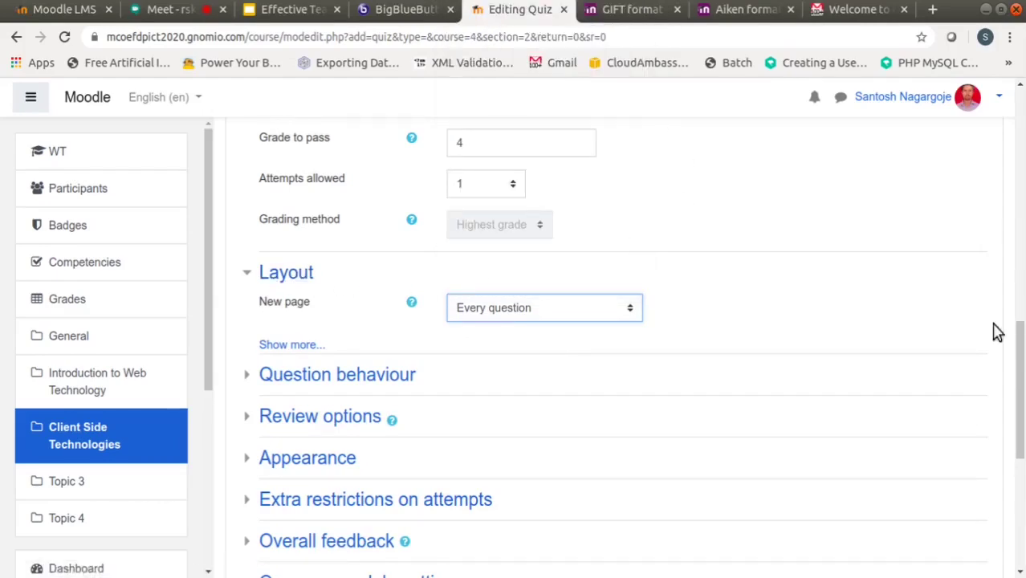
scroll(933, 308, down, 3)
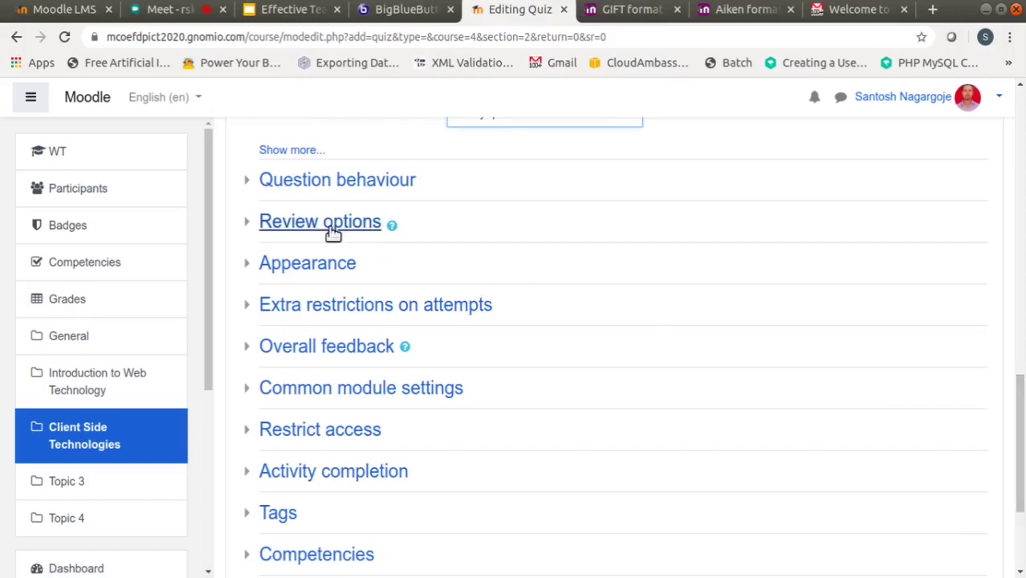
Untick Whether correct, Marks and Right answer for after the attempt and while the quiz is open.
click(318, 230)
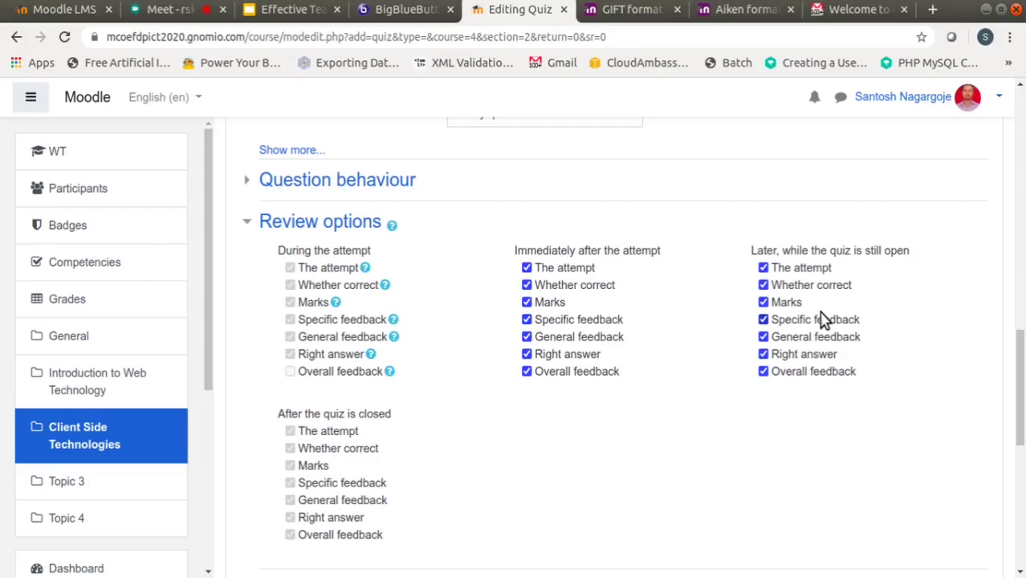
click(567, 290)
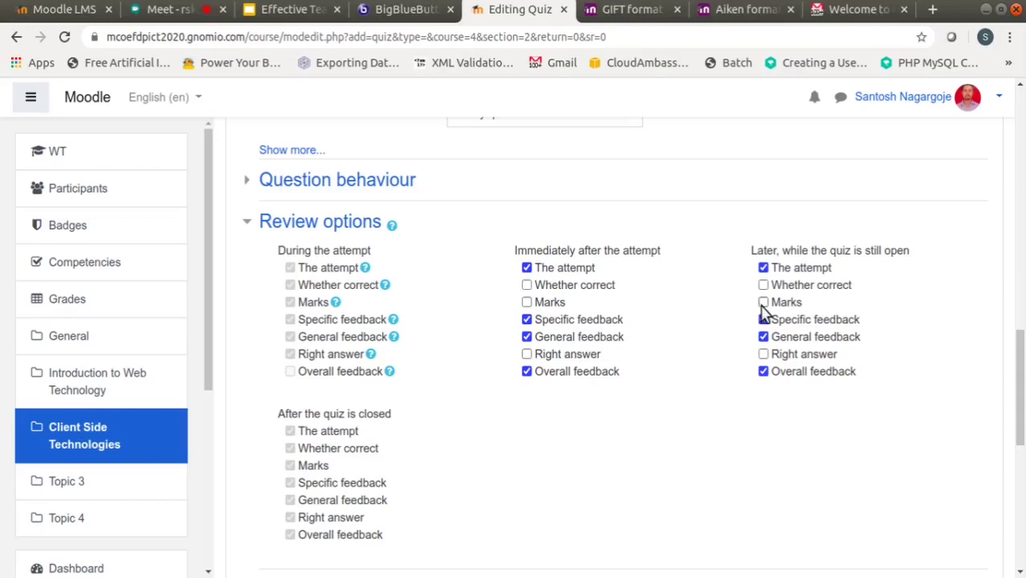
scroll(763, 313, down, 3)
scroll(371, 321, up, 4)
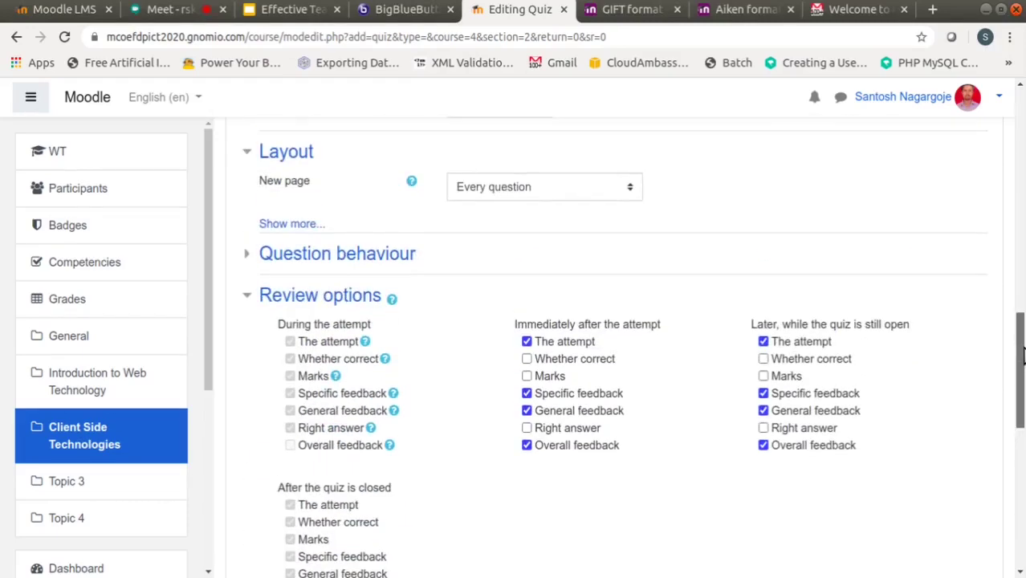
drag(1019, 409, 1021, 534)
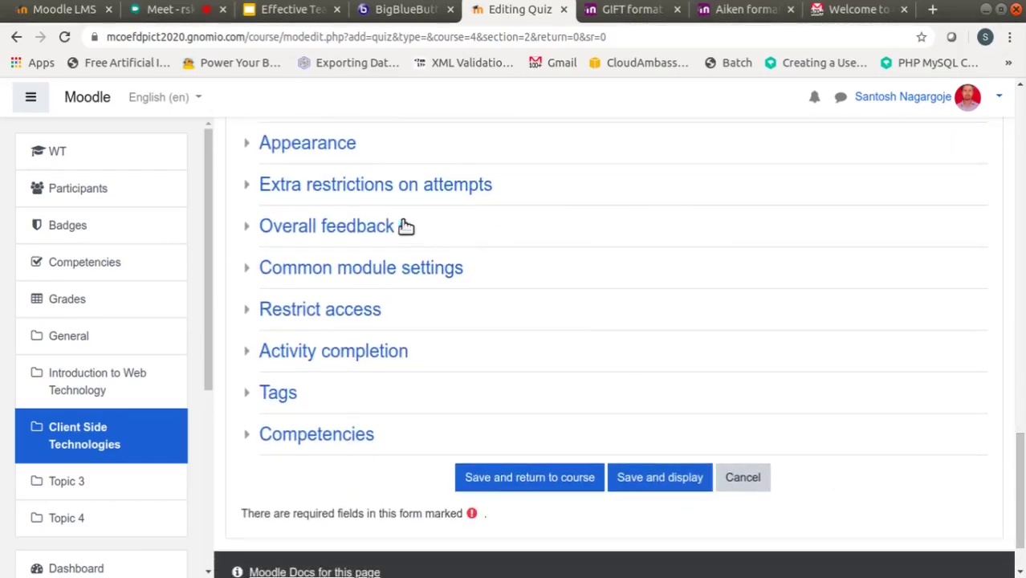
Leave the quiz password empty and save MCQ Test-1, displaying its quiz page.
click(398, 186)
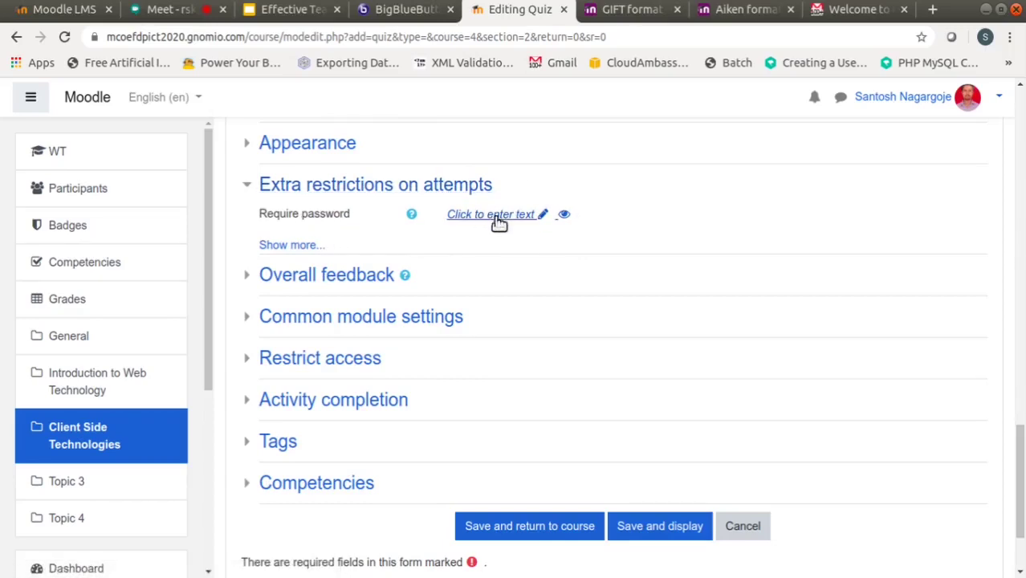
click(543, 217)
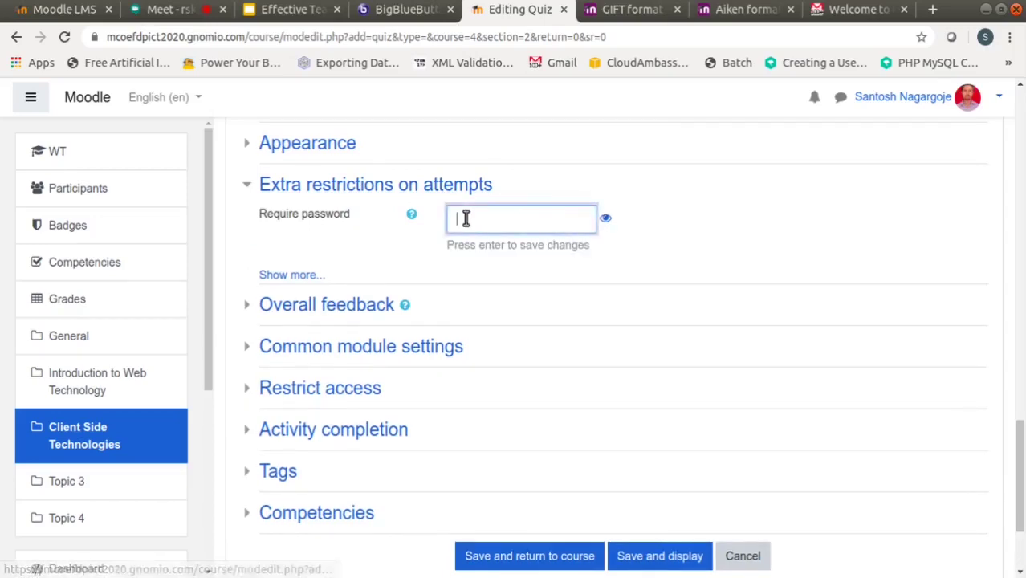
click(721, 270)
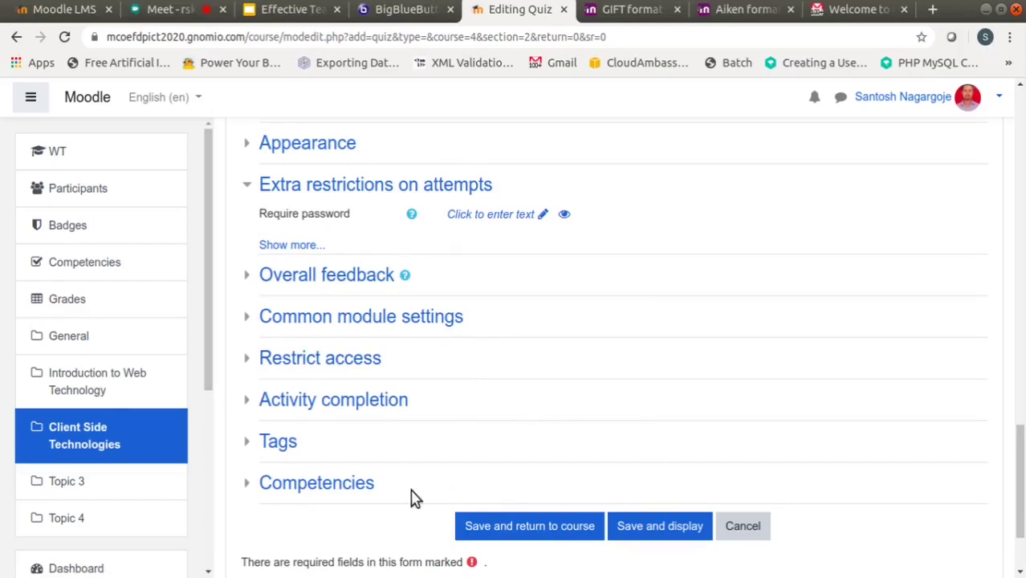
click(660, 534)
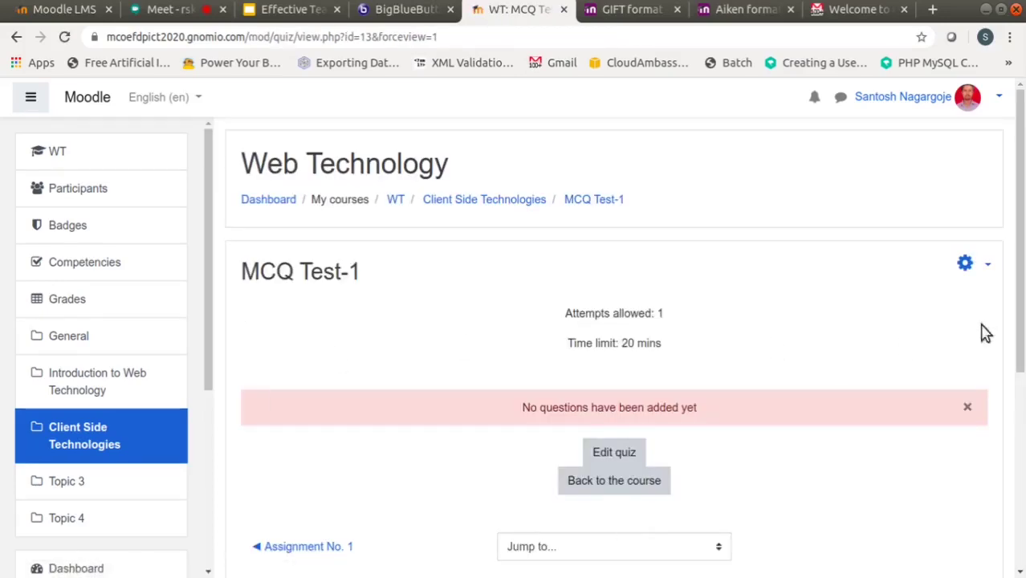
Add a new Multiple choice question from MCQ Test-1's question editing page.
scroll(1020, 240, down, 2)
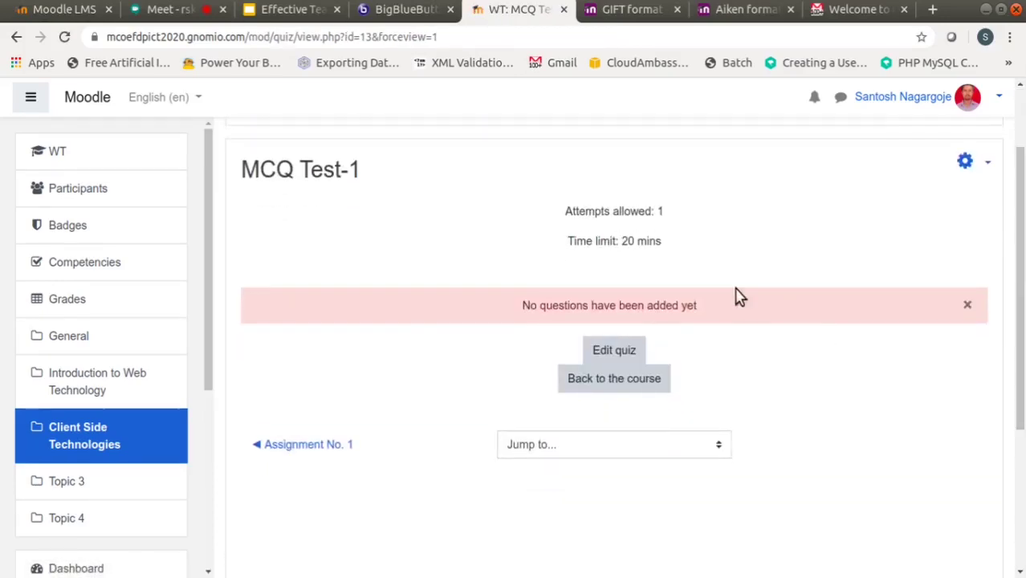
click(624, 353)
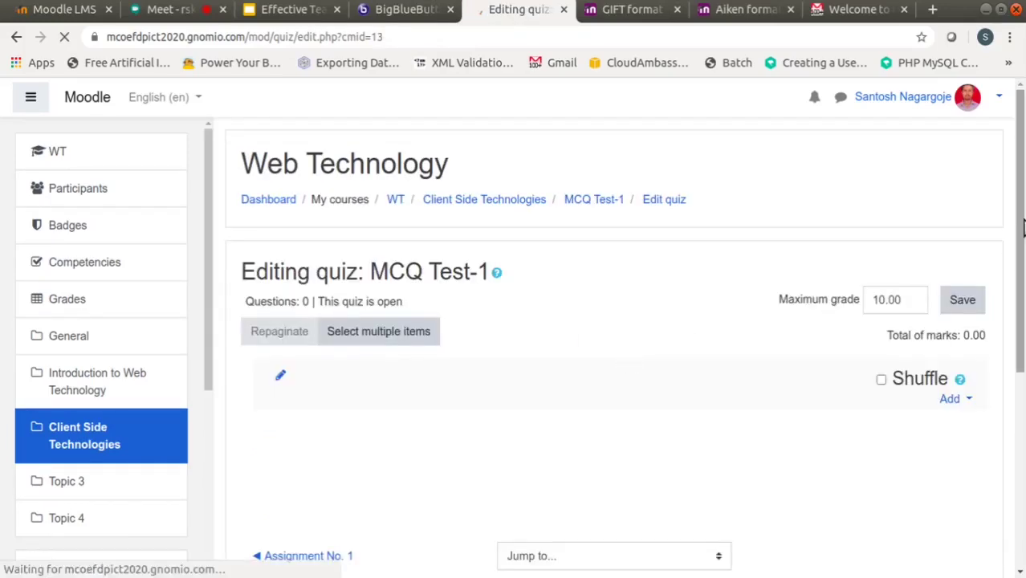
scroll(1021, 293, down, 2)
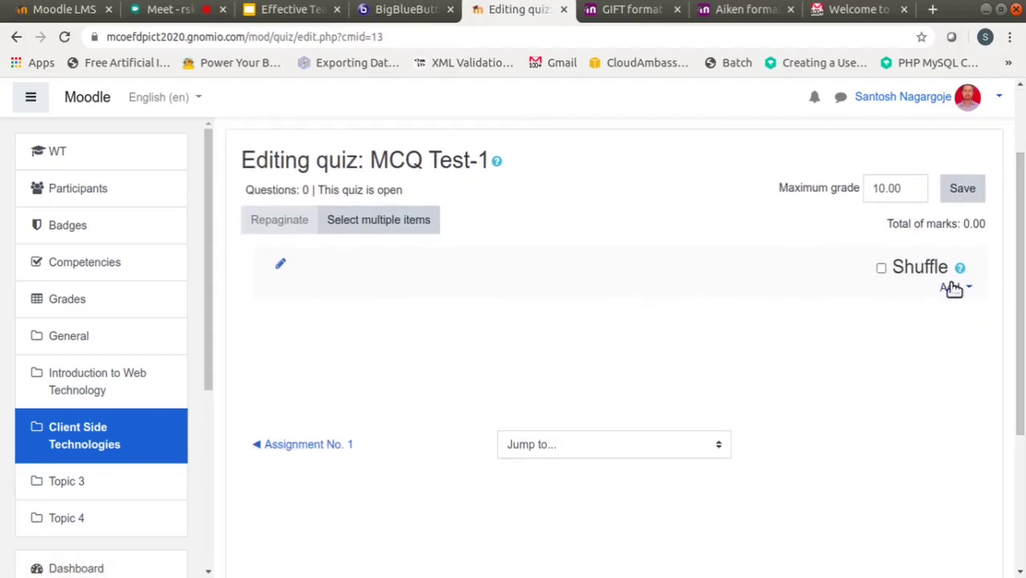
click(951, 289)
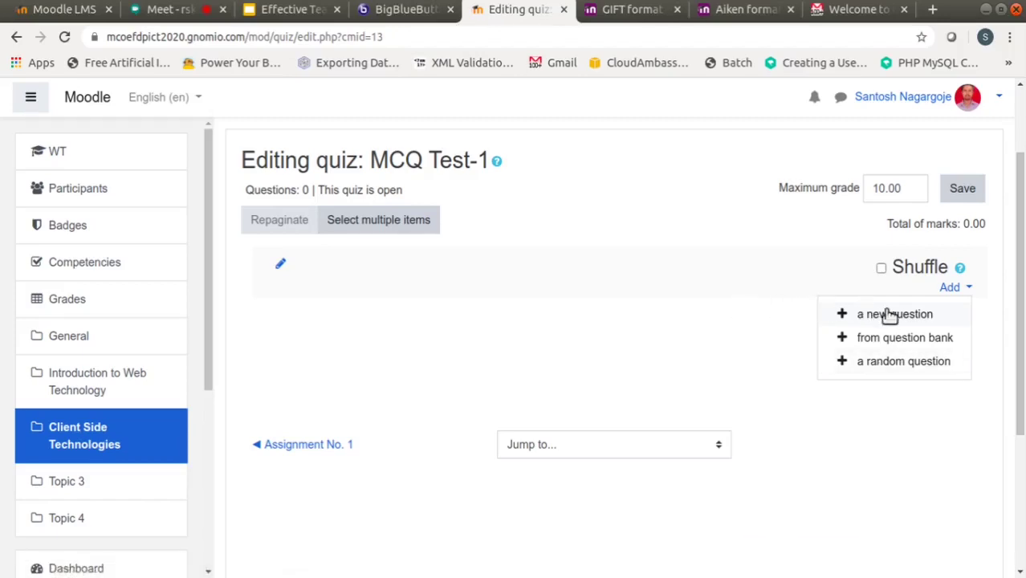
click(915, 318)
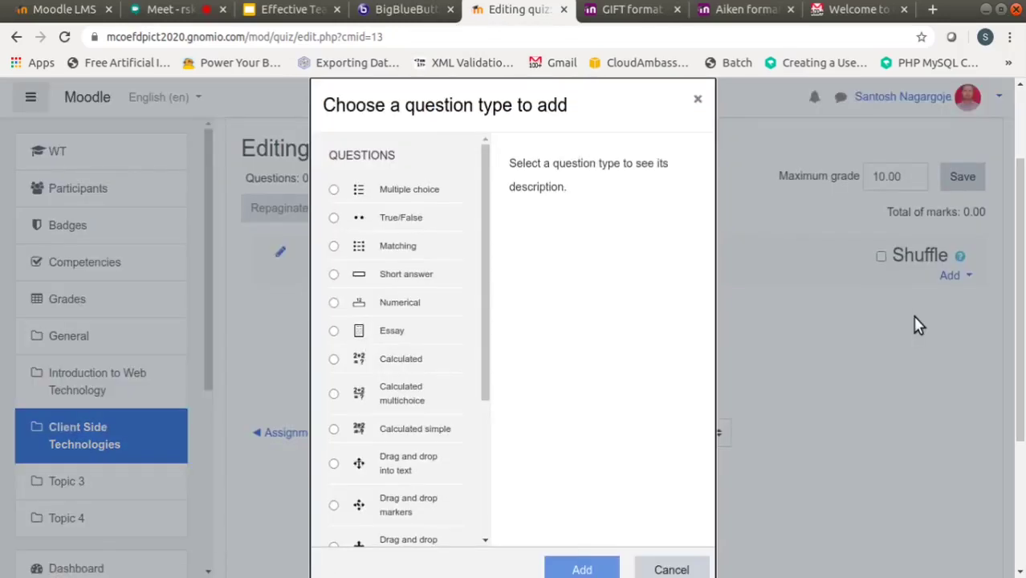
drag(480, 207, 486, 387)
drag(476, 311, 479, 134)
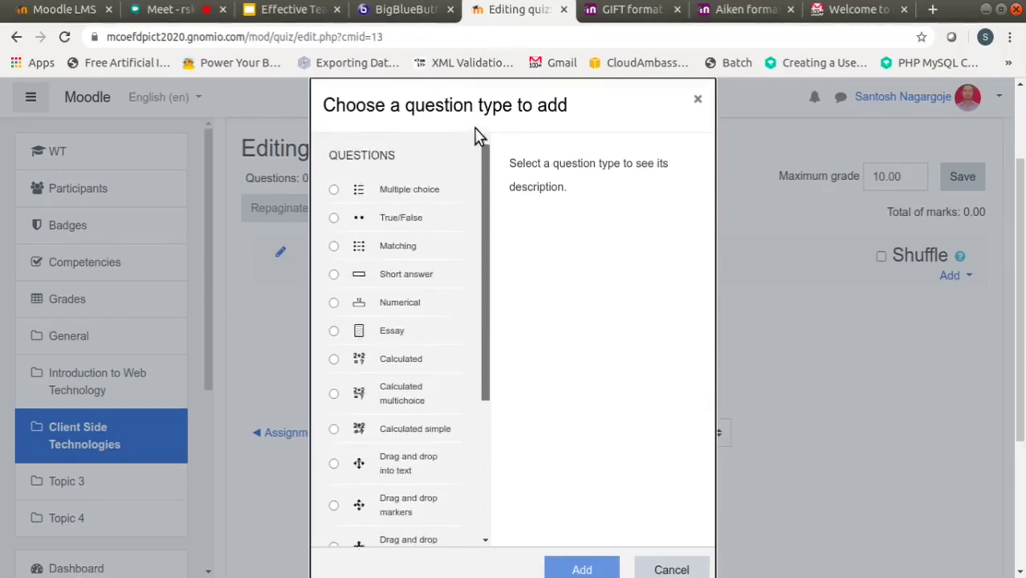
click(399, 192)
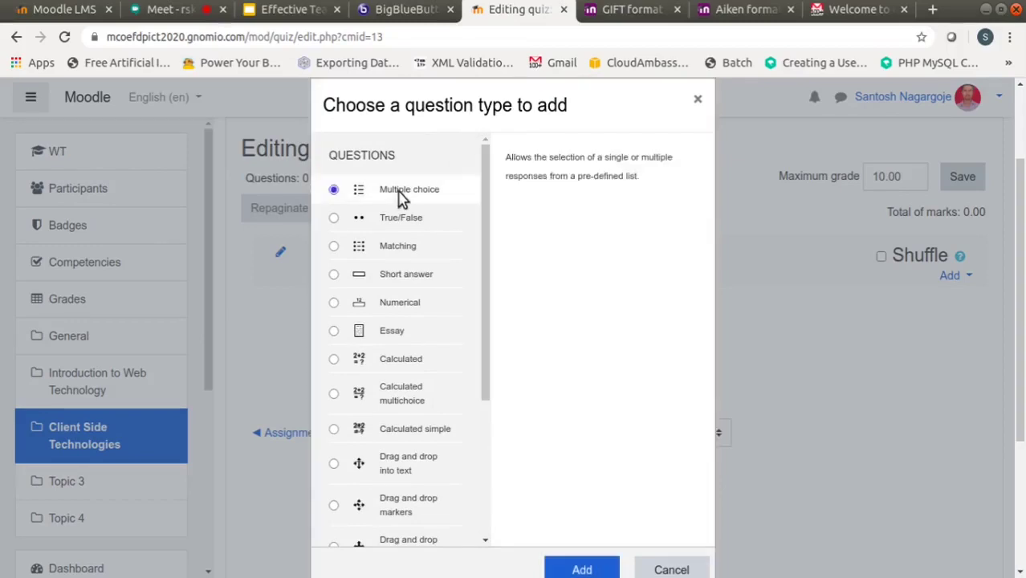
click(579, 570)
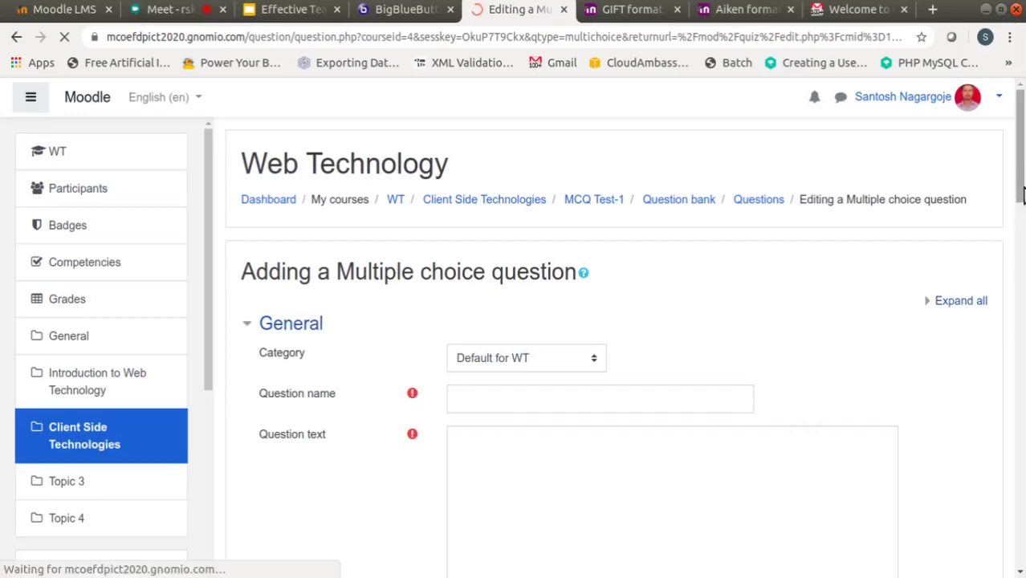
Enter 'Who is our PM' as the question name and paste it in as the question text.
drag(1022, 211, 1022, 237)
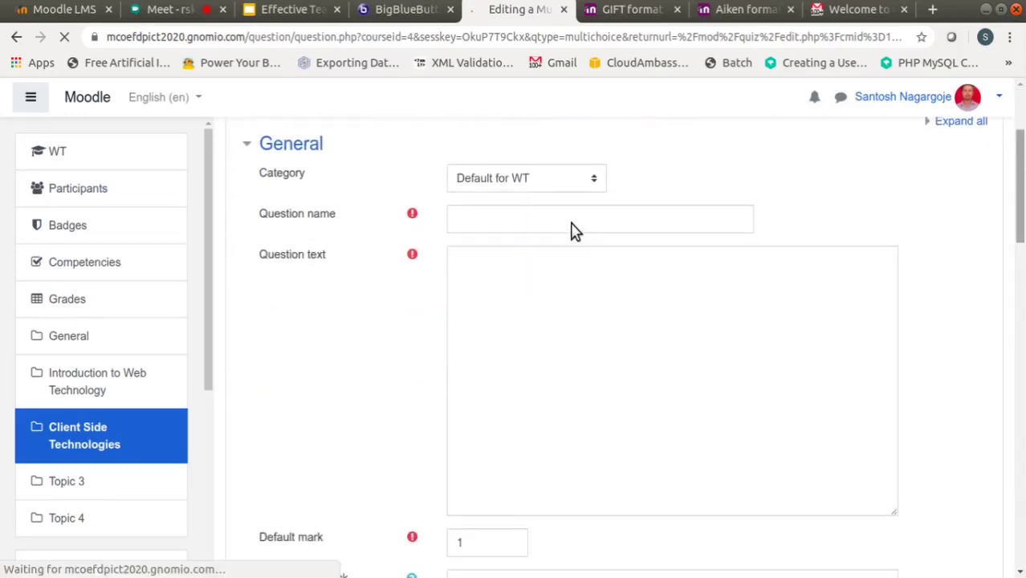
click(525, 223)
text(Who is our P)
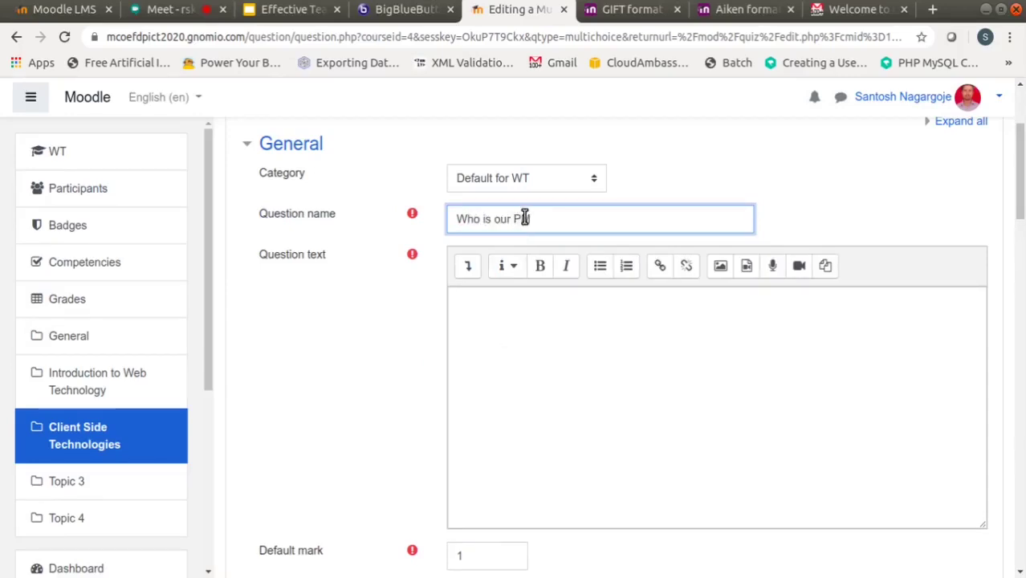
triple_click(524, 217)
key(ctrl+c)
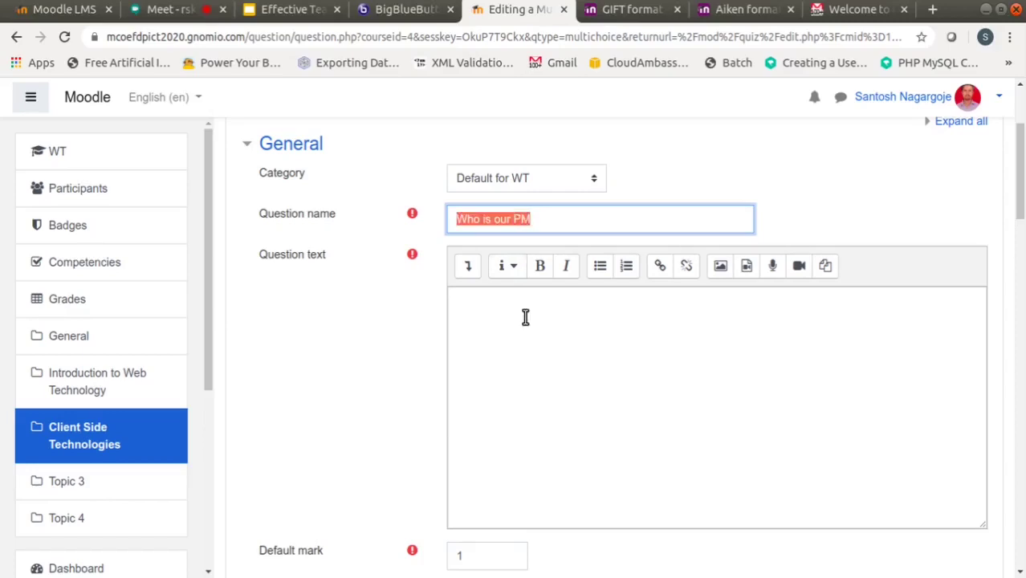
click(525, 317)
key(ctrl+v)
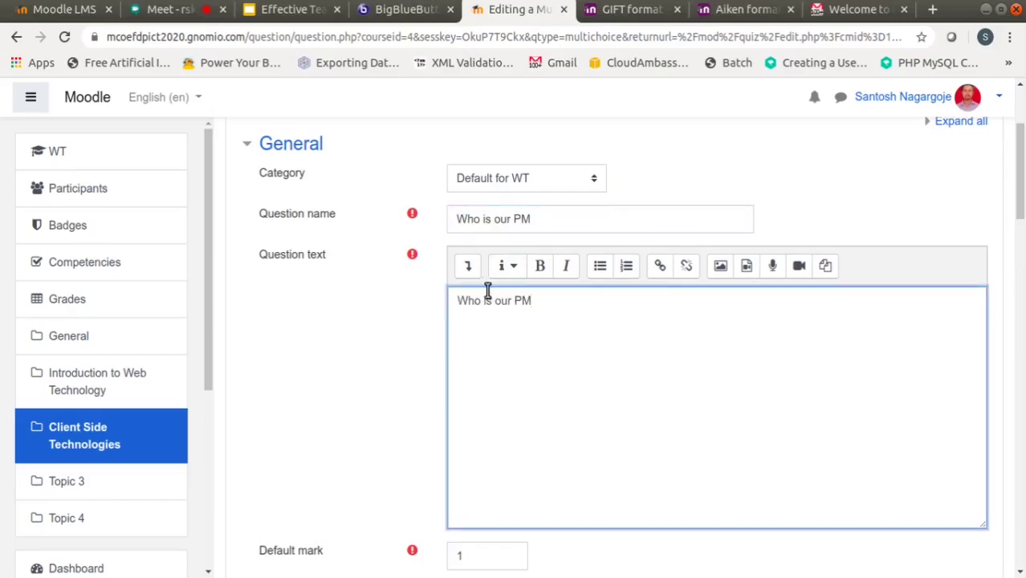
click(467, 269)
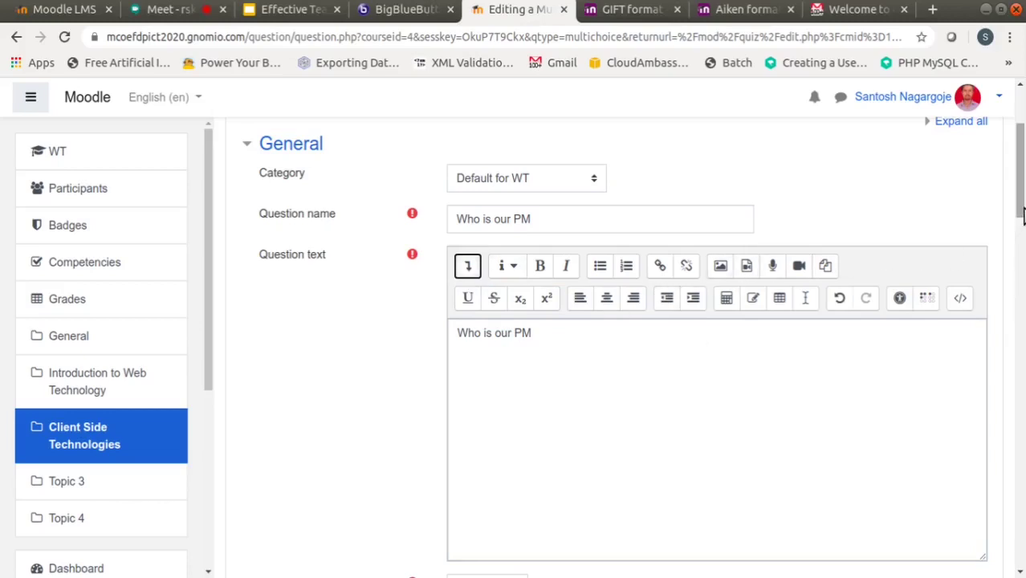
scroll(1022, 213, down, 2)
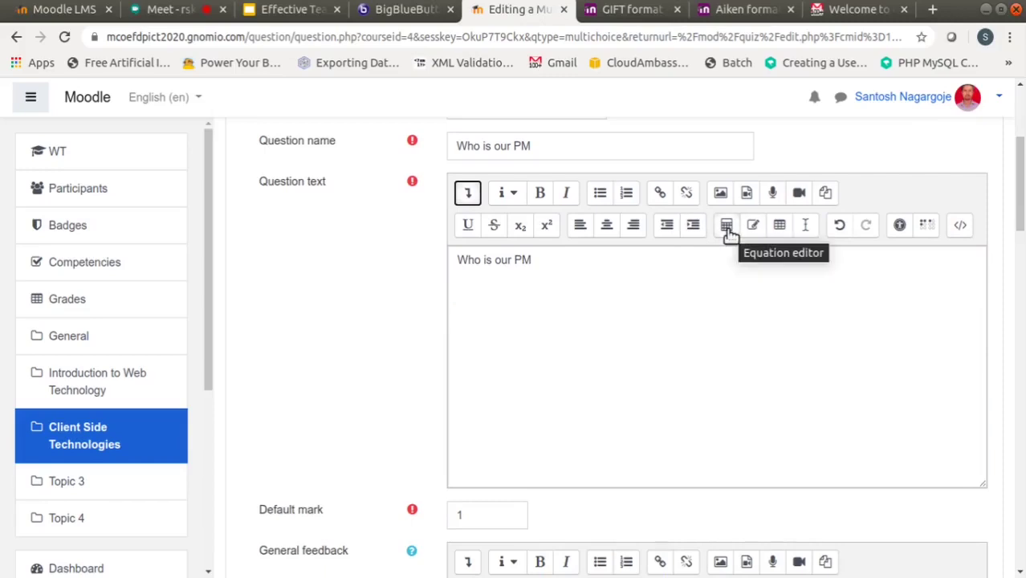
Insert a ≤ equation through the equation editor and append '?' to the question text.
click(727, 230)
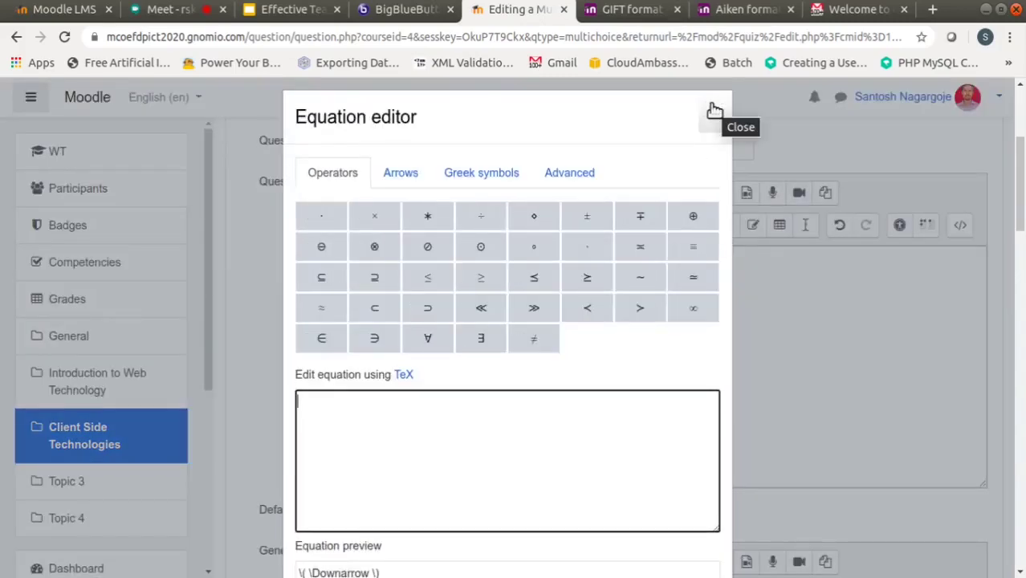
key(Escape)
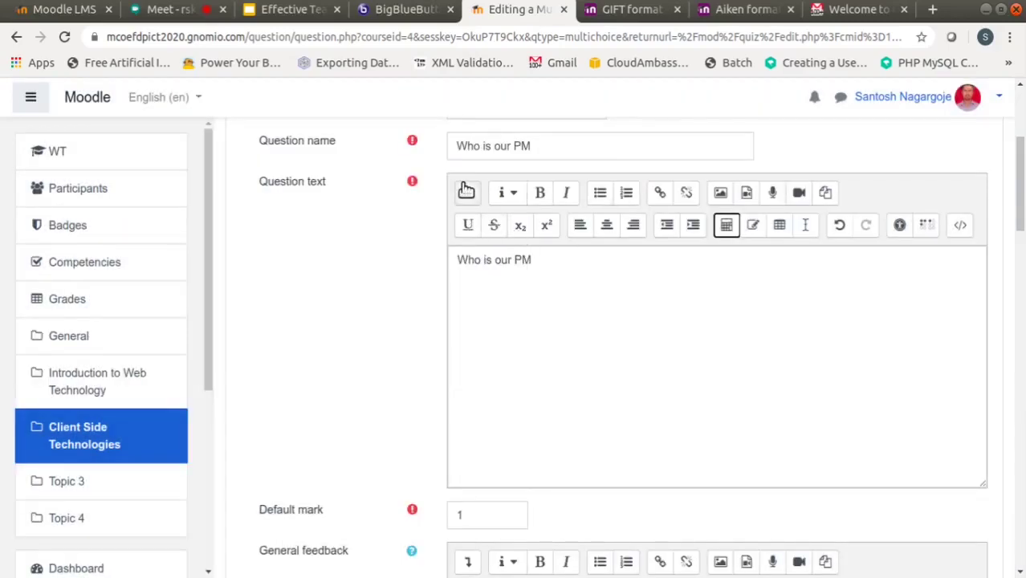
click(466, 192)
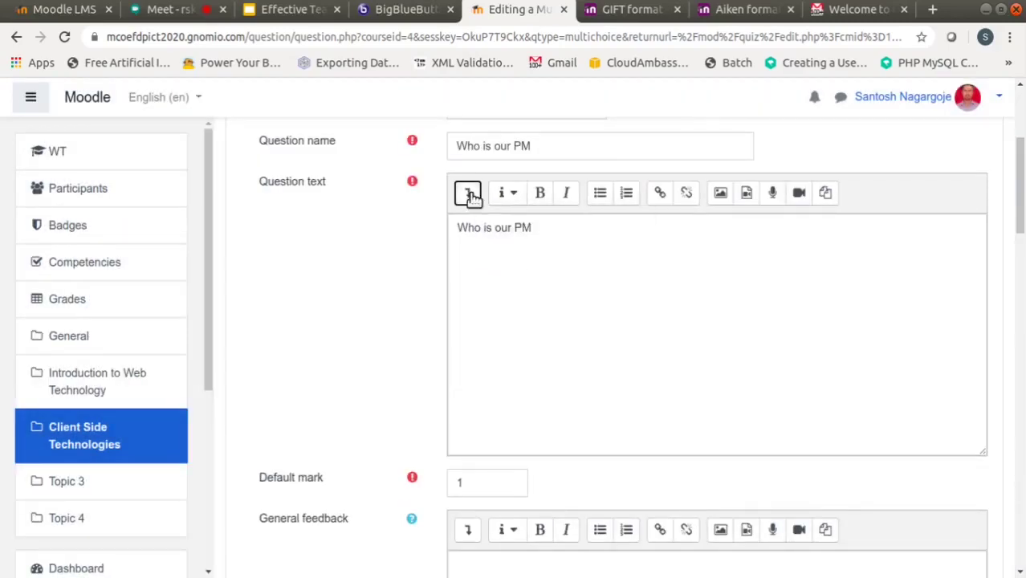
click(469, 194)
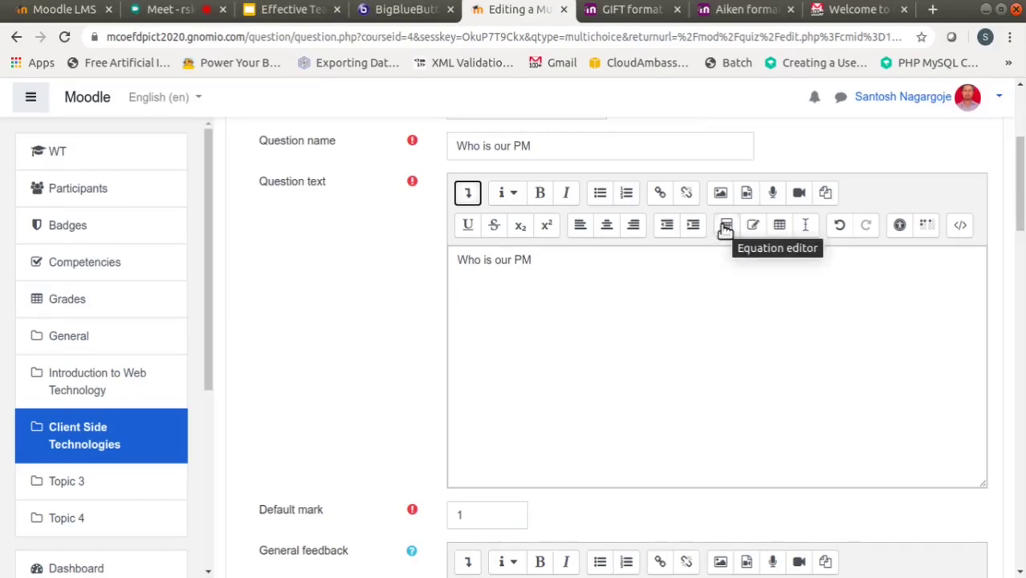
click(725, 228)
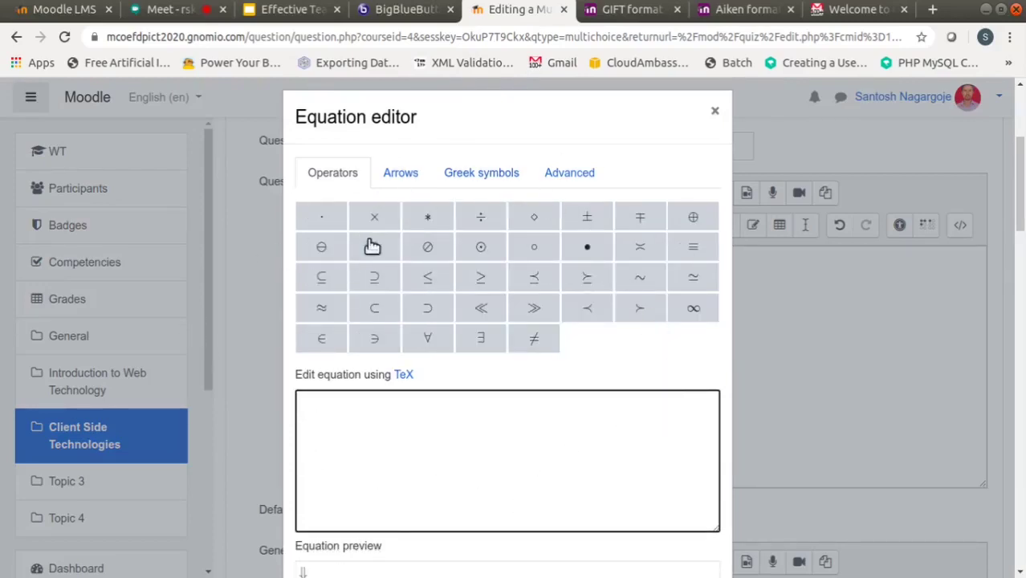
click(381, 427)
scroll(1020, 230, down, 3)
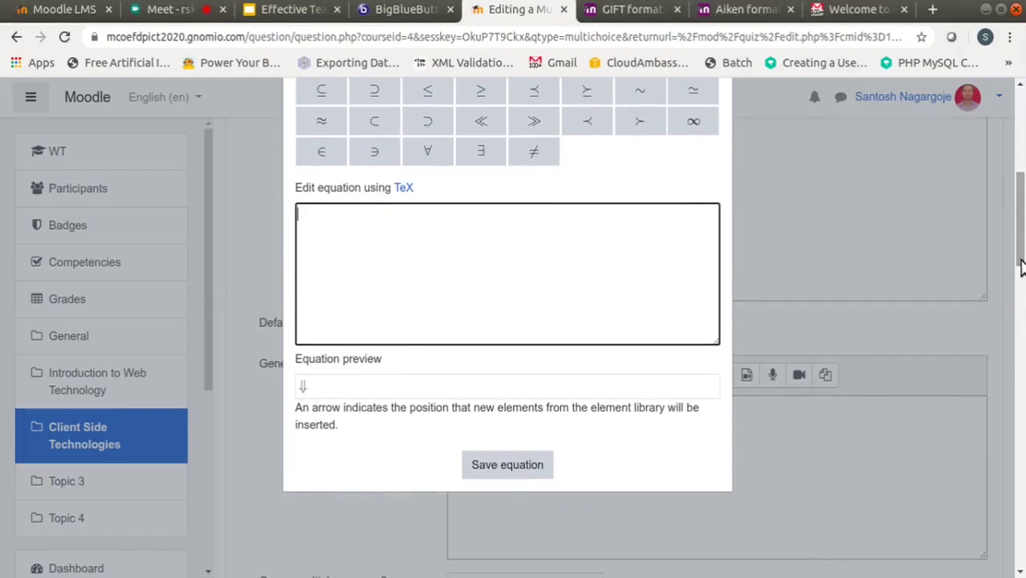
click(433, 96)
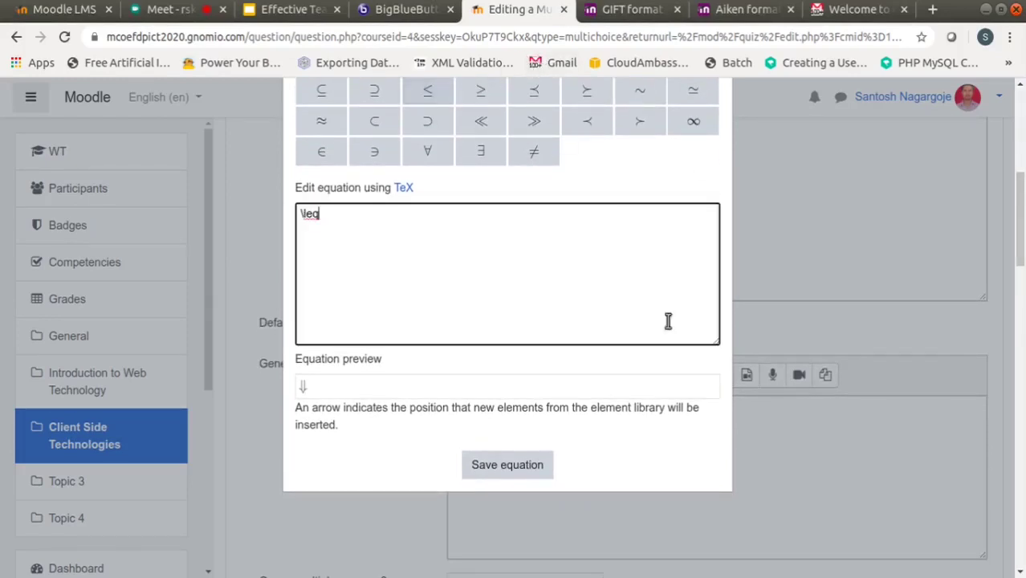
click(489, 463)
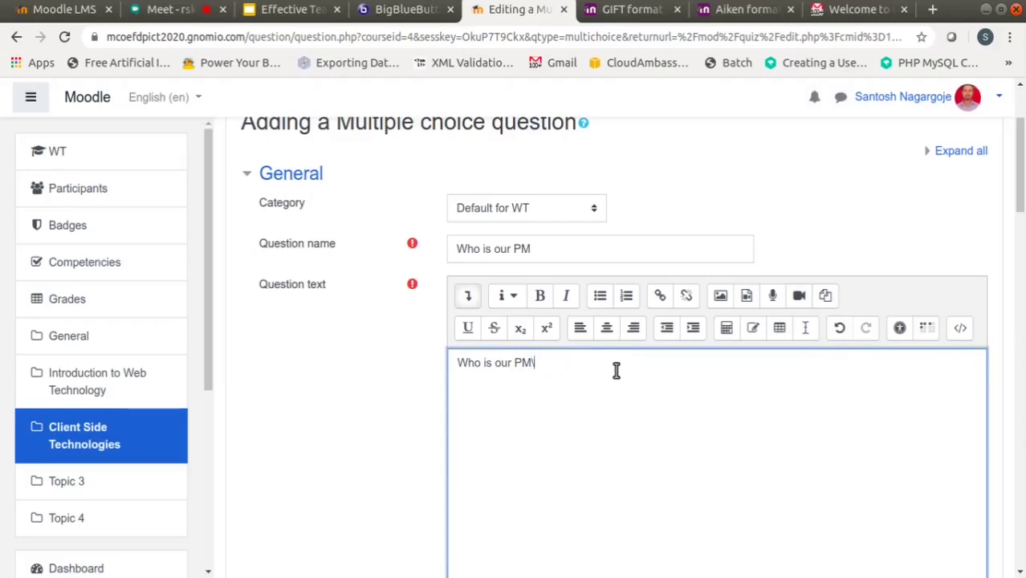
text(?)
drag(1021, 218, 1021, 295)
Check the question's Default mark and General feedback fields.
scroll(1021, 295, up, 3)
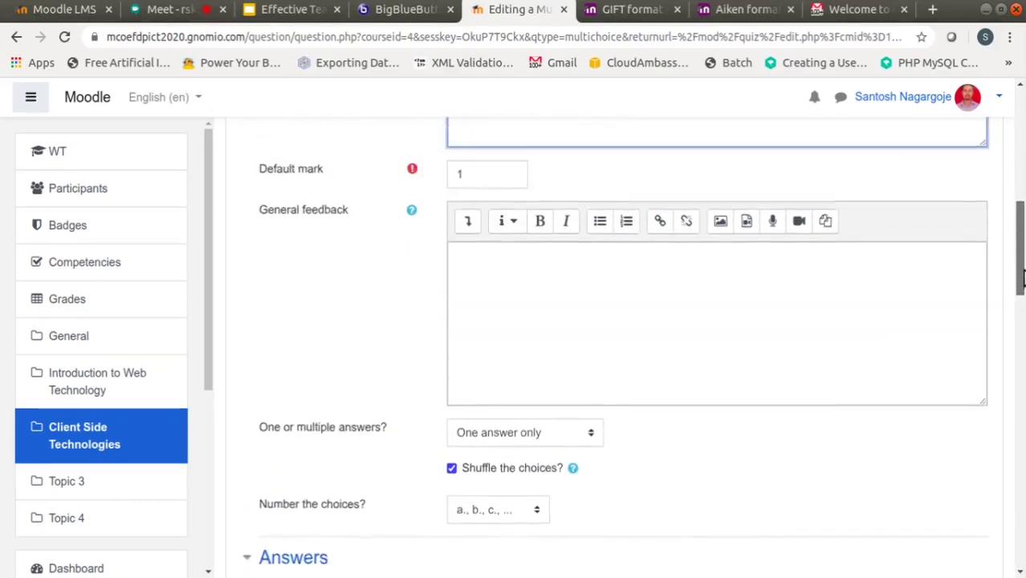
click(513, 199)
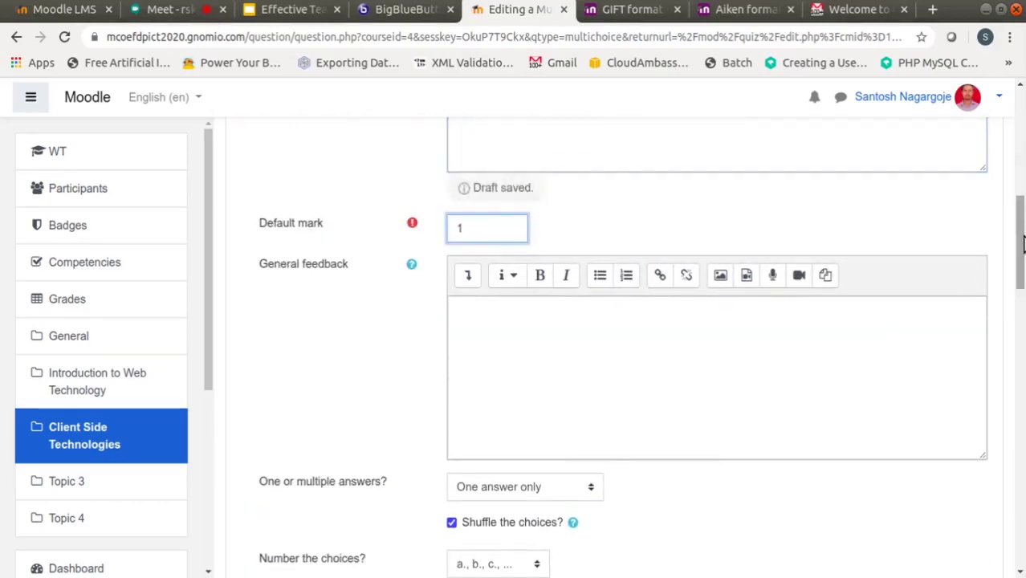
scroll(927, 253, down, 3)
click(684, 166)
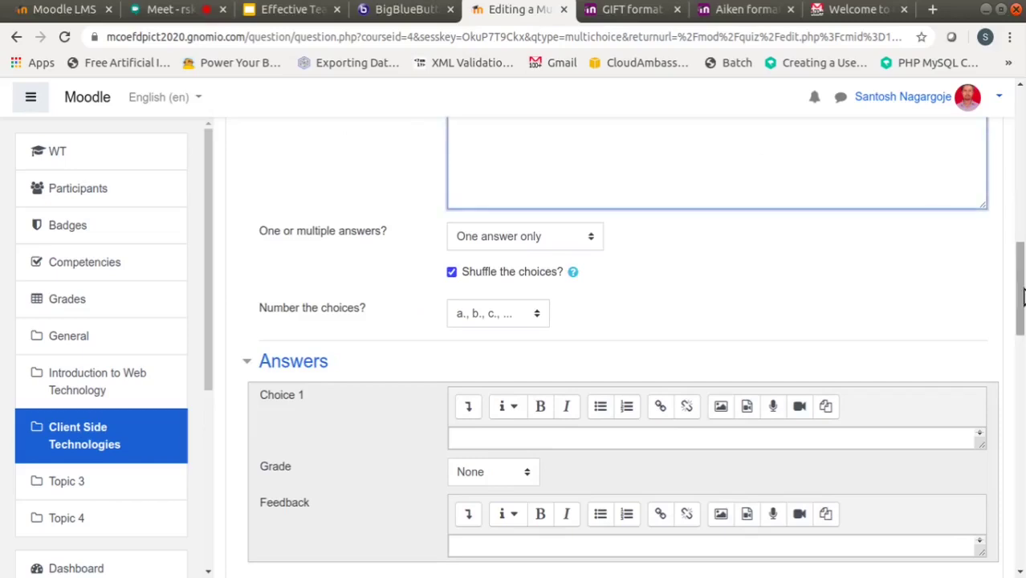
scroll(1021, 259, up, 3)
scroll(1021, 261, down, 1)
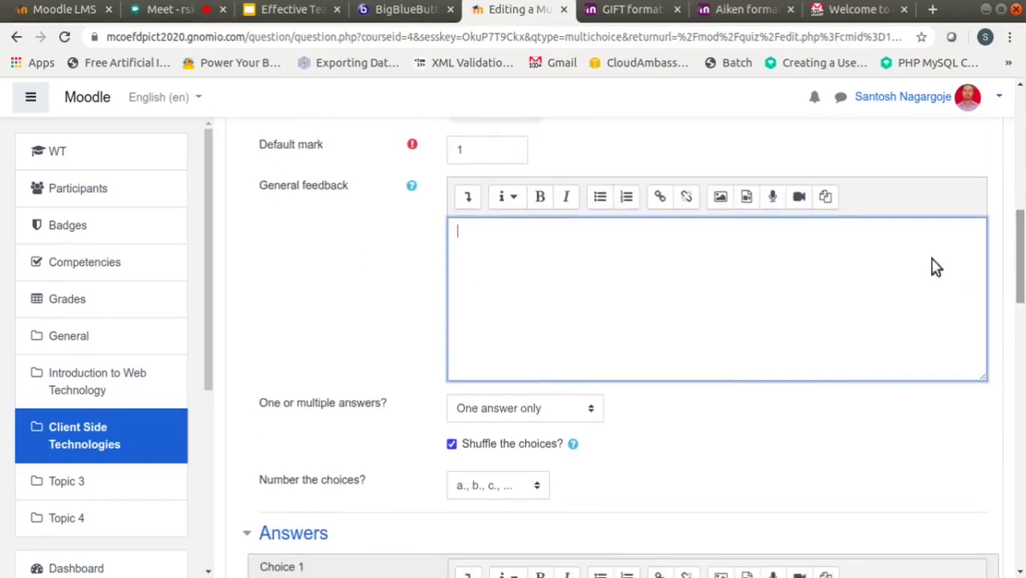
scroll(1021, 285, down, 3)
scroll(1021, 290, down, 2)
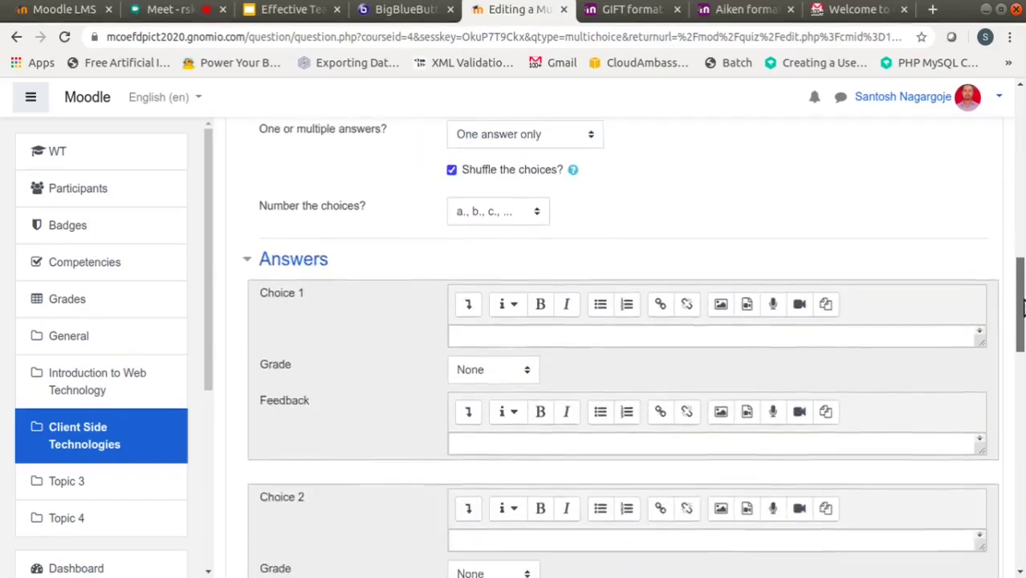
scroll(1021, 290, up, 1)
Keep the question to one answer only with choices numbered a., b., c.
click(539, 167)
click(506, 200)
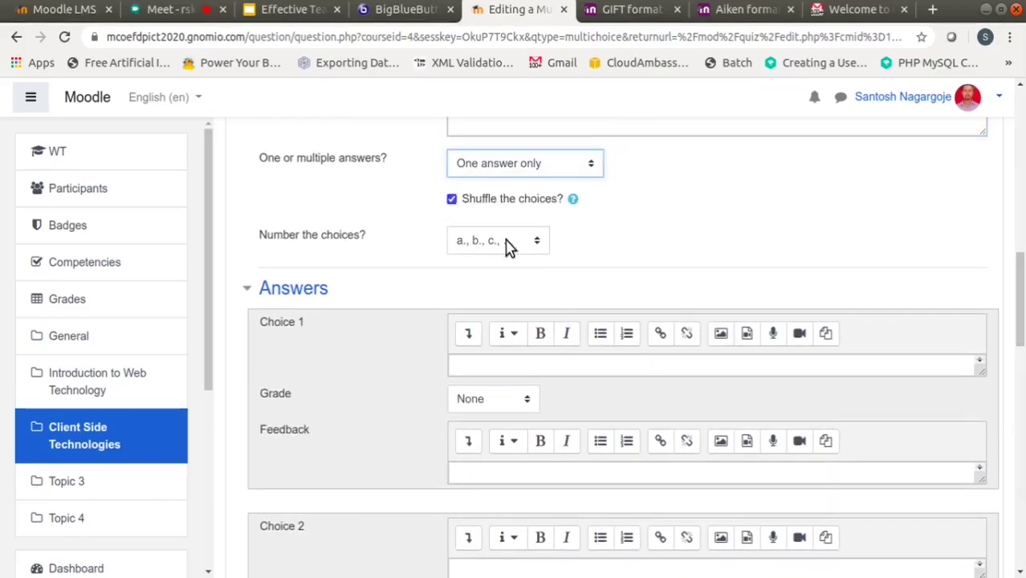
click(507, 244)
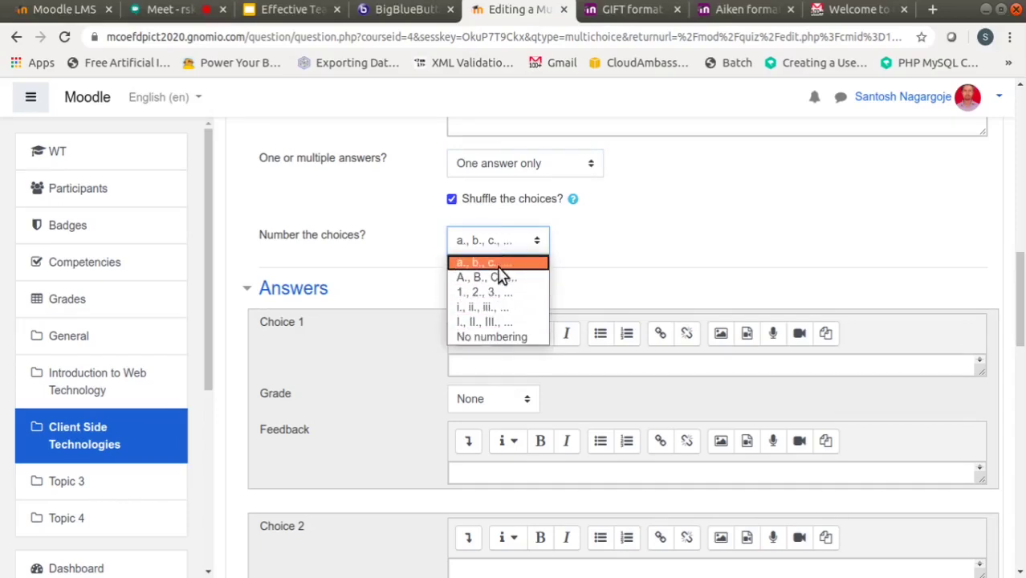
click(498, 265)
scroll(706, 313, down, 1)
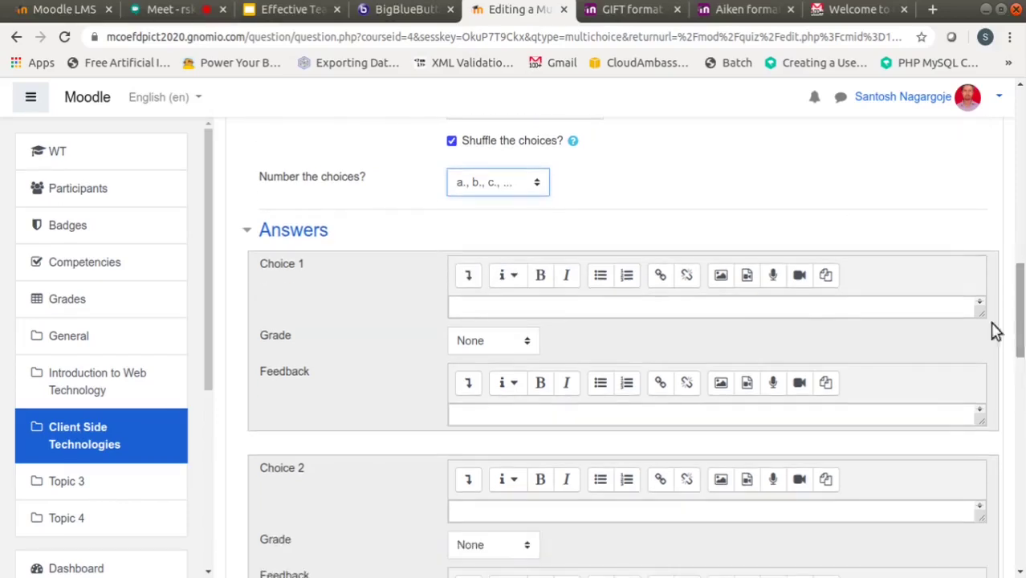
Enter the first answer choice and give it a 100% grade.
click(707, 313)
text(Narendra Modi)
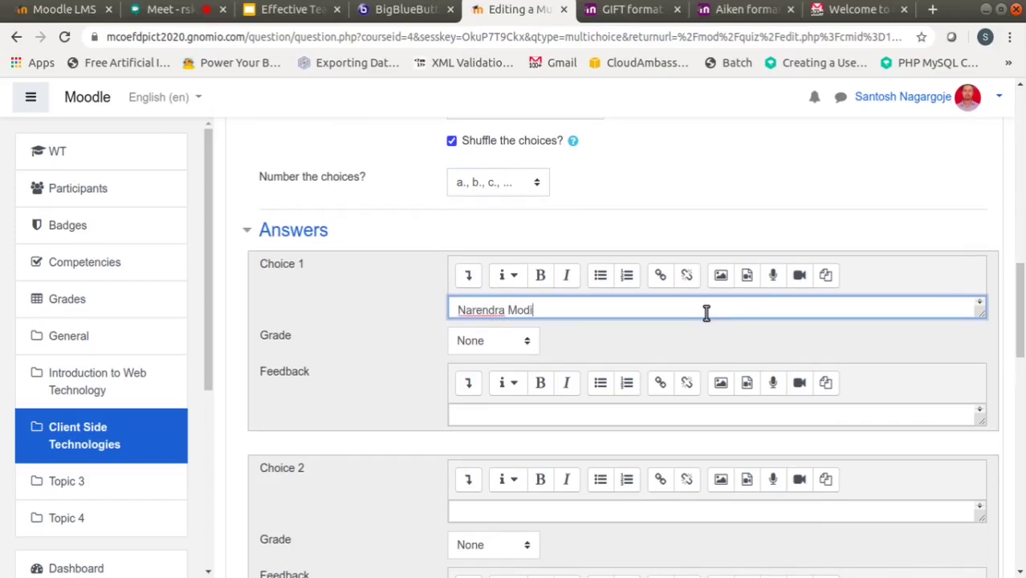
click(488, 344)
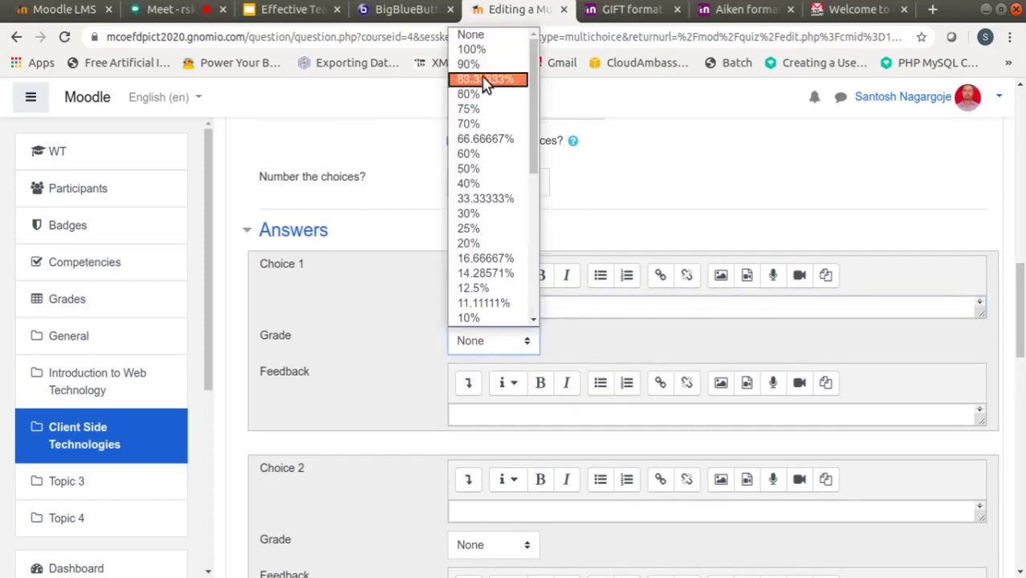
click(480, 50)
drag(1021, 349, 1021, 379)
Enter the second answer choice with grade None and save the question.
click(484, 353)
text(Rahul Gandhi)
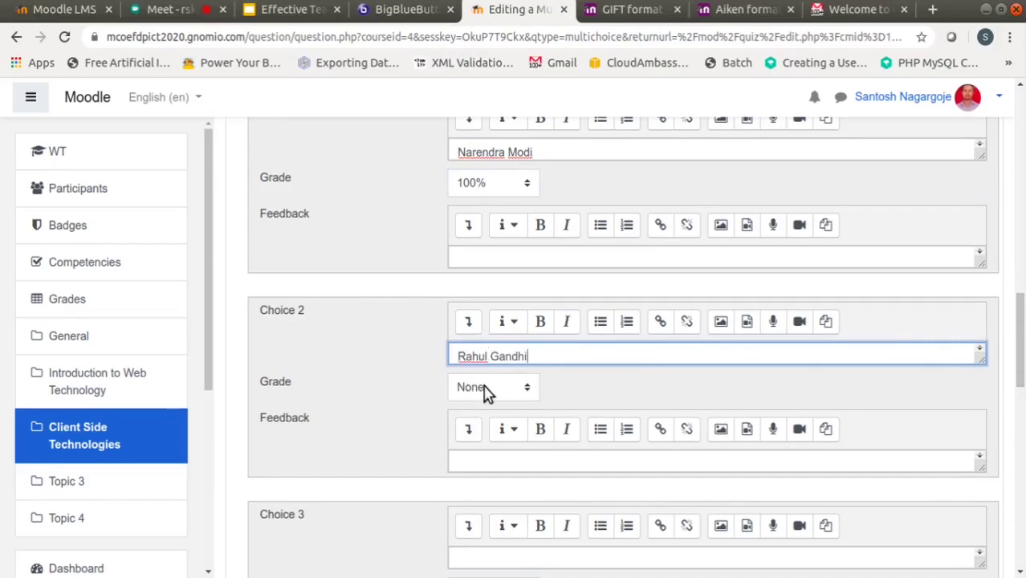
click(489, 389)
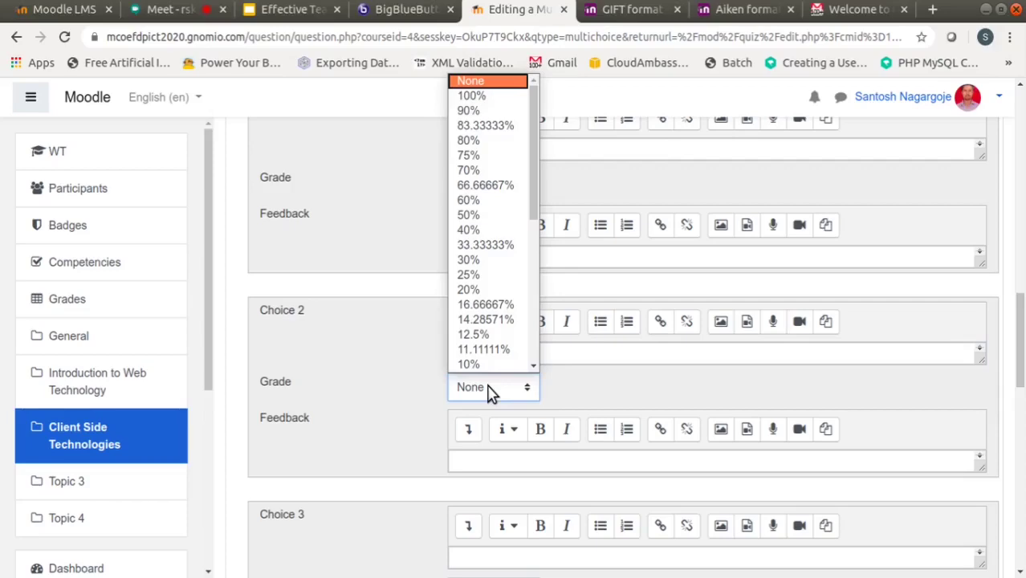
click(489, 388)
drag(1021, 347, 1022, 530)
click(526, 407)
click(526, 408)
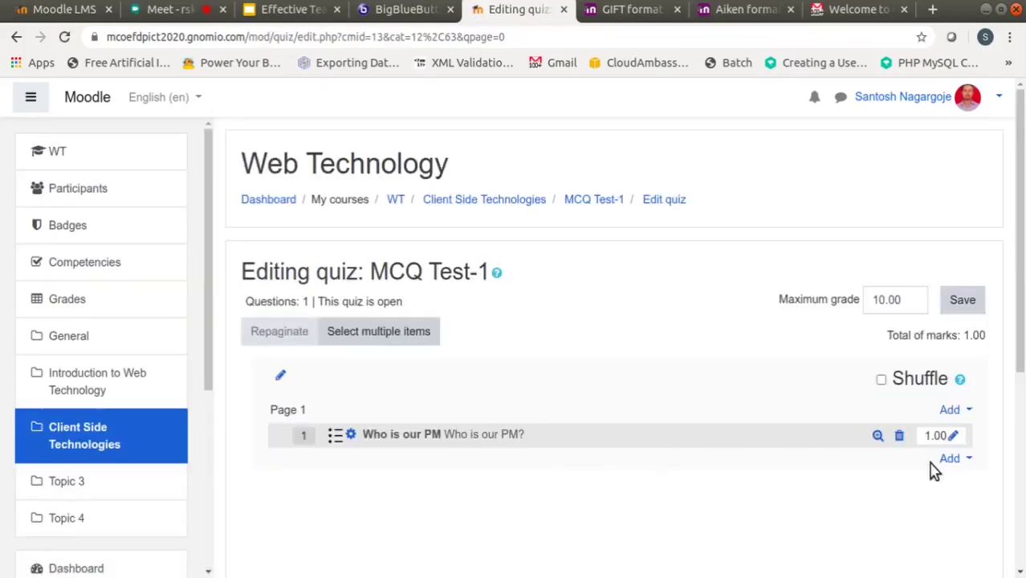
click(878, 436)
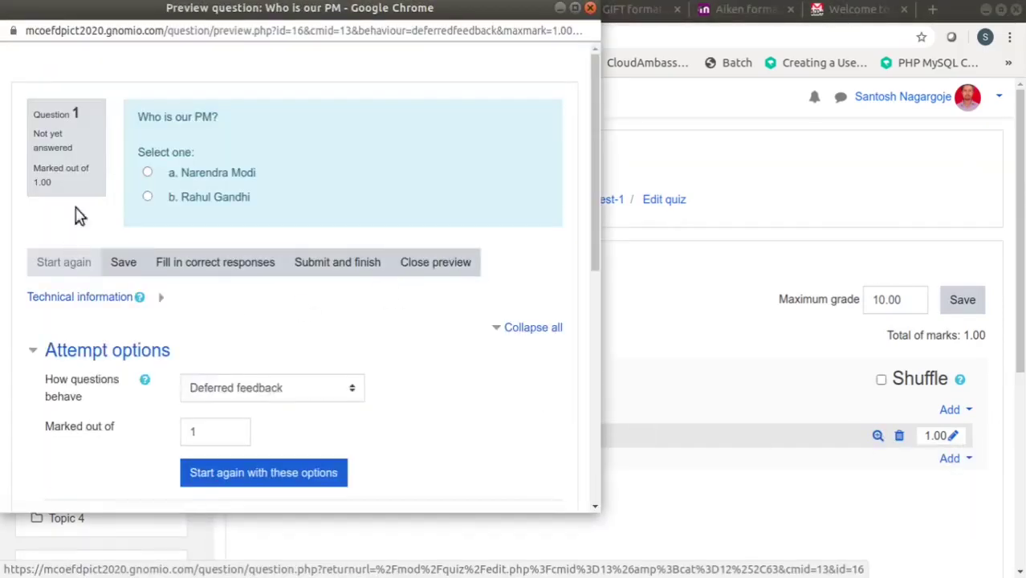
click(241, 172)
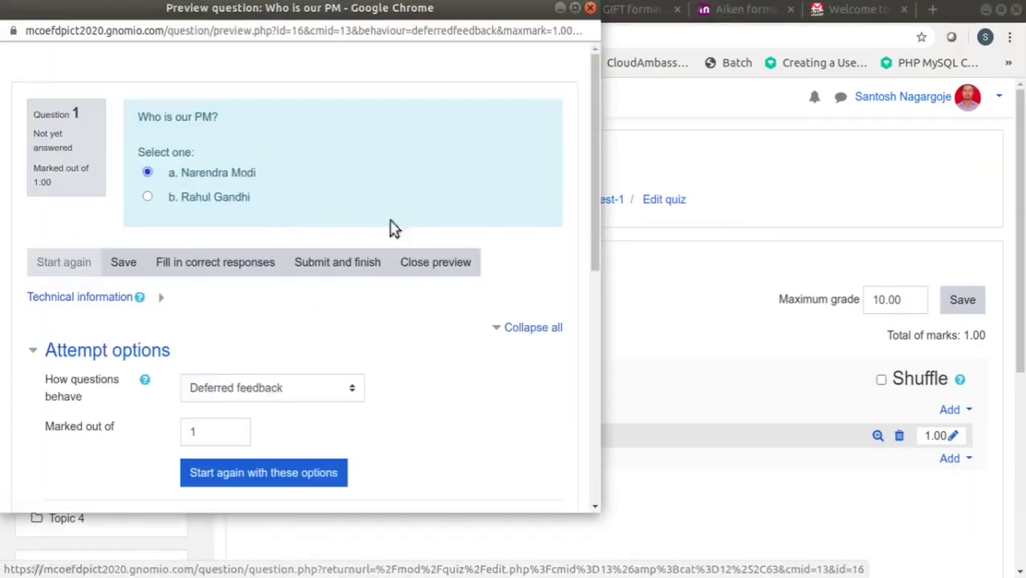
click(456, 263)
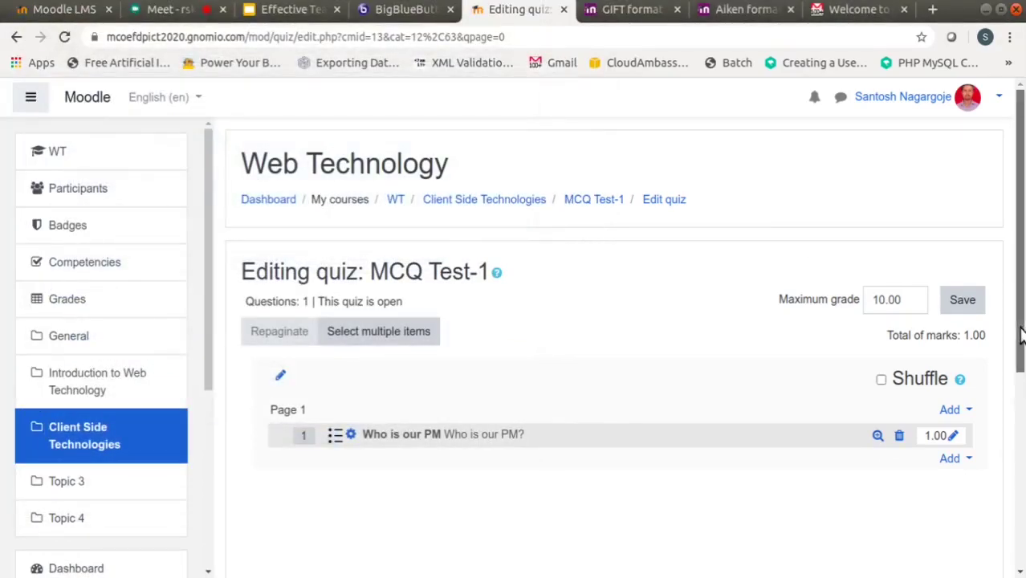
drag(1019, 328, 1023, 384)
scroll(1023, 384, up, 1)
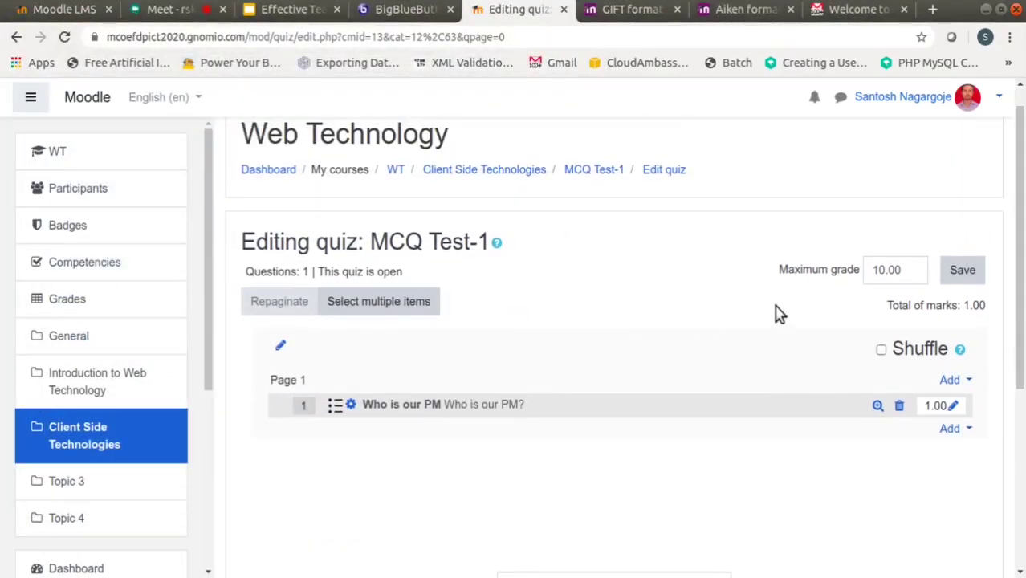
Open MCQ Test-1's question bank and select the 'Top for MCQ Test-1' category.
click(598, 173)
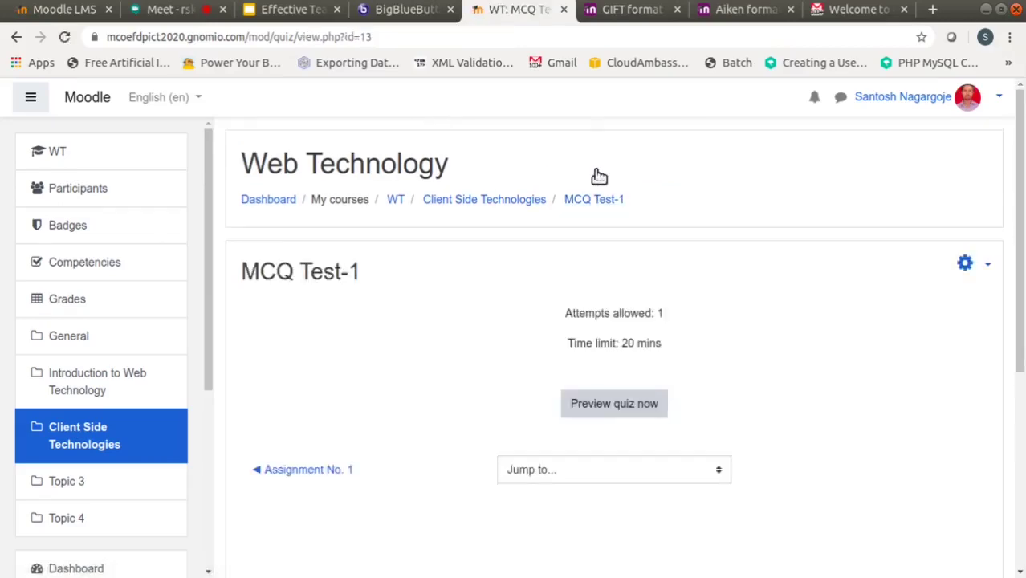
click(968, 264)
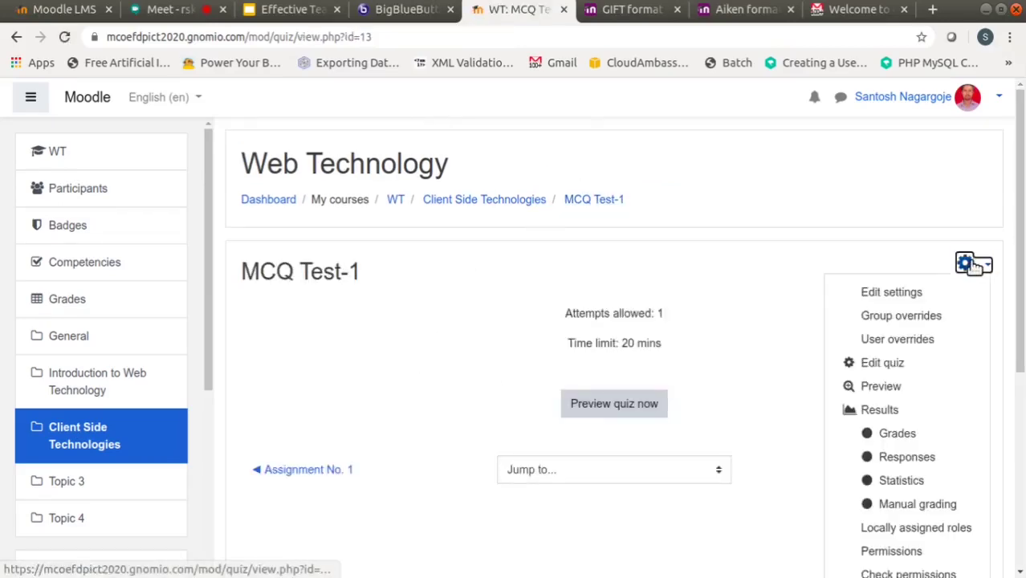
drag(1022, 333, 1022, 543)
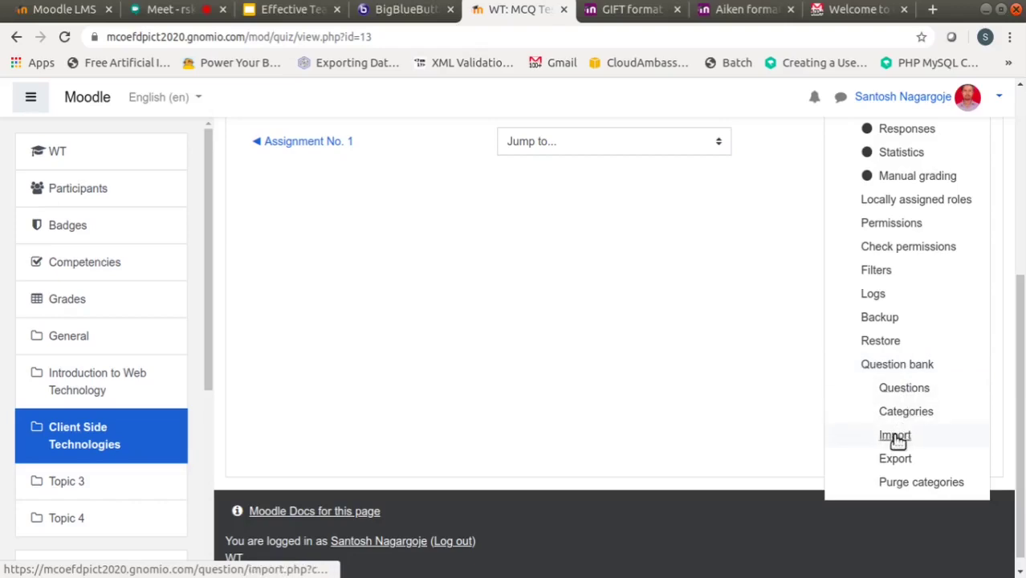
click(898, 366)
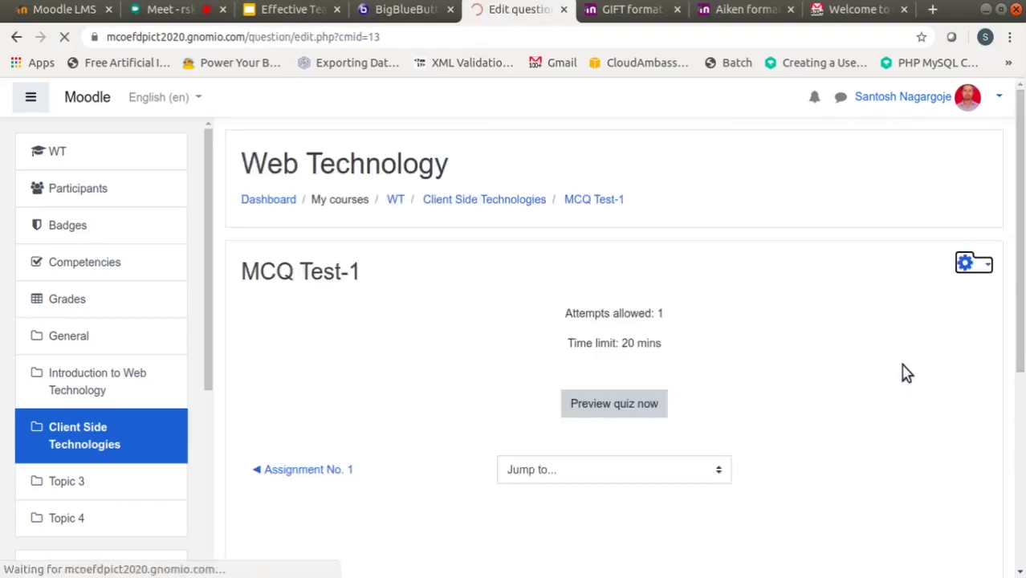
drag(1022, 239, 1022, 313)
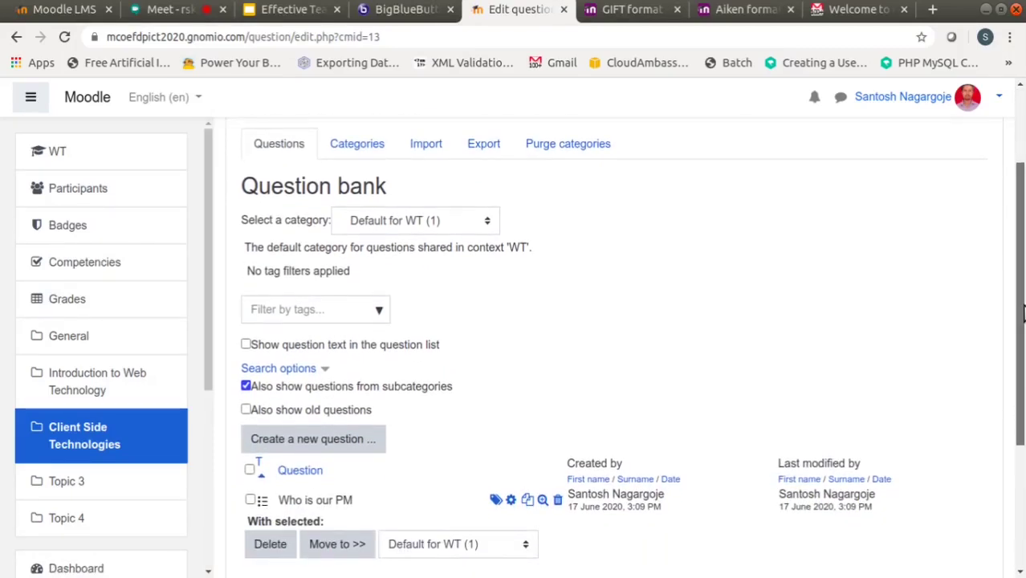
click(431, 229)
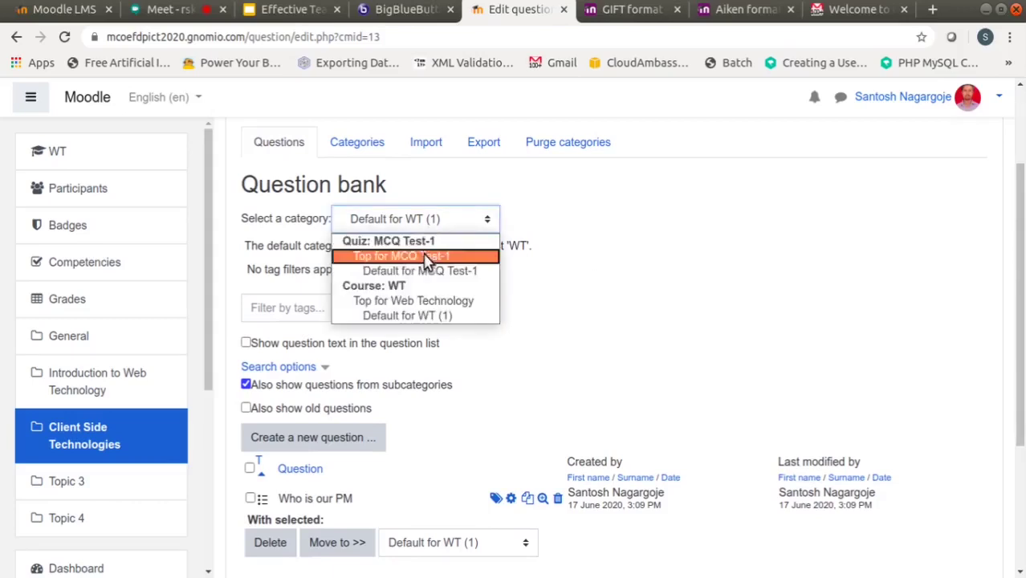
click(424, 257)
mouse_move(1023, 253)
mouse_down()
mouse_move(1023, 361)
mouse_move(1015, 265)
mouse_up()
Bring up Moodle's Aiken-format question import page, then launch a blank Text Editor document.
click(421, 272)
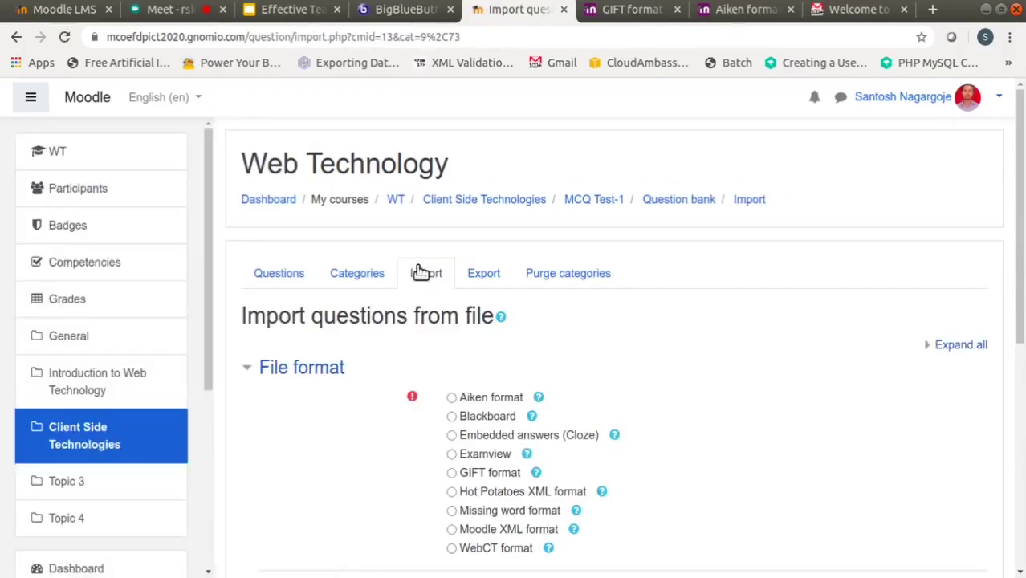
drag(1023, 289, 1023, 333)
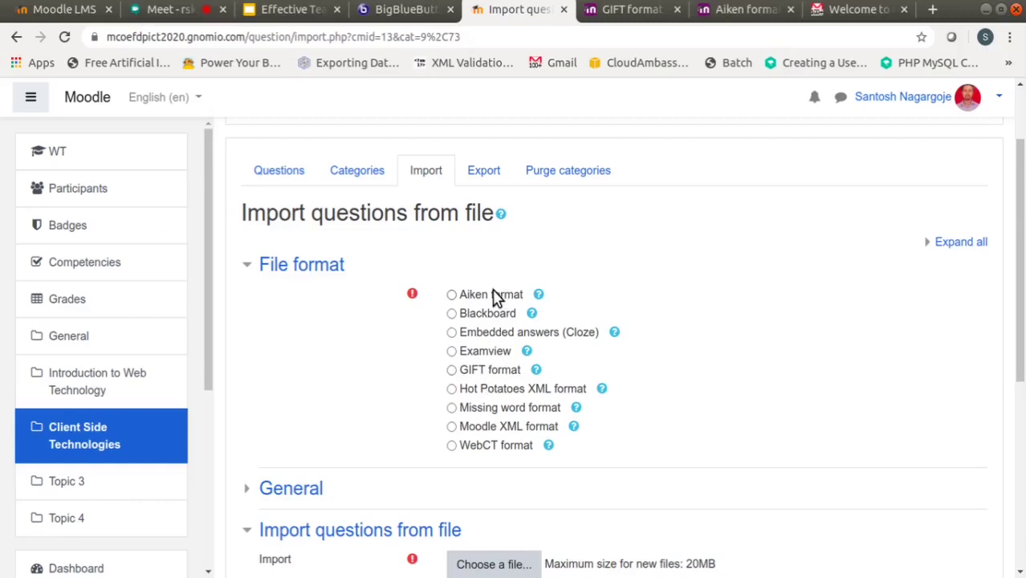
mouse_move(514, 572)
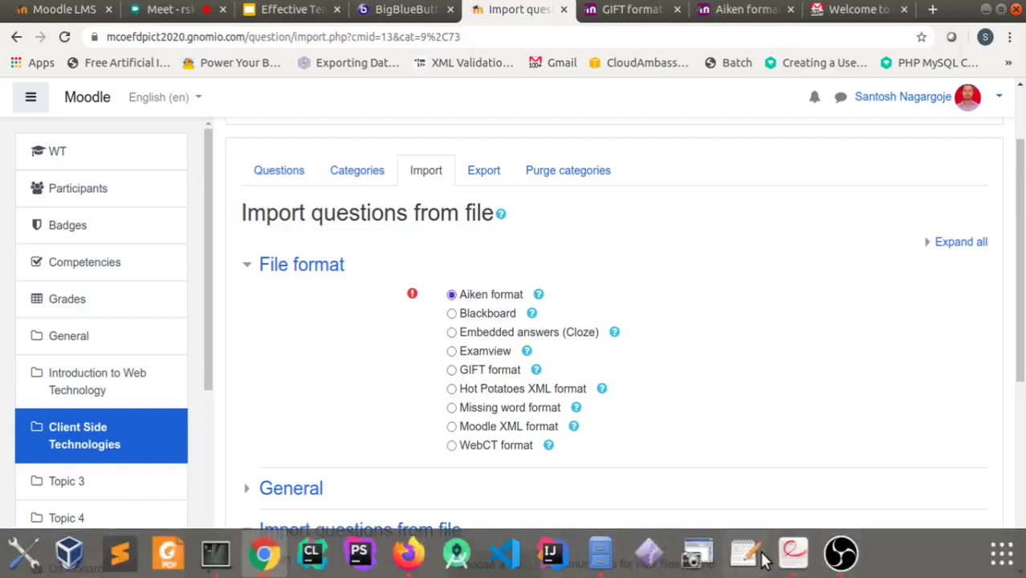
click(744, 552)
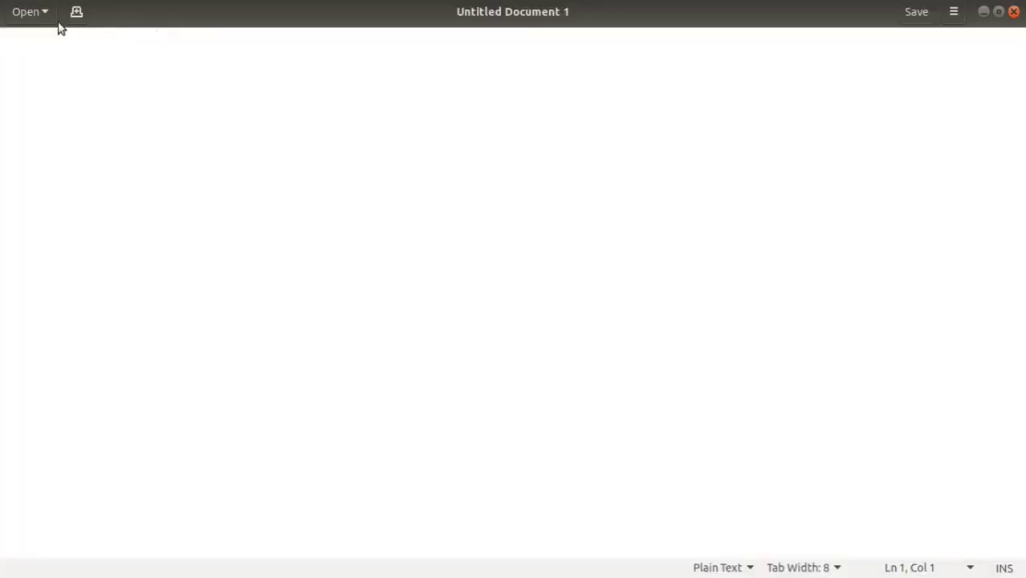
Open the aikenformat file from gedit's recent documents.
click(21, 12)
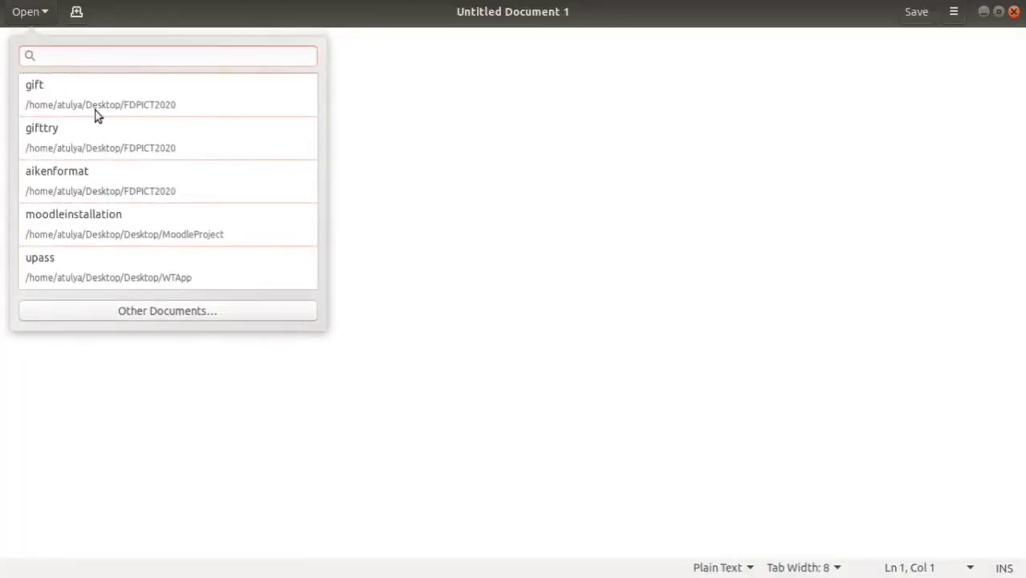
click(85, 191)
click(212, 219)
Go through the import notes and the first question's options down to ANSWER: D.
click(126, 92)
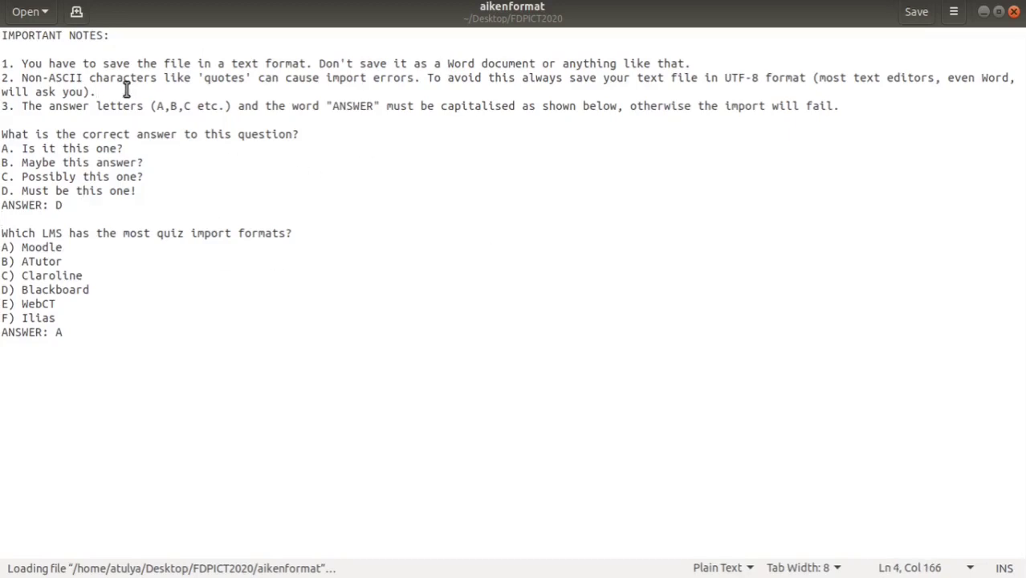
click(96, 190)
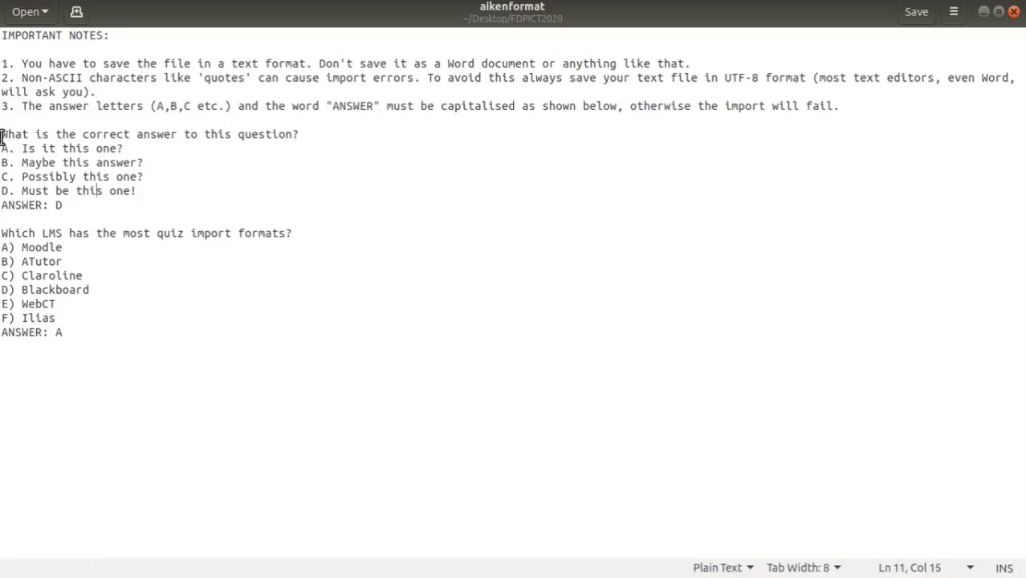
click(297, 134)
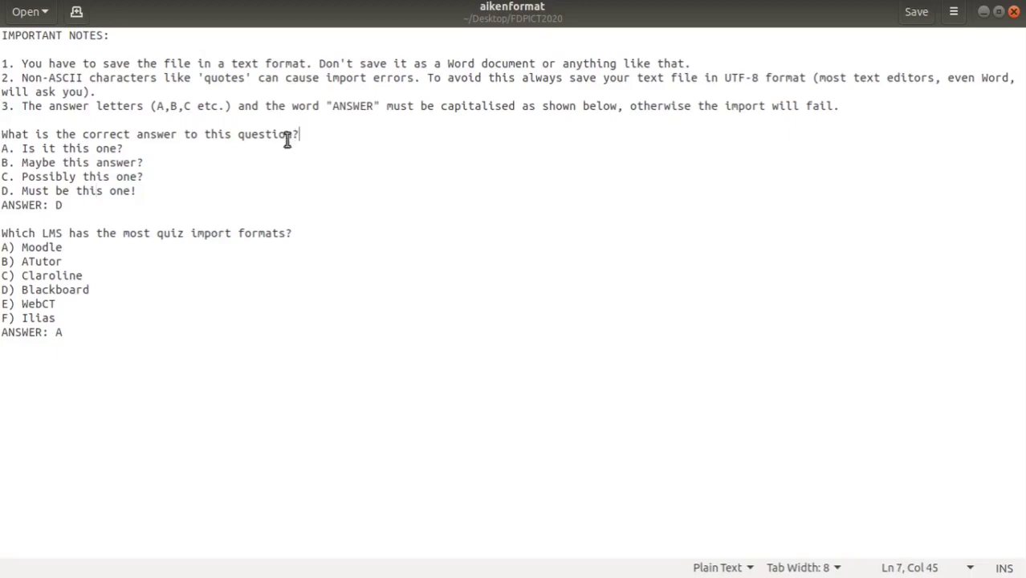
click(11, 148)
key(Right)
key(Right)
key(Right)
key(Right)
key(Right)
key(Right)
key(Right)
key(Right)
key(Down)
key(shift+Left)
key(shift+Left)
key(shift+Left)
key(shift+Left)
key(shift+Left)
key(shift+Left)
key(shift+Left)
key(Left)
key(Right)
Move back through the file and select both sample Aiken-format questions.
key(Right)
key(Right)
key(Up)
key(Up)
key(Up)
key(Up)
key(Up)
key(Up)
key(Up)
key(Up)
key(End)
key(Down)
key(Down)
key(Down)
key(Down)
key(Down)
key(Down)
key(Down)
key(Down)
key(Down)
key(Down)
key(Down)
key(Down)
key(Down)
key(Down)
key(Left)
key(Left)
key(Left)
key(Left)
key(Left)
key(Left)
key(Left)
key(Right)
key(Right)
key(shift+Left)
key(shift+Left)
key(shift+Left)
key(shift+Left)
key(shift+Left)
key(shift+Left)
key(shift+Up)
key(shift+Up)
key(shift+Up)
key(shift+Up)
key(shift+Up)
key(shift+Up)
key(shift+Up)
key(shift+Up)
key(shift+Up)
key(shift+Up)
key(shift+Up)
key(shift+Up)
key(shift+Up)
key(shift+Up)
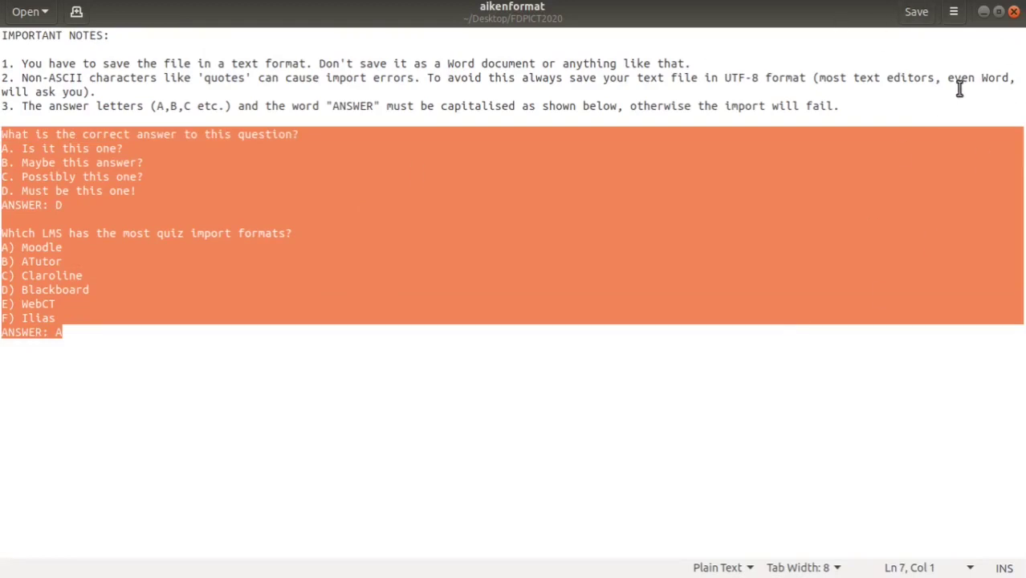
Switch Moodle's import file format to GIFT, then return to the aikenformat file in gedit.
click(983, 11)
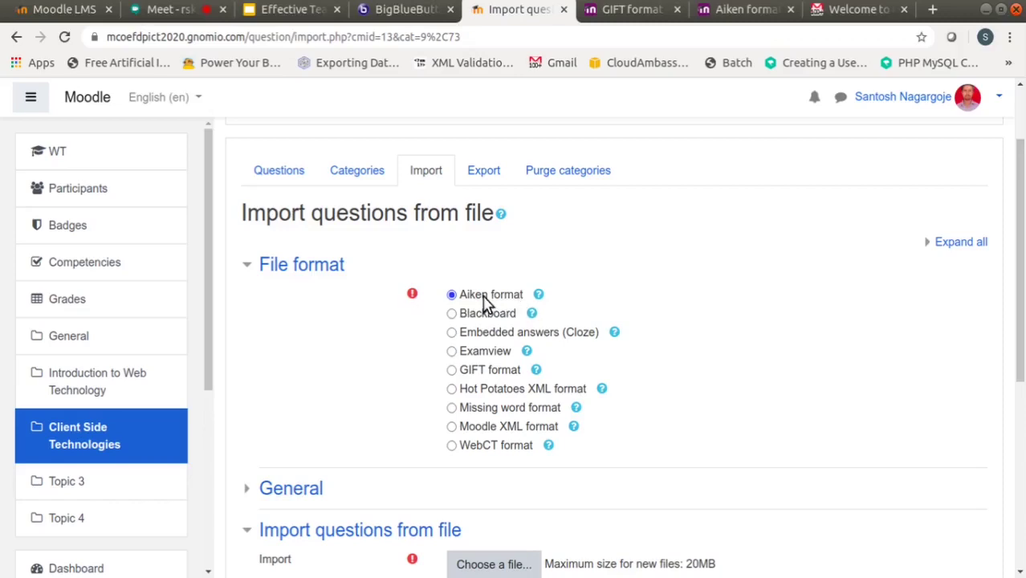
scroll(1021, 309, down, 3)
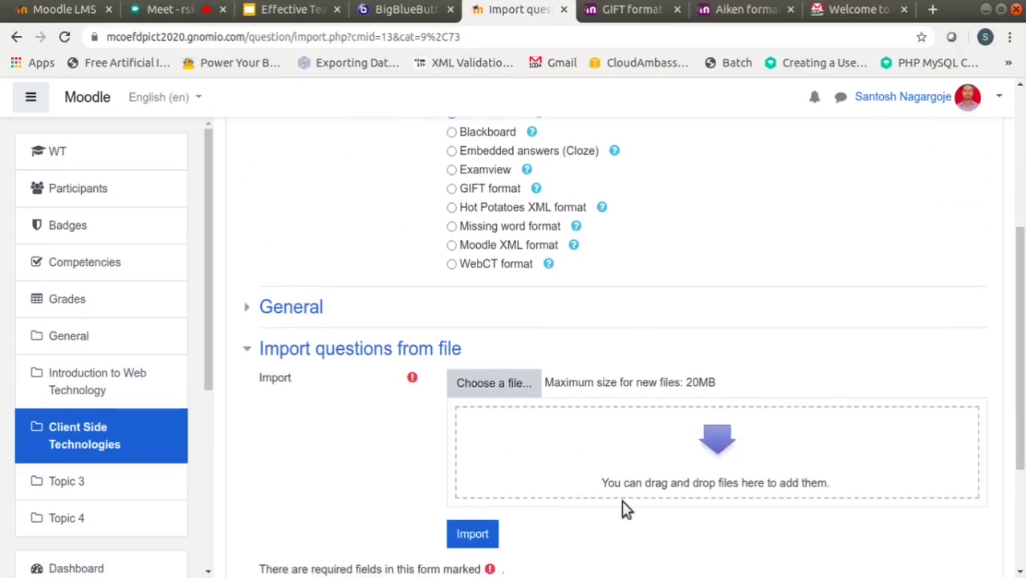
drag(1021, 409, 994, 314)
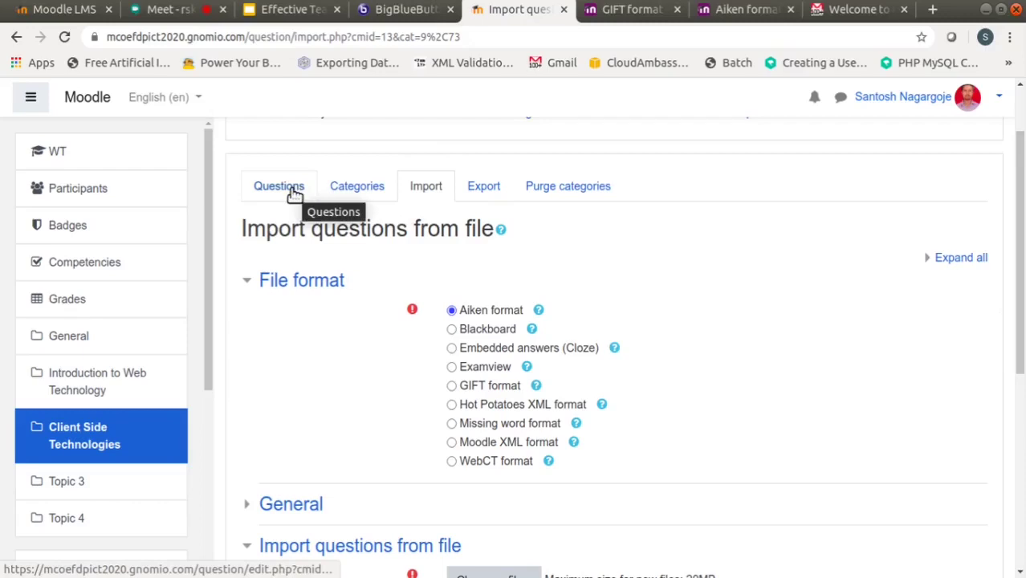
mouse_move(810, 562)
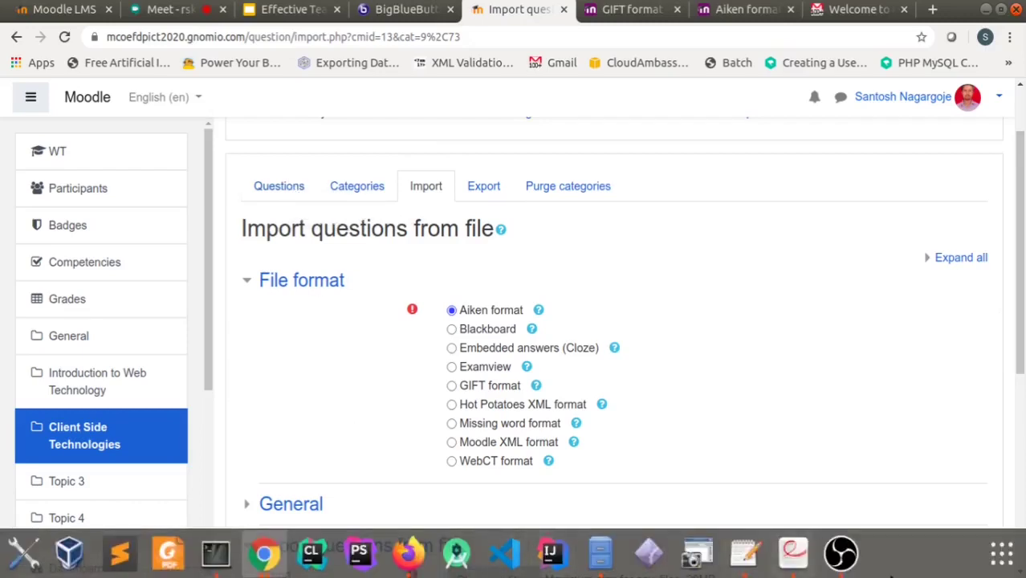
click(490, 387)
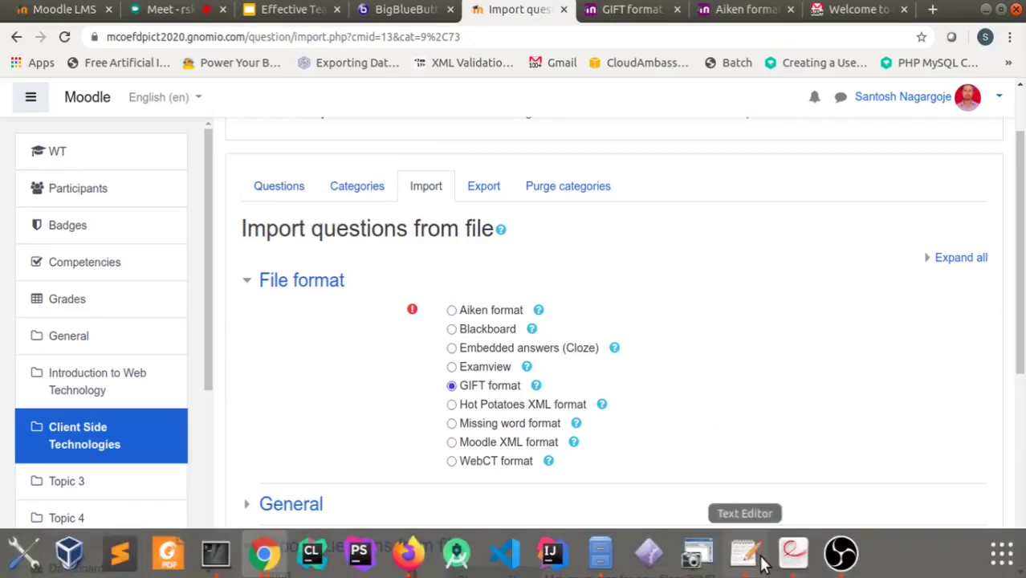
click(745, 553)
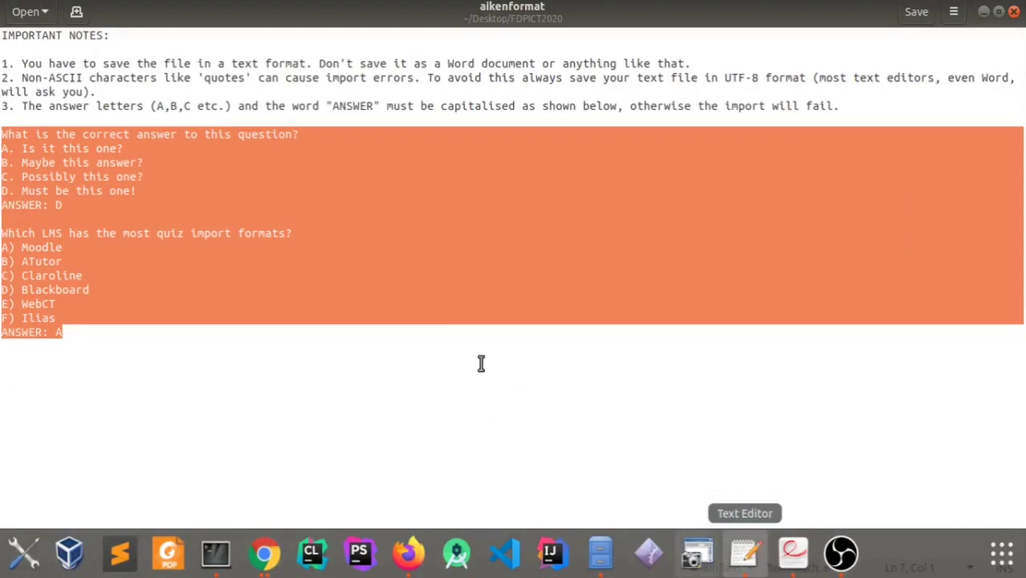
click(11, 12)
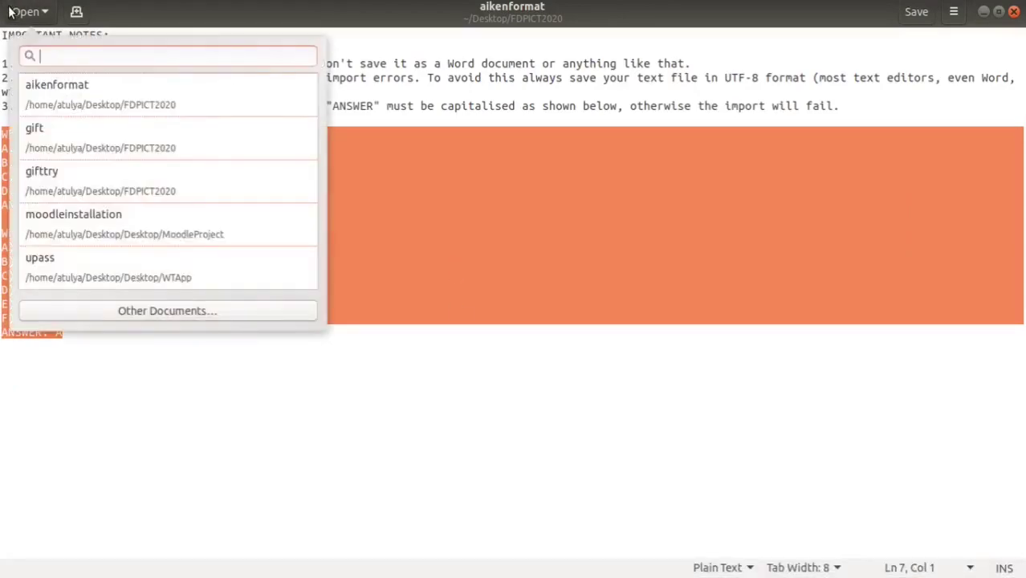
click(78, 146)
click(351, 274)
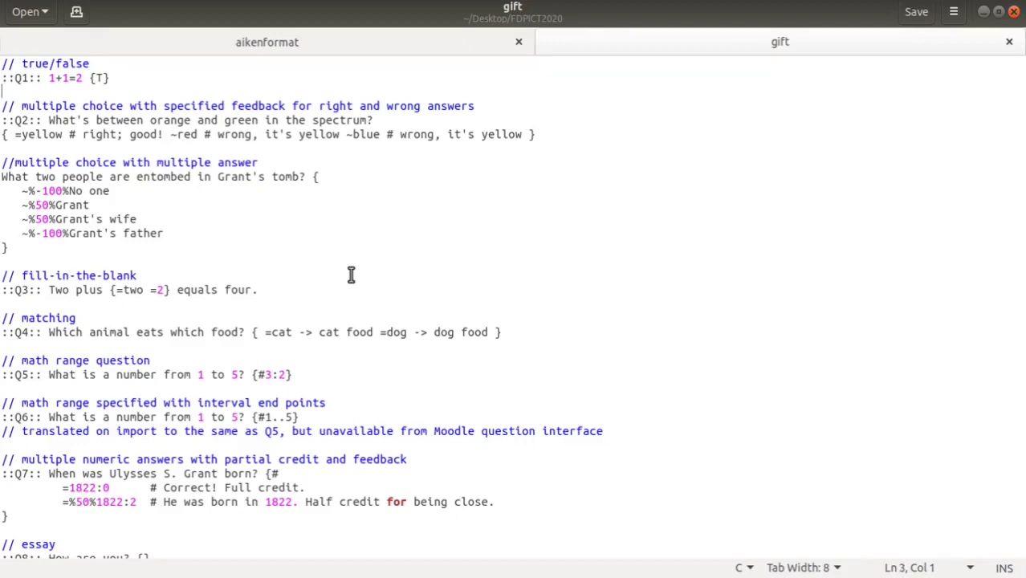
key(Down)
key(Down)
key(Down)
key(Down)
key(Down)
key(Down)
key(Down)
key(Down)
key(Down)
key(Down)
key(Down)
key(Down)
key(Down)
key(Down)
key(Down)
key(Down)
key(Down)
key(Down)
key(Down)
key(Down)
click(1009, 41)
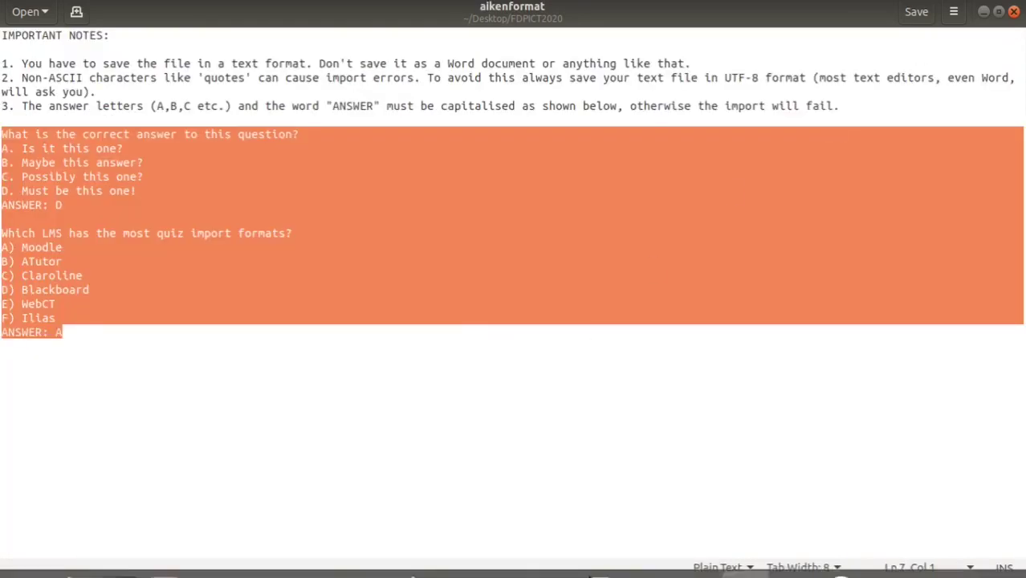
Leave the import page via the MCQ Test-1 breadcrumb and open the Client Side Technologies section.
mouse_move(703, 568)
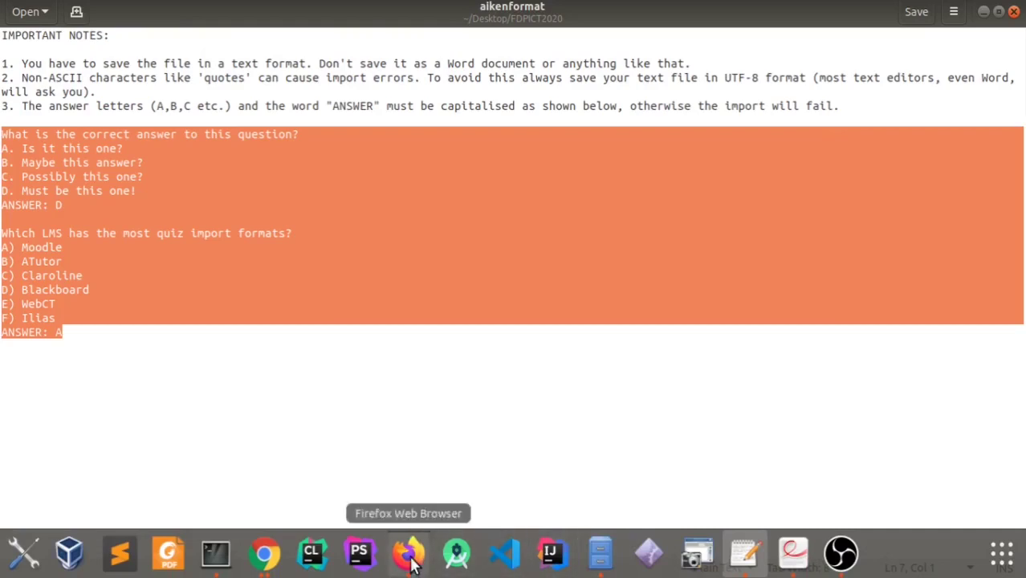
click(411, 562)
click(267, 562)
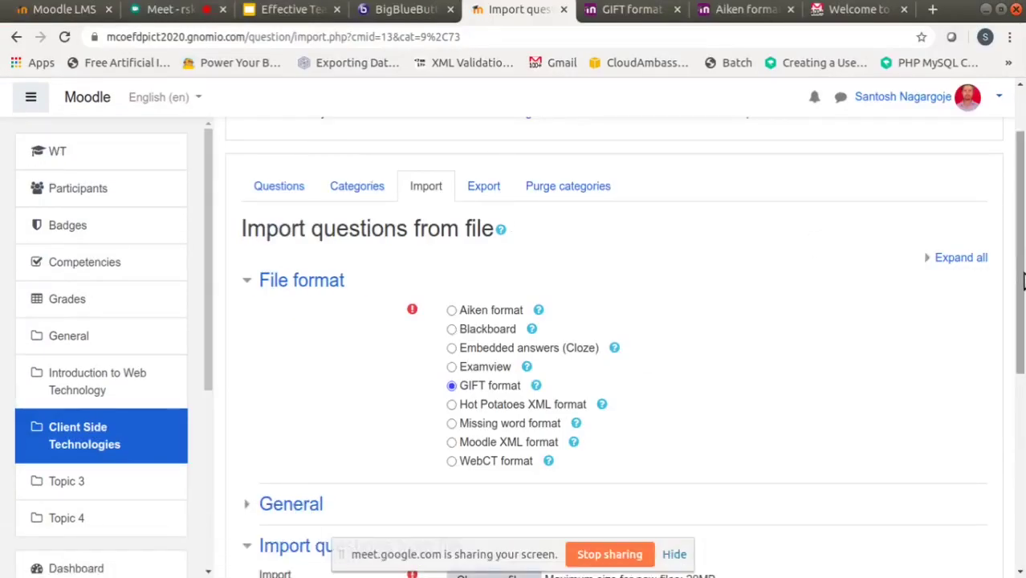
scroll(1021, 255, up, 1)
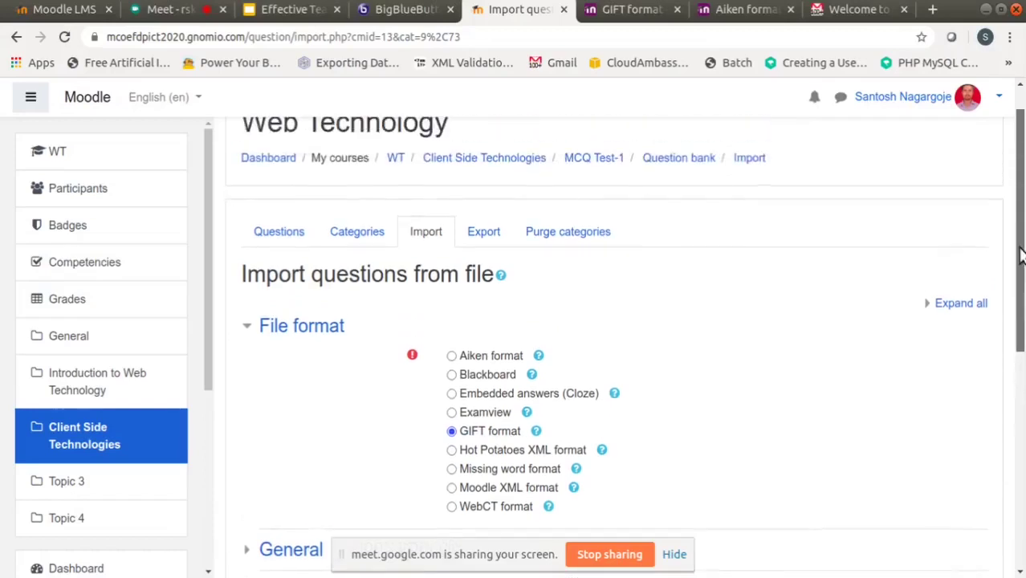
click(600, 175)
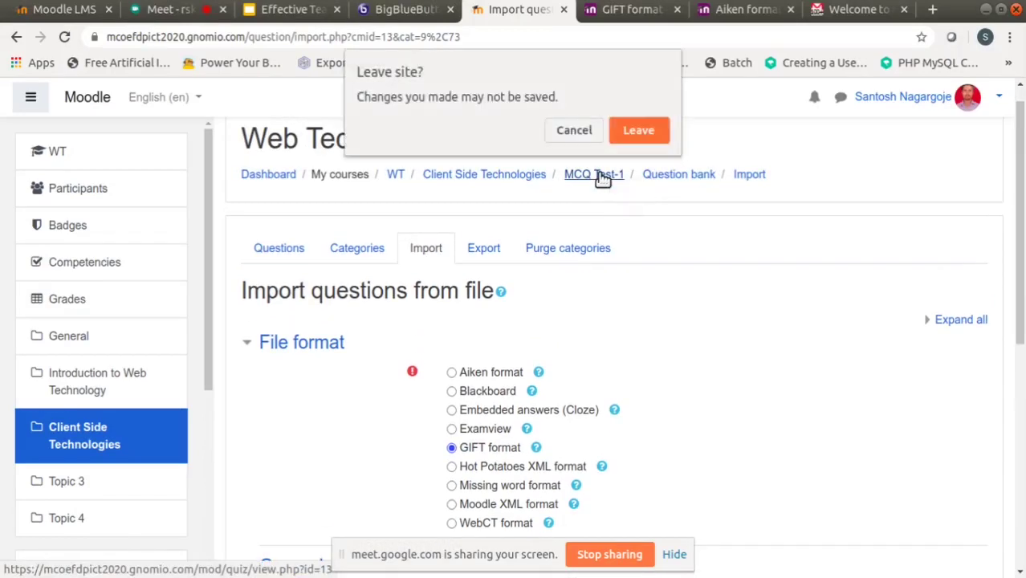
click(636, 133)
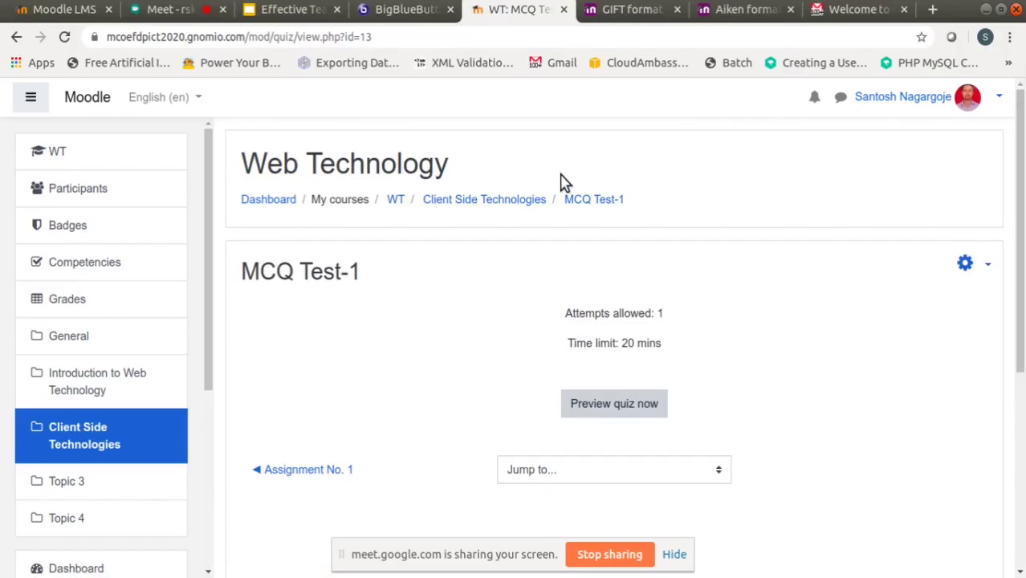
click(466, 201)
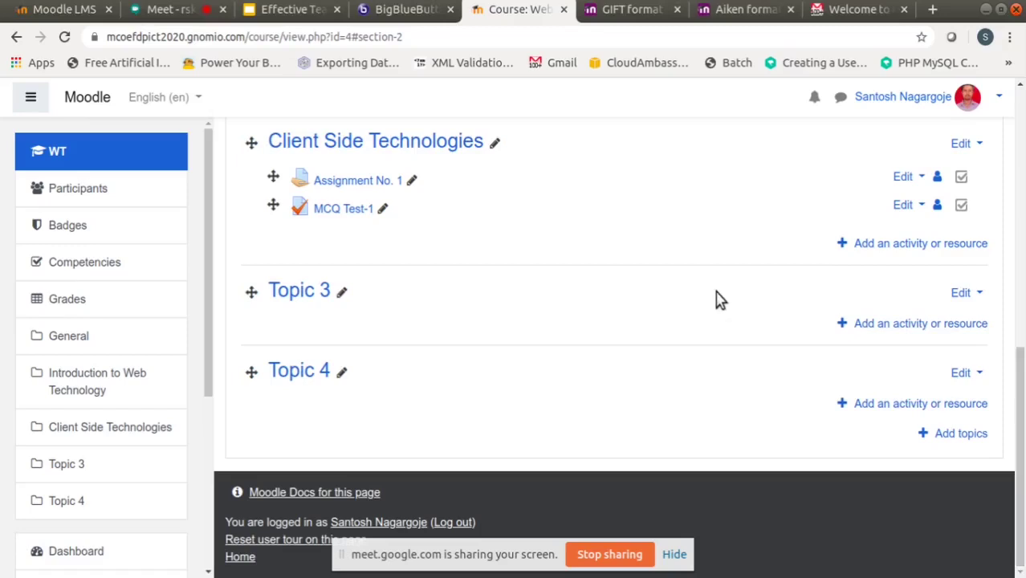
Open the activity chooser under Client Side Technologies and scroll through its Game, GeoGebra, Lesson and Quiz entries.
click(879, 244)
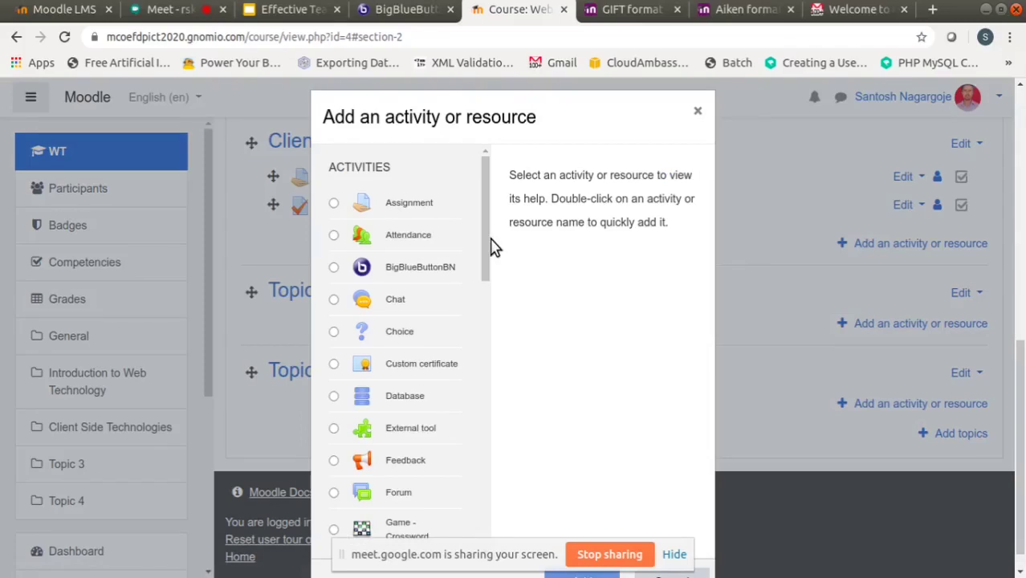
mouse_move(486, 252)
mouse_down()
mouse_move(478, 314)
mouse_move(476, 246)
mouse_up()
scroll(488, 257, down, 1)
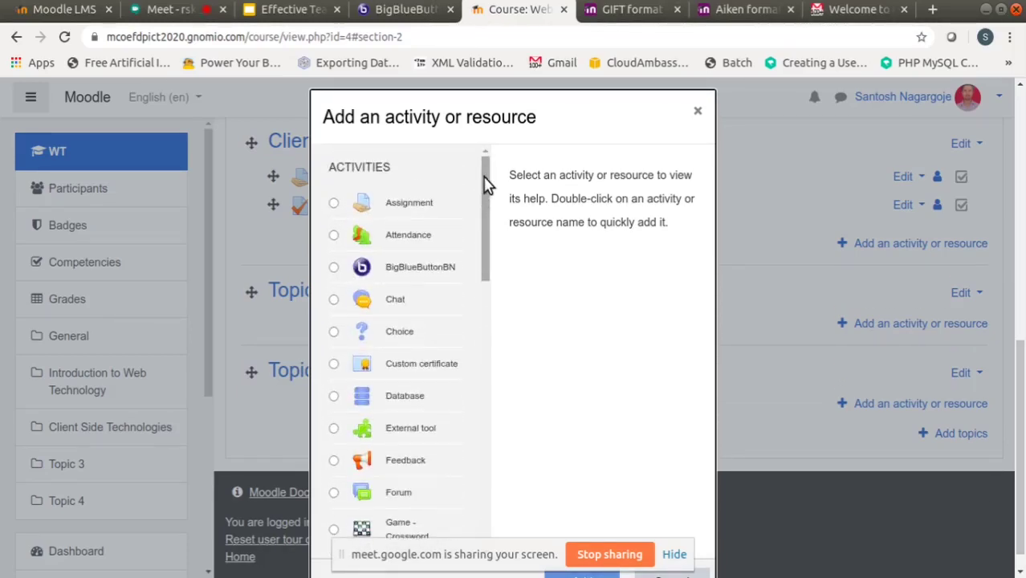
drag(486, 183, 484, 271)
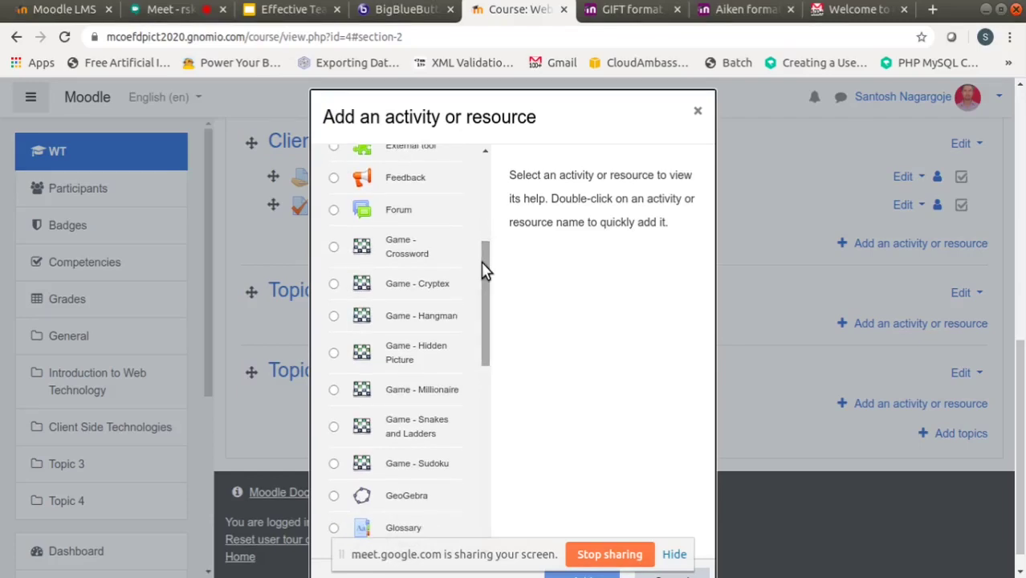
scroll(481, 270, down, 2)
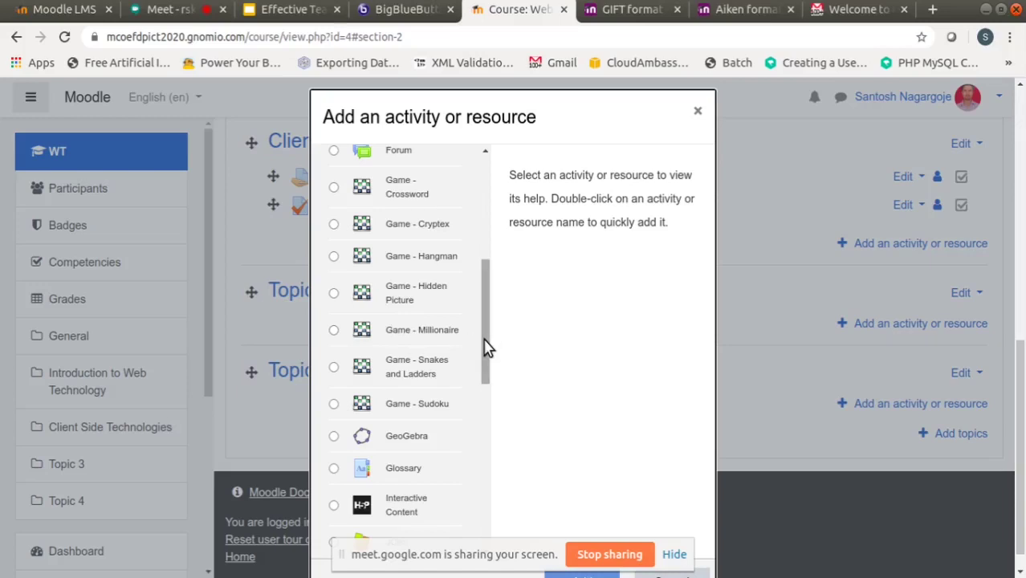
drag(486, 347, 485, 406)
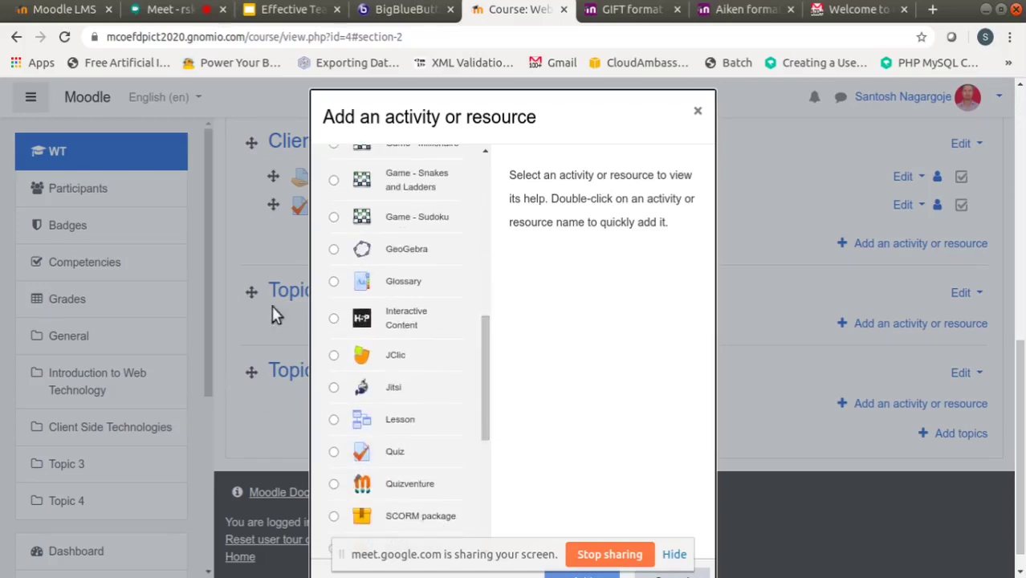
Read the GeoGebra, Interactive Content, Lesson, Quizventure and Workshop activity descriptions.
click(387, 264)
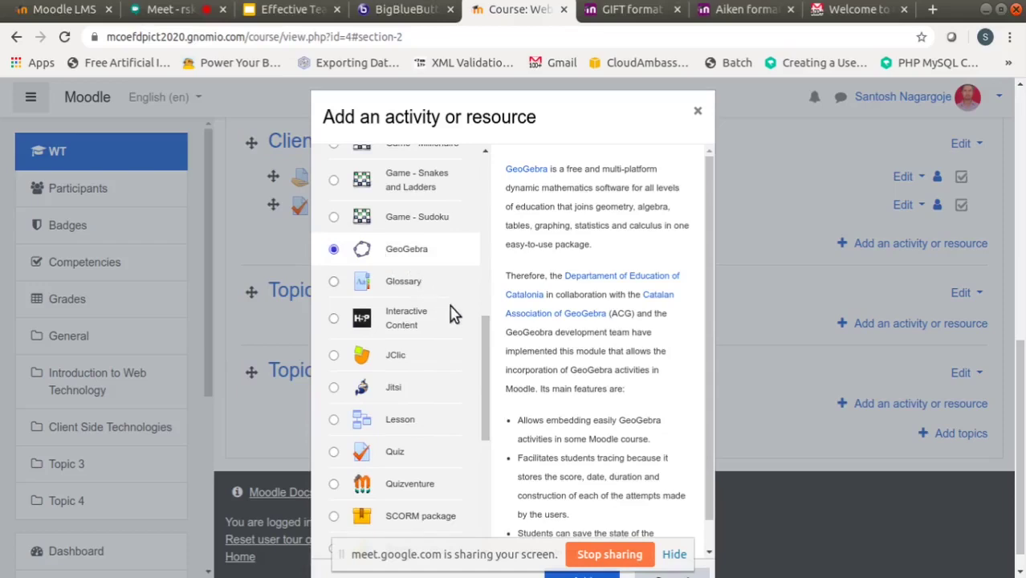
scroll(453, 309, up, 1)
drag(482, 334, 476, 371)
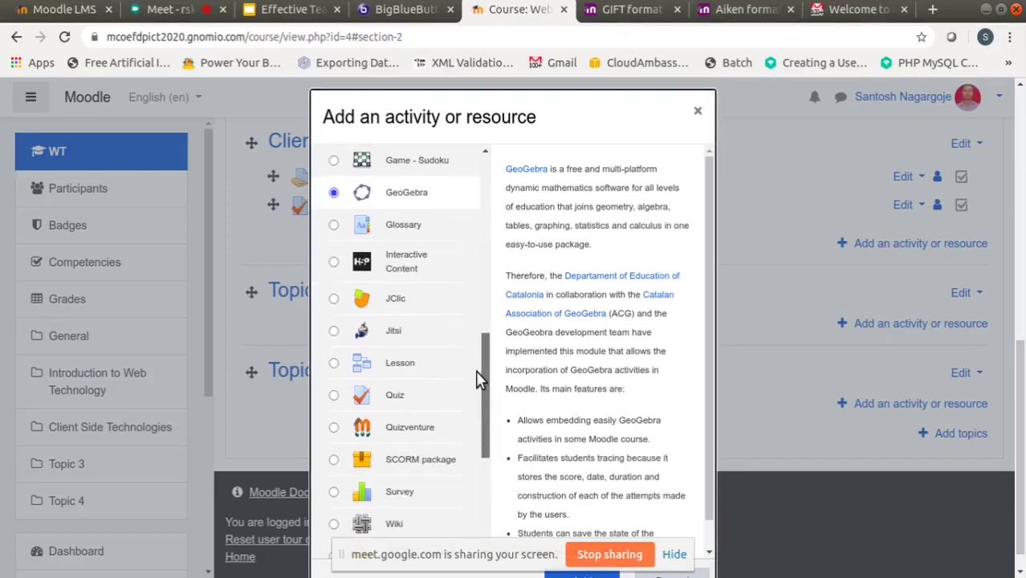
click(387, 275)
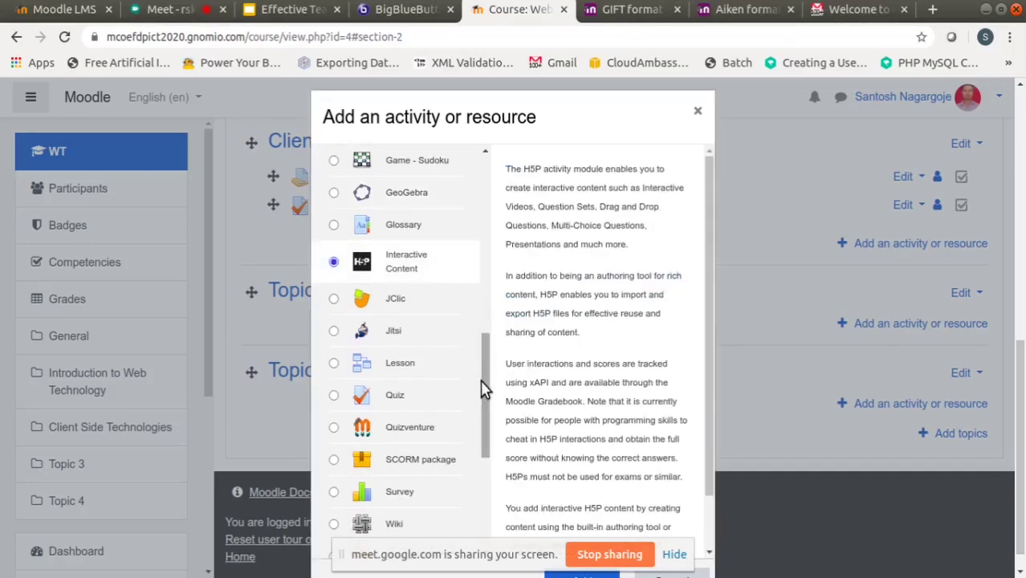
drag(482, 389, 483, 405)
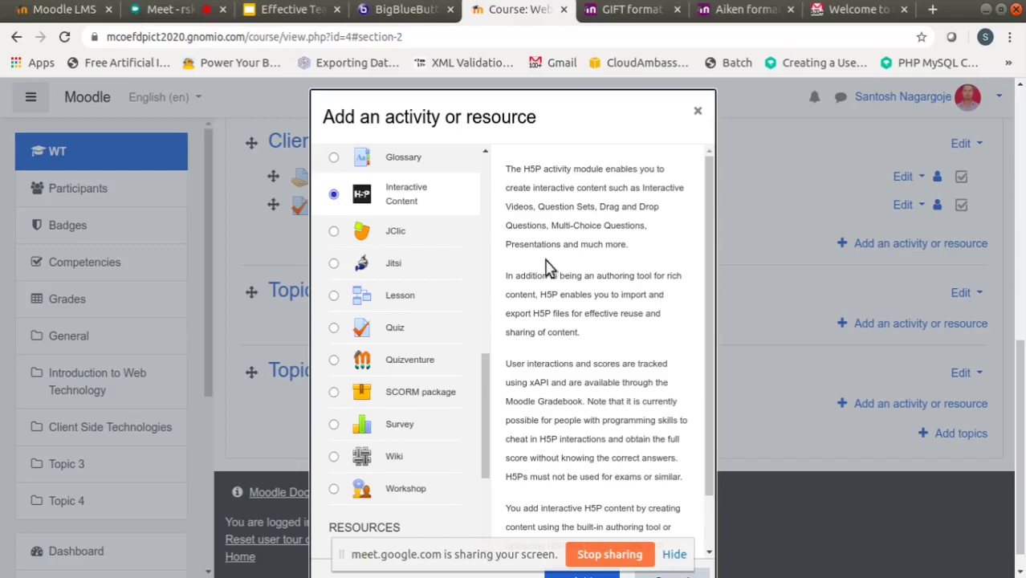
click(440, 310)
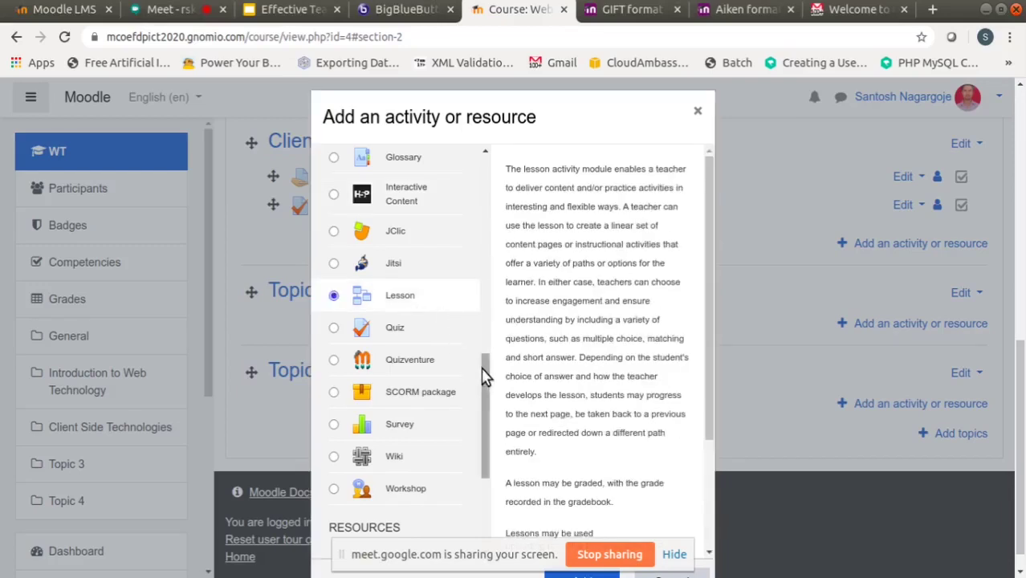
drag(482, 374, 484, 440)
click(394, 267)
click(393, 271)
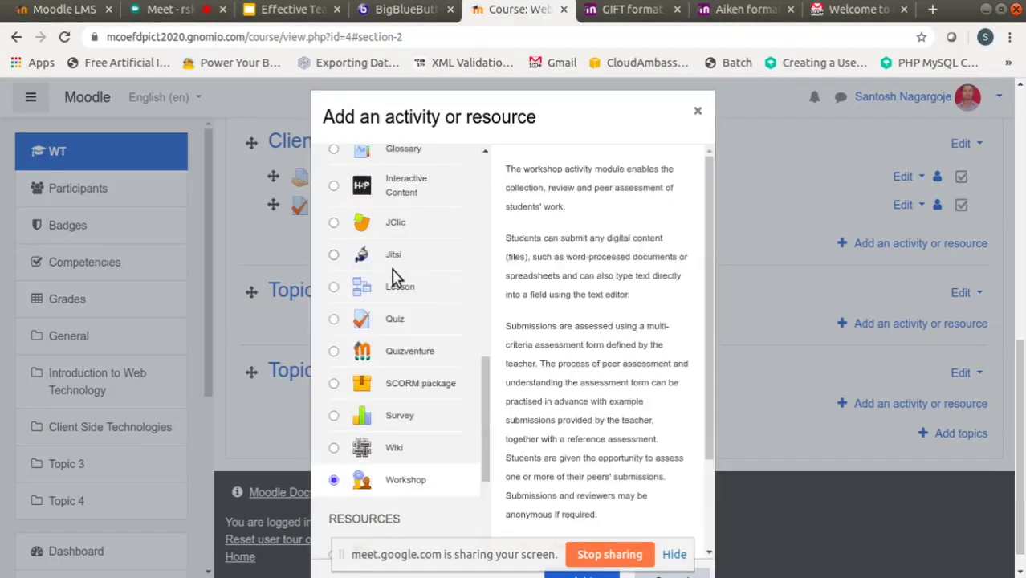
drag(483, 385, 488, 445)
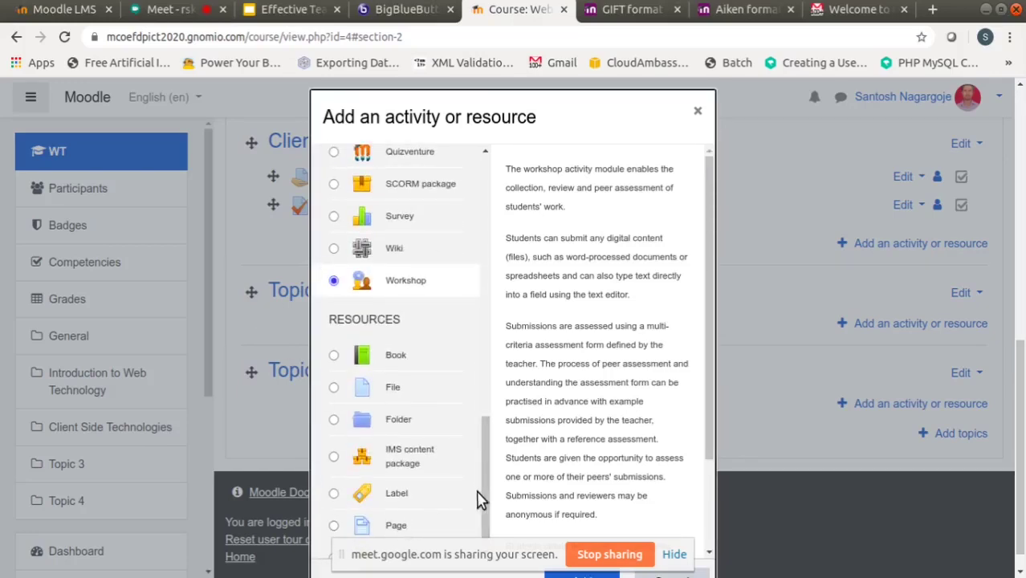
drag(482, 498, 491, 343)
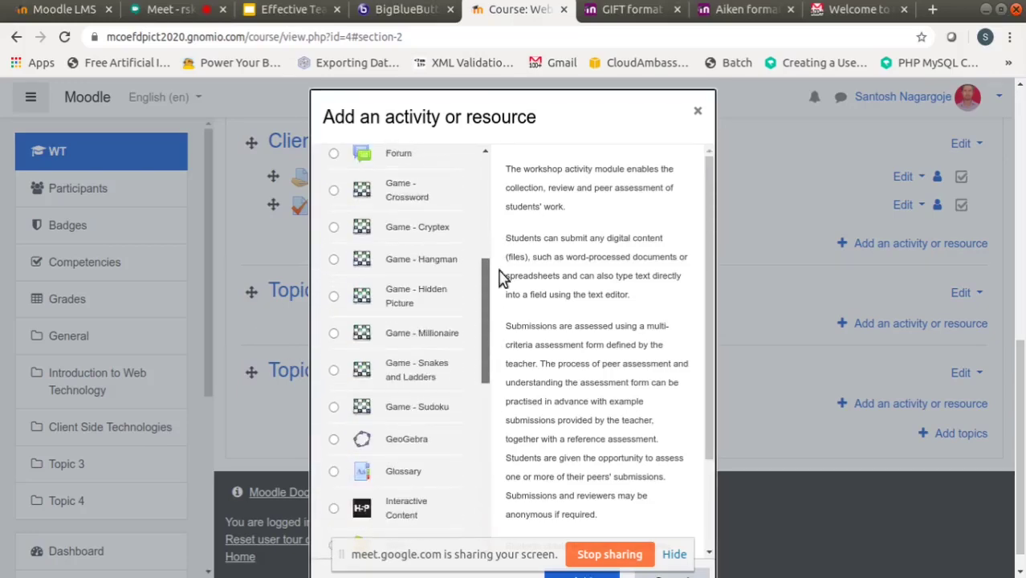
drag(486, 294, 488, 193)
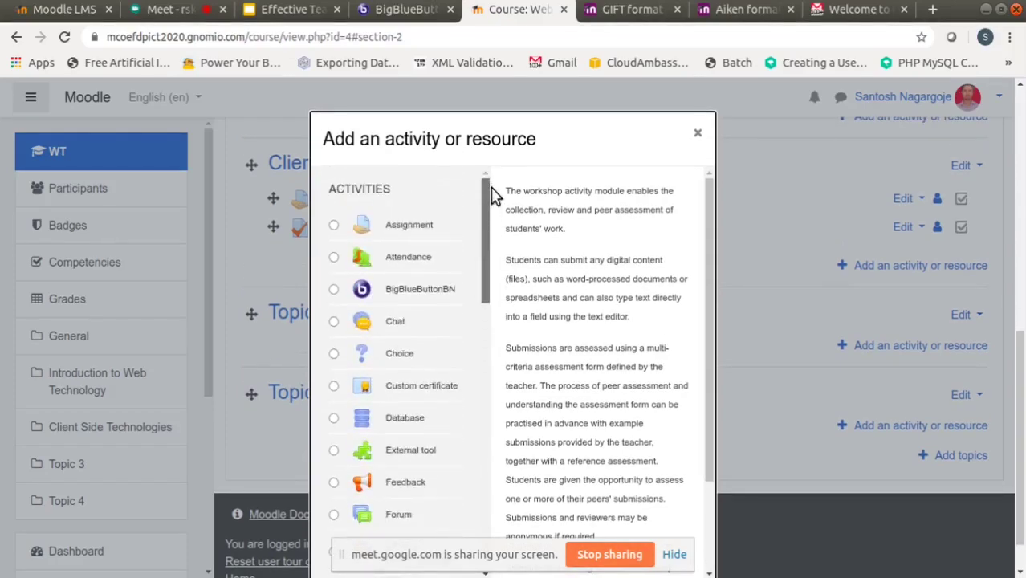
Cancel the activity chooser without adding anything and scroll to the course page top.
drag(530, 156, 602, 84)
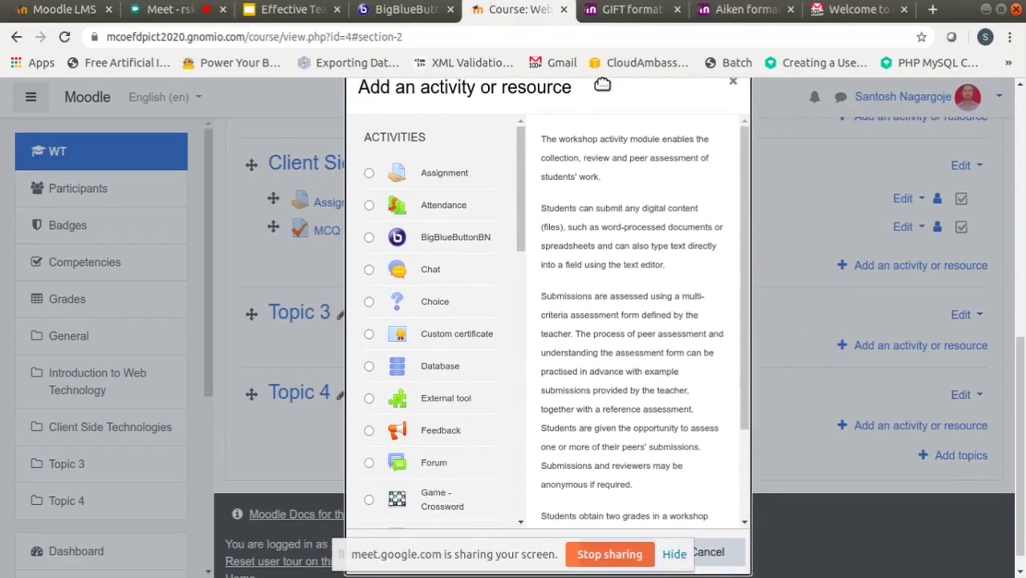
click(732, 552)
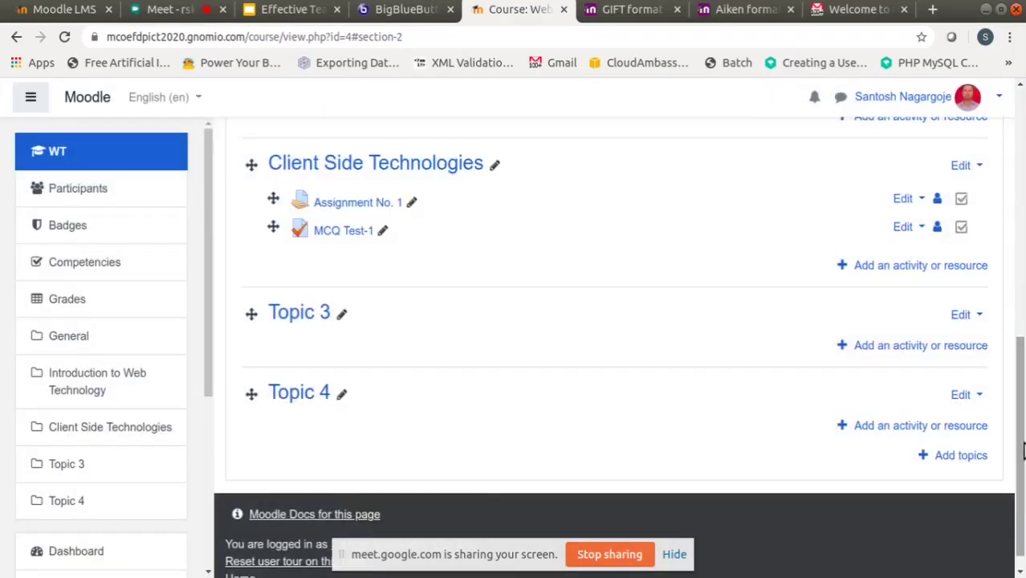
drag(1023, 450, 1022, 120)
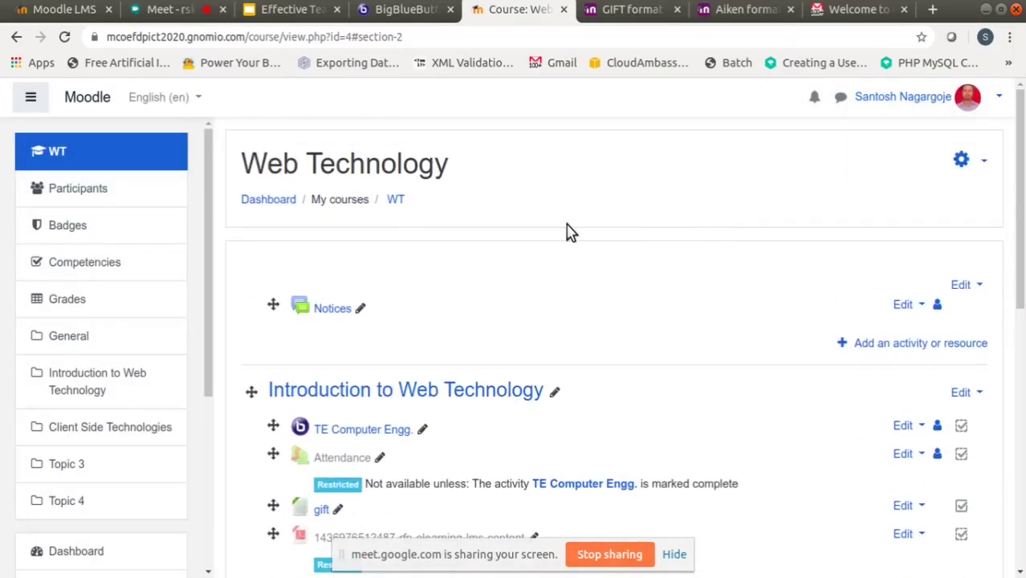